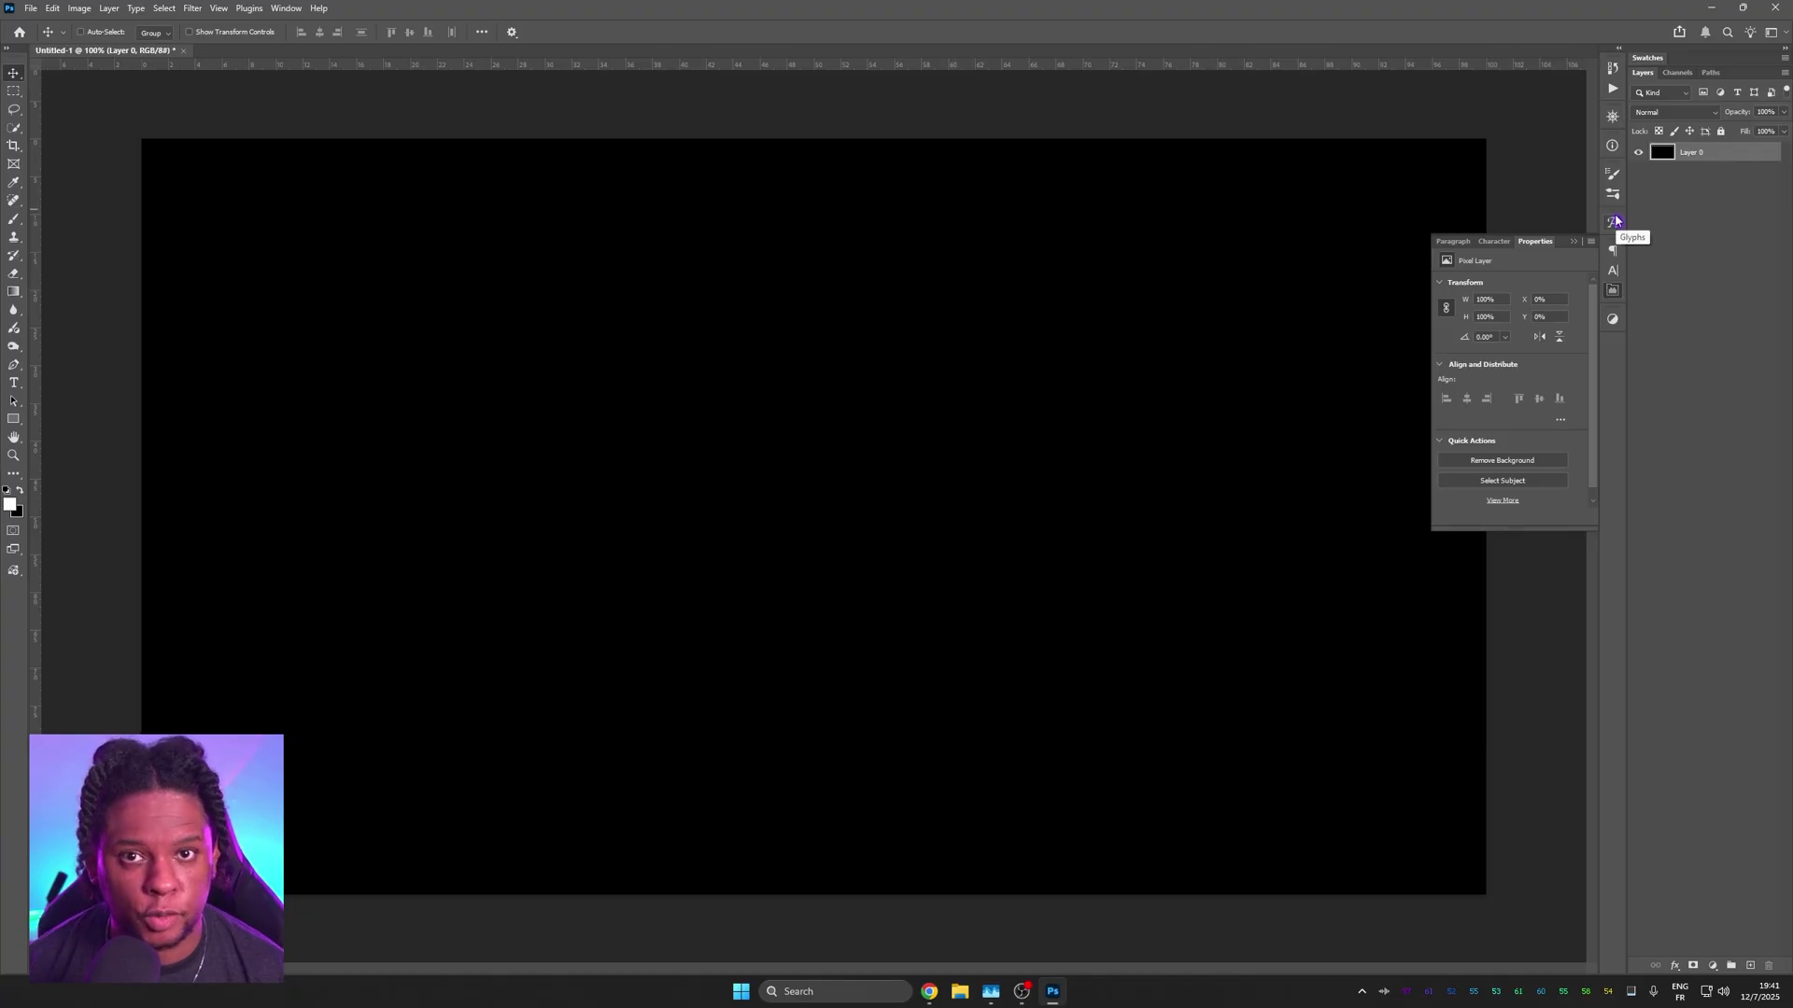
Step: Lift the black background layer to dark grey with a Levels adjustment
{"action": "left_click", "coordinate": [1574, 242]}
{"action": "key", "text": "ctrl+l"}
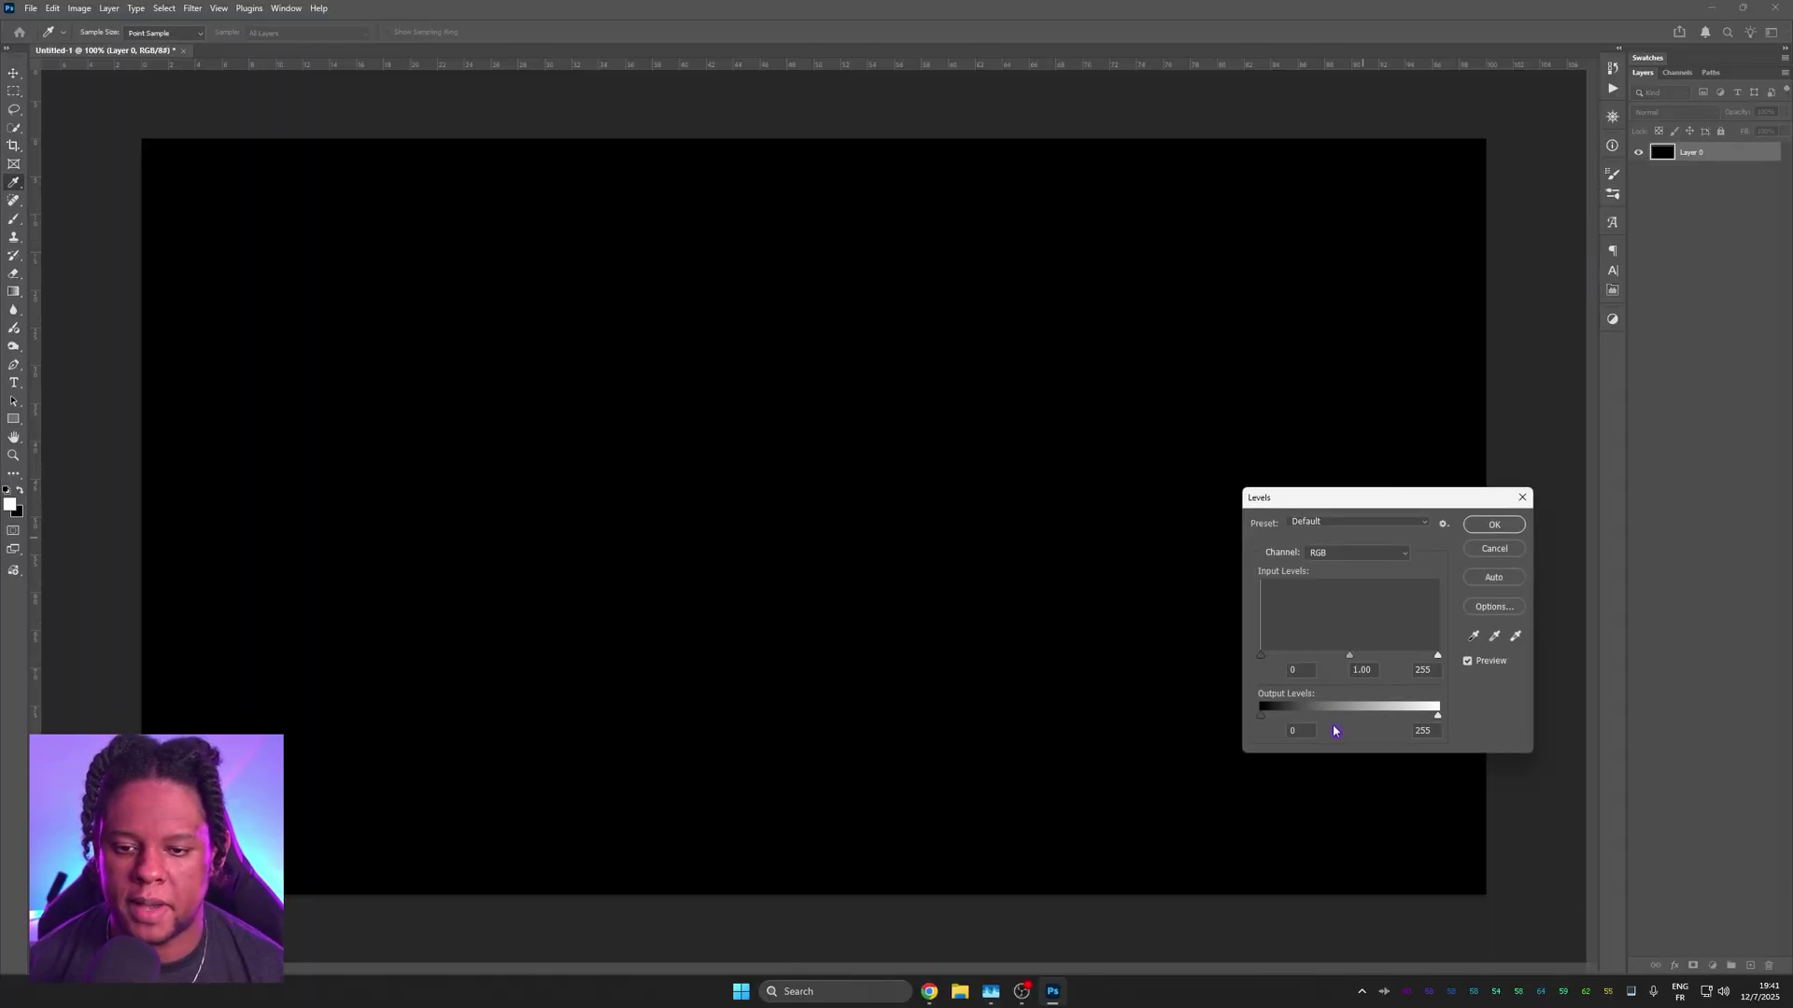
{"action": "left_click_drag", "start_coordinate": [1261, 715], "coordinate": [1279, 714]}
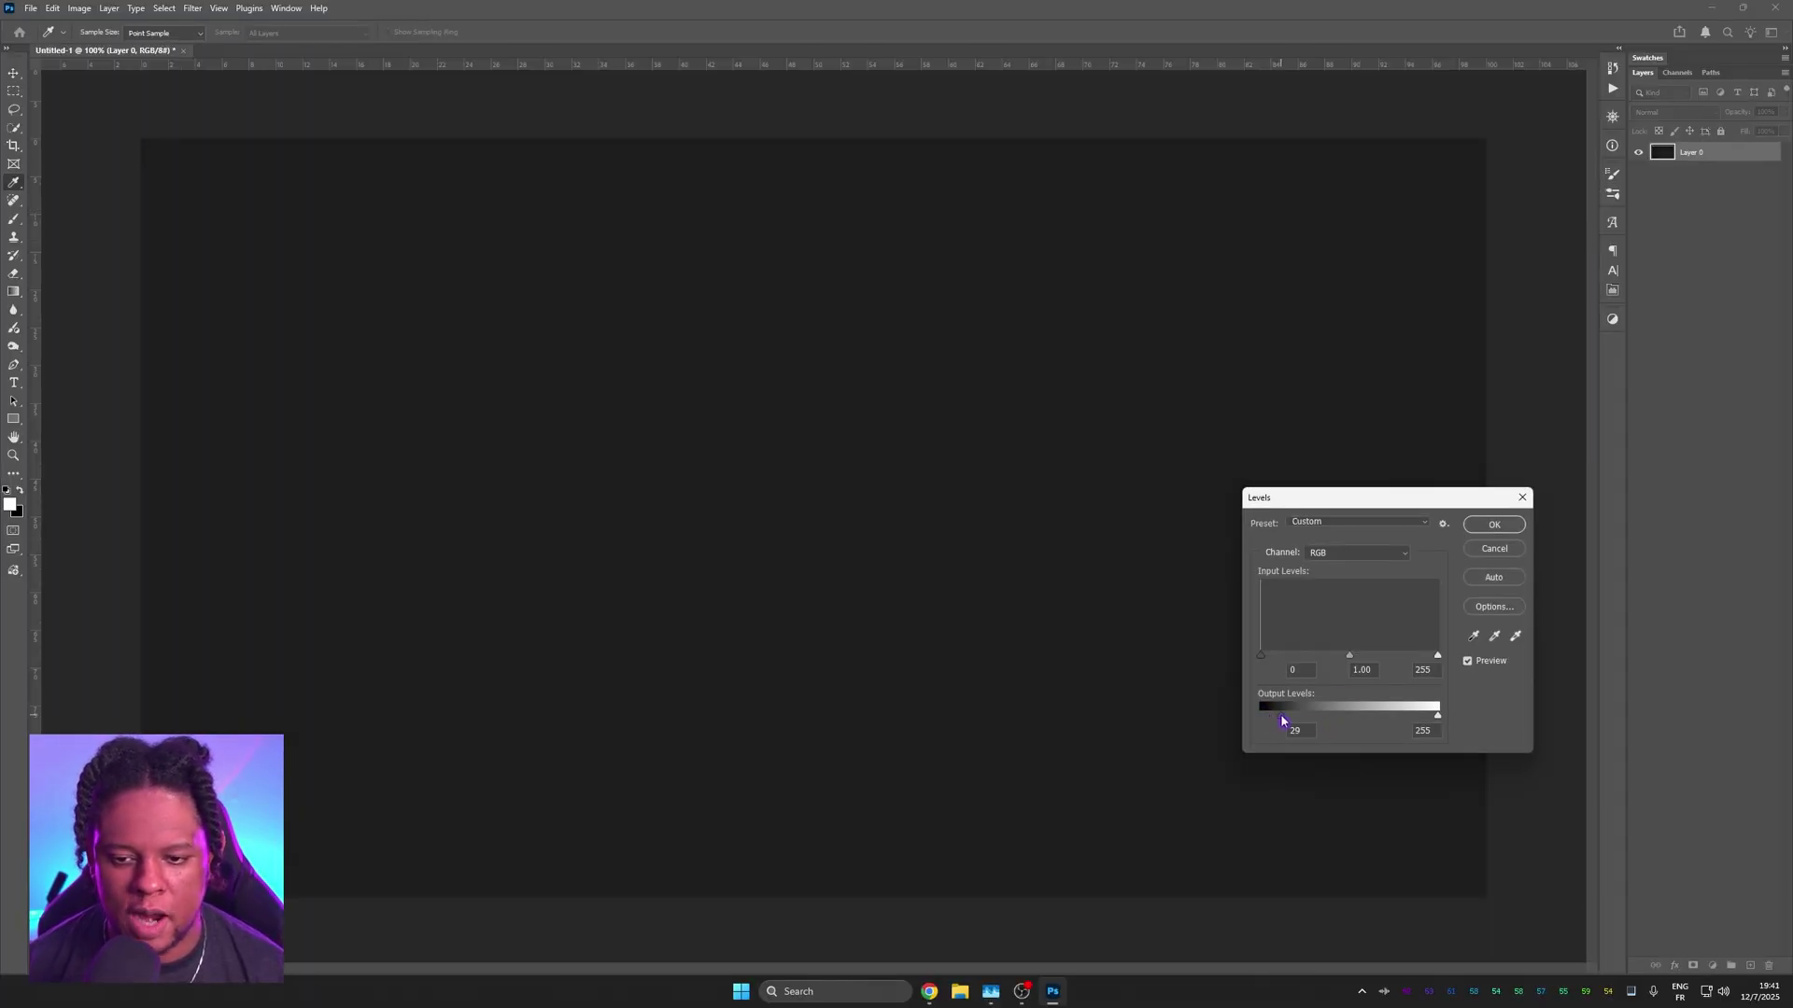
{"action": "key", "text": "Return"}
Step: Draw the rounded card rectangle, group the six top layers, and select Layer 0
{"action": "key", "text": "v"}
{"action": "scroll", "coordinate": [837, 392], "scroll_direction": "down", "scroll_amount": 2}
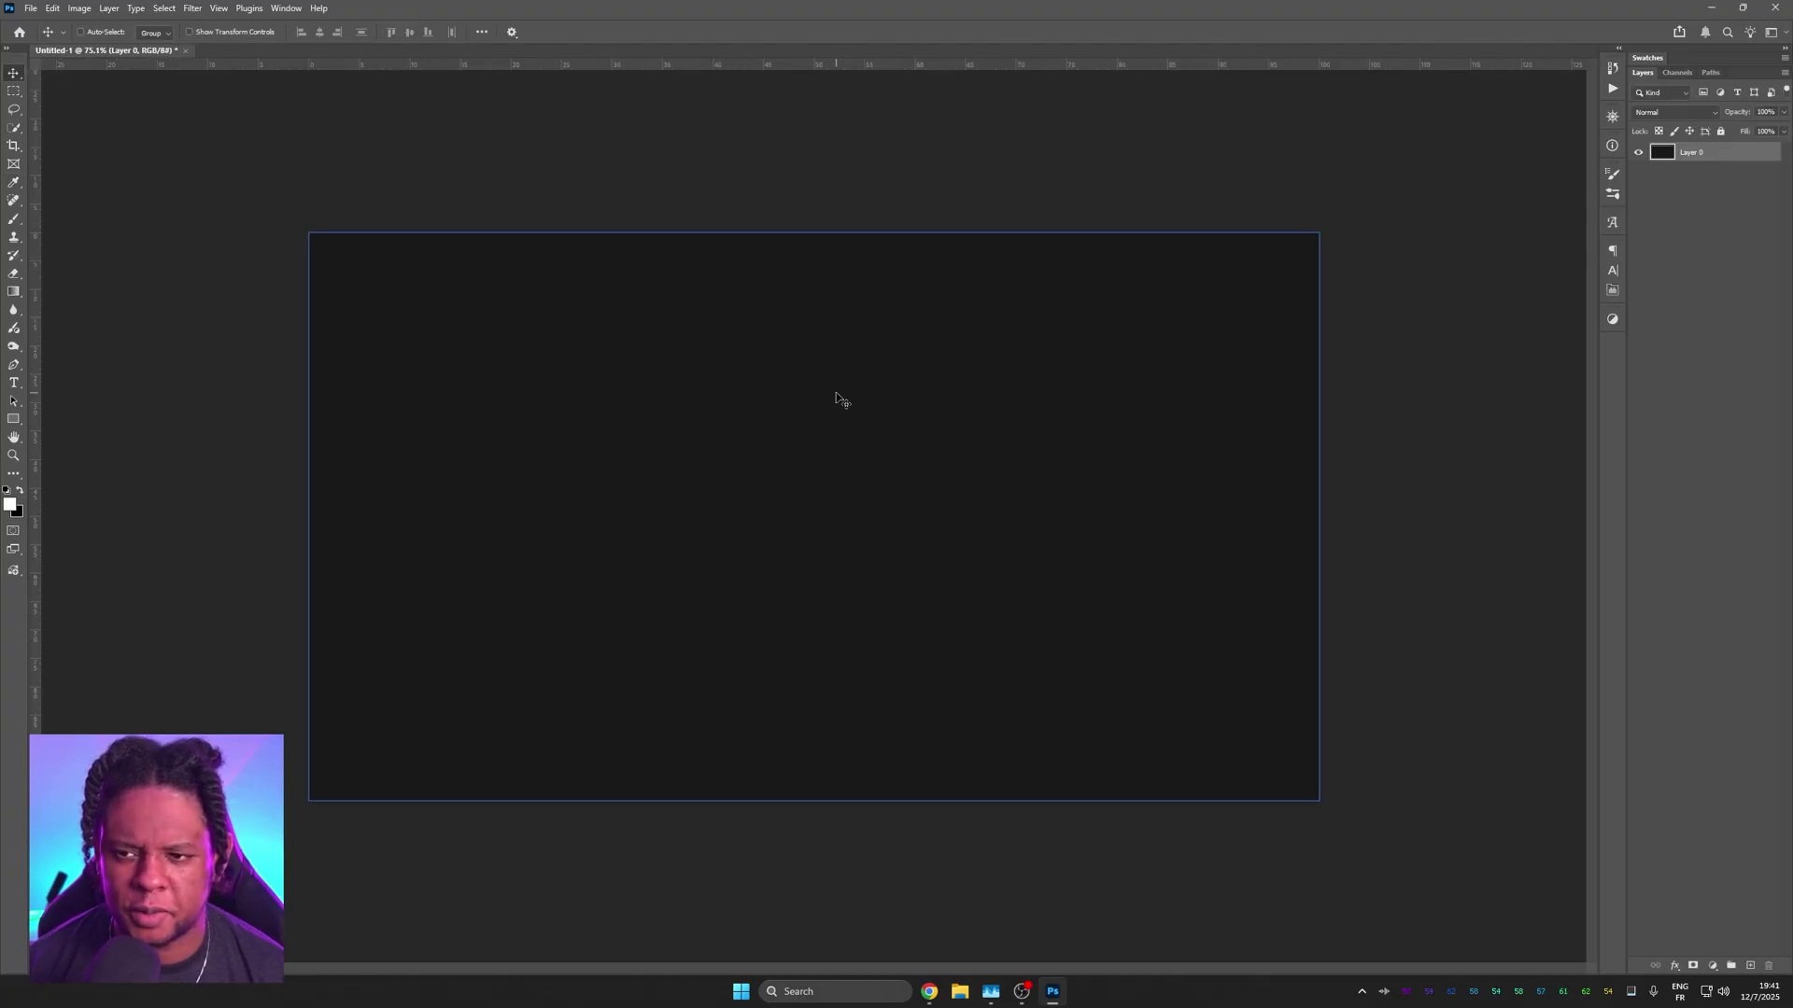
{"action": "key", "text": "u"}
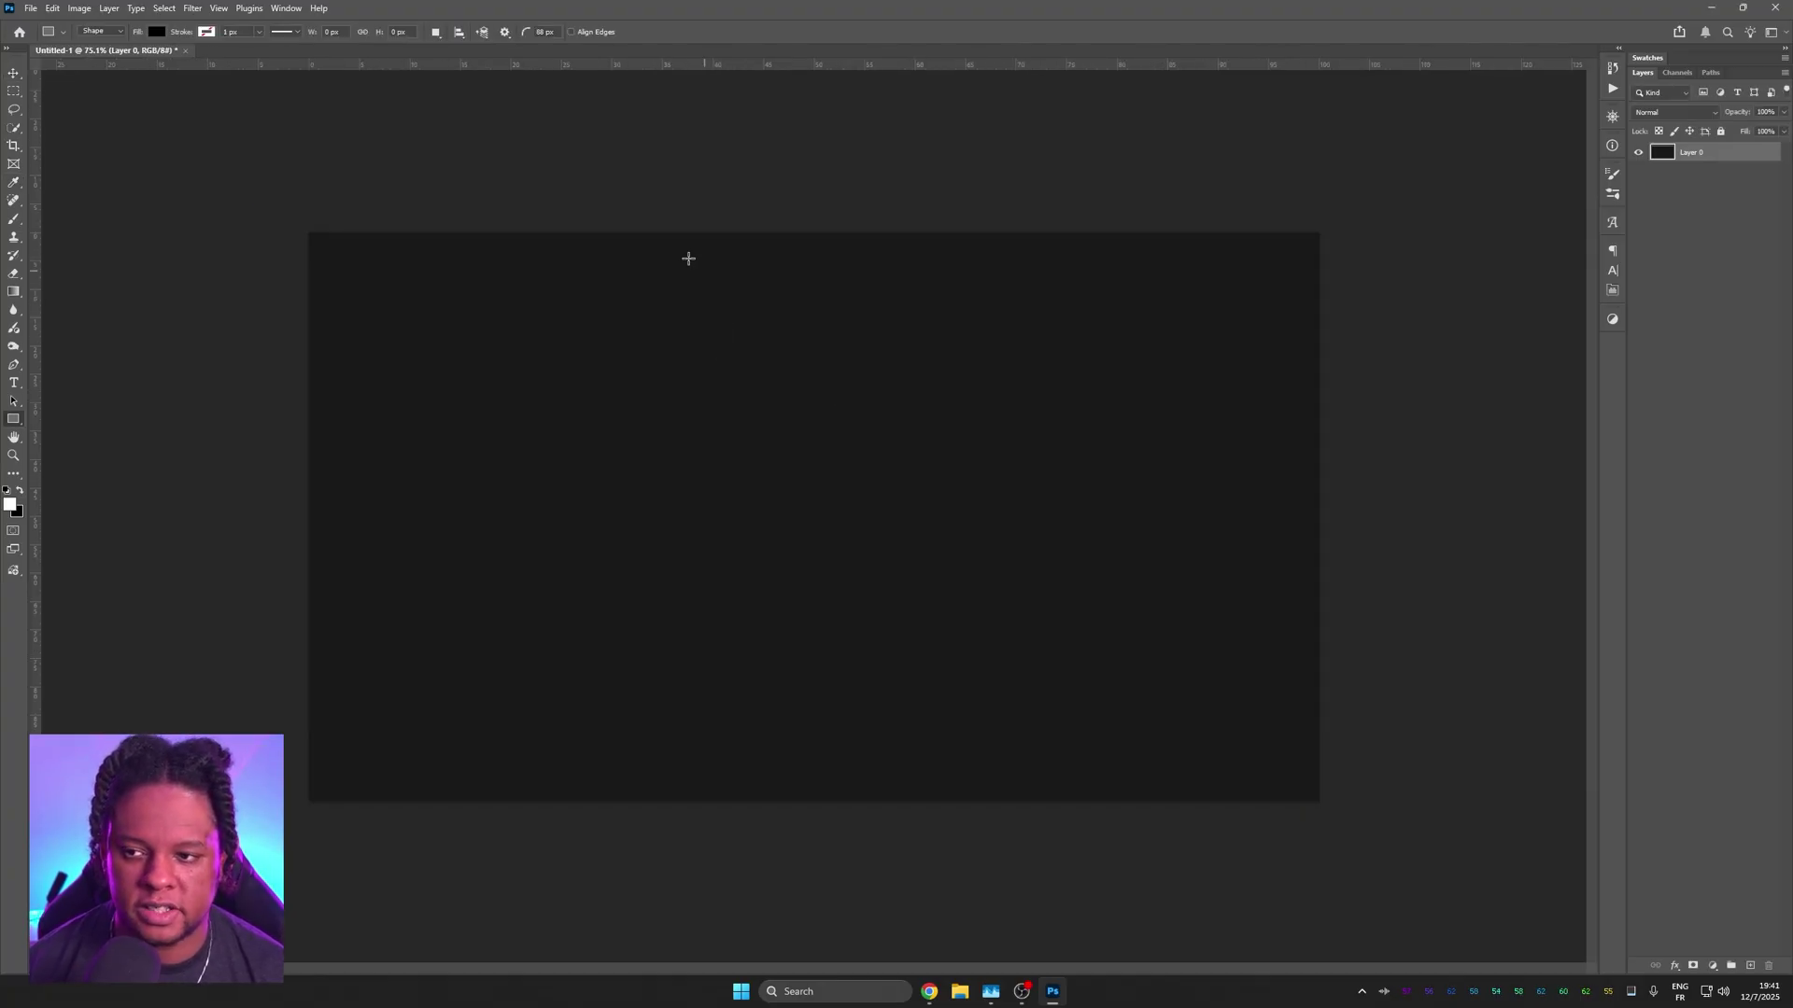
{"action": "left_click_drag", "start_coordinate": [628, 233], "coordinate": [965, 800]}
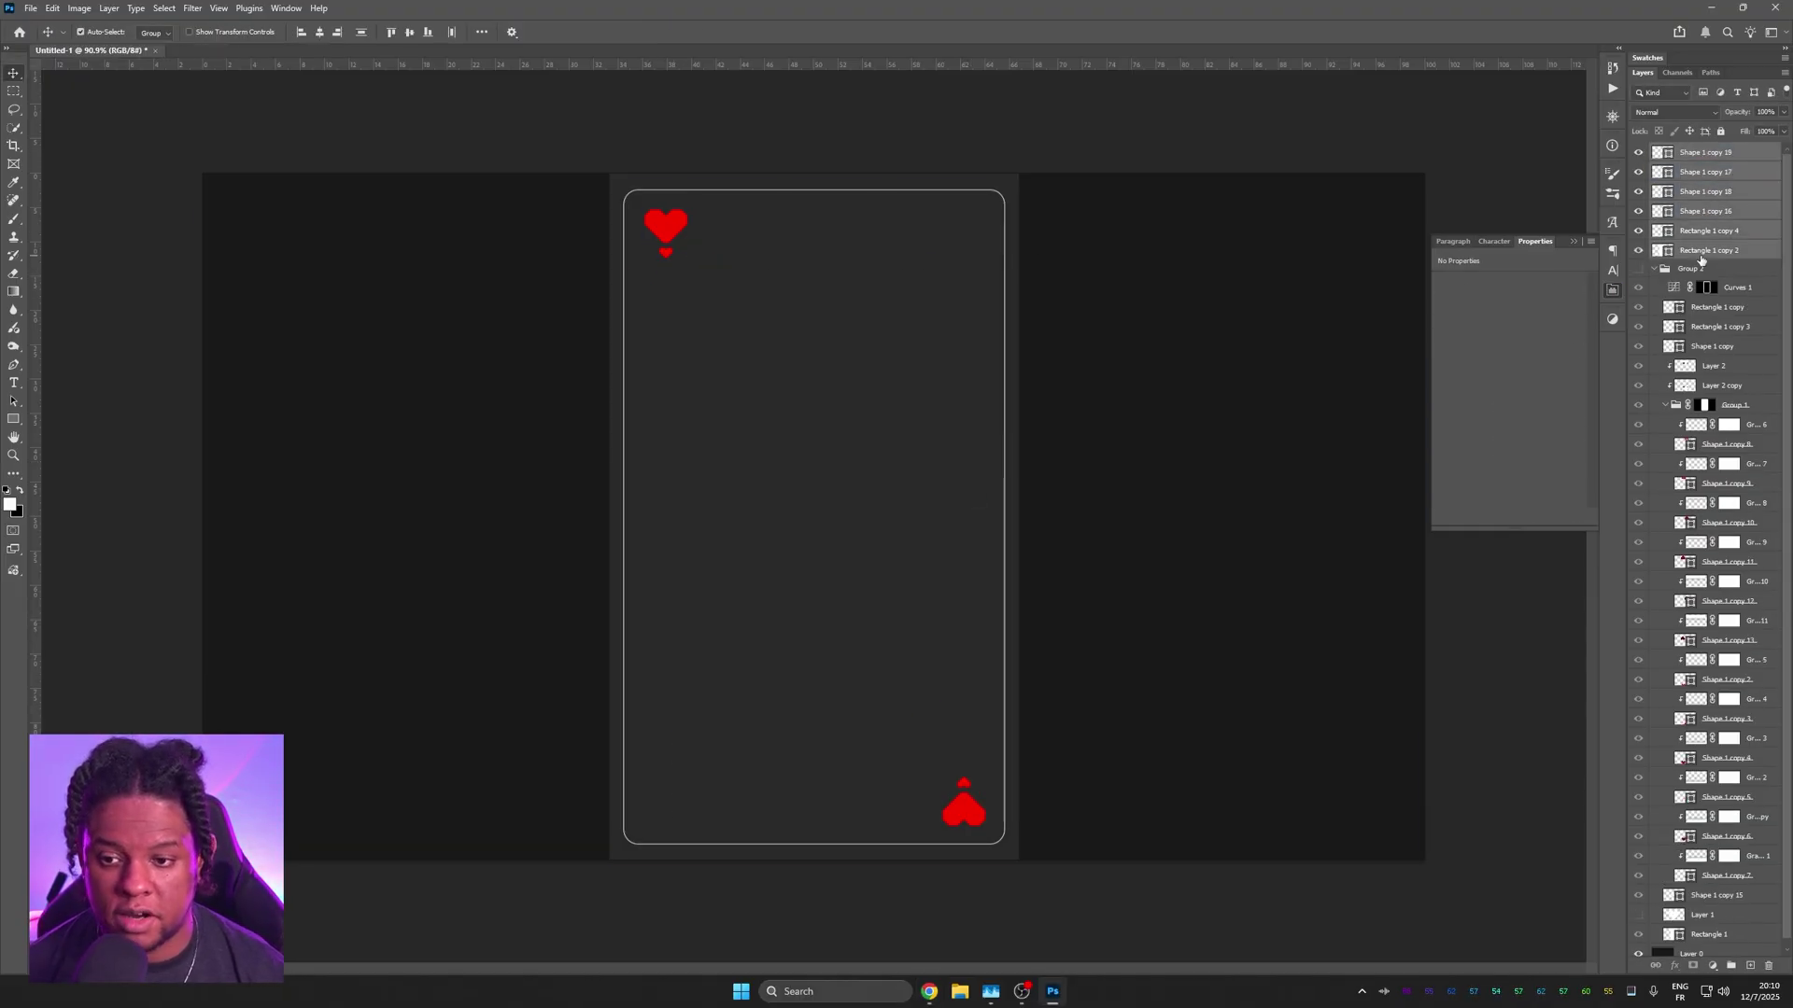
{"action": "key", "text": "ctrl+g"}
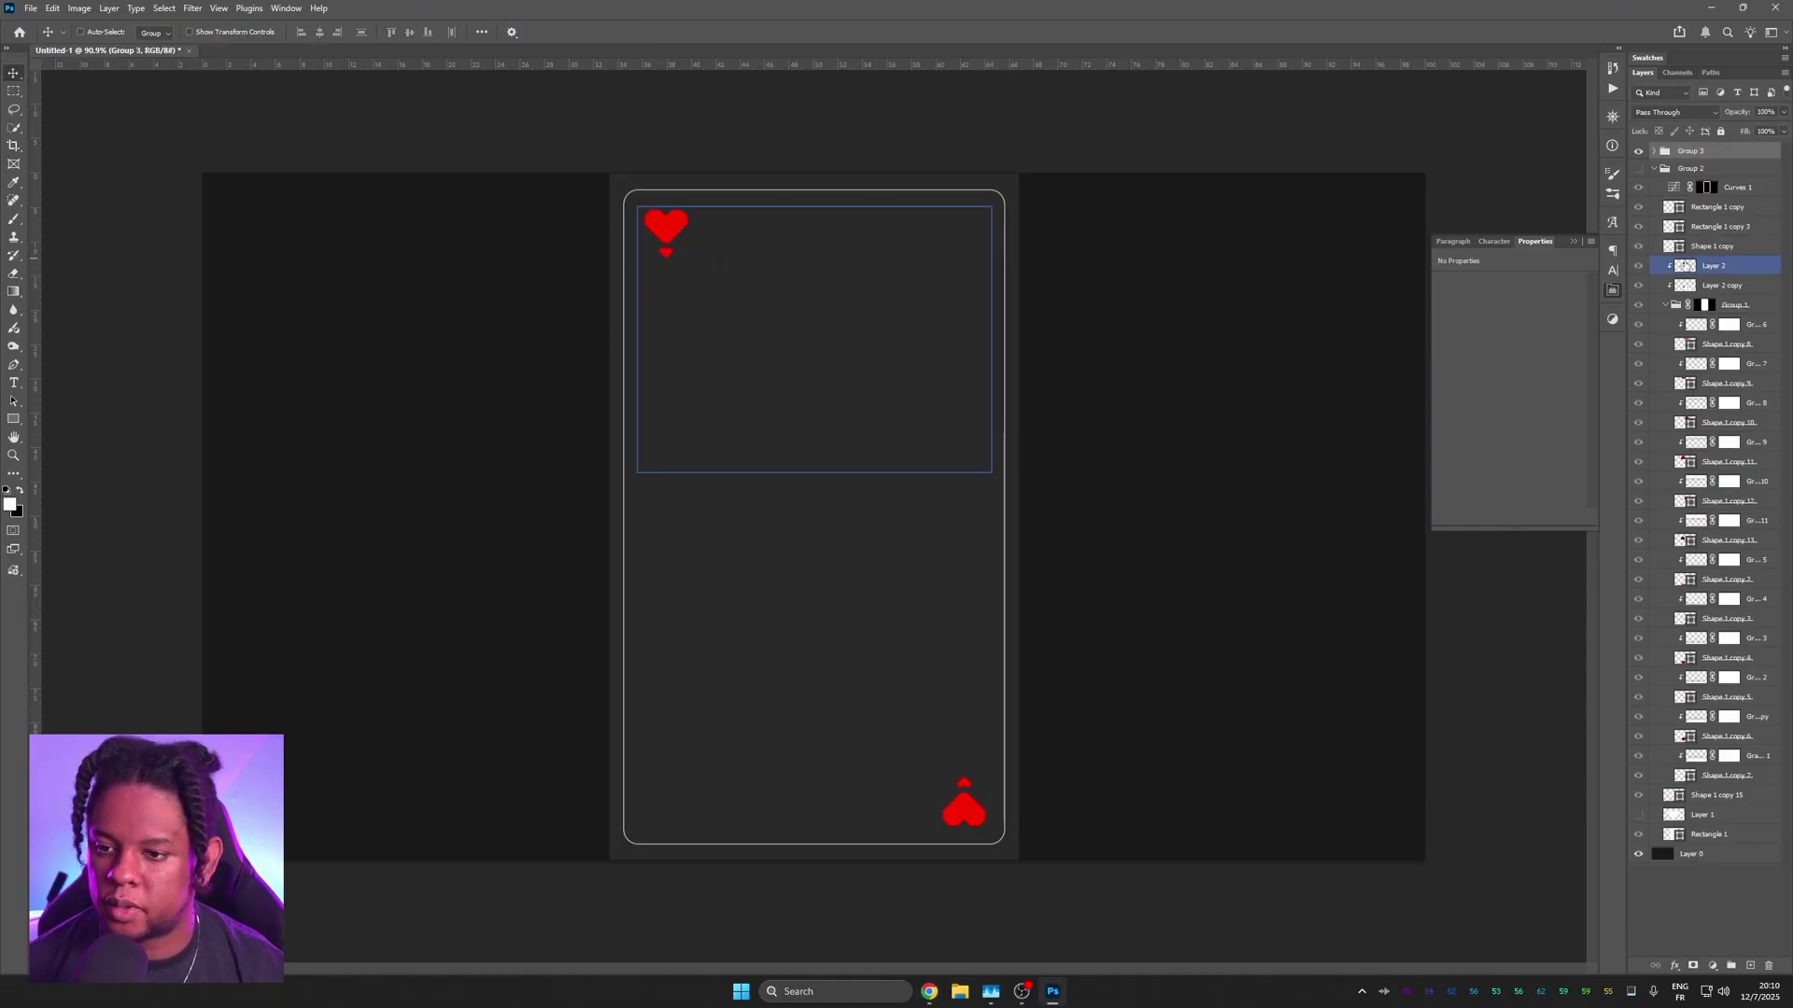
{"action": "left_click", "coordinate": [1575, 242]}
{"action": "left_click", "coordinate": [1376, 299]}
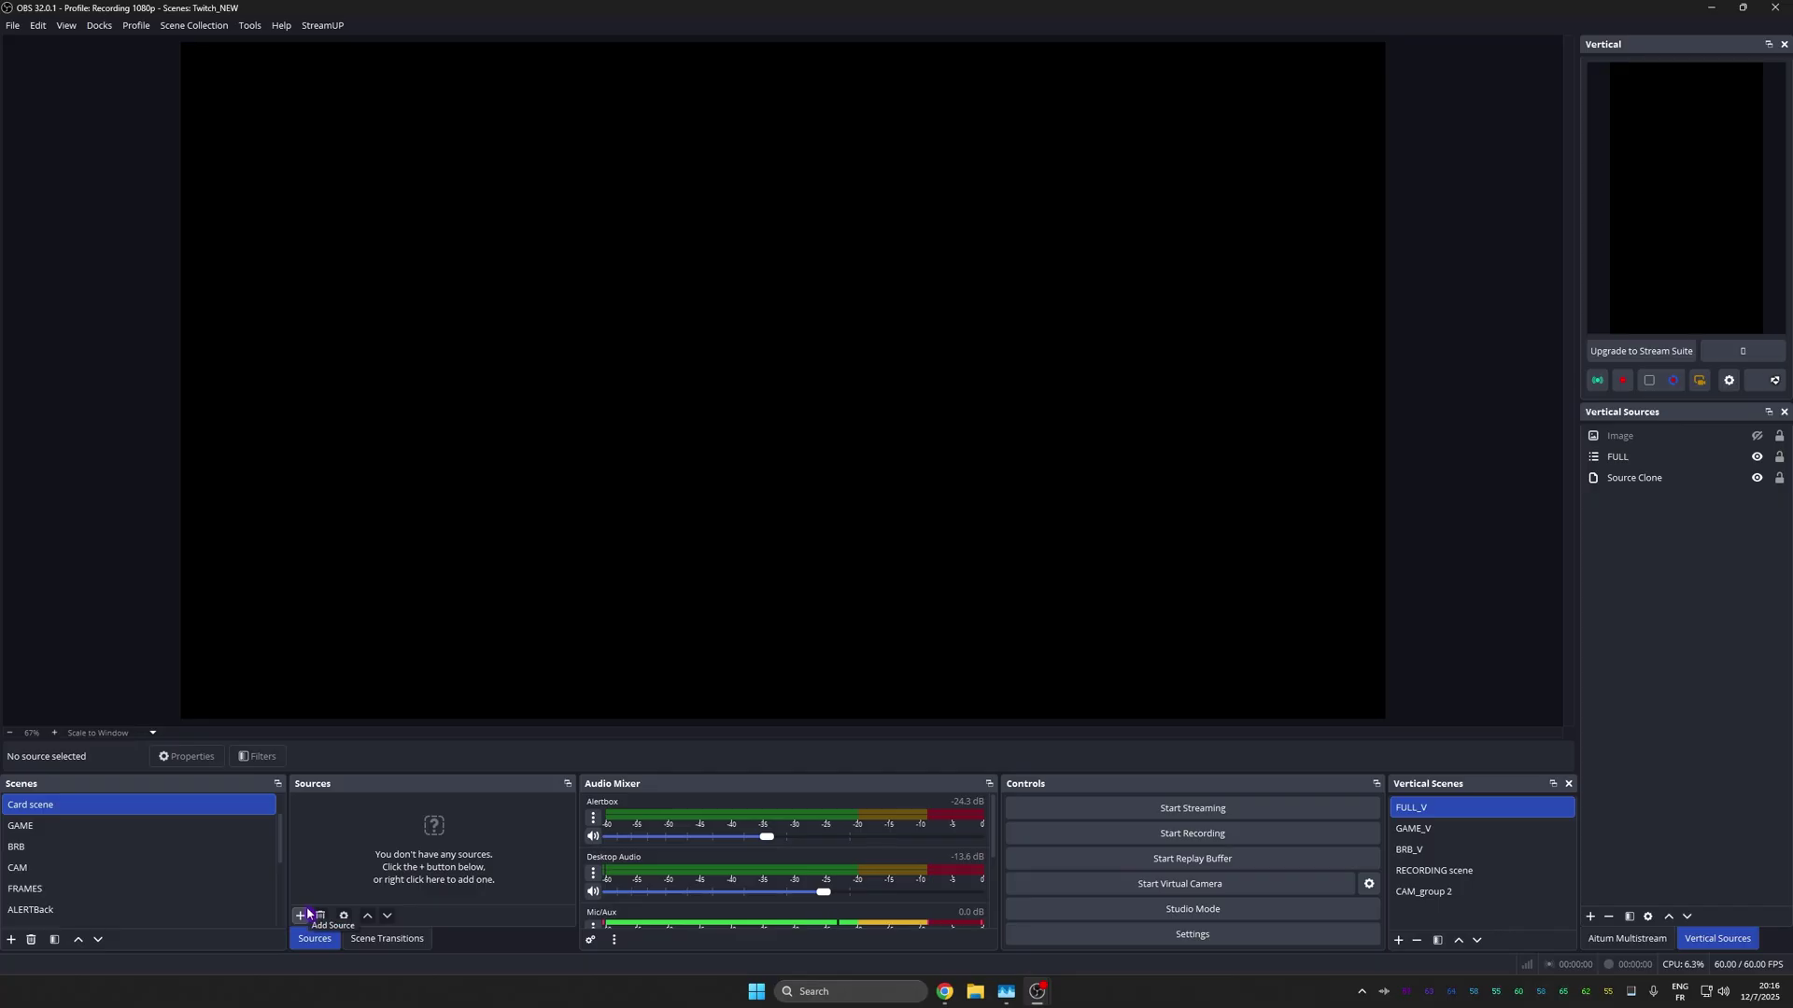
Step: Add image sources card_front using Front.png and card_back using back.png
{"action": "left_click", "coordinate": [307, 917]}
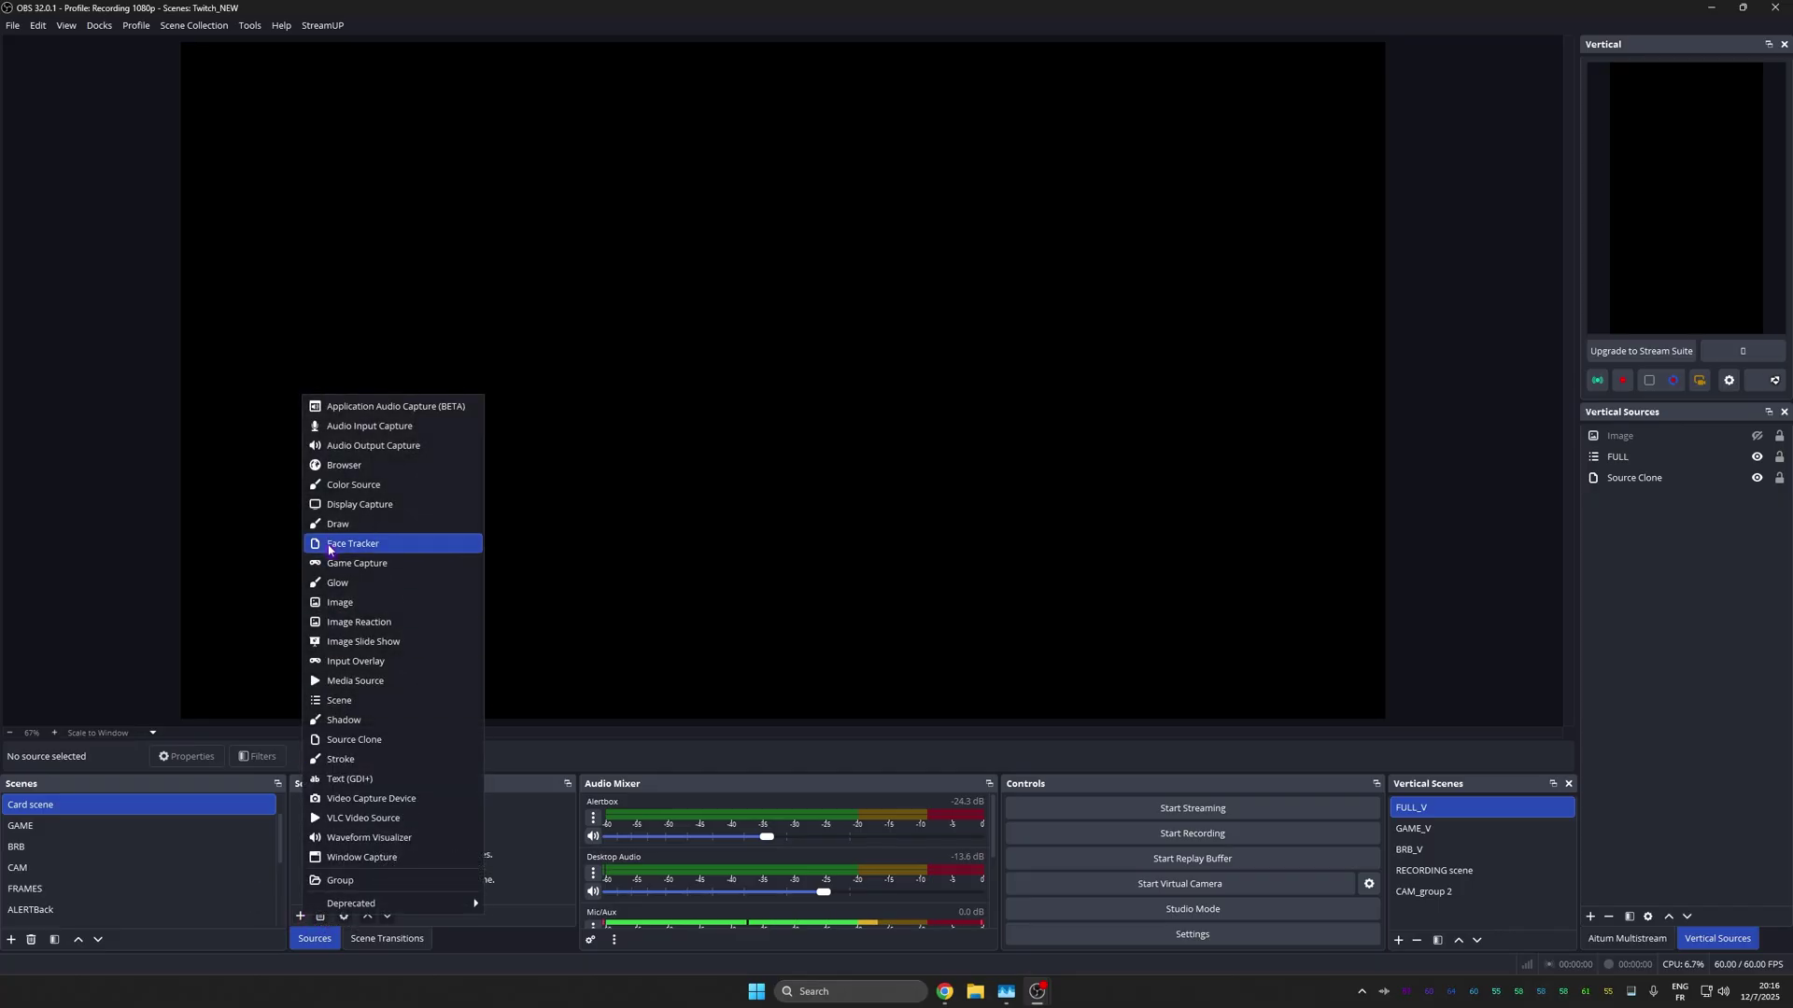
{"action": "left_click", "coordinate": [355, 476]}
{"action": "type", "text": "card_front"}
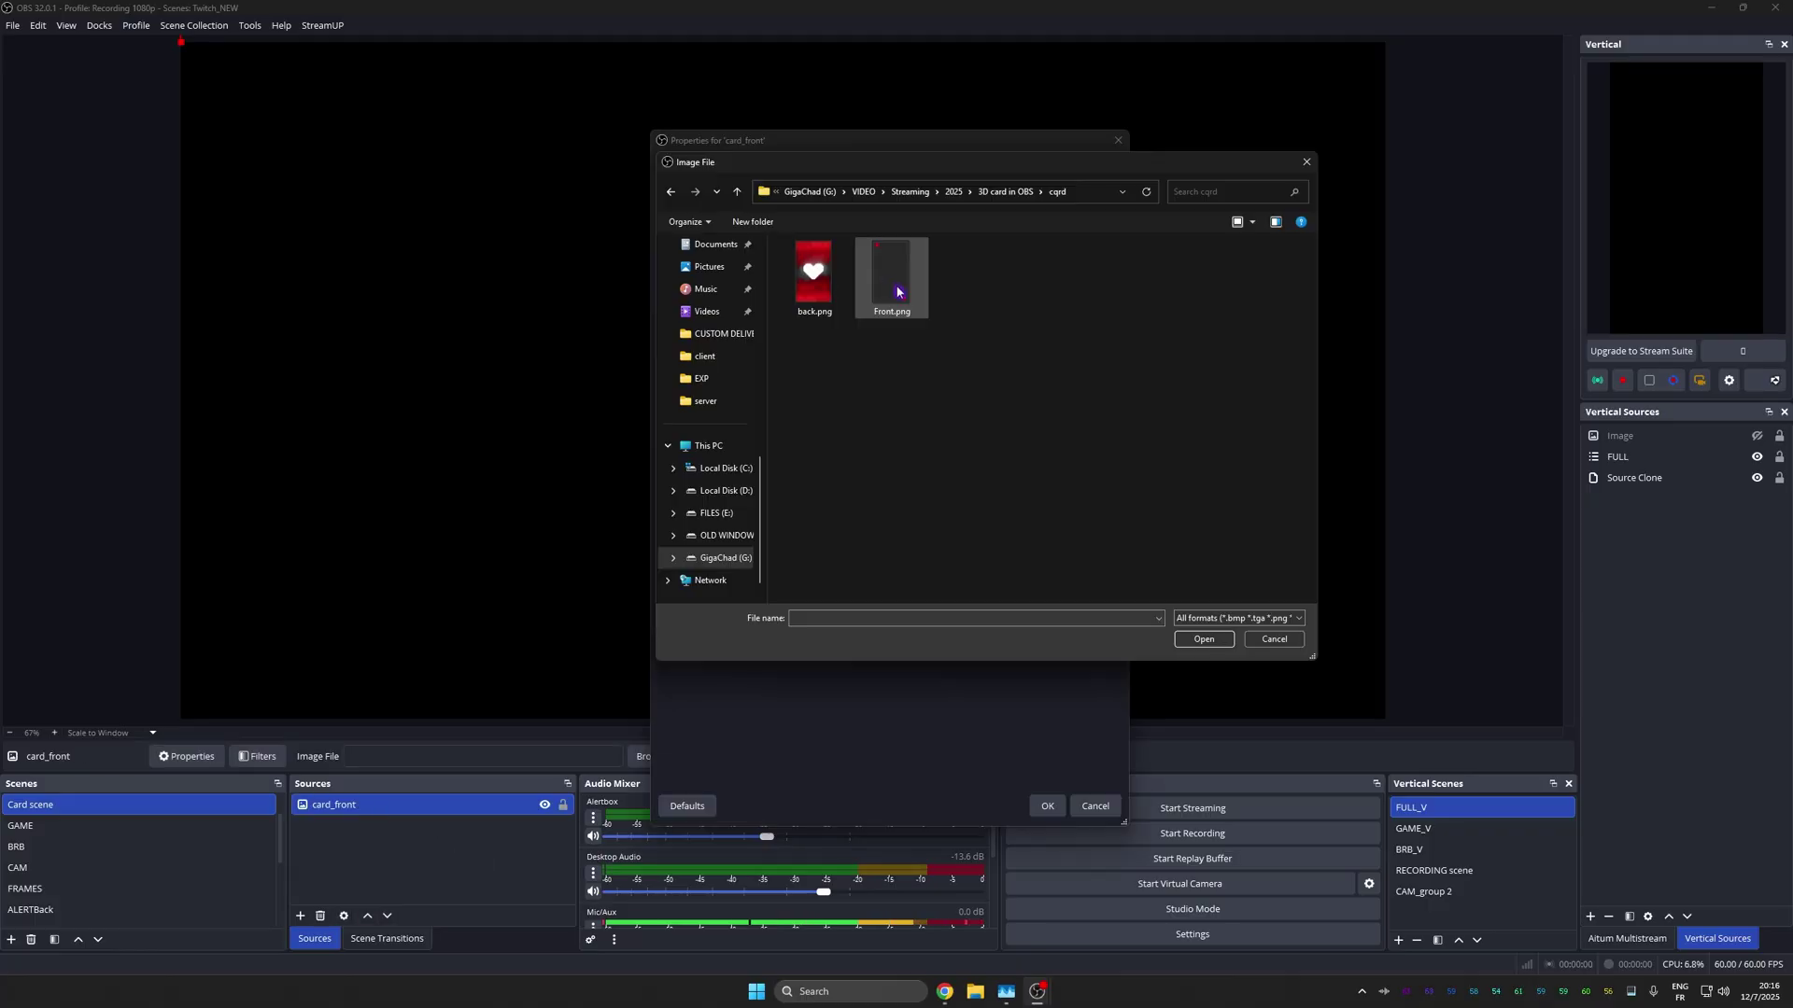
{"action": "double_click", "coordinate": [894, 280]}
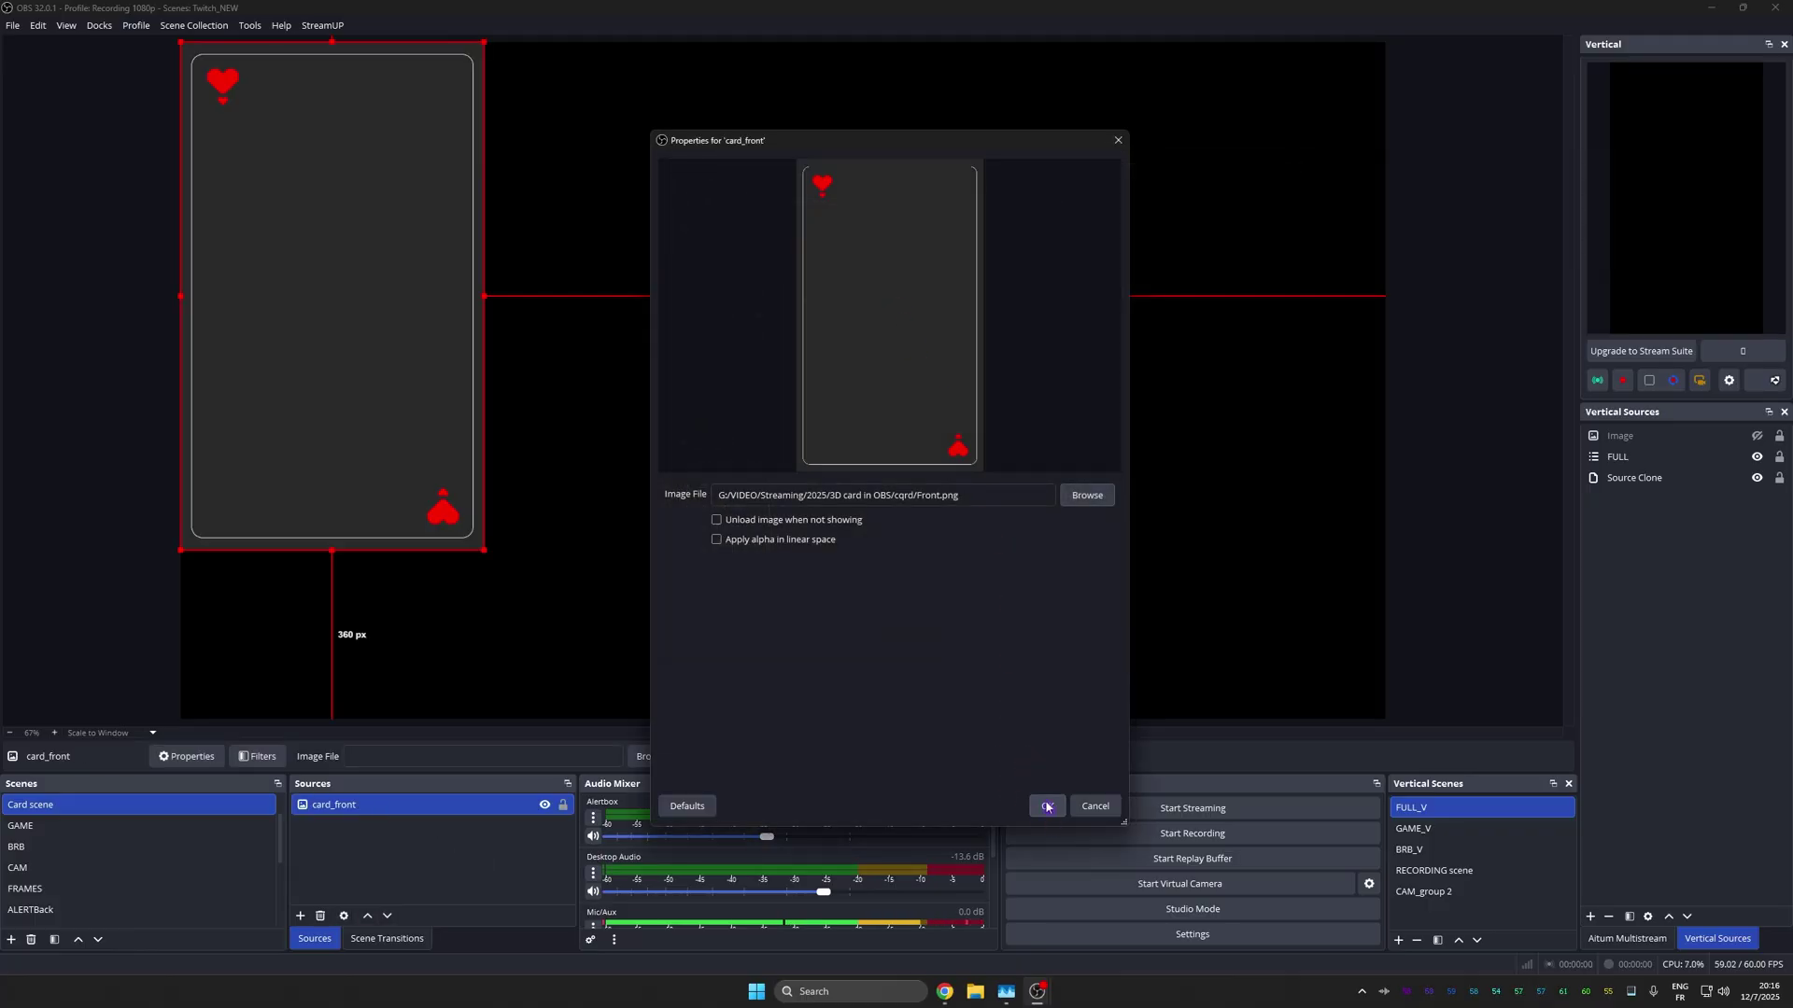
{"action": "left_click", "coordinate": [1046, 807]}
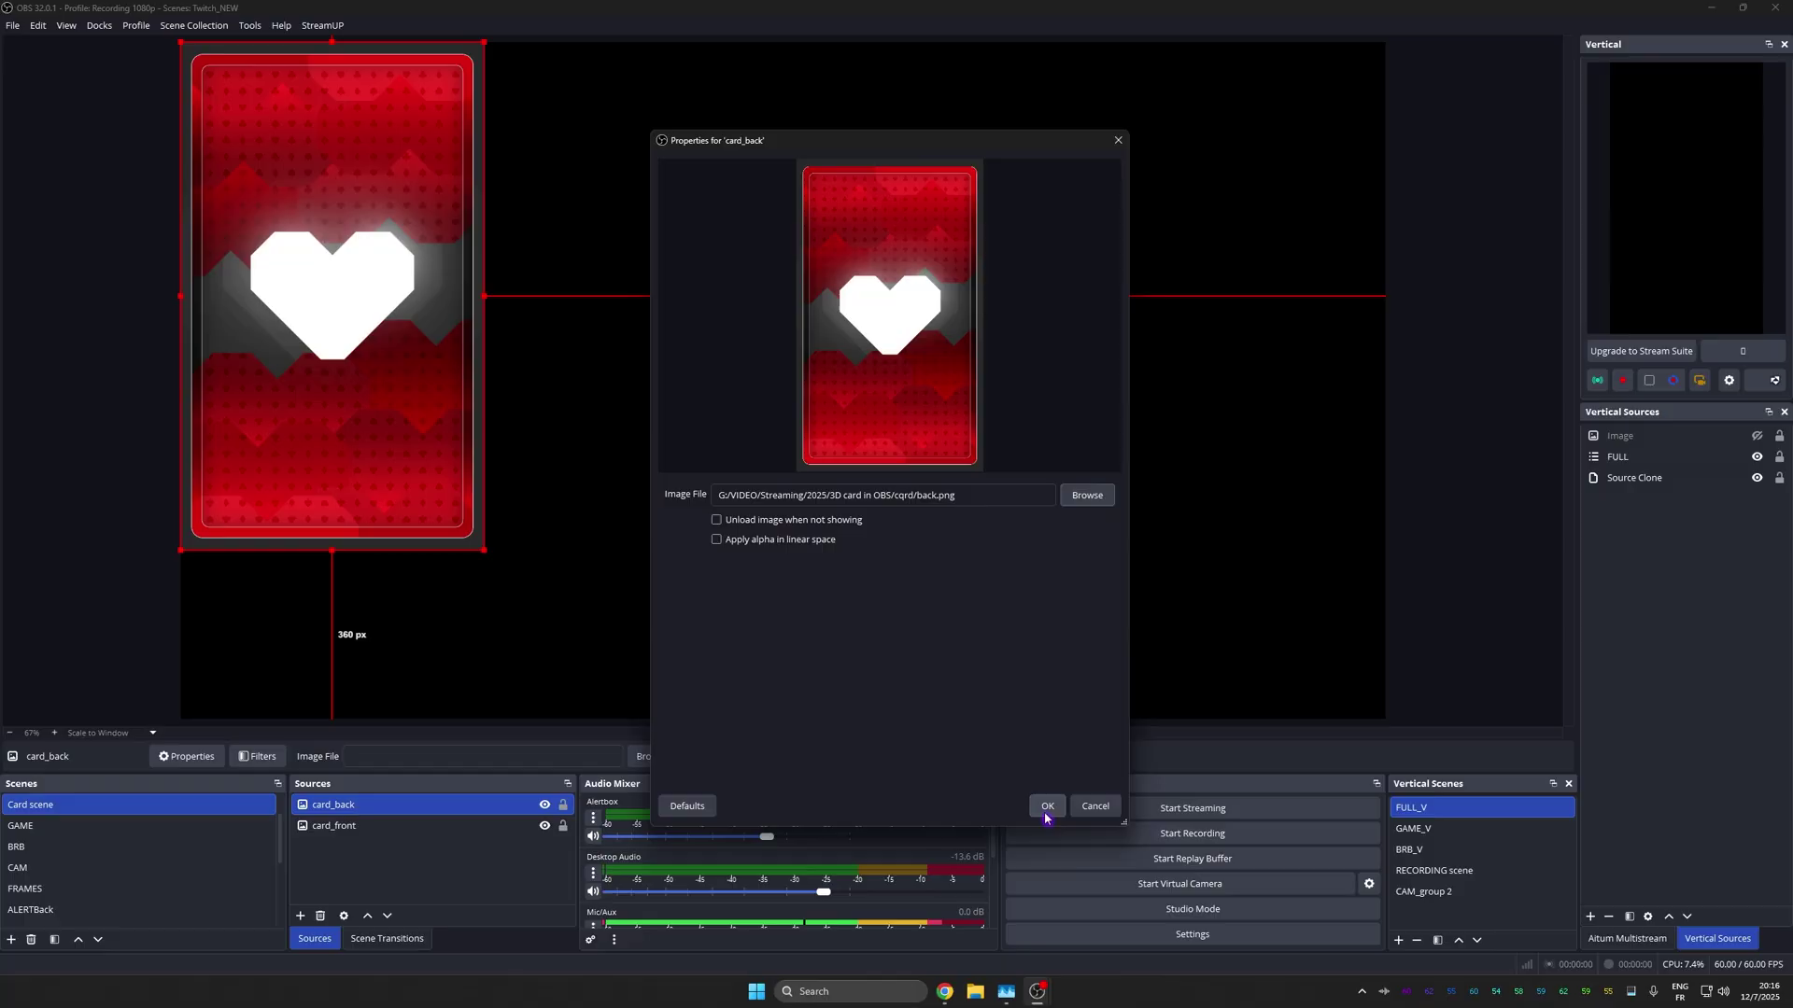
{"action": "left_click", "coordinate": [1047, 807]}
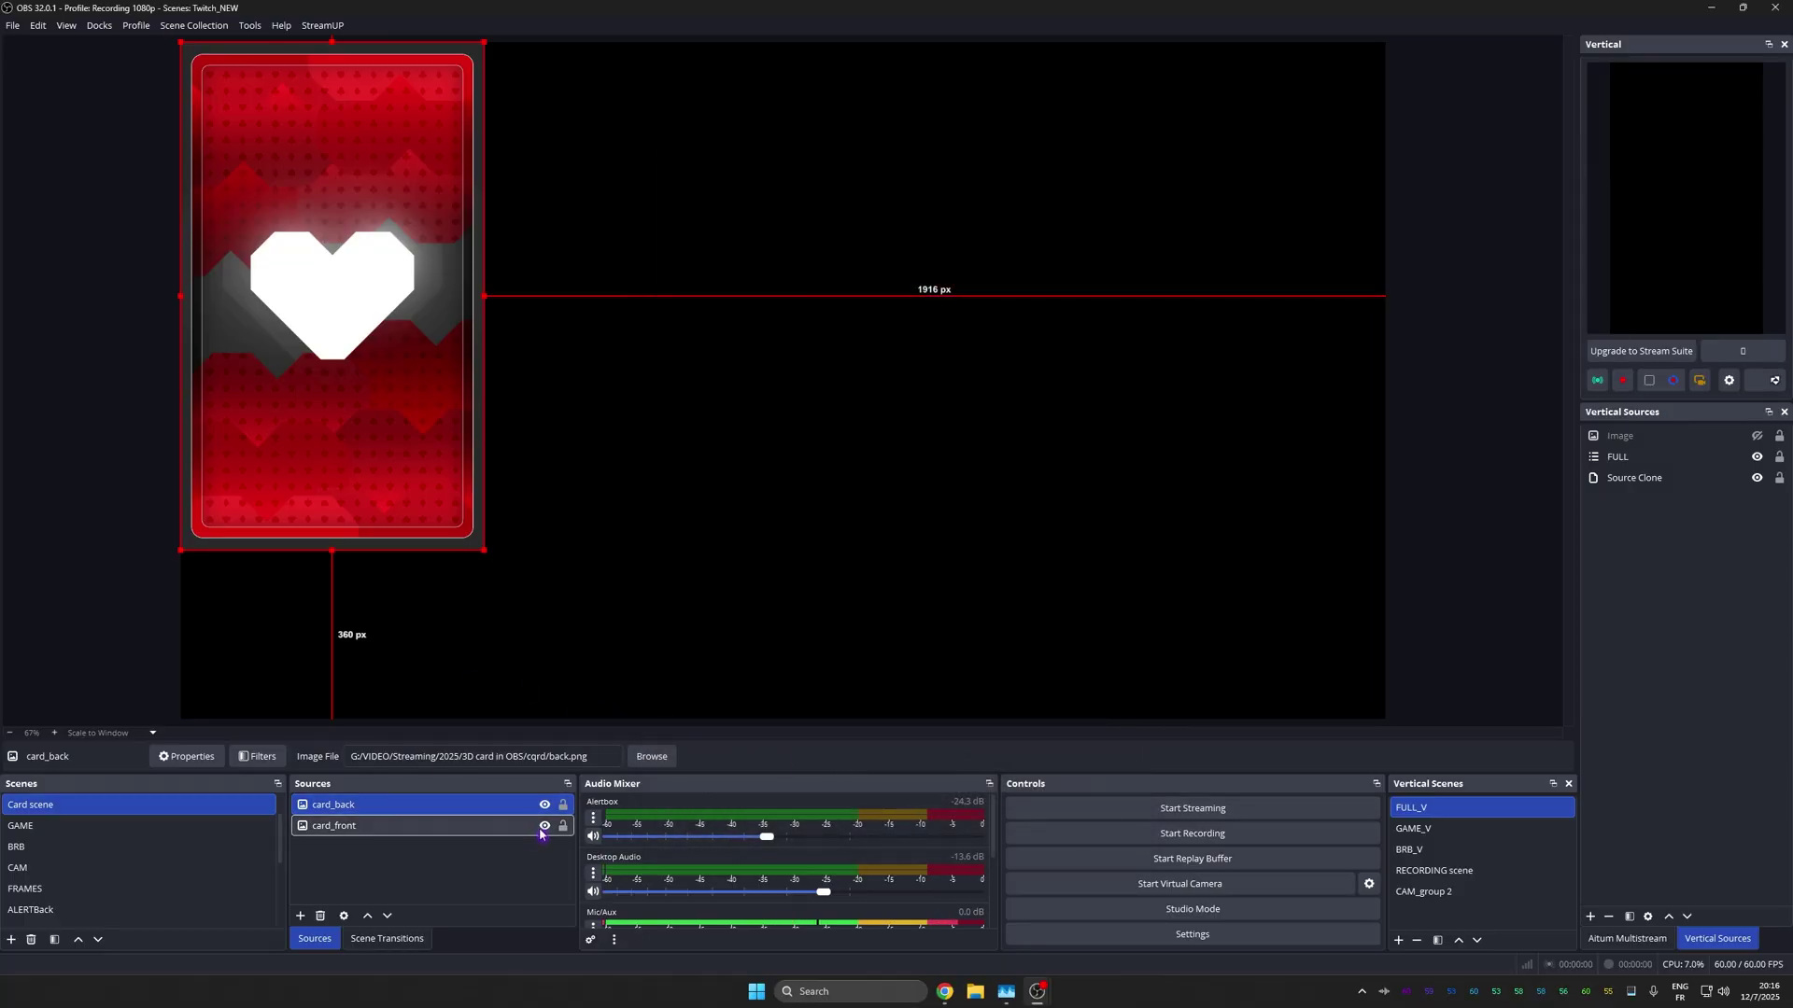
Step: Centre card_back, open its Filters add menu, then view the YouTube channel's Videos page
{"action": "key", "text": "ctrl+d"}
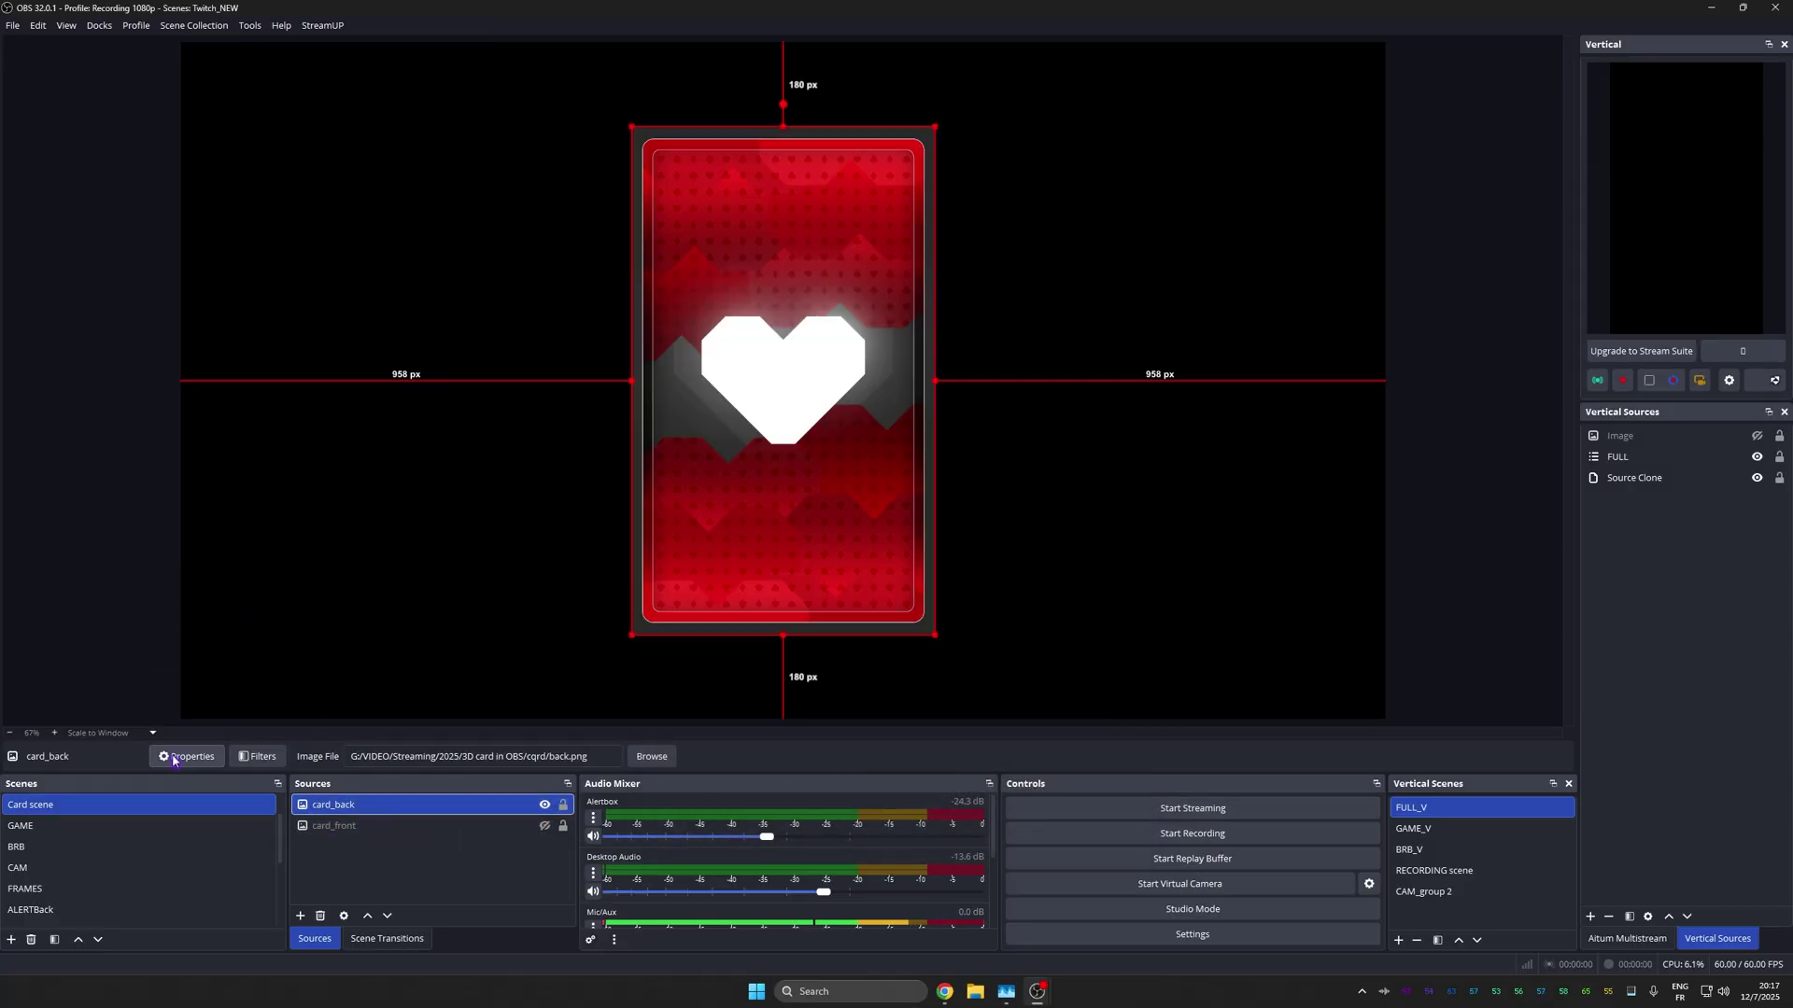
{"action": "left_click", "coordinate": [261, 757]}
{"action": "left_click", "coordinate": [604, 725]}
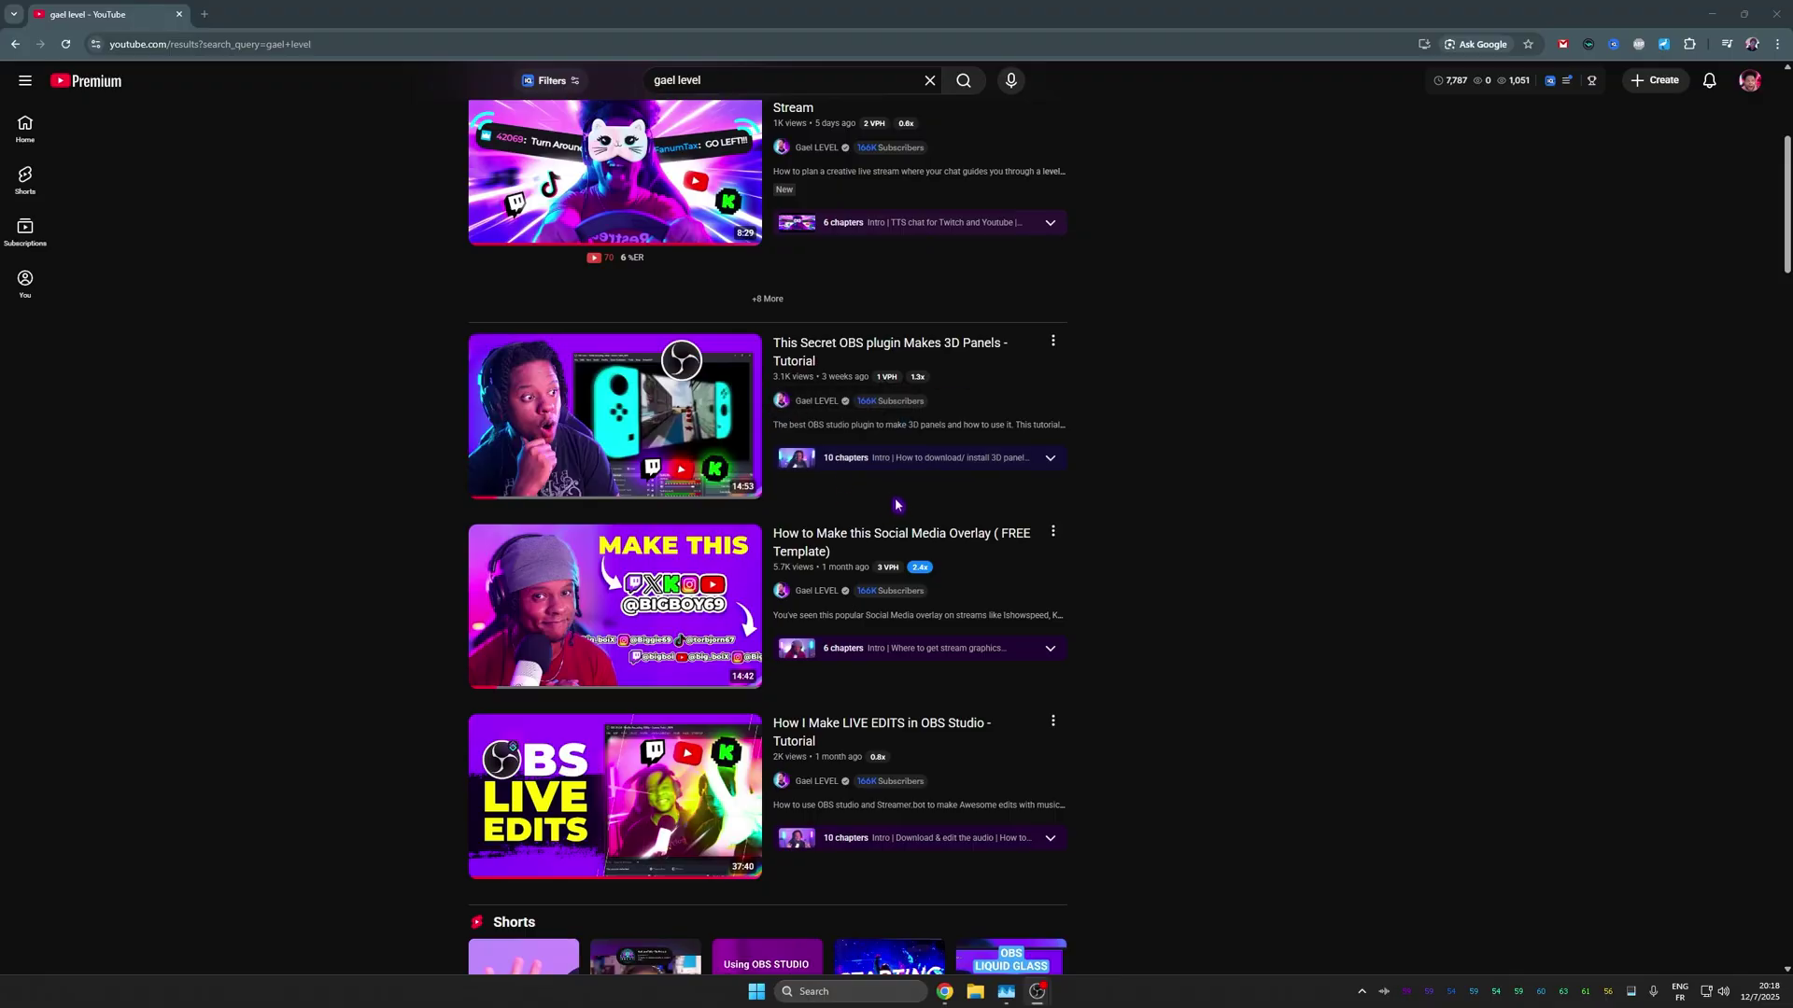
{"action": "left_click", "coordinate": [816, 400]}
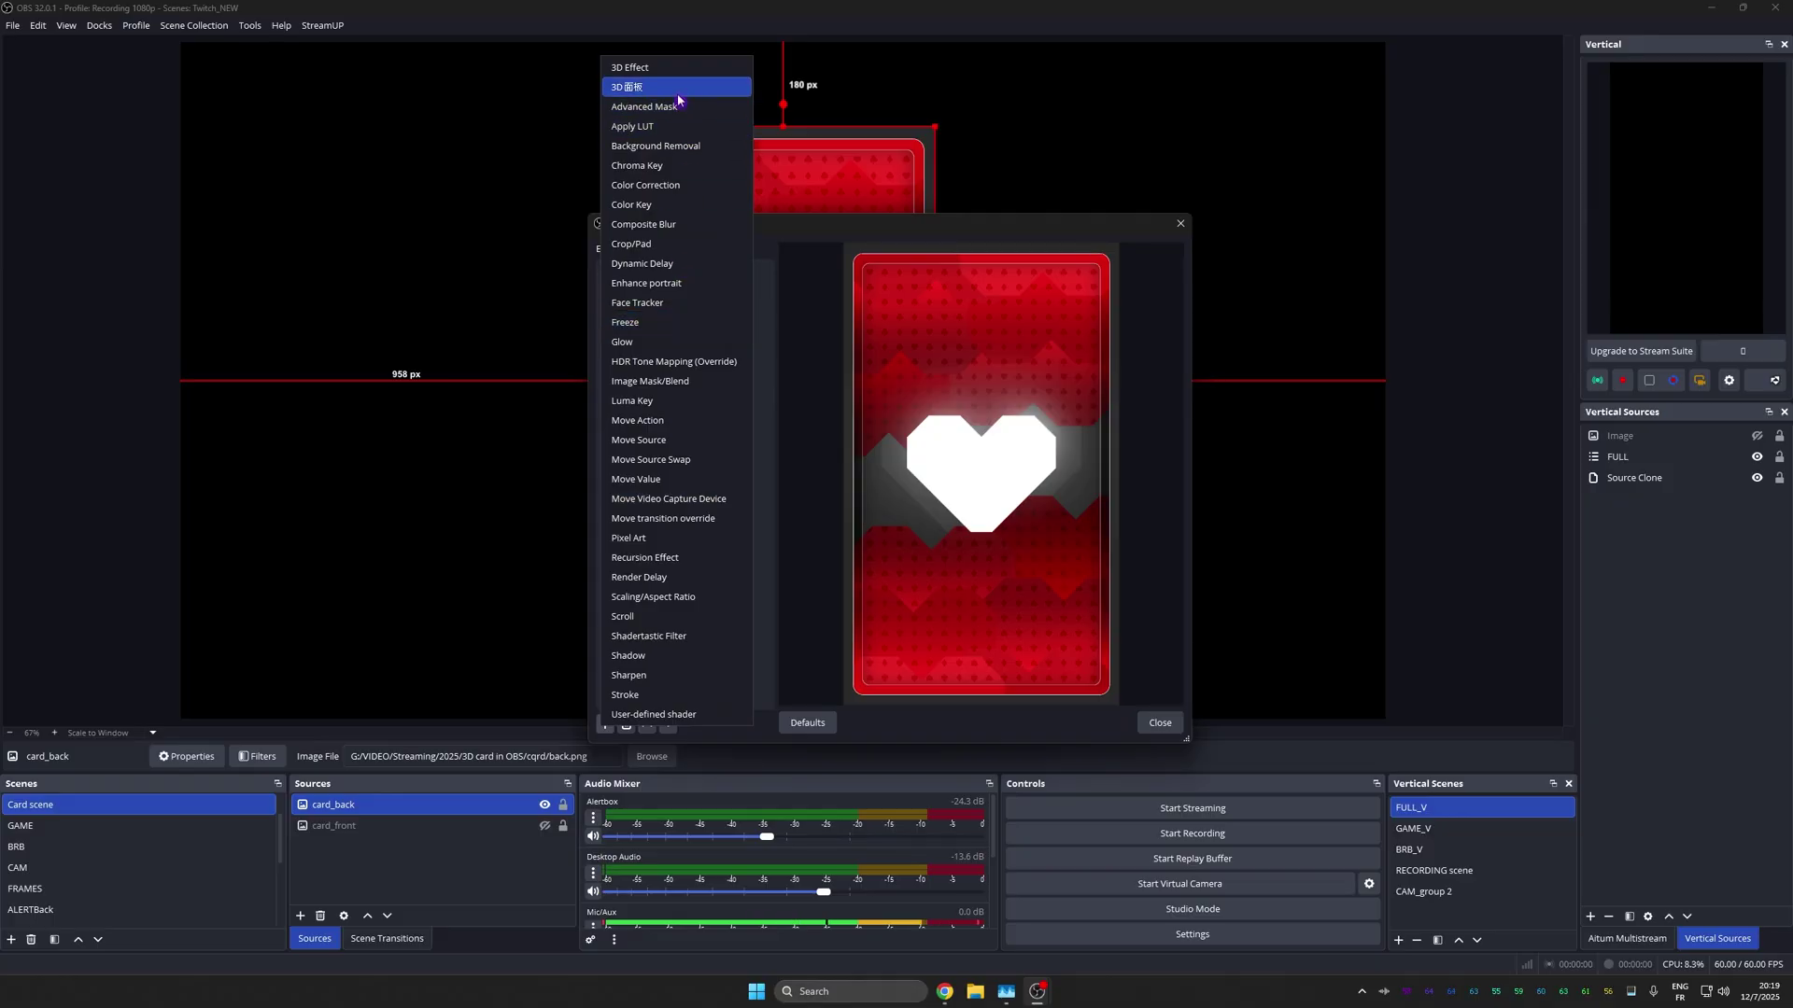
Step: Add a 3D面板 filter to card_back with Tilt X 20, Tilt Y 35, Thickness 6
{"action": "left_click", "coordinate": [677, 99]}
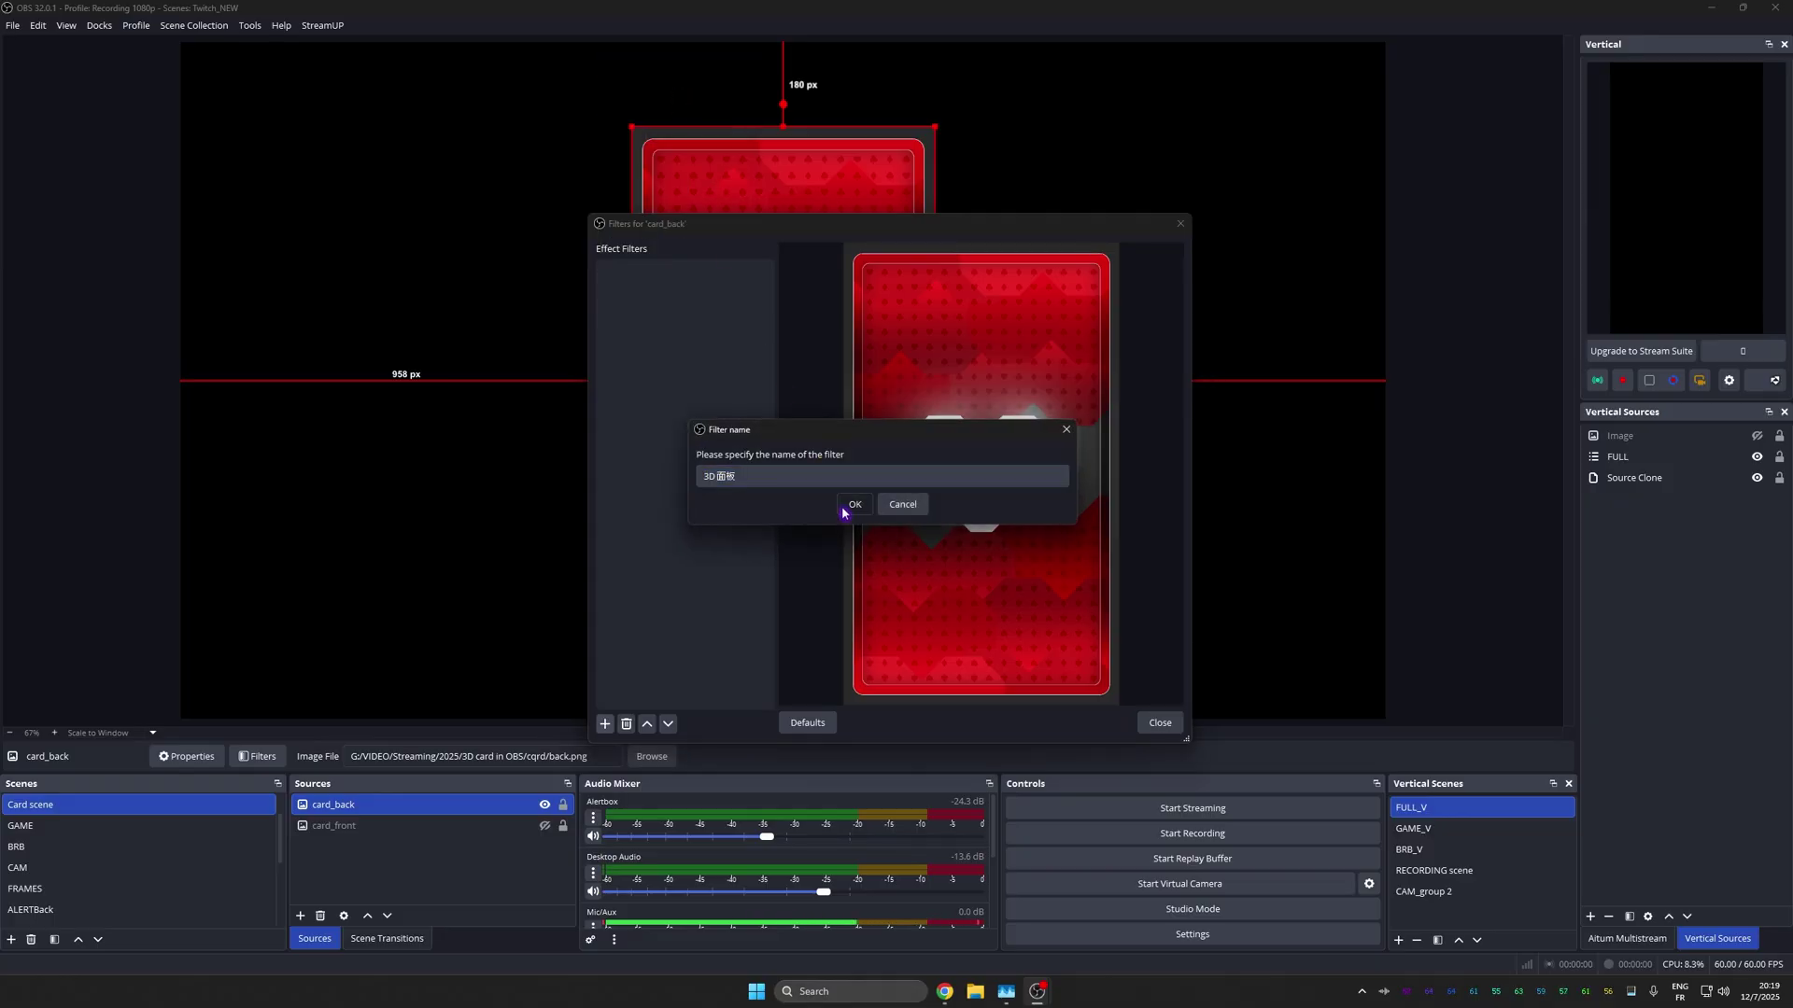
{"action": "left_click", "coordinate": [843, 506]}
{"action": "left_click_drag", "start_coordinate": [1017, 234], "coordinate": [401, 176]}
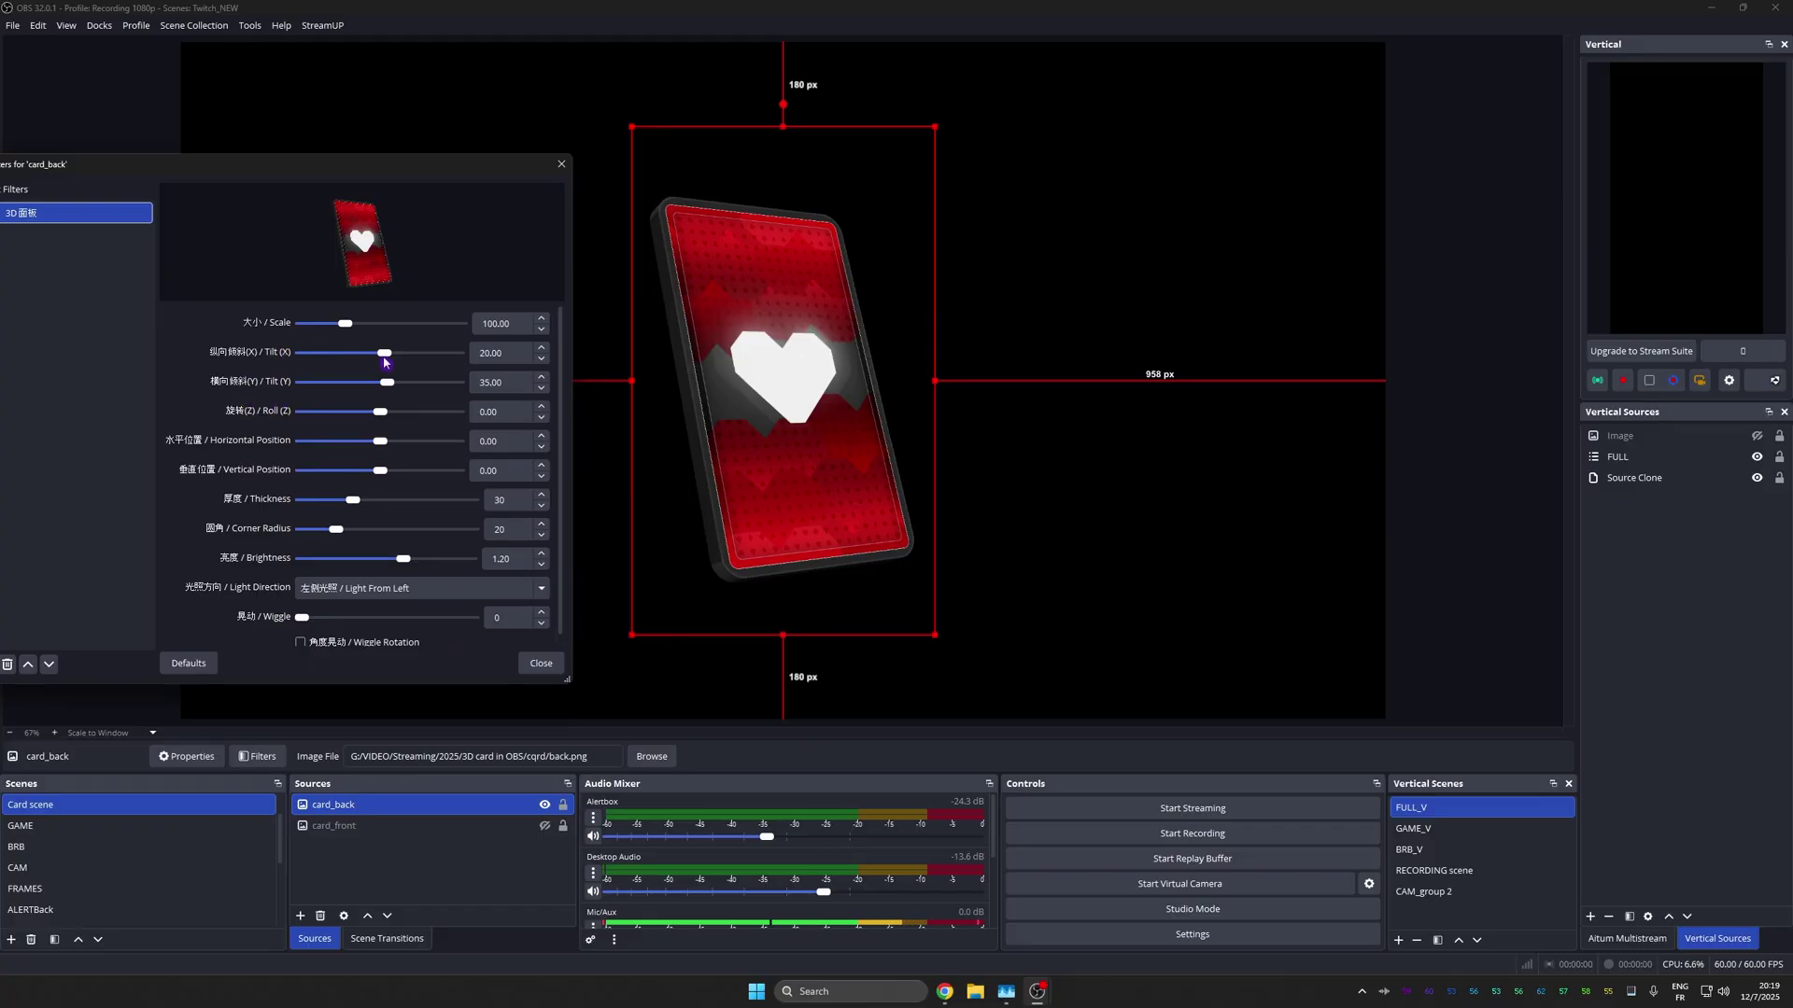
{"action": "mouse_move", "coordinate": [384, 362]}
{"action": "left_mouse_down"}
{"action": "mouse_move", "coordinate": [399, 386]}
{"action": "mouse_move", "coordinate": [384, 352]}
{"action": "mouse_move", "coordinate": [360, 375]}
{"action": "mouse_move", "coordinate": [394, 379]}
{"action": "mouse_move", "coordinate": [367, 379]}
{"action": "left_mouse_up"}
{"action": "scroll", "coordinate": [372, 362], "scroll_direction": "down", "scroll_amount": 1}
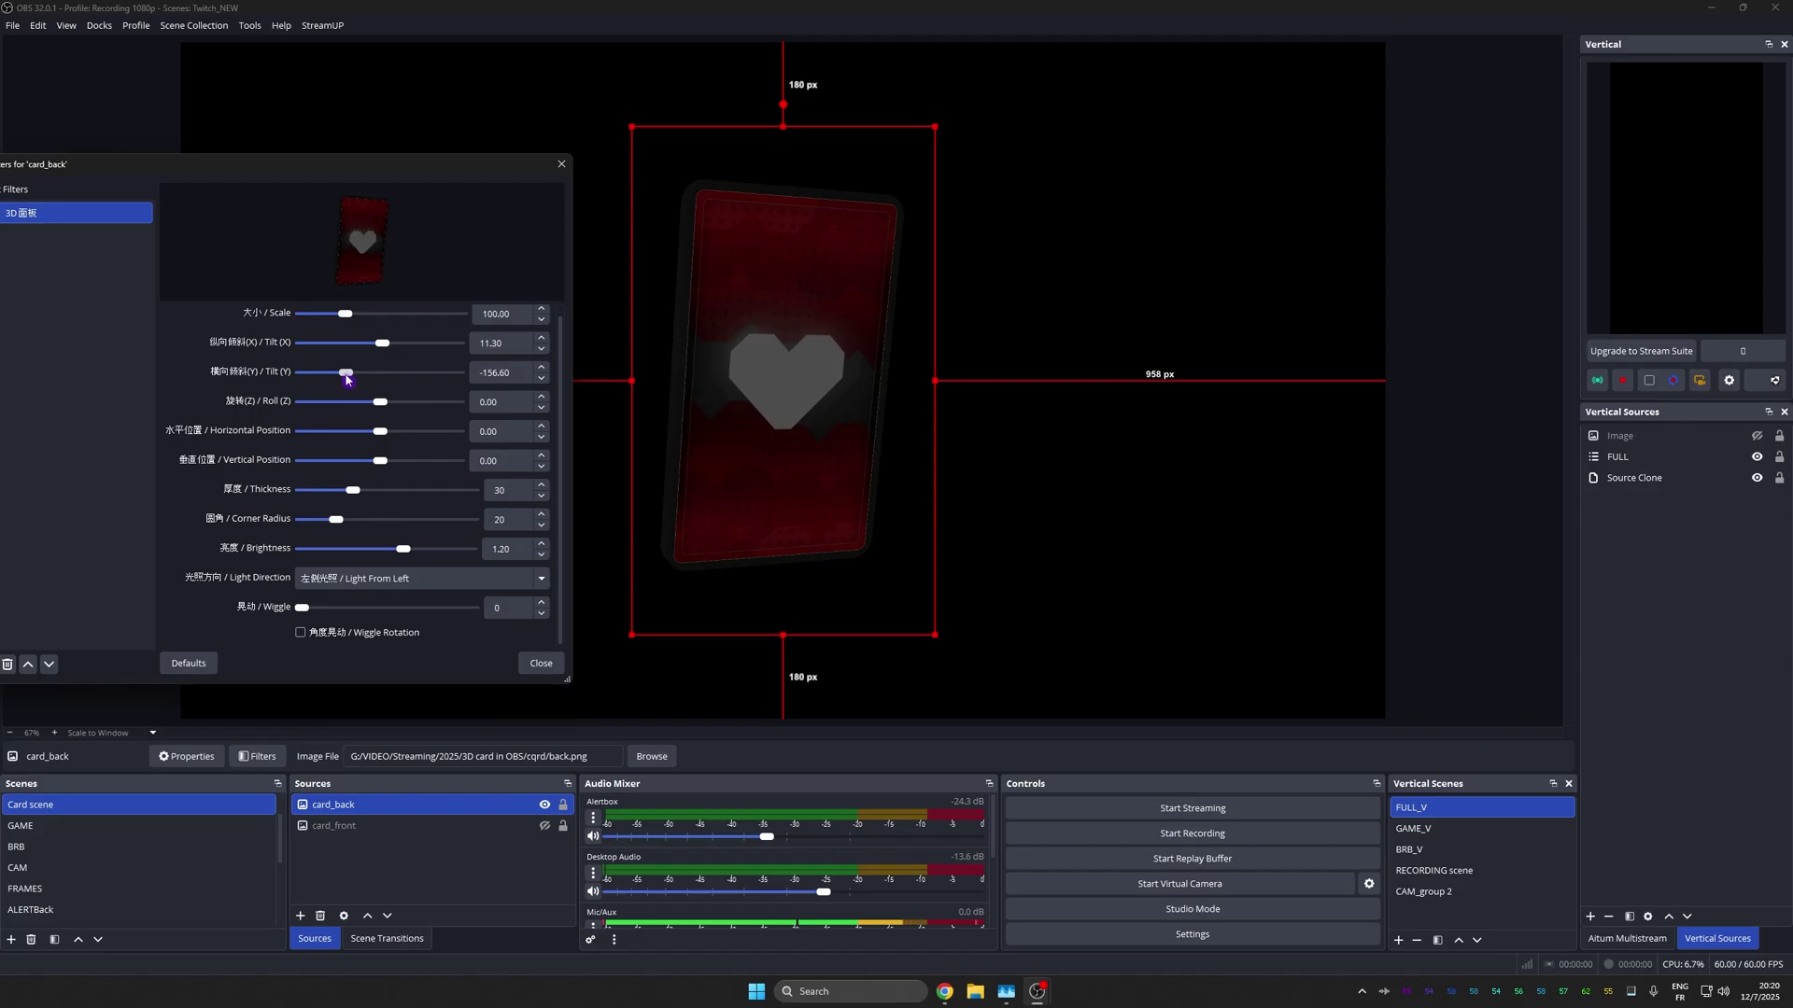
{"action": "left_click_drag", "start_coordinate": [345, 376], "coordinate": [310, 391]}
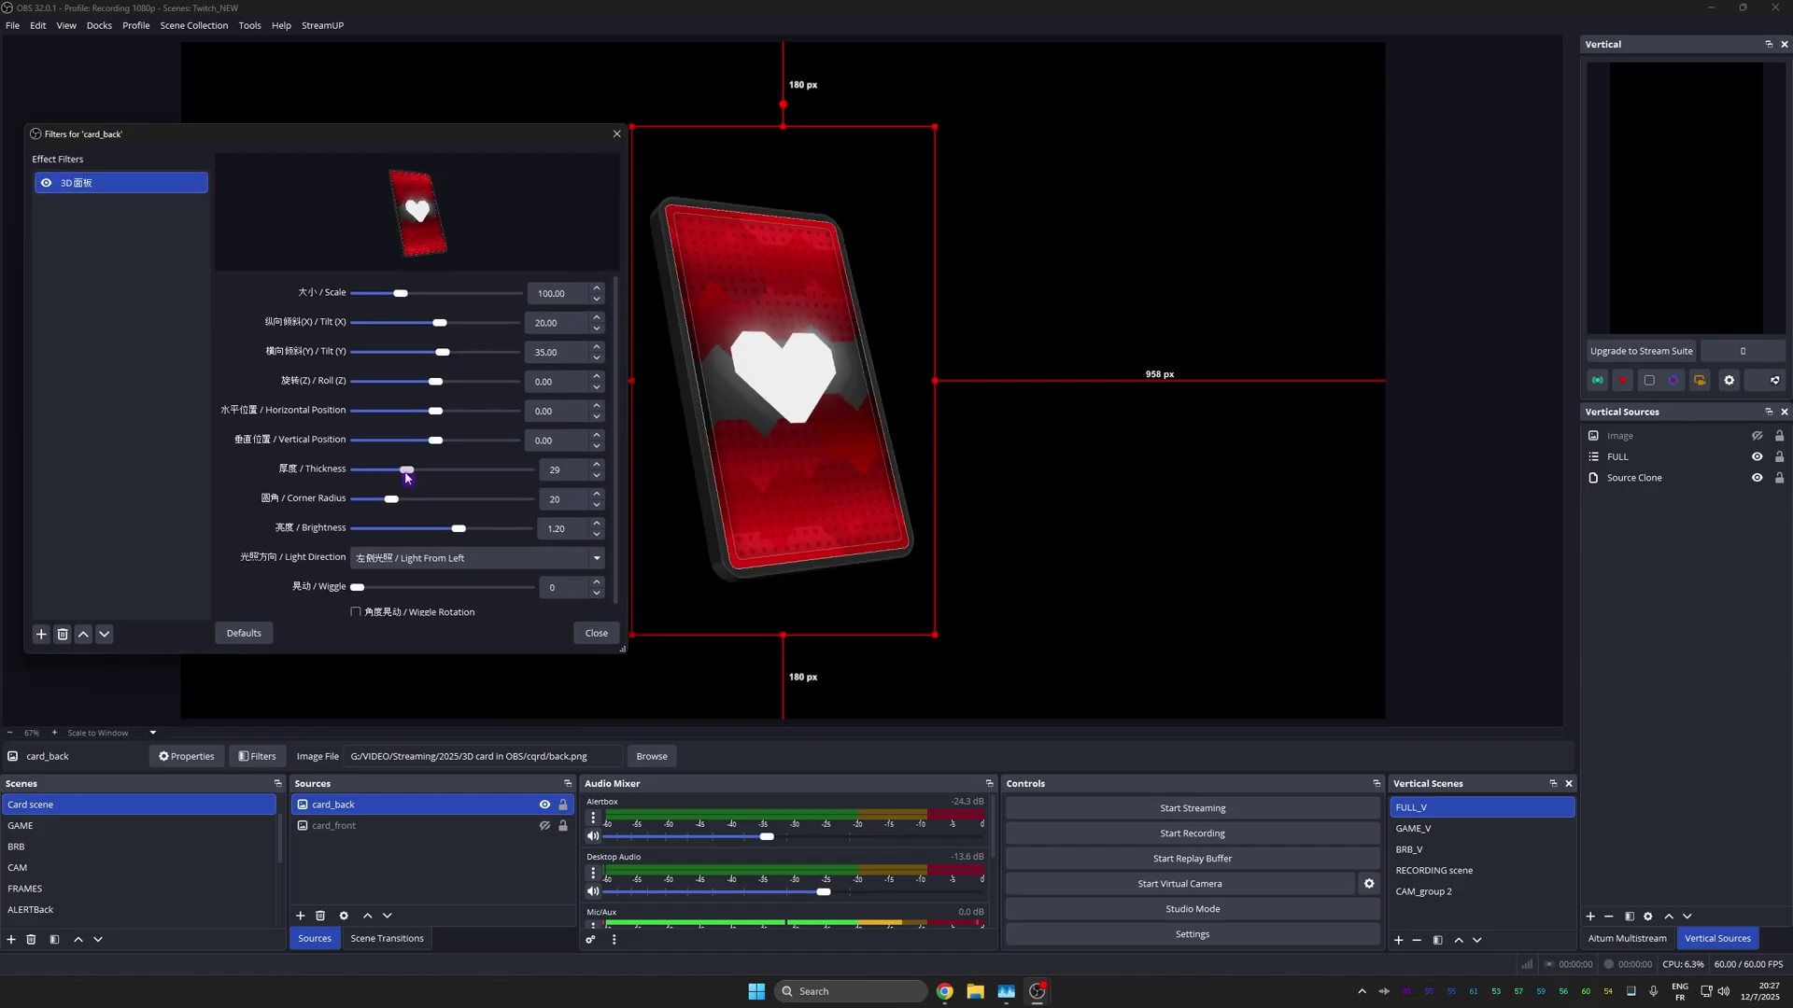
{"action": "left_click_drag", "start_coordinate": [394, 478], "coordinate": [370, 478]}
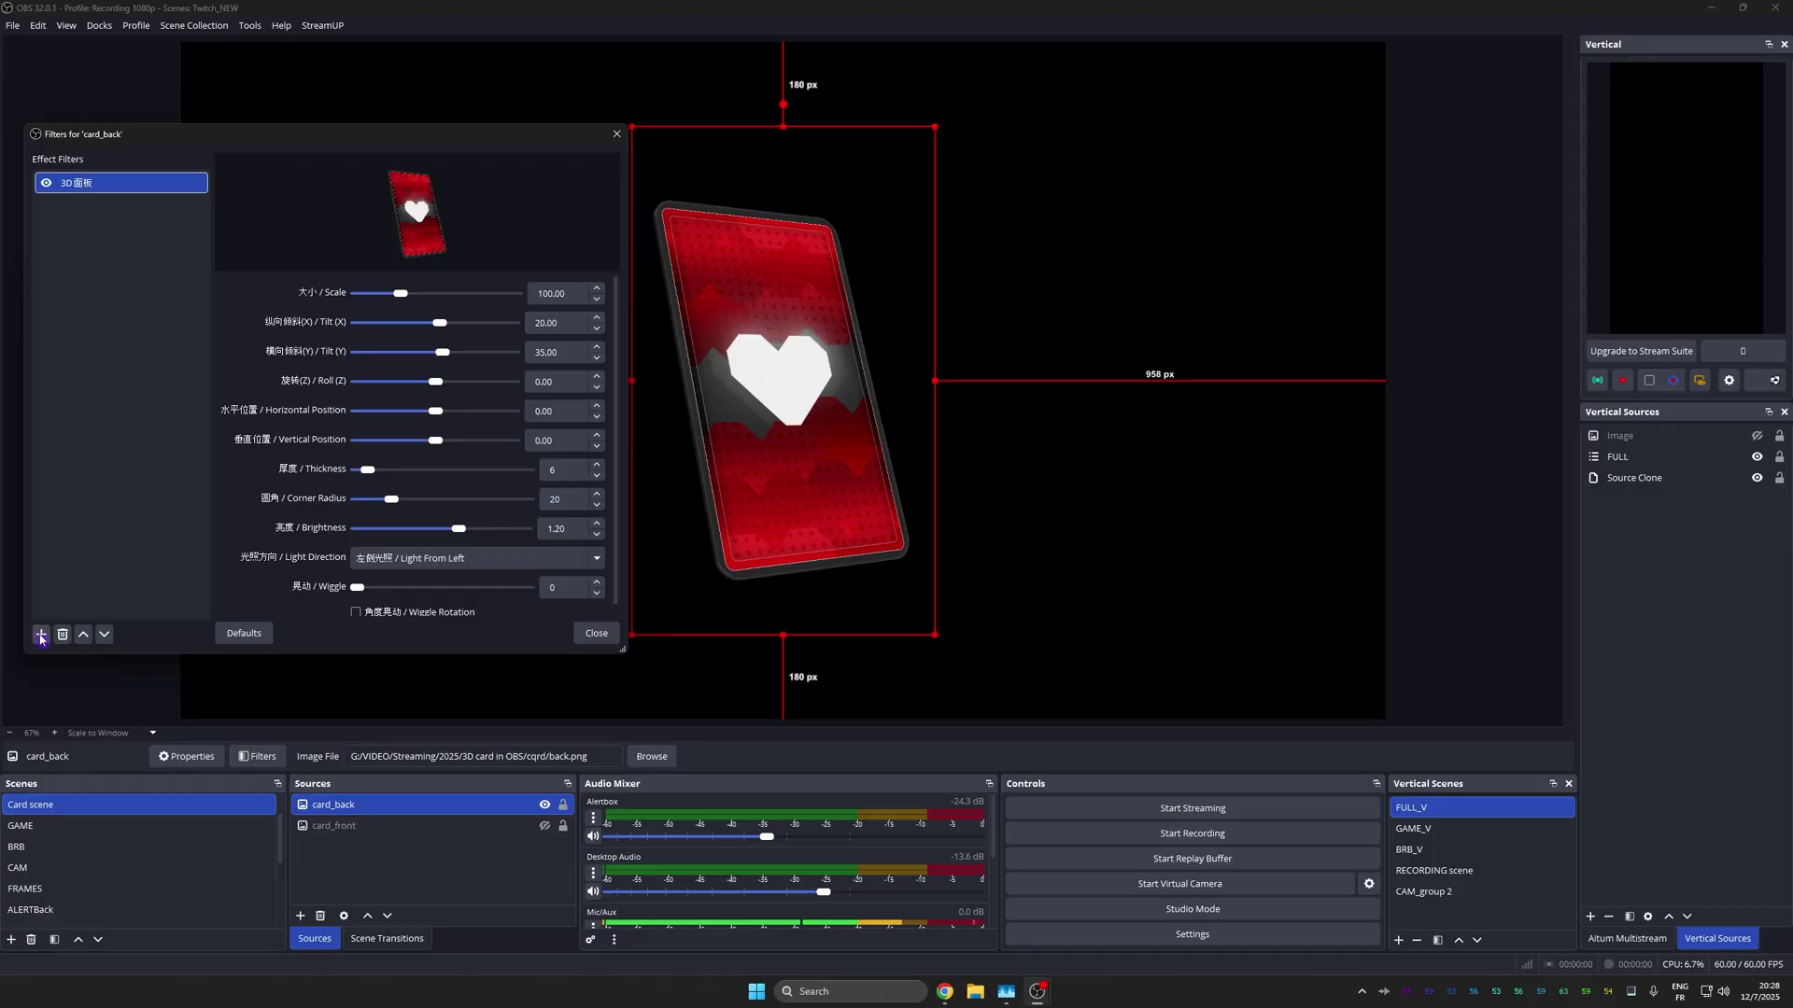
Step: Add a Move Value filter to card_back and rename it 'initial position'
{"action": "left_click", "coordinate": [40, 635]}
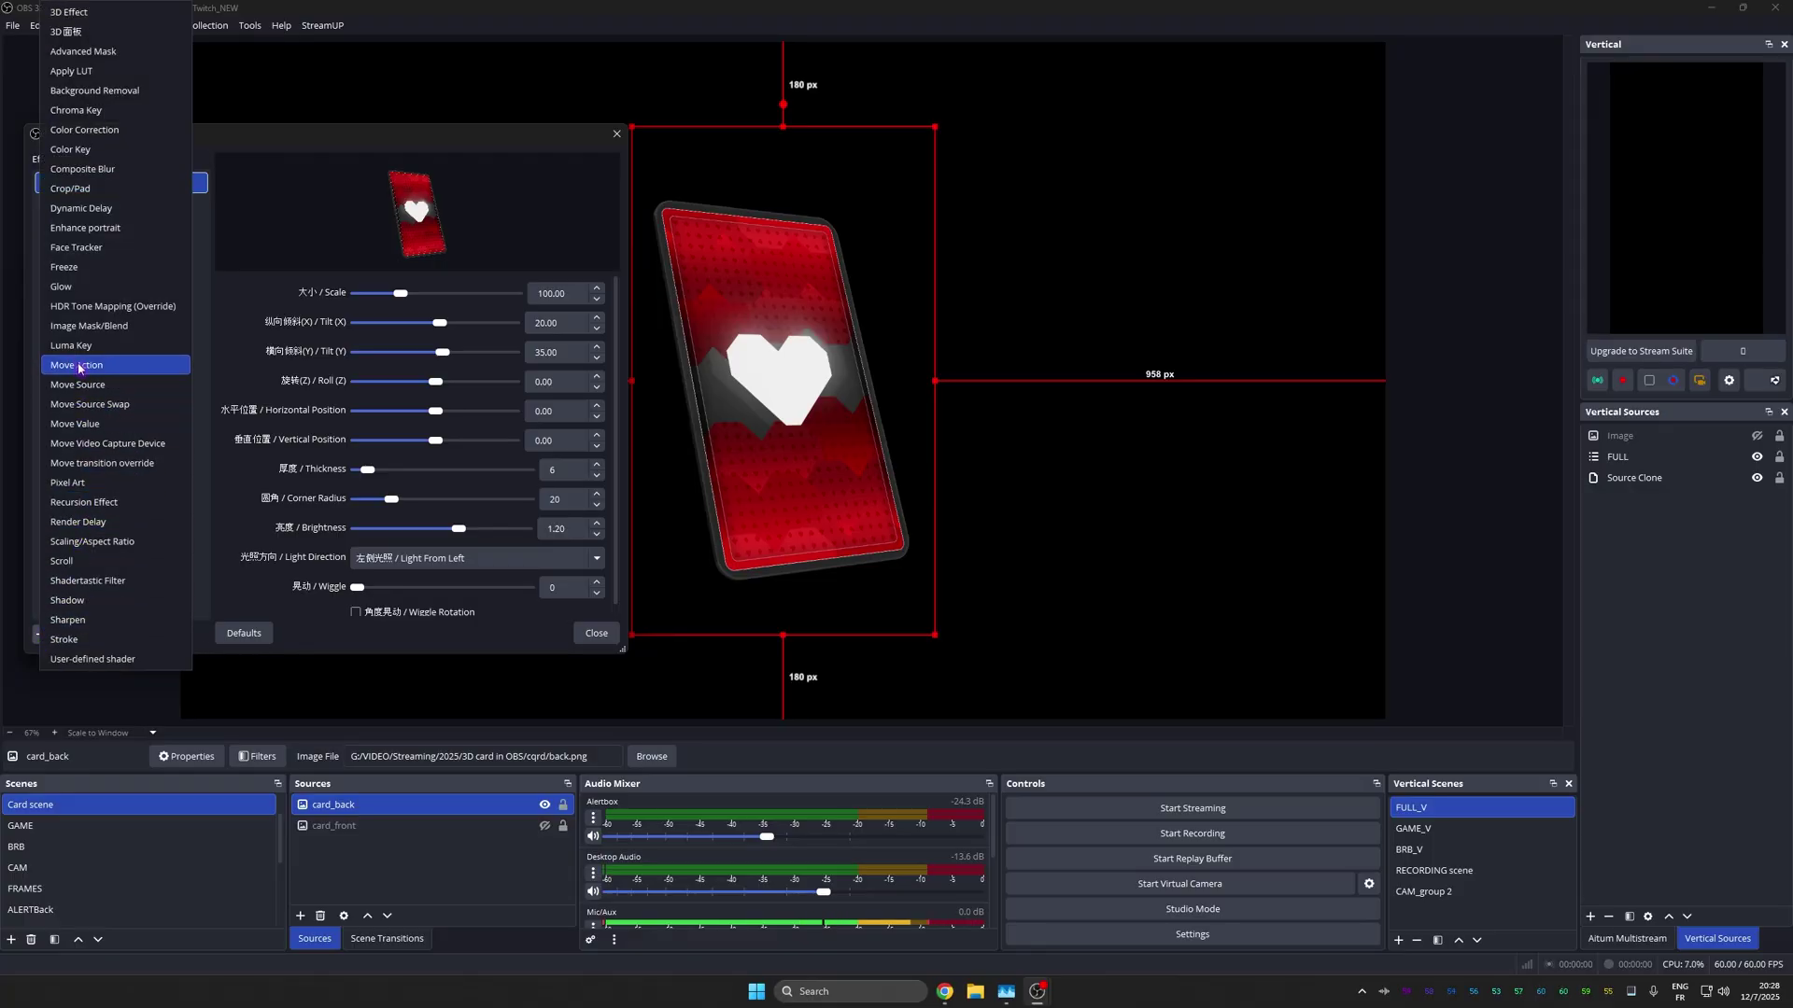
{"action": "left_click", "coordinate": [97, 426]}
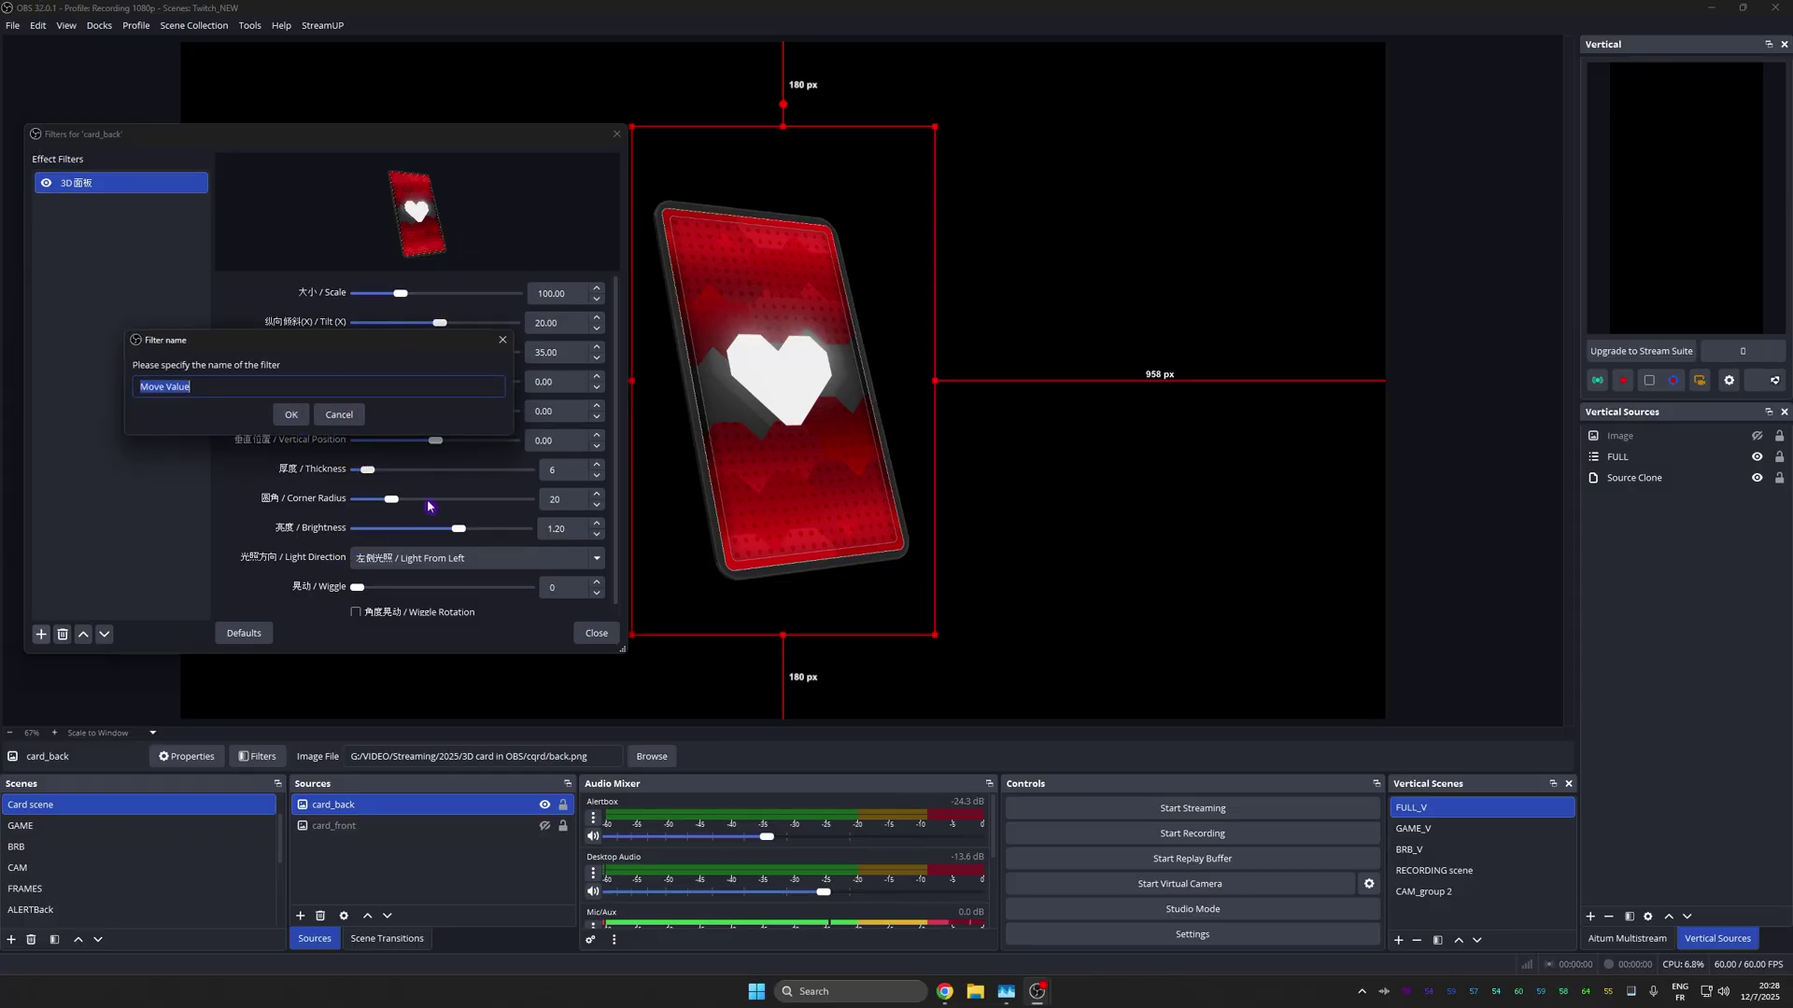
{"action": "left_click", "coordinate": [289, 413]}
{"action": "right_click", "coordinate": [91, 207]}
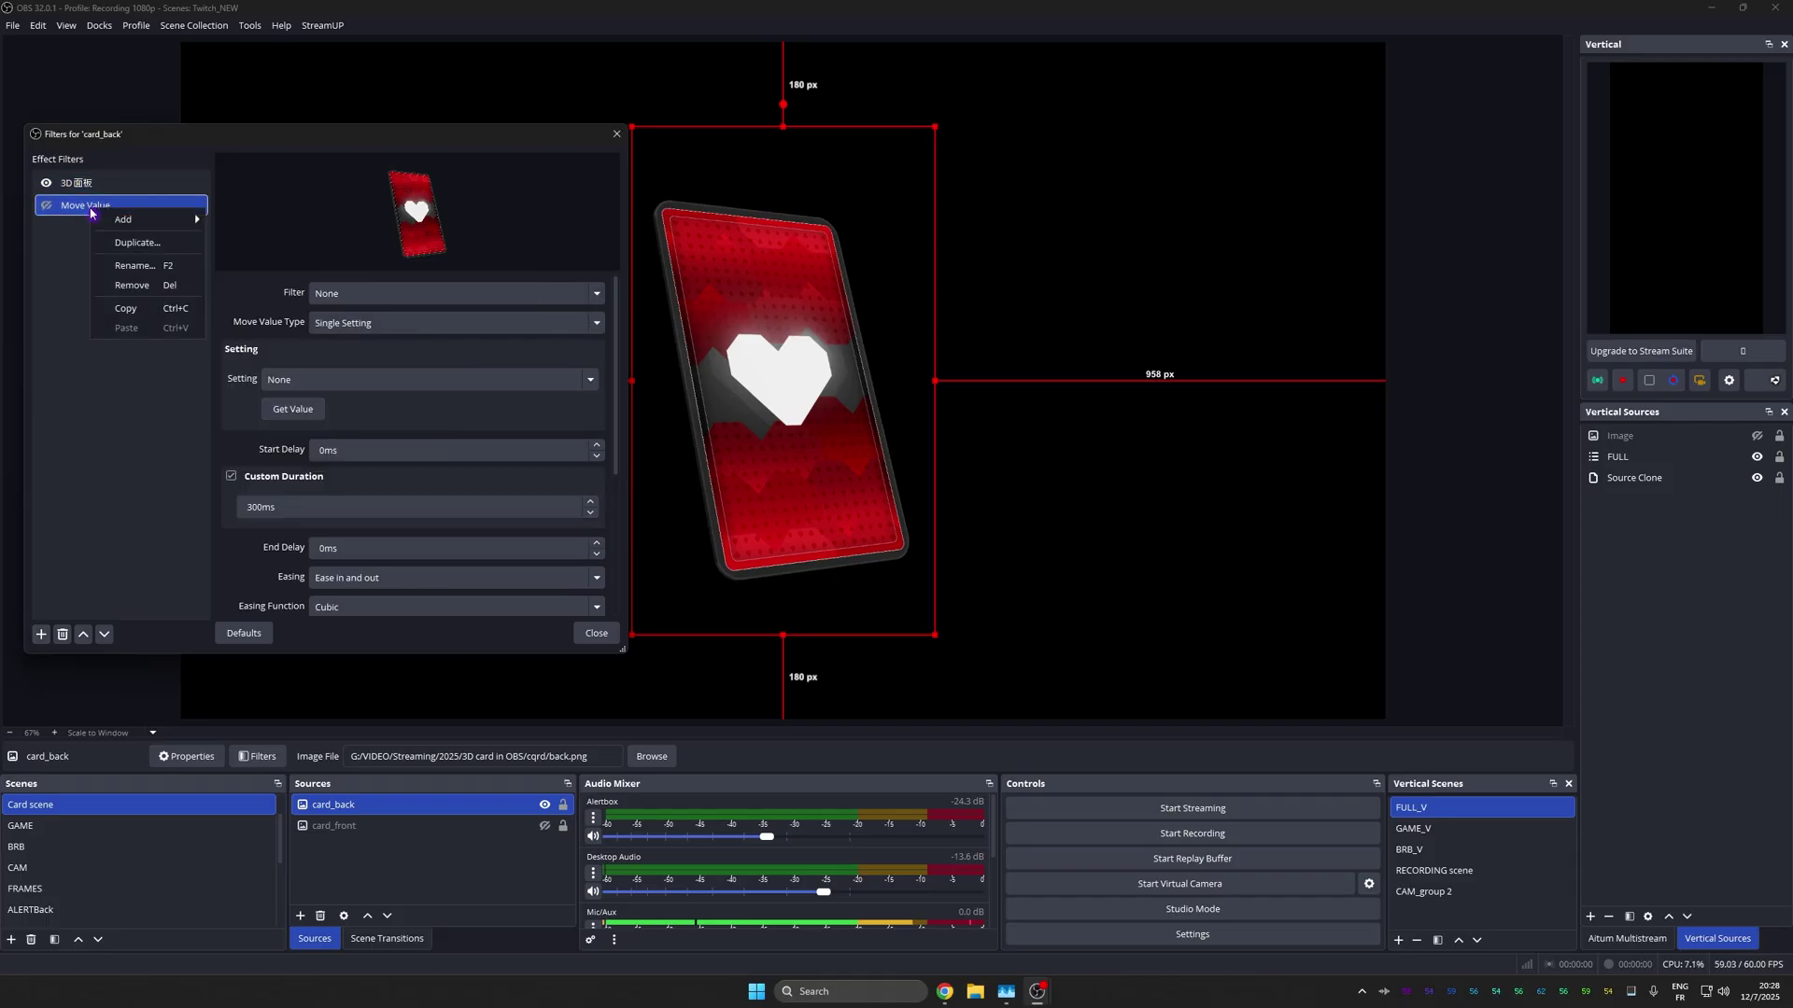
{"action": "left_click", "coordinate": [116, 269]}
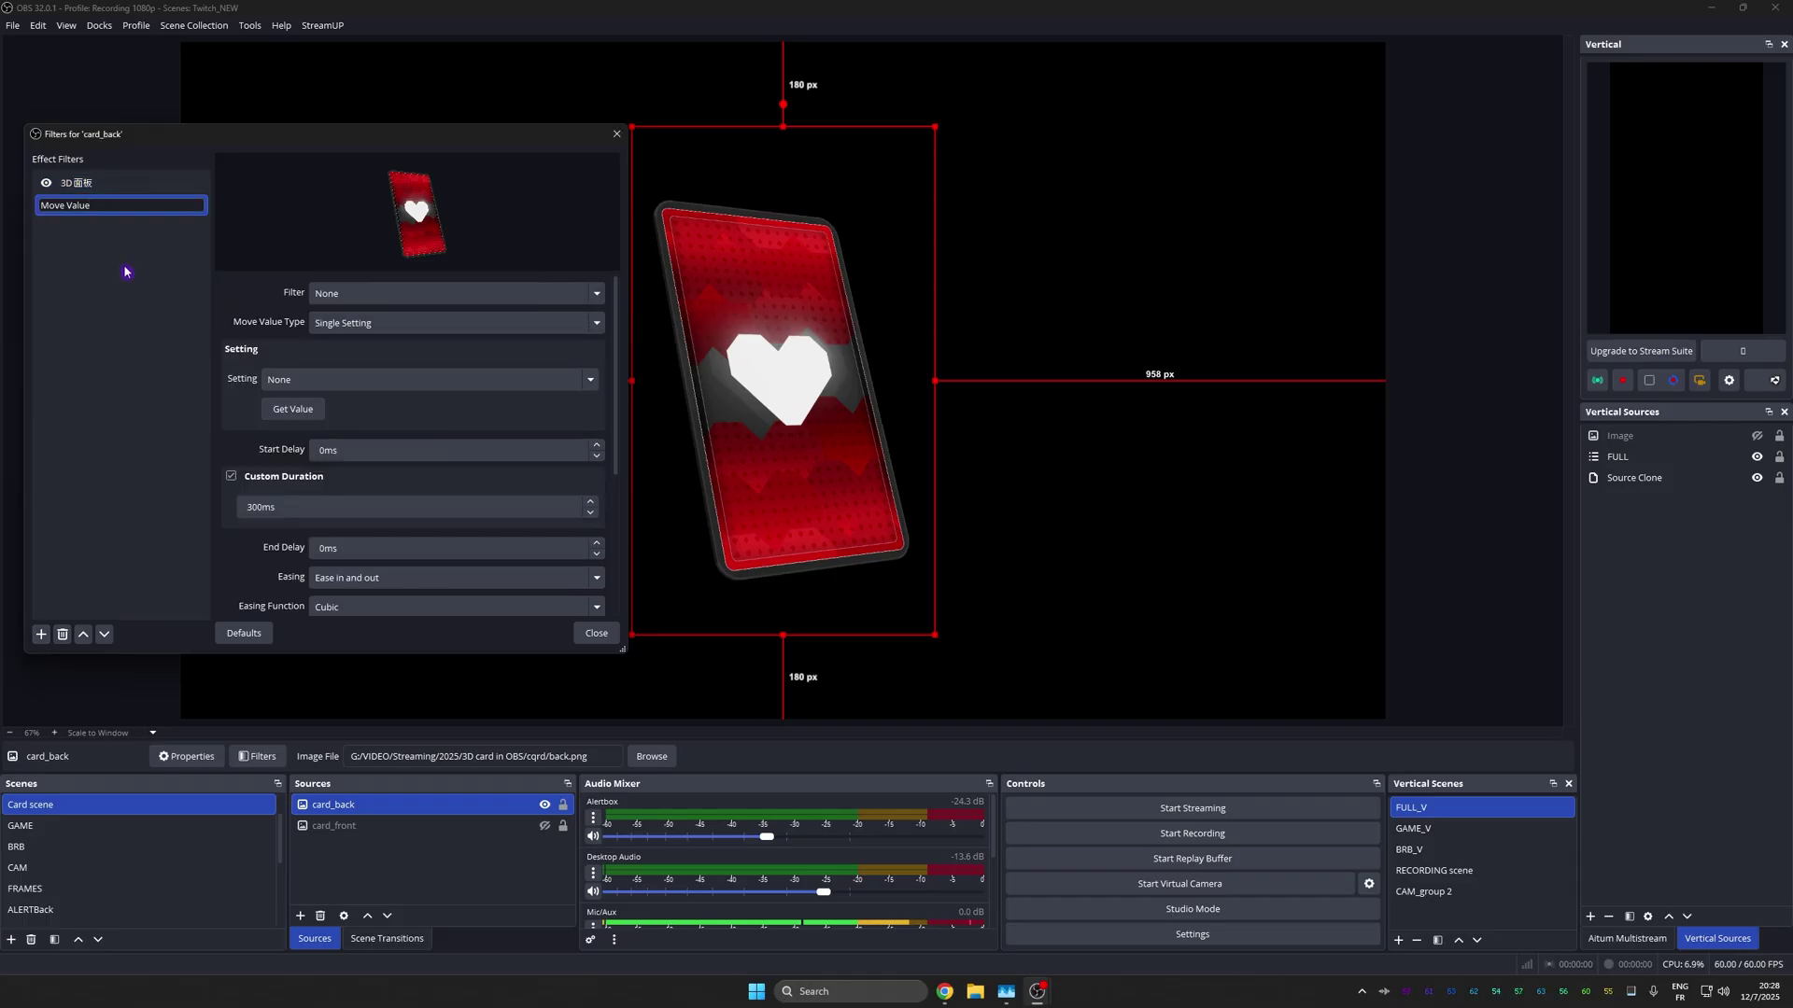
{"action": "type", "text": "initial position"}
{"action": "key", "text": "Return"}
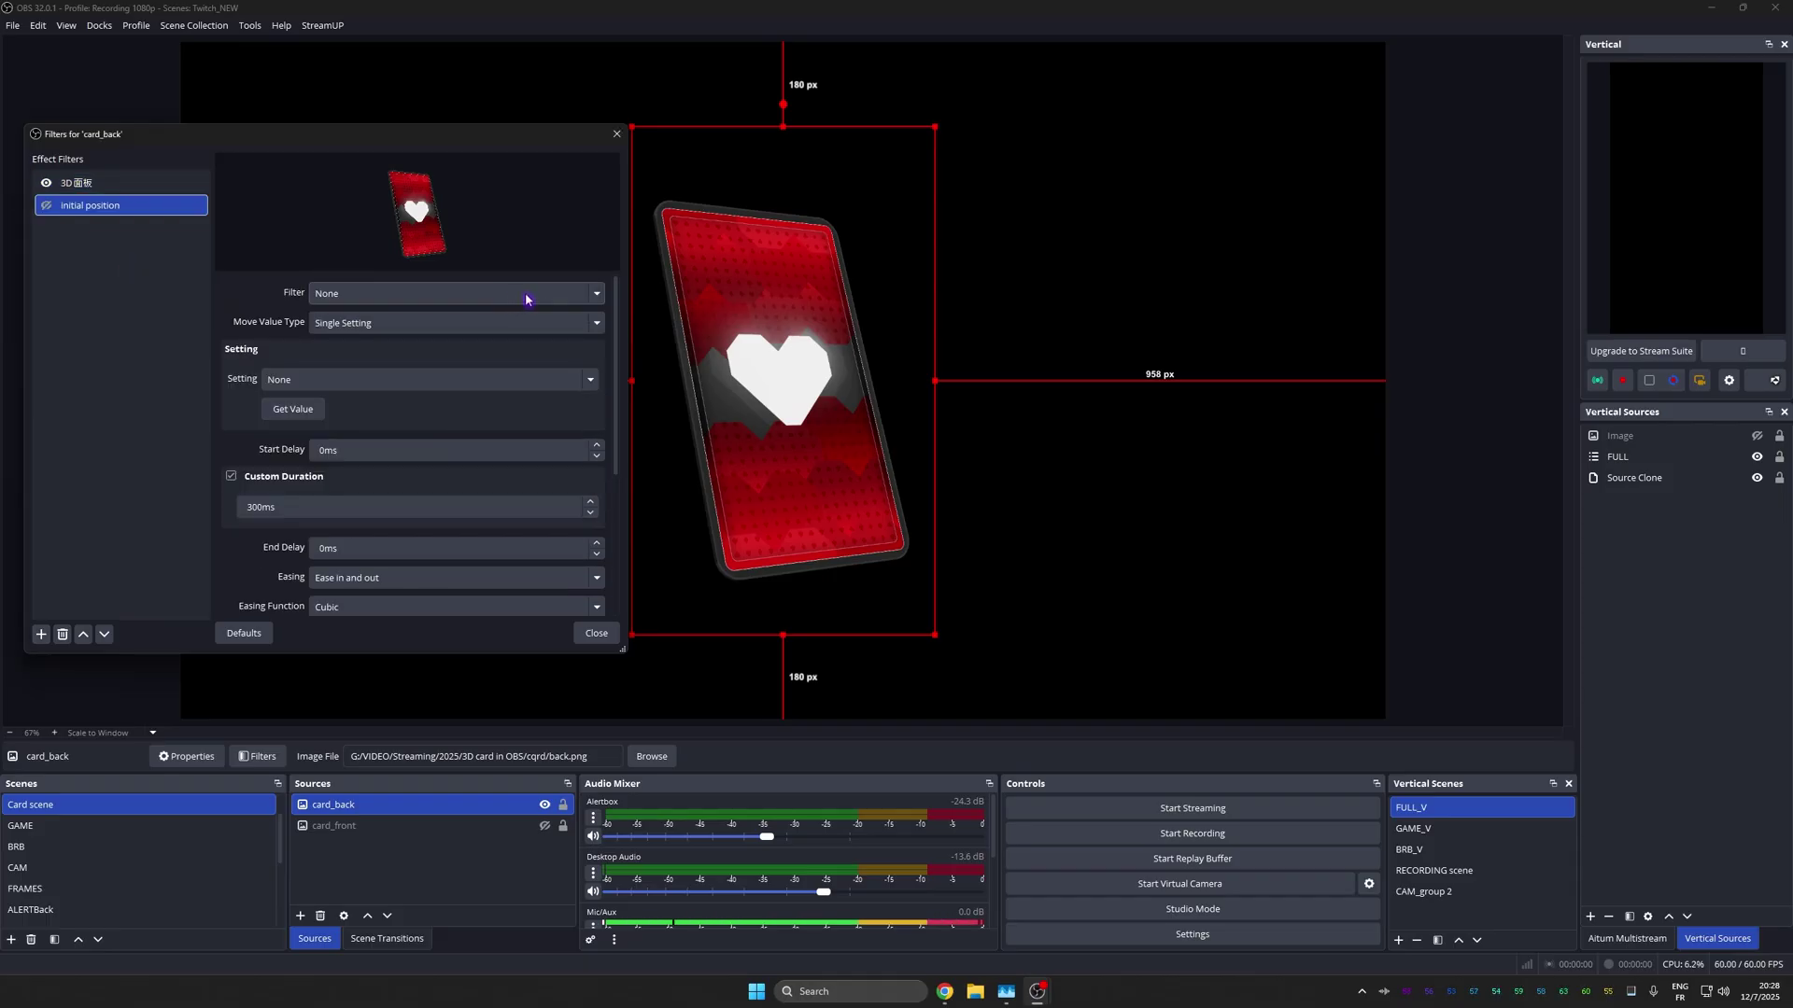
Step: Target all 3D面板 settings, capture current values, and set 1000 ms ease-in-out cubic
{"action": "left_click", "coordinate": [456, 294]}
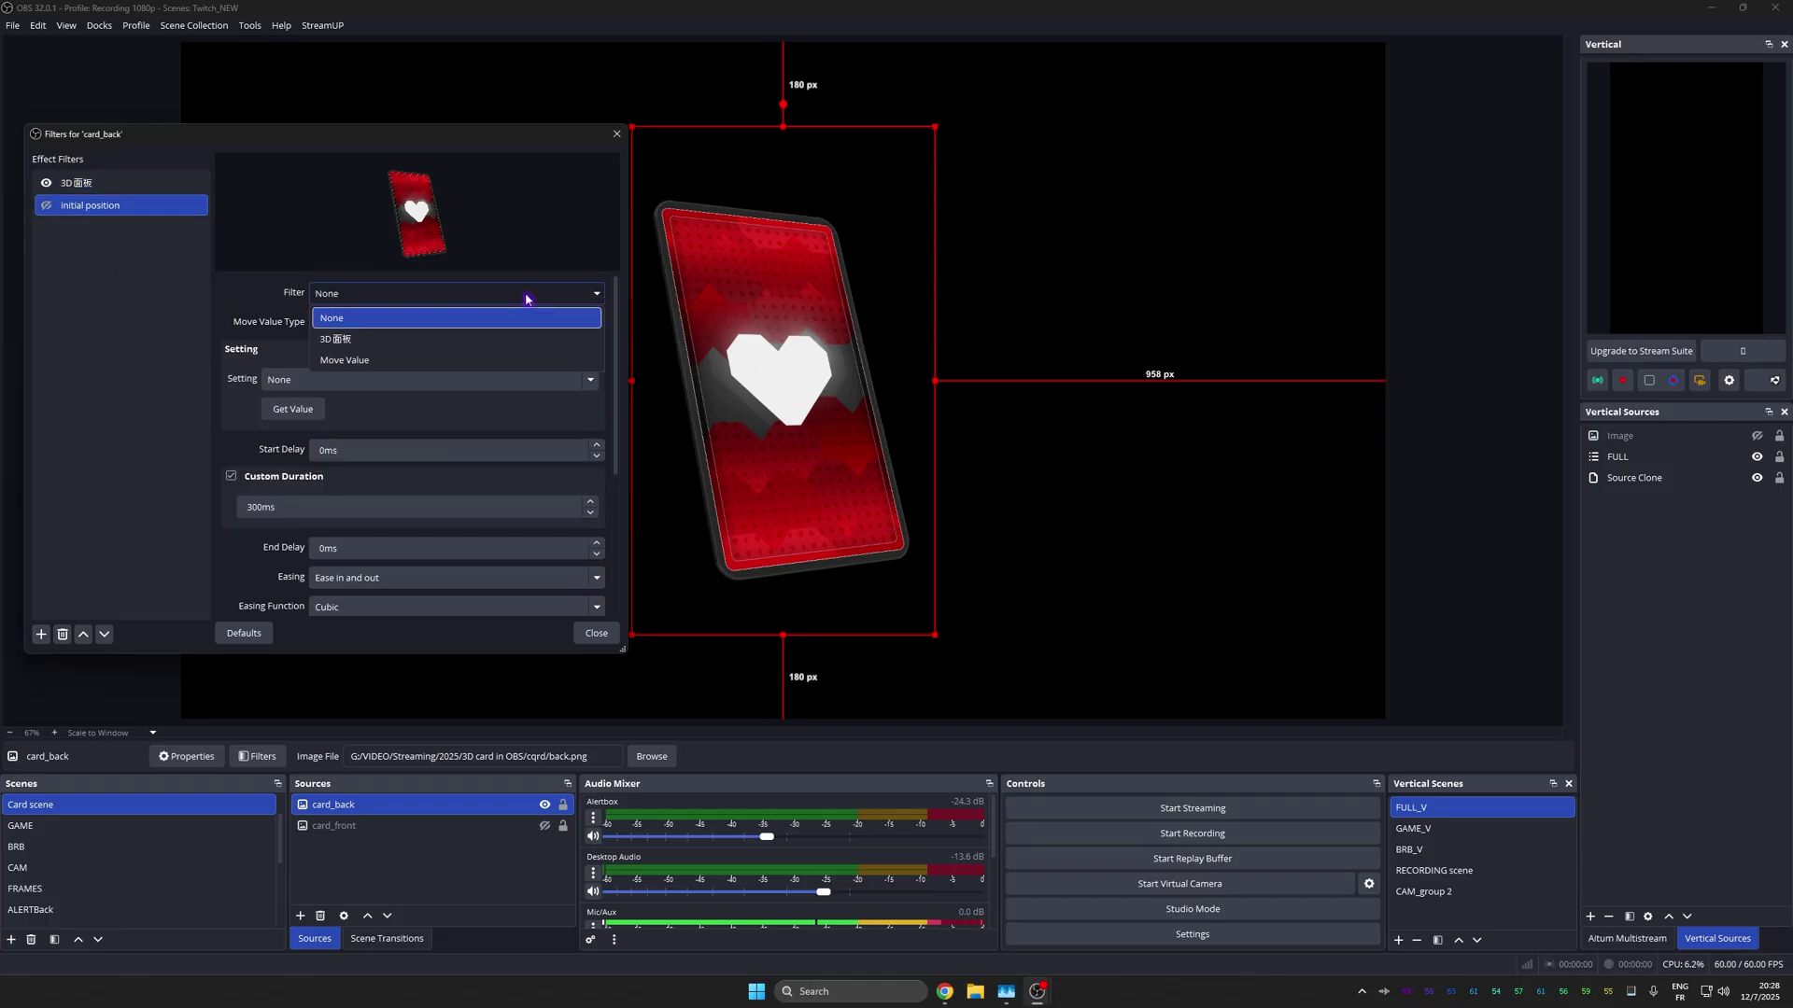
{"action": "left_click", "coordinate": [456, 339]}
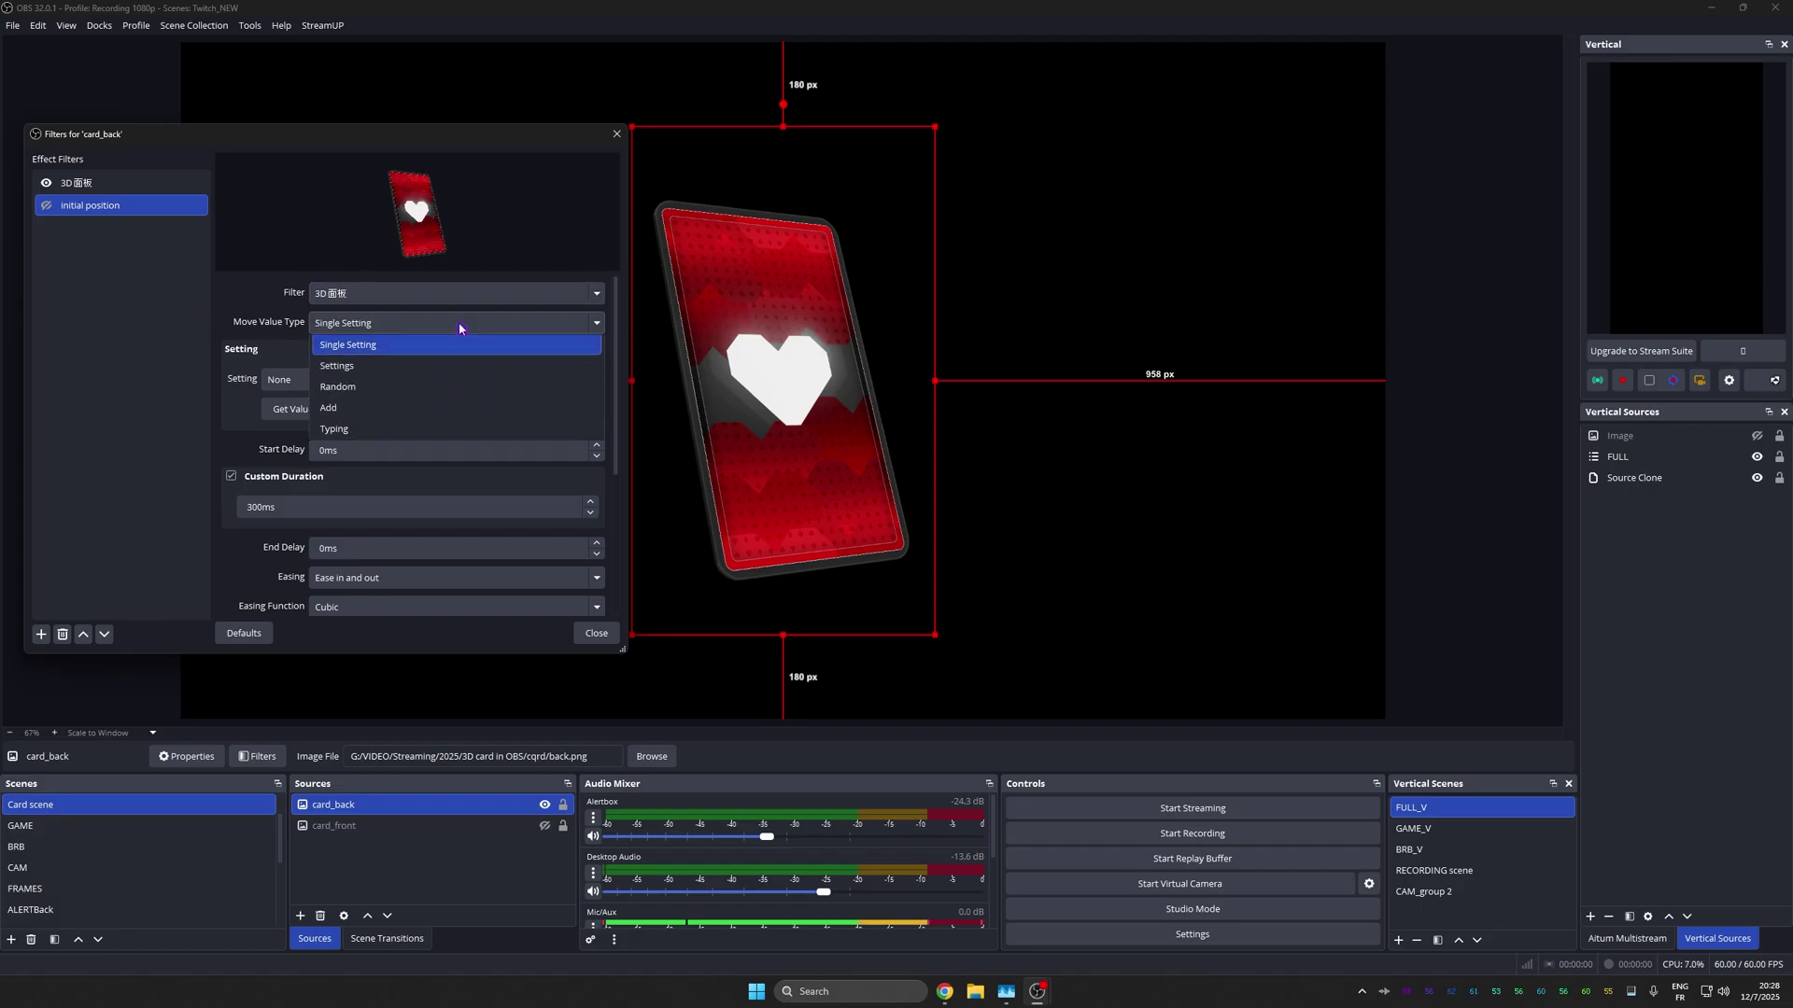
{"action": "left_click", "coordinate": [431, 371]}
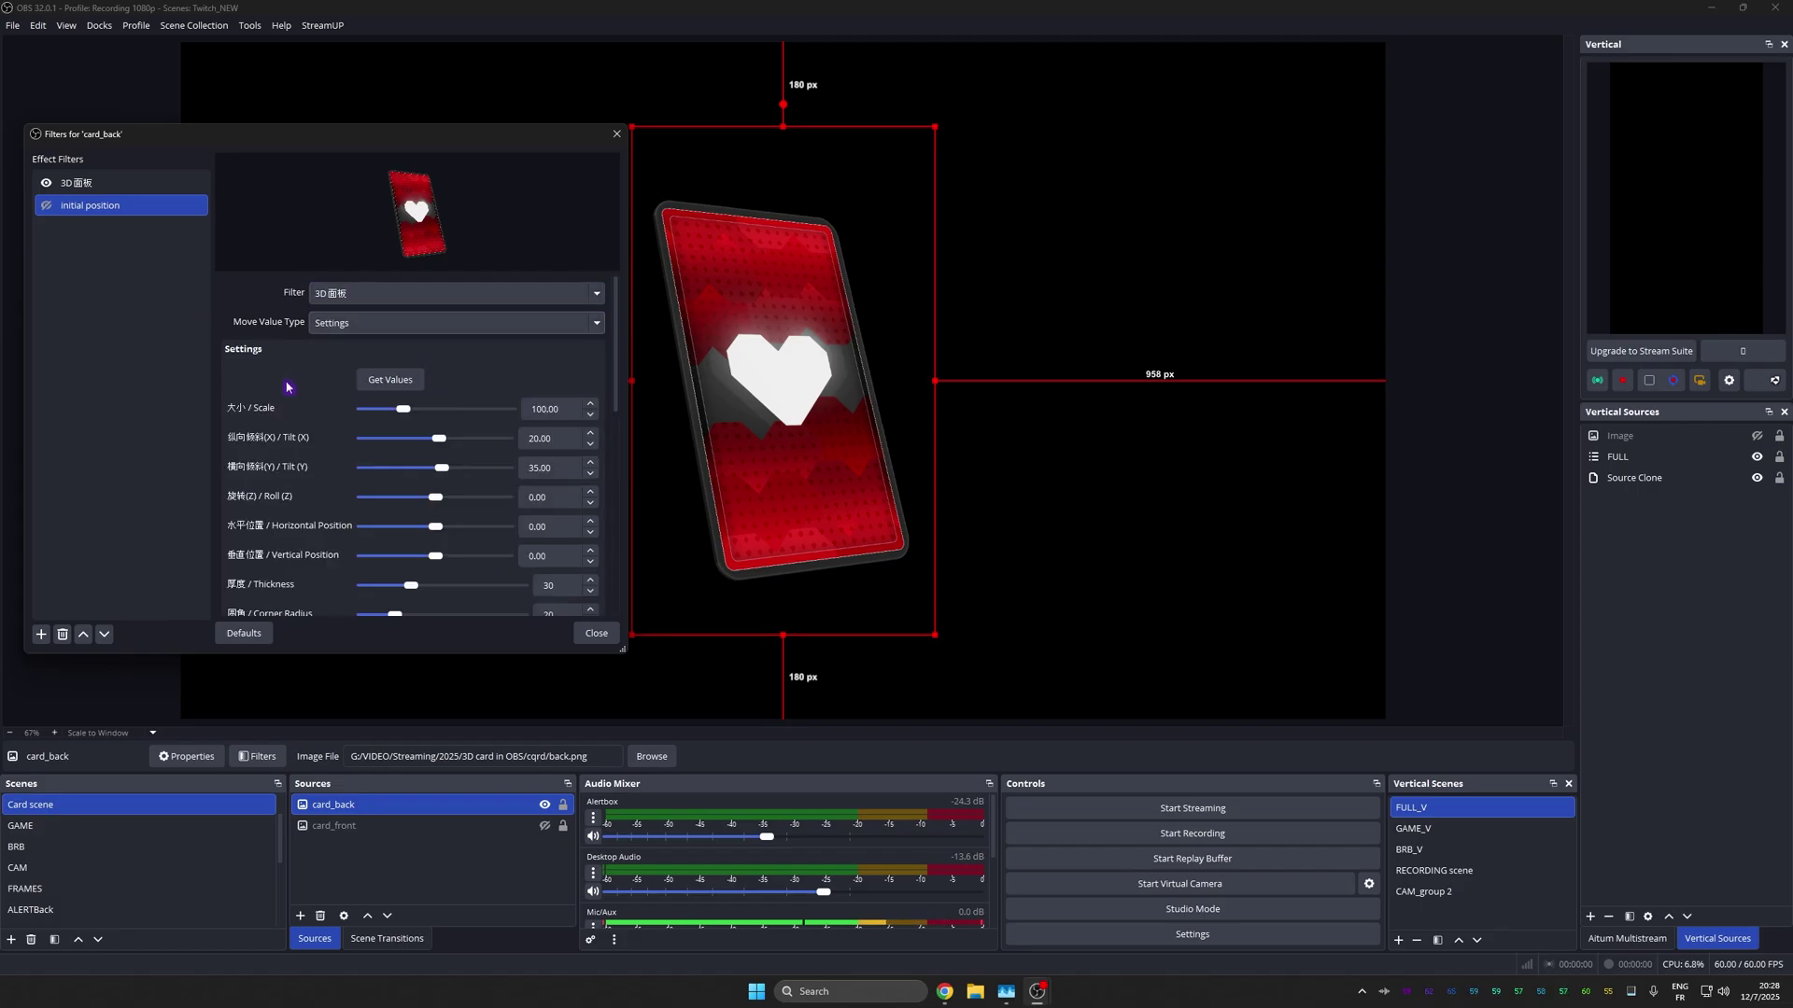
{"action": "scroll", "coordinate": [286, 387], "scroll_direction": "down", "scroll_amount": 3}
{"action": "scroll", "coordinate": [287, 387], "scroll_direction": "up", "scroll_amount": 2}
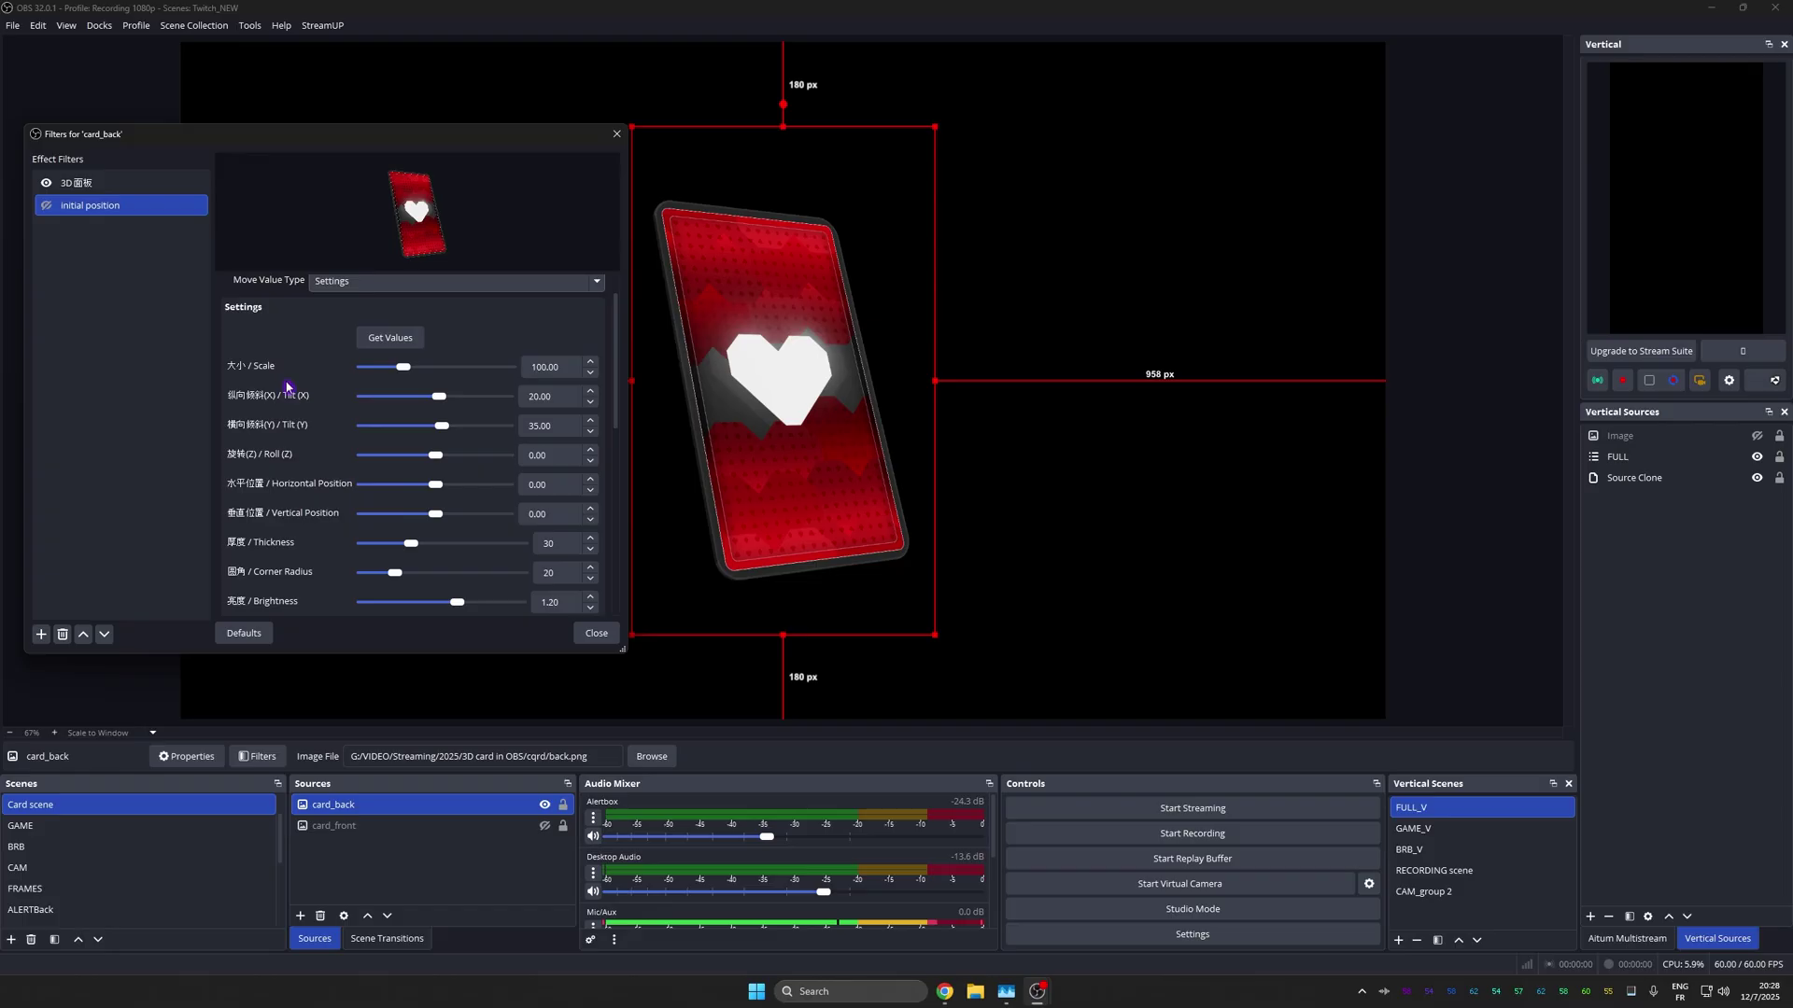
{"action": "left_click", "coordinate": [384, 343]}
{"action": "scroll", "coordinate": [294, 344], "scroll_direction": "down", "scroll_amount": 4}
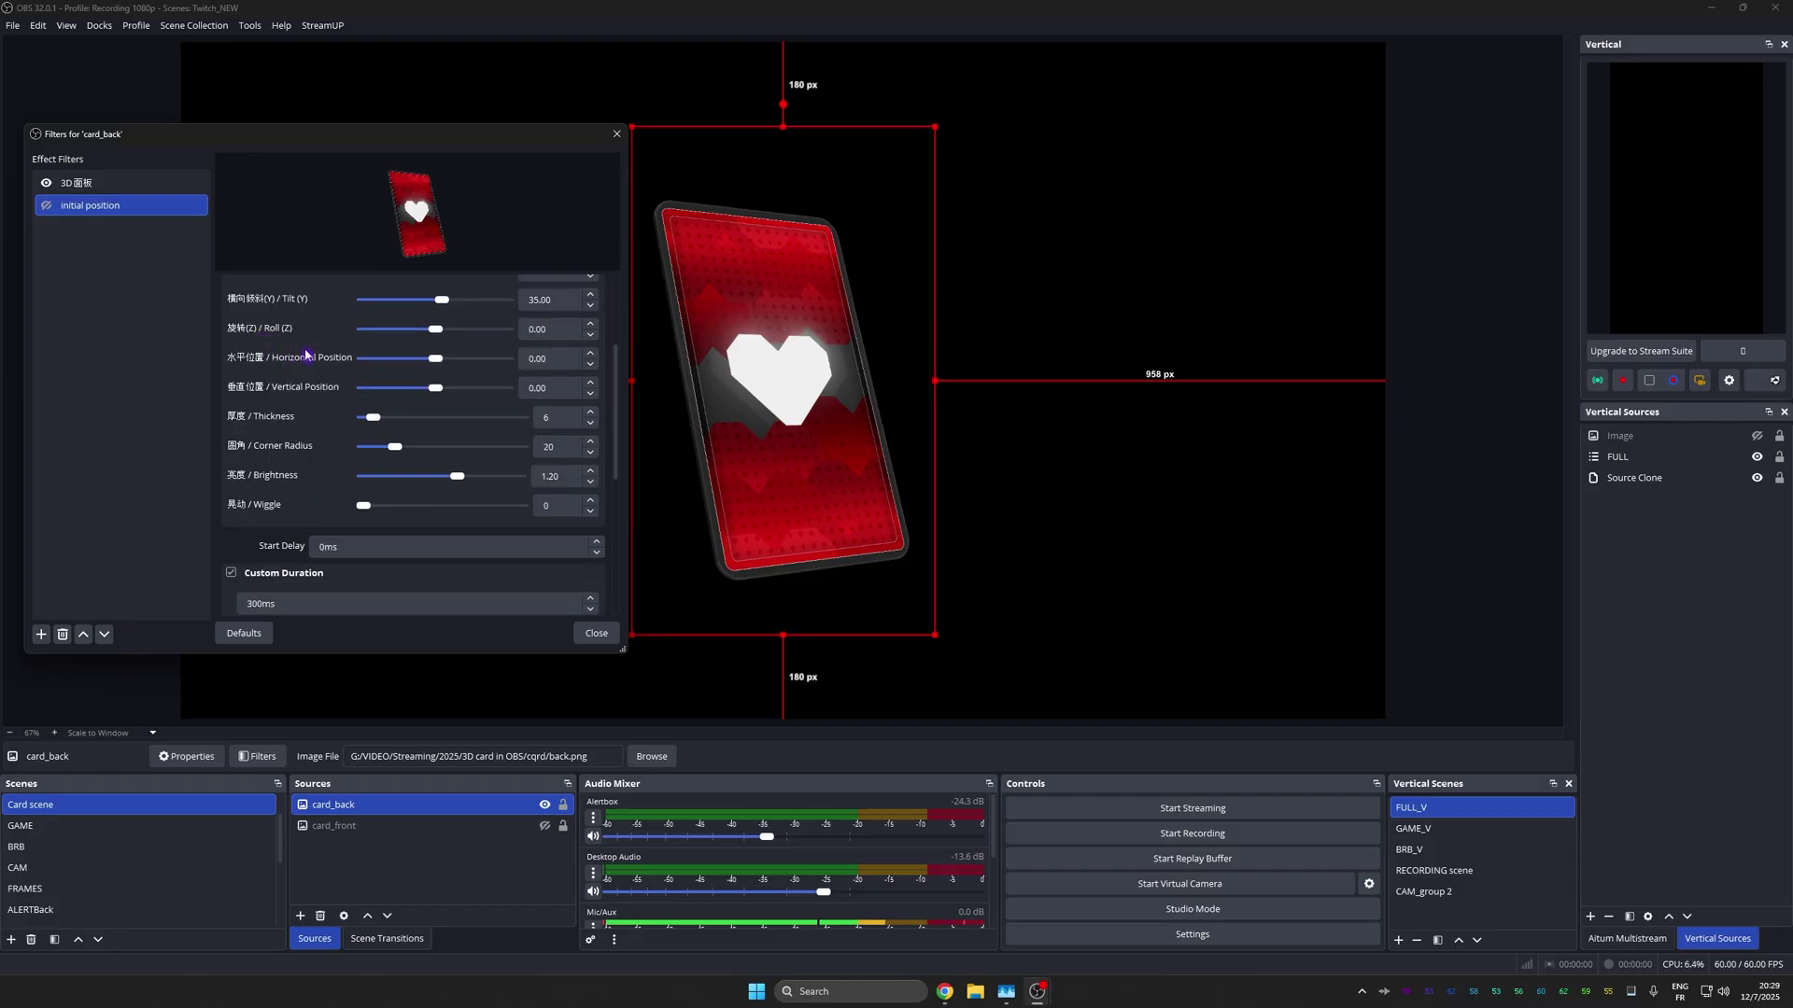
{"action": "scroll", "coordinate": [306, 353], "scroll_direction": "down", "scroll_amount": 8}
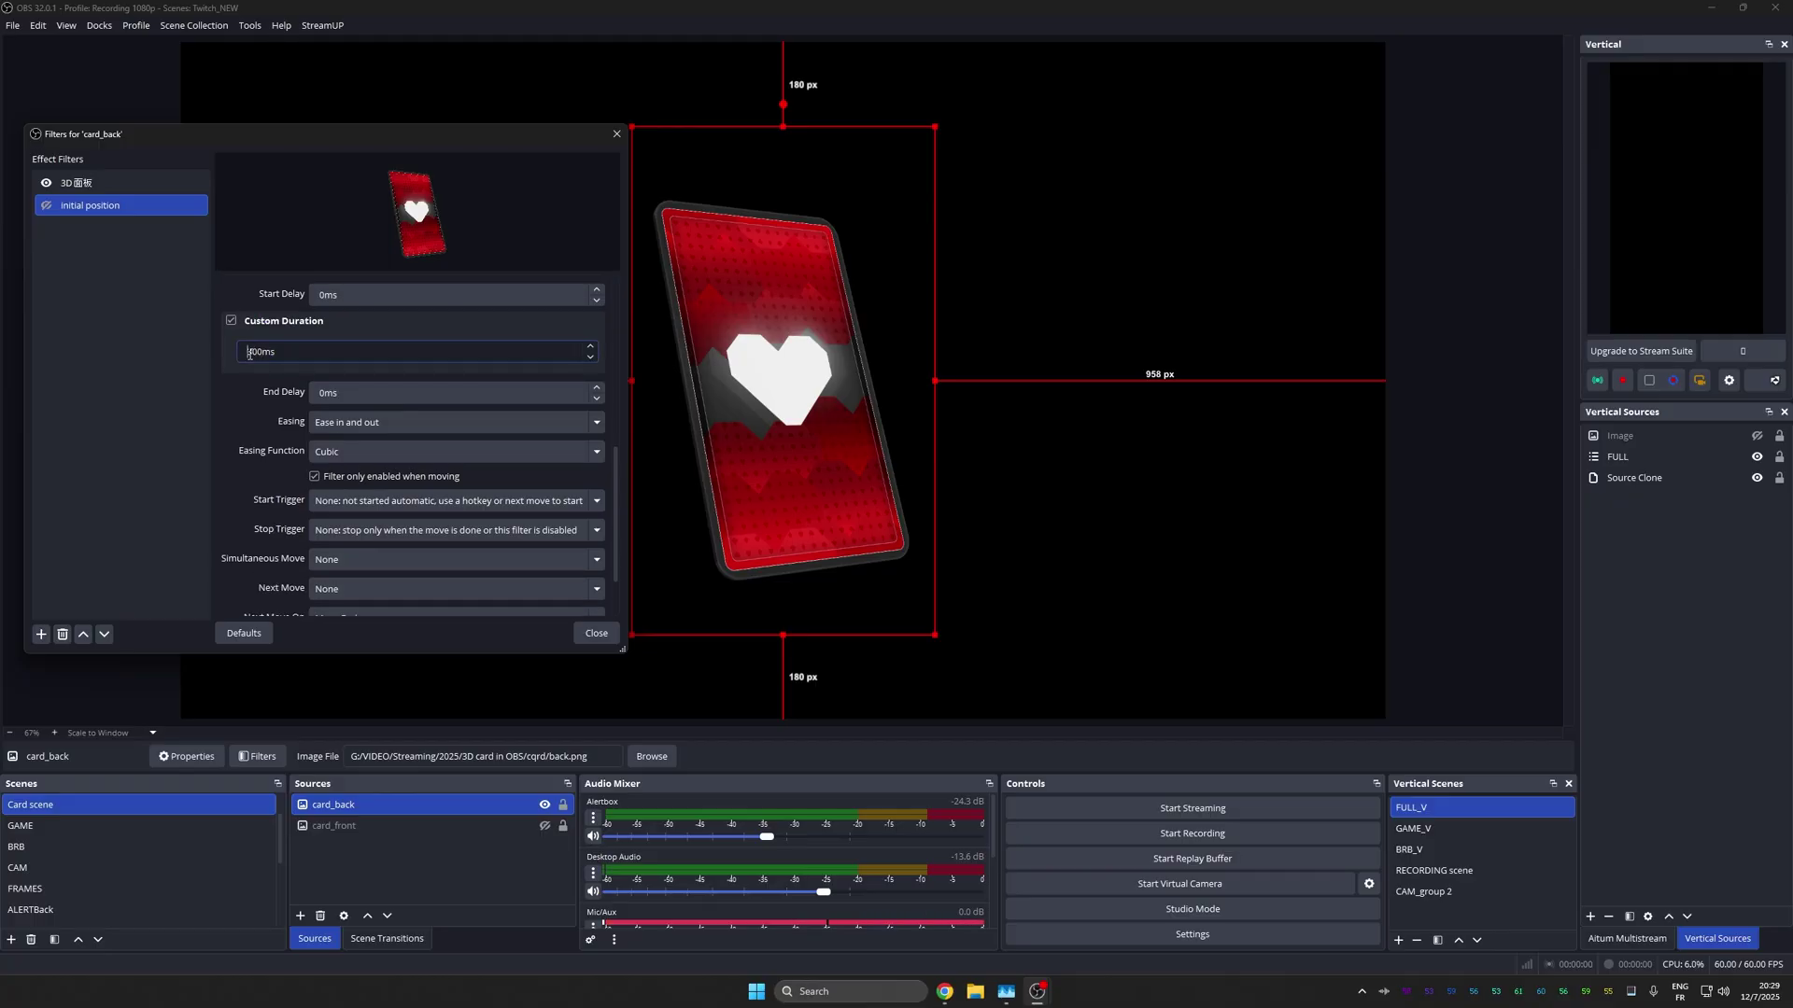
{"action": "scroll", "coordinate": [248, 352], "scroll_direction": "up", "scroll_amount": 2}
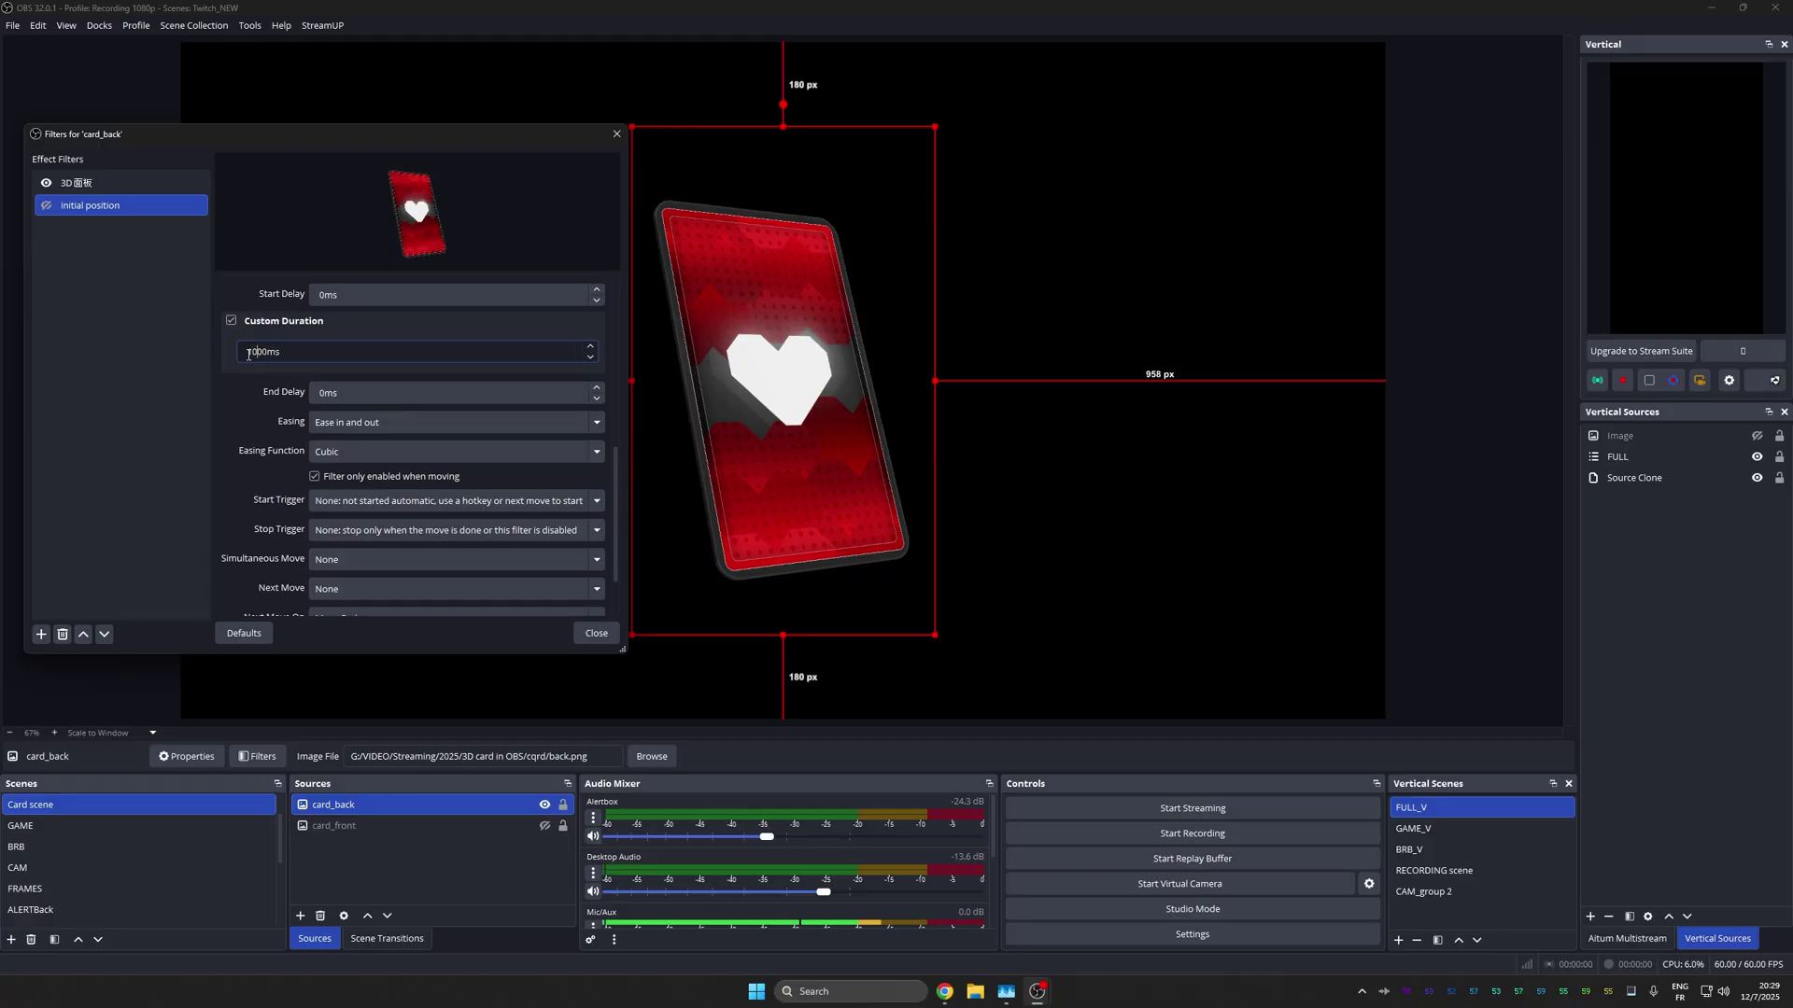
{"action": "scroll", "coordinate": [240, 399], "scroll_direction": "down", "scroll_amount": 1}
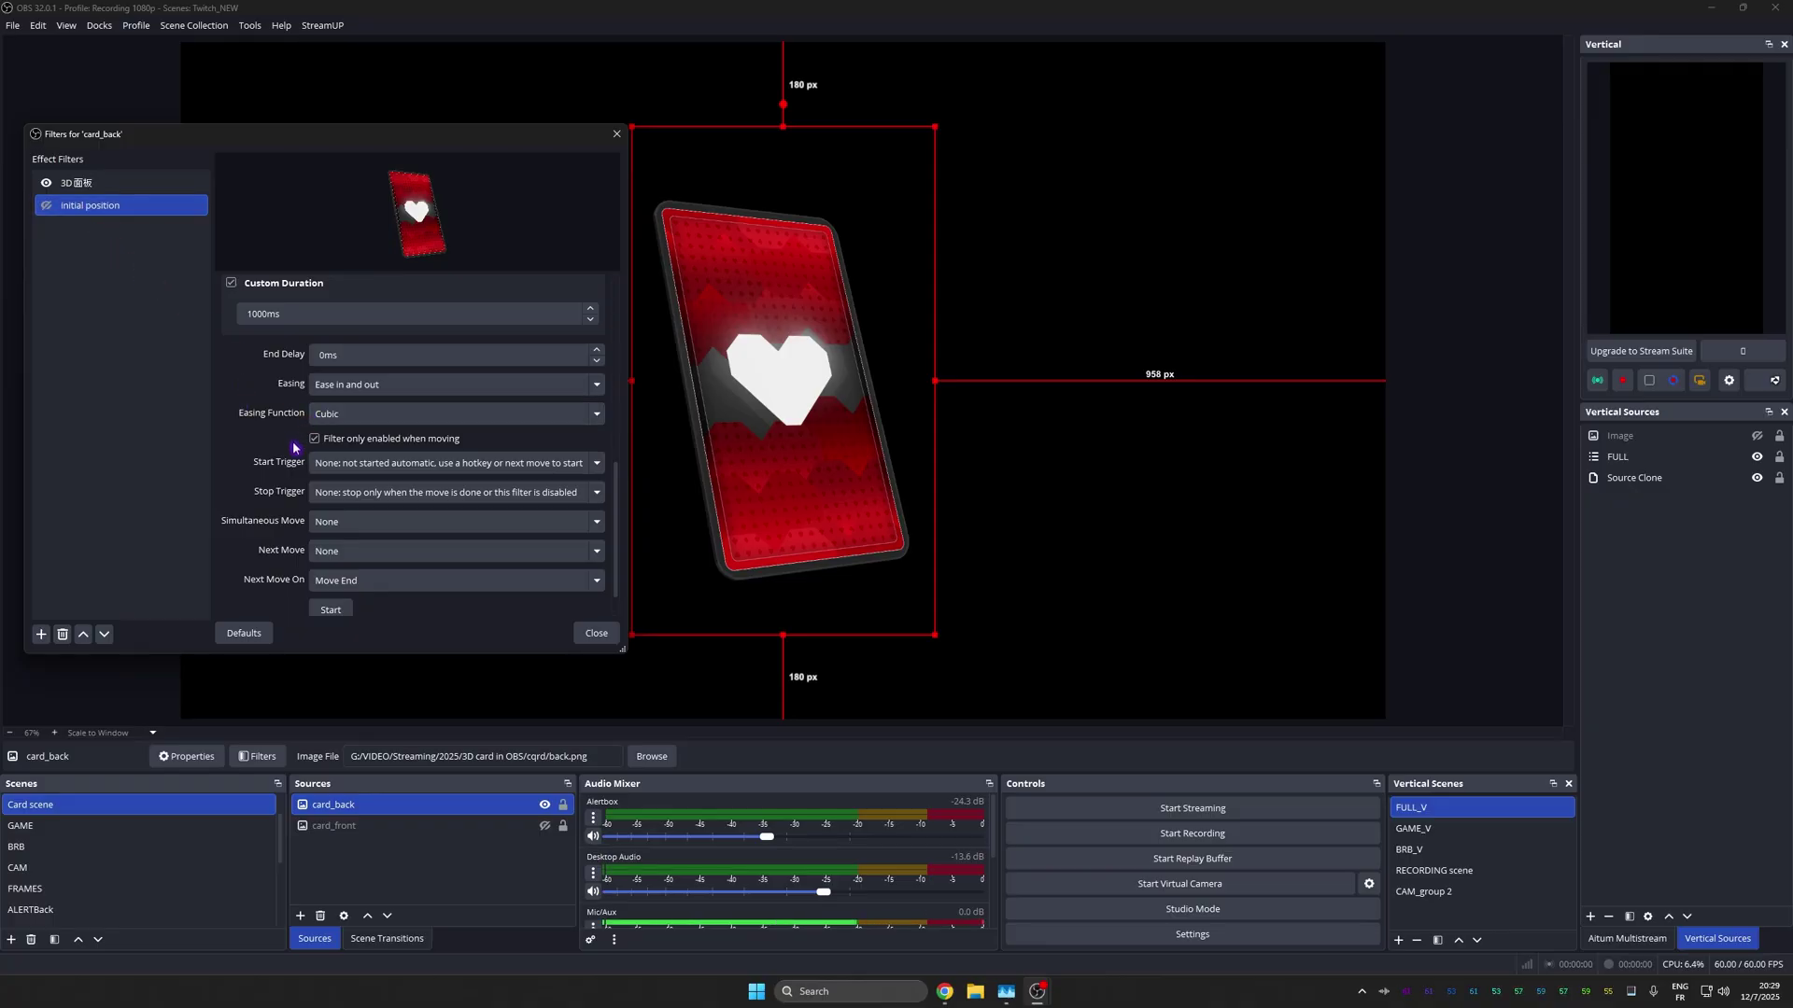
{"action": "left_click", "coordinate": [90, 207]}
Step: Duplicate the 'initial position' filter as 'final position'
{"action": "right_click", "coordinate": [89, 211]}
{"action": "left_click", "coordinate": [122, 239]}
{"action": "type", "text": "final position"}
{"action": "left_click", "coordinate": [288, 414]}
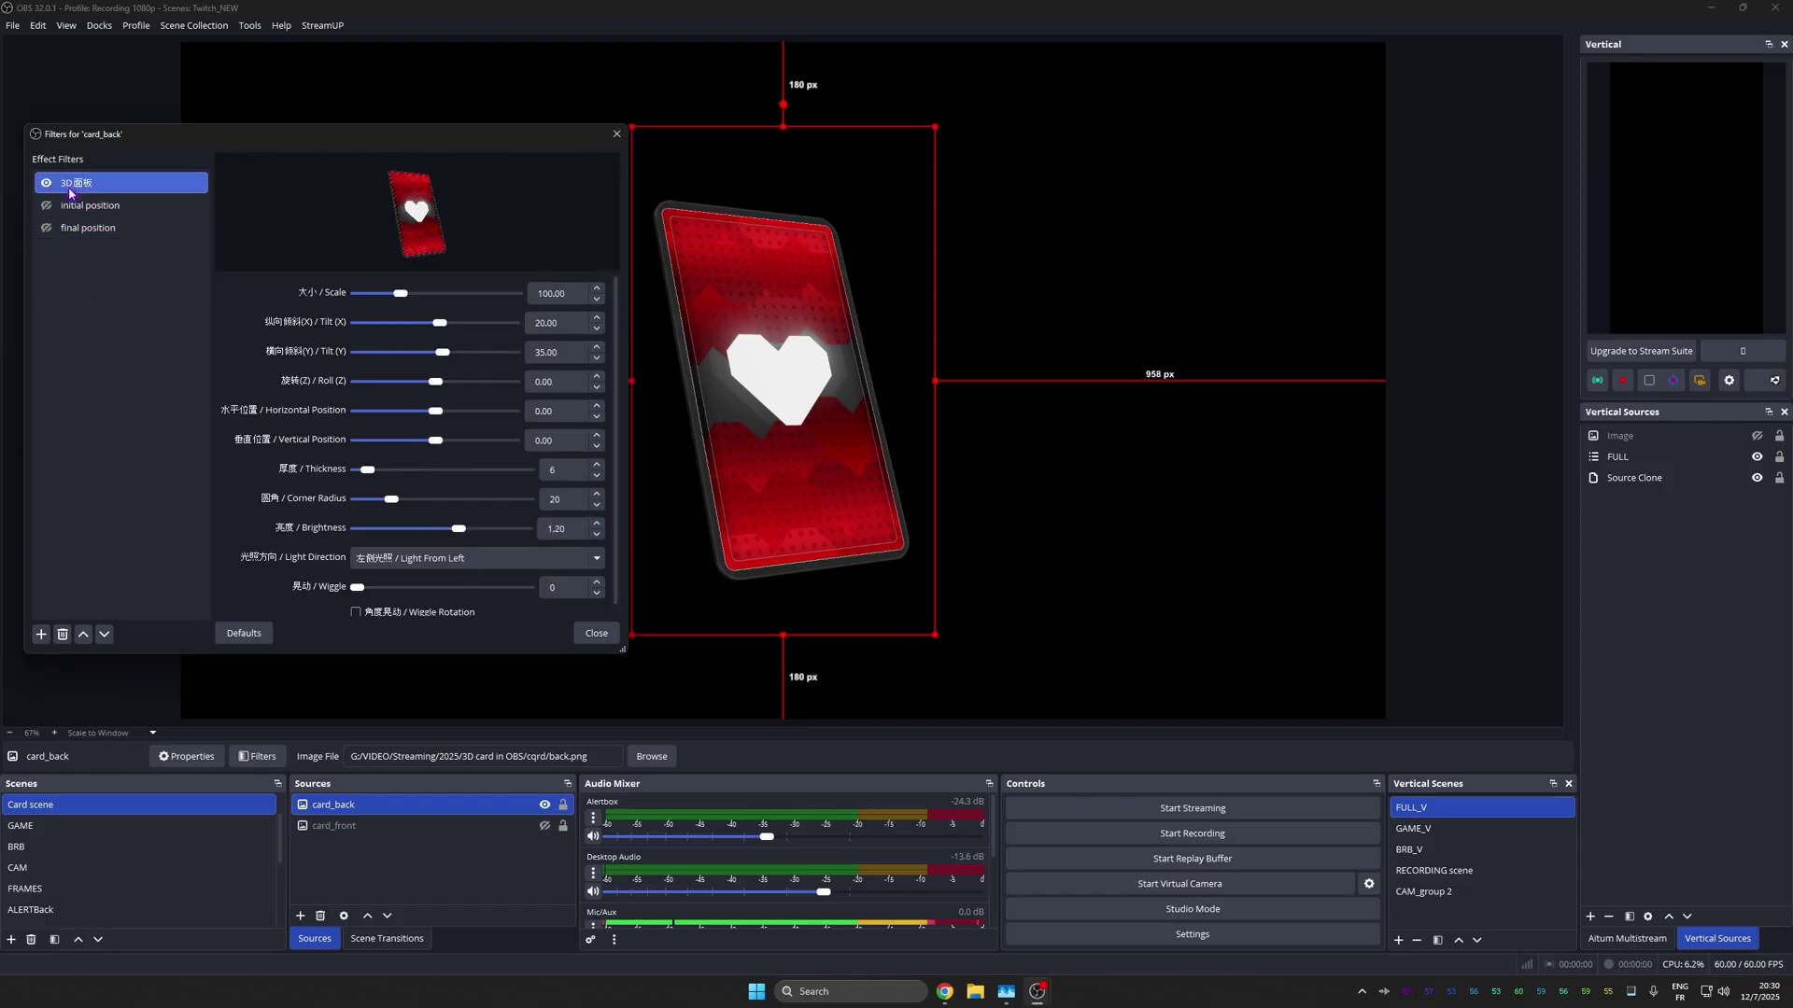
Step: Flip the card to -14.50 X and -211.00 Y, store it in 'final position', and preview both moves
{"action": "left_click_drag", "start_coordinate": [426, 364], "coordinate": [399, 362]}
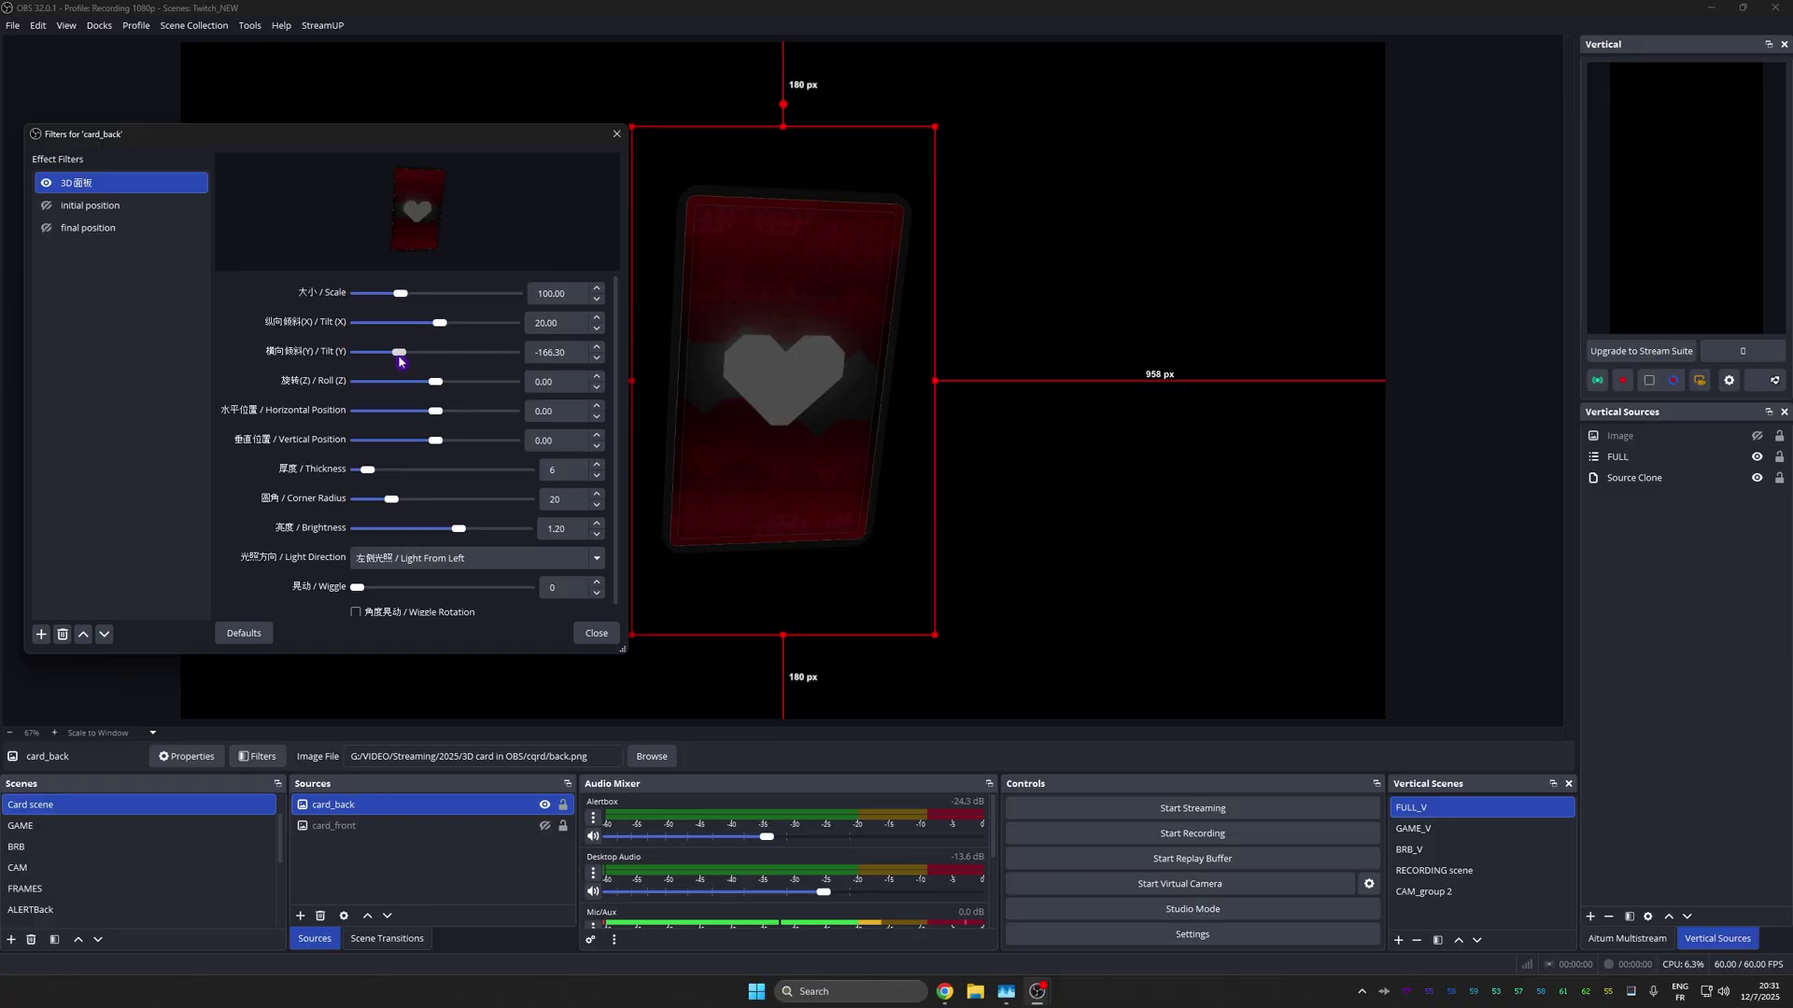
{"action": "left_click_drag", "start_coordinate": [439, 323], "coordinate": [390, 354]}
{"action": "left_click", "coordinate": [97, 229]}
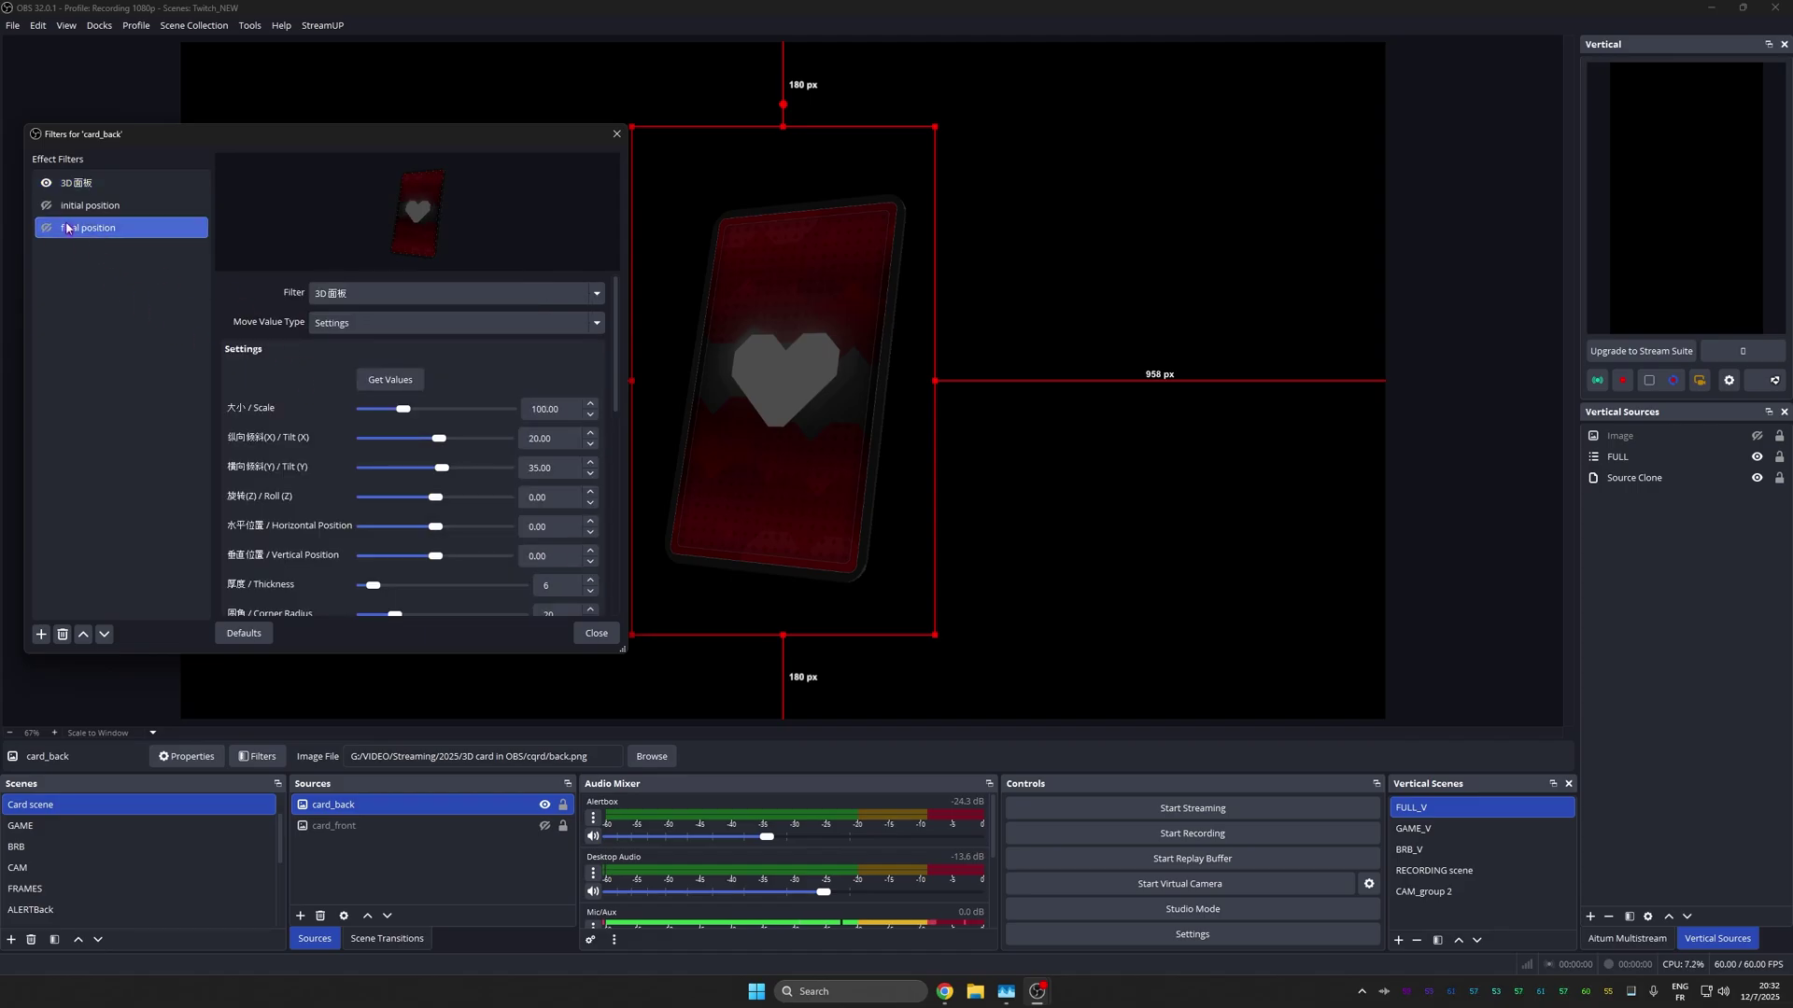
{"action": "left_click", "coordinate": [378, 383]}
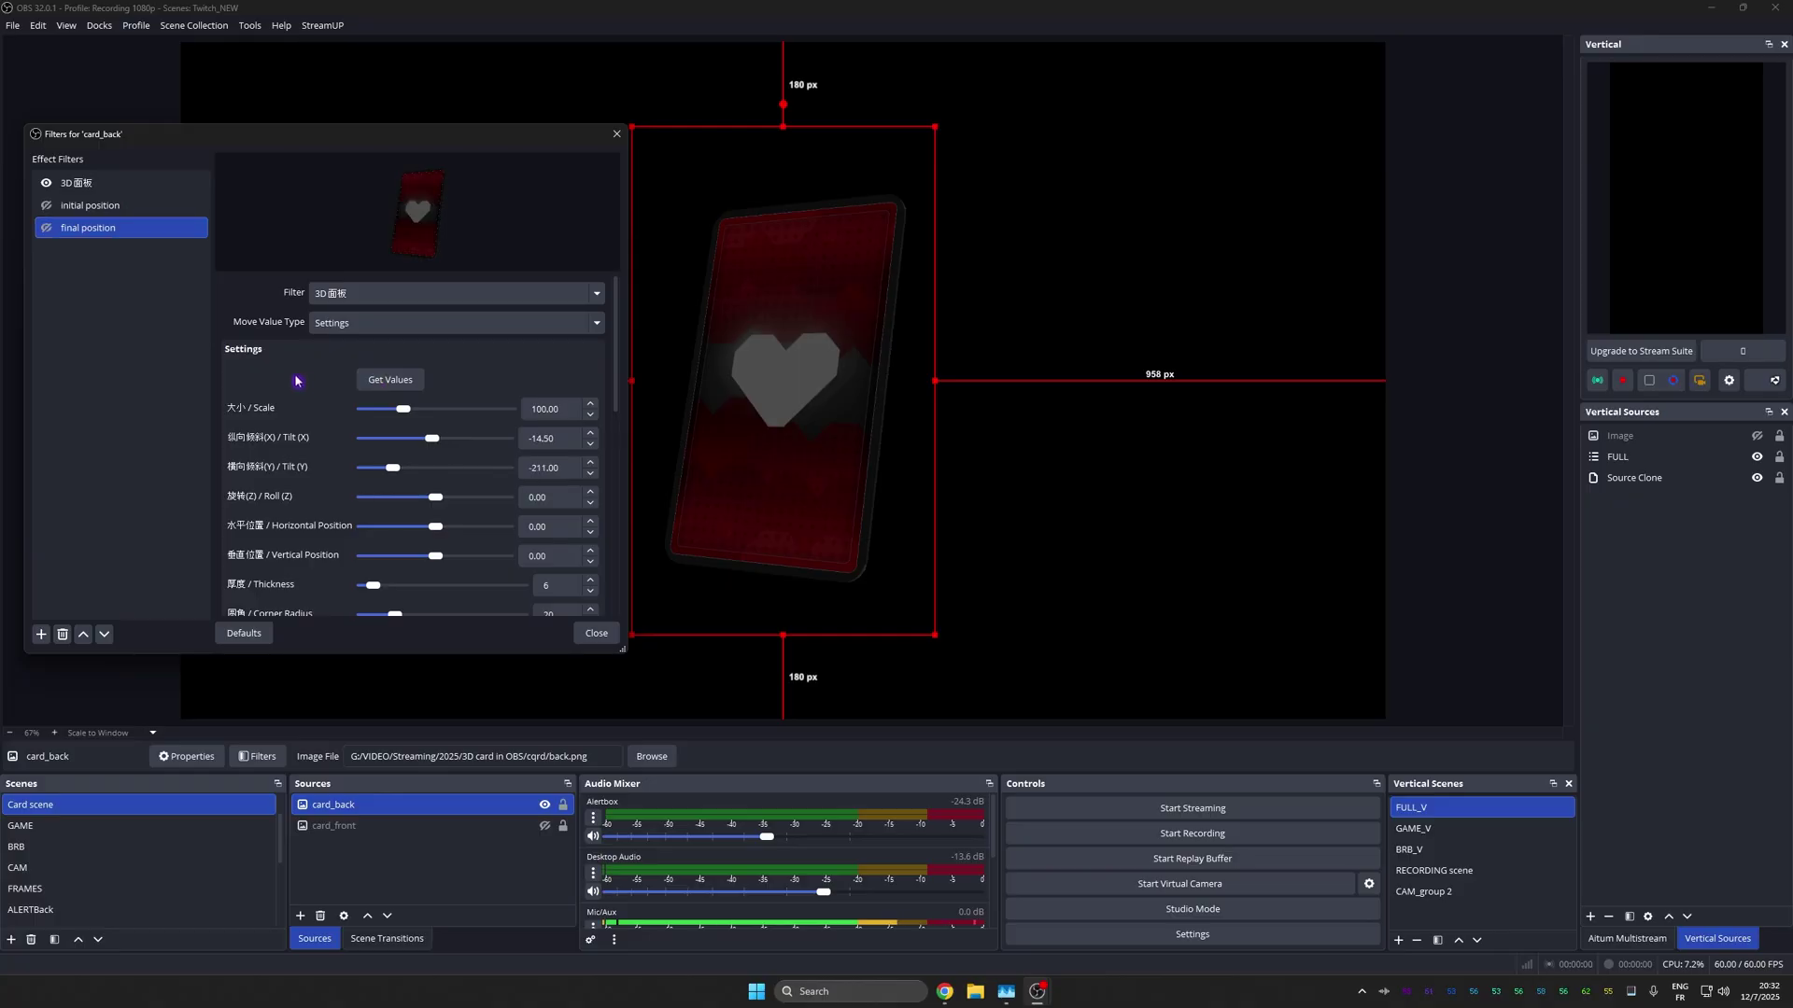
{"action": "left_click", "coordinate": [46, 207]}
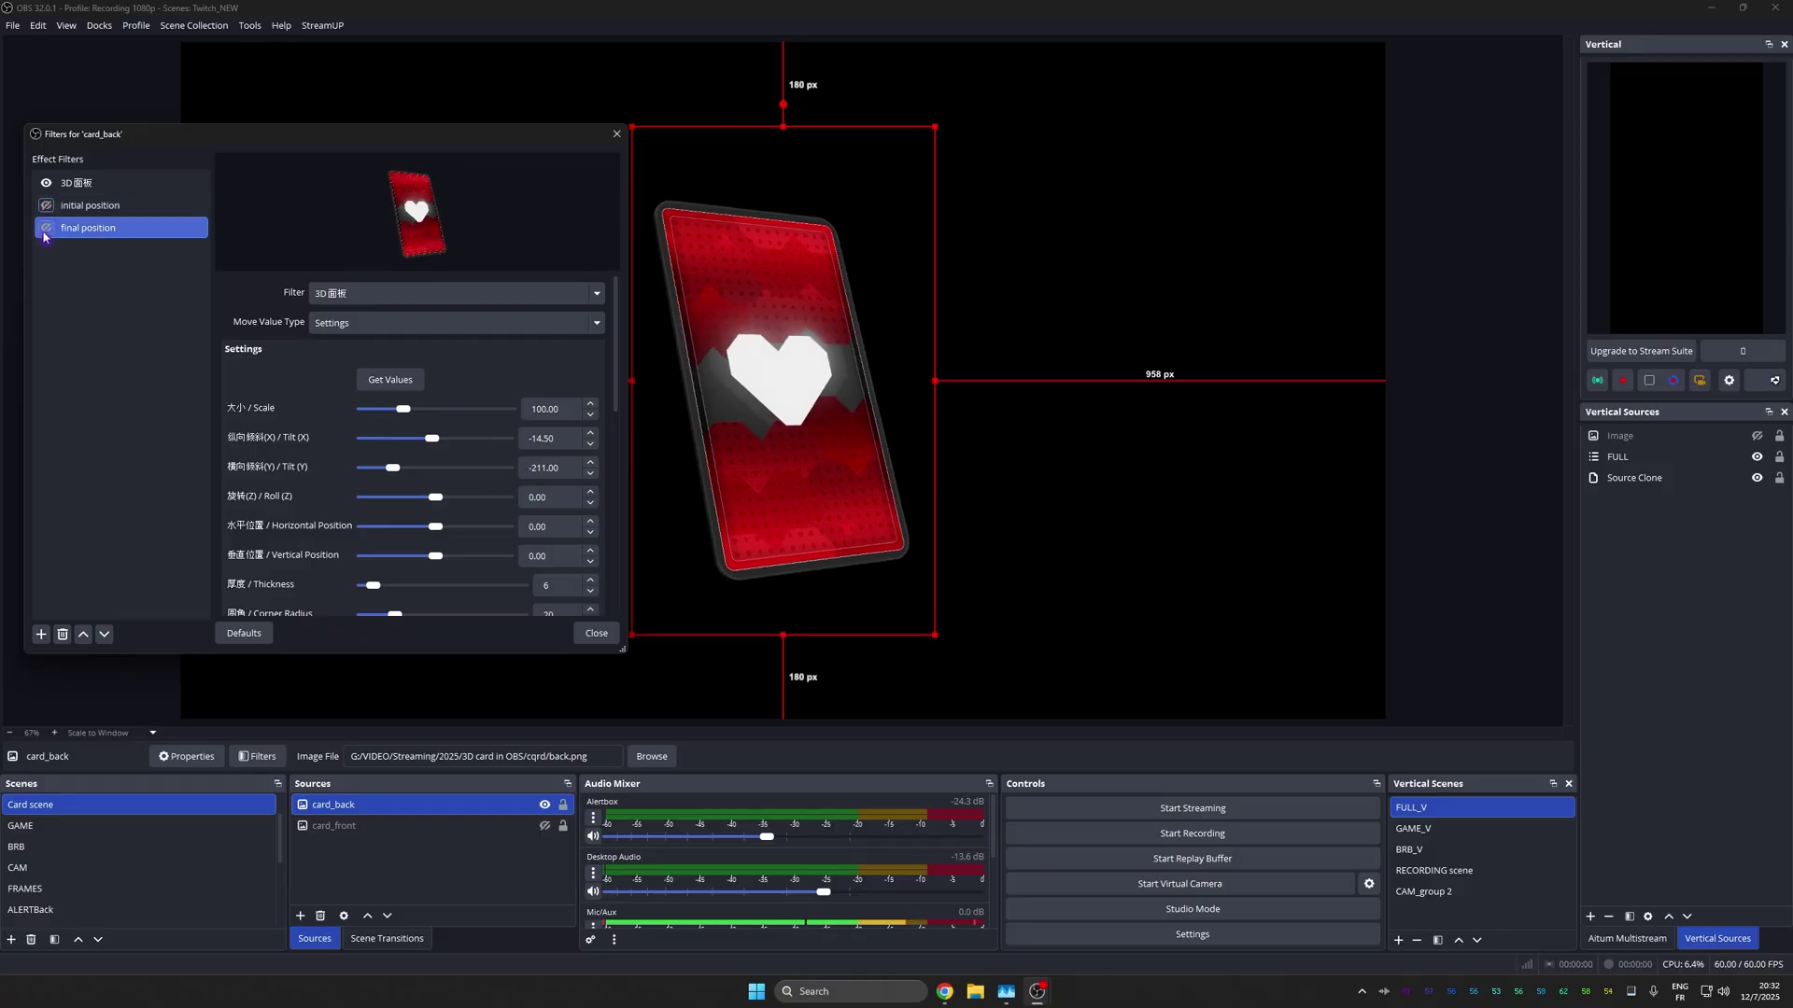
{"action": "left_click", "coordinate": [44, 232]}
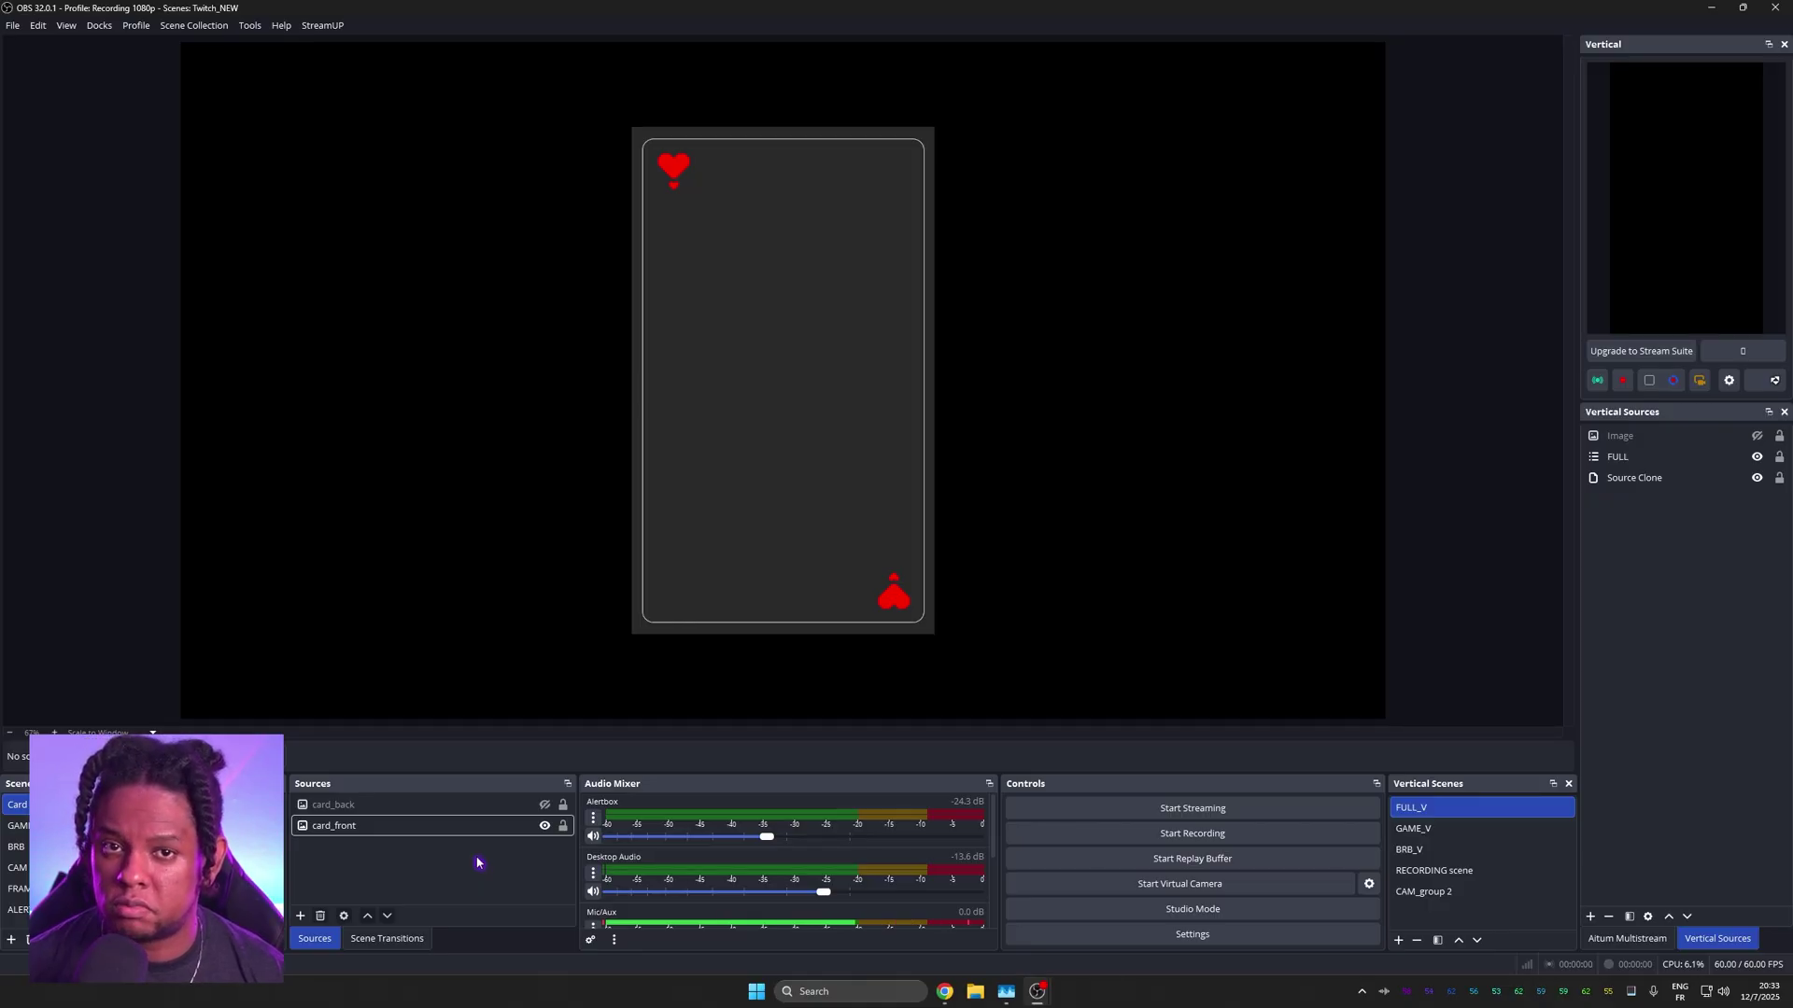
Step: Add a 350×350 browser source named card_profile_pic and centre it on the card front
{"action": "left_click", "coordinate": [300, 915]}
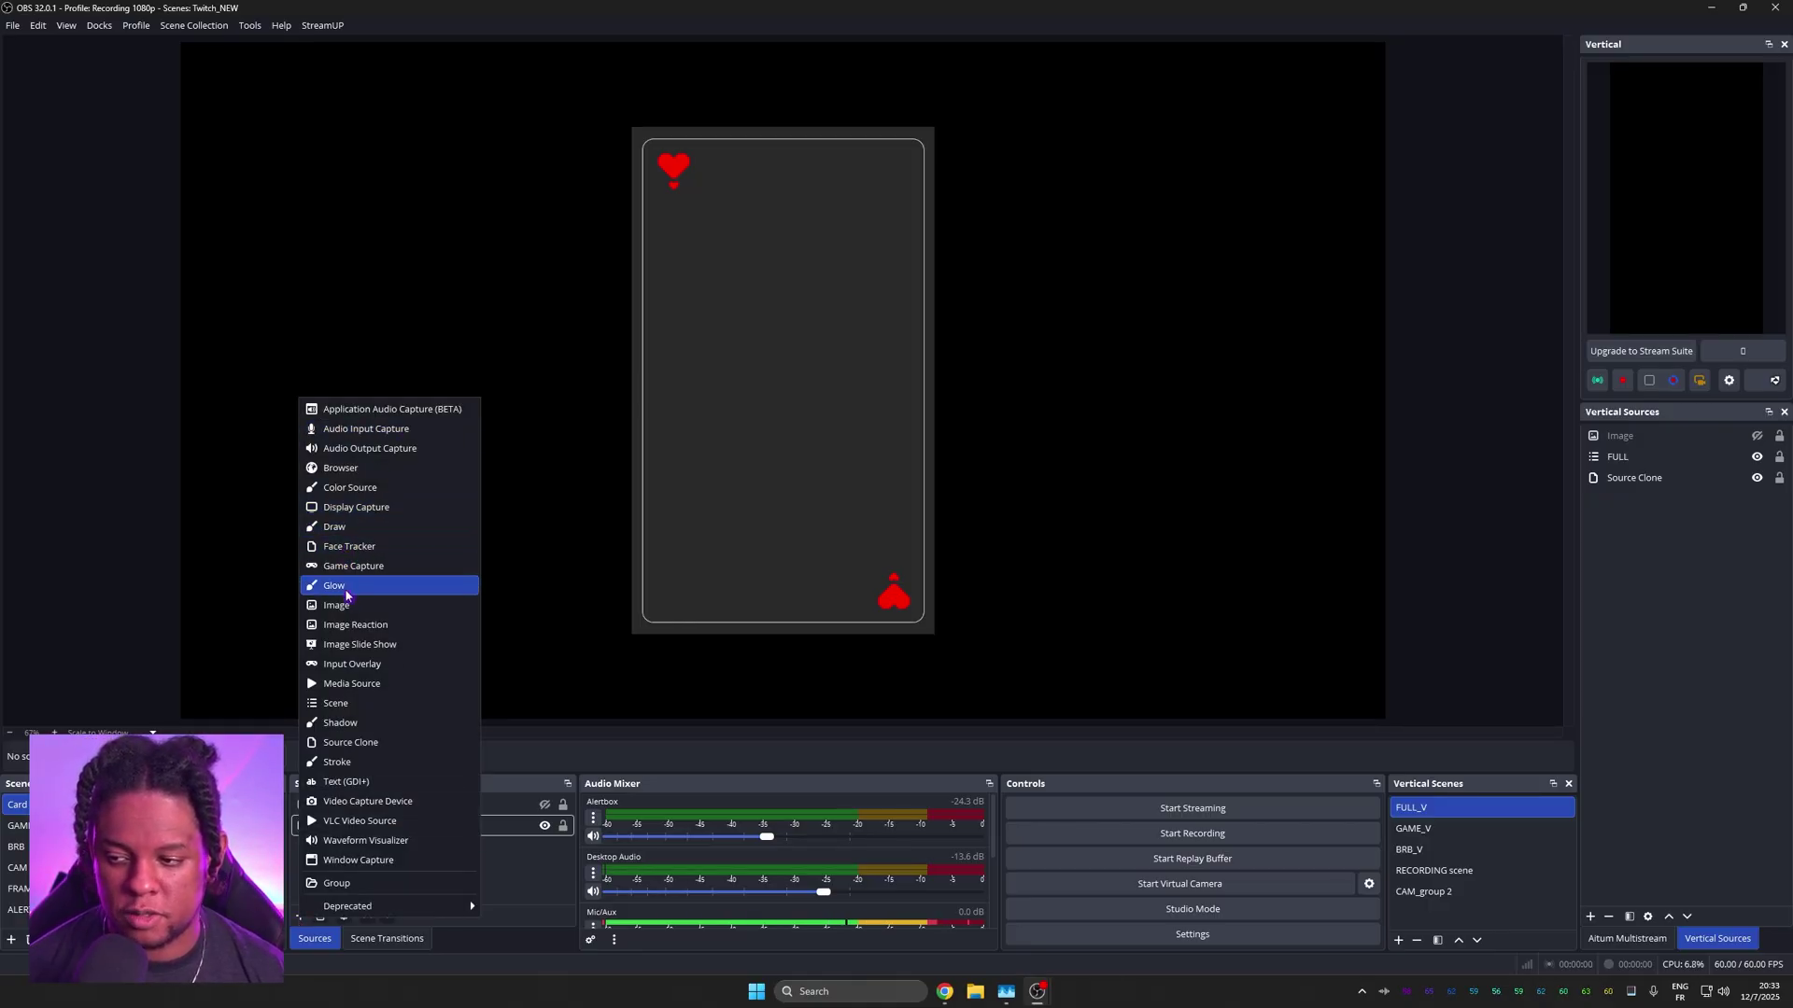
{"action": "left_click", "coordinate": [352, 468]}
{"action": "type", "text": "card_profile_pic"}
{"action": "key", "text": "Return"}
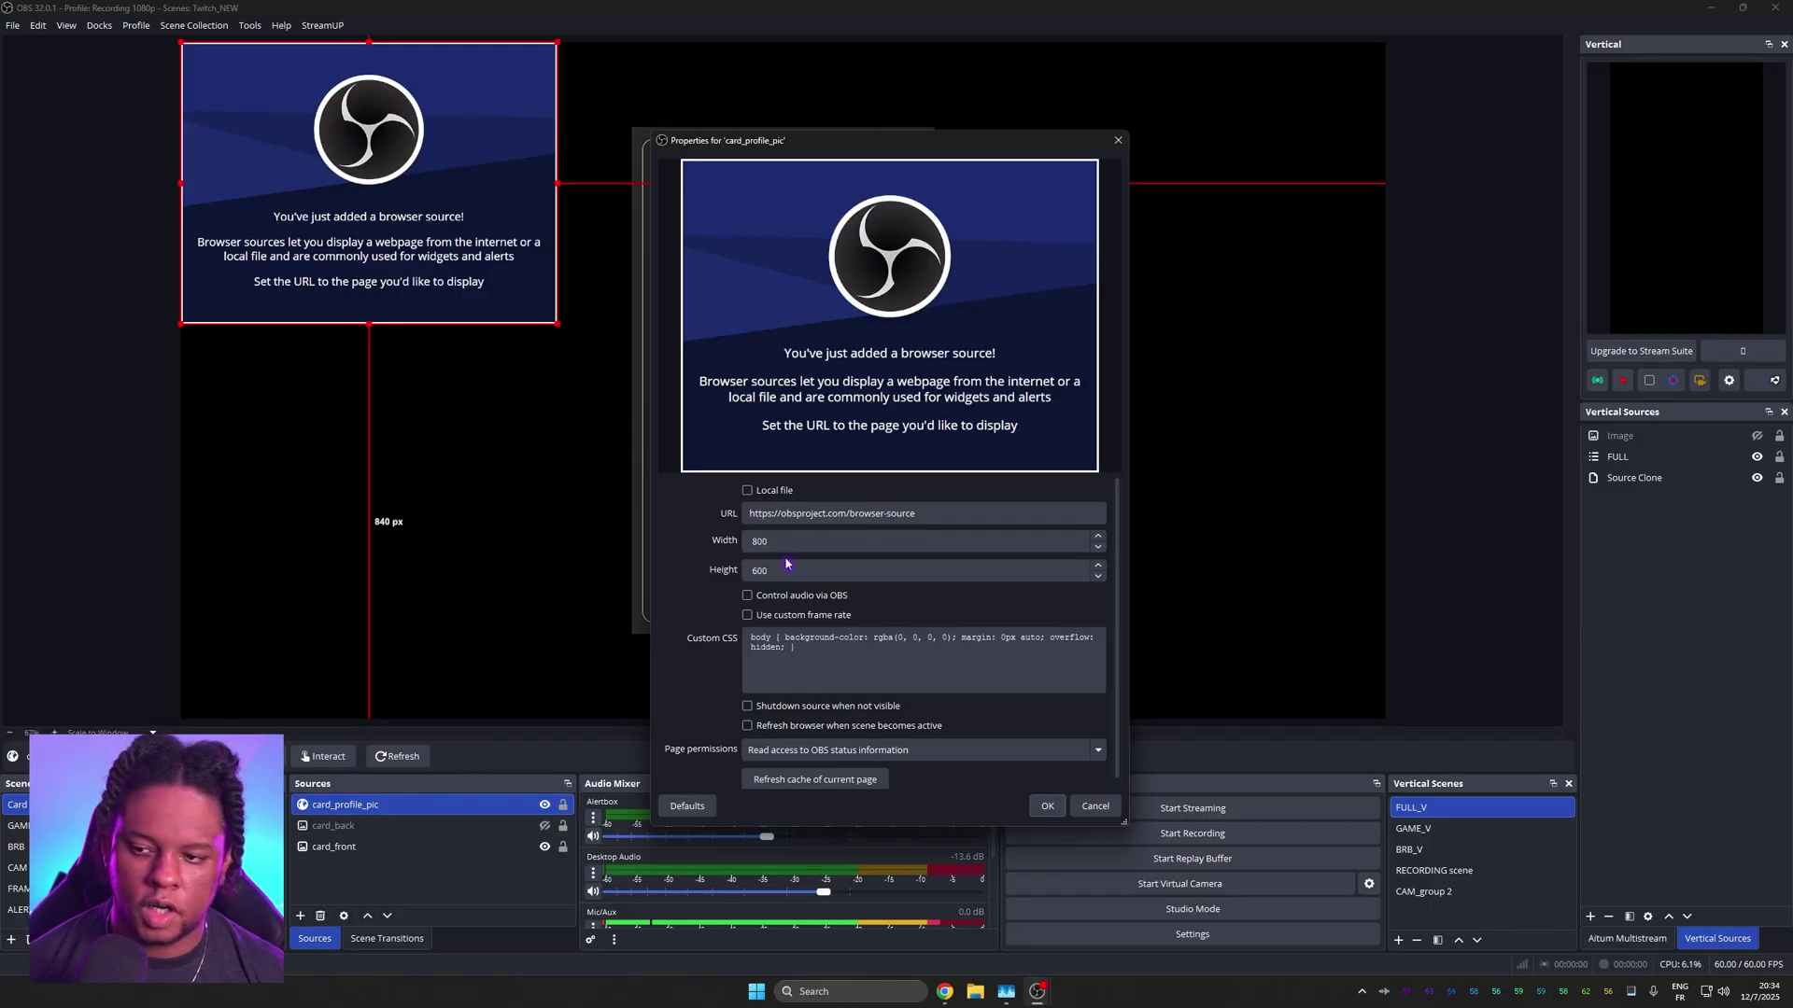
{"action": "double_click", "coordinate": [779, 542]}
{"action": "type", "text": "350"}
{"action": "key", "text": "Tab"}
{"action": "type", "text": "350"}
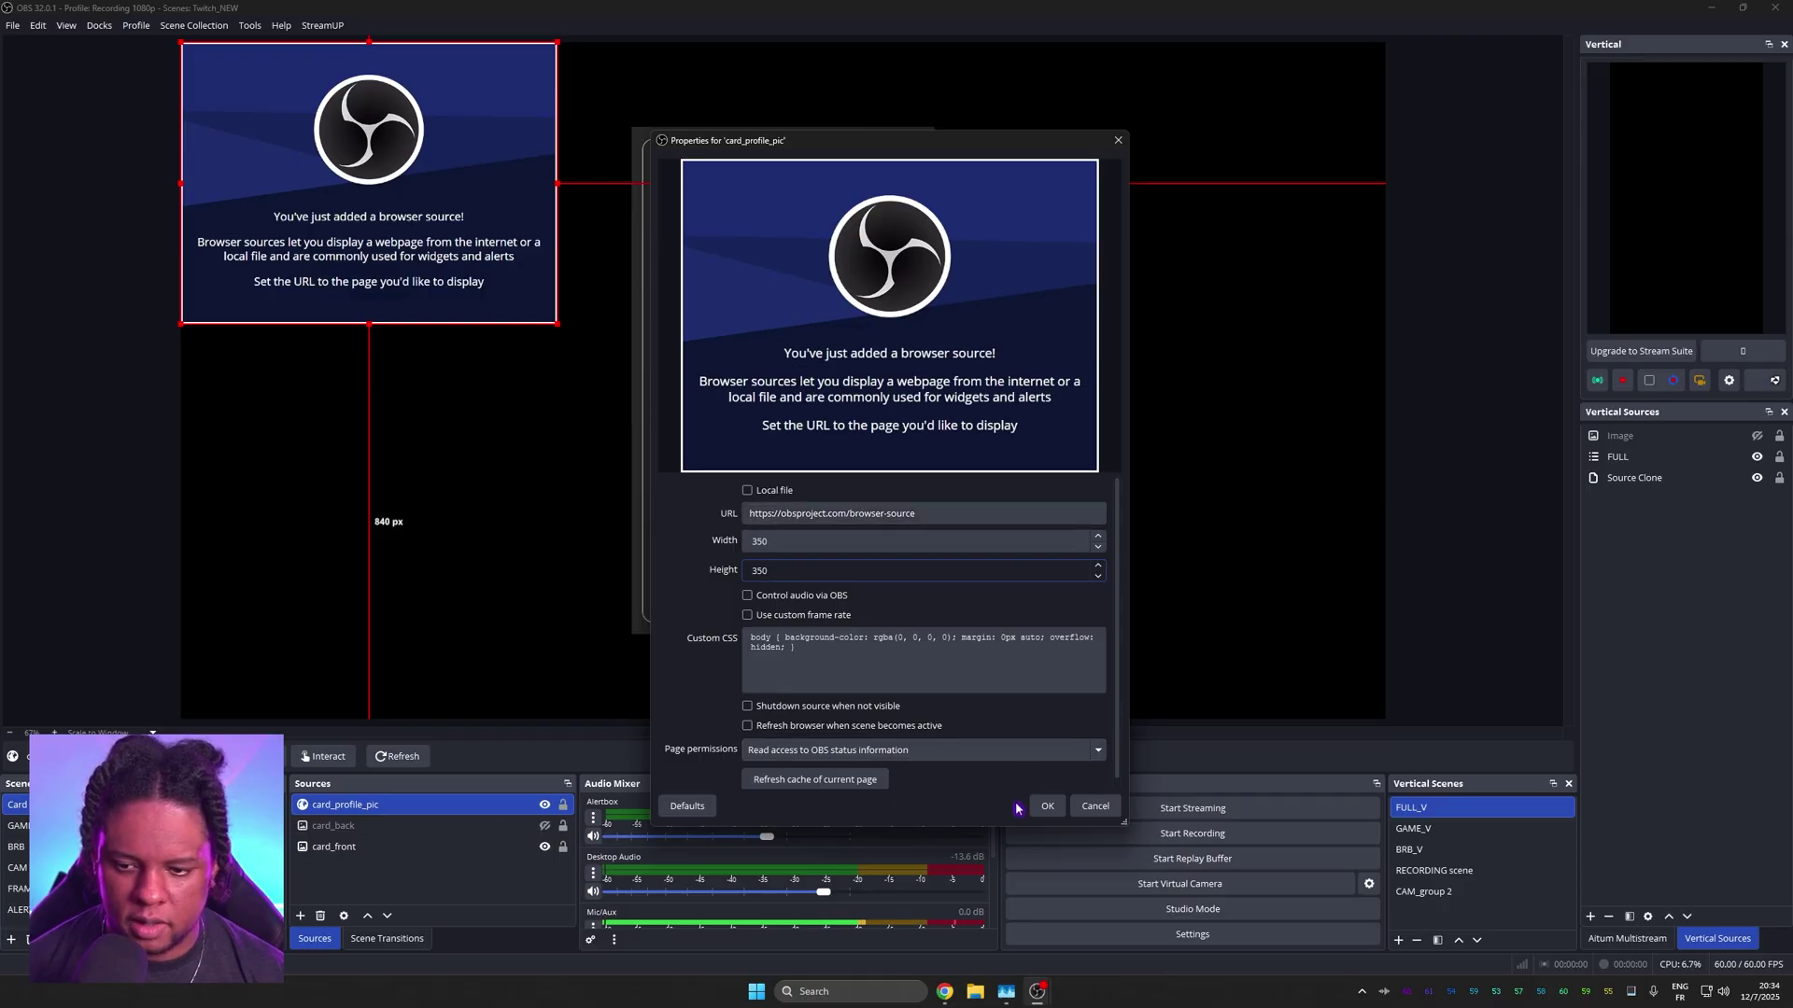
{"action": "left_click", "coordinate": [1046, 807]}
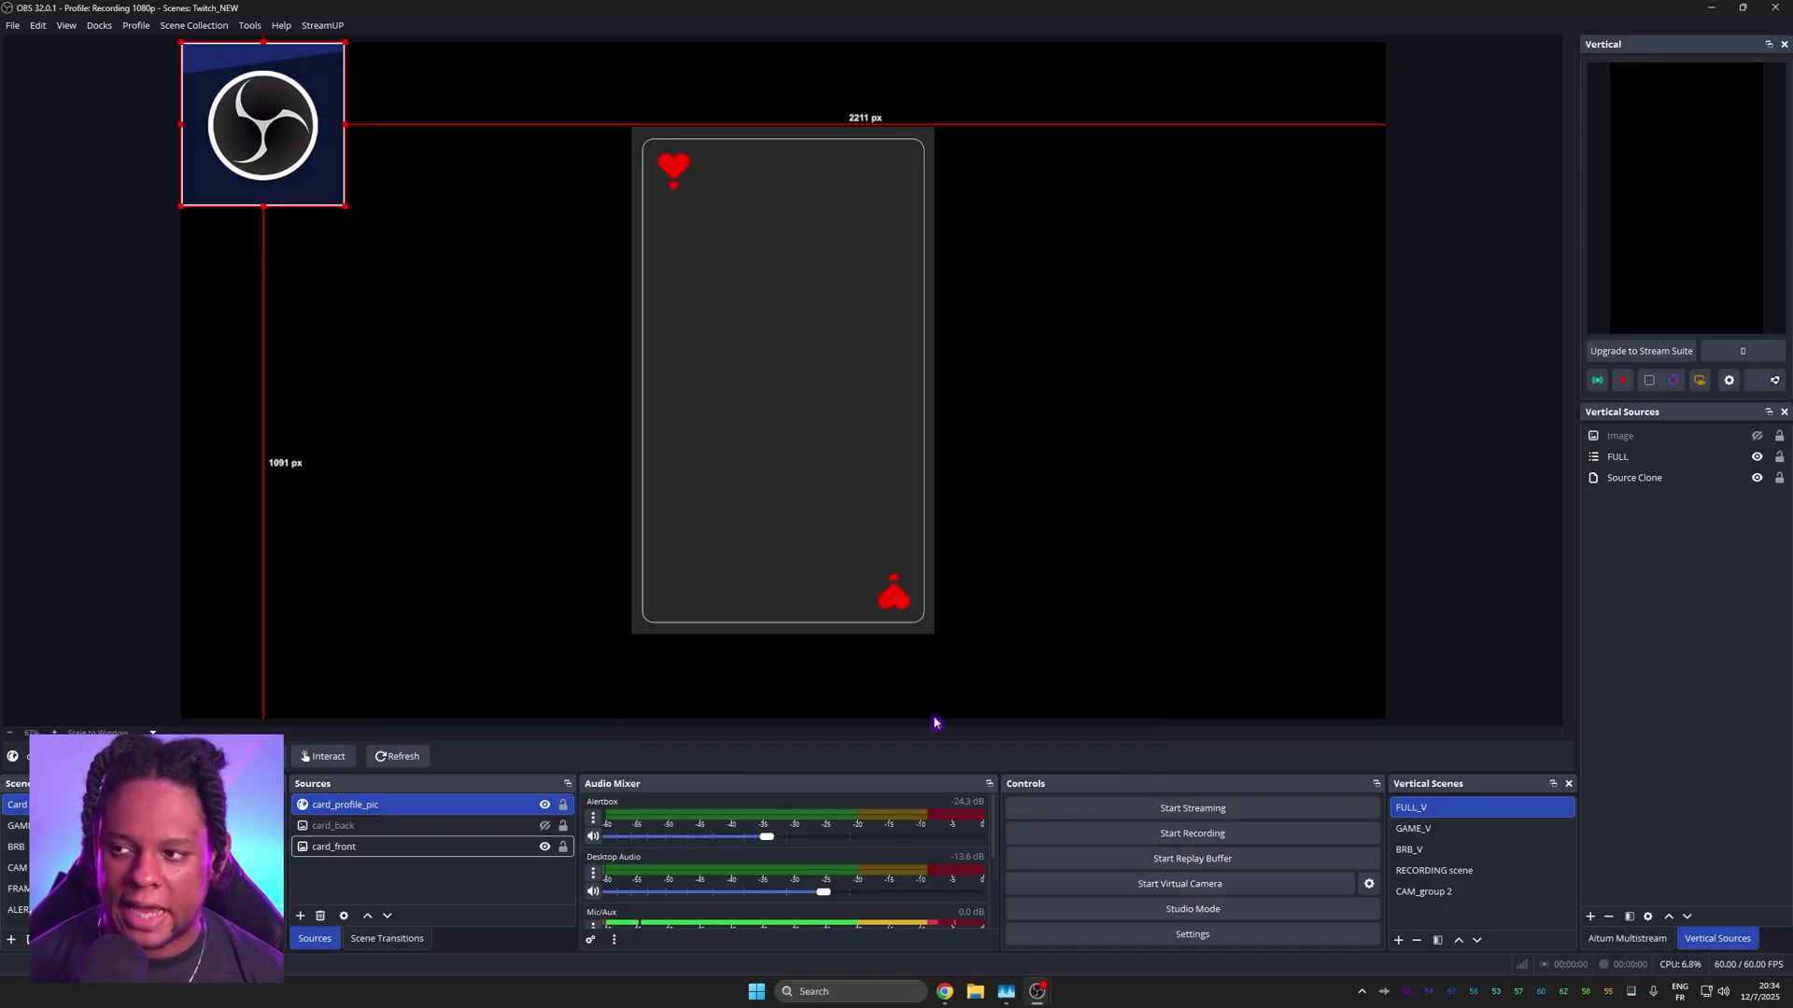
{"action": "left_click_drag", "start_coordinate": [234, 123], "coordinate": [756, 381]}
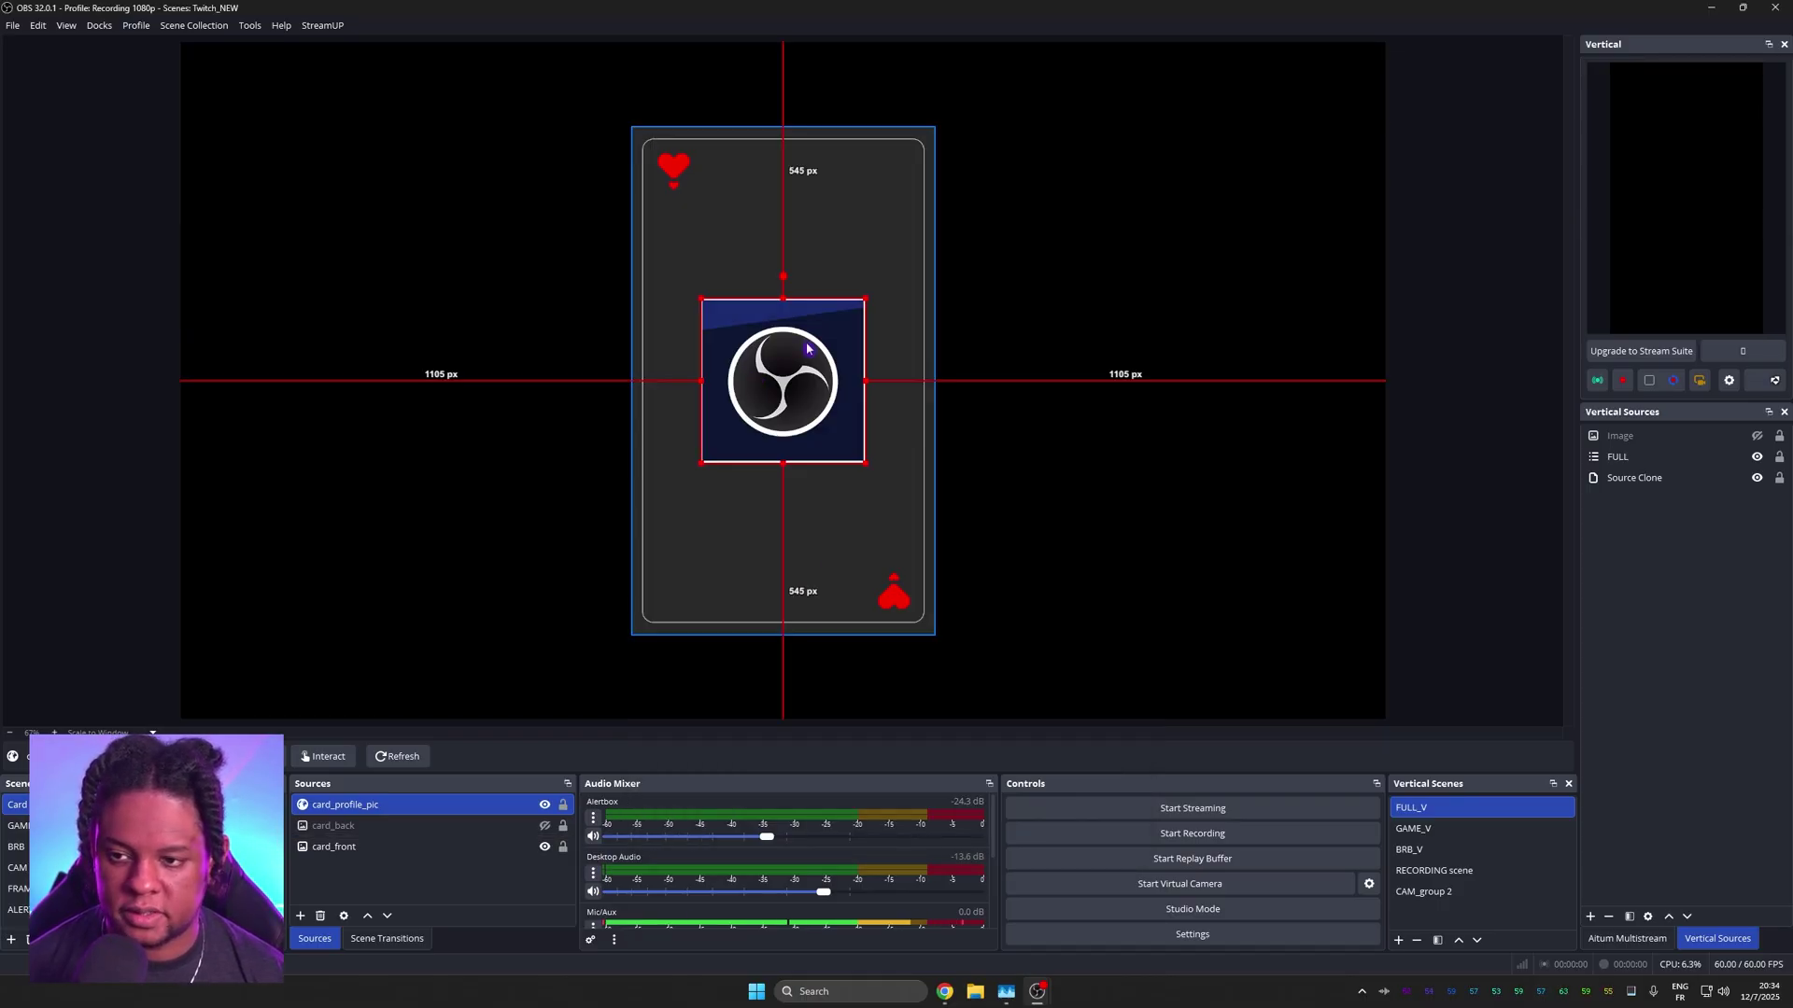
{"action": "left_click", "coordinate": [336, 883]}
Step: Add a Text (GDI+) source card_username reading 'placeholder' with a new font
{"action": "left_click", "coordinate": [300, 916]}
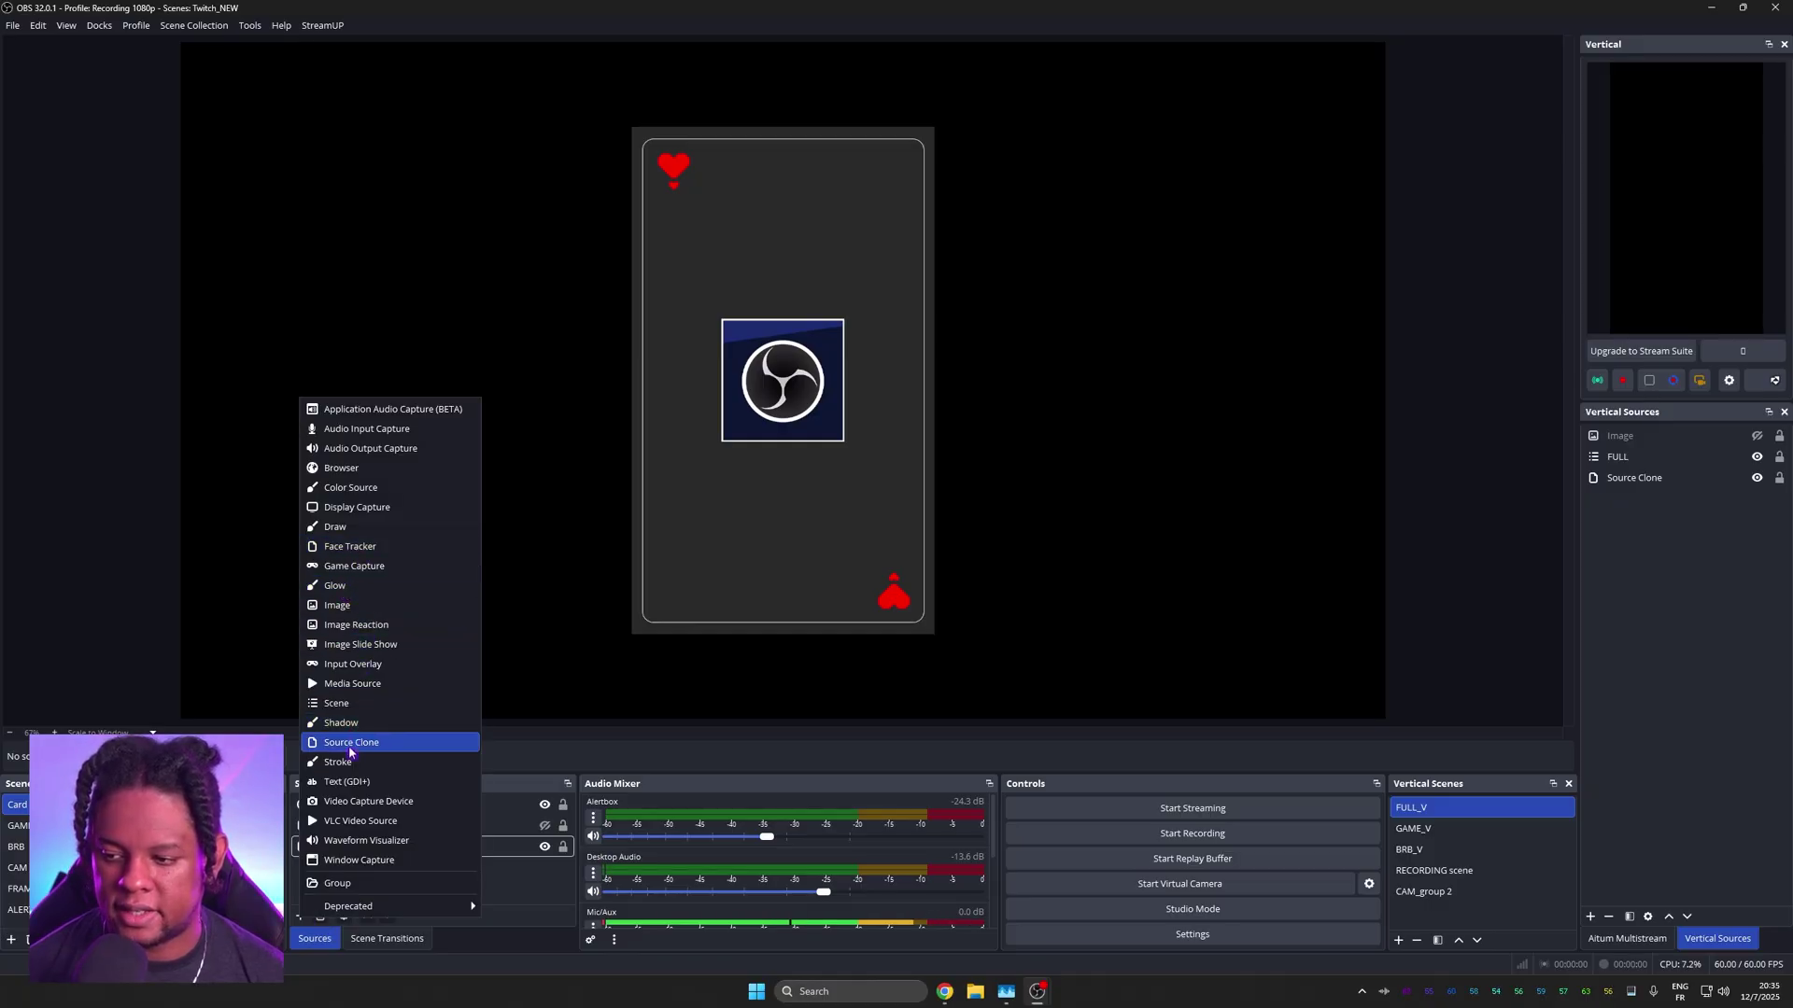
{"action": "left_click", "coordinate": [392, 887]}
{"action": "type", "text": "card_username"}
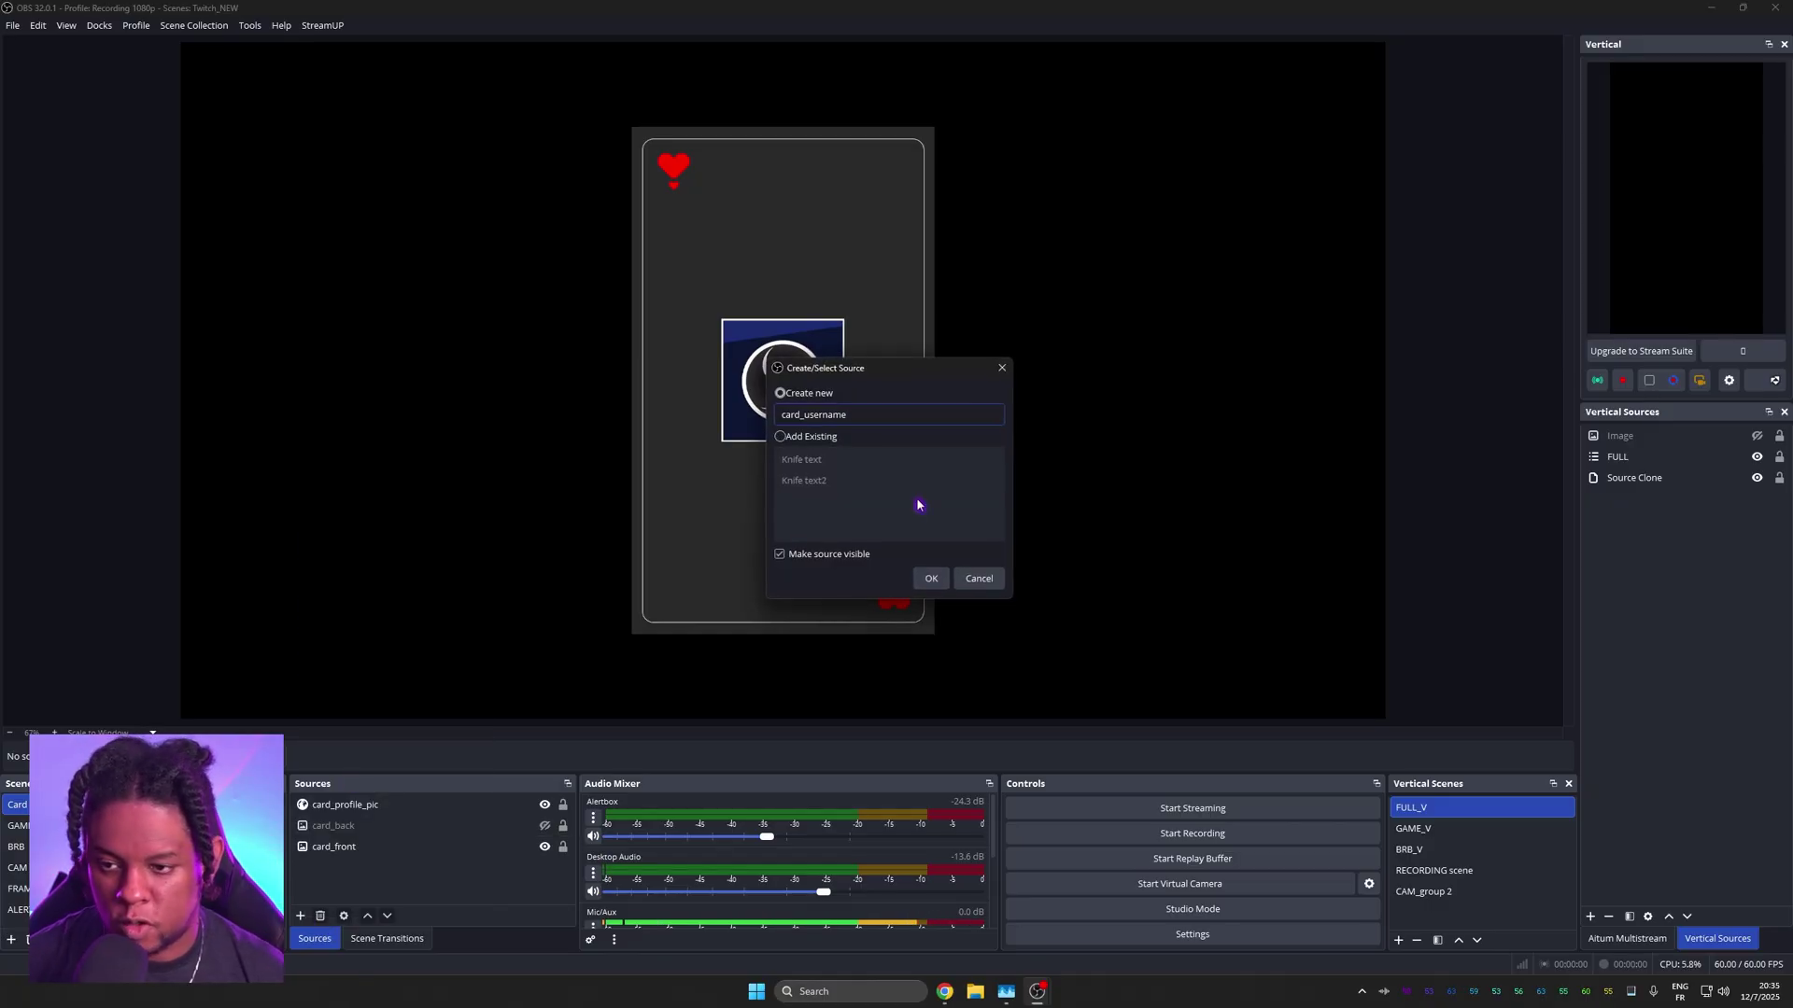
{"action": "left_click", "coordinate": [931, 578]}
{"action": "type", "text": "placeholder"}
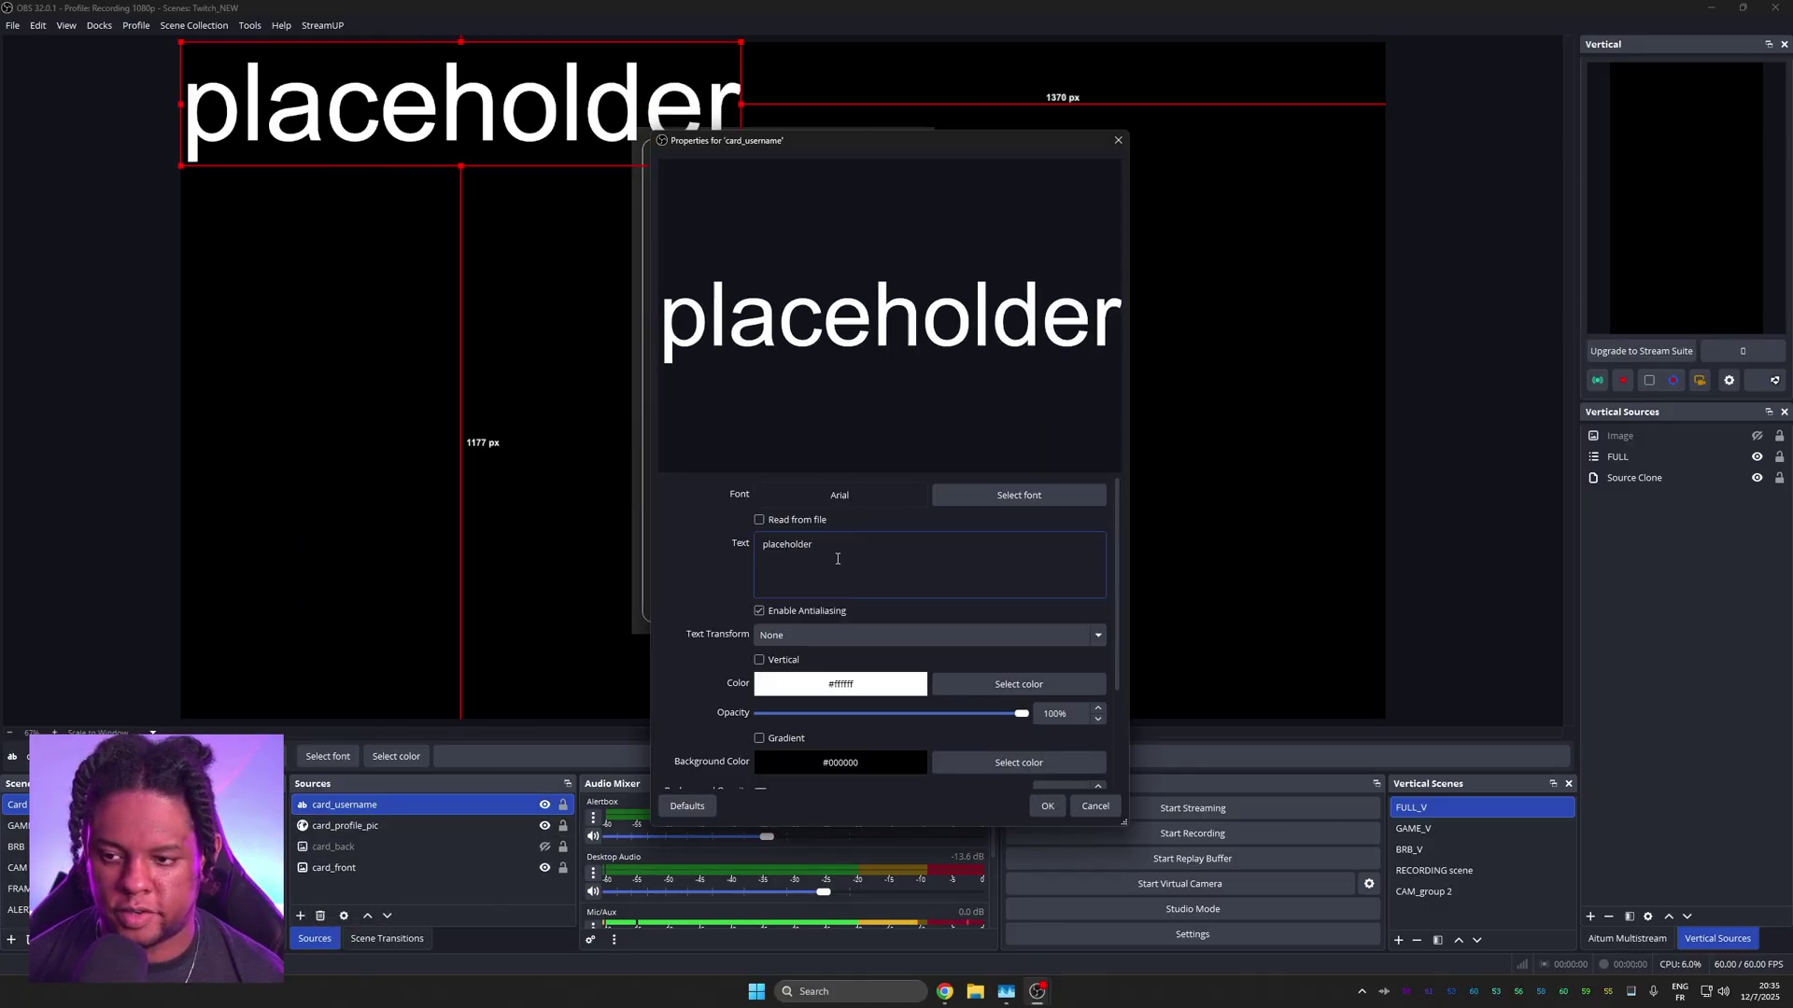
{"action": "left_click", "coordinate": [1018, 495]}
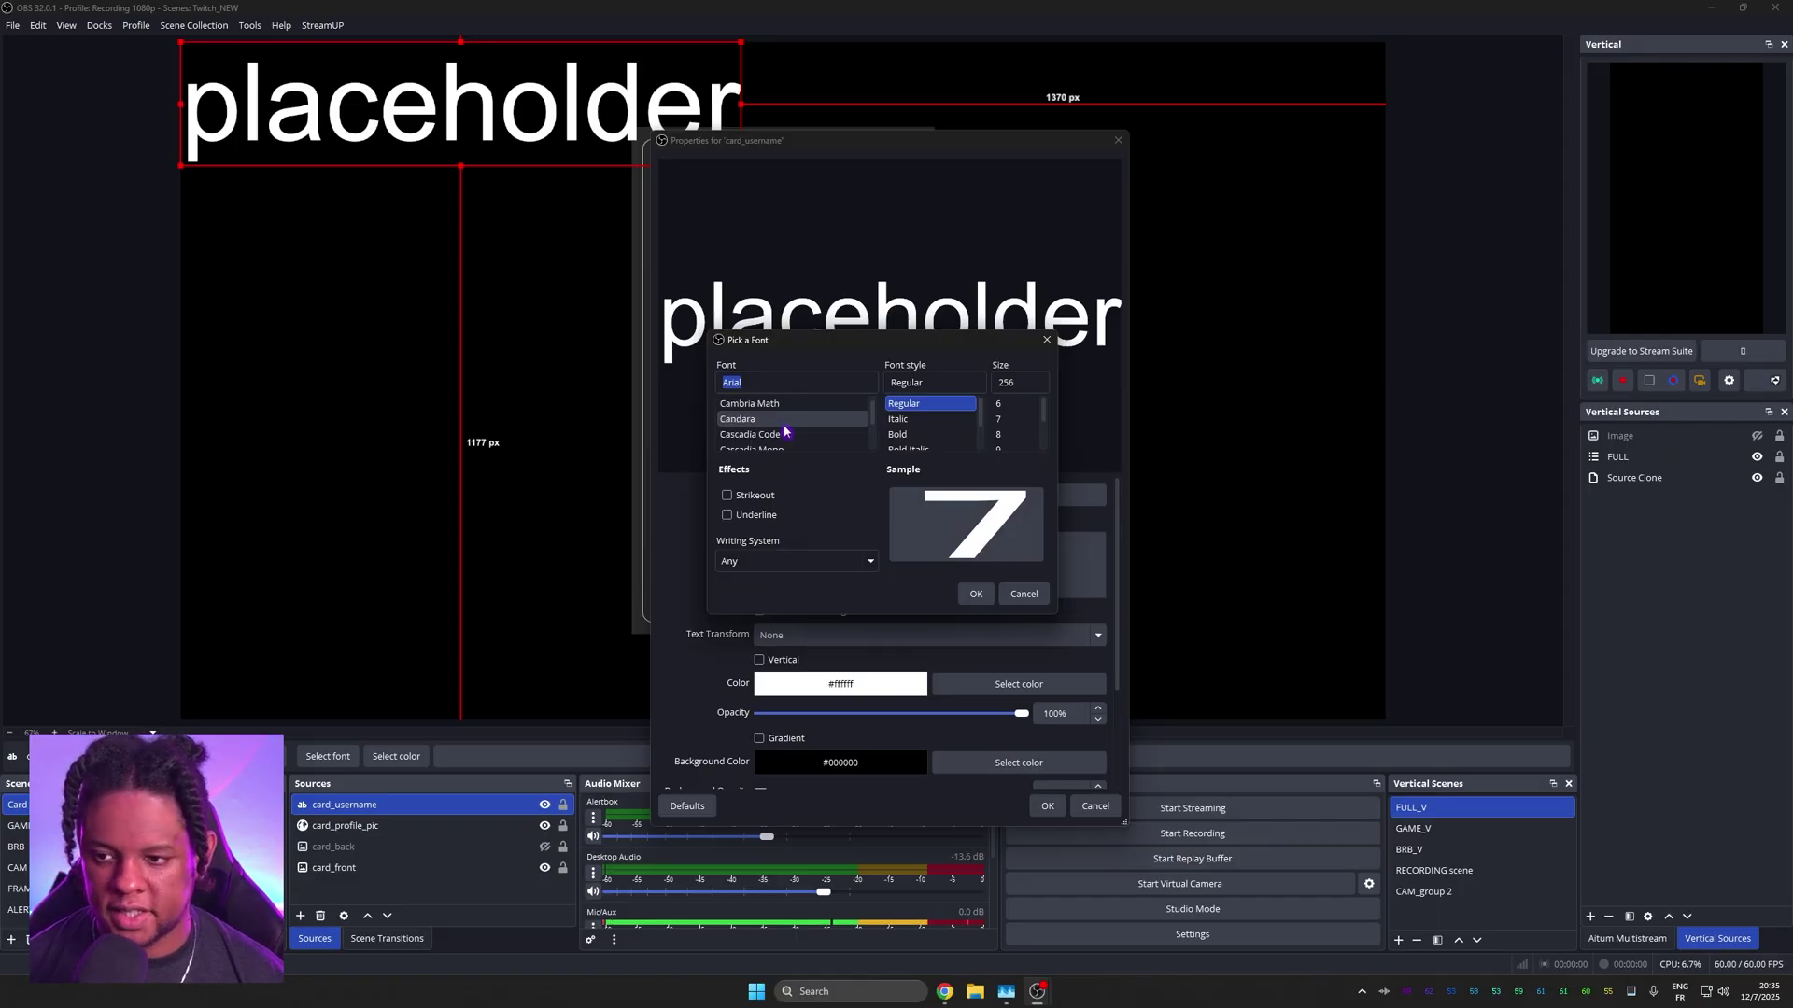
{"action": "scroll", "coordinate": [782, 424], "scroll_direction": "down", "scroll_amount": 1}
{"action": "double_click", "coordinate": [785, 418]}
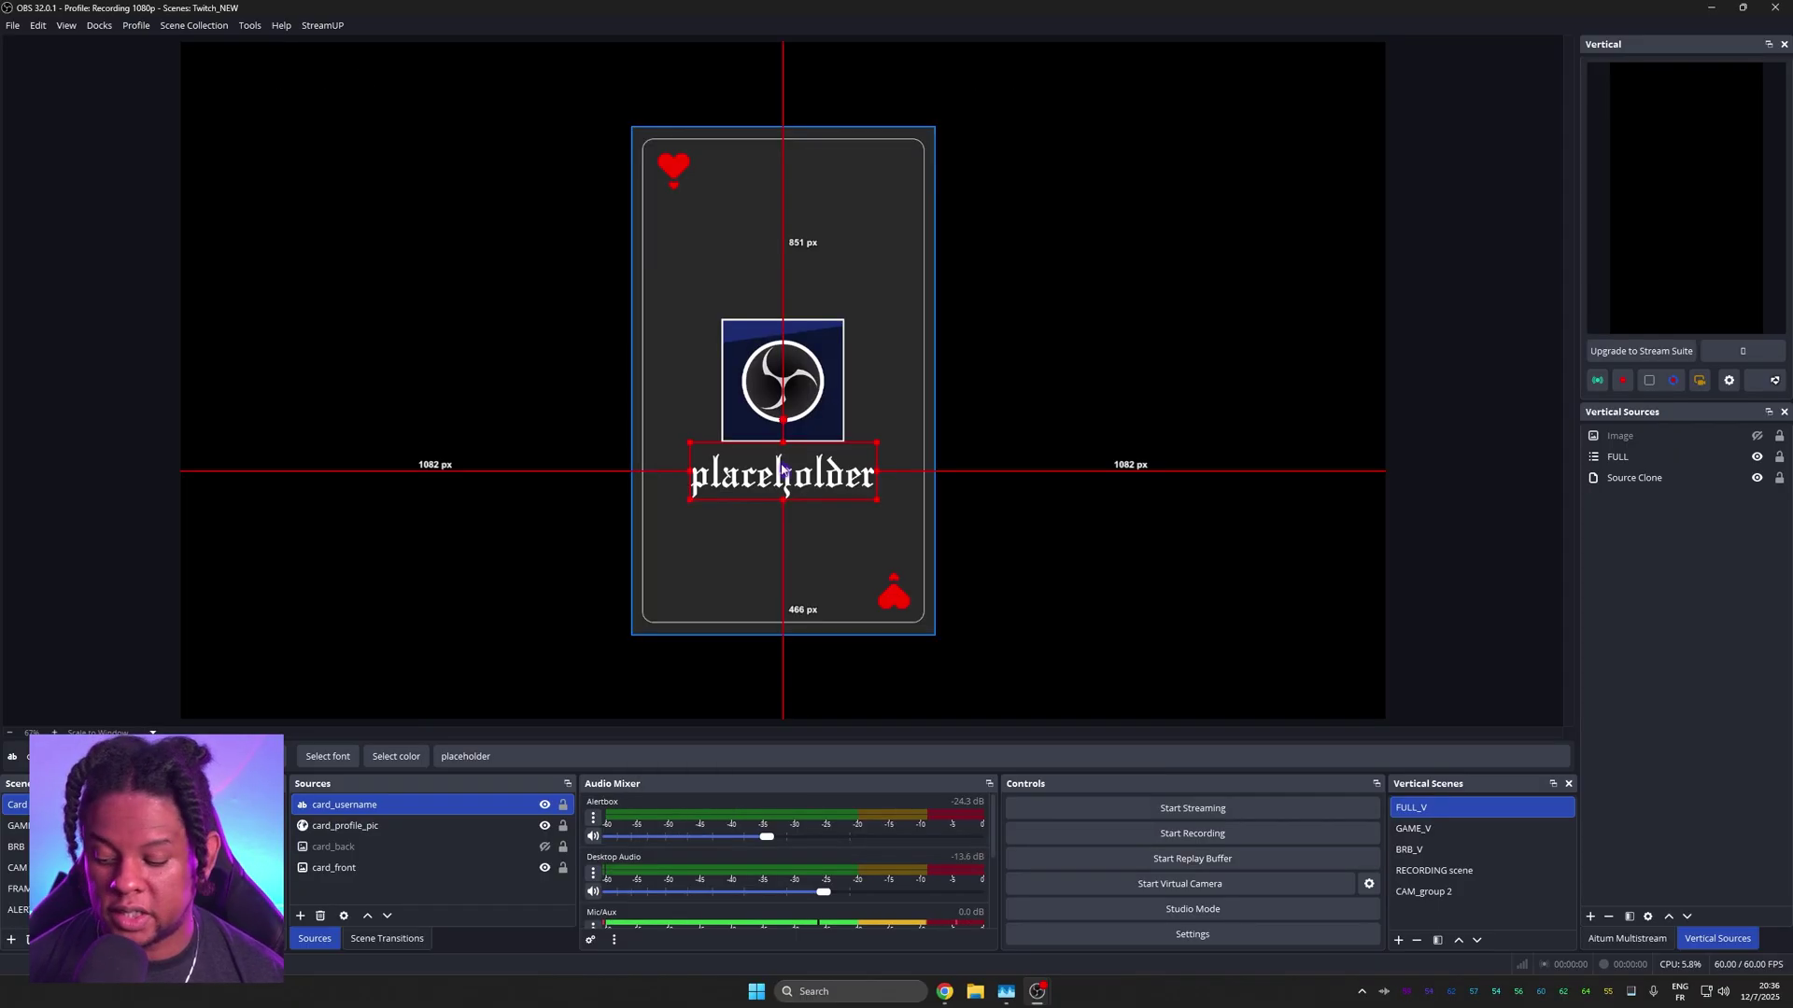
Step: Set card_username's alignment to Center with a maximum-size bounding box, centred on the card
{"action": "key", "text": "ctrl+e"}
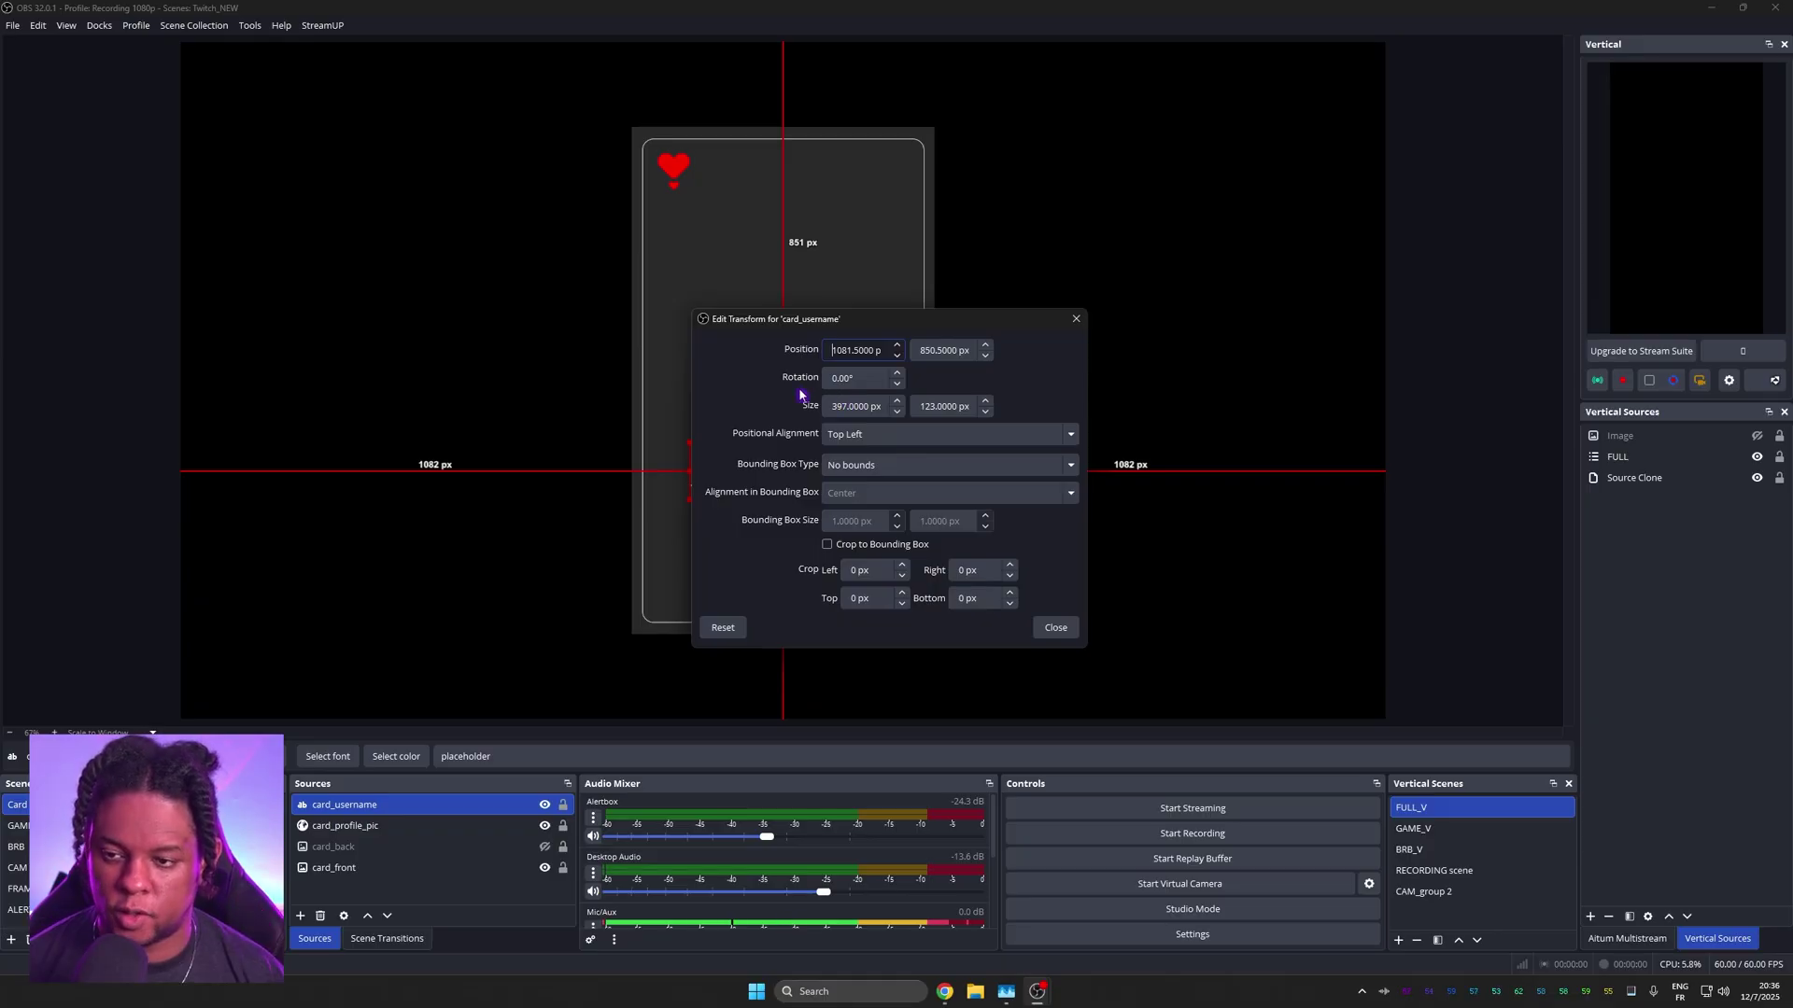
{"action": "left_click", "coordinate": [1033, 437]}
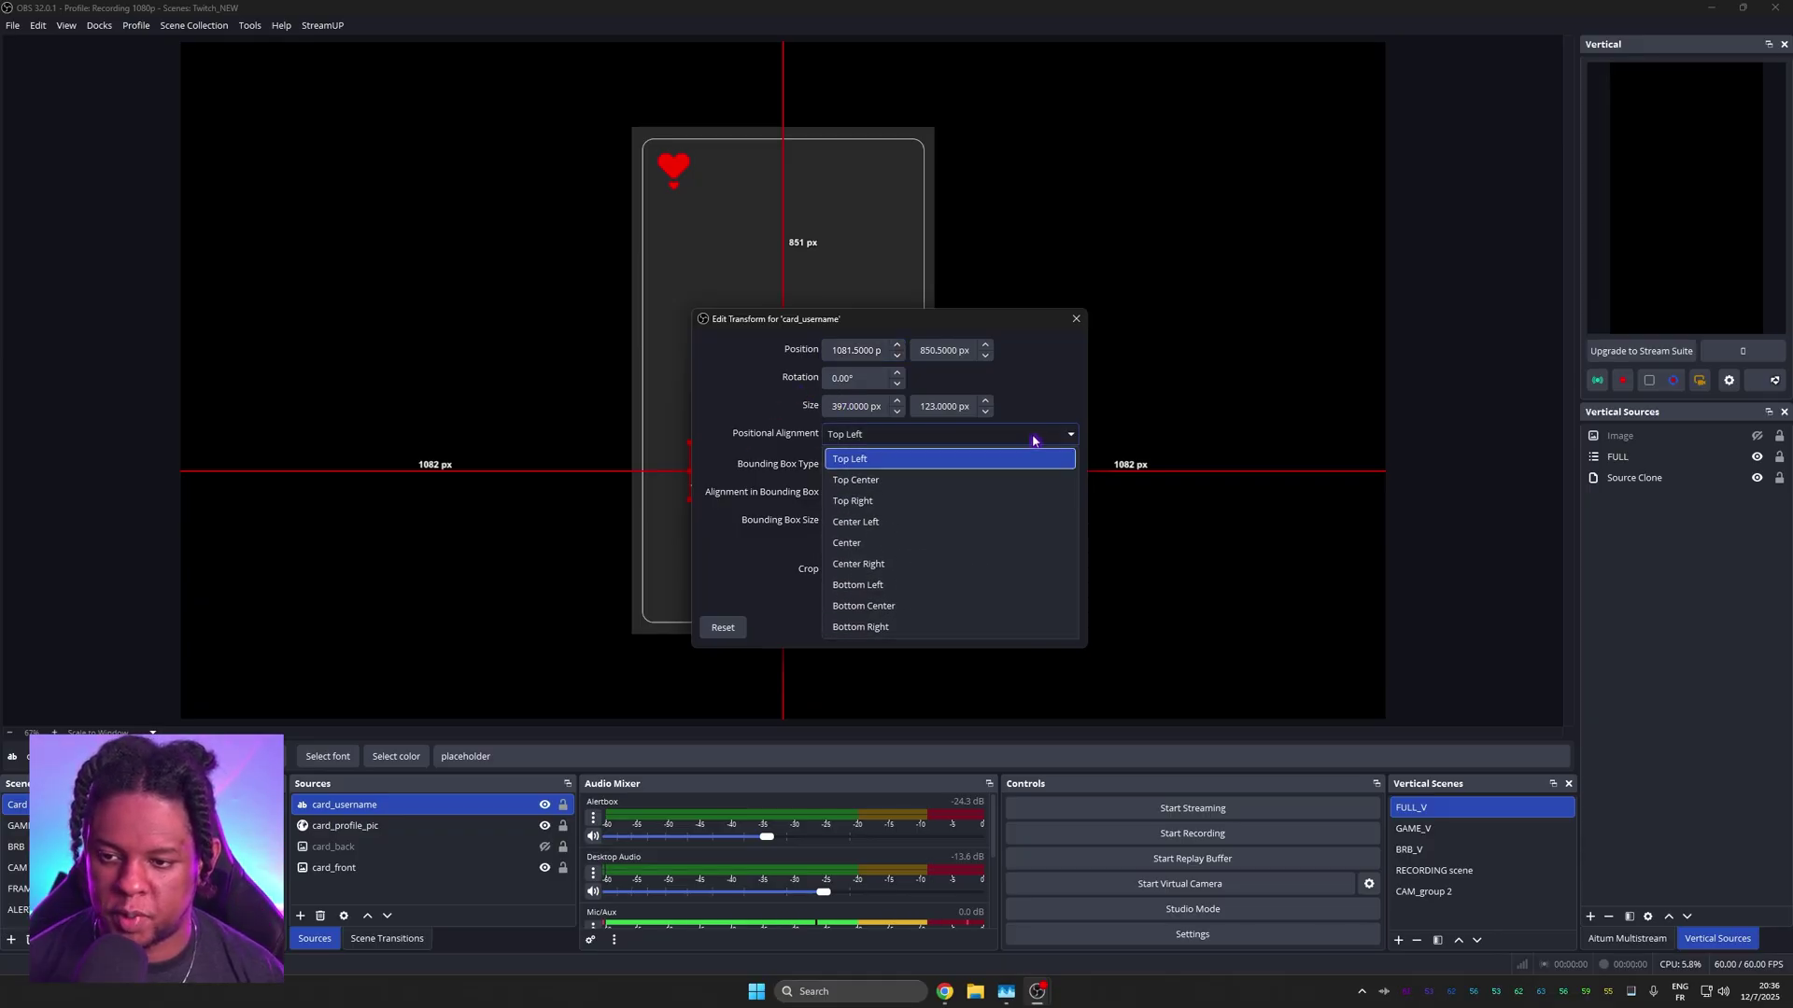
{"action": "left_click", "coordinate": [891, 553]}
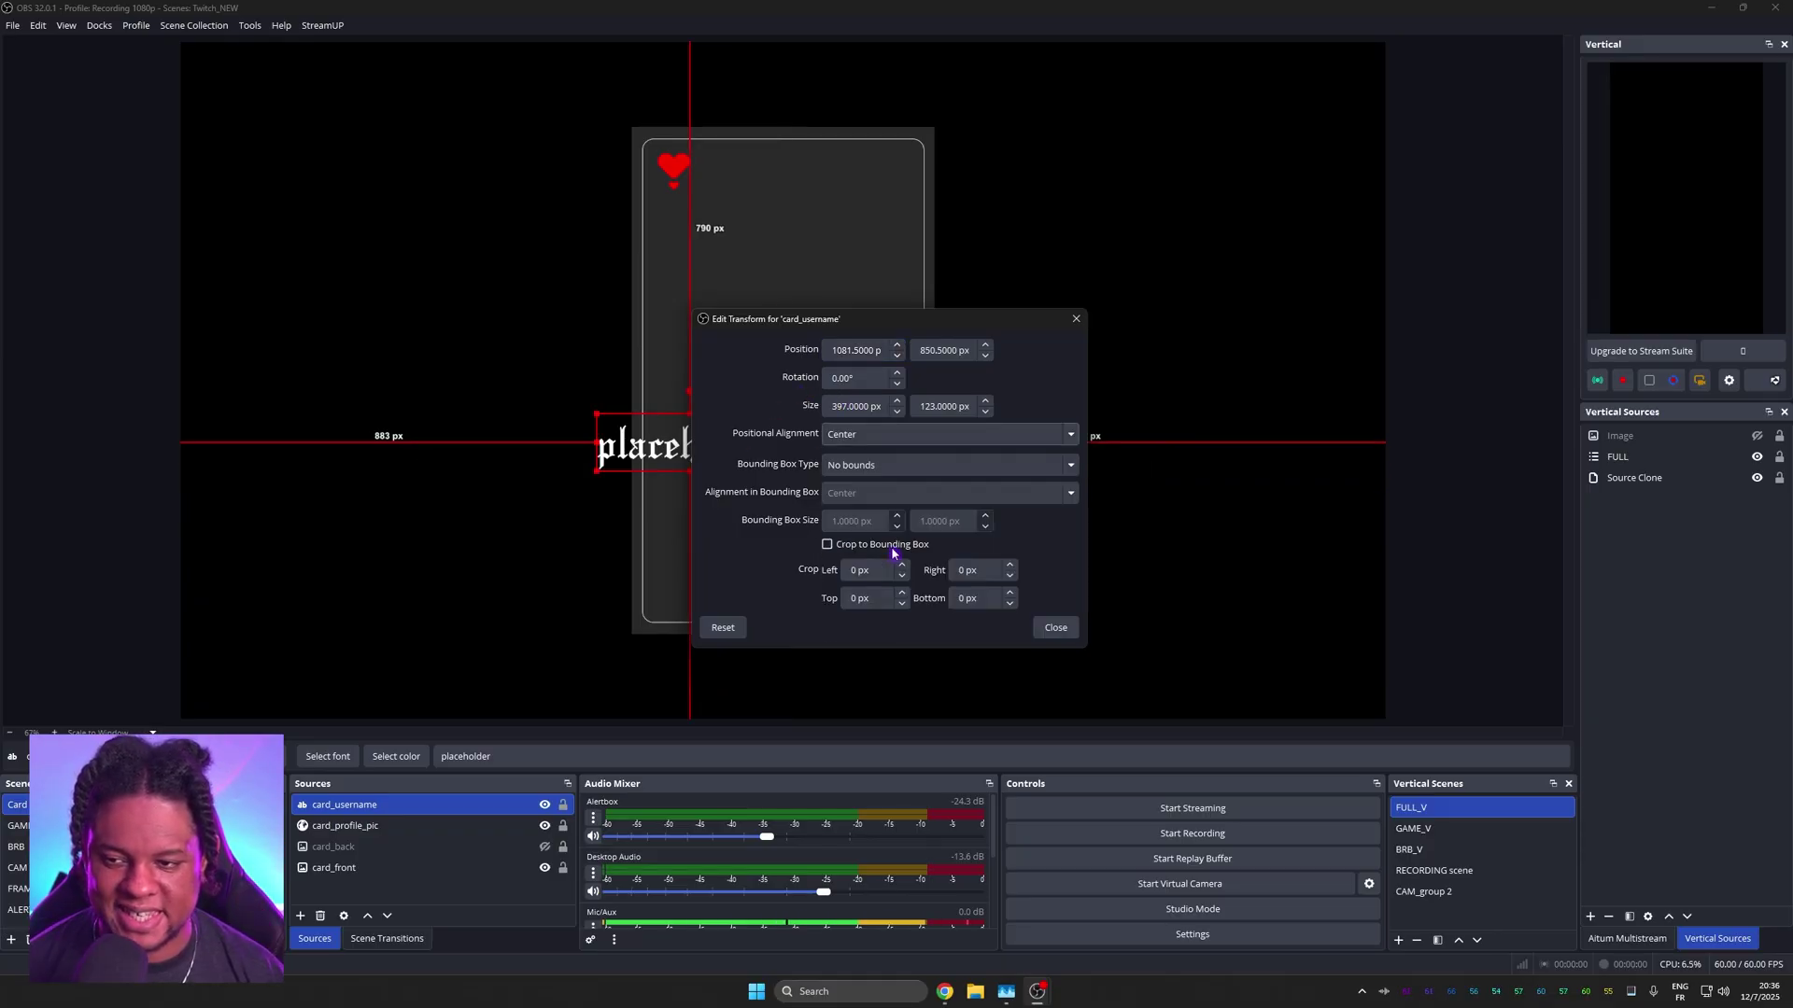
{"action": "left_click", "coordinate": [915, 467]}
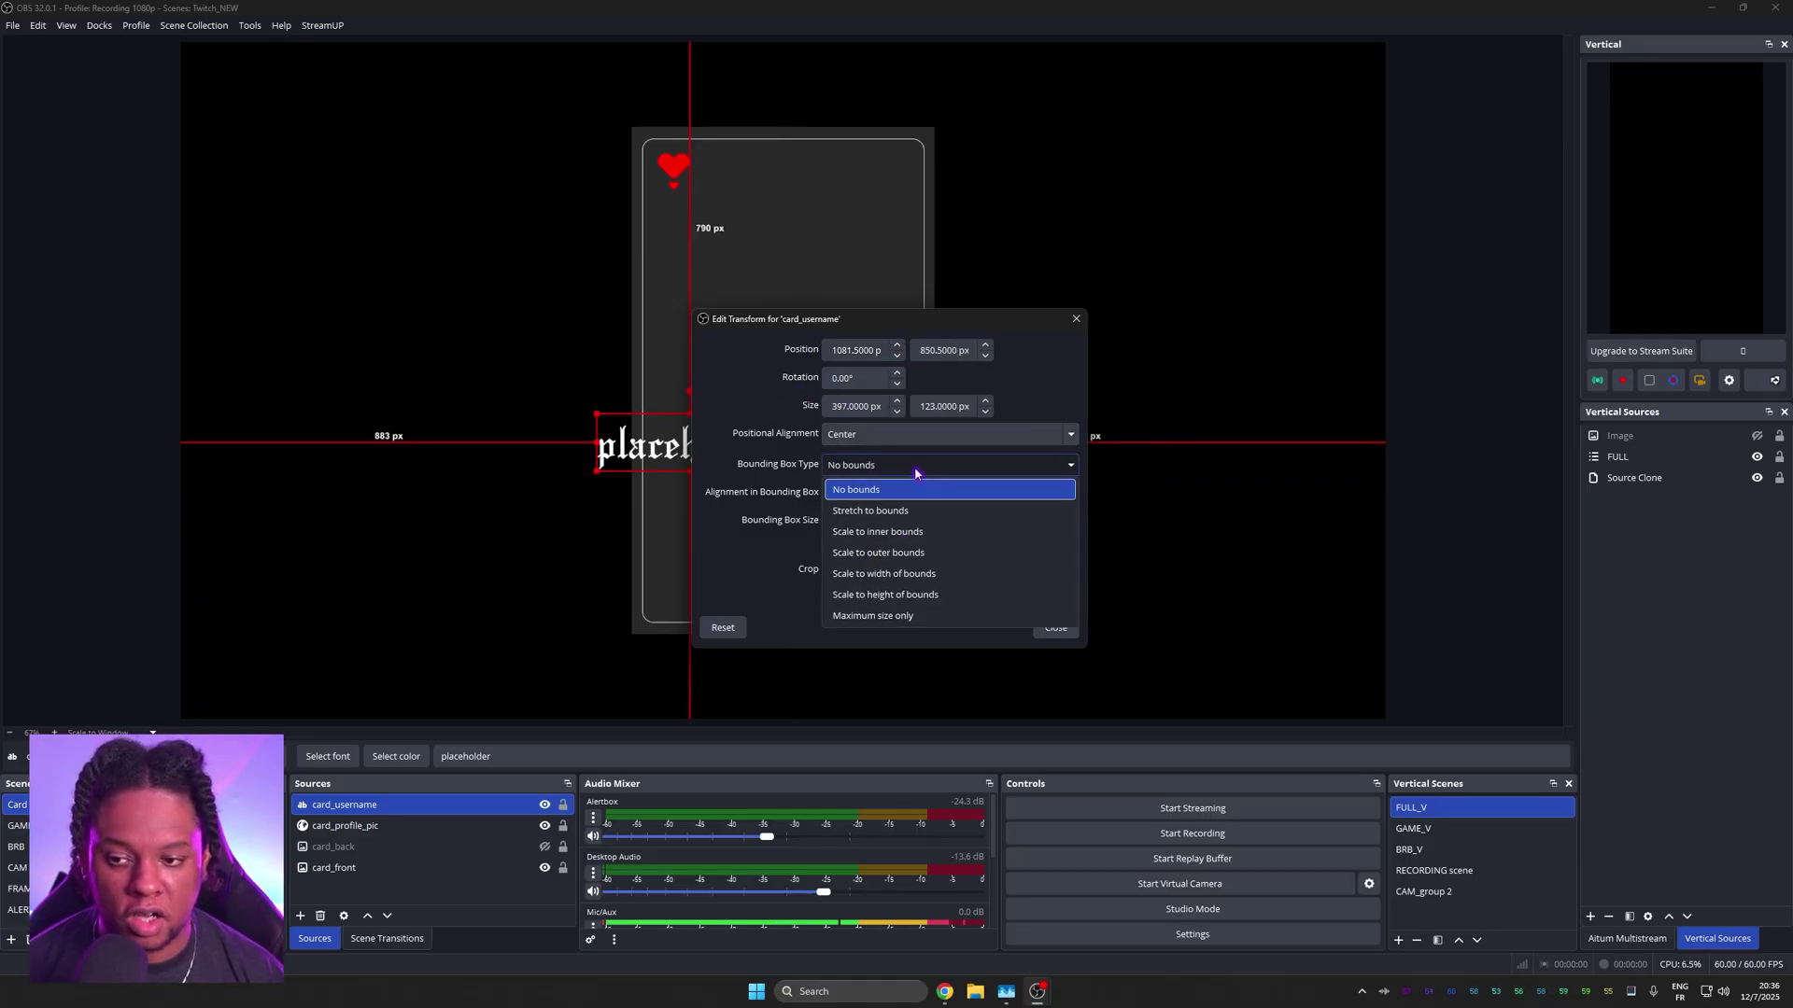
{"action": "left_click", "coordinate": [895, 616]}
{"action": "left_click_drag", "start_coordinate": [840, 319], "coordinate": [1167, 245]}
{"action": "left_click_drag", "start_coordinate": [694, 471], "coordinate": [706, 435]}
{"action": "key", "text": "ctrl+z"}
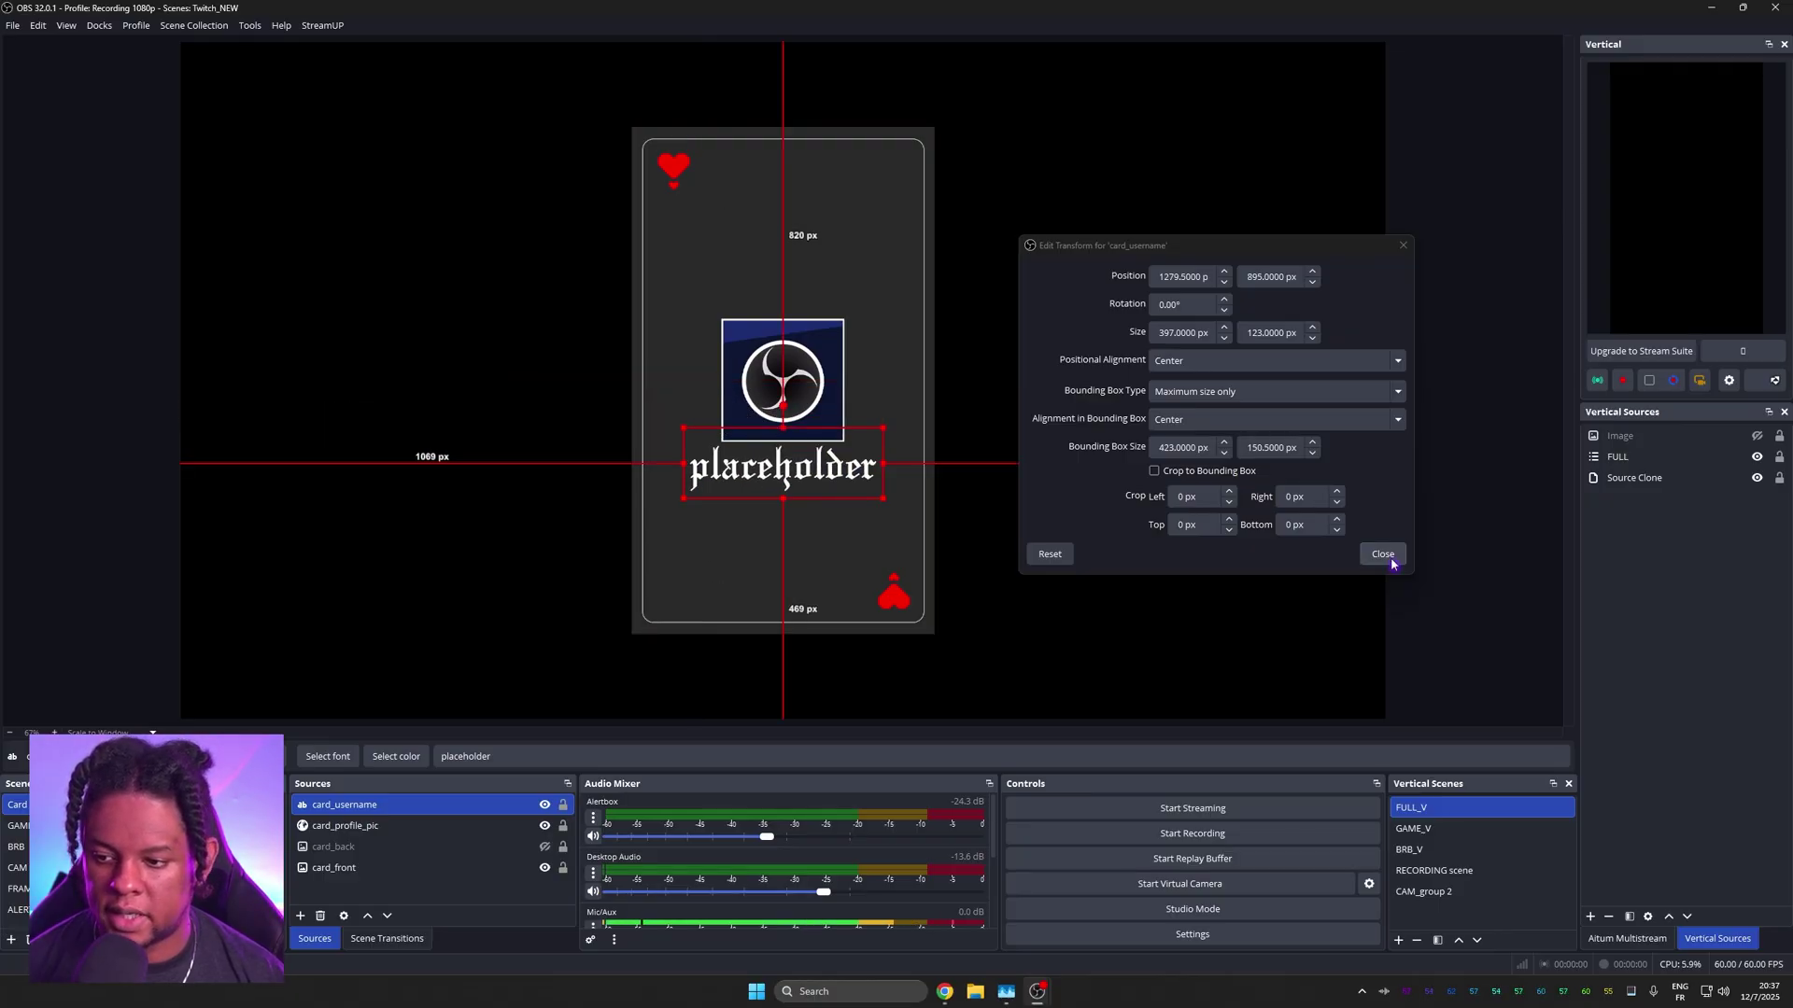
{"action": "left_click", "coordinate": [1383, 553]}
Step: Test the text box with filler characters, undo them, and nudge the profile picture up
{"action": "type", "text": "rthsrethrethrsthrthrtfhrthrth"}
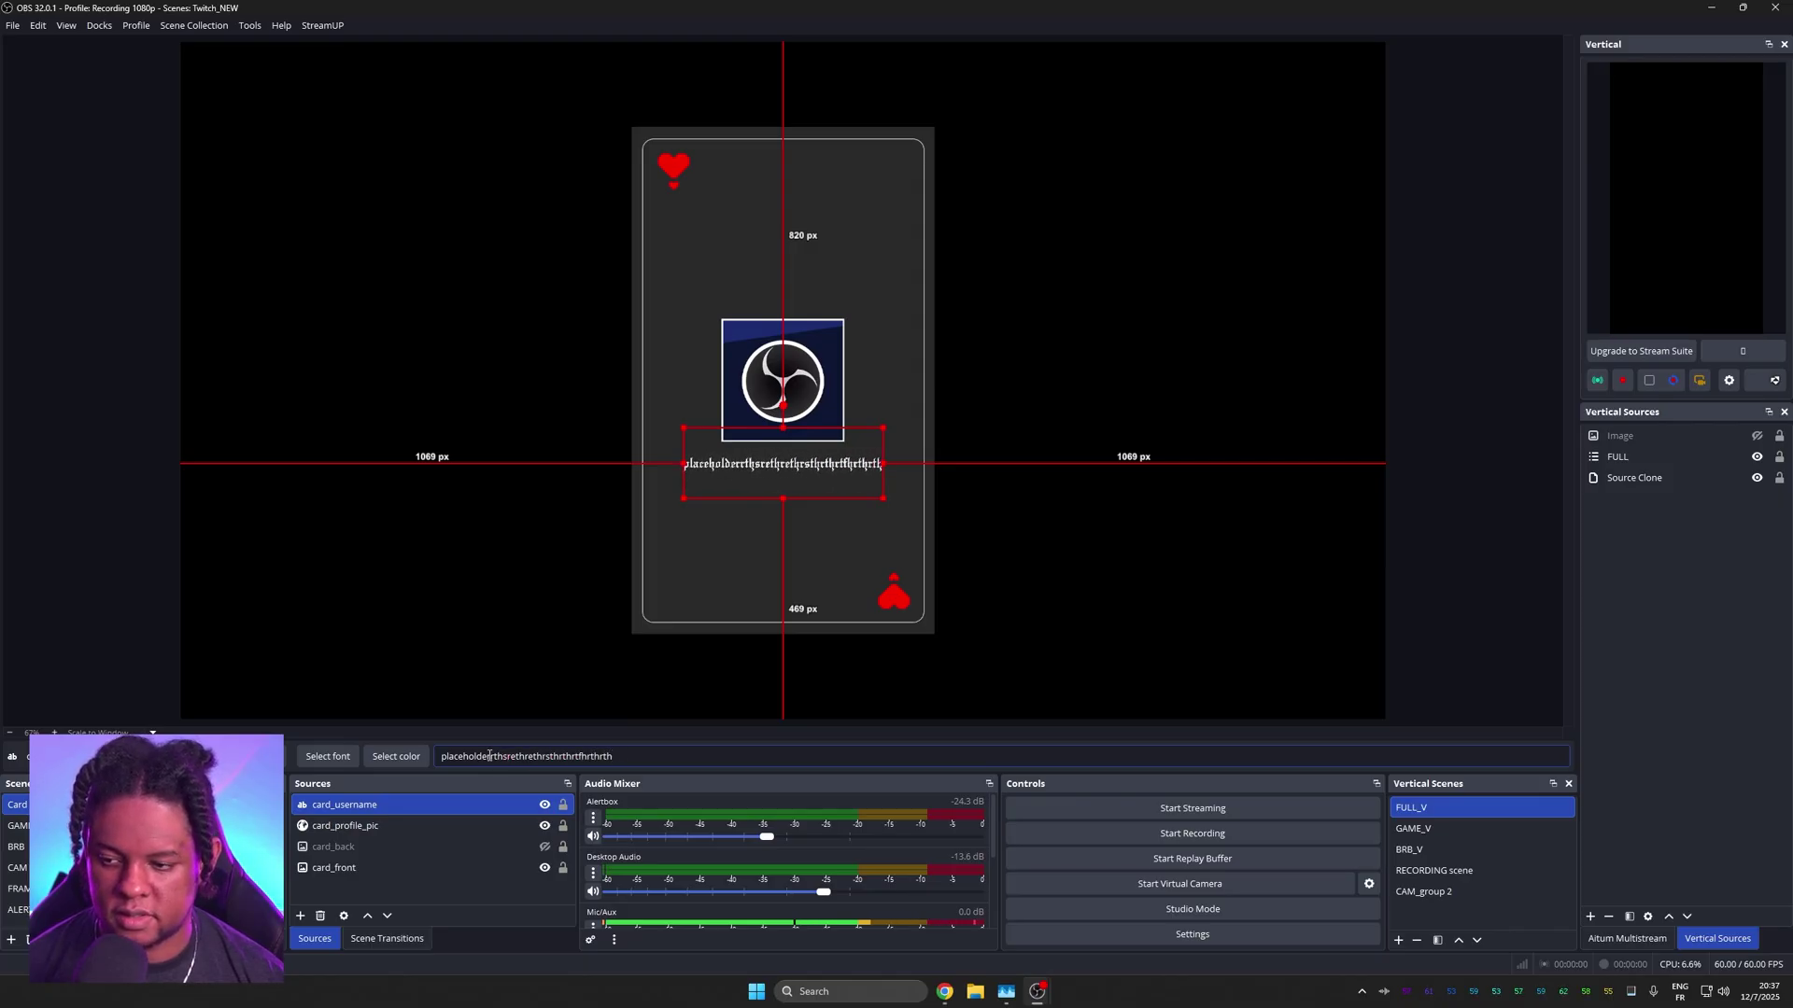
{"action": "key", "text": "ctrl+z"}
{"action": "left_click_drag", "start_coordinate": [782, 374], "coordinate": [798, 340]}
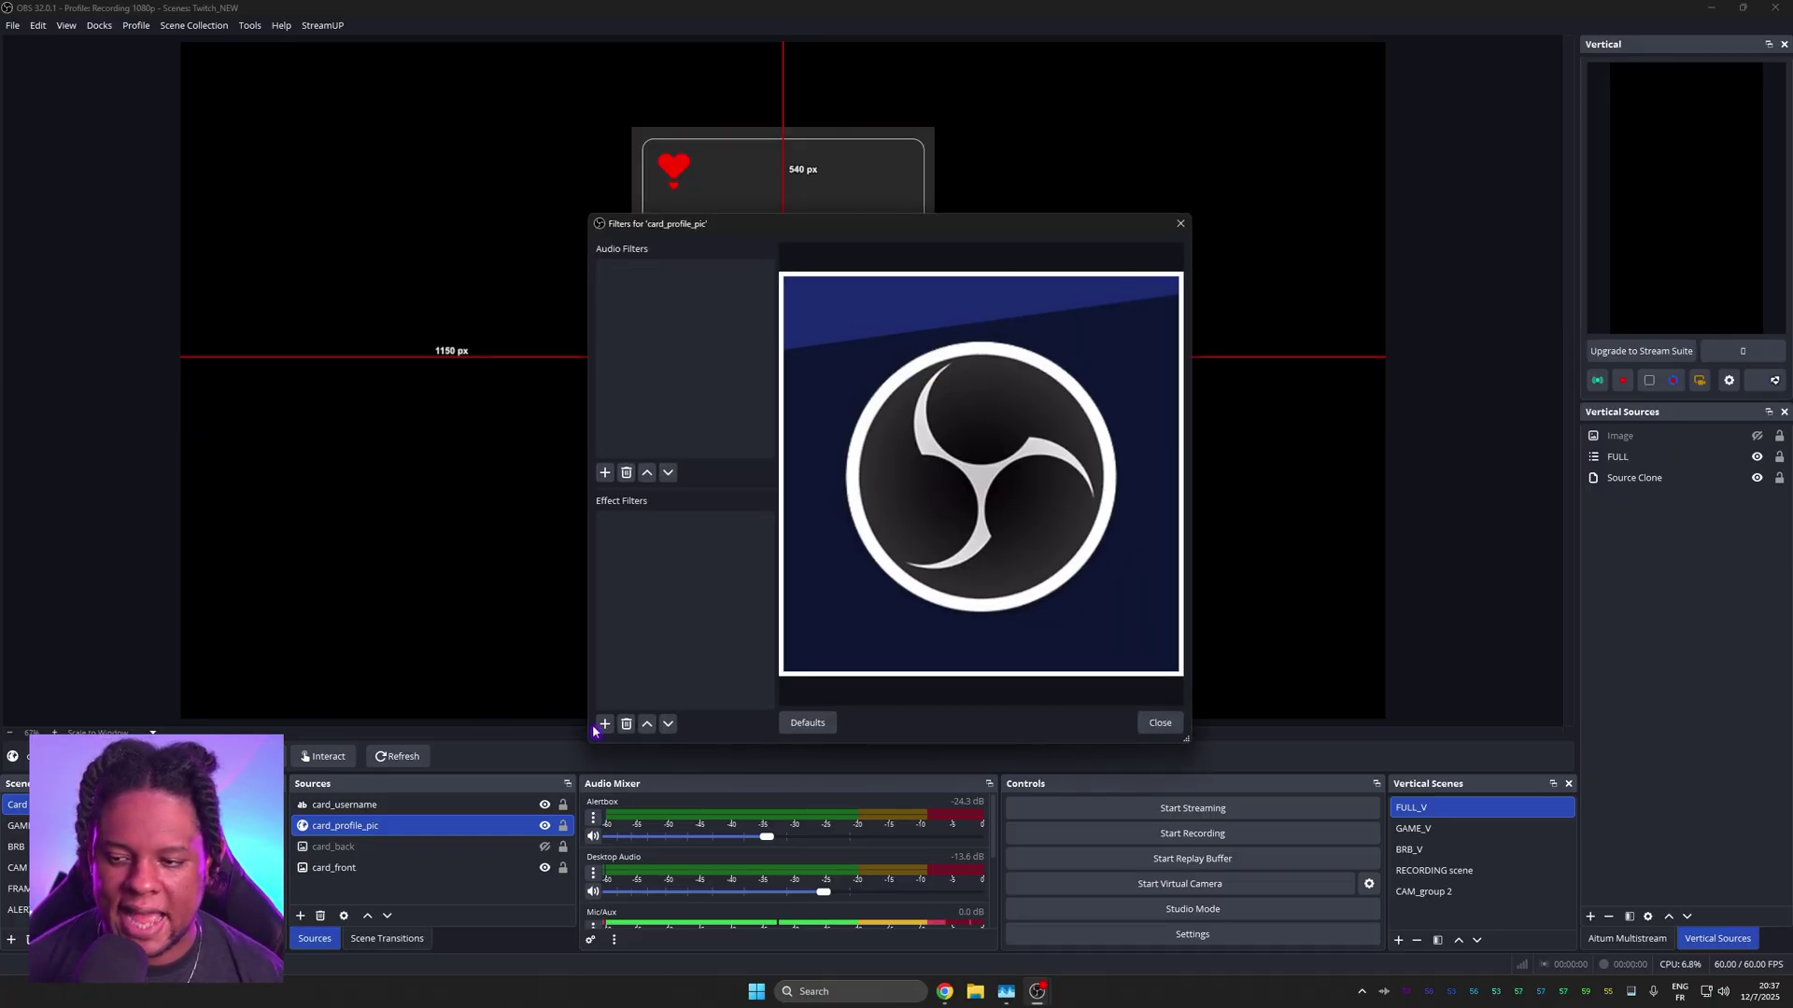
Step: Add an Advanced Mask to card_profile_pic: Regular Polygon shape, radius 188, rotation 90
{"action": "left_click", "coordinate": [603, 724]}
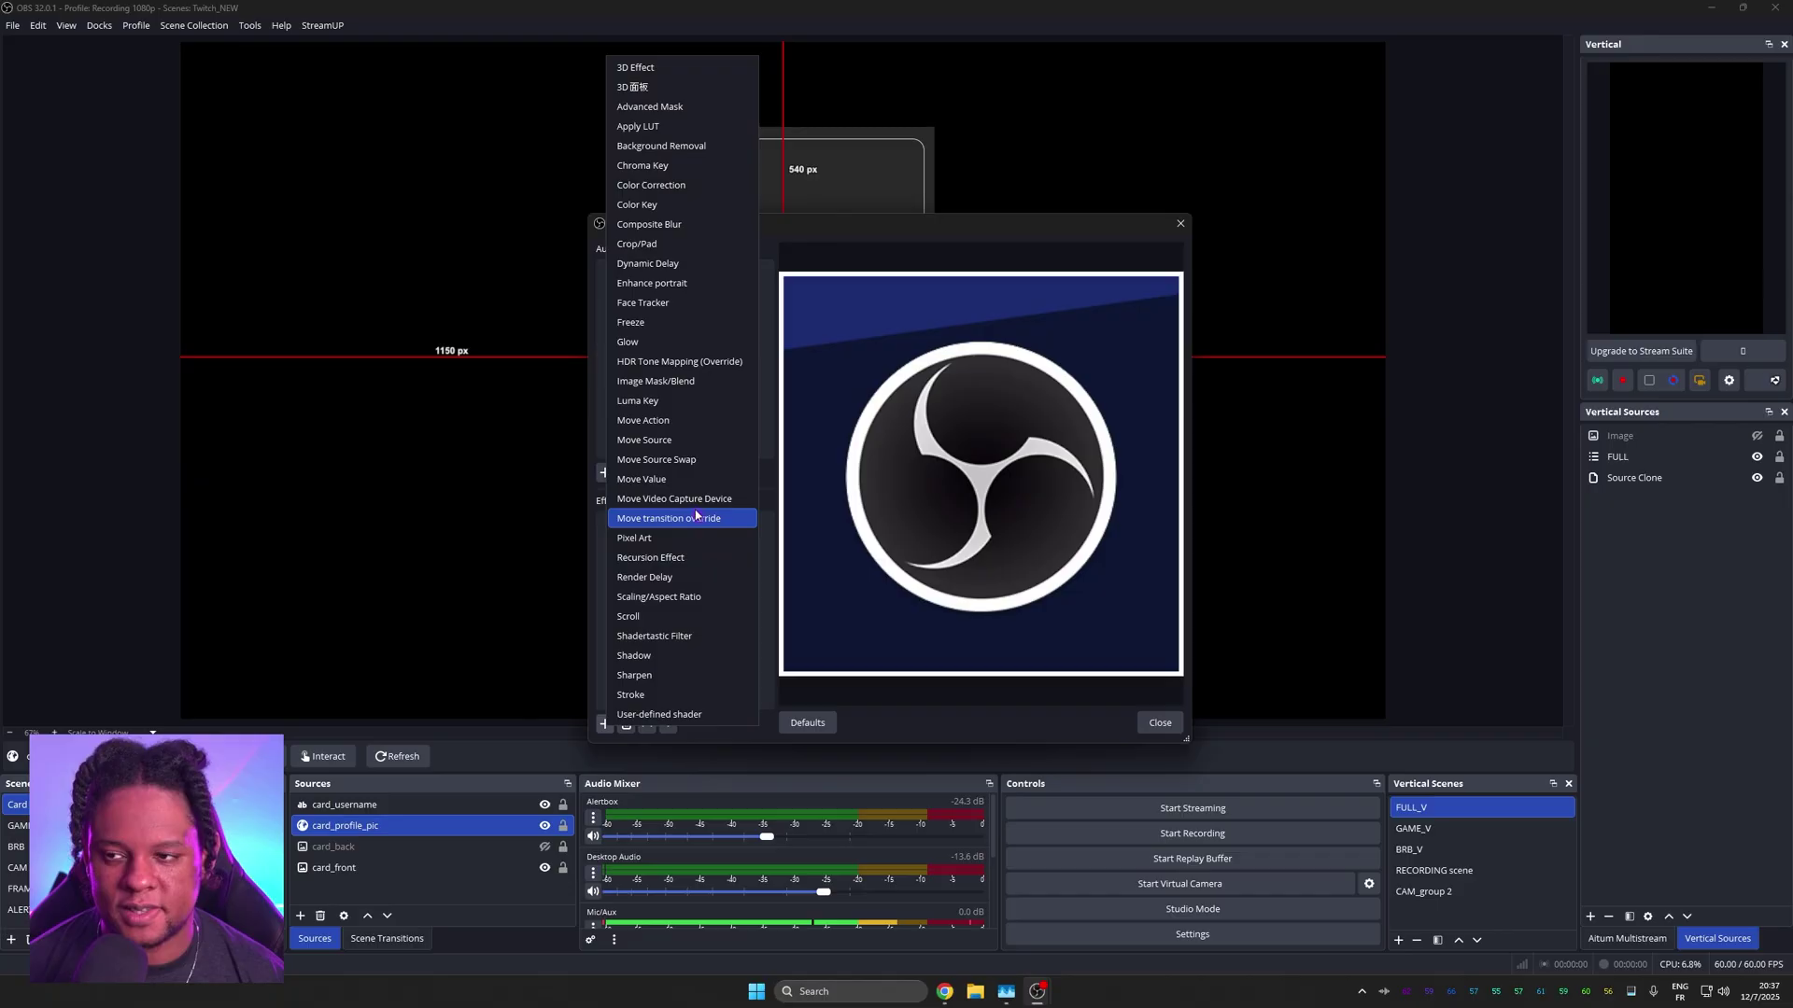
{"action": "left_click", "coordinate": [651, 108]}
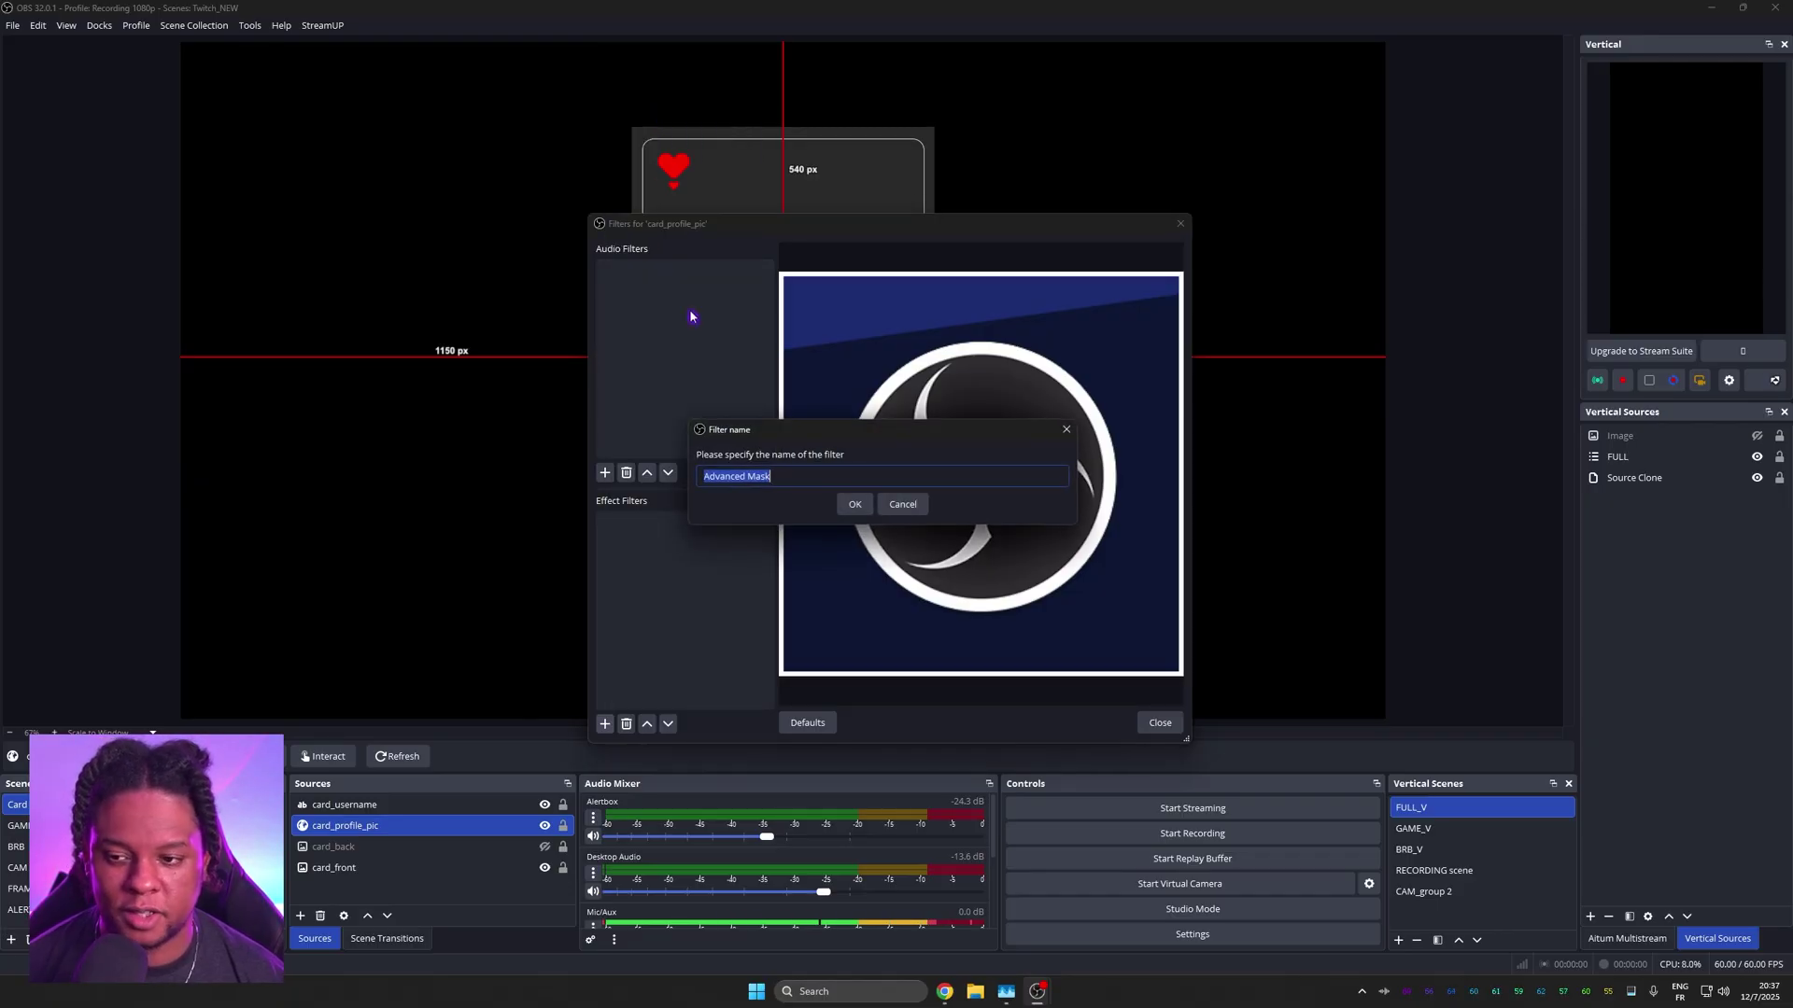
{"action": "left_click", "coordinate": [853, 505]}
{"action": "left_click", "coordinate": [1158, 442]}
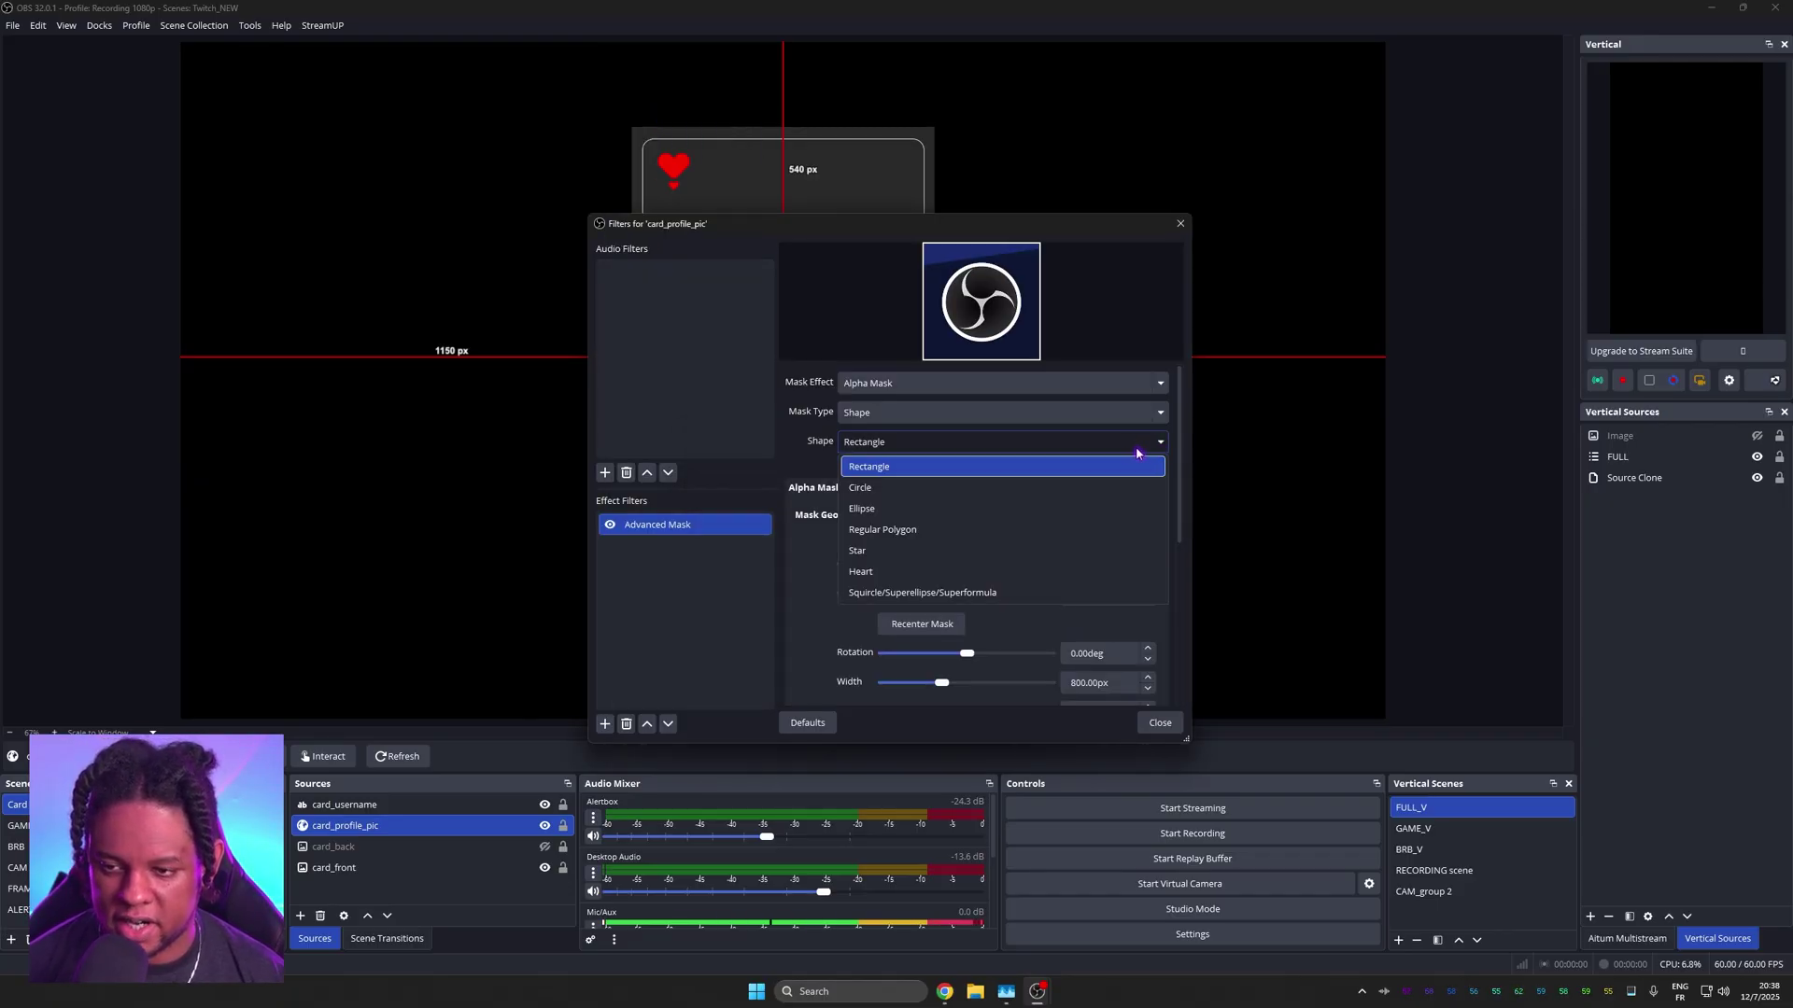
{"action": "left_click", "coordinate": [1021, 530]}
{"action": "scroll", "coordinate": [928, 628], "scroll_direction": "down", "scroll_amount": 2}
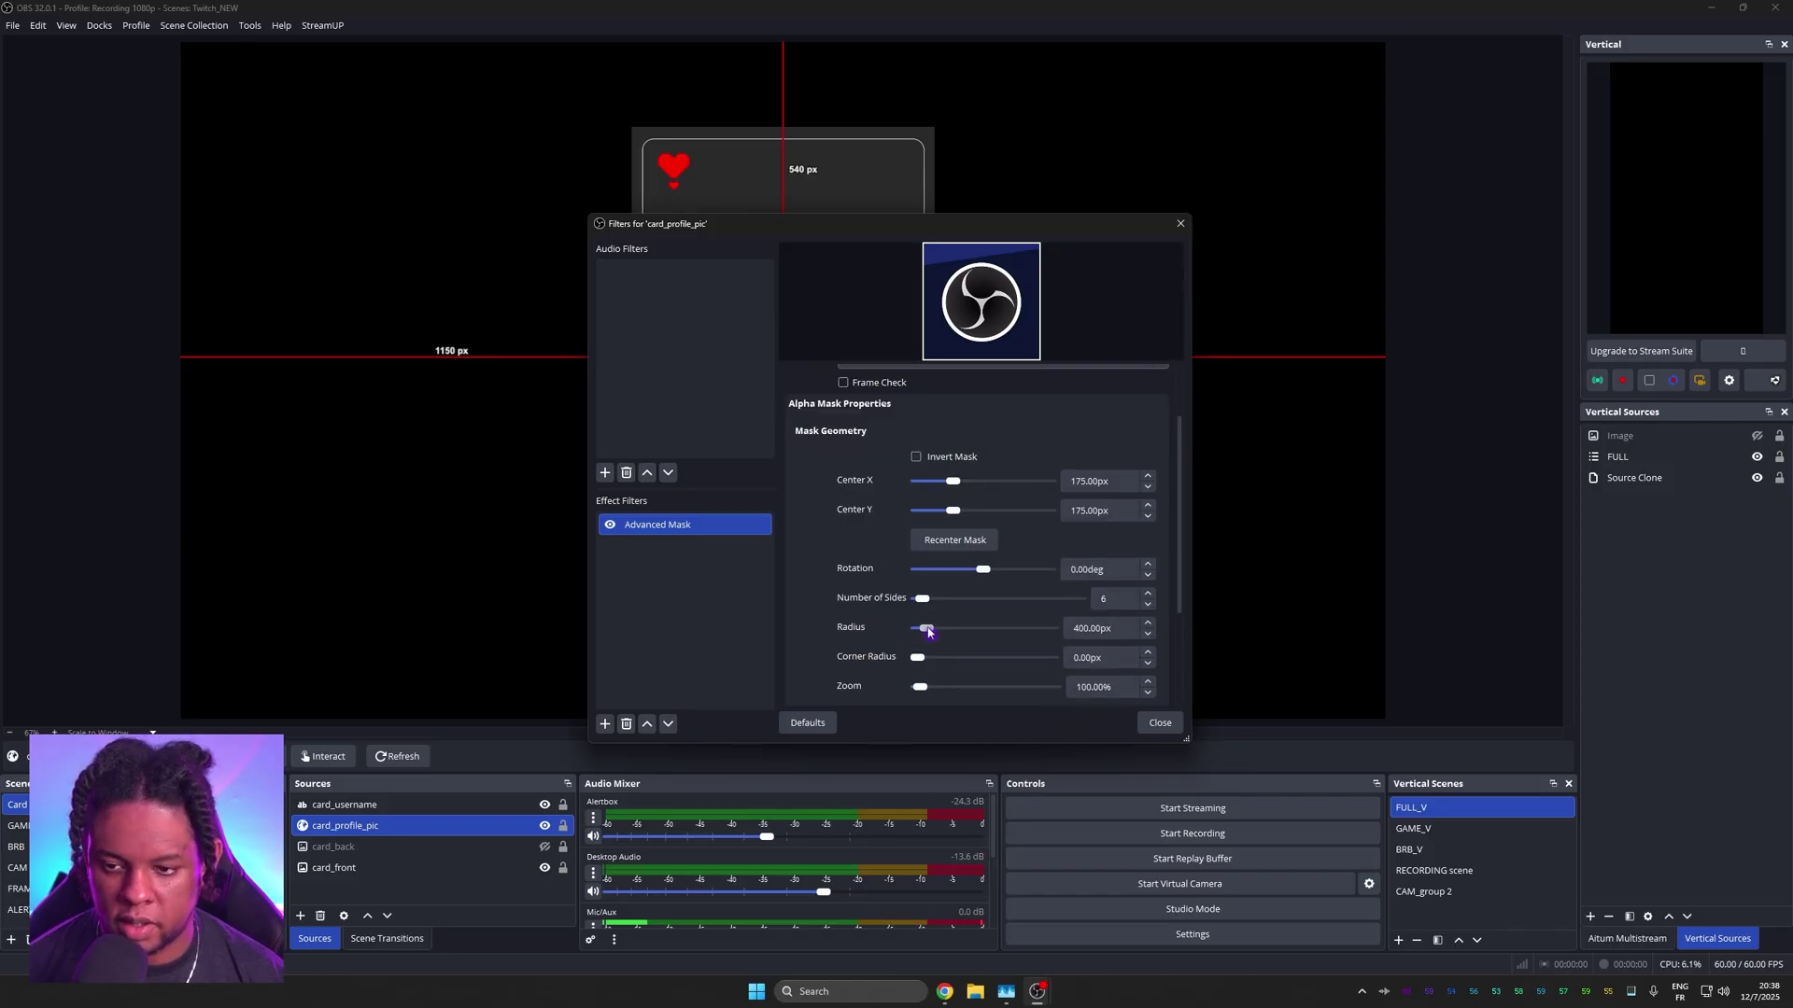
{"action": "left_click_drag", "start_coordinate": [927, 629], "coordinate": [920, 632]}
{"action": "left_click_drag", "start_coordinate": [1111, 230], "coordinate": [558, 193]}
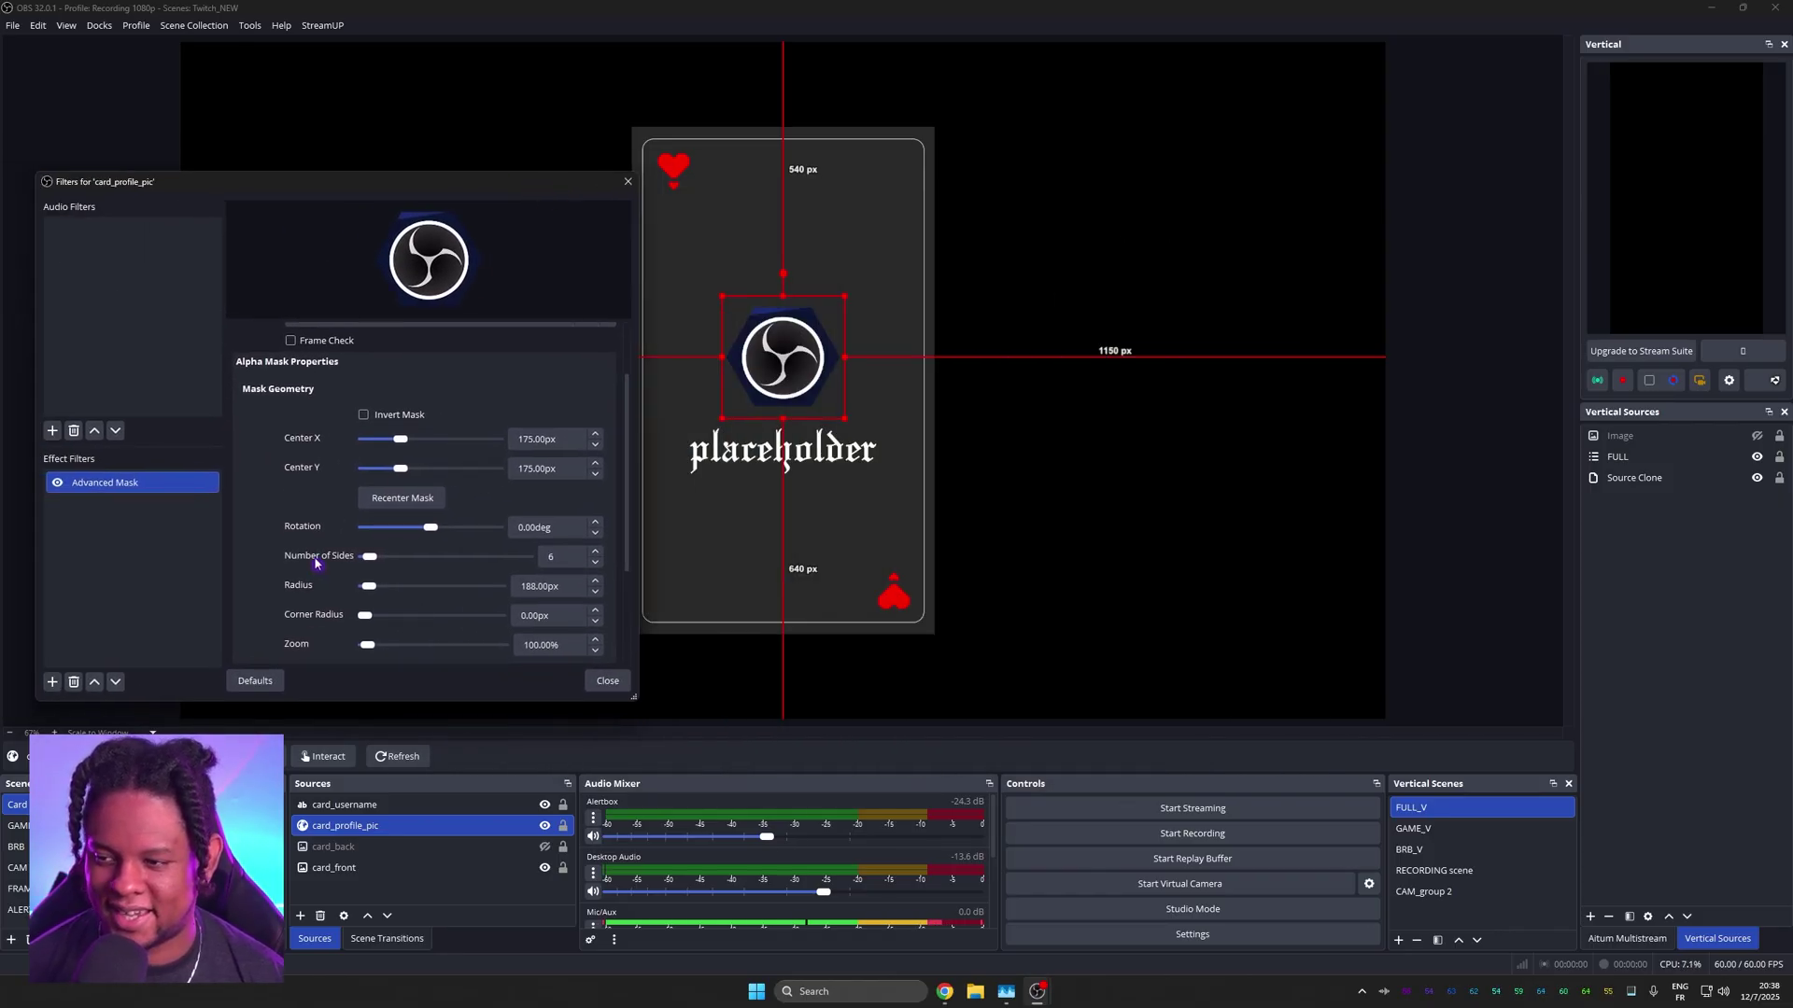
{"action": "left_click", "coordinate": [519, 528]}
{"action": "type", "text": "9"}
Step: Enlarge the profile picture slightly and centre it horizontally on the card
{"action": "key", "text": "Escape"}
{"action": "left_click_drag", "start_coordinate": [722, 296], "coordinate": [703, 269]}
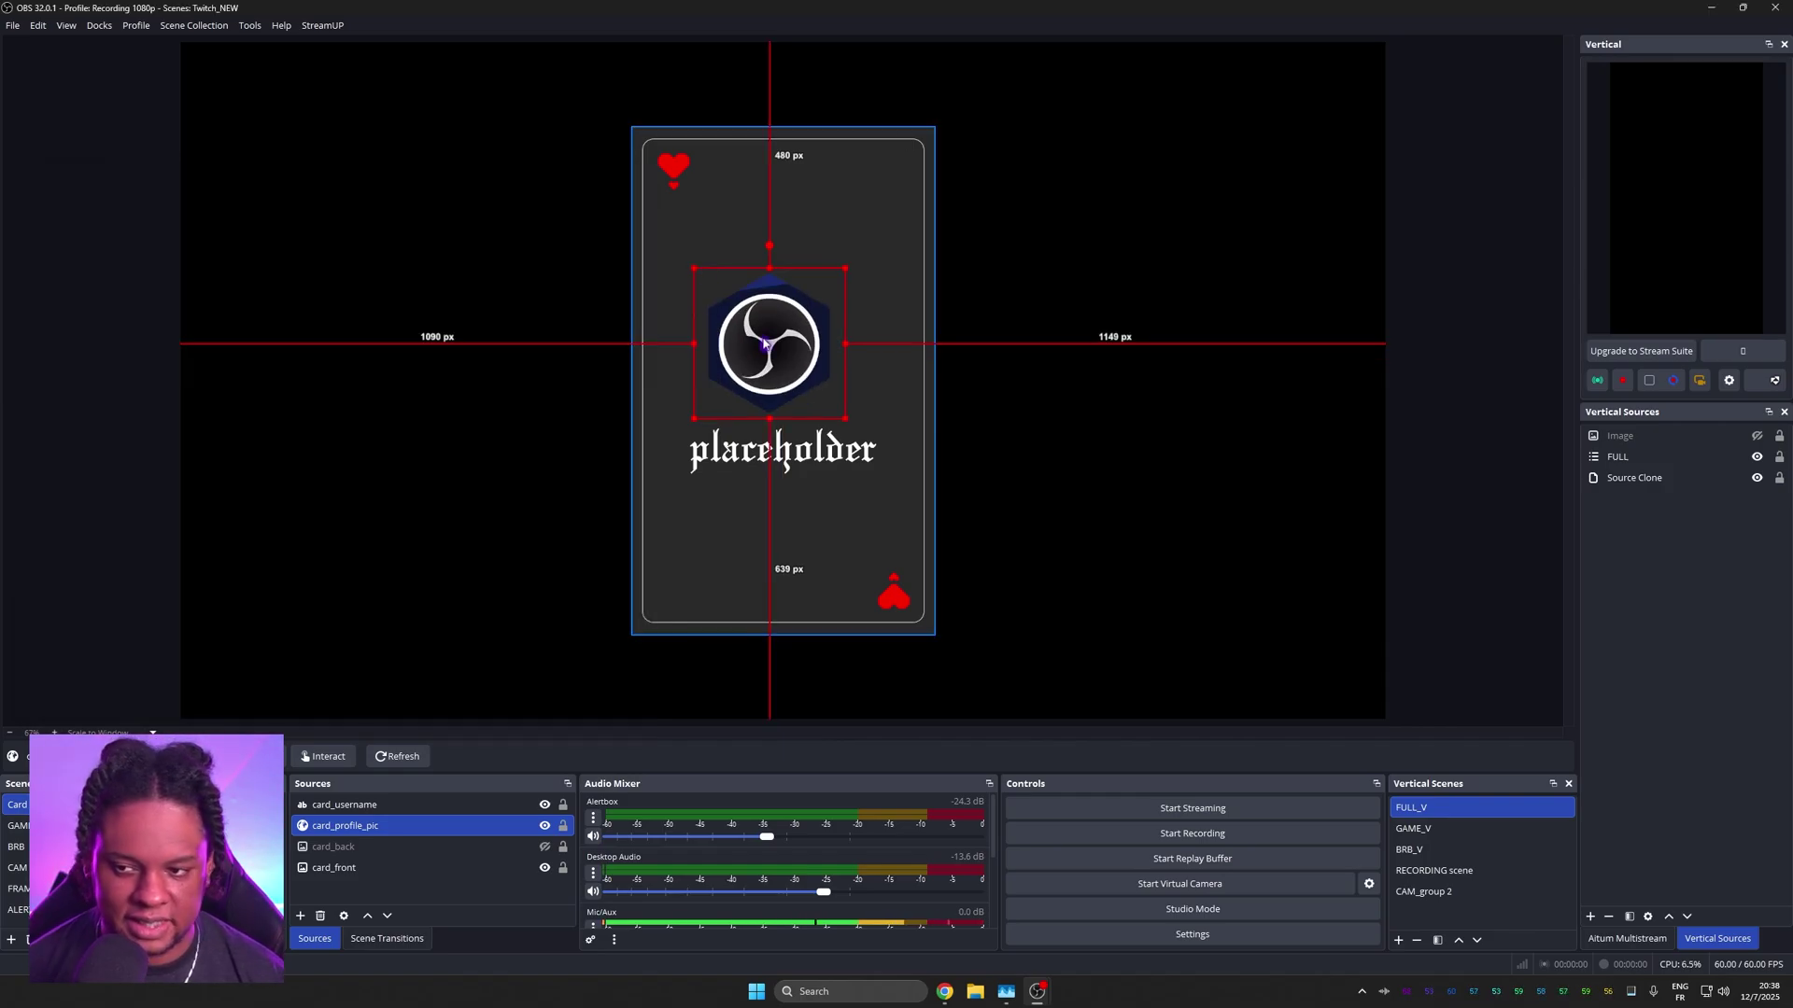
{"action": "left_click_drag", "start_coordinate": [761, 340], "coordinate": [777, 343]}
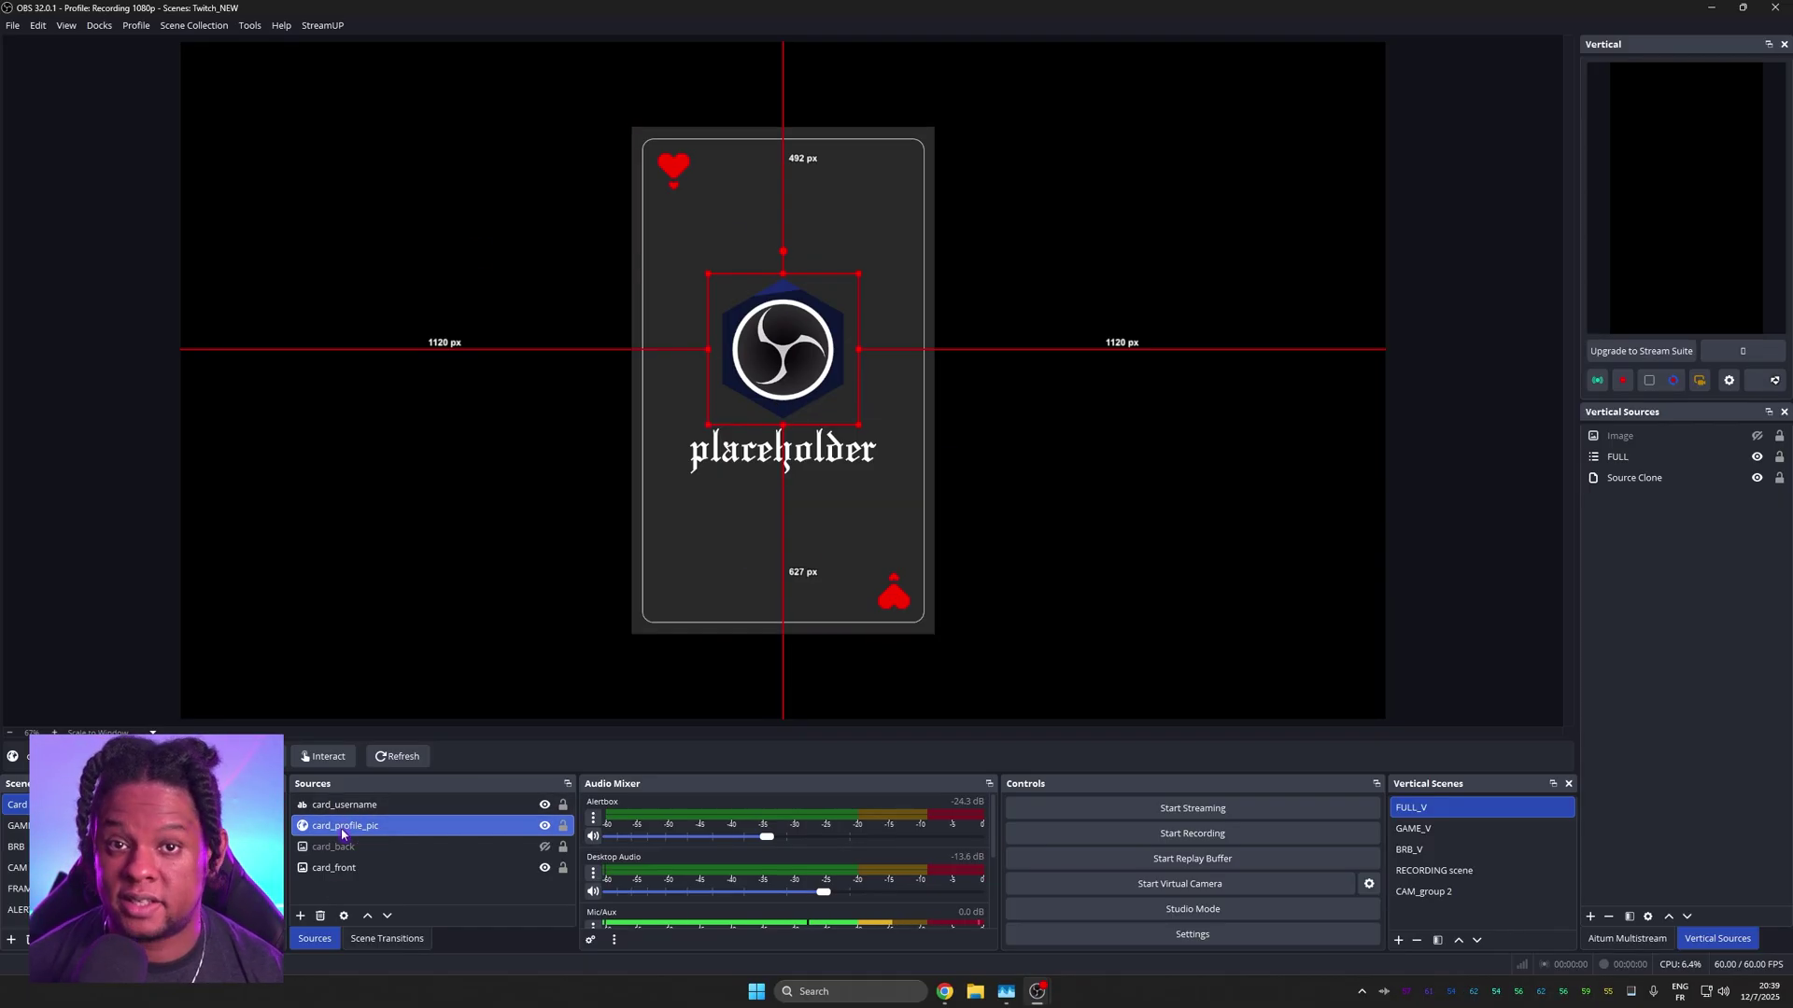
Step: Move card_back to the top and group the other three sources as card_front_group
{"action": "left_click_drag", "start_coordinate": [343, 841], "coordinate": [343, 801]}
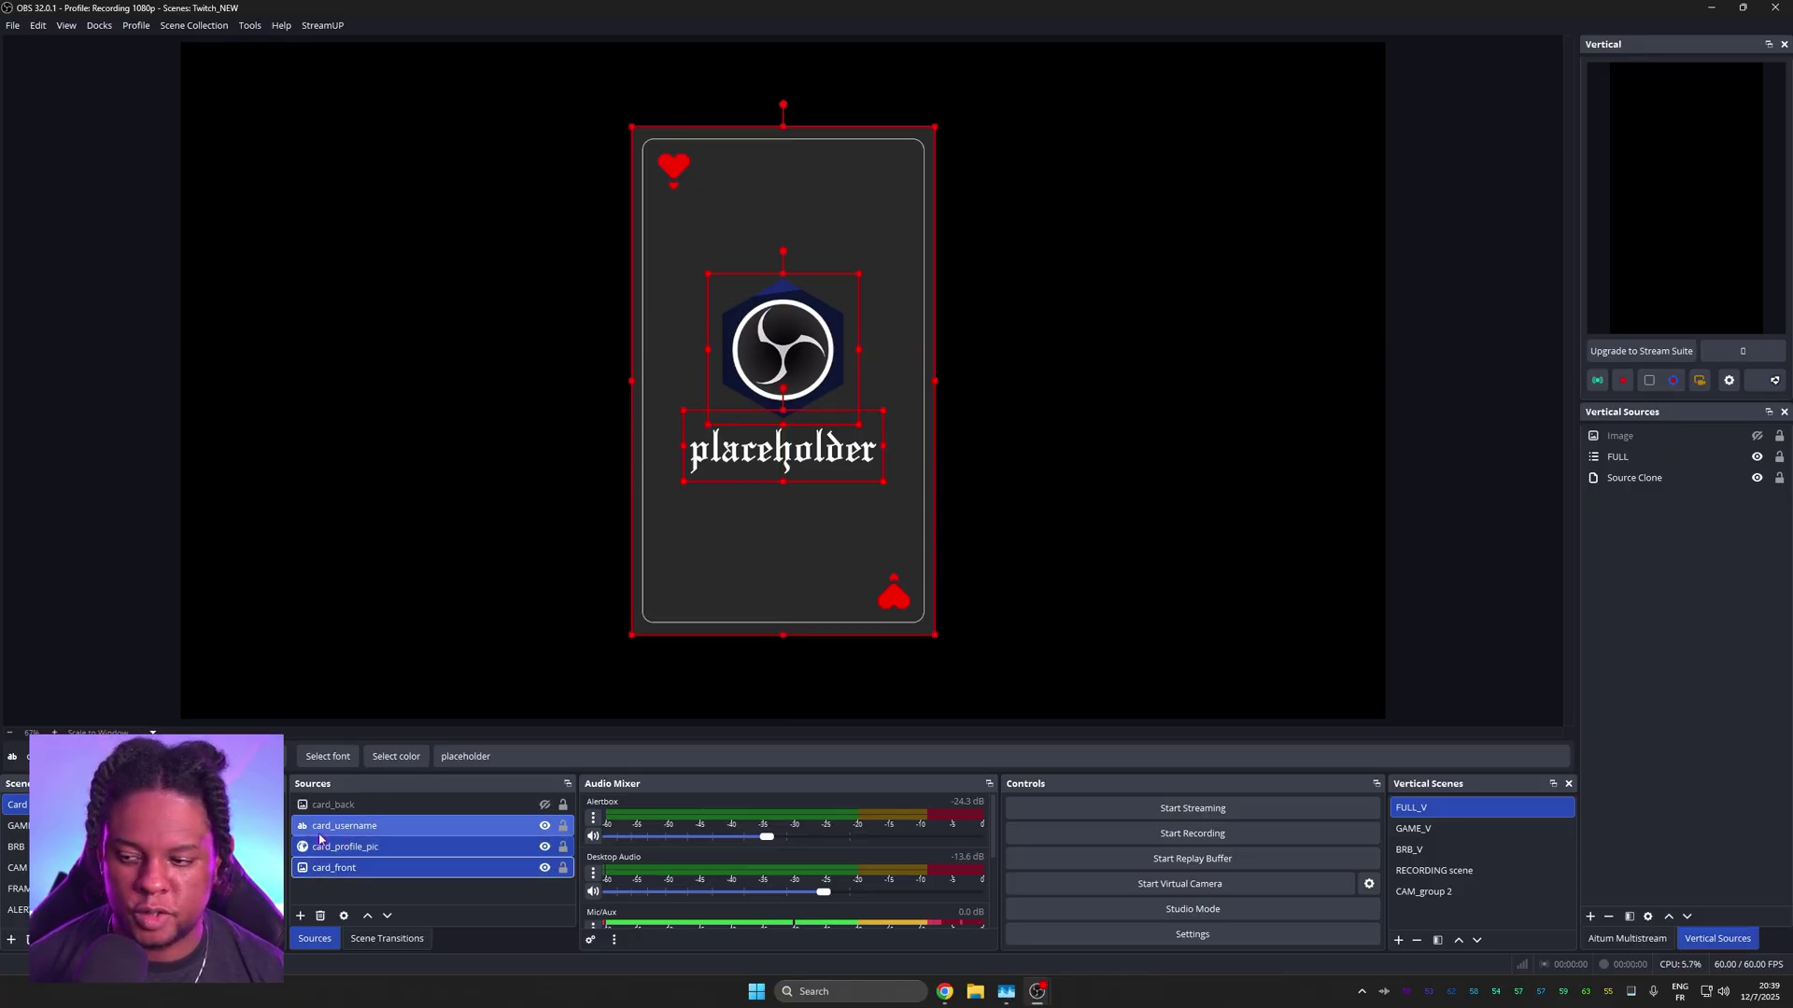
{"action": "right_click", "coordinate": [347, 868]}
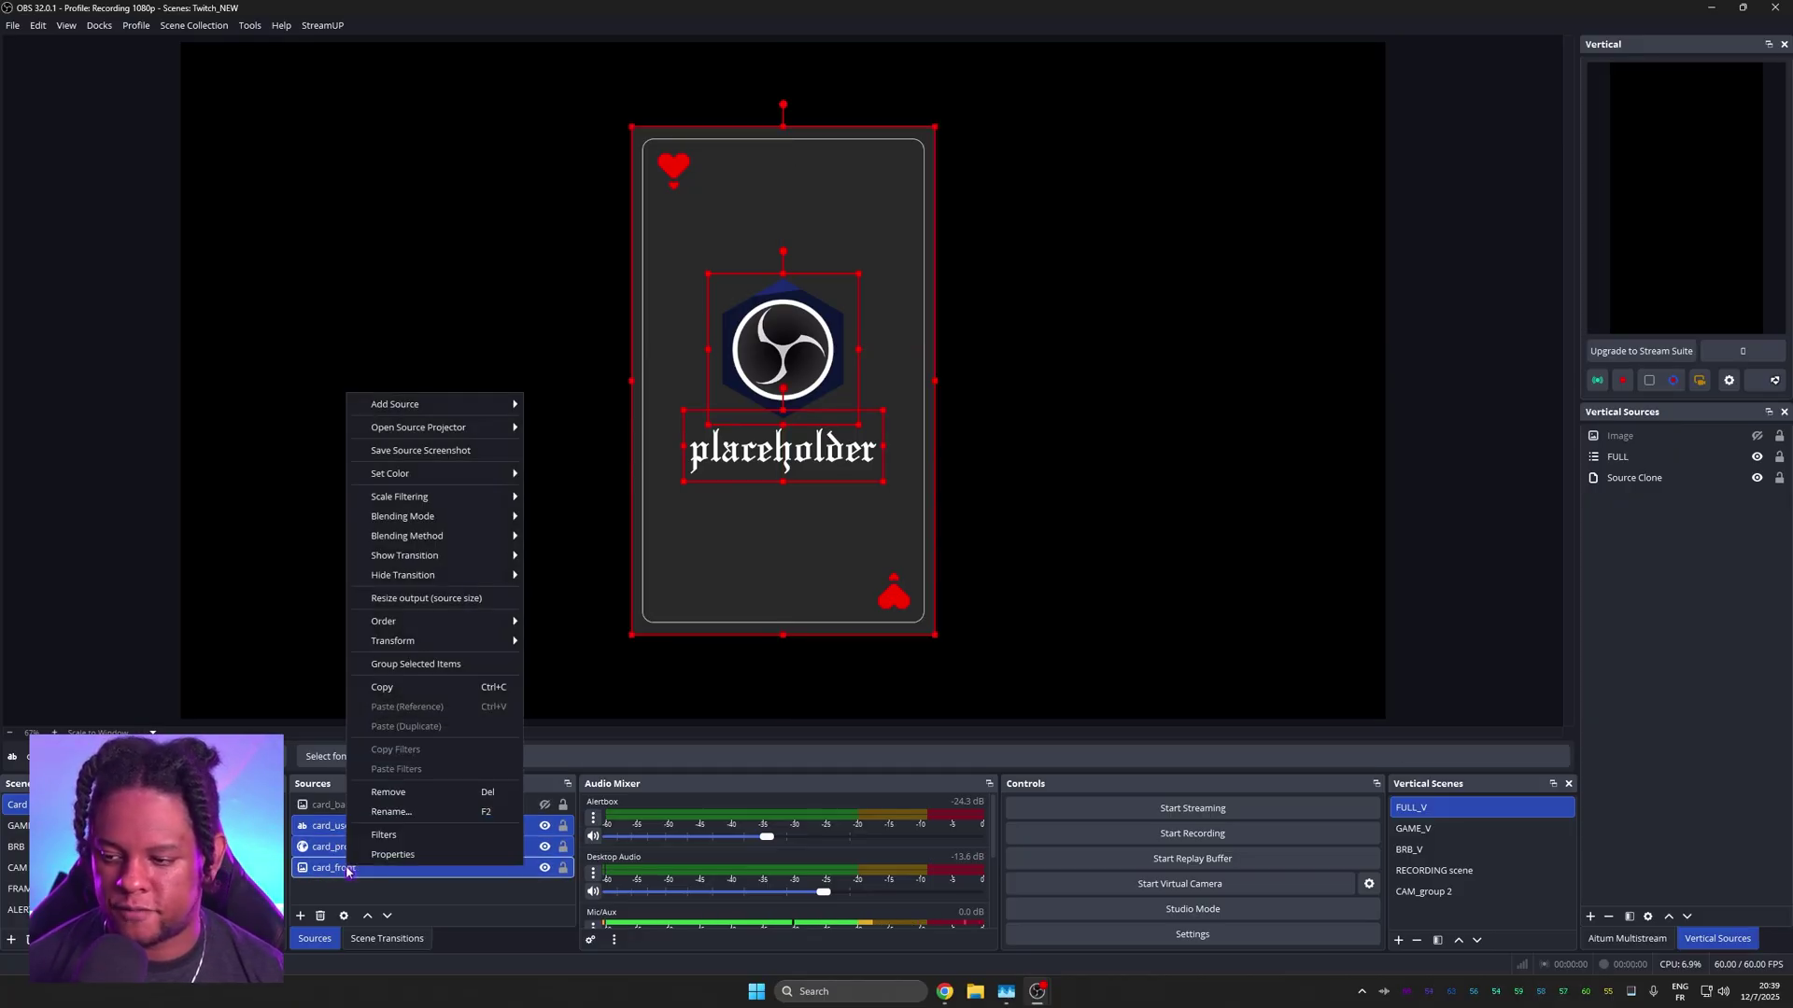
{"action": "left_click", "coordinate": [406, 668]}
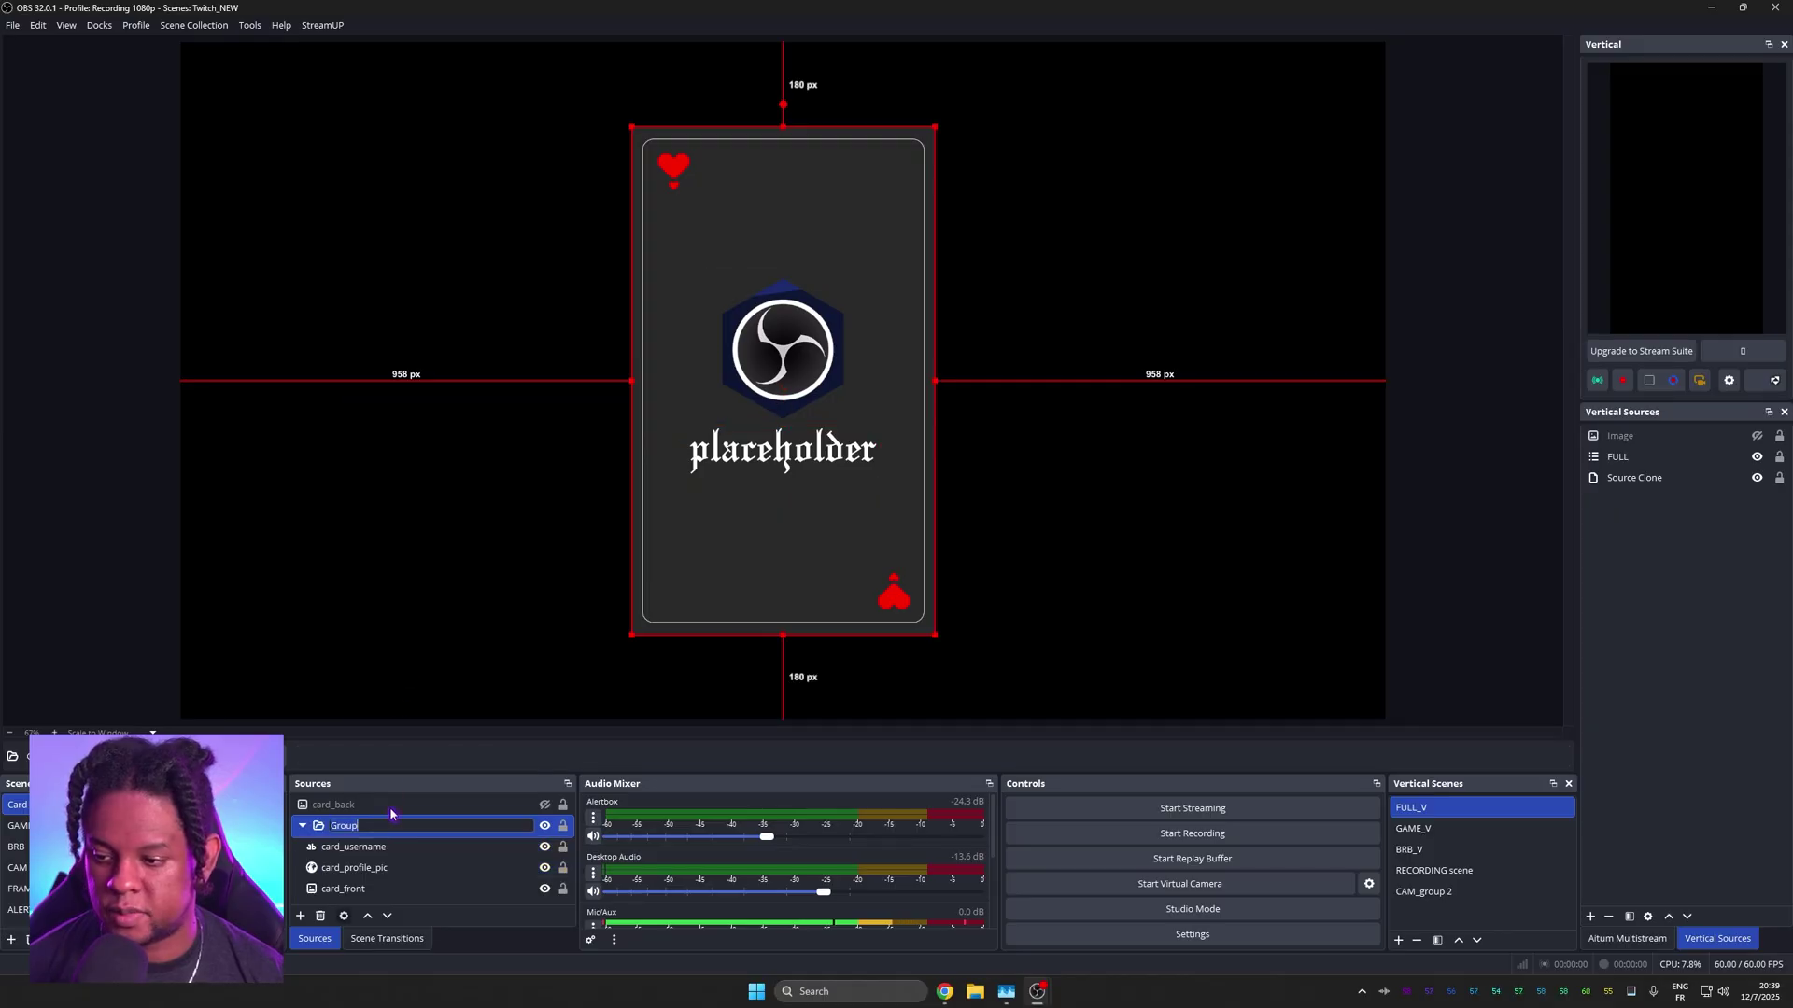
{"action": "type", "text": "card_front_group"}
{"action": "key", "text": "Return"}
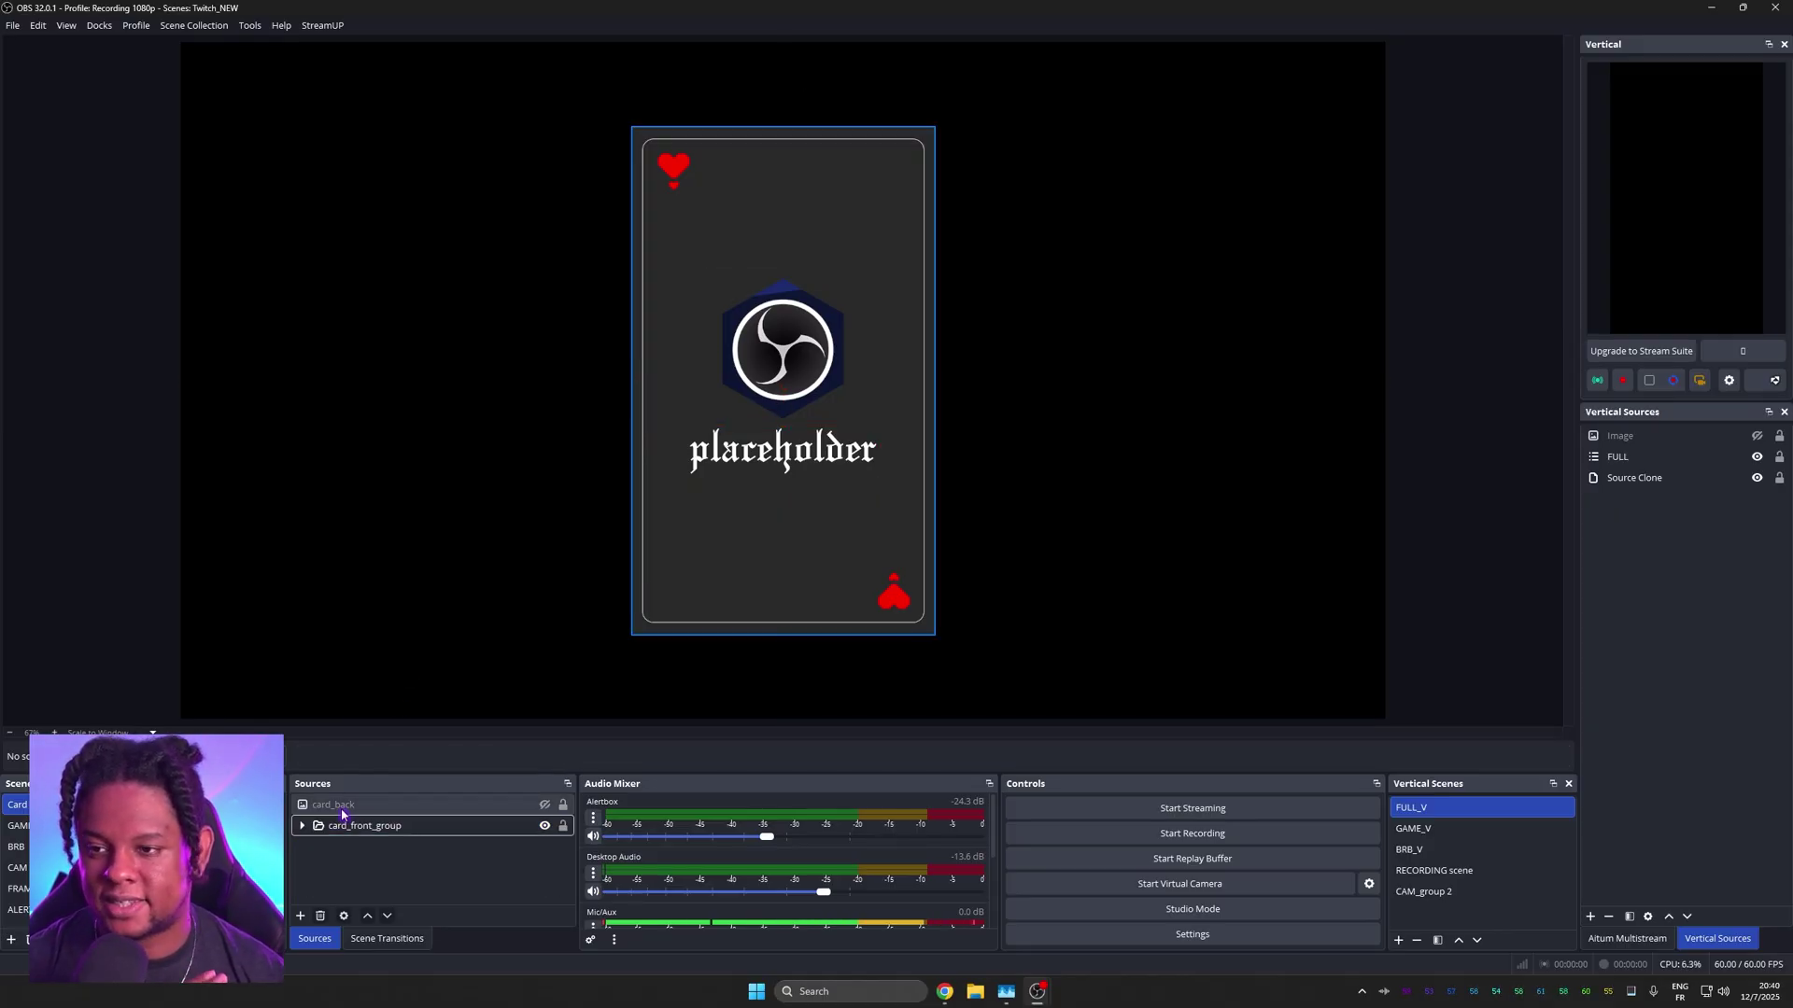
Step: Copy card_back's filters onto card_front_group and hide card_back
{"action": "left_click", "coordinate": [428, 810]}
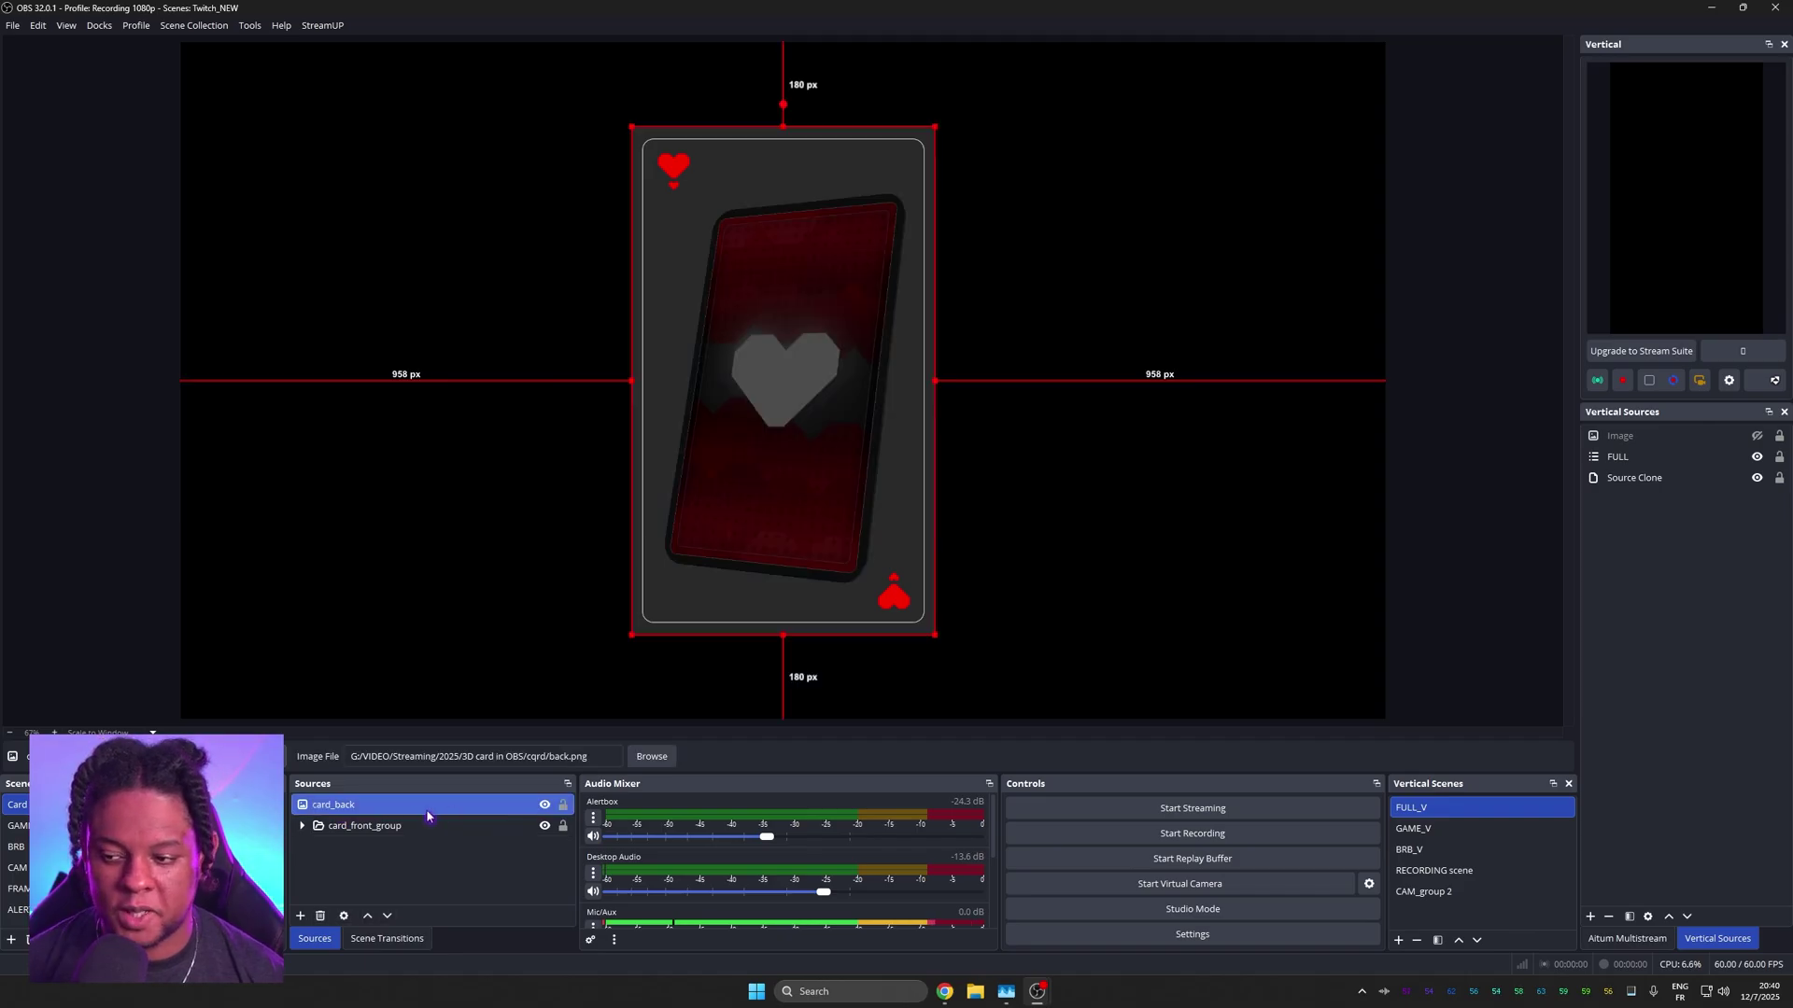
{"action": "right_click", "coordinate": [338, 809]}
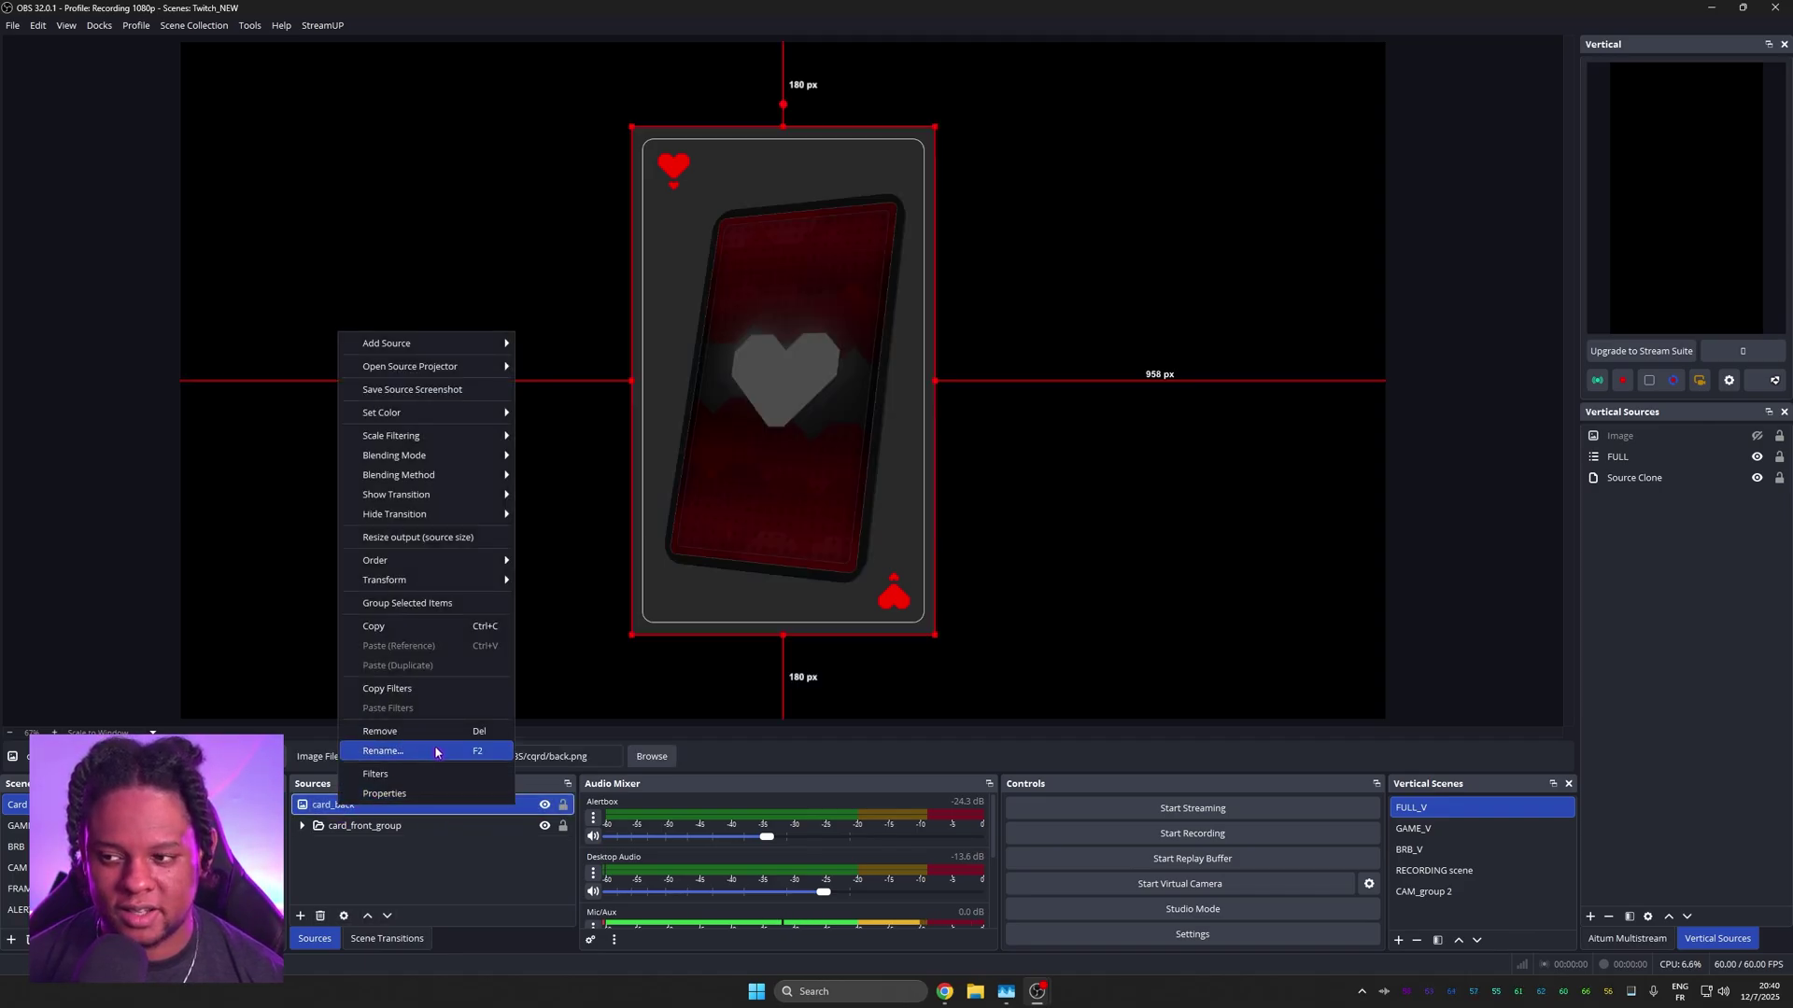
{"action": "left_click", "coordinate": [415, 695]}
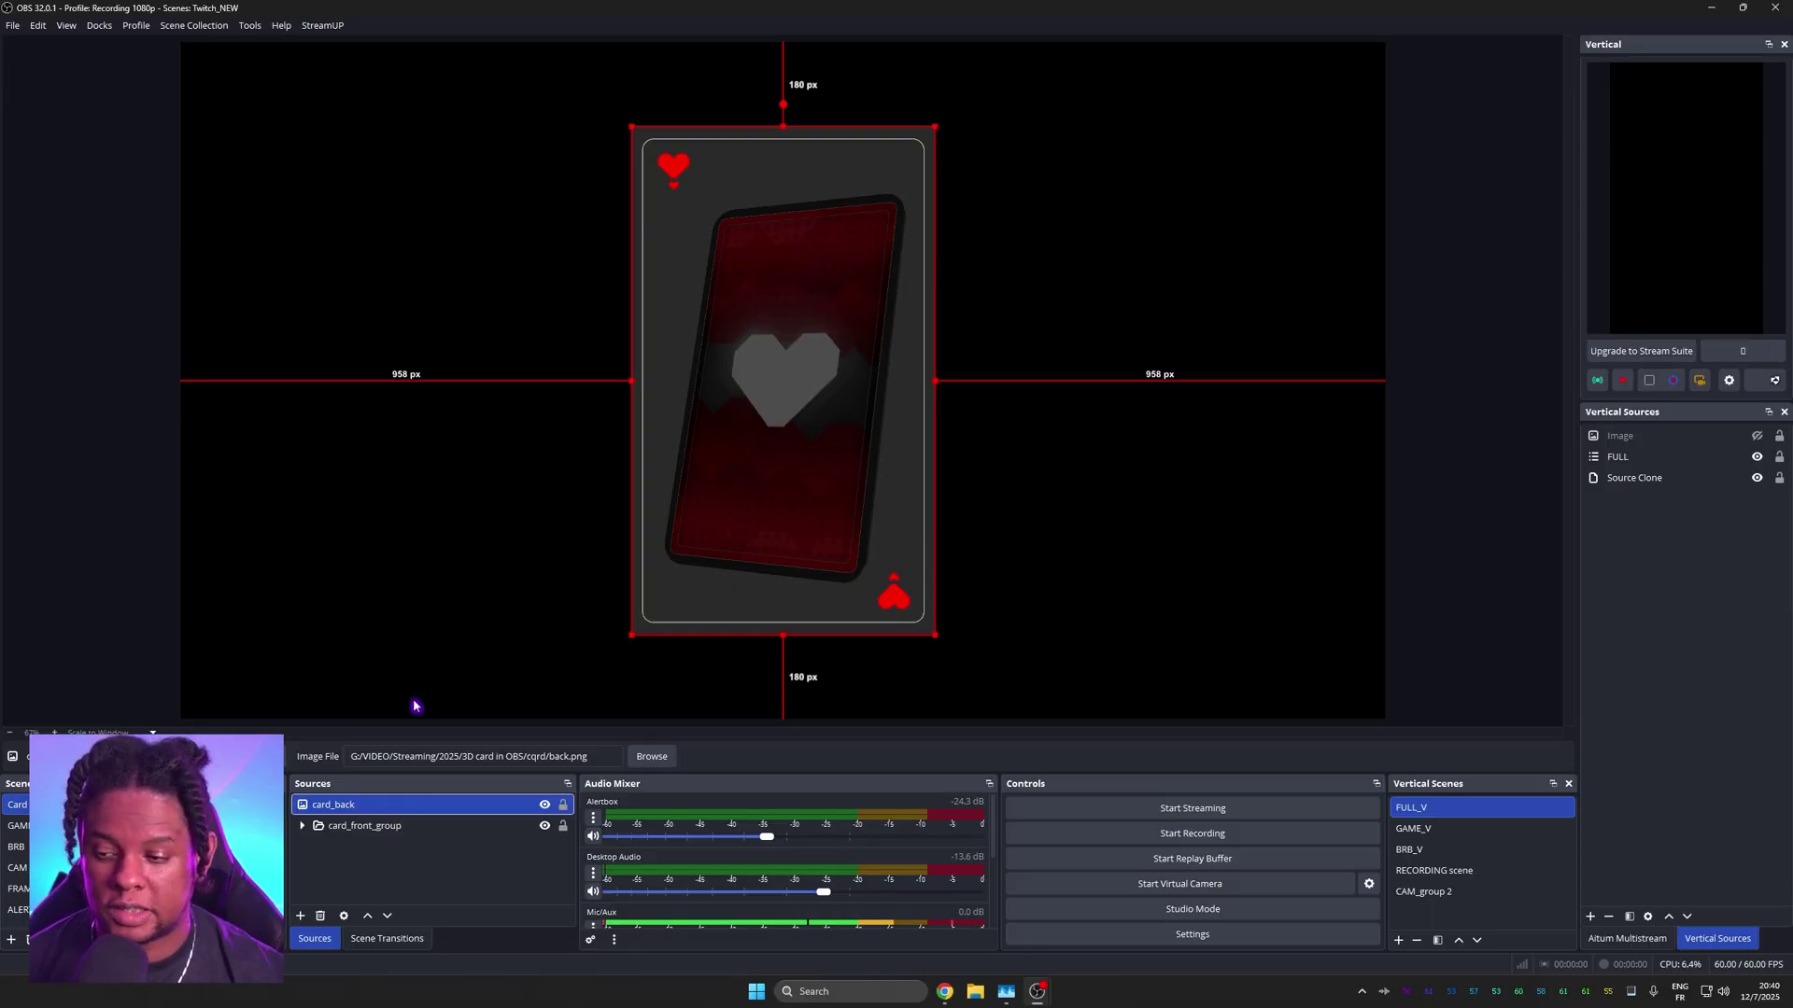
{"action": "left_click", "coordinate": [382, 826]}
{"action": "right_click", "coordinate": [382, 825]}
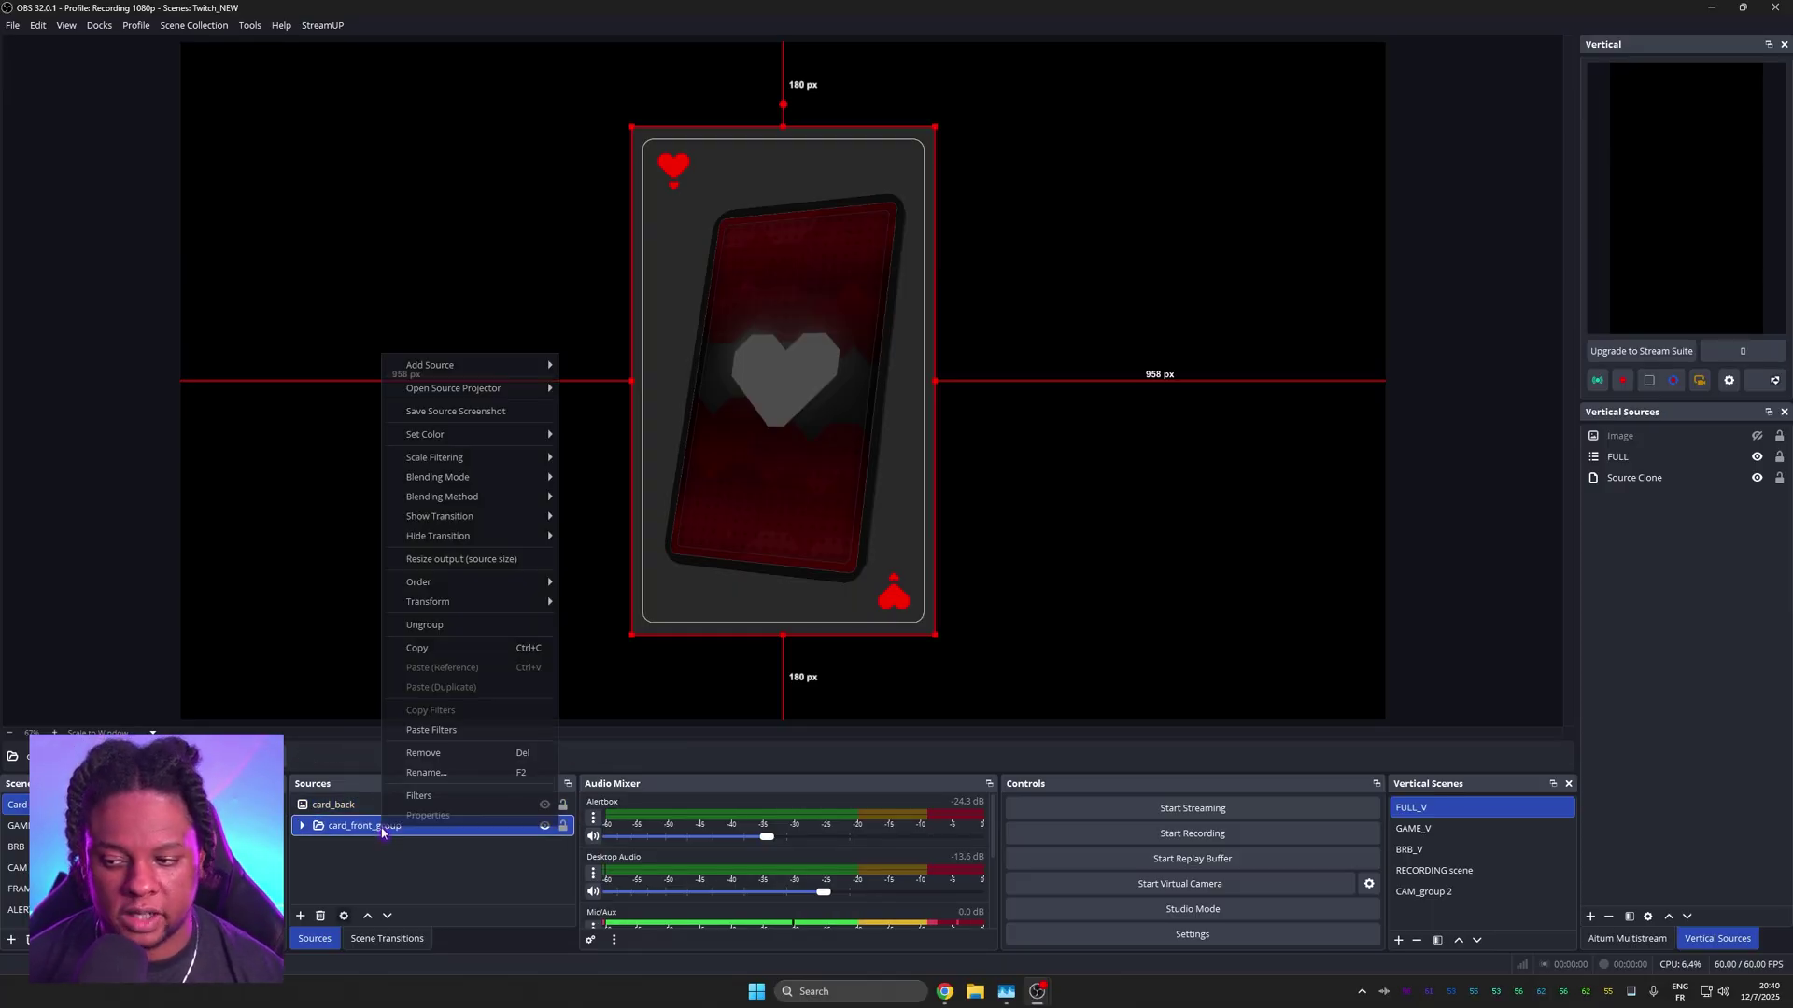
{"action": "left_click", "coordinate": [446, 732]}
{"action": "left_click", "coordinate": [544, 805]}
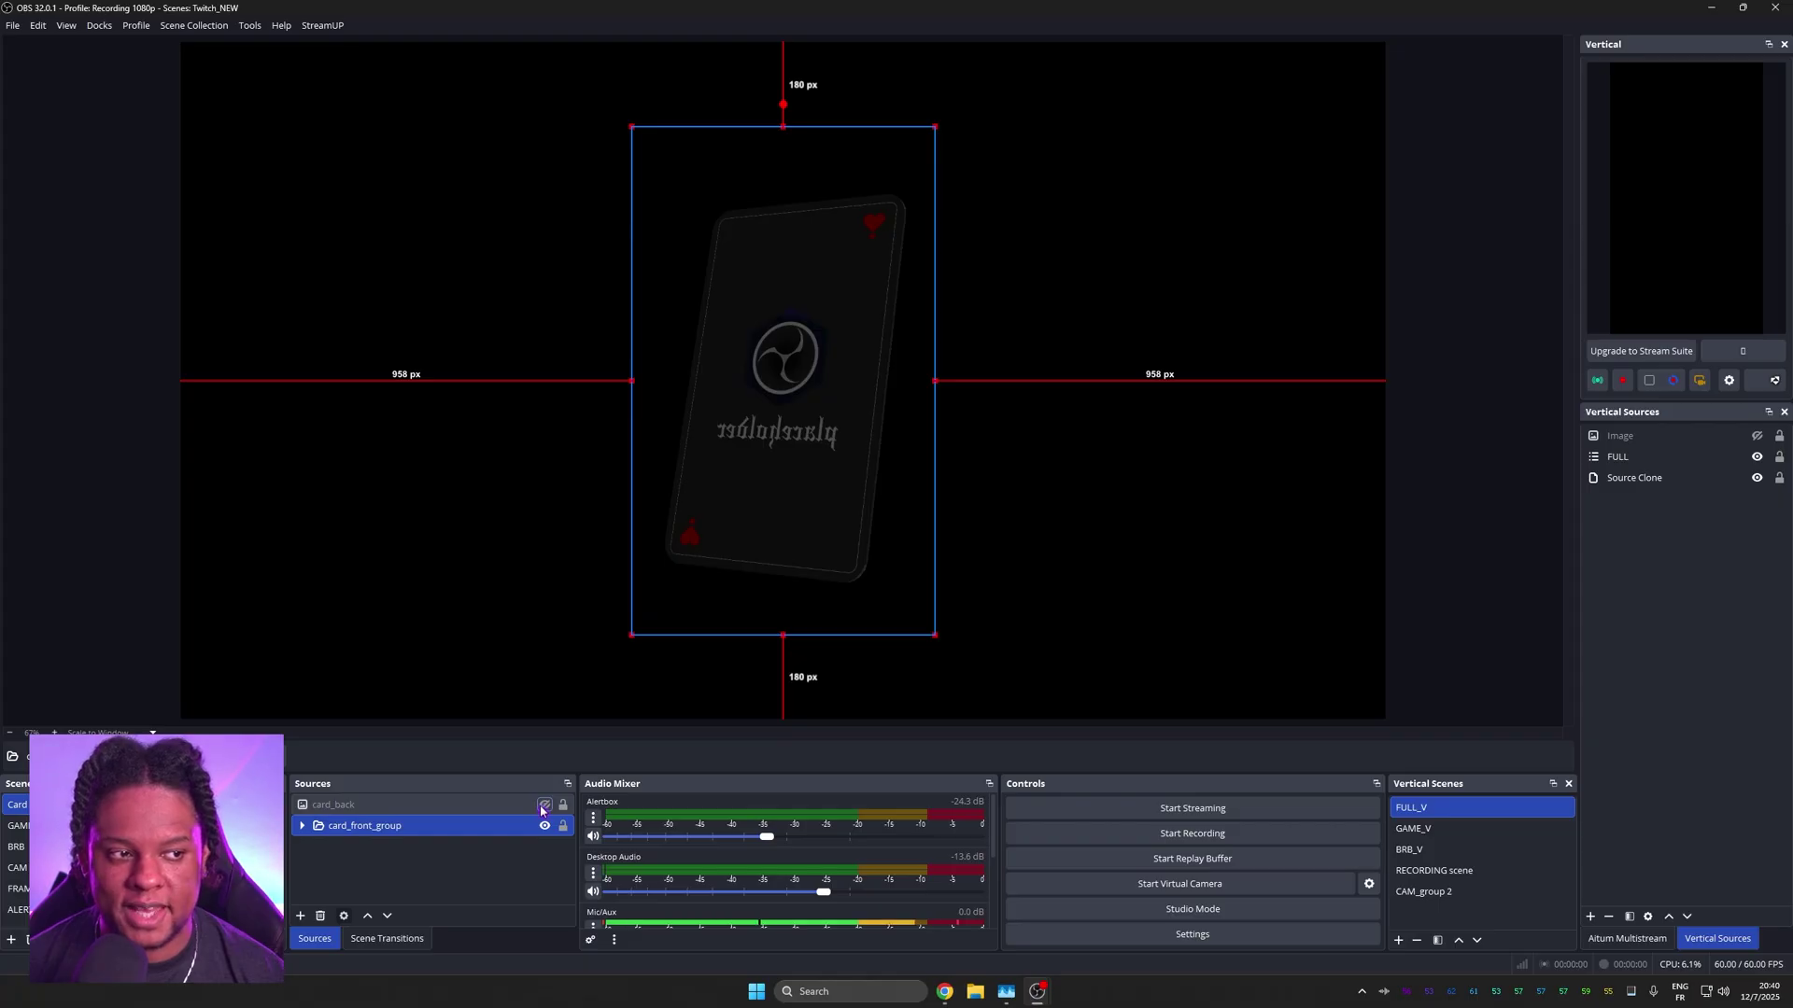
Step: Briefly show the card back, then drag the Tilt (Y) slider to turn the card front forward
{"action": "left_click", "coordinate": [544, 805]}
{"action": "left_click", "coordinate": [543, 806]}
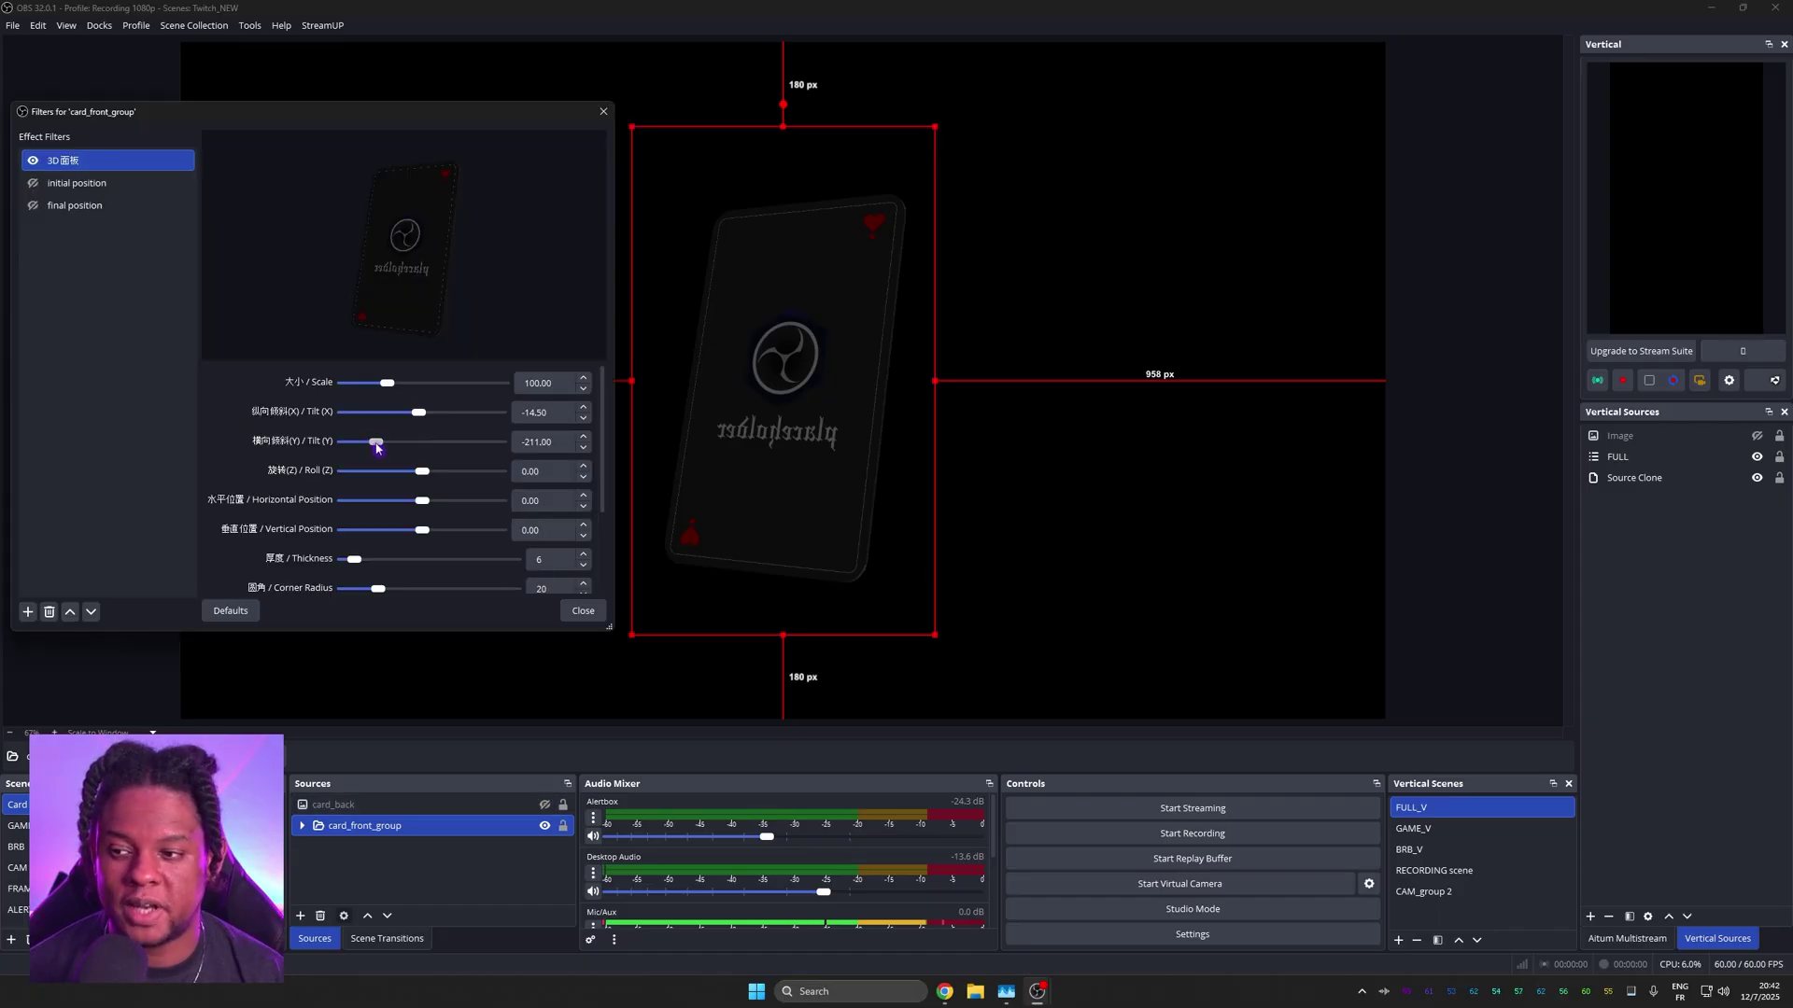
{"action": "left_click_drag", "start_coordinate": [376, 446], "coordinate": [456, 441]}
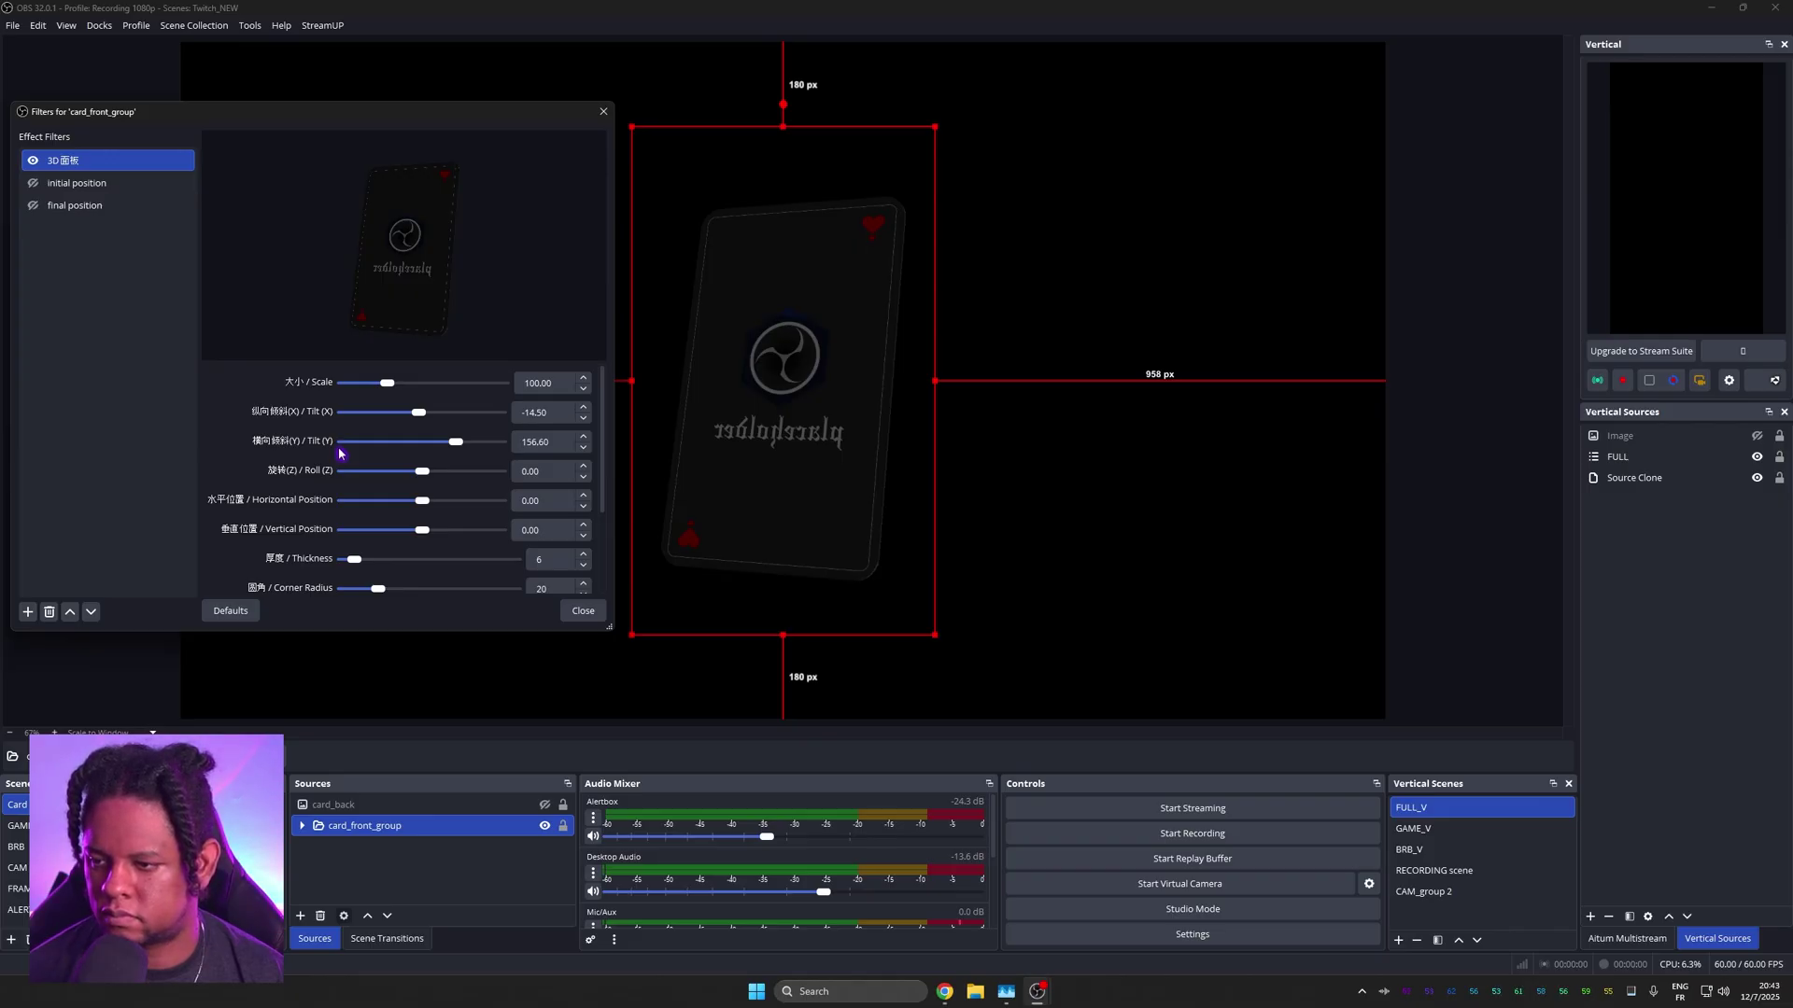
Step: Preview the final position flip, set the card's Y tilt to 134, and review that filter's settings
{"action": "left_click", "coordinate": [33, 207]}
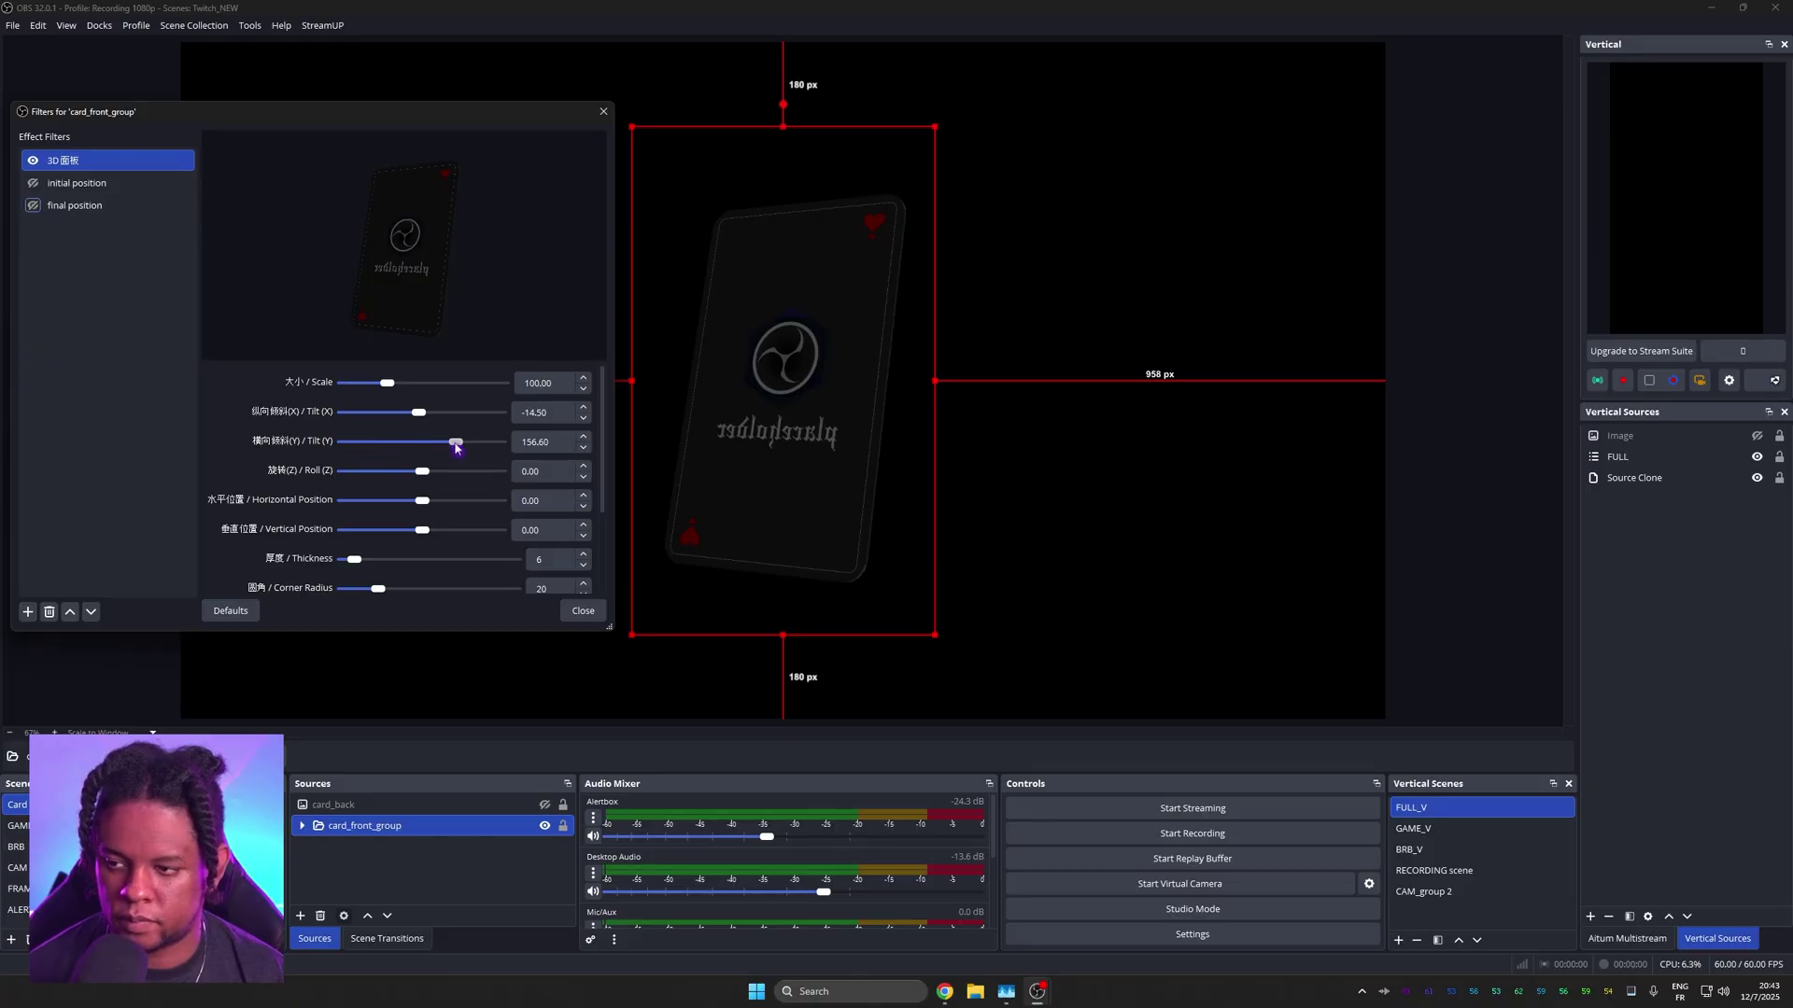
{"action": "left_click_drag", "start_coordinate": [456, 447], "coordinate": [450, 447]}
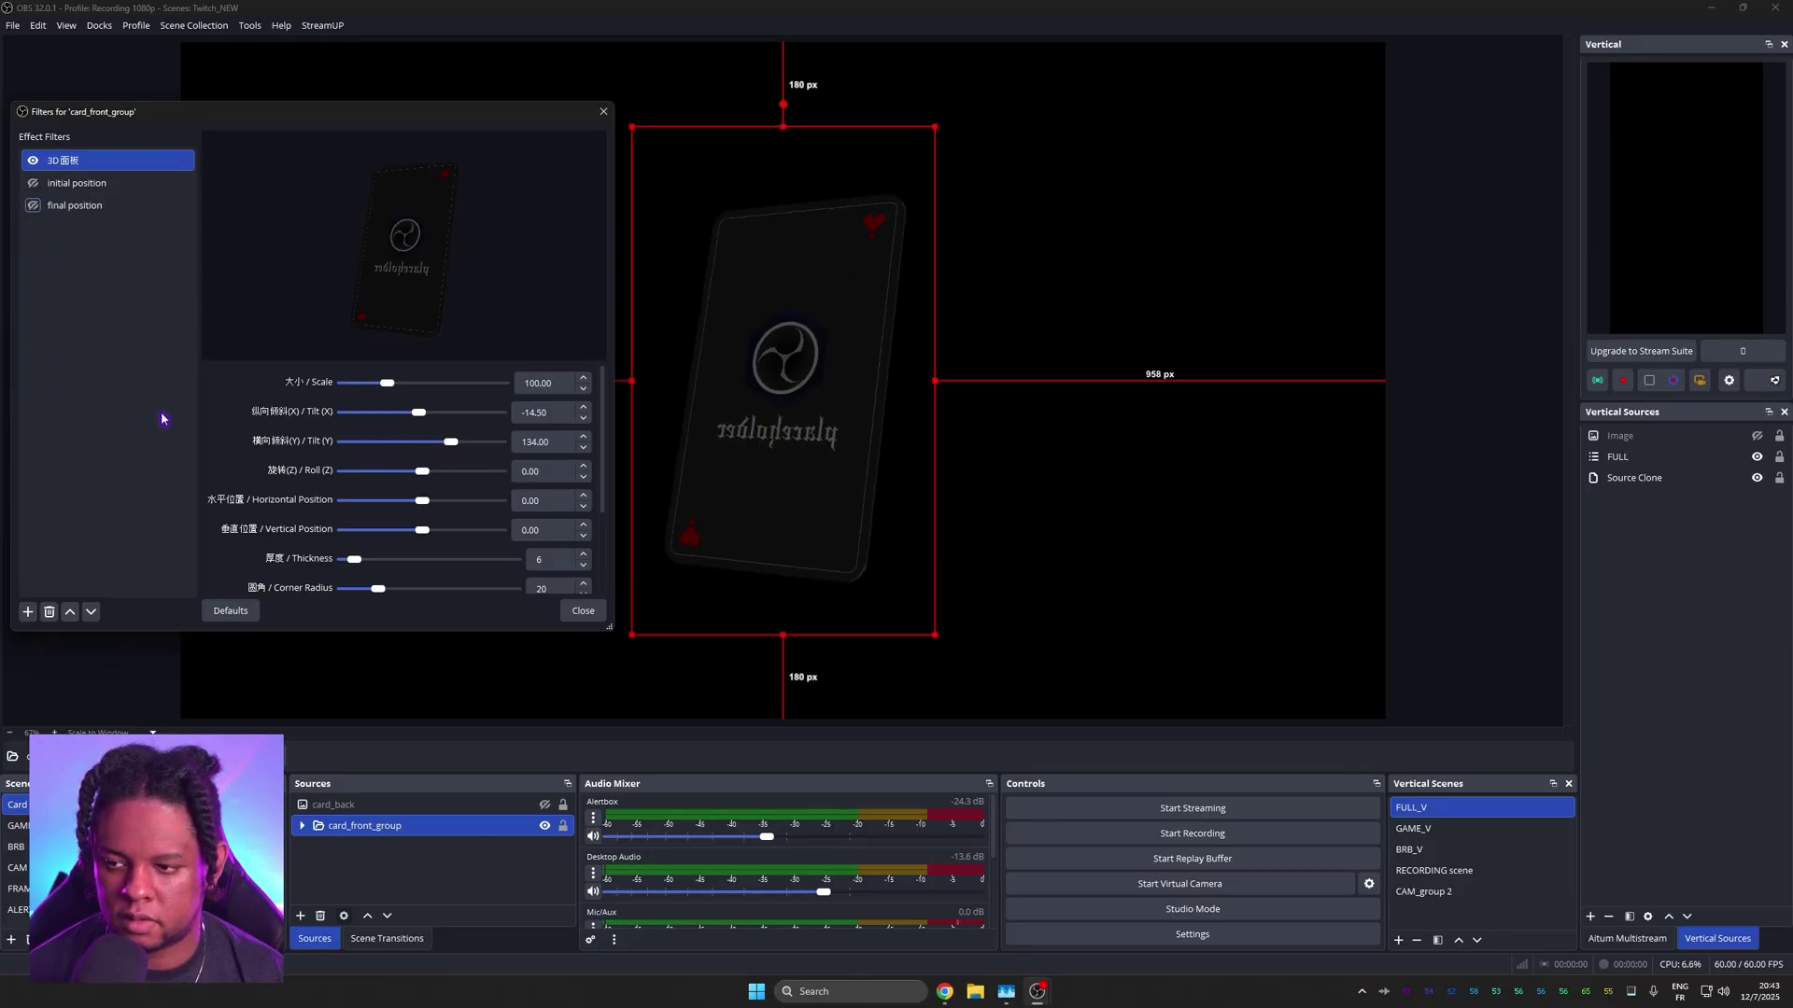
{"action": "left_click", "coordinate": [72, 209]}
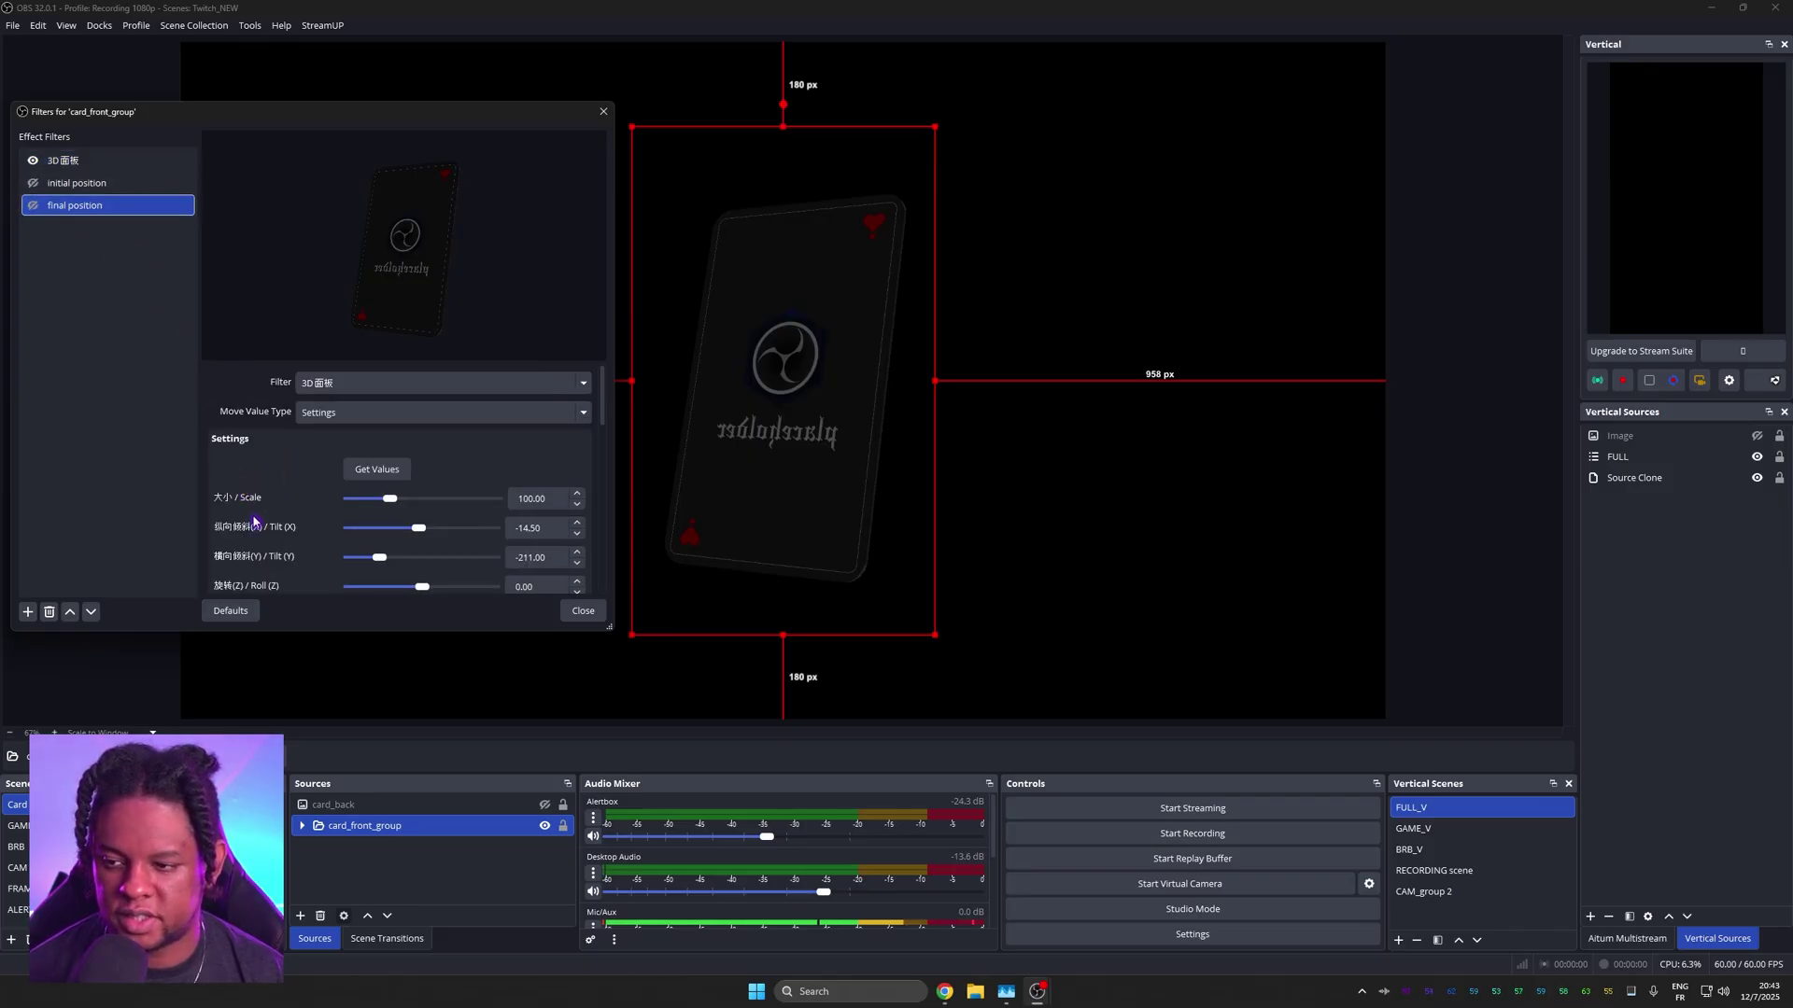
{"action": "scroll", "coordinate": [266, 515], "scroll_direction": "down", "scroll_amount": 1}
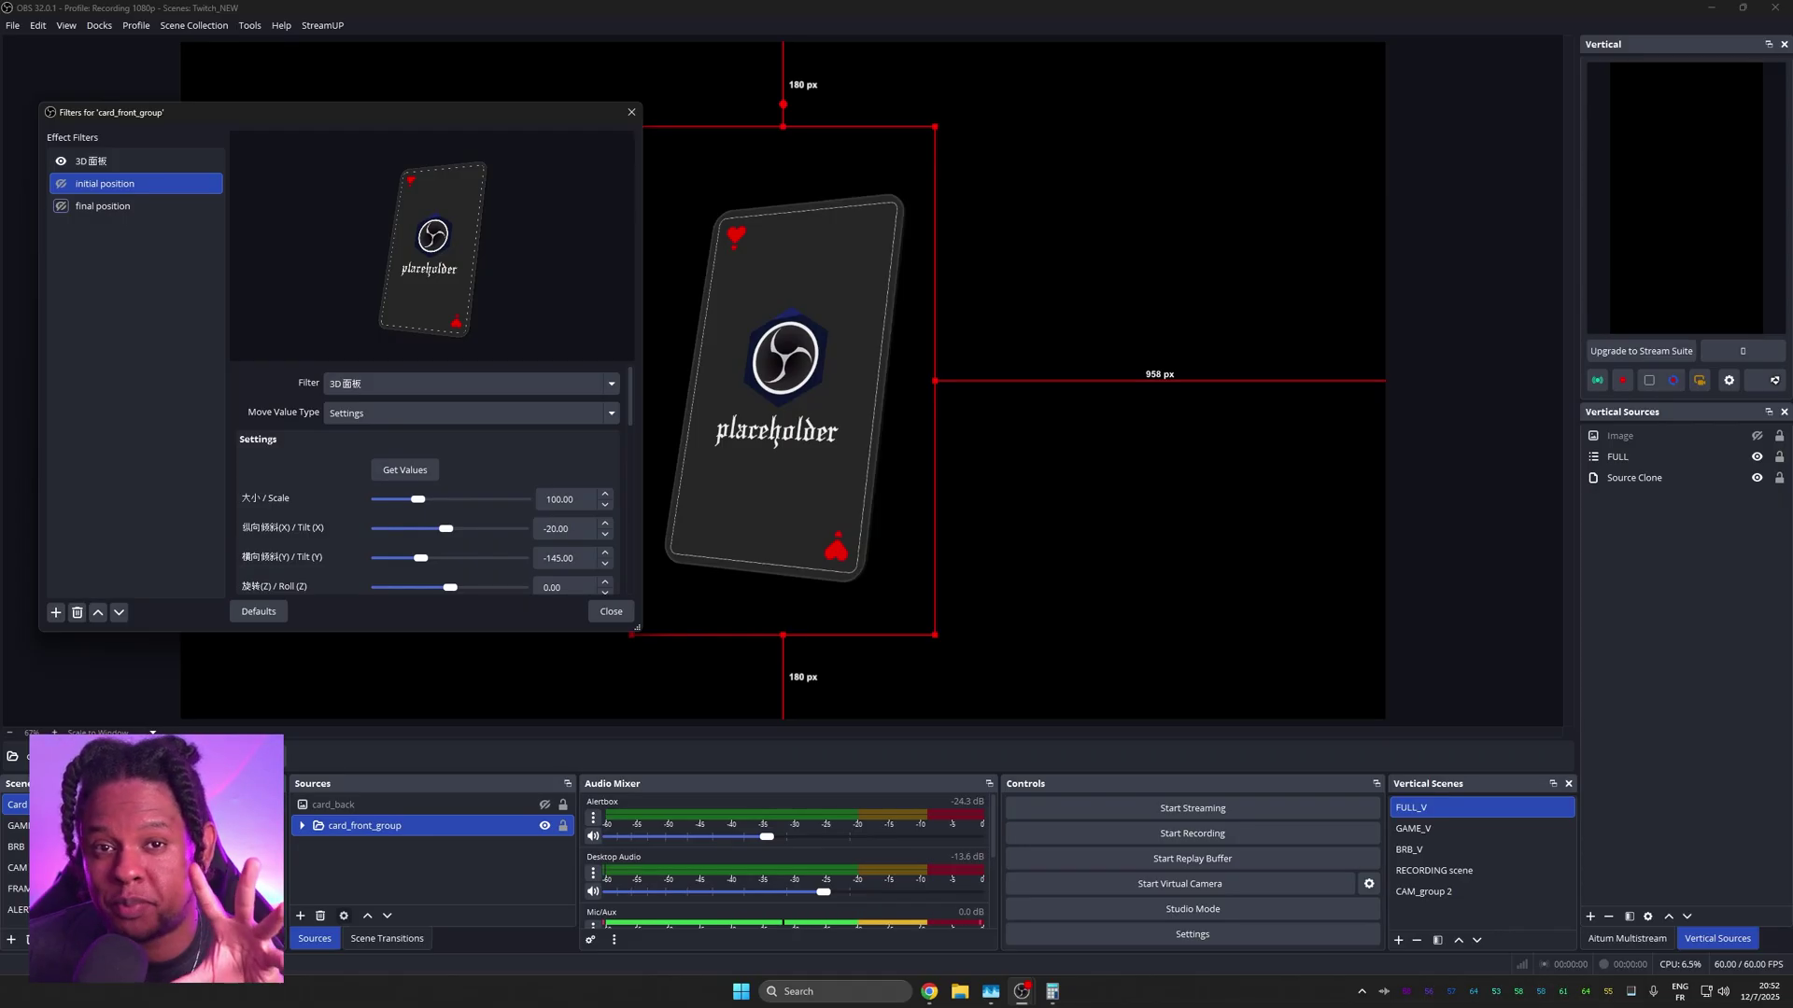
Step: Move the card front to the left on the canvas and show the red card back beside it
{"action": "key", "text": "Escape"}
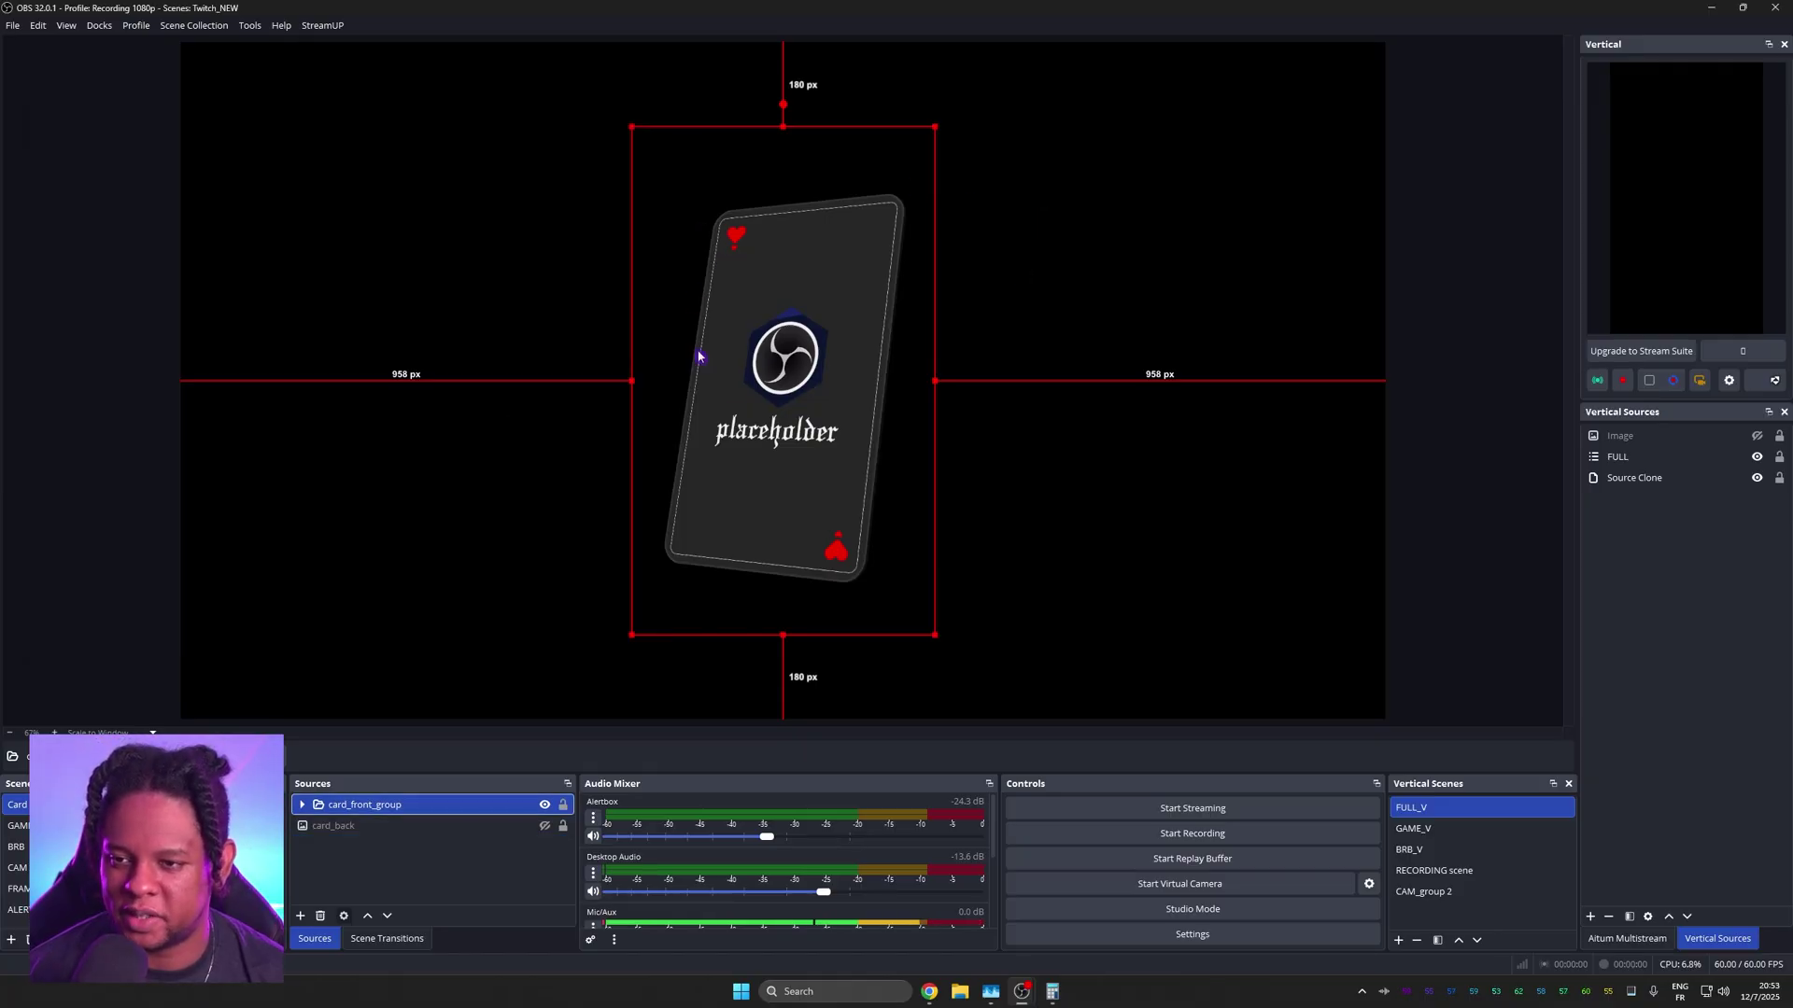
{"action": "left_click_drag", "start_coordinate": [852, 380], "coordinate": [637, 376]}
{"action": "left_click", "coordinate": [544, 827]}
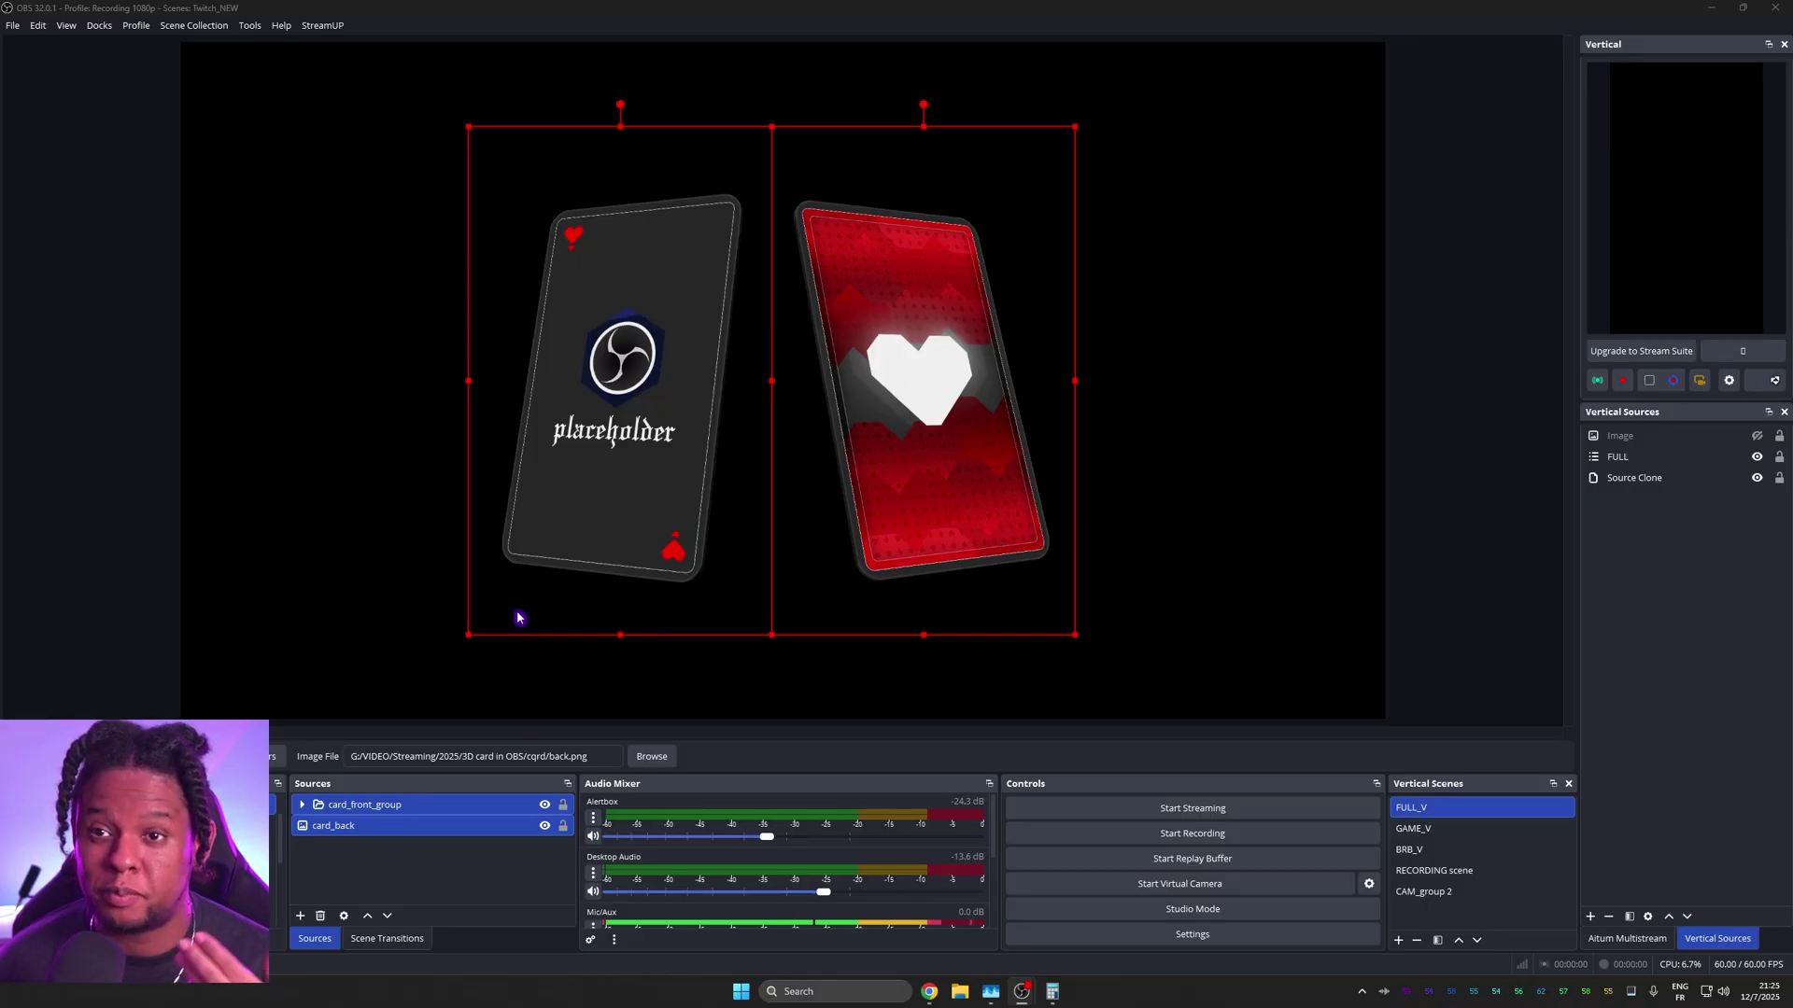
Step: Open card_back's Filters window and move it aside
{"action": "left_click", "coordinate": [505, 672]}
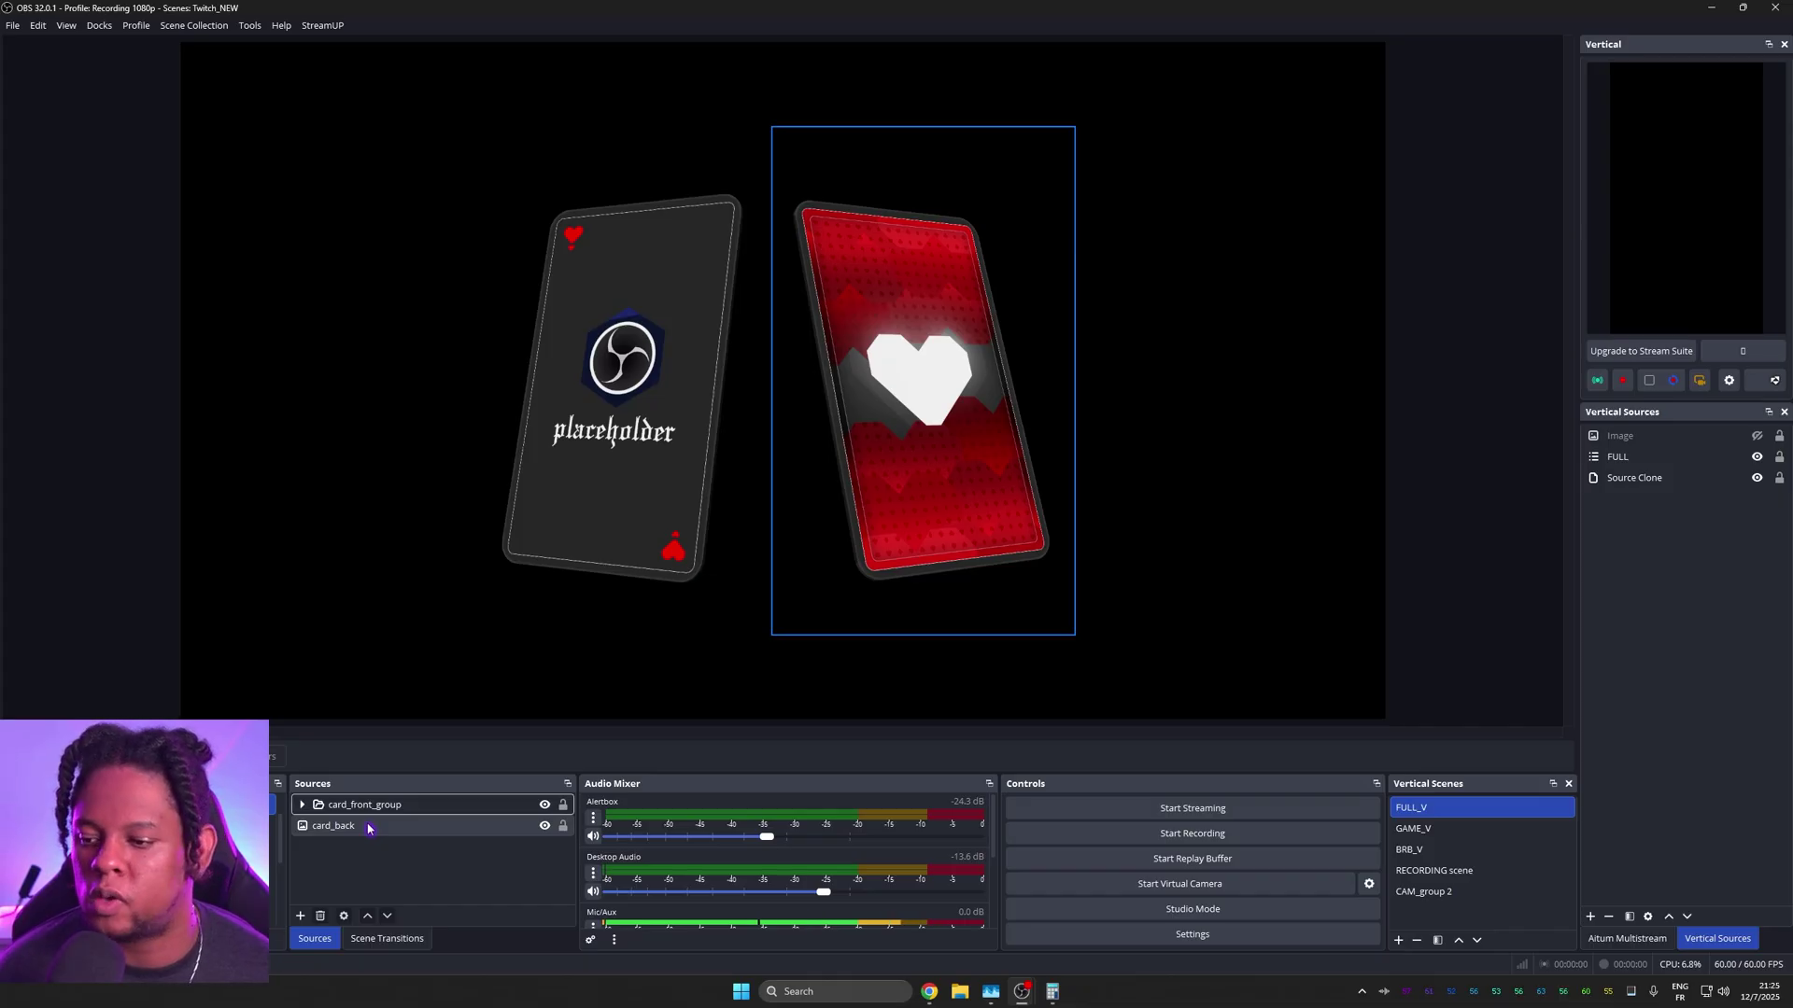
{"action": "double_click", "coordinate": [333, 826]}
{"action": "left_click_drag", "start_coordinate": [845, 198], "coordinate": [1655, 142]}
Step: Add a Move Action filter 'trigger' to card_back with Filter Enable on card_back's final position
{"action": "left_click", "coordinate": [1151, 637]}
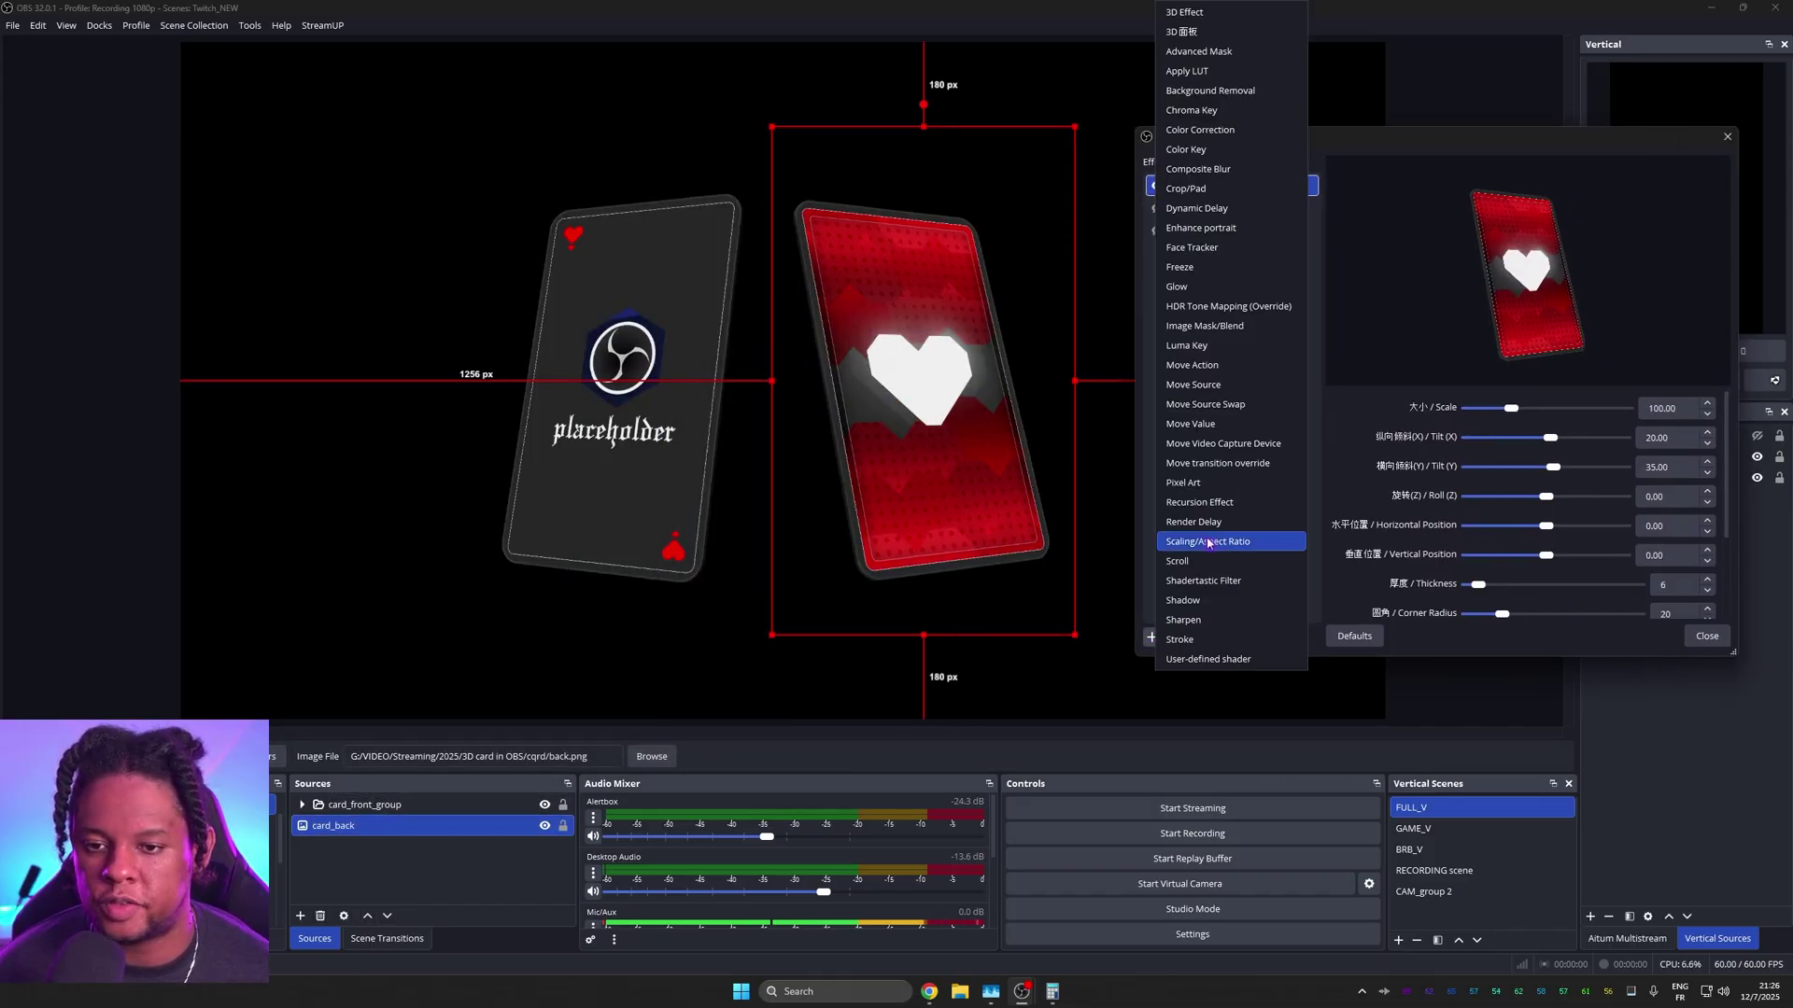
{"action": "left_click", "coordinate": [1210, 368]}
{"action": "type", "text": "trigger"}
{"action": "key", "text": "Return"}
{"action": "left_click", "coordinate": [1587, 435]}
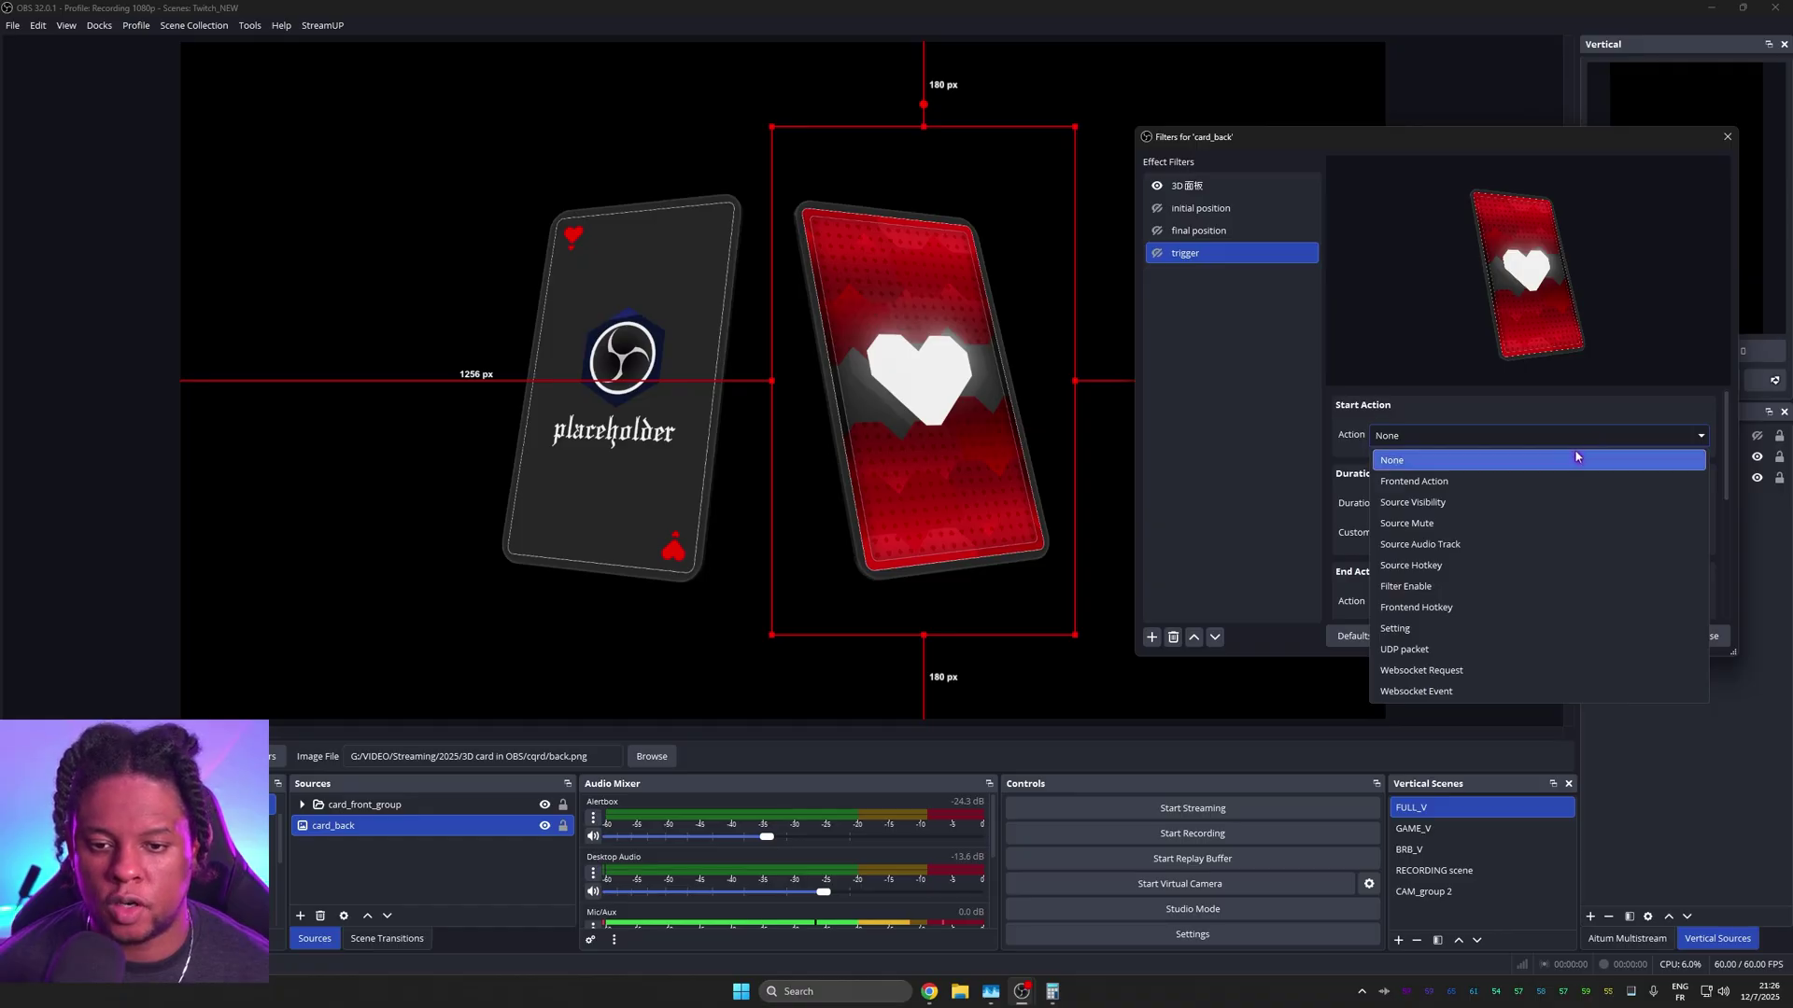
{"action": "left_click", "coordinate": [1463, 588]}
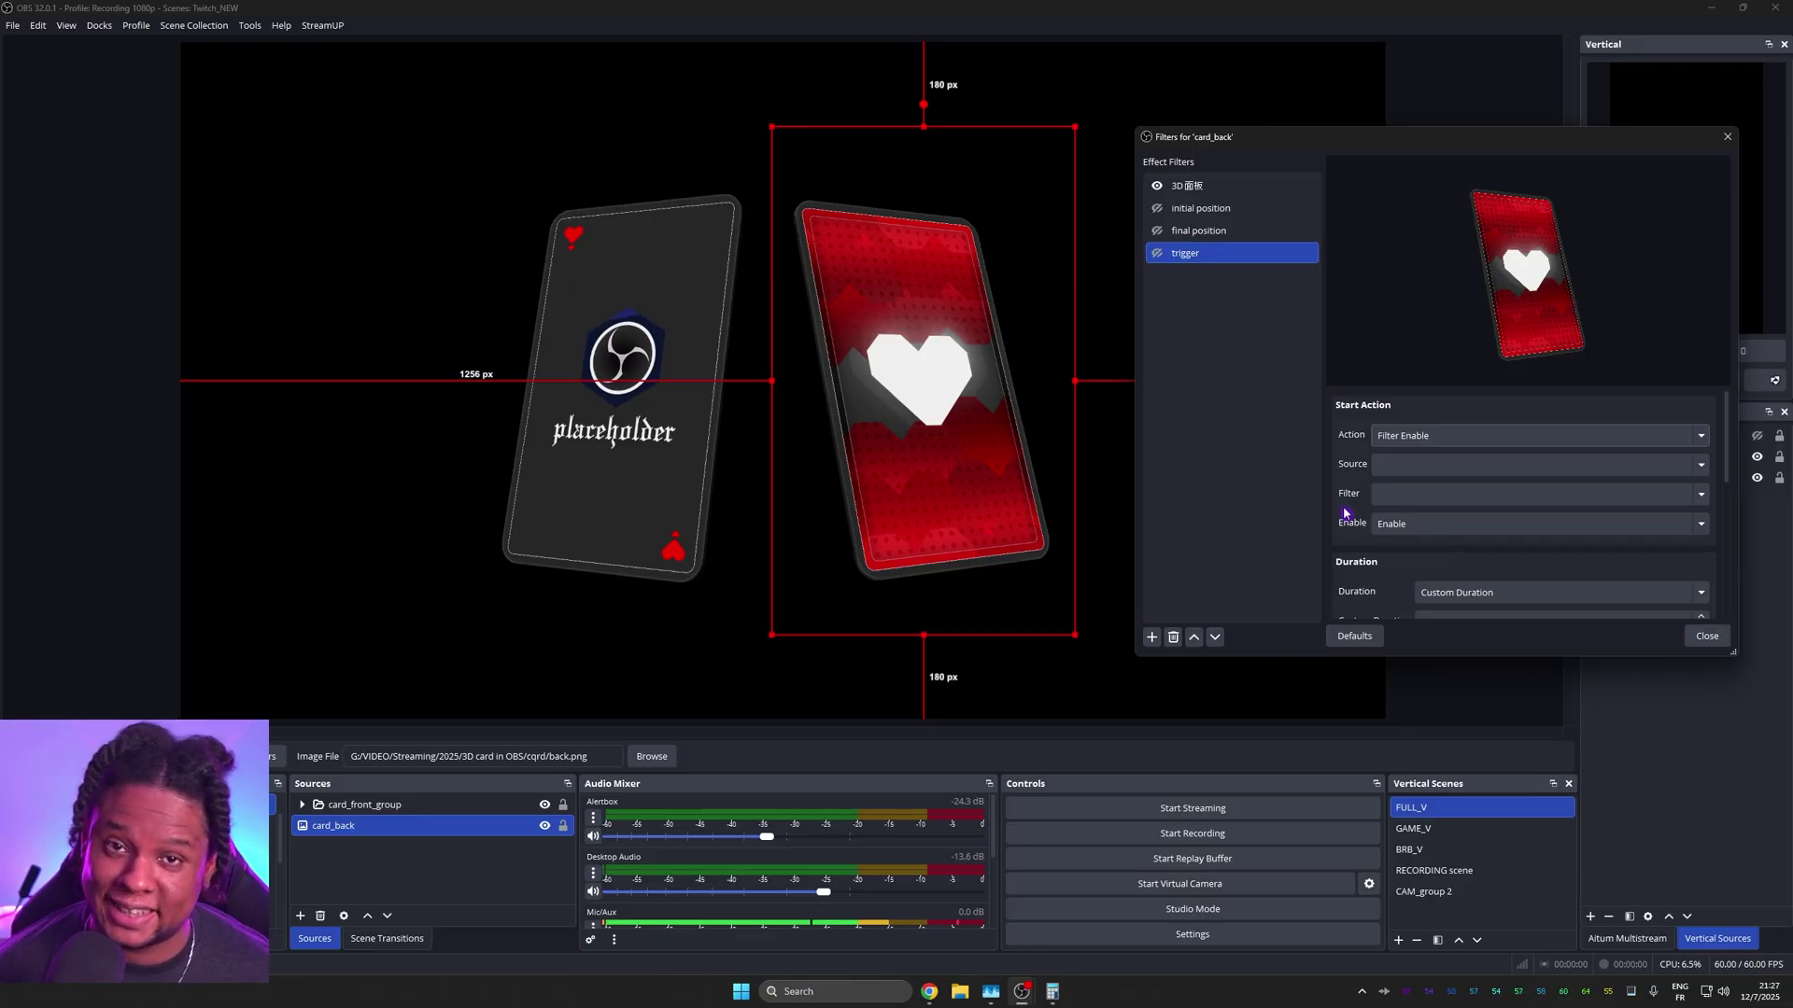
{"action": "left_click", "coordinate": [1400, 465]}
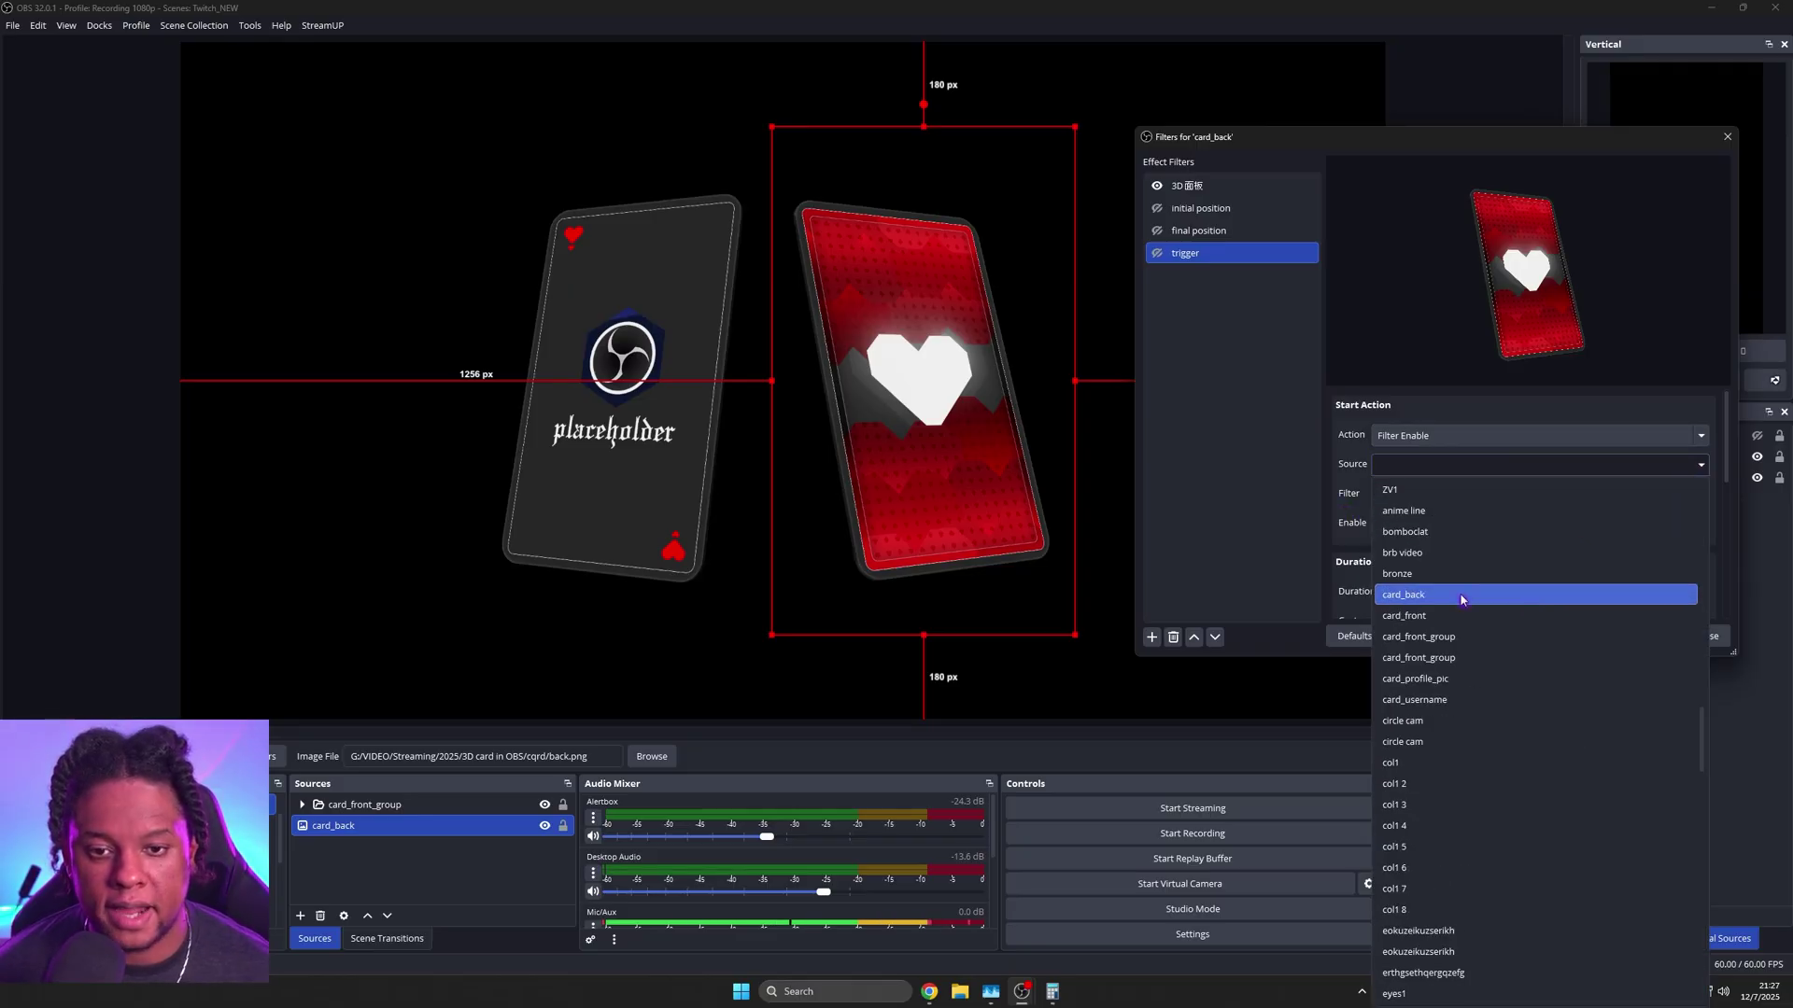
{"action": "left_click", "coordinate": [1462, 598]}
{"action": "left_click", "coordinate": [1701, 495]}
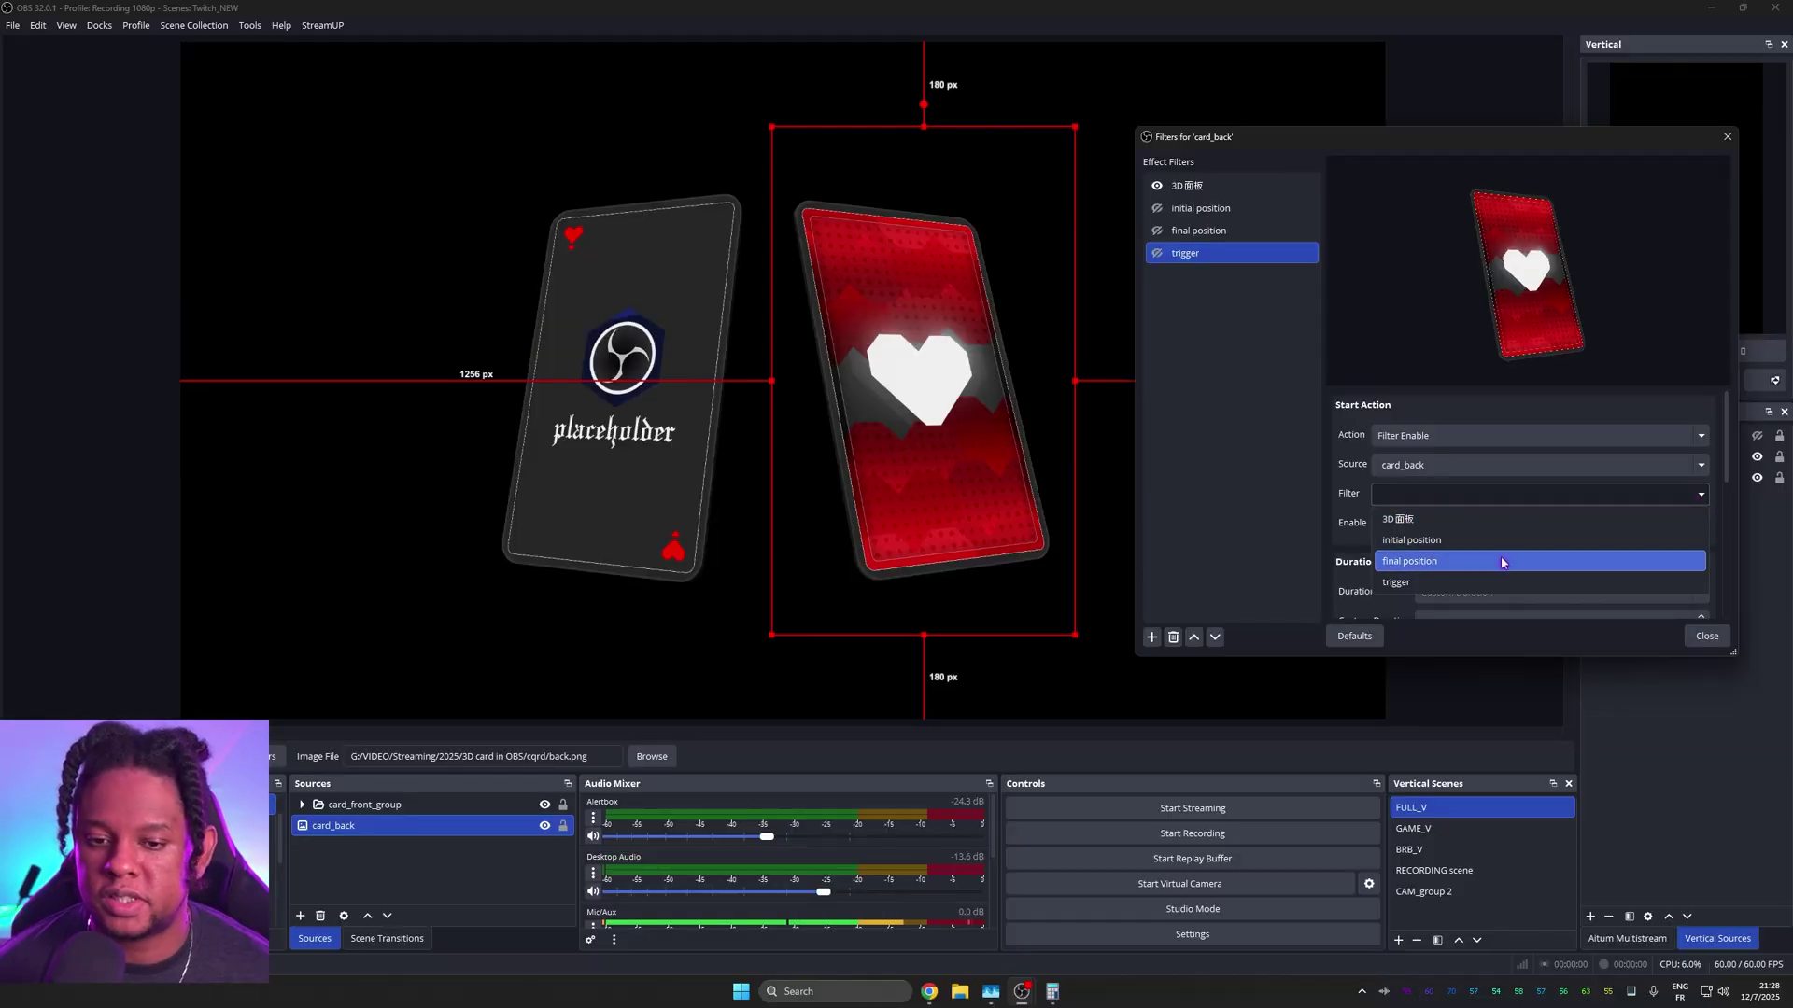
{"action": "left_click", "coordinate": [1502, 562]}
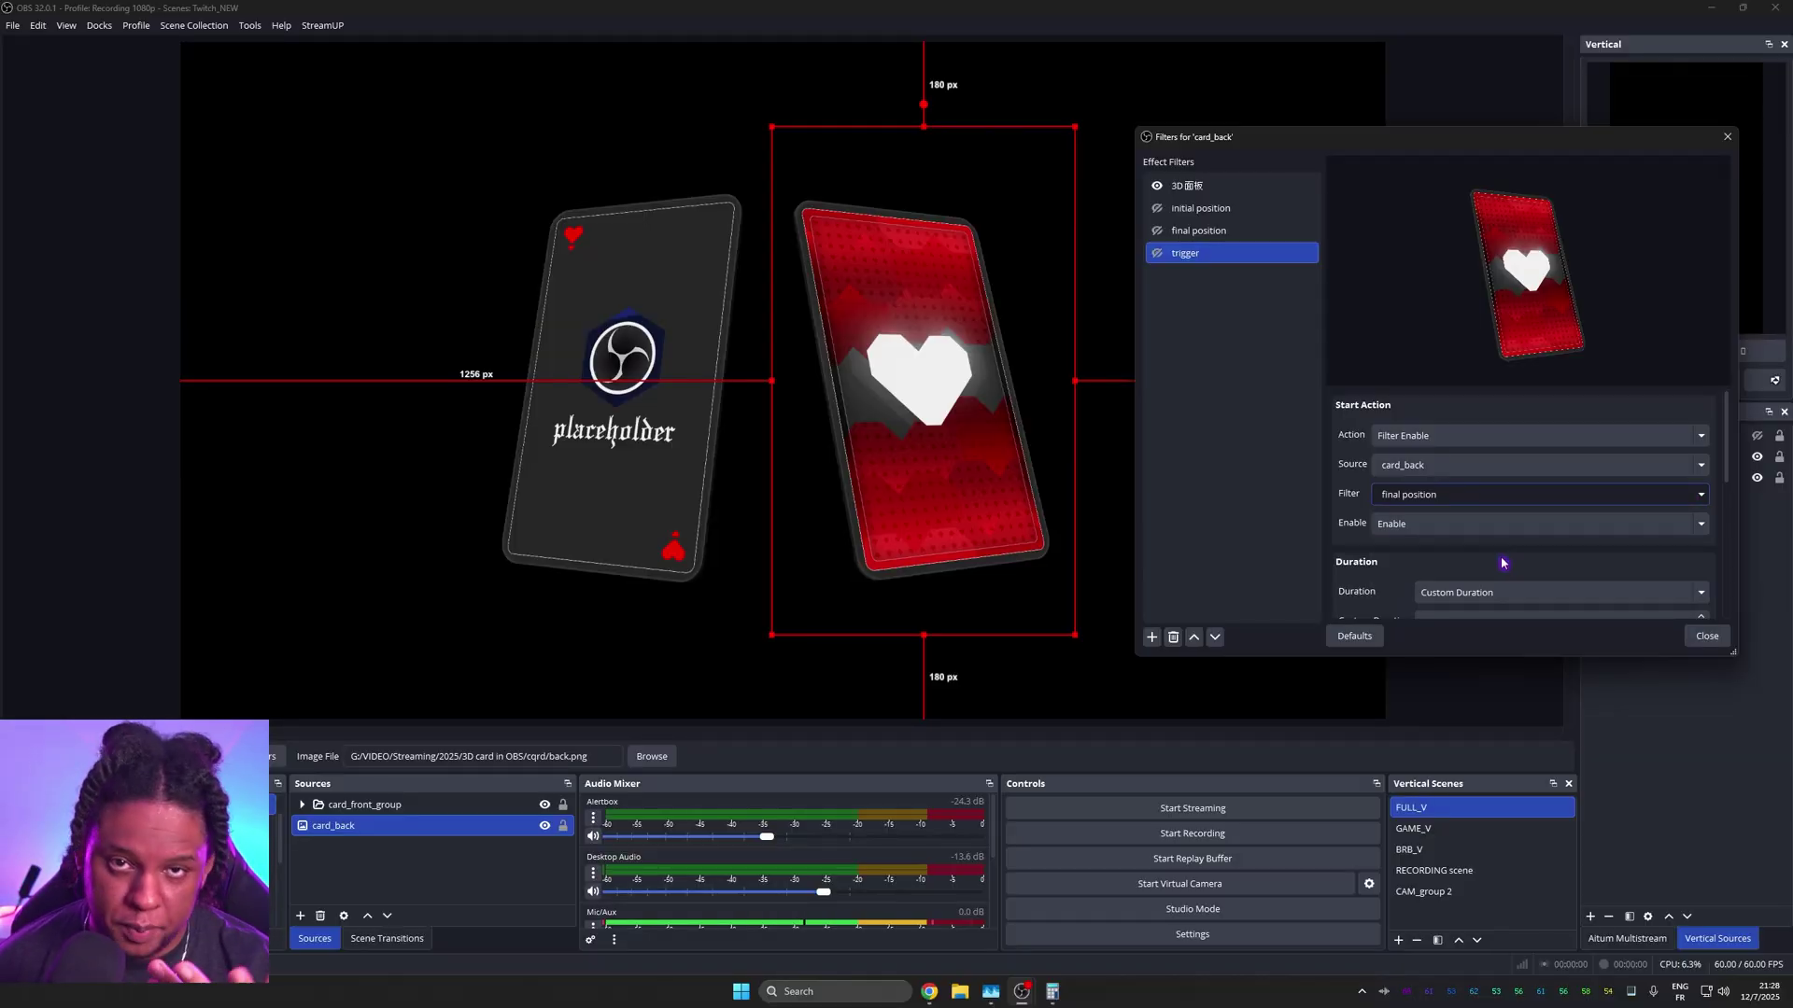
Step: Duplicate 'trigger' as 'trigger front' and retarget it to card_front_group's final position filter
{"action": "left_click", "coordinate": [1188, 257]}
{"action": "right_click", "coordinate": [1187, 258]}
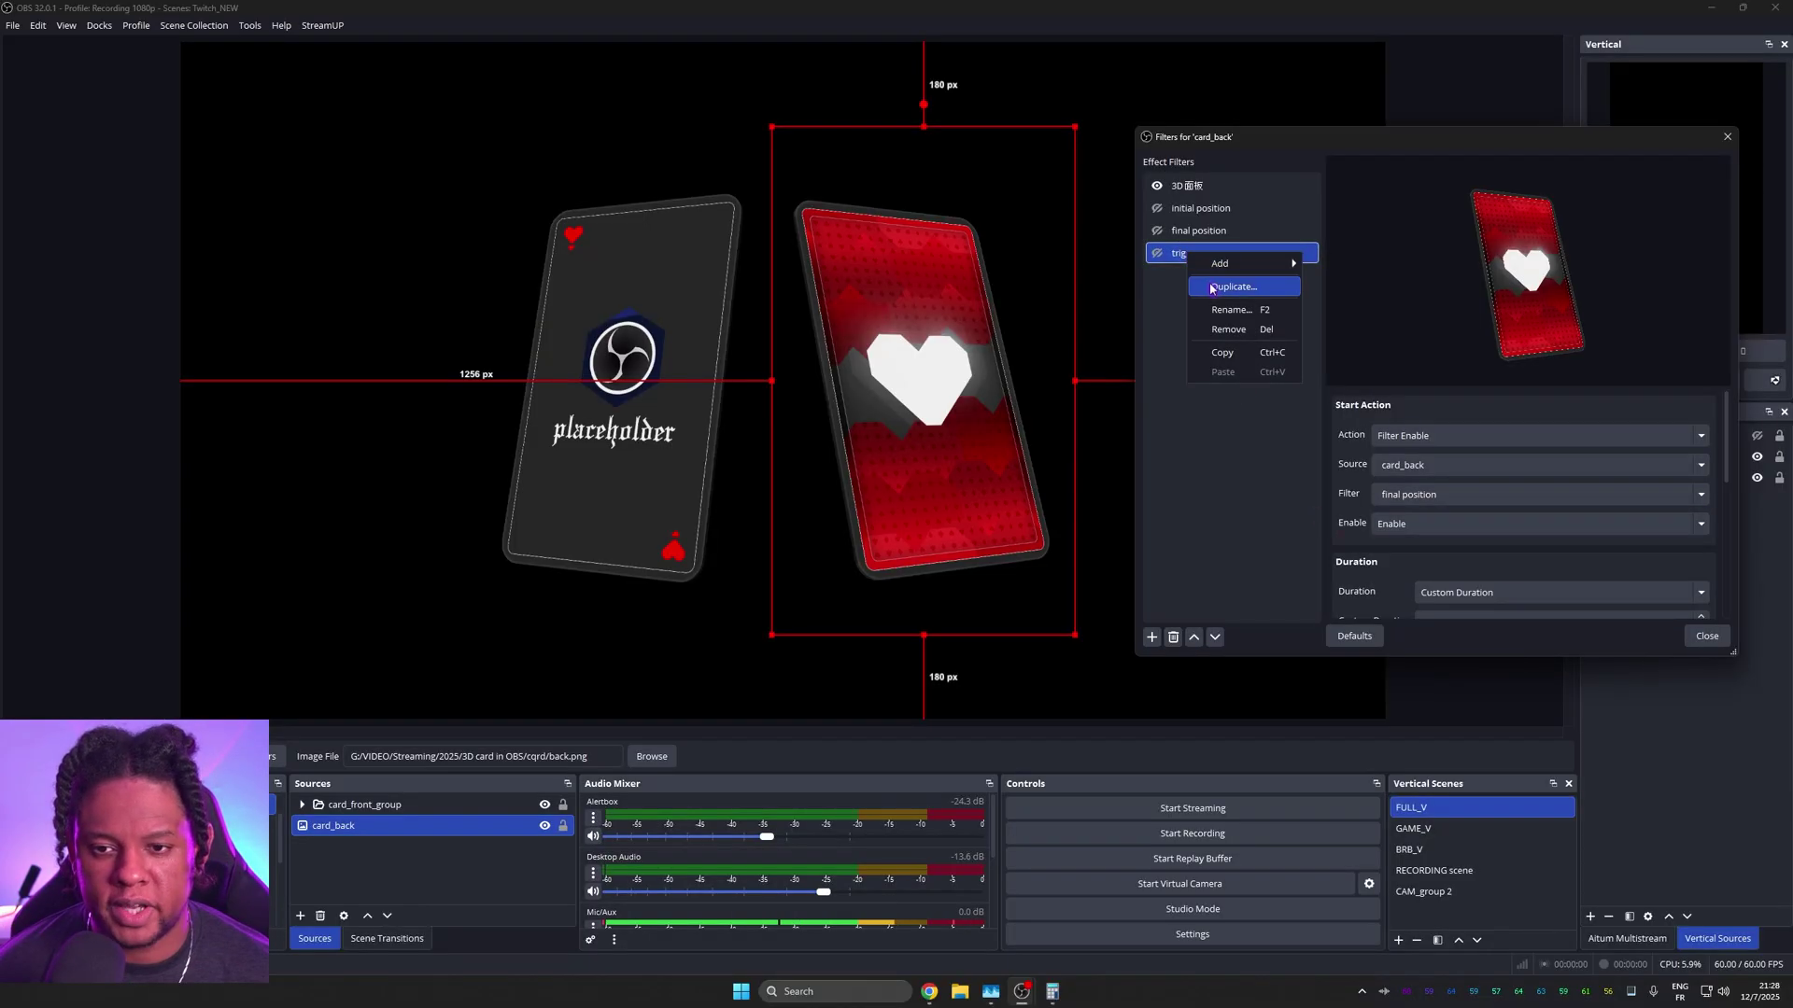
{"action": "left_click", "coordinate": [1211, 286]}
{"action": "left_click", "coordinate": [1293, 390]}
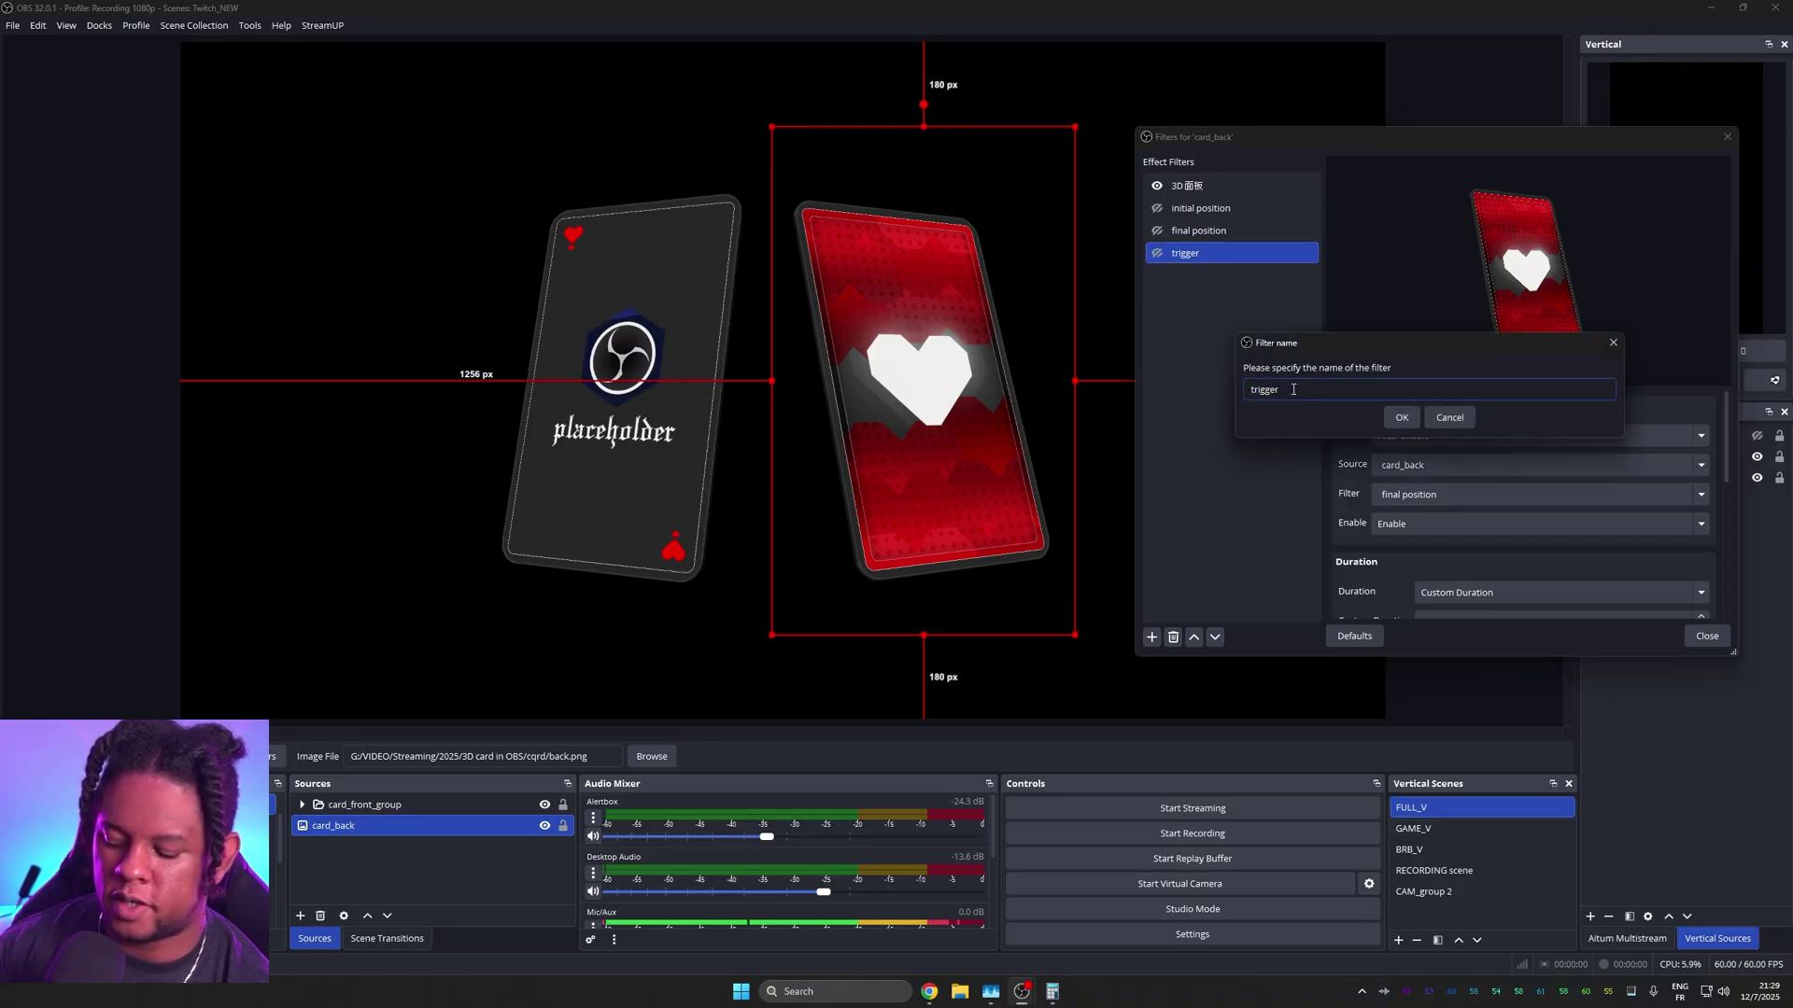
{"action": "key", "text": "Return"}
{"action": "left_click", "coordinate": [1697, 465]}
{"action": "scroll", "coordinate": [1485, 794], "scroll_direction": "down", "scroll_amount": 1}
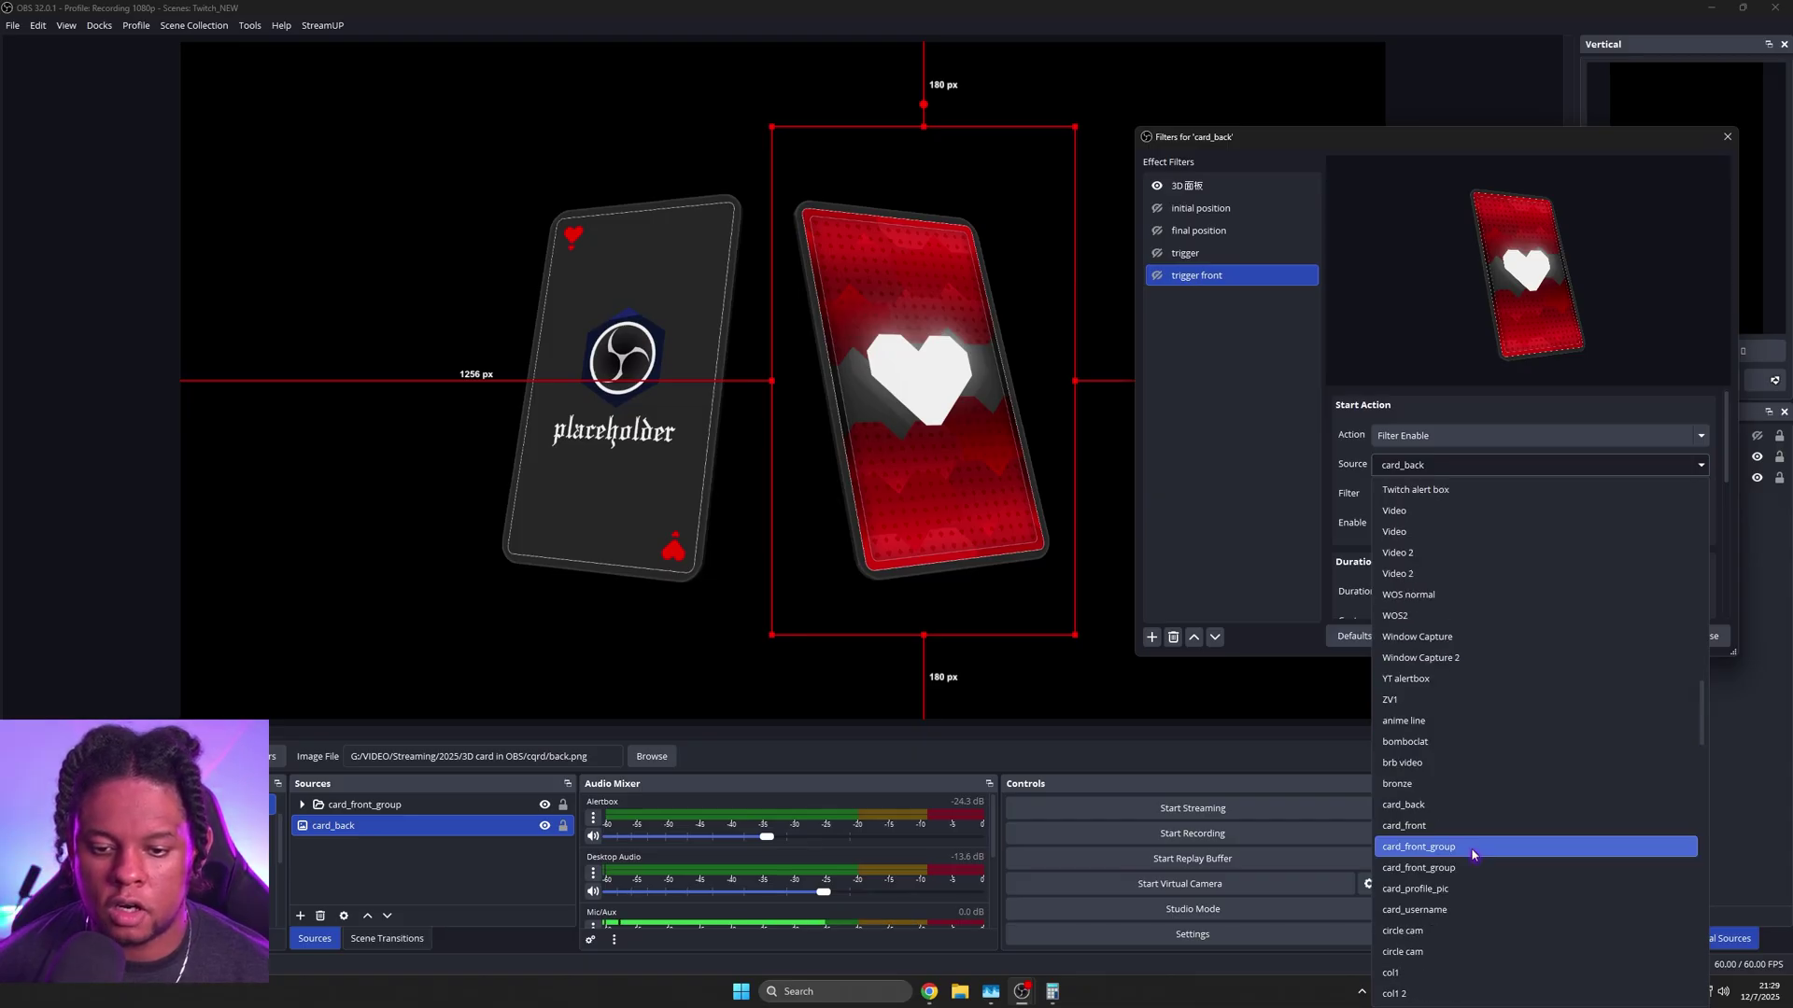
{"action": "left_click", "coordinate": [1473, 854]}
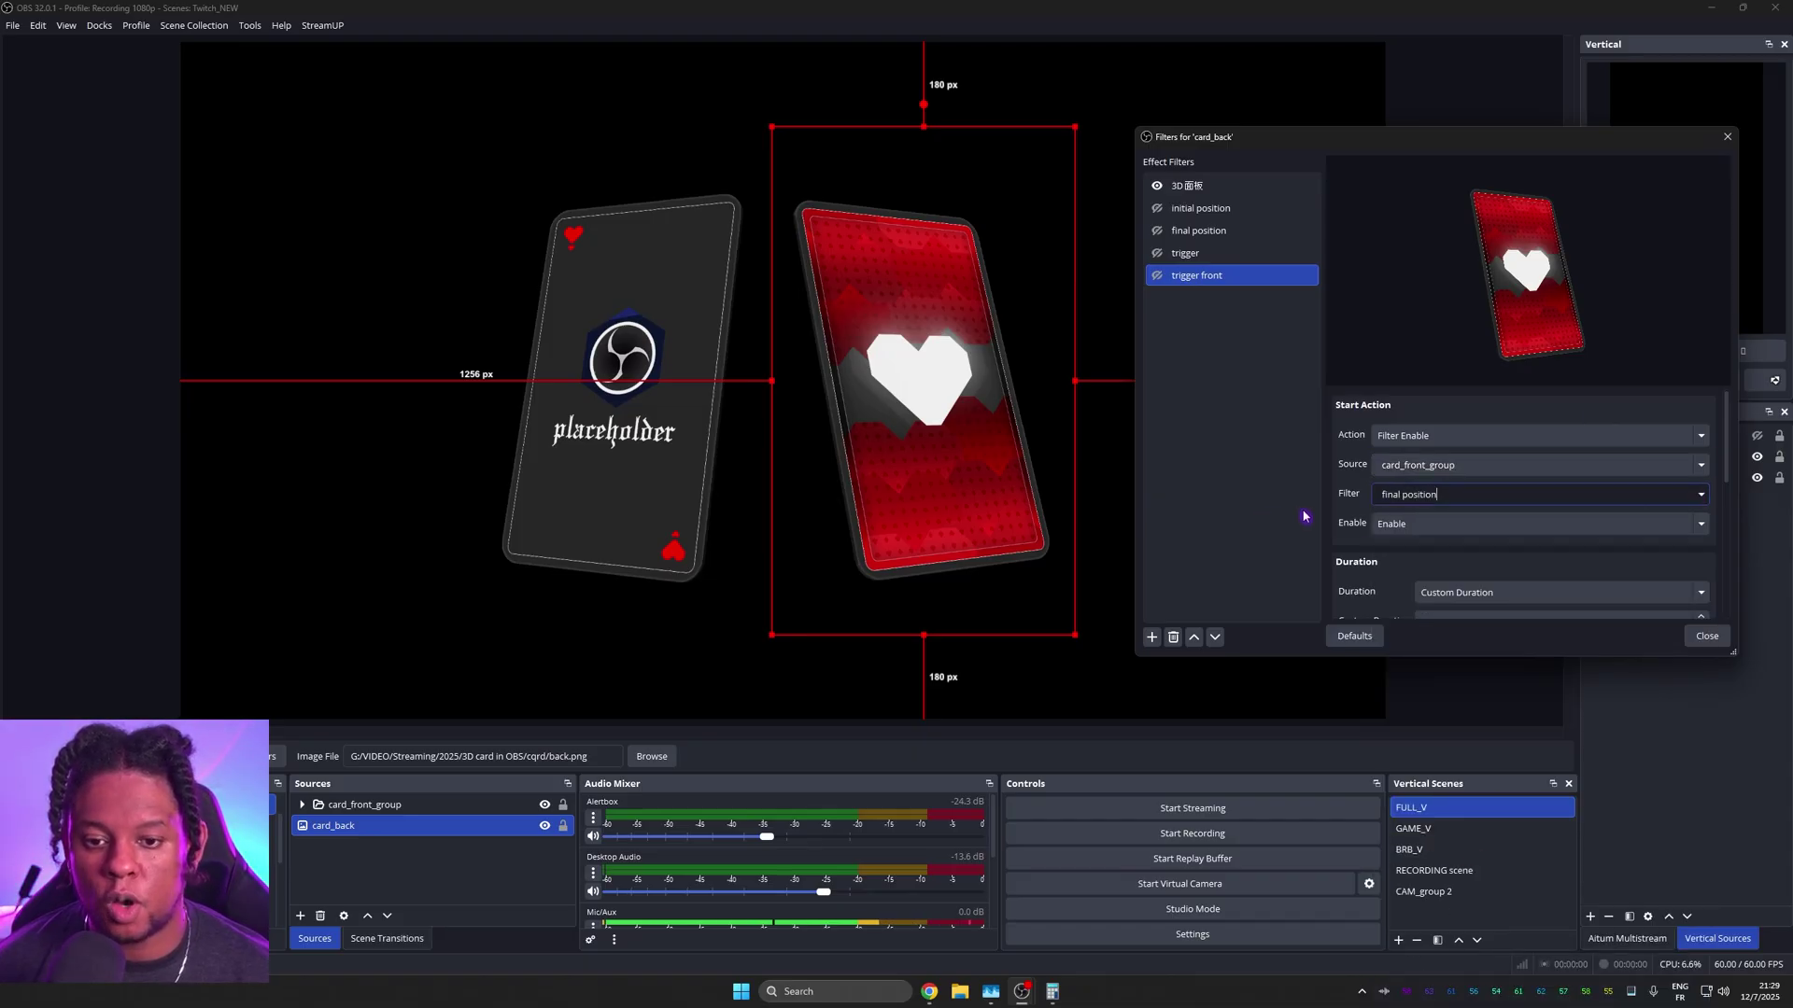
{"action": "scroll", "coordinate": [1324, 520], "scroll_direction": "down", "scroll_amount": 1}
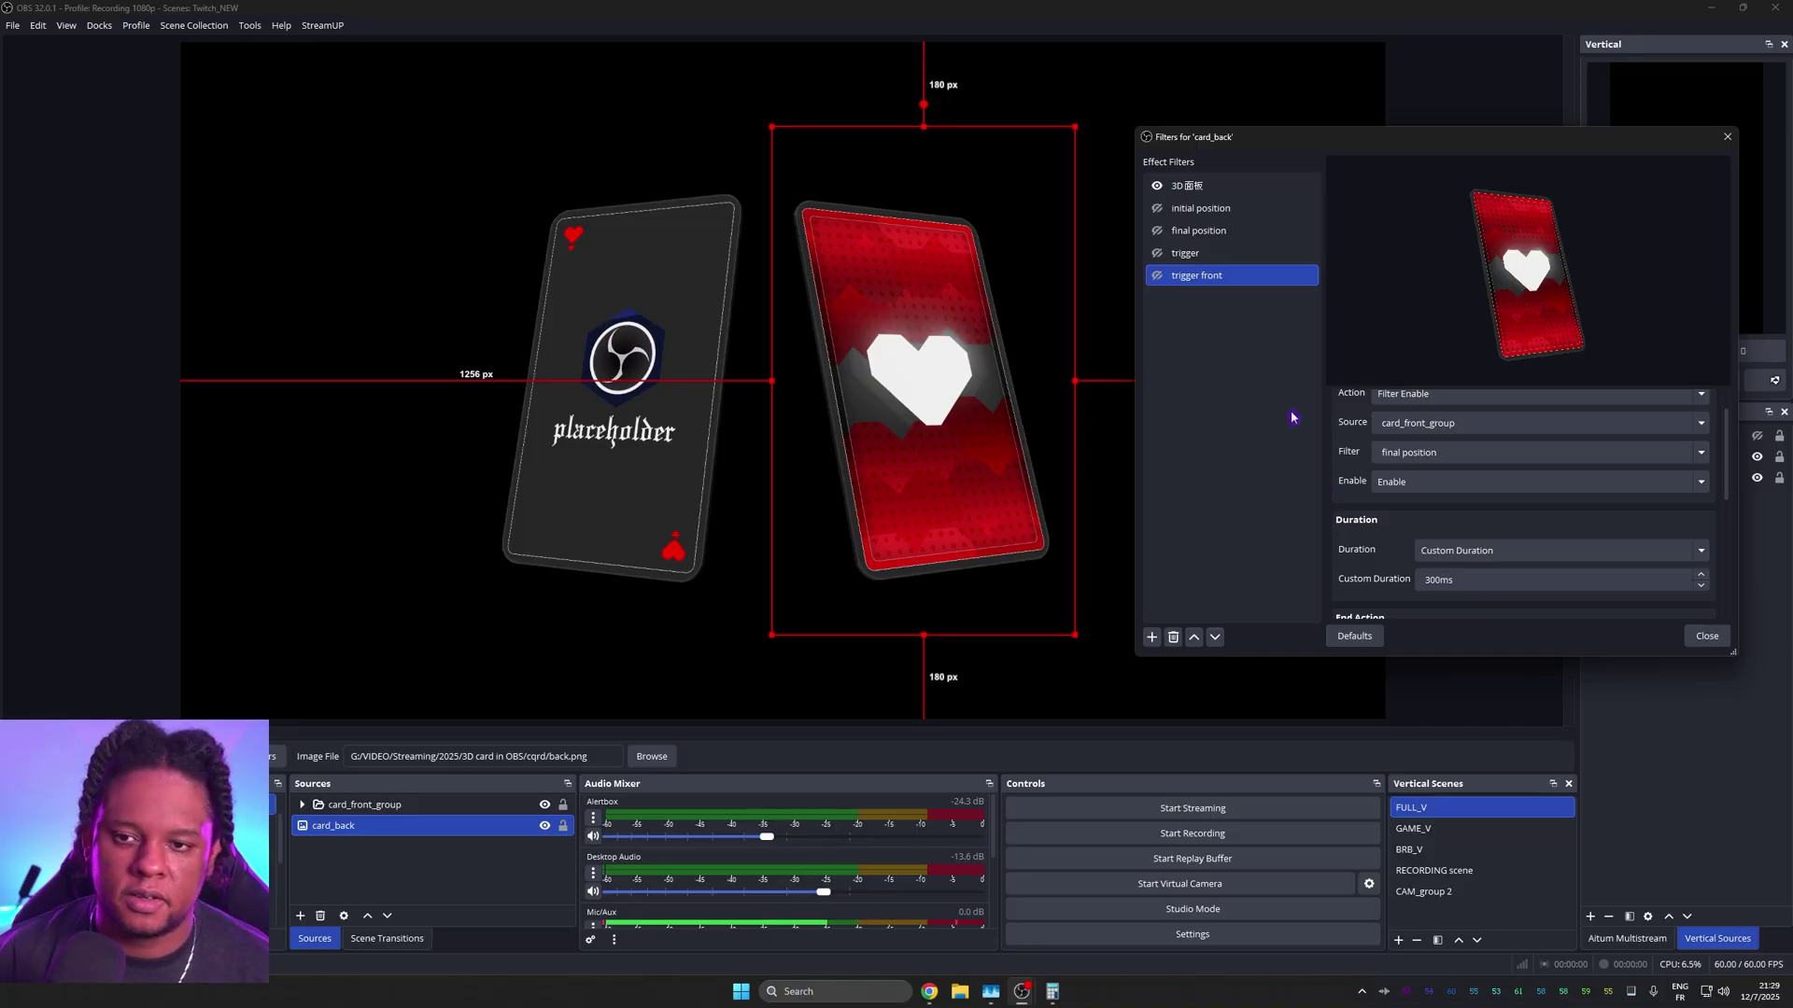
Step: Set card_back's final position filter to chain into initial position as its next move
{"action": "left_click", "coordinate": [1211, 230]}
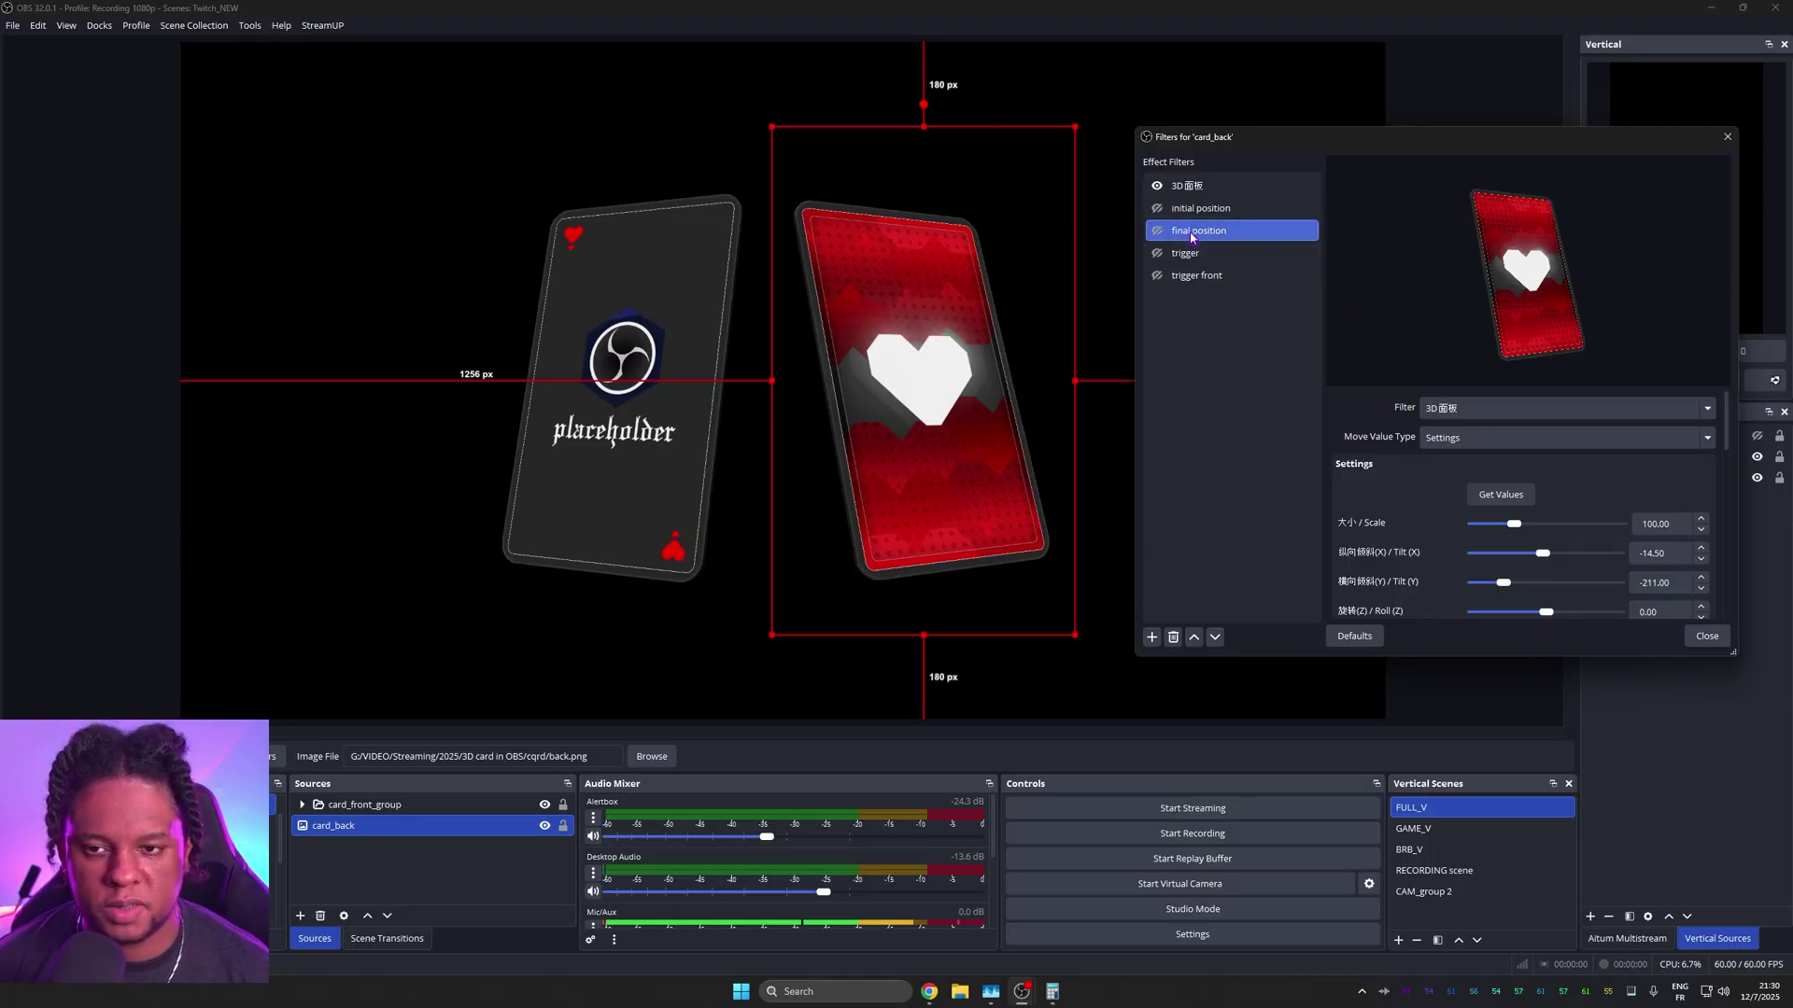
{"action": "scroll", "coordinate": [1344, 486], "scroll_direction": "down", "scroll_amount": 8}
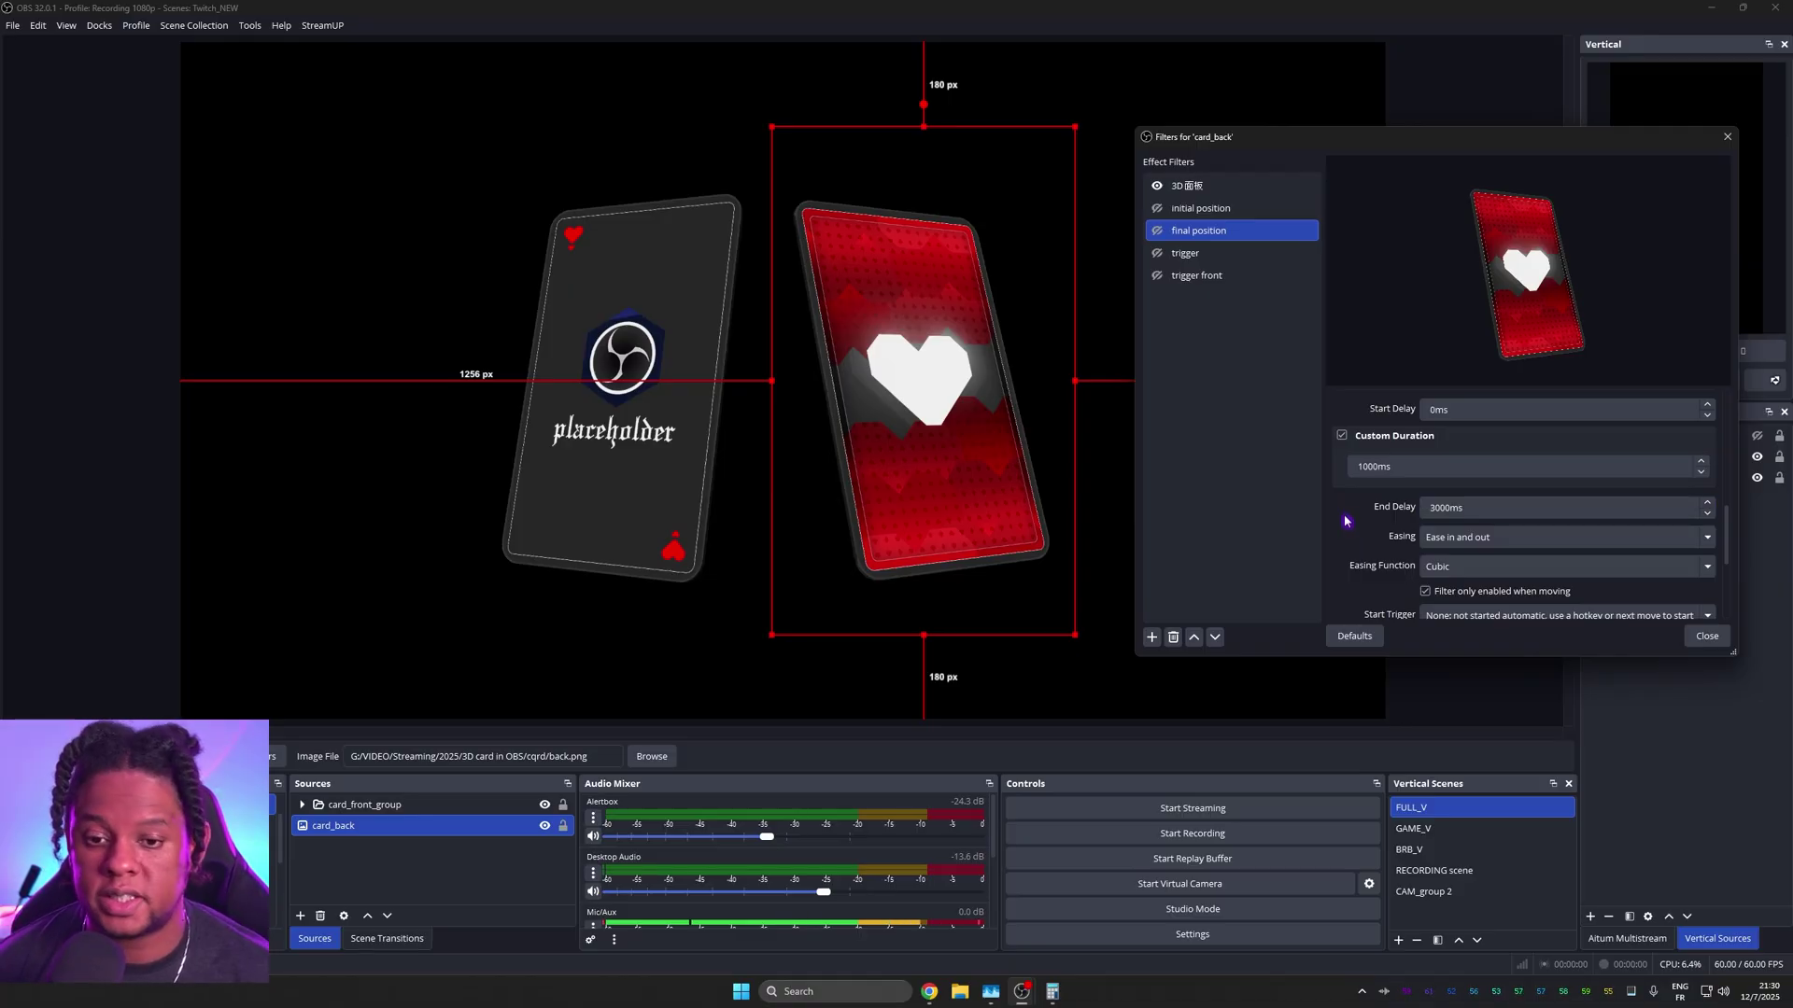
{"action": "scroll", "coordinate": [1437, 532], "scroll_direction": "down", "scroll_amount": 3}
{"action": "left_click", "coordinate": [1520, 540]}
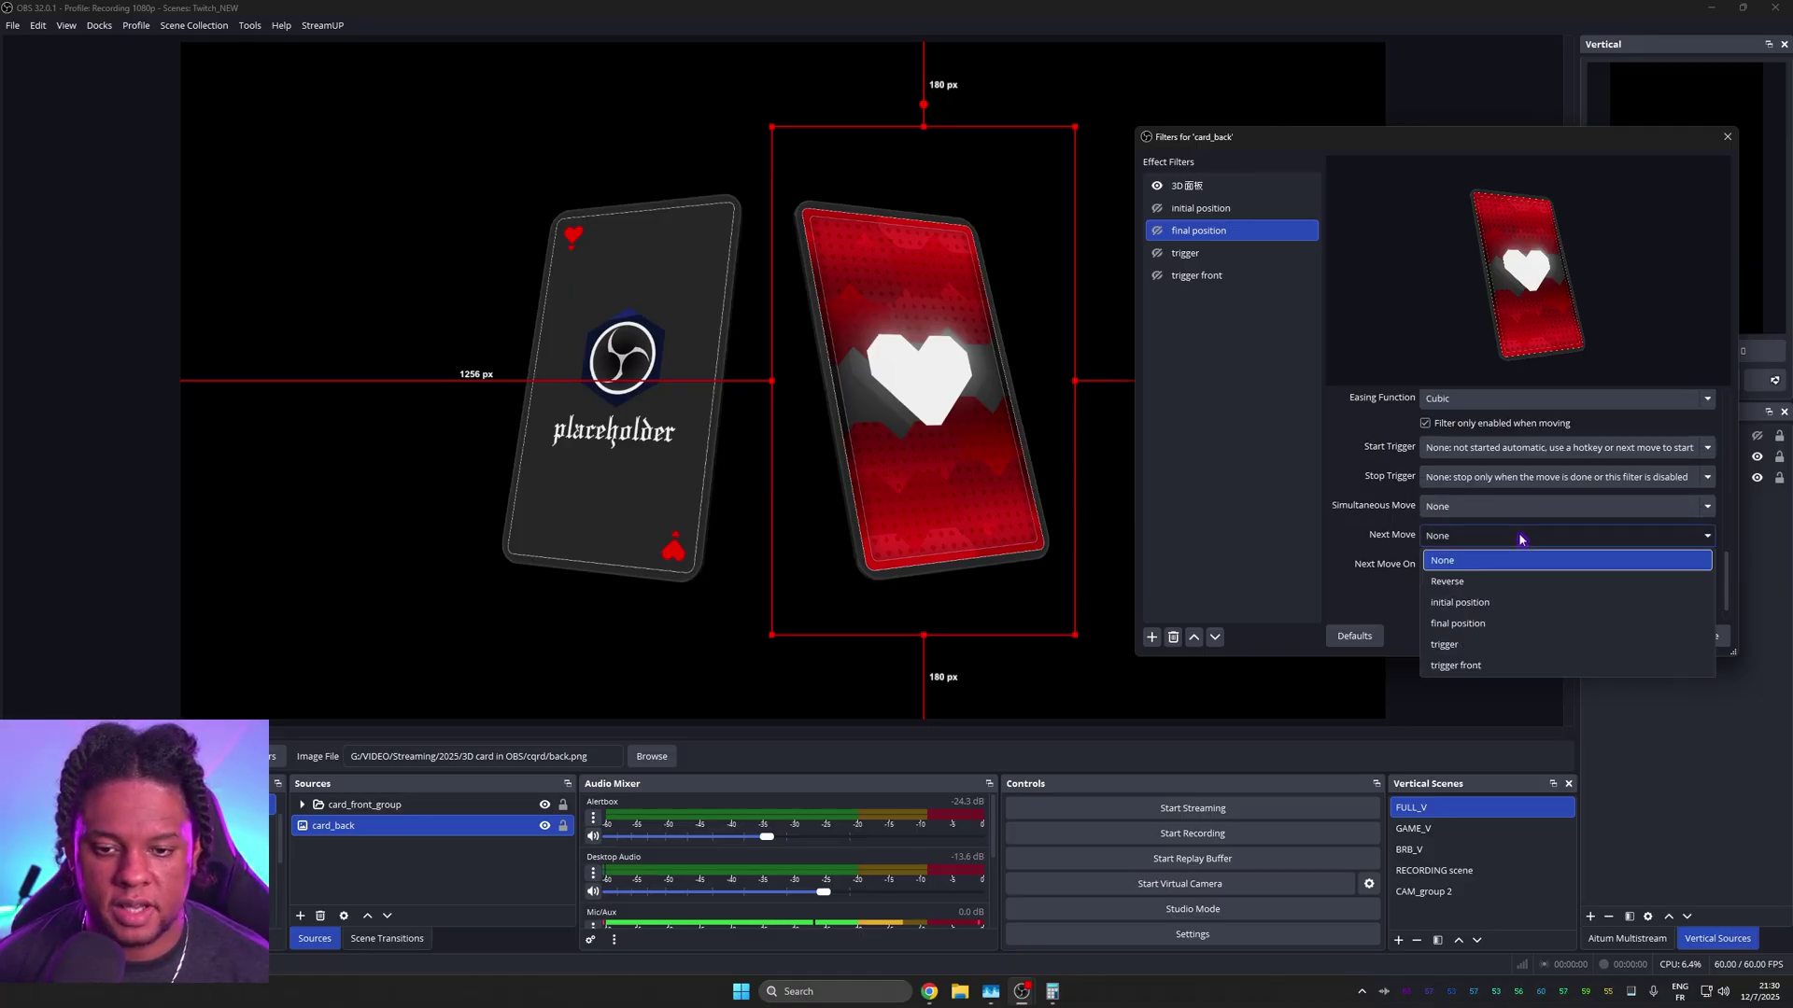
{"action": "left_click", "coordinate": [1504, 606]}
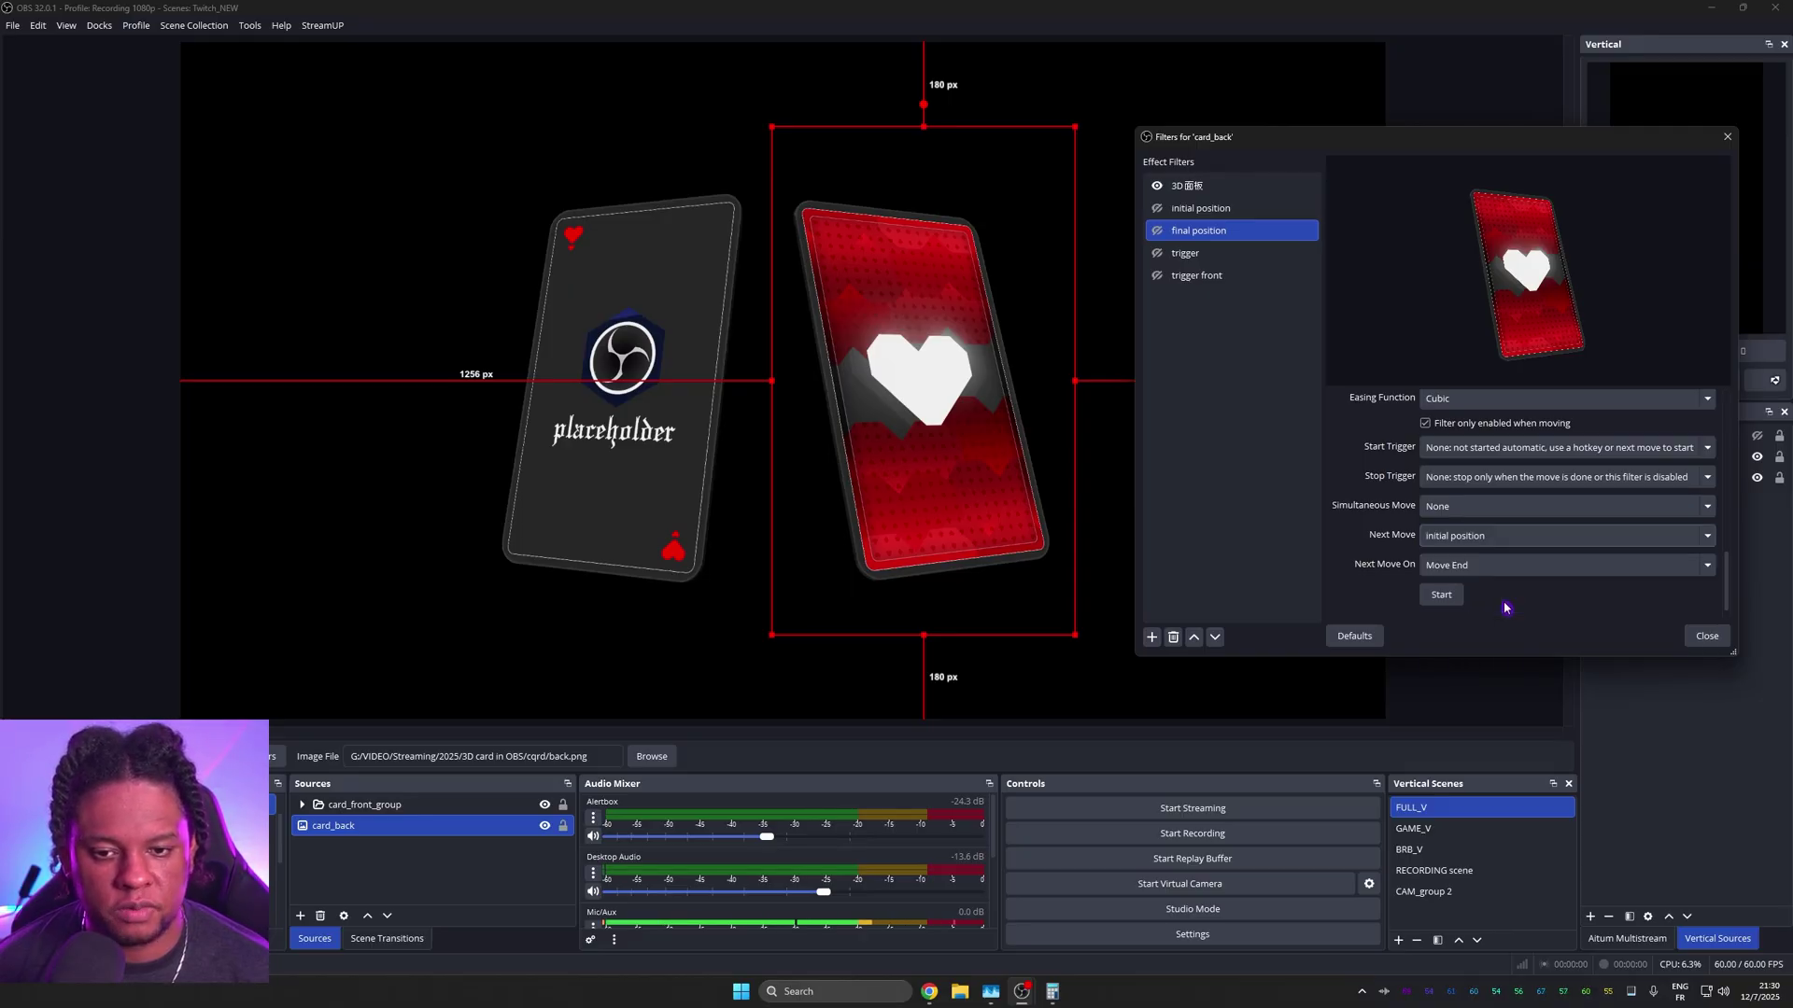
{"action": "left_click", "coordinate": [1707, 636]}
Step: Set card_front_group's final position filter to chain into initial position as its next move
{"action": "left_click", "coordinate": [364, 804]}
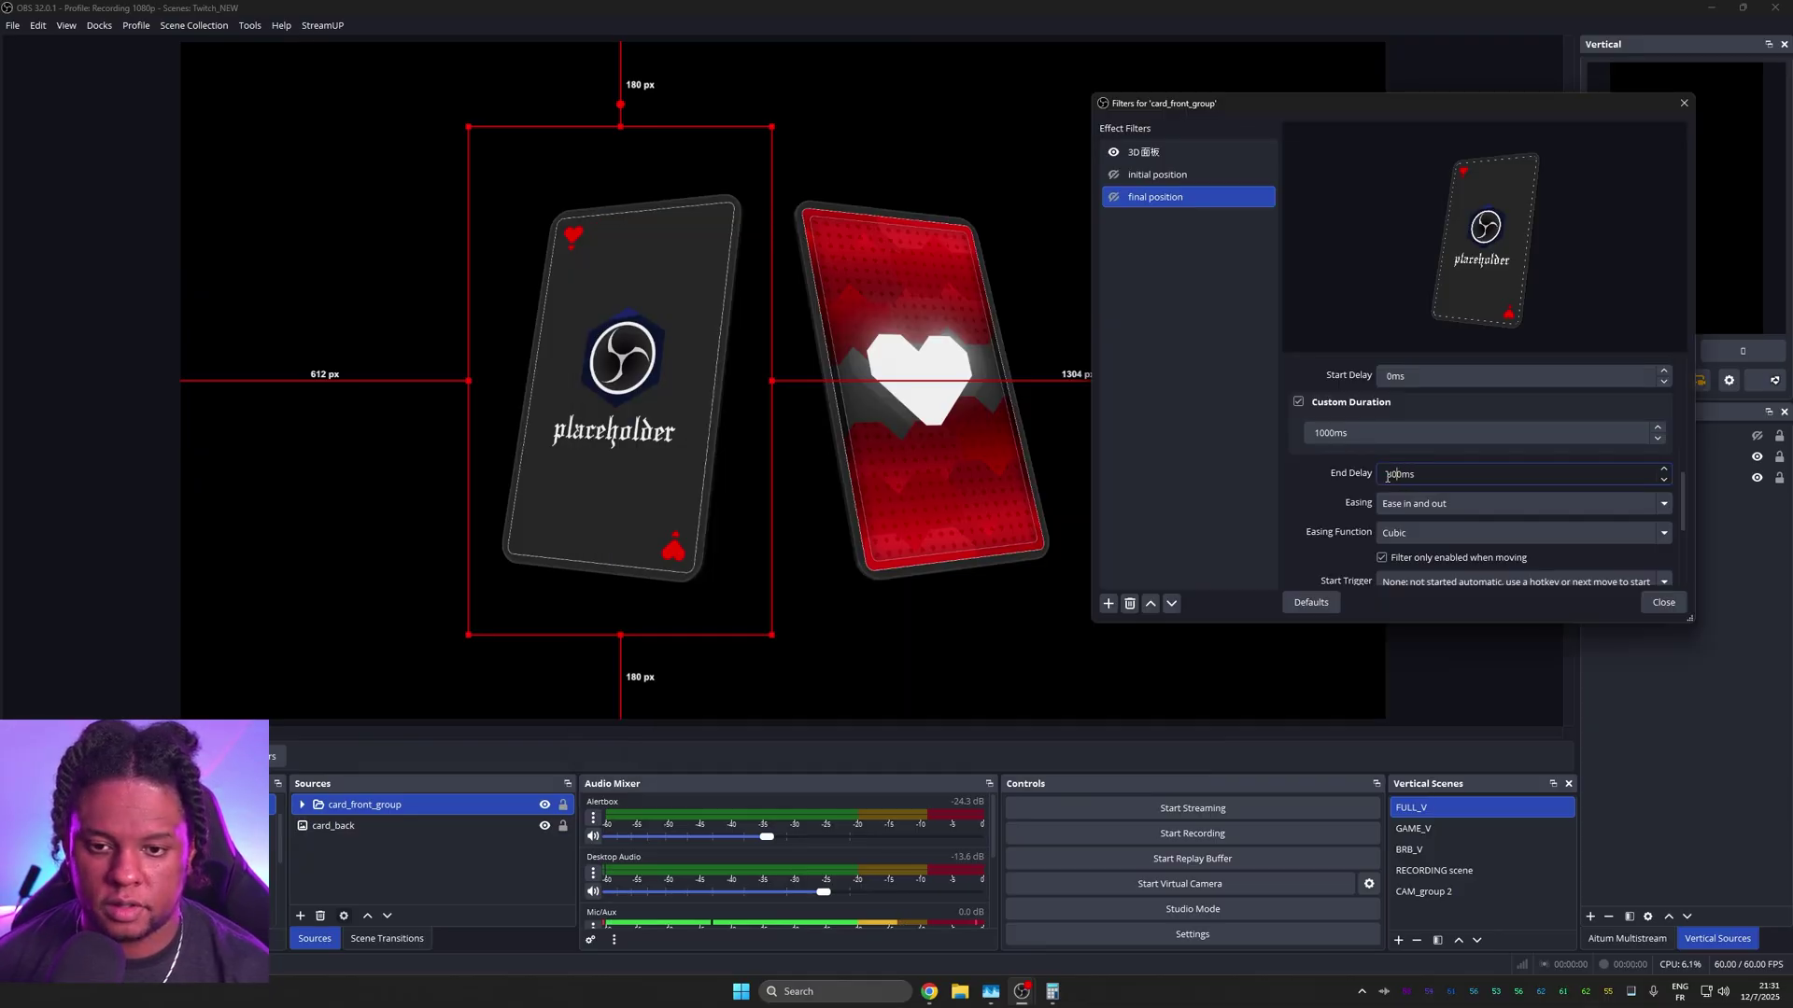
{"action": "scroll", "coordinate": [1294, 485], "scroll_direction": "down", "scroll_amount": 2}
{"action": "left_click", "coordinate": [1419, 478]}
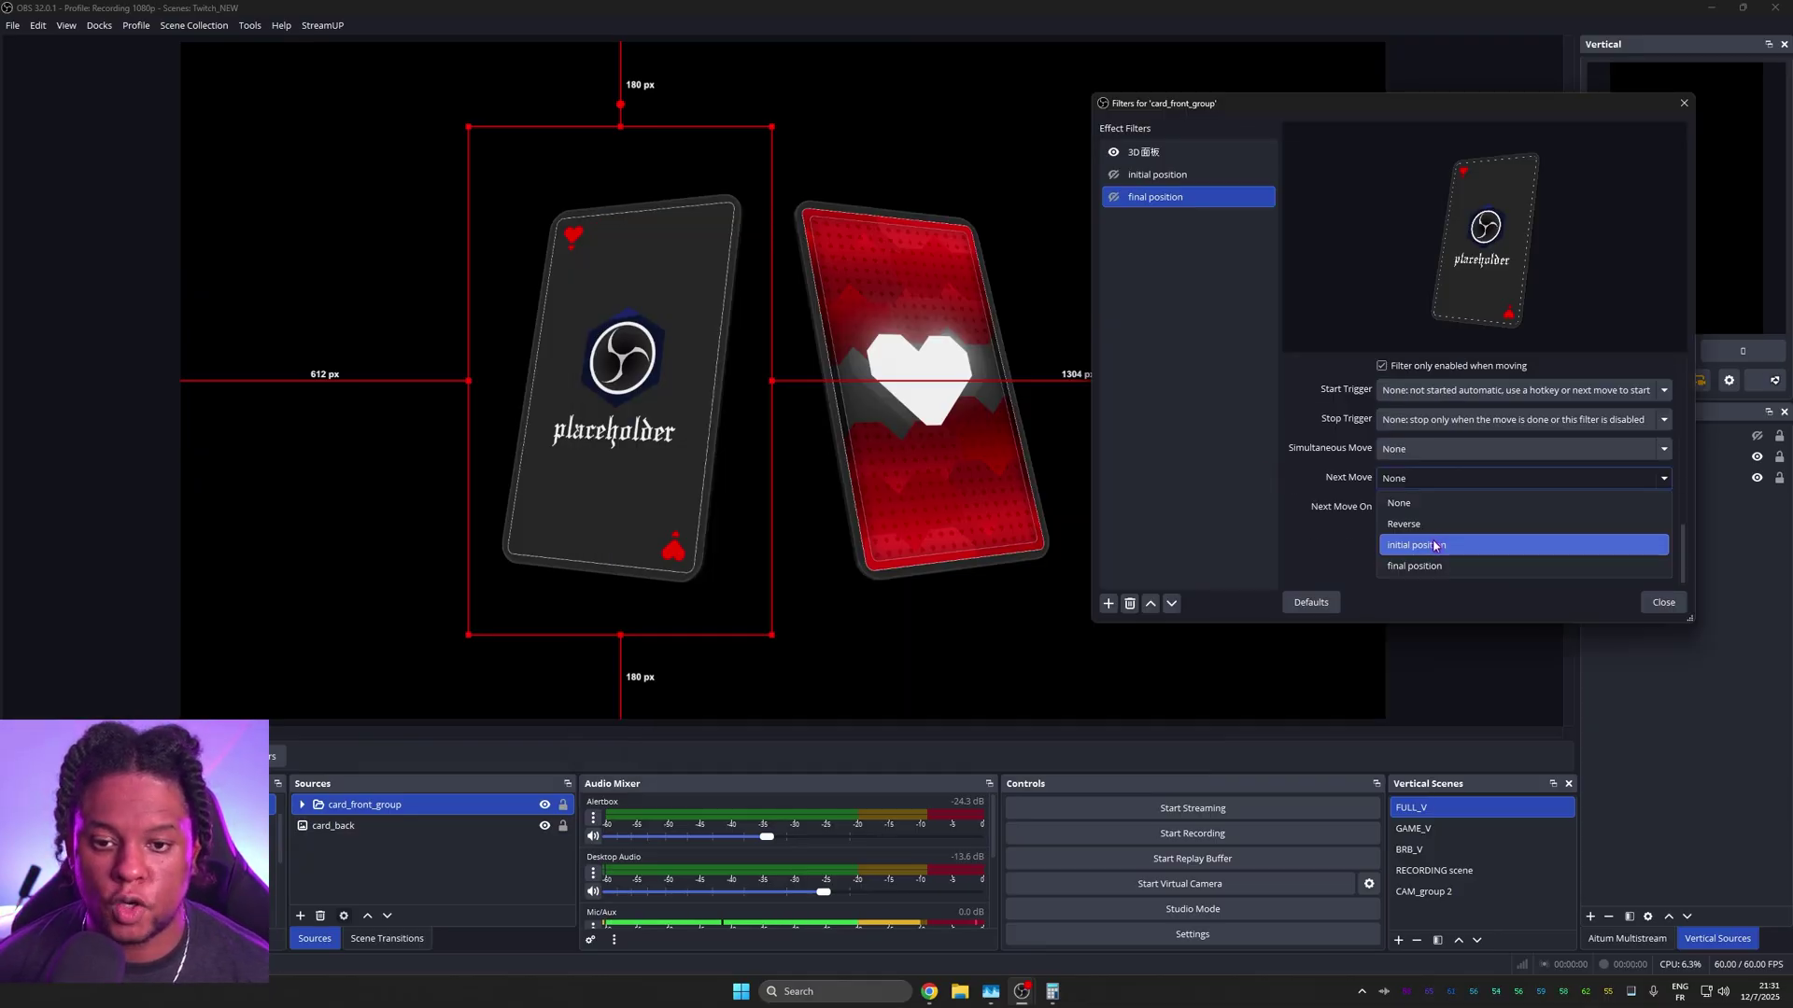
{"action": "left_click", "coordinate": [1436, 546]}
{"action": "left_click", "coordinate": [1664, 602]}
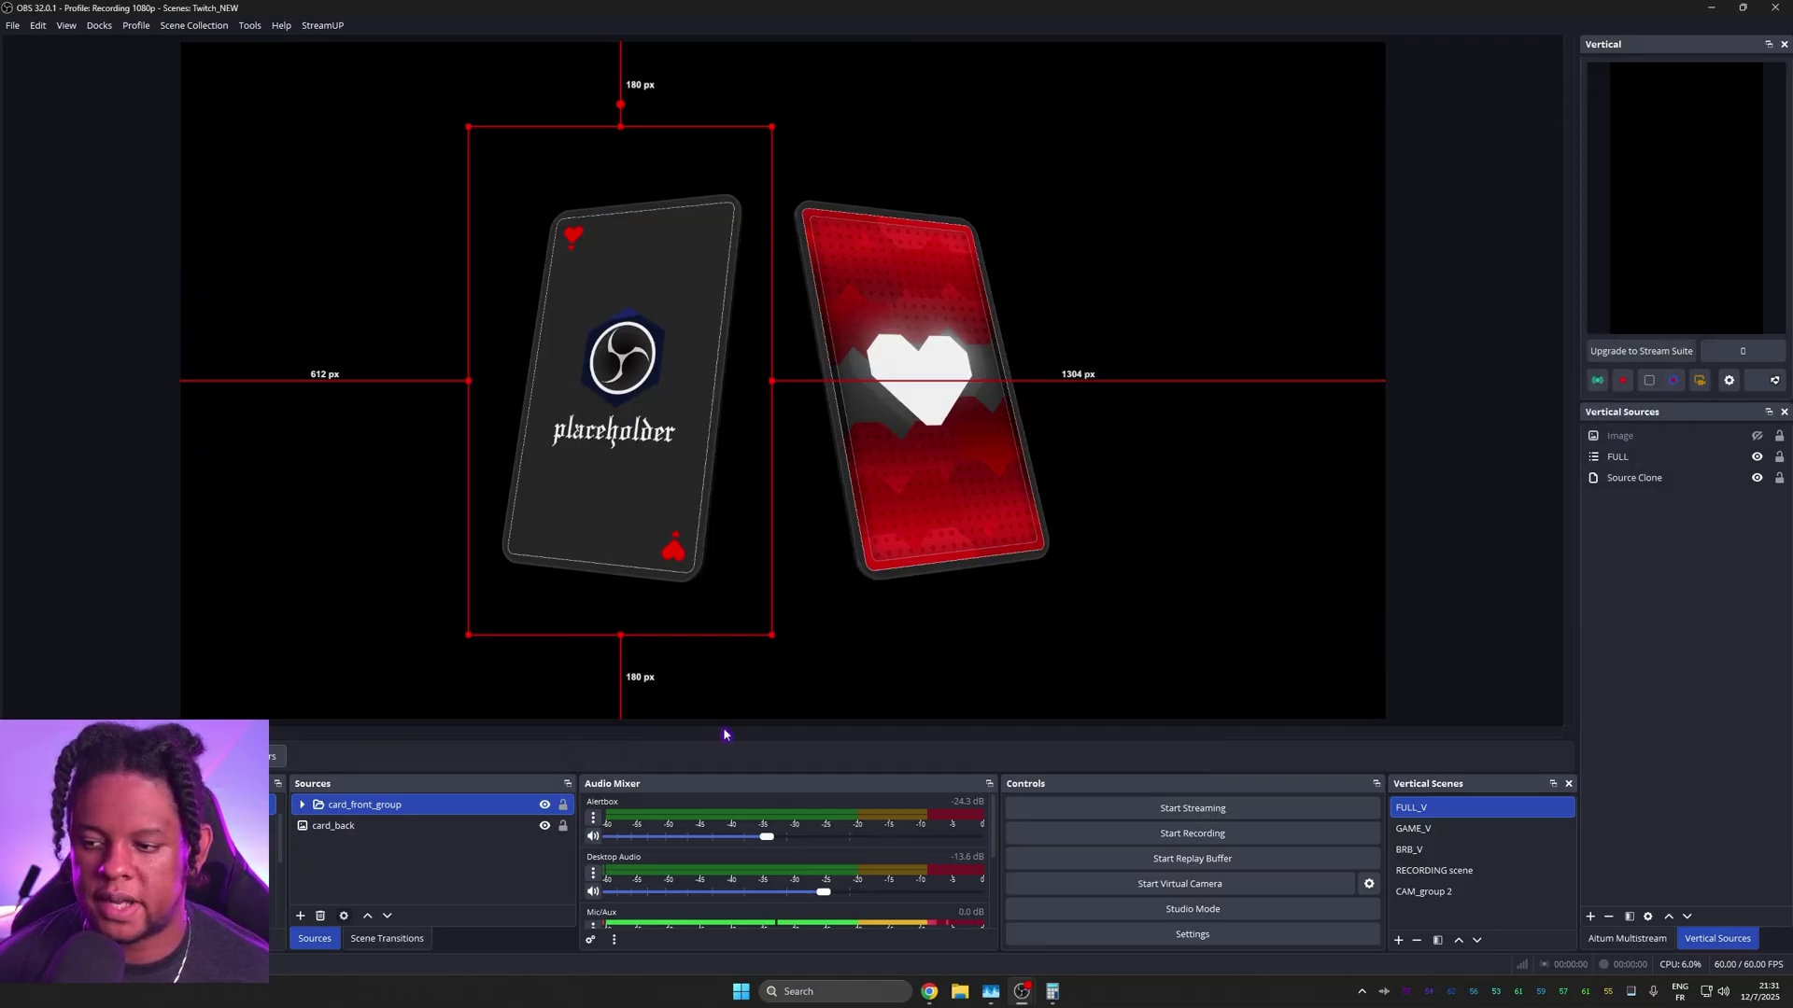
Step: Open card_back's filters and compare the trigger and trigger front filter settings
{"action": "left_click", "coordinate": [333, 825]}
{"action": "left_click", "coordinate": [277, 756]}
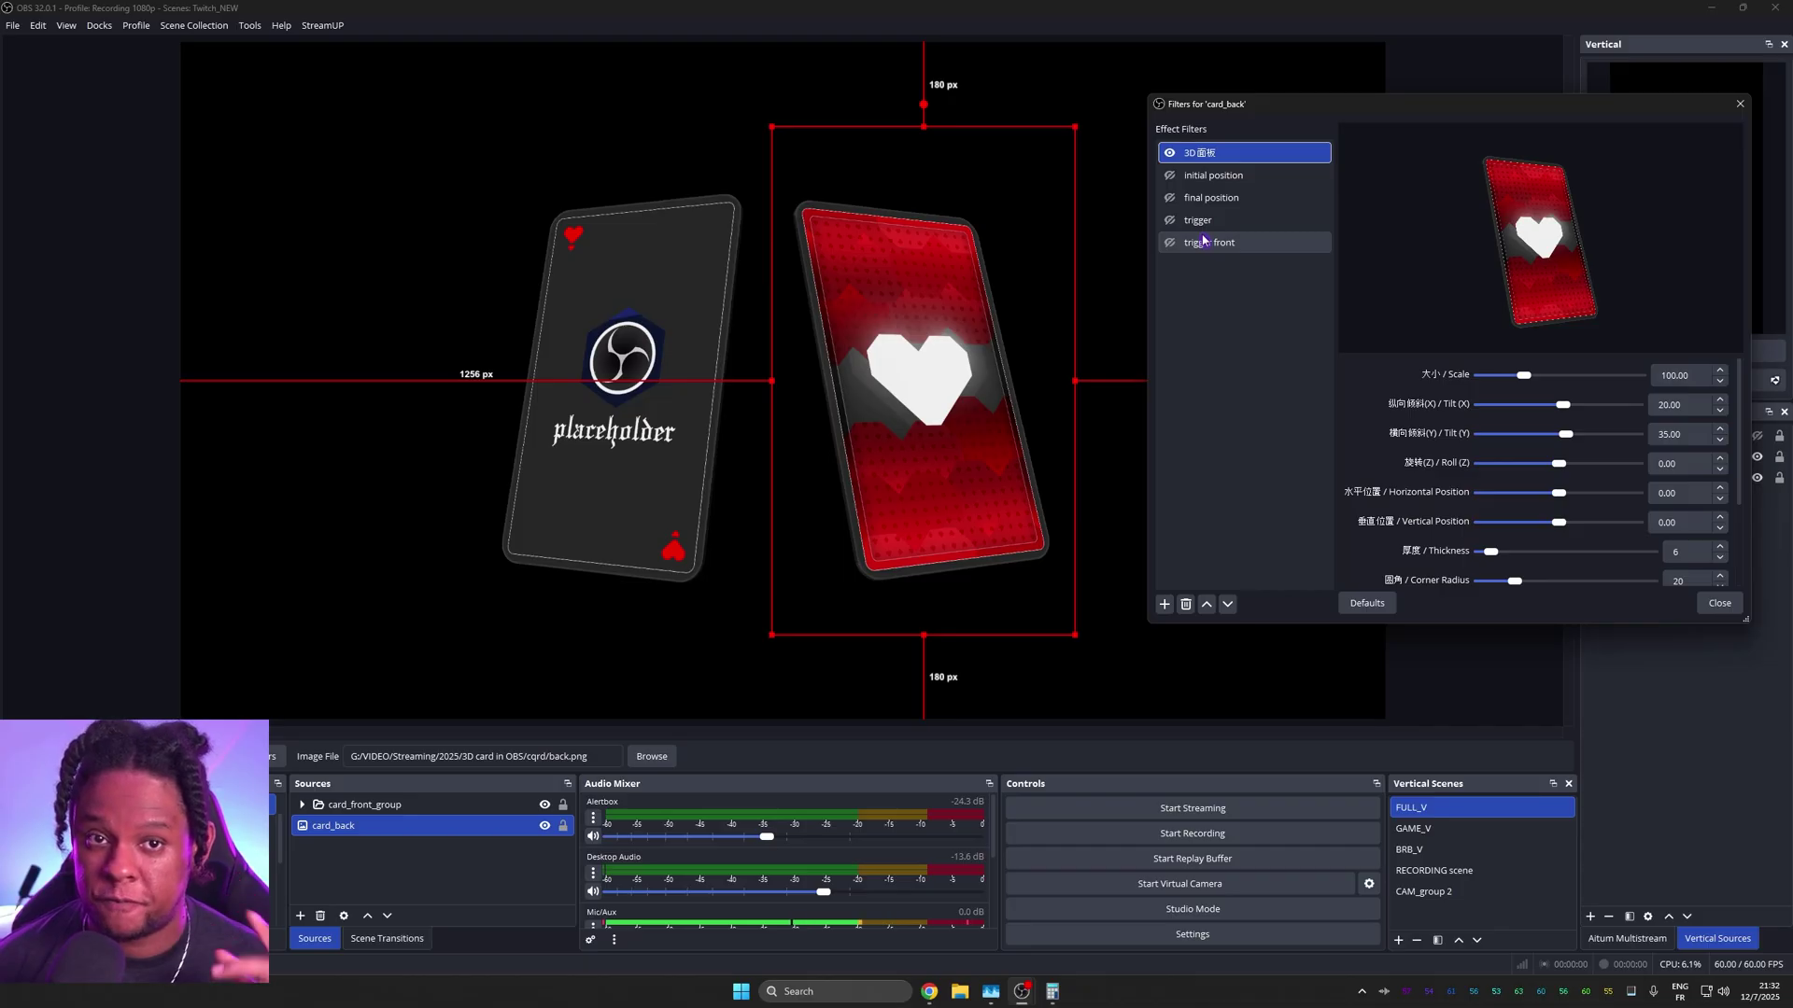
{"action": "left_click", "coordinate": [1205, 224]}
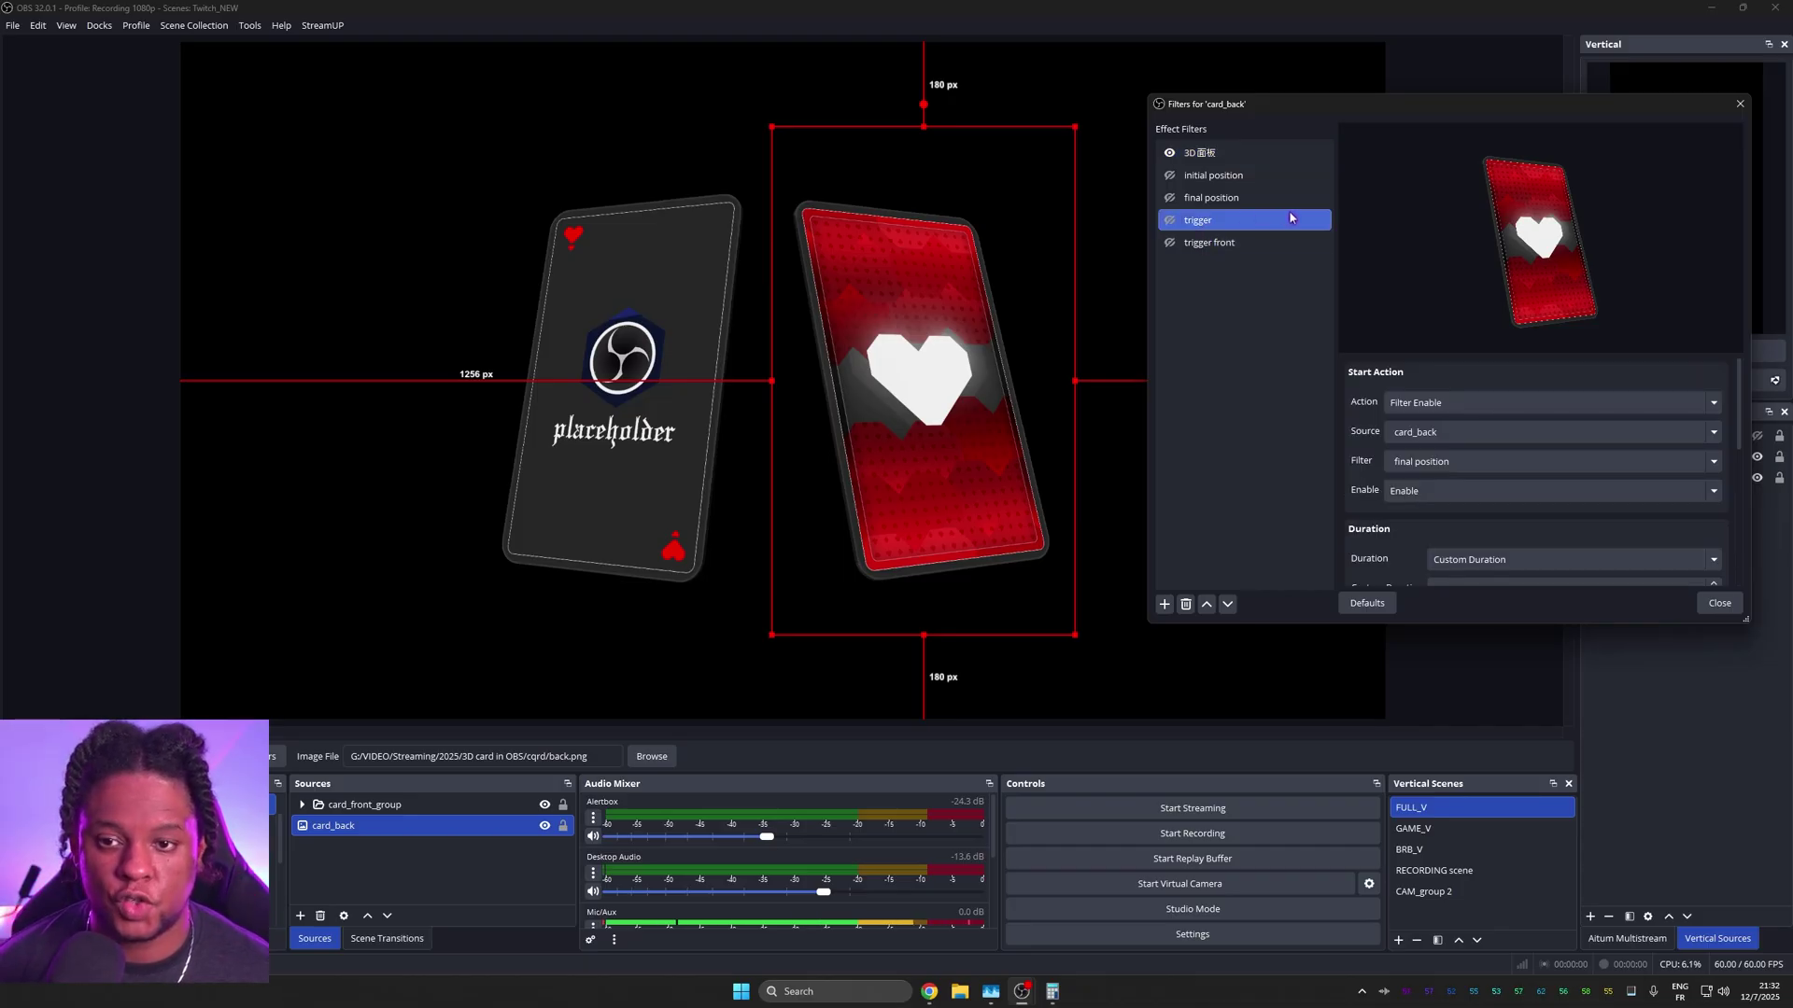
{"action": "left_click", "coordinate": [1195, 243]}
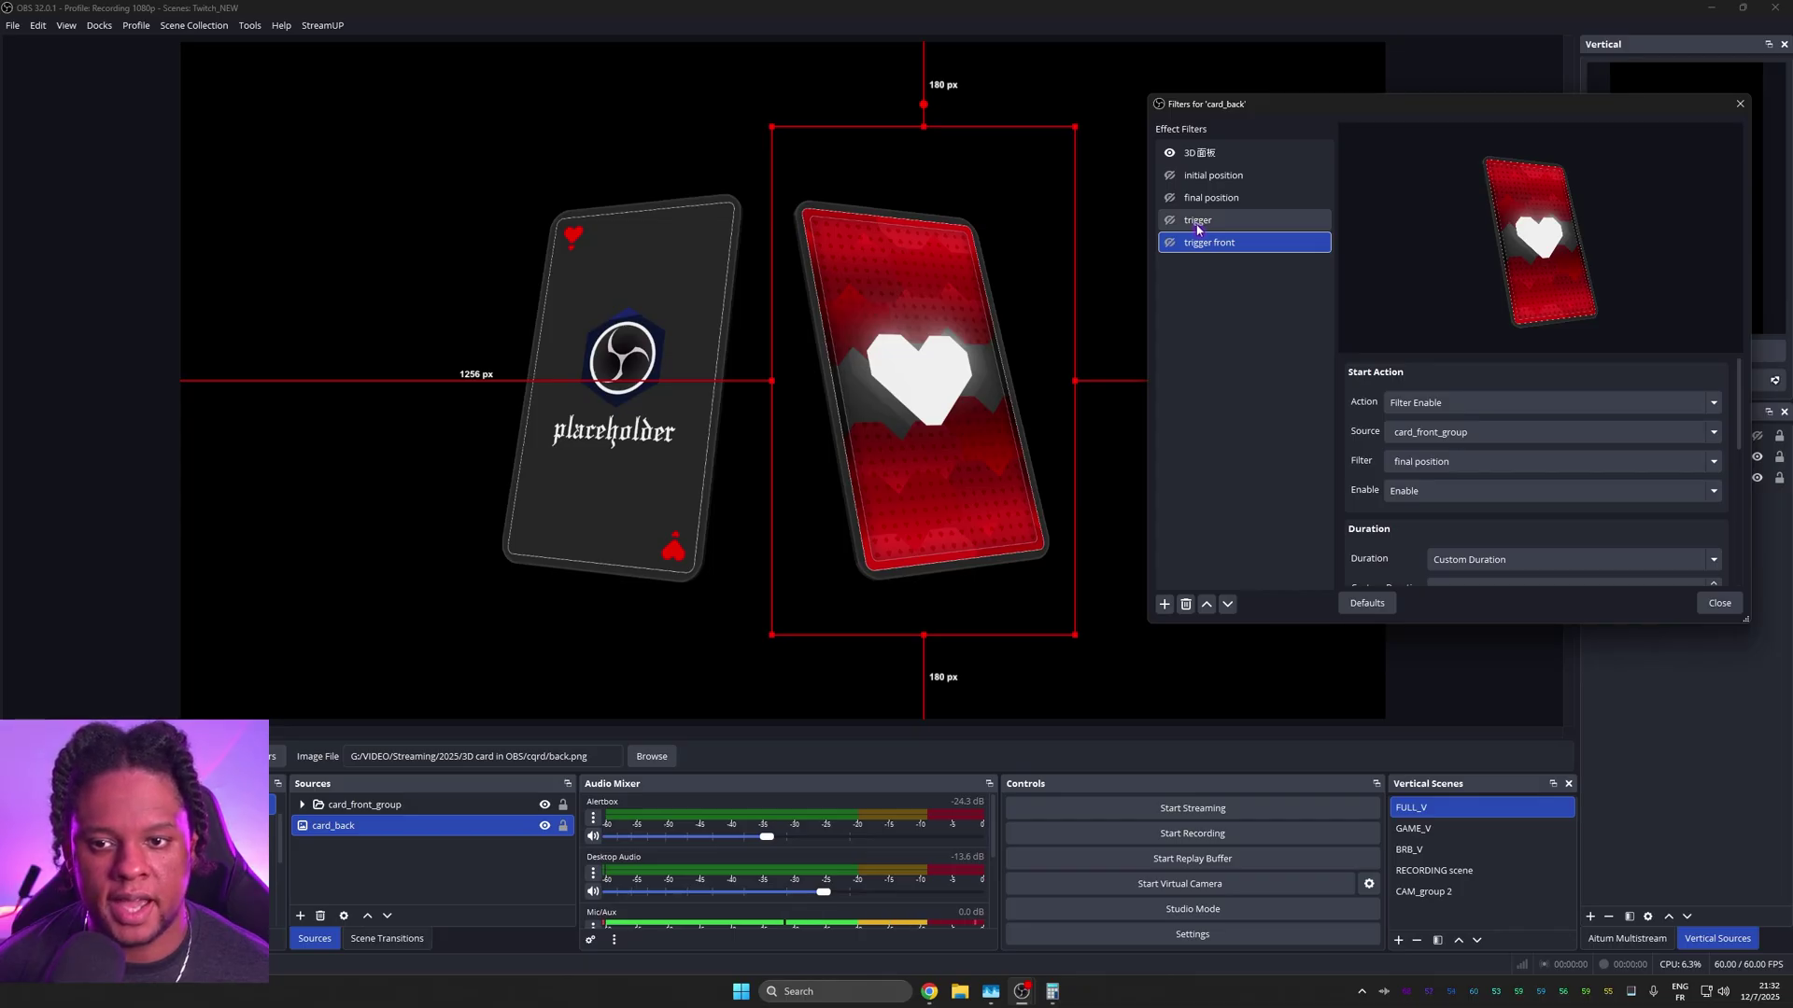
{"action": "left_click", "coordinate": [1198, 224]}
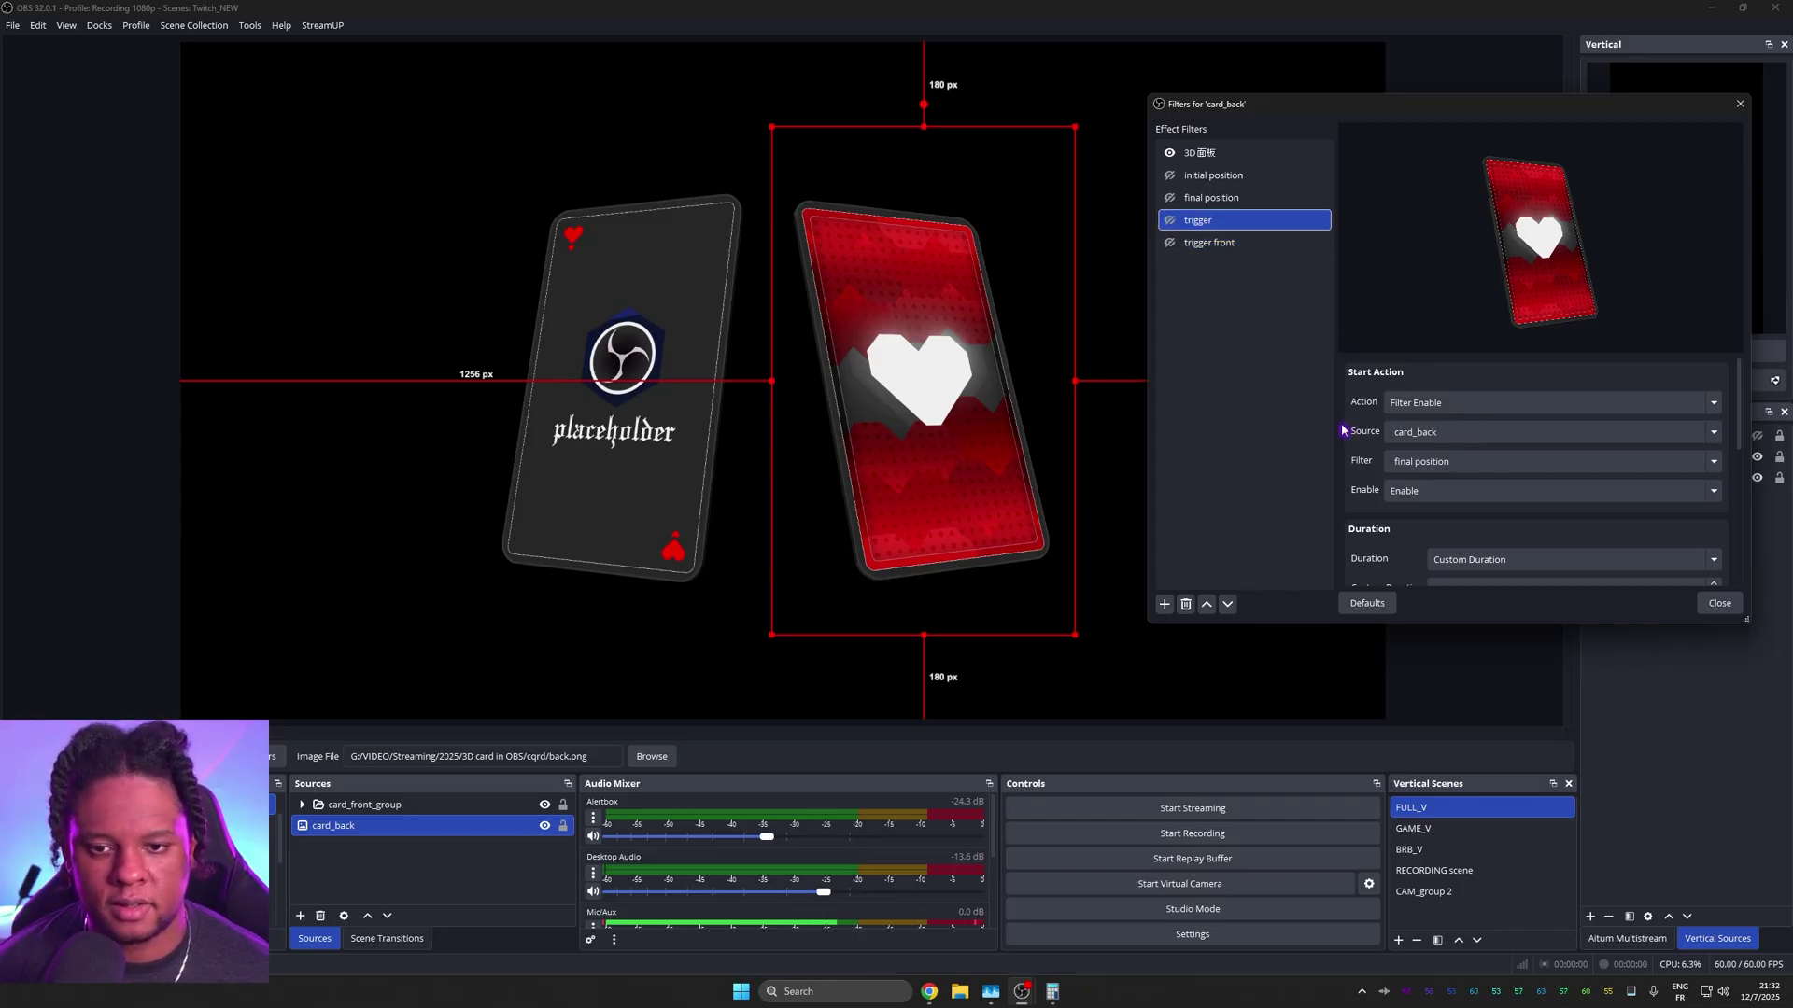
Step: Set trigger's Simultaneous Move to 'trigger front' and enable trigger to test the flip
{"action": "scroll", "coordinate": [1342, 429], "scroll_direction": "down", "scroll_amount": 10}
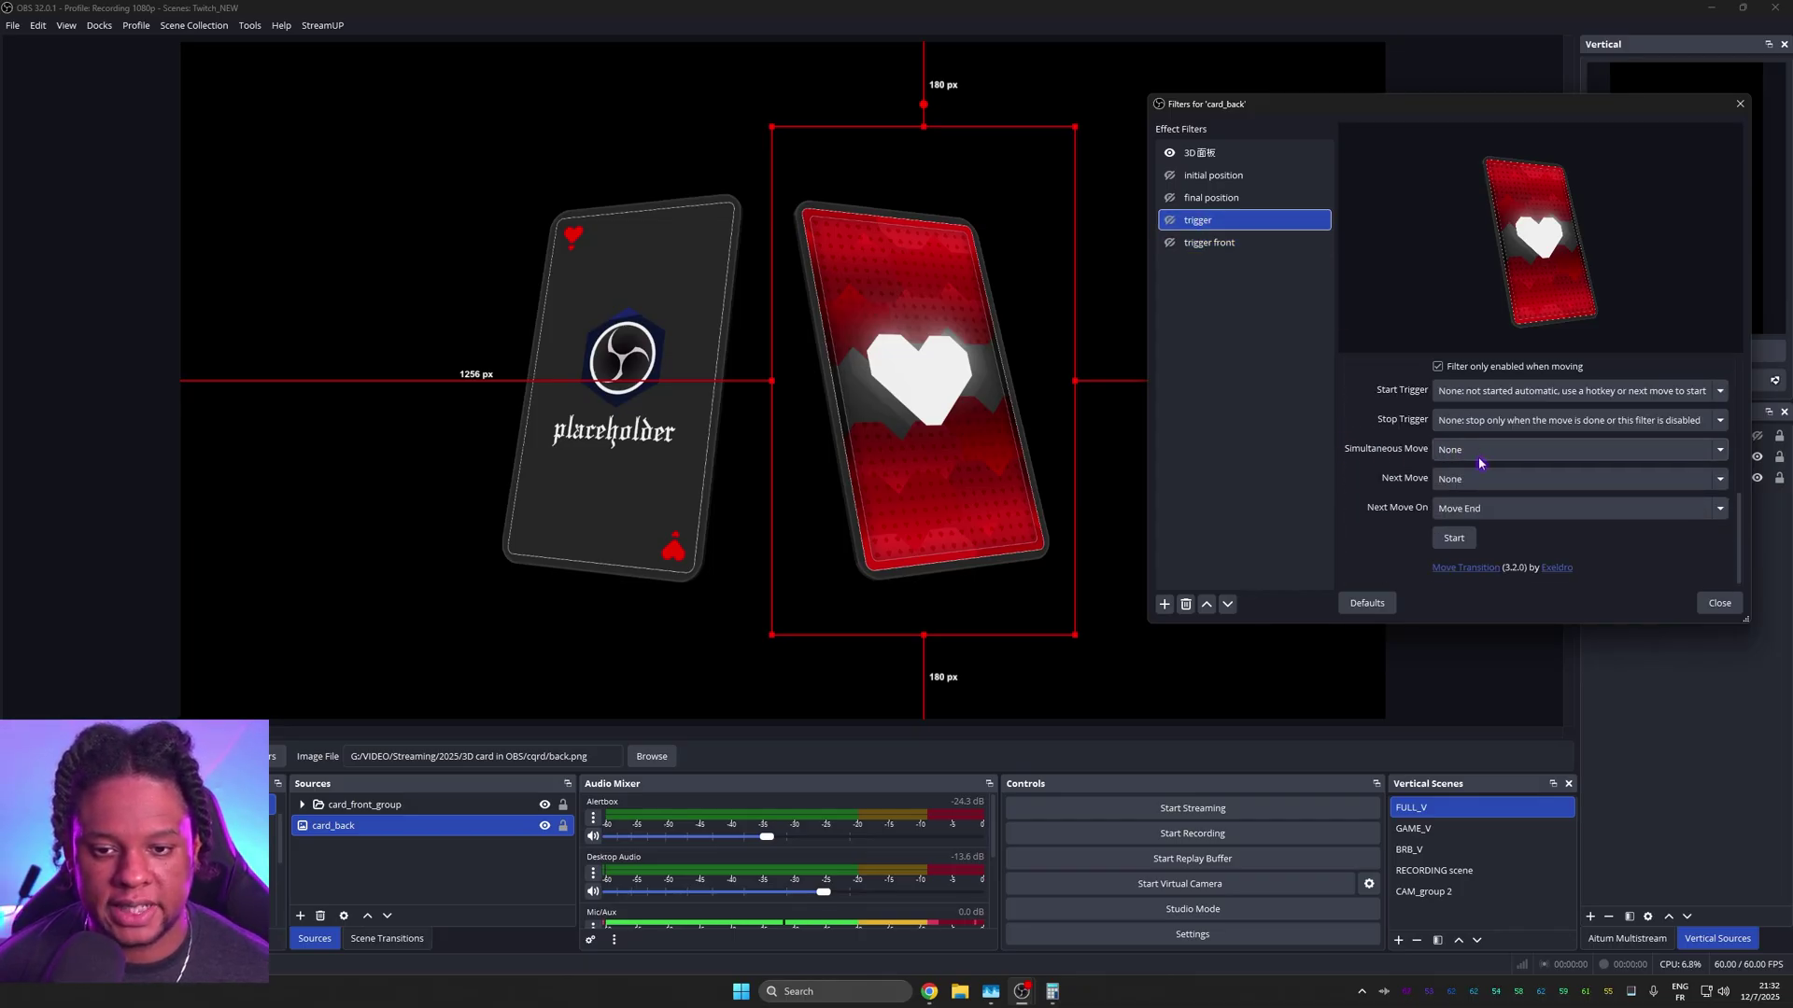
{"action": "left_click", "coordinate": [1493, 455]}
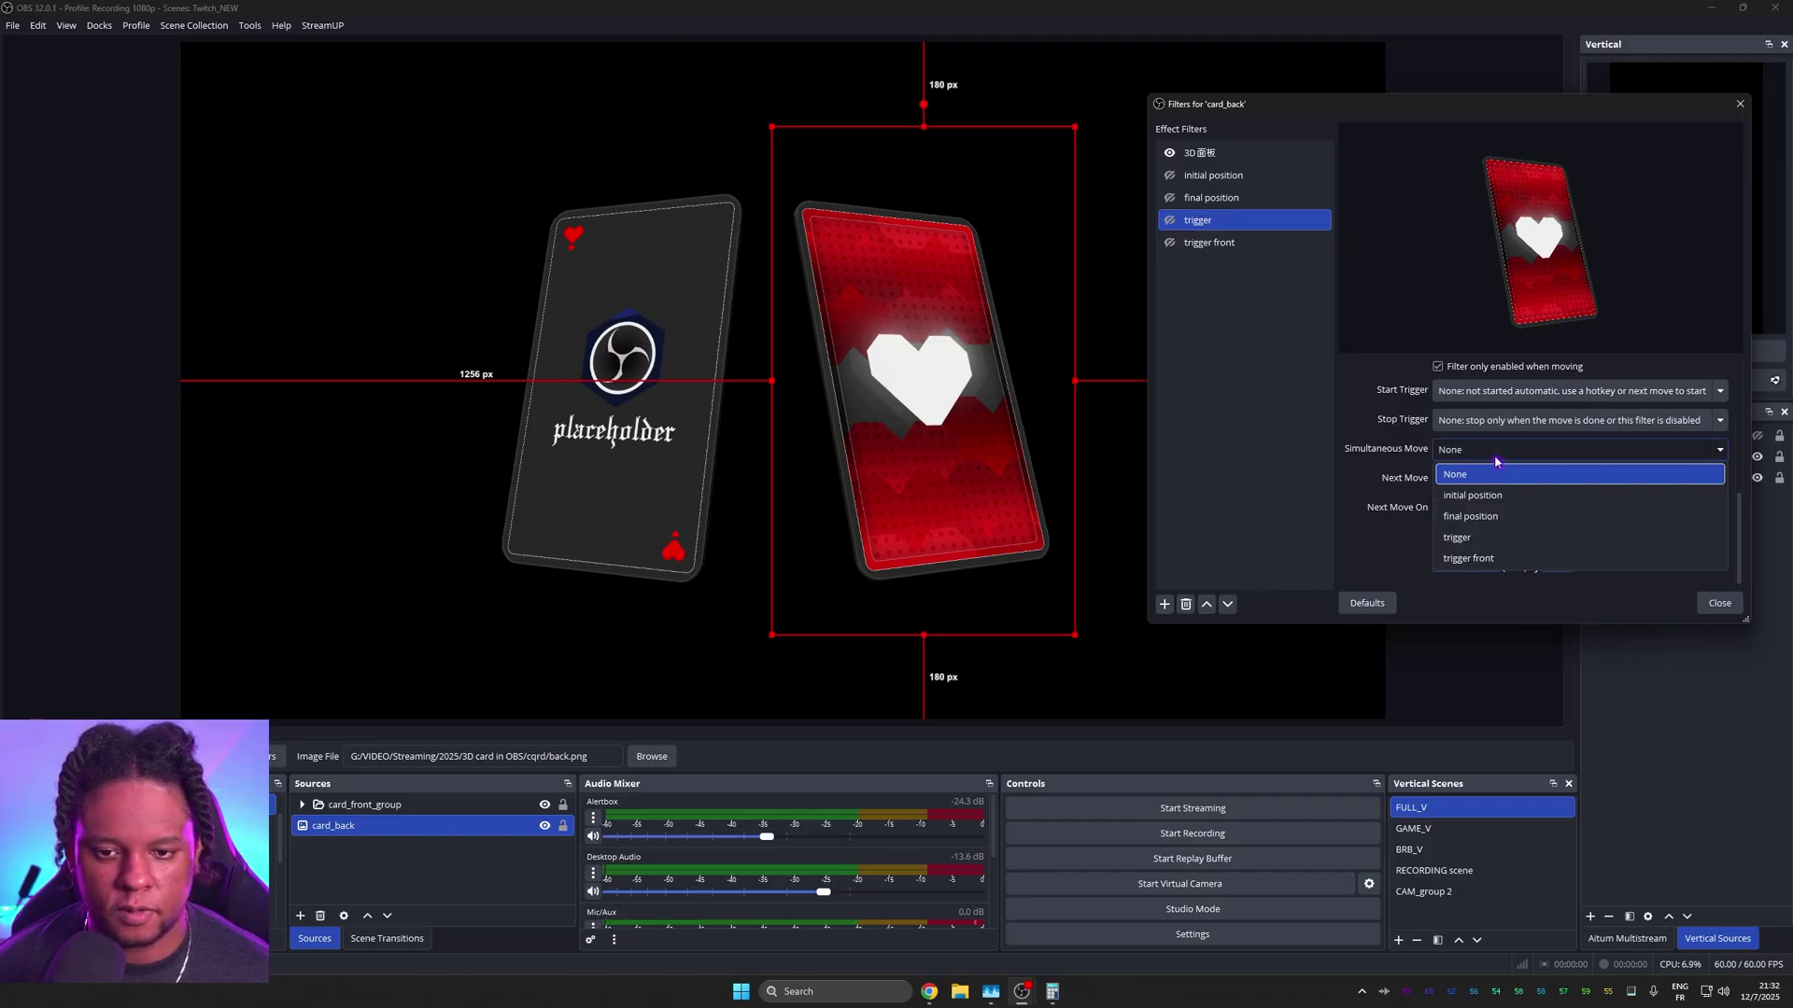
{"action": "left_click", "coordinate": [1493, 562]}
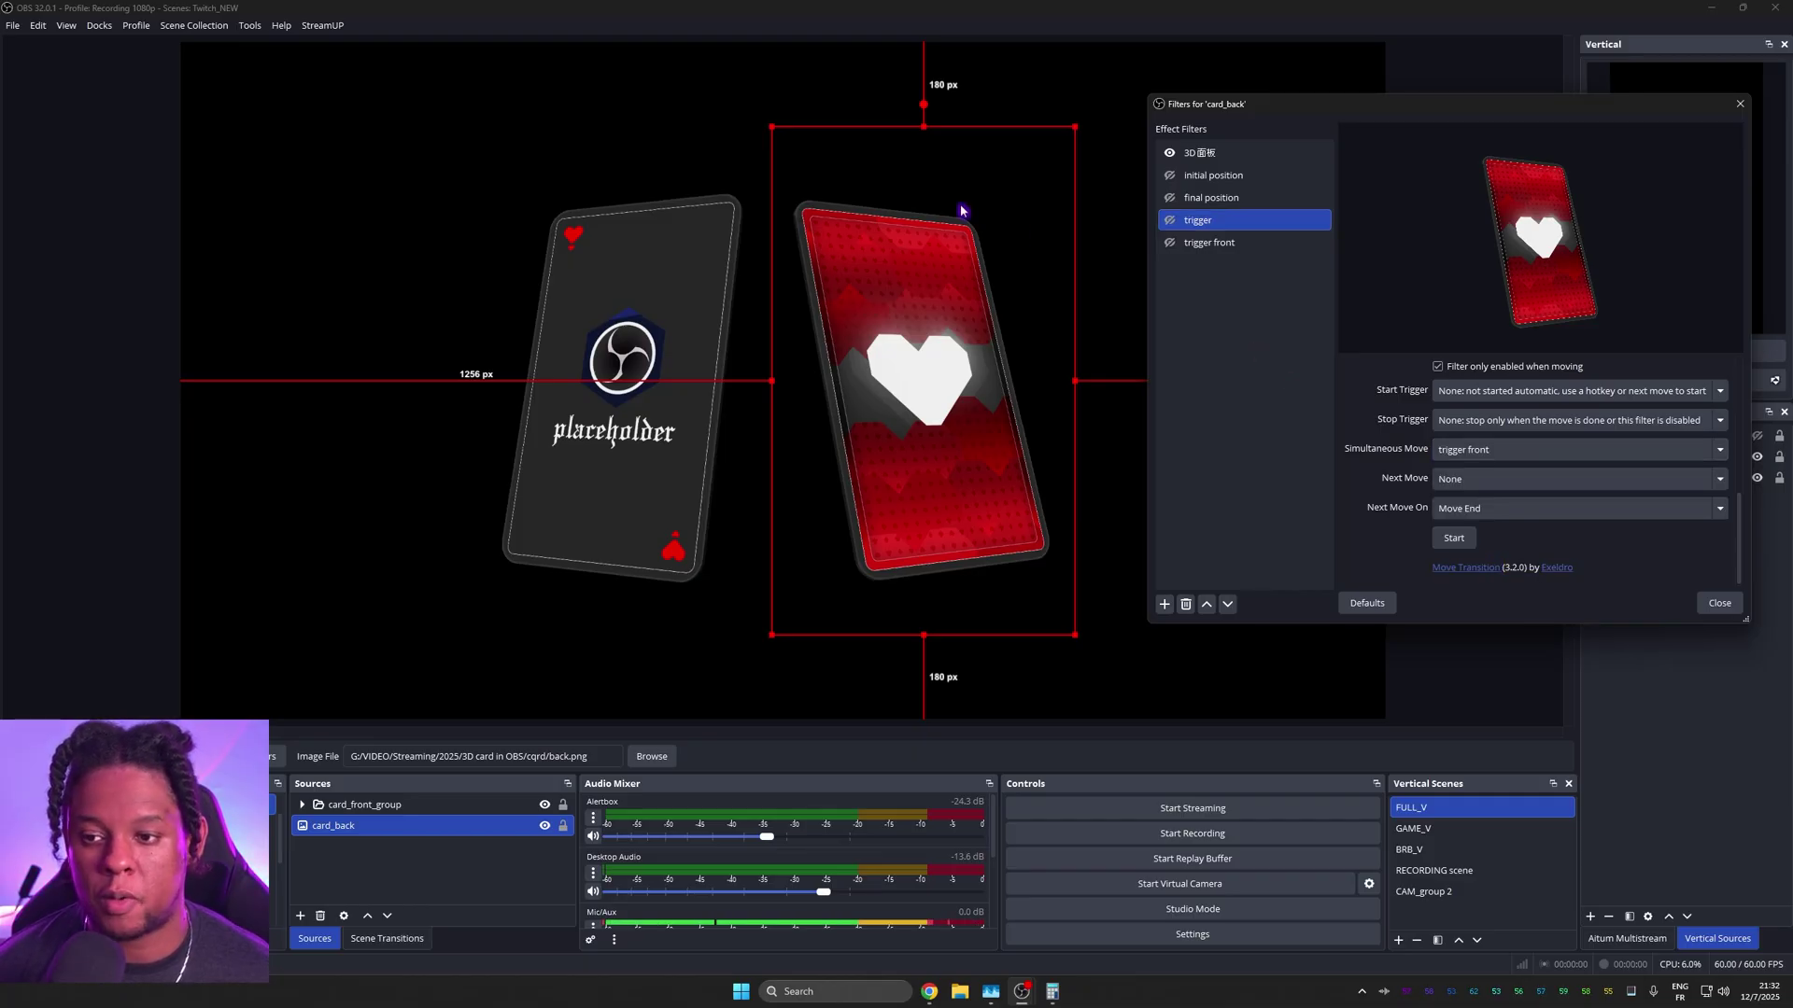
{"action": "left_click", "coordinate": [1169, 223]}
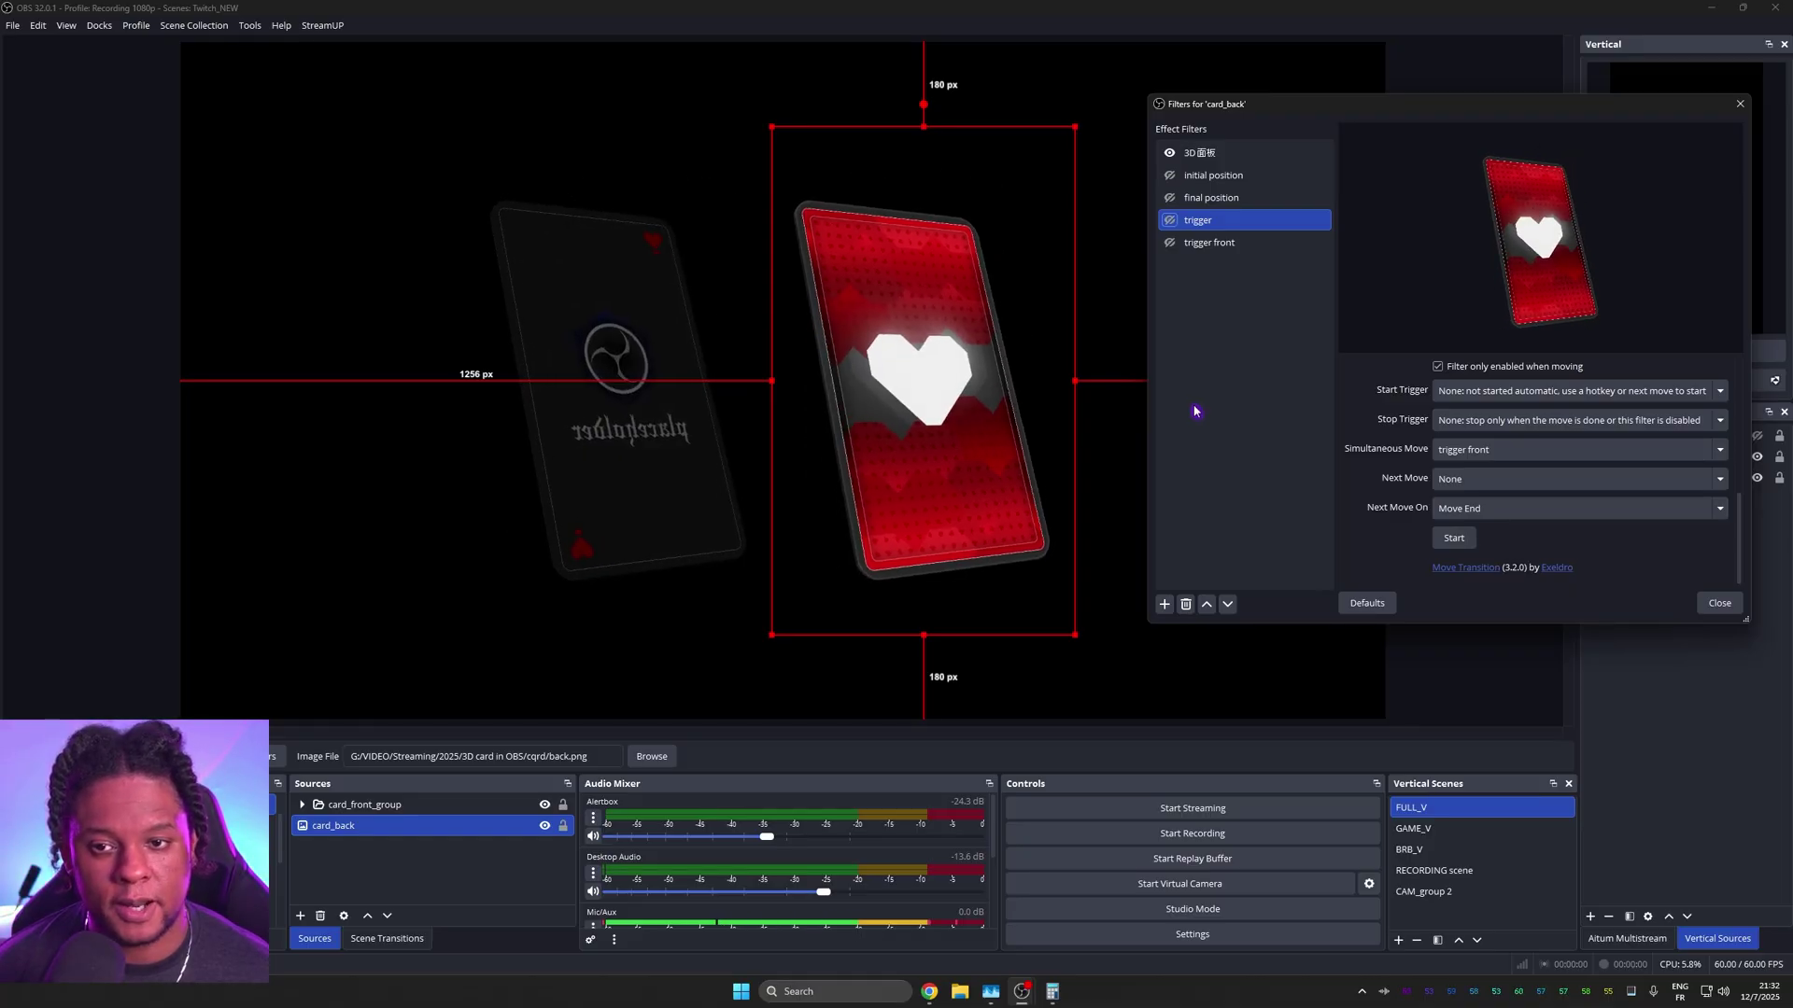
Step: Replay the flip by toggling the trigger and final position filters on and off
{"action": "left_click", "coordinate": [1171, 224]}
{"action": "left_click", "coordinate": [1171, 224]}
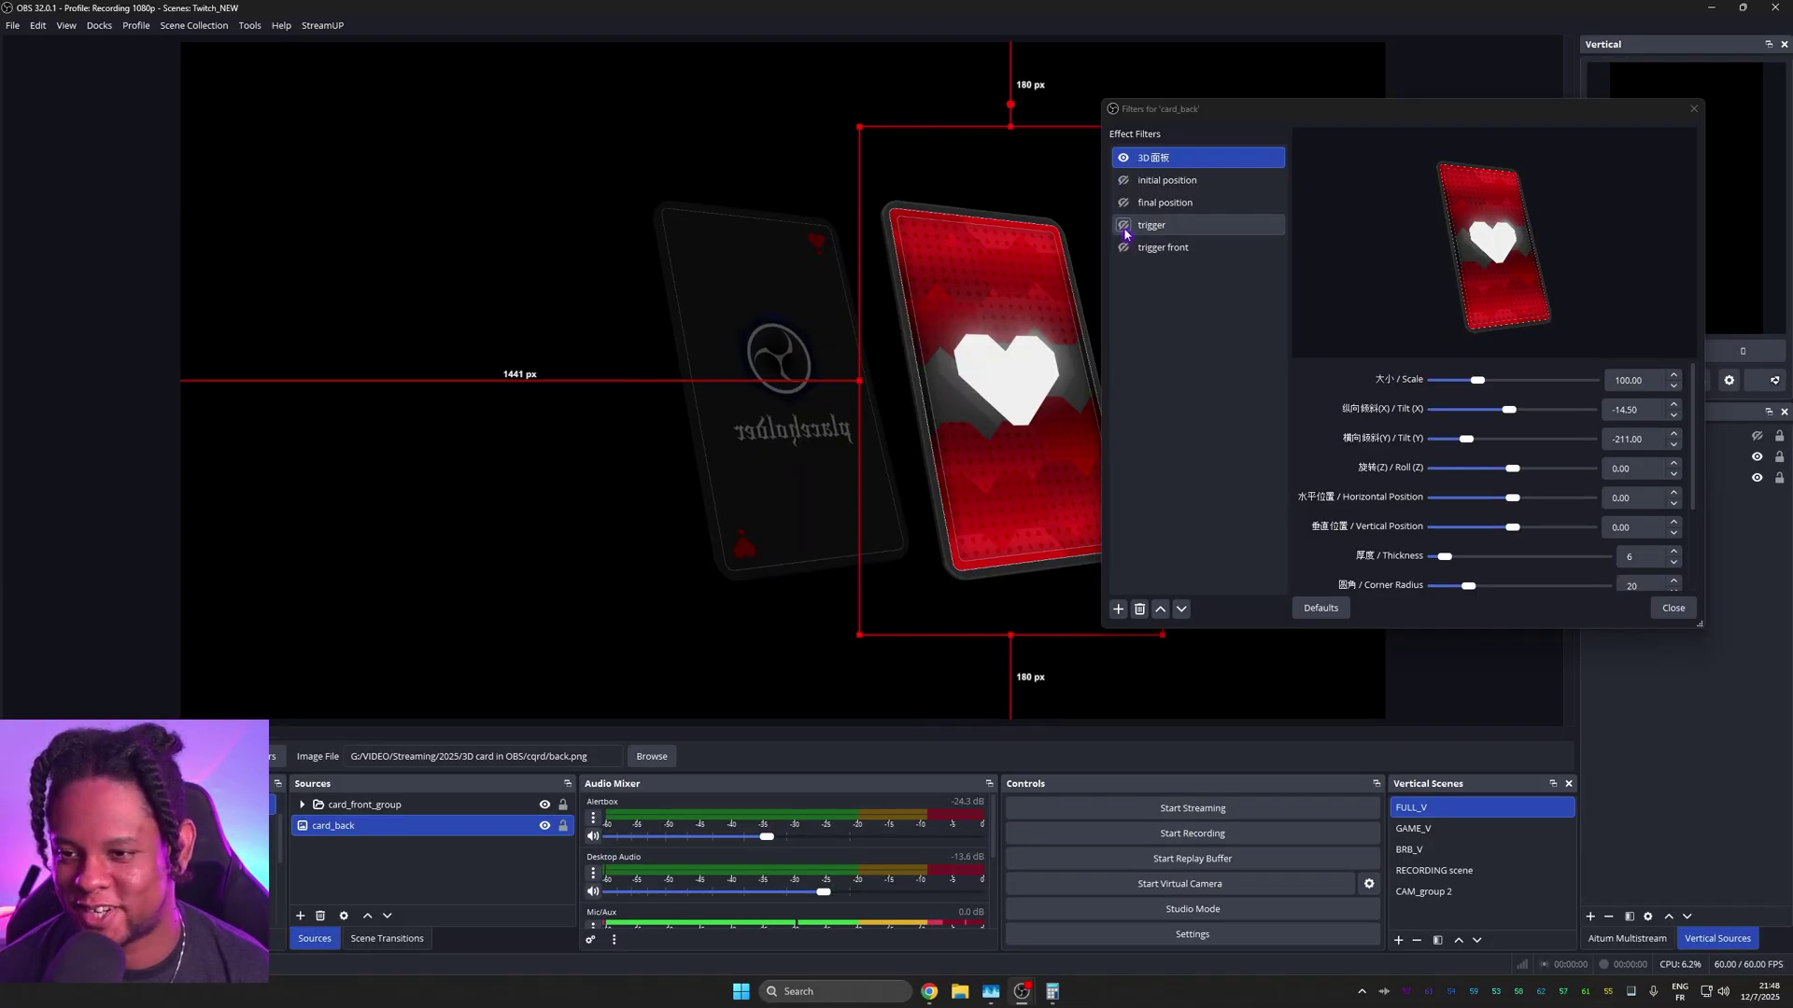
{"action": "left_click", "coordinate": [1124, 228]}
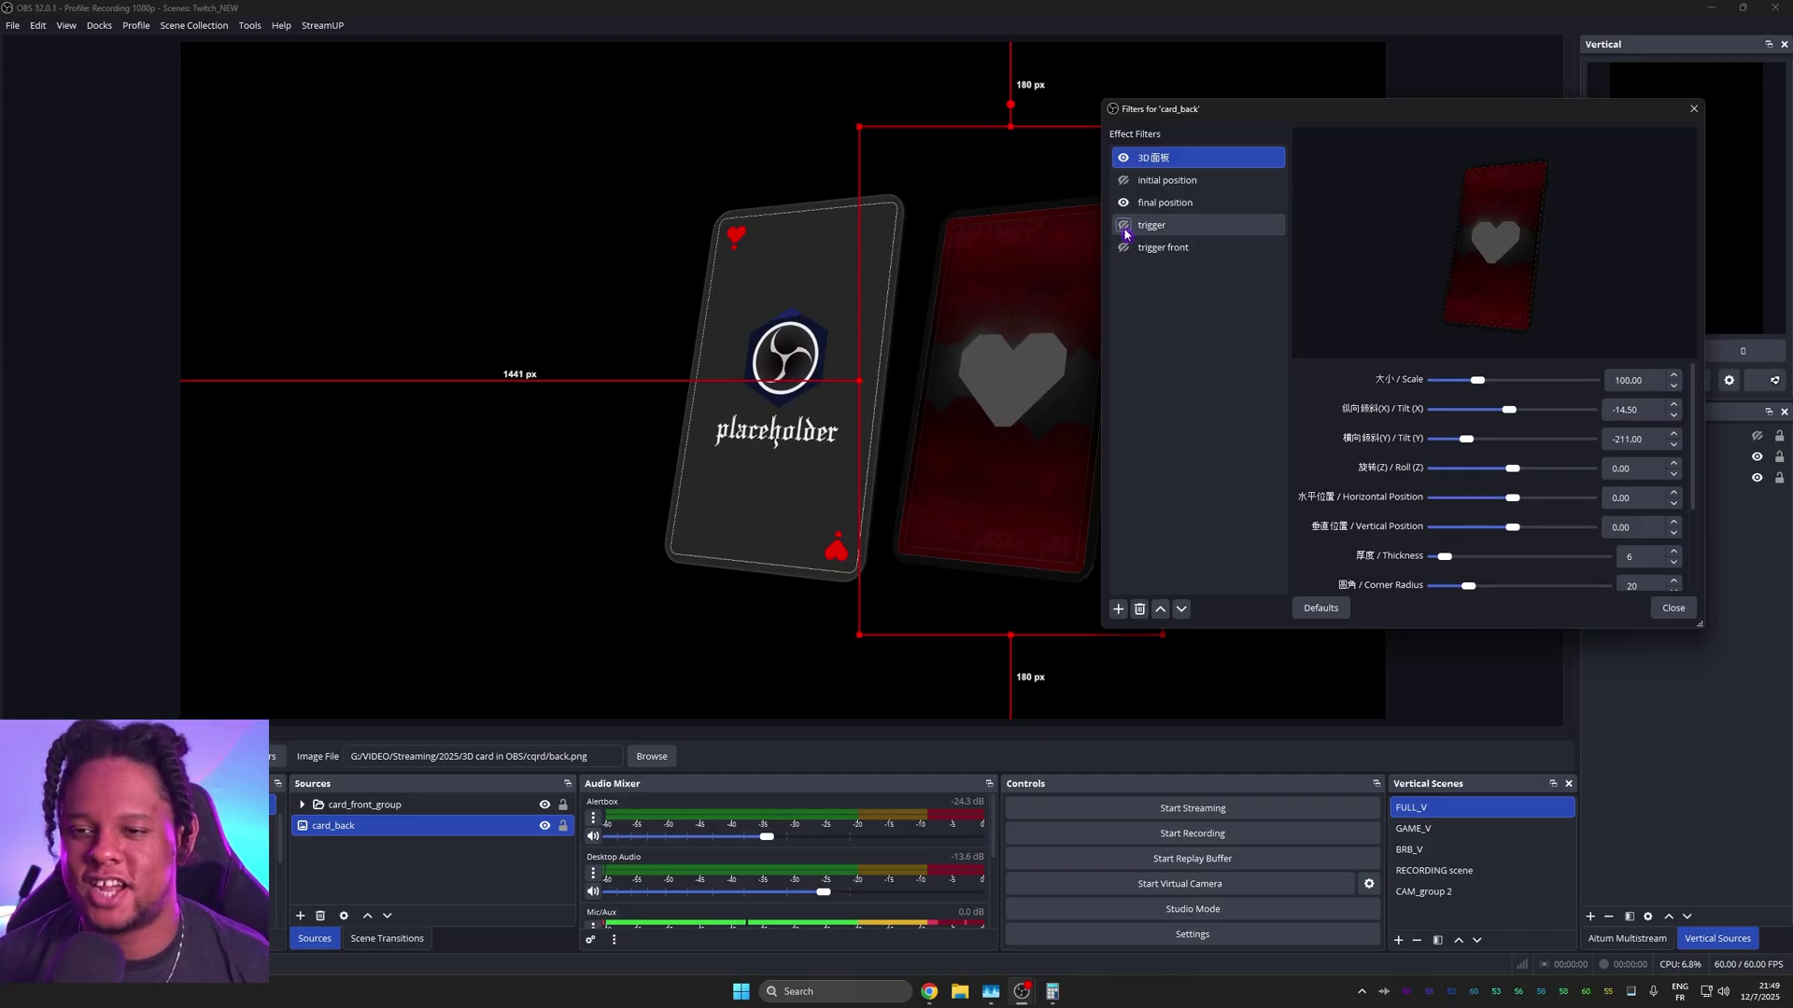
{"action": "left_click", "coordinate": [1123, 203]}
Step: Move the red card_back closer to the placeholder card front in the preview
{"action": "left_click_drag", "start_coordinate": [1223, 109], "coordinate": [1408, 116]}
{"action": "left_click_drag", "start_coordinate": [1021, 298], "coordinate": [793, 299]}
{"action": "left_click", "coordinate": [1308, 232]}
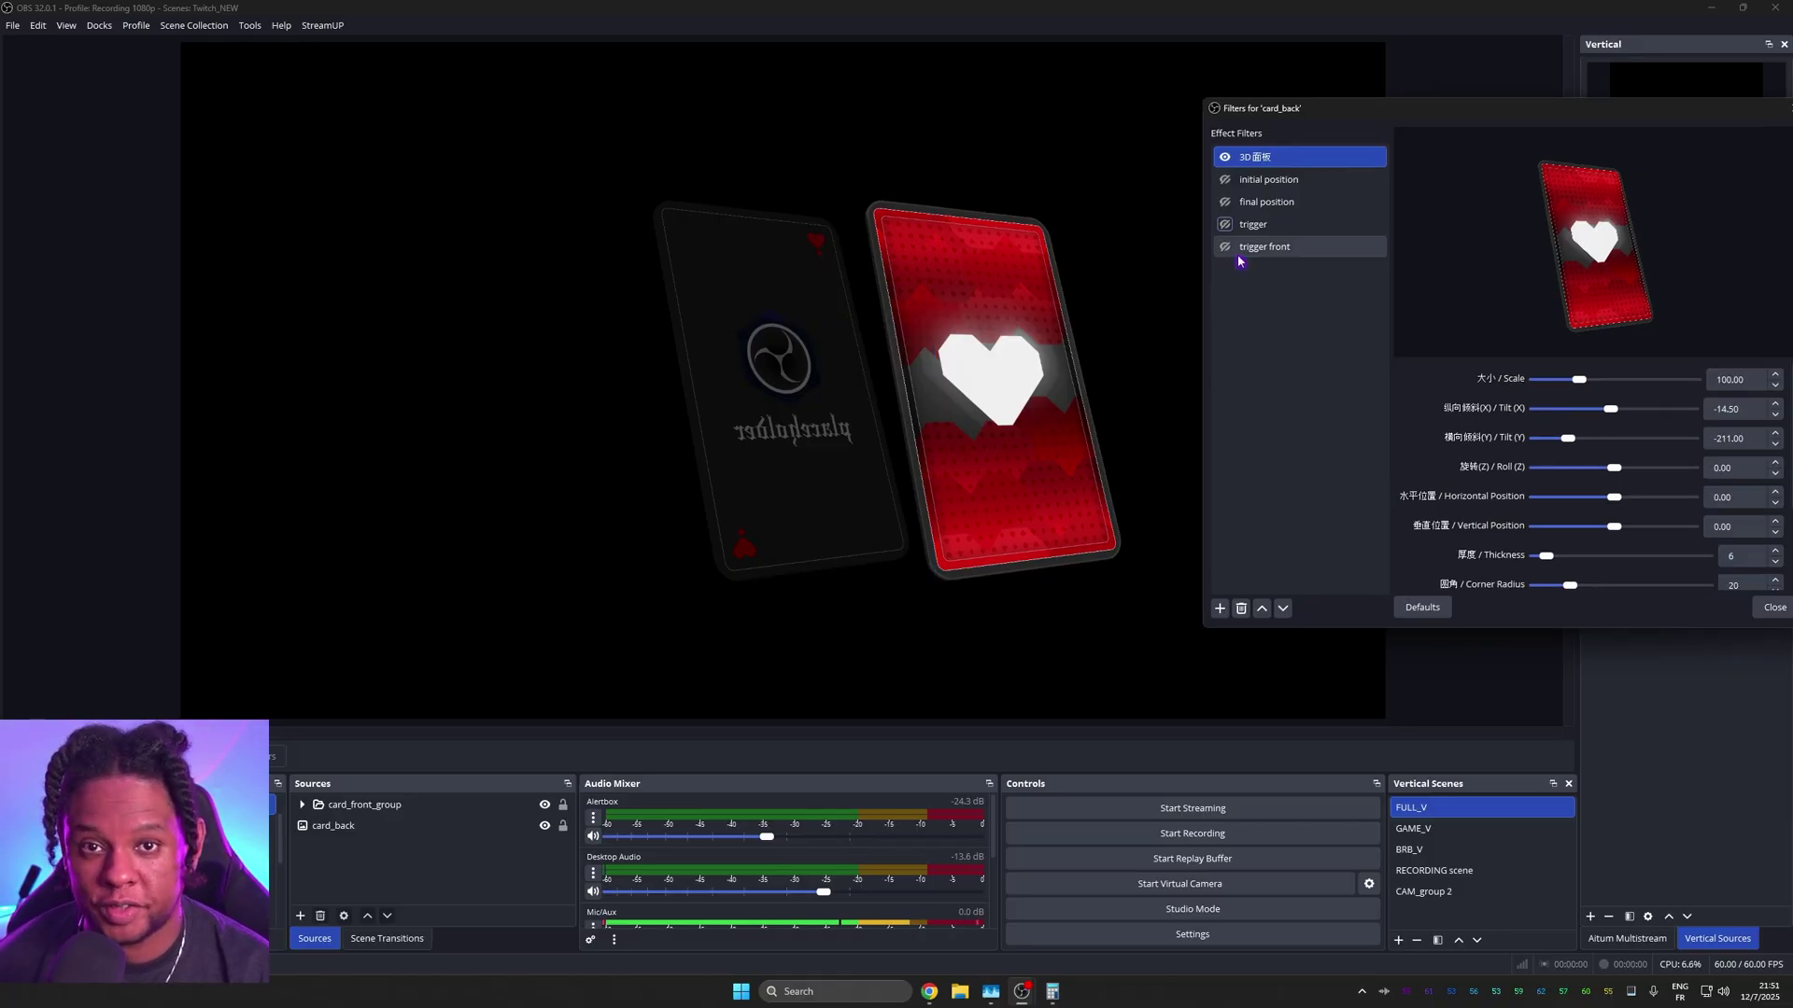
Step: Add a Move Action filter named 'Front viz' whose start action toggles source visibility
{"action": "right_click", "coordinate": [1239, 256]}
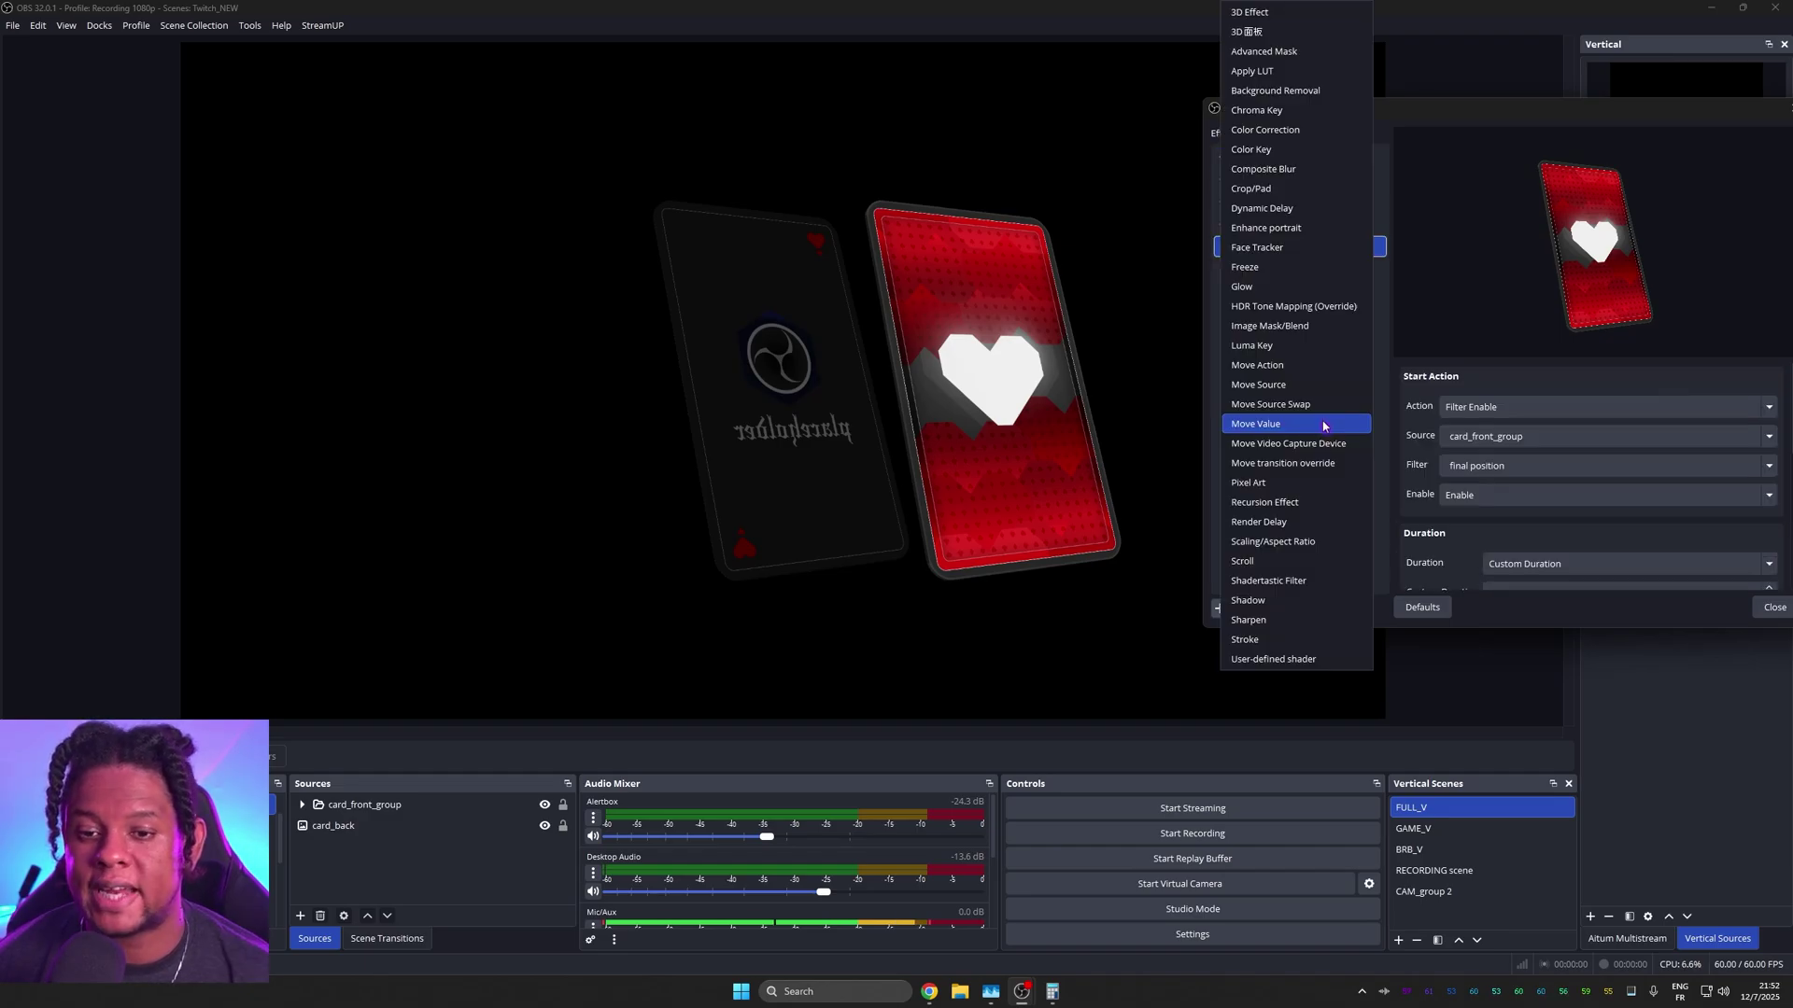
{"action": "left_click", "coordinate": [1320, 364]}
{"action": "type", "text": "Front viz"}
{"action": "left_click", "coordinate": [1464, 389]}
{"action": "left_click", "coordinate": [1462, 408]}
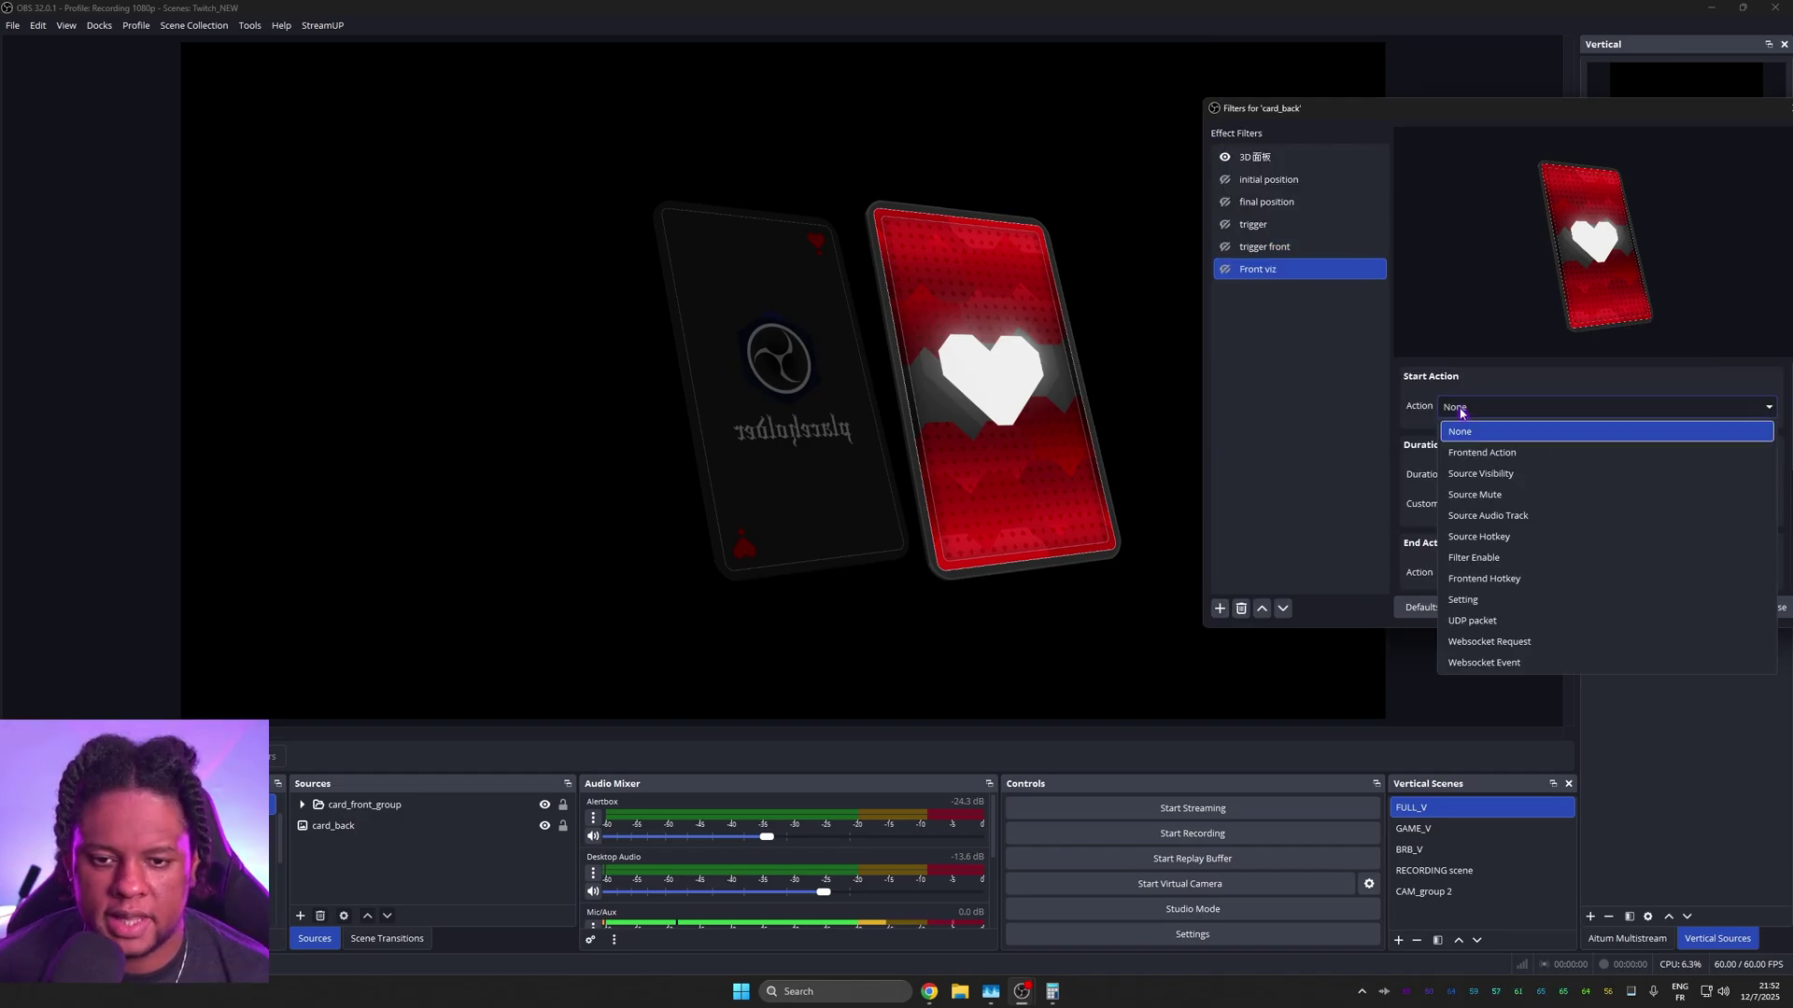
{"action": "left_click", "coordinate": [1482, 476]}
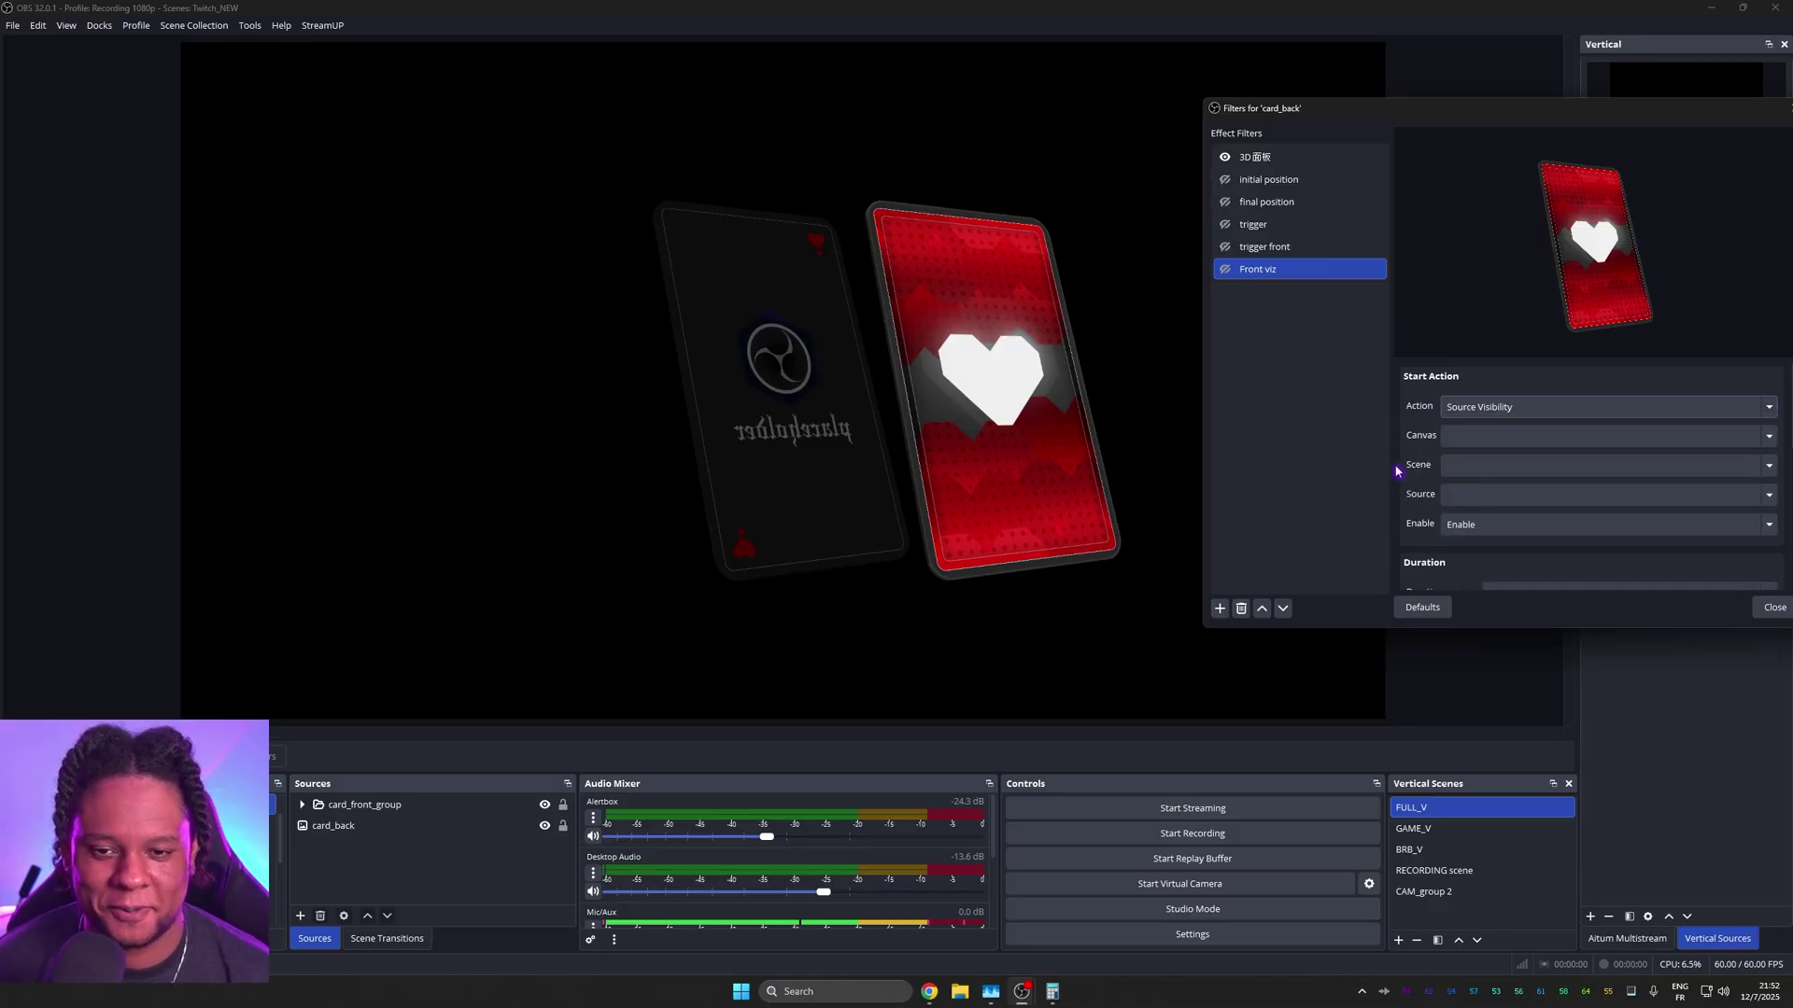
Step: Point Front viz at card_front_group in the Card scene
{"action": "left_click", "coordinate": [1587, 465]}
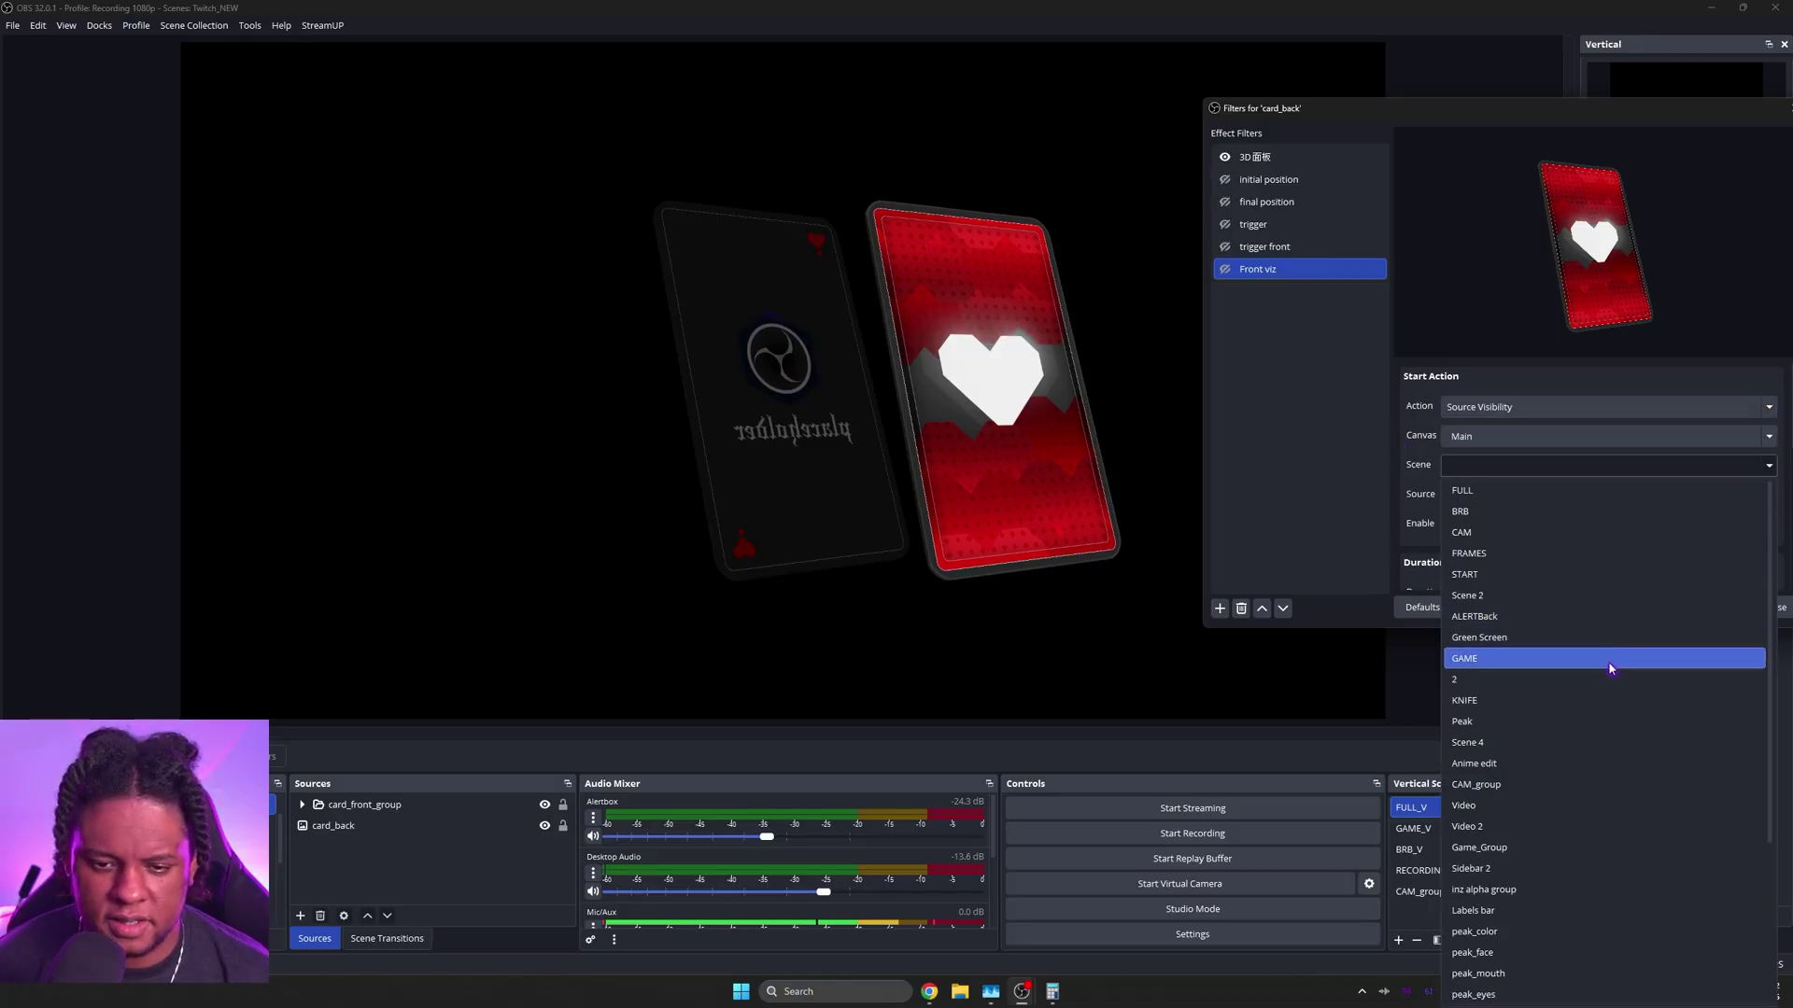
{"action": "scroll", "coordinate": [1587, 729], "scroll_direction": "down", "scroll_amount": 1}
{"action": "left_click", "coordinate": [1574, 764]}
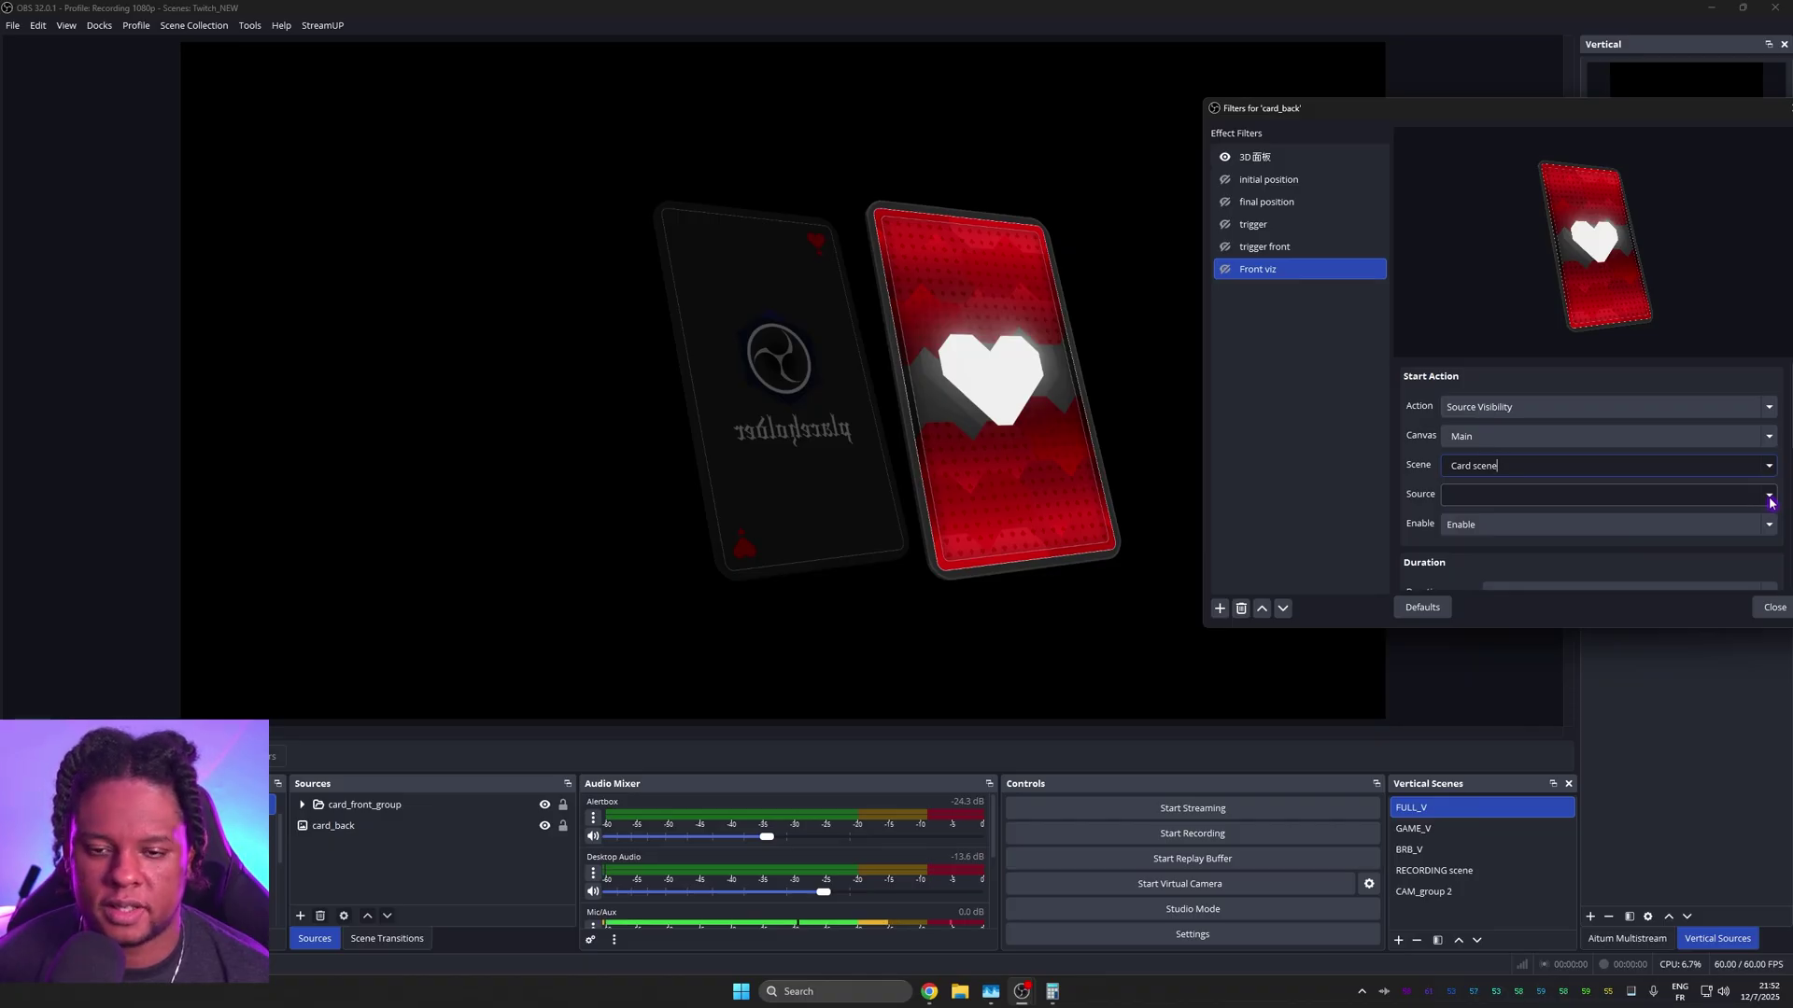
{"action": "left_click", "coordinate": [1769, 498]}
{"action": "left_click", "coordinate": [1515, 544]}
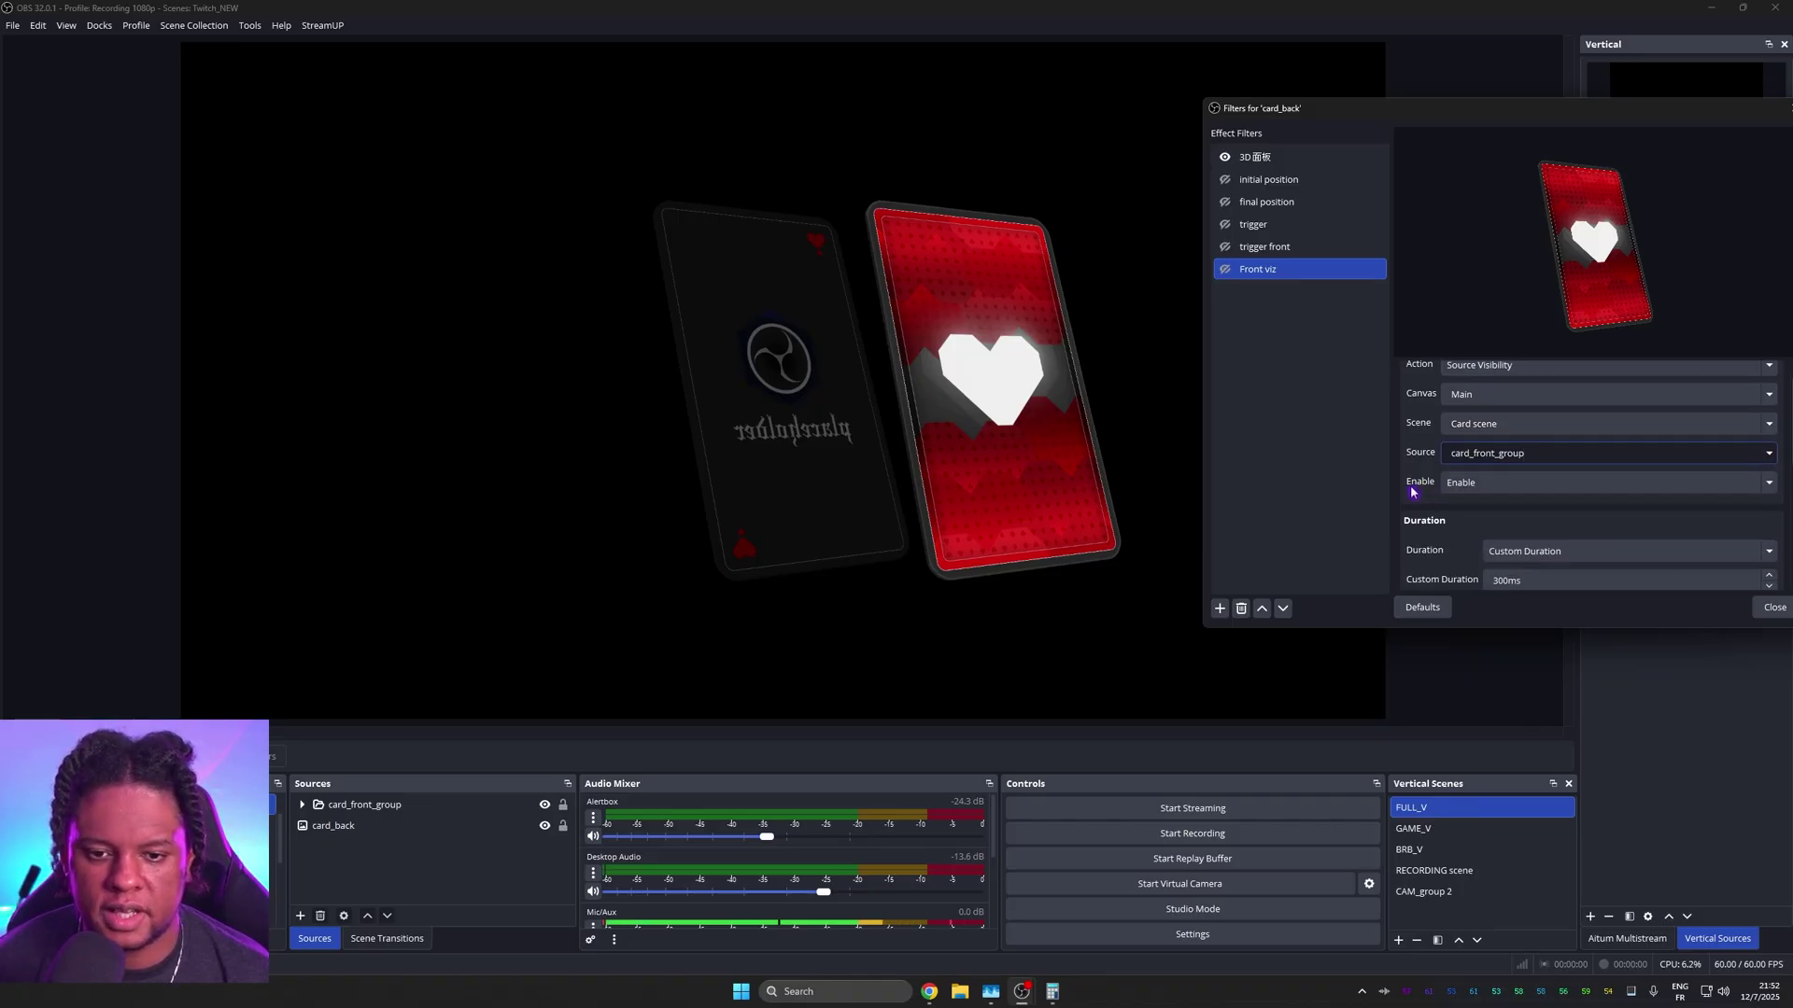
{"action": "scroll", "coordinate": [1410, 492], "scroll_direction": "down", "scroll_amount": 2}
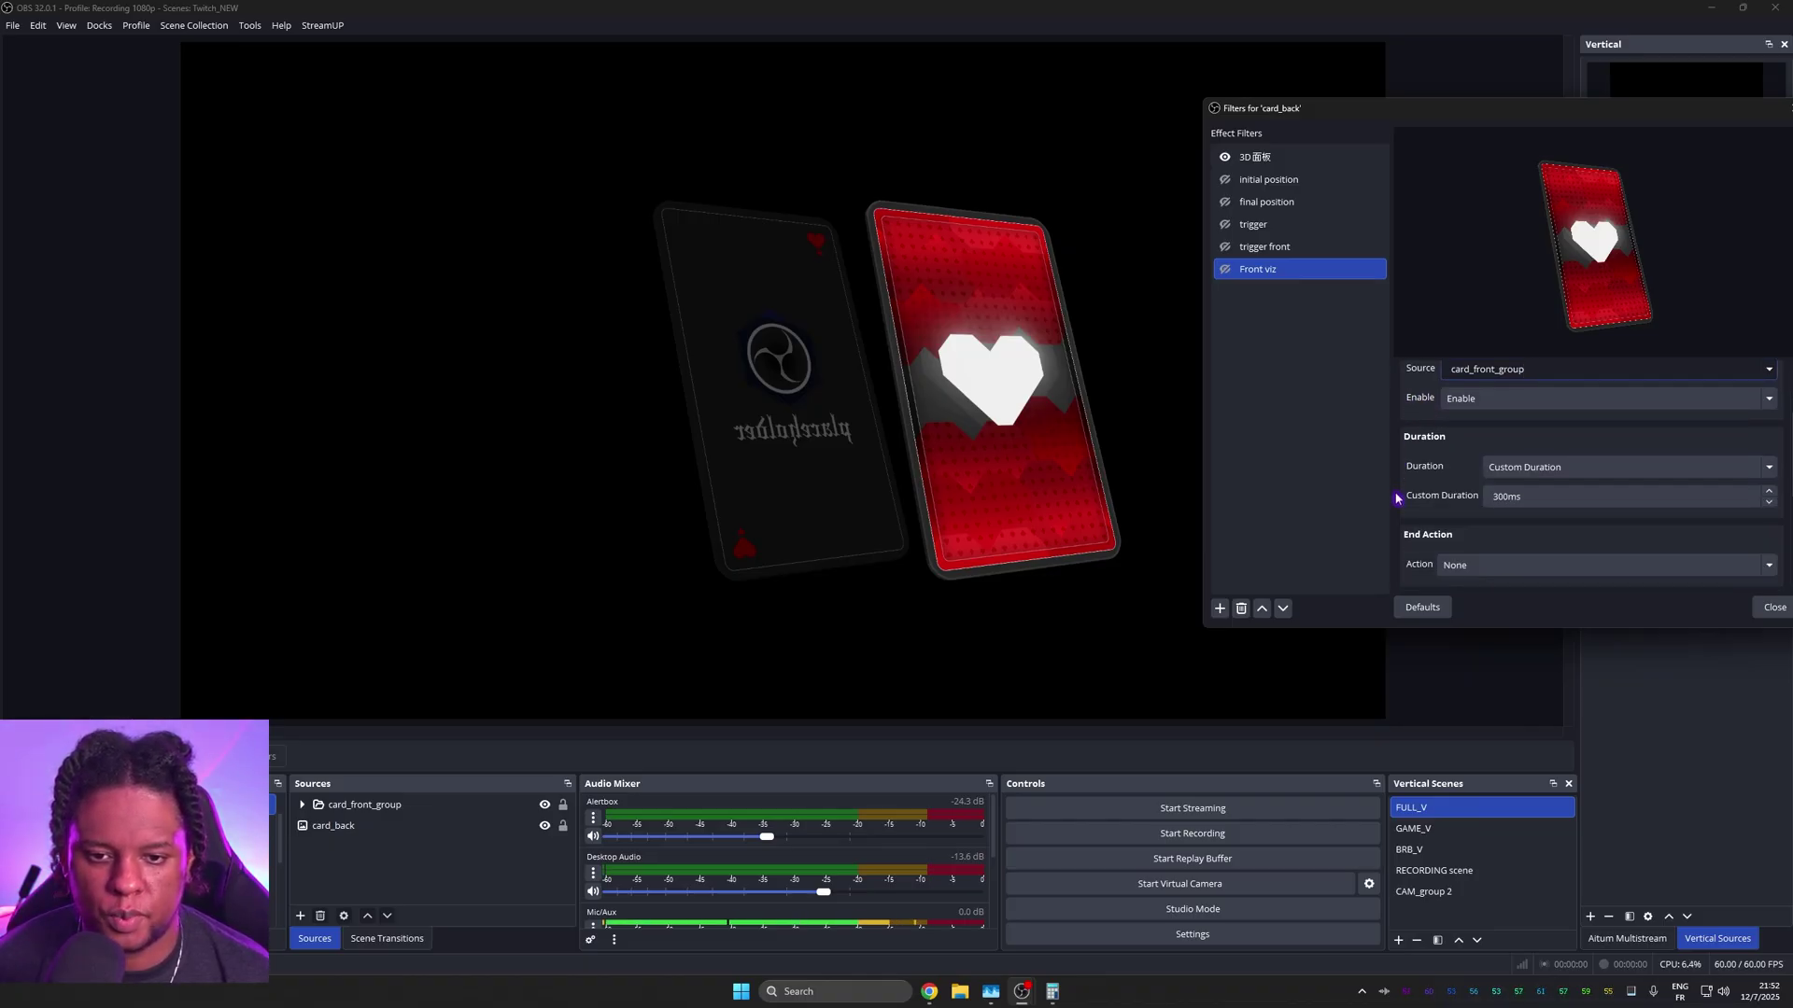
{"action": "scroll", "coordinate": [1400, 500], "scroll_direction": "down", "scroll_amount": 1}
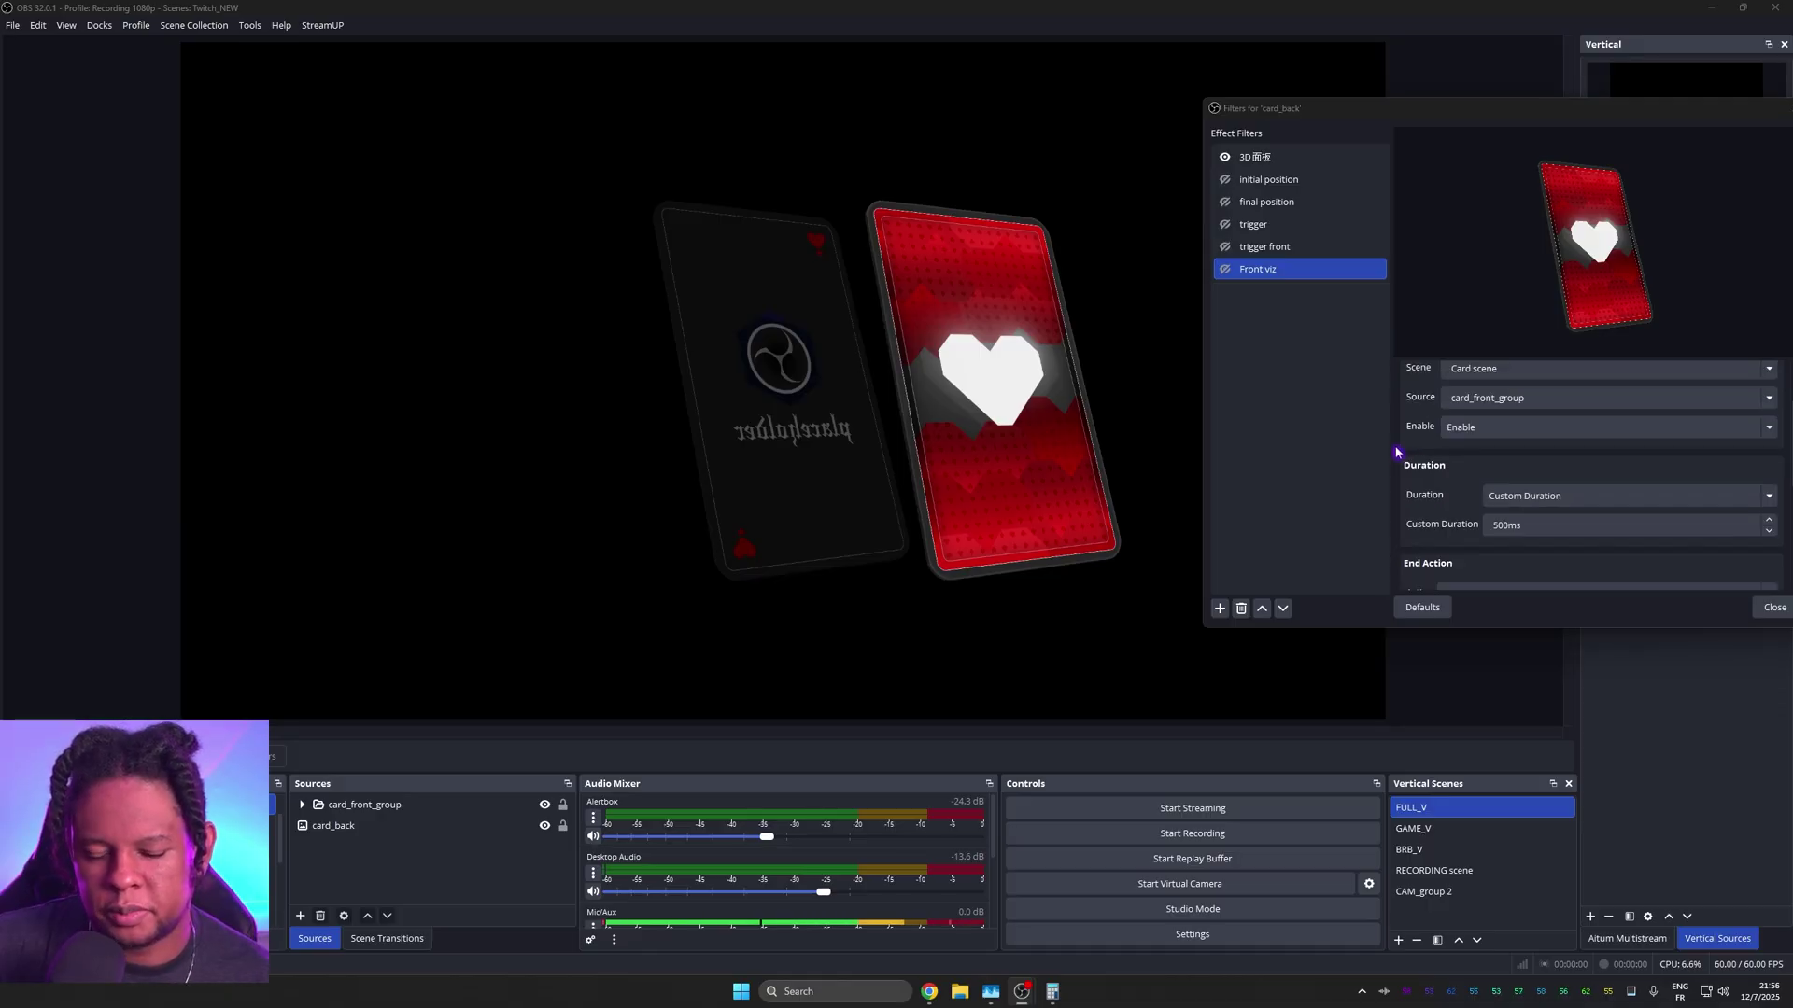
{"action": "scroll", "coordinate": [1398, 454], "scroll_direction": "down", "scroll_amount": 1}
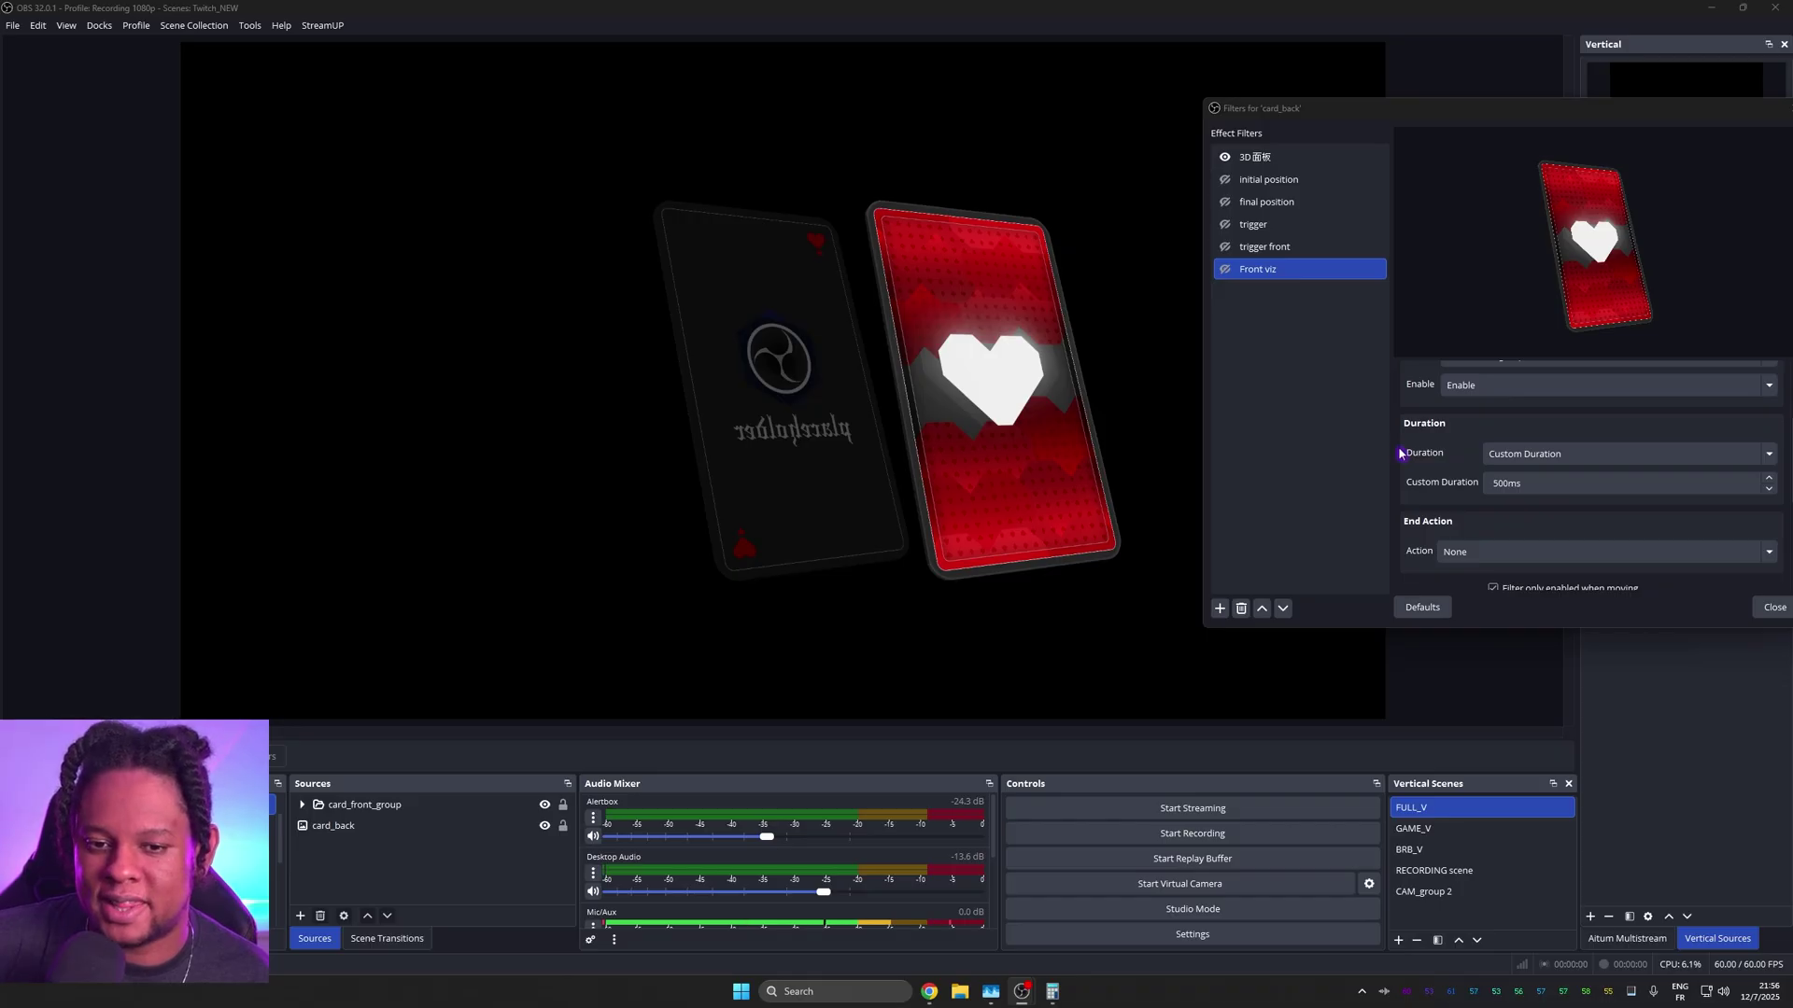
{"action": "scroll", "coordinate": [1399, 453], "scroll_direction": "down", "scroll_amount": 2}
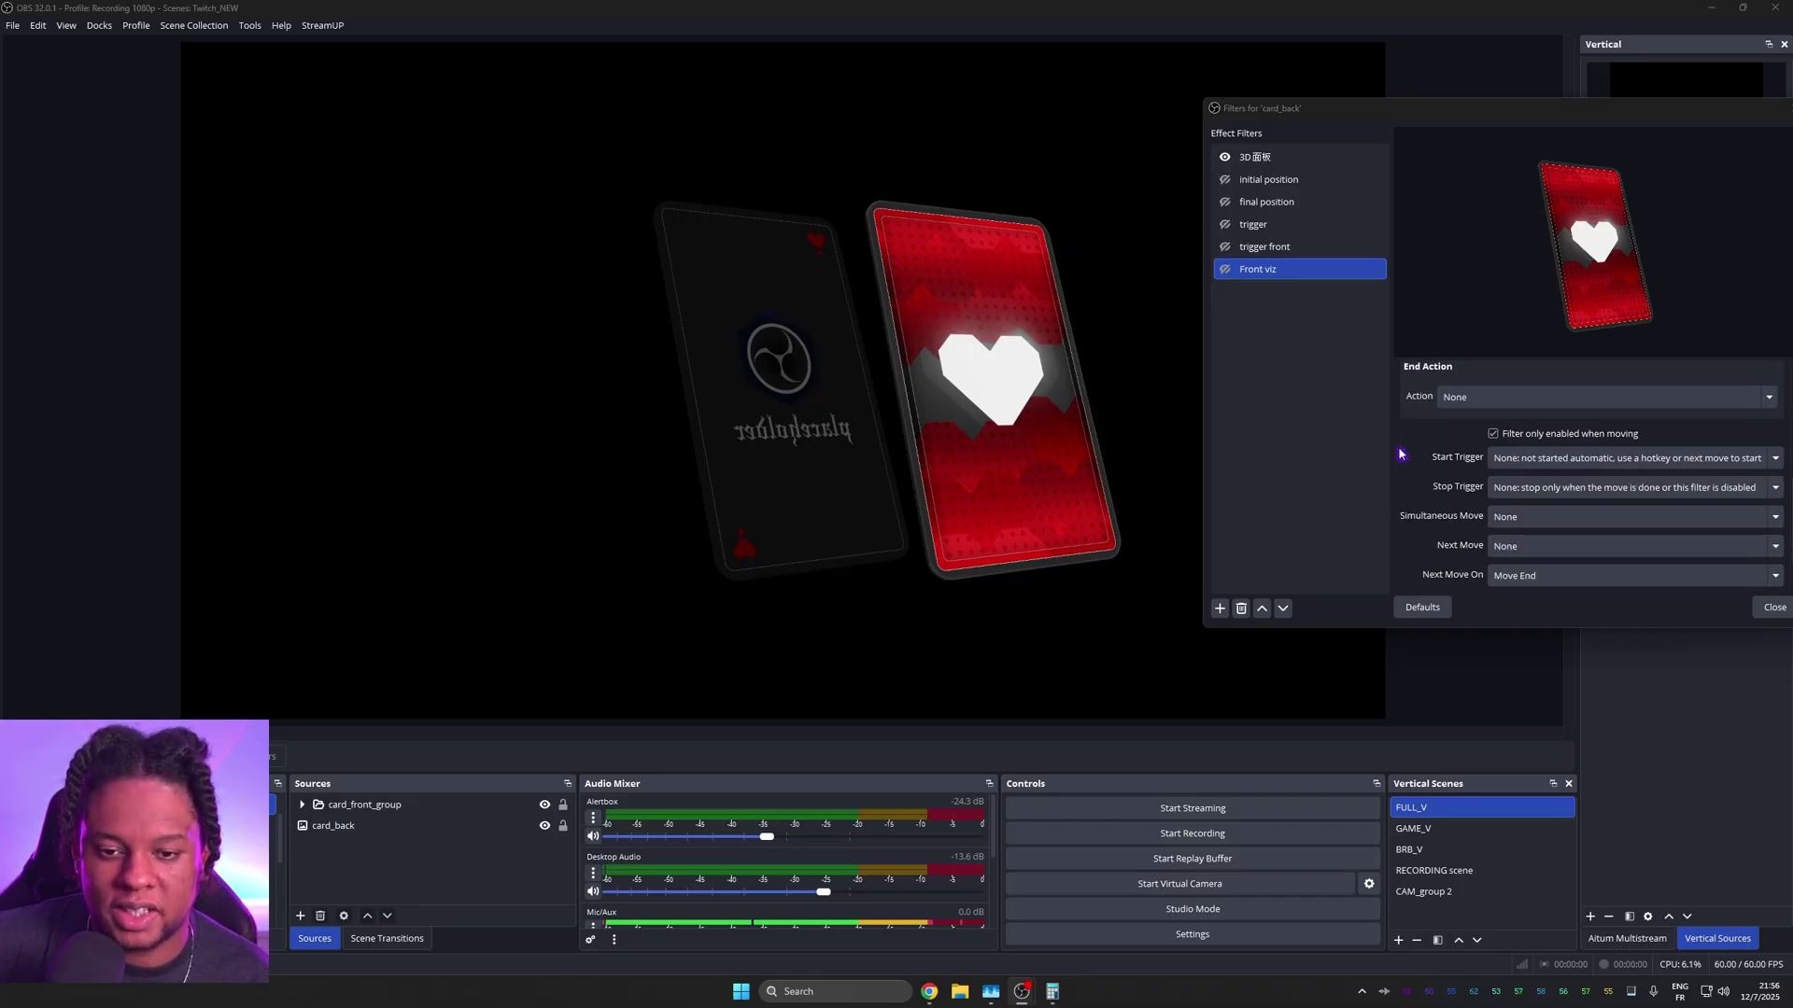
{"action": "scroll", "coordinate": [1399, 454], "scroll_direction": "down", "scroll_amount": 1}
{"action": "scroll", "coordinate": [1399, 454], "scroll_direction": "up", "scroll_amount": 1}
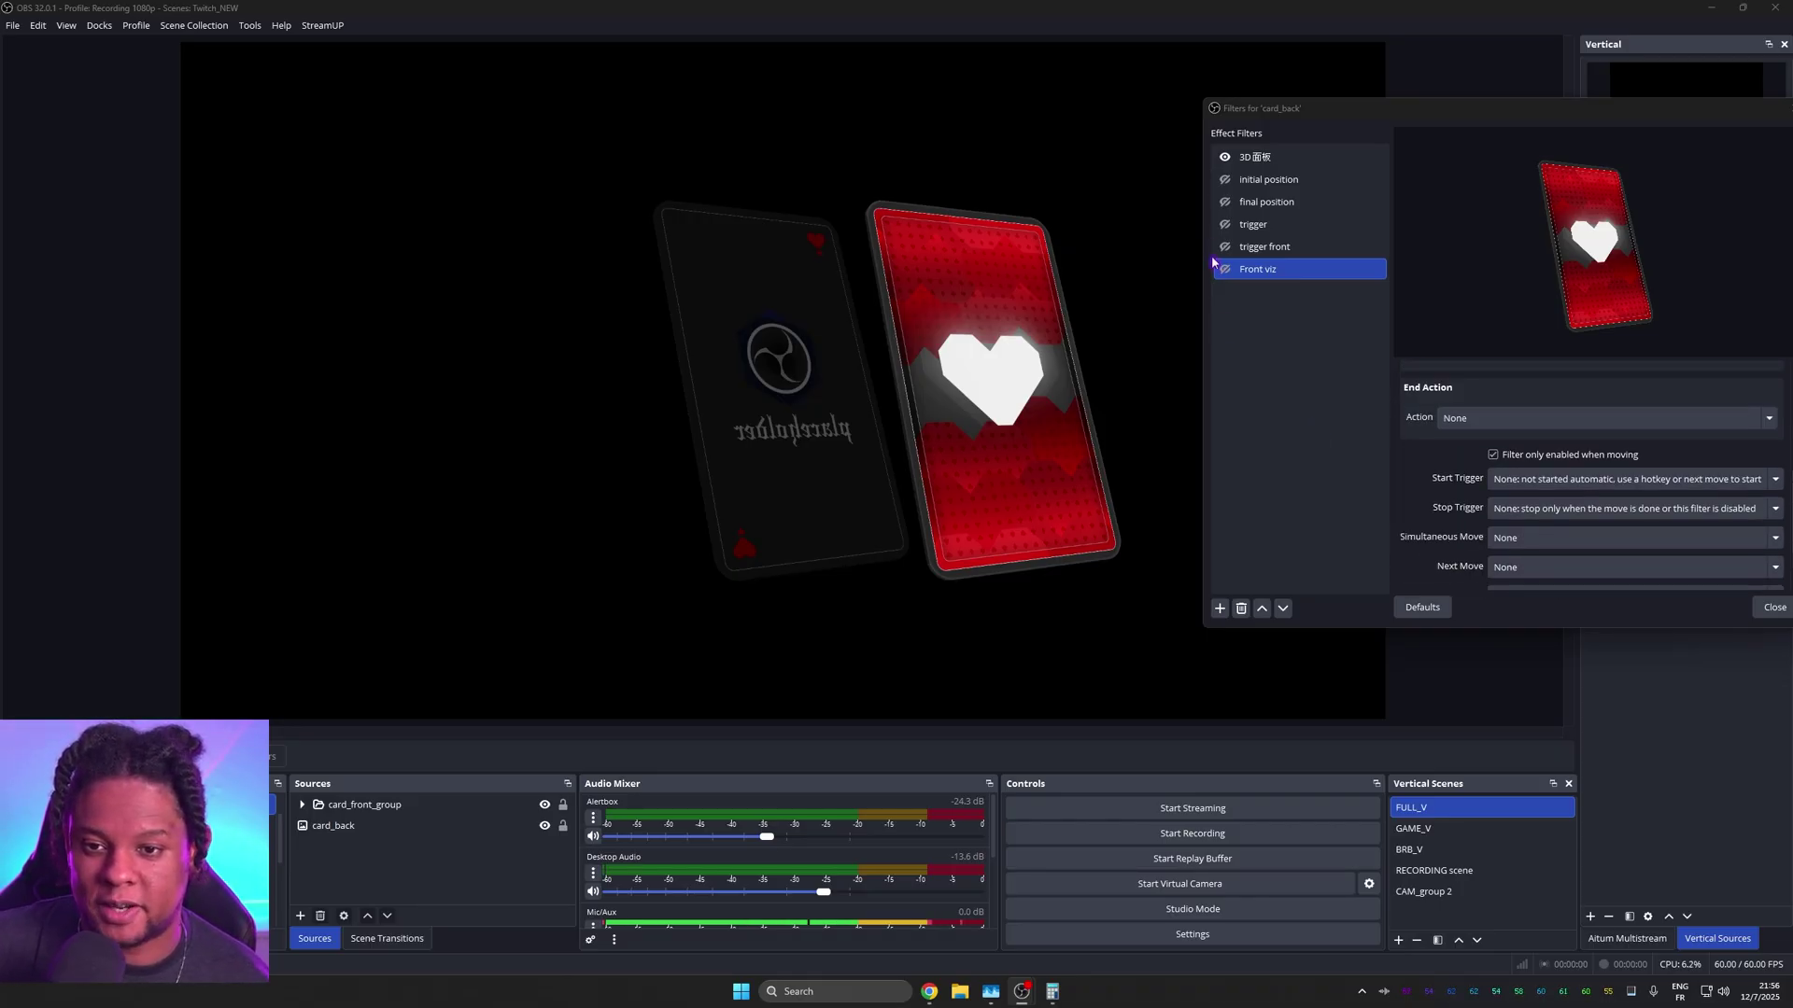
Step: Make trigger front run Front viz simultaneously, then reset the cards to their starting pose
{"action": "left_click", "coordinate": [1260, 248]}
{"action": "scroll", "coordinate": [1494, 448], "scroll_direction": "down", "scroll_amount": 2}
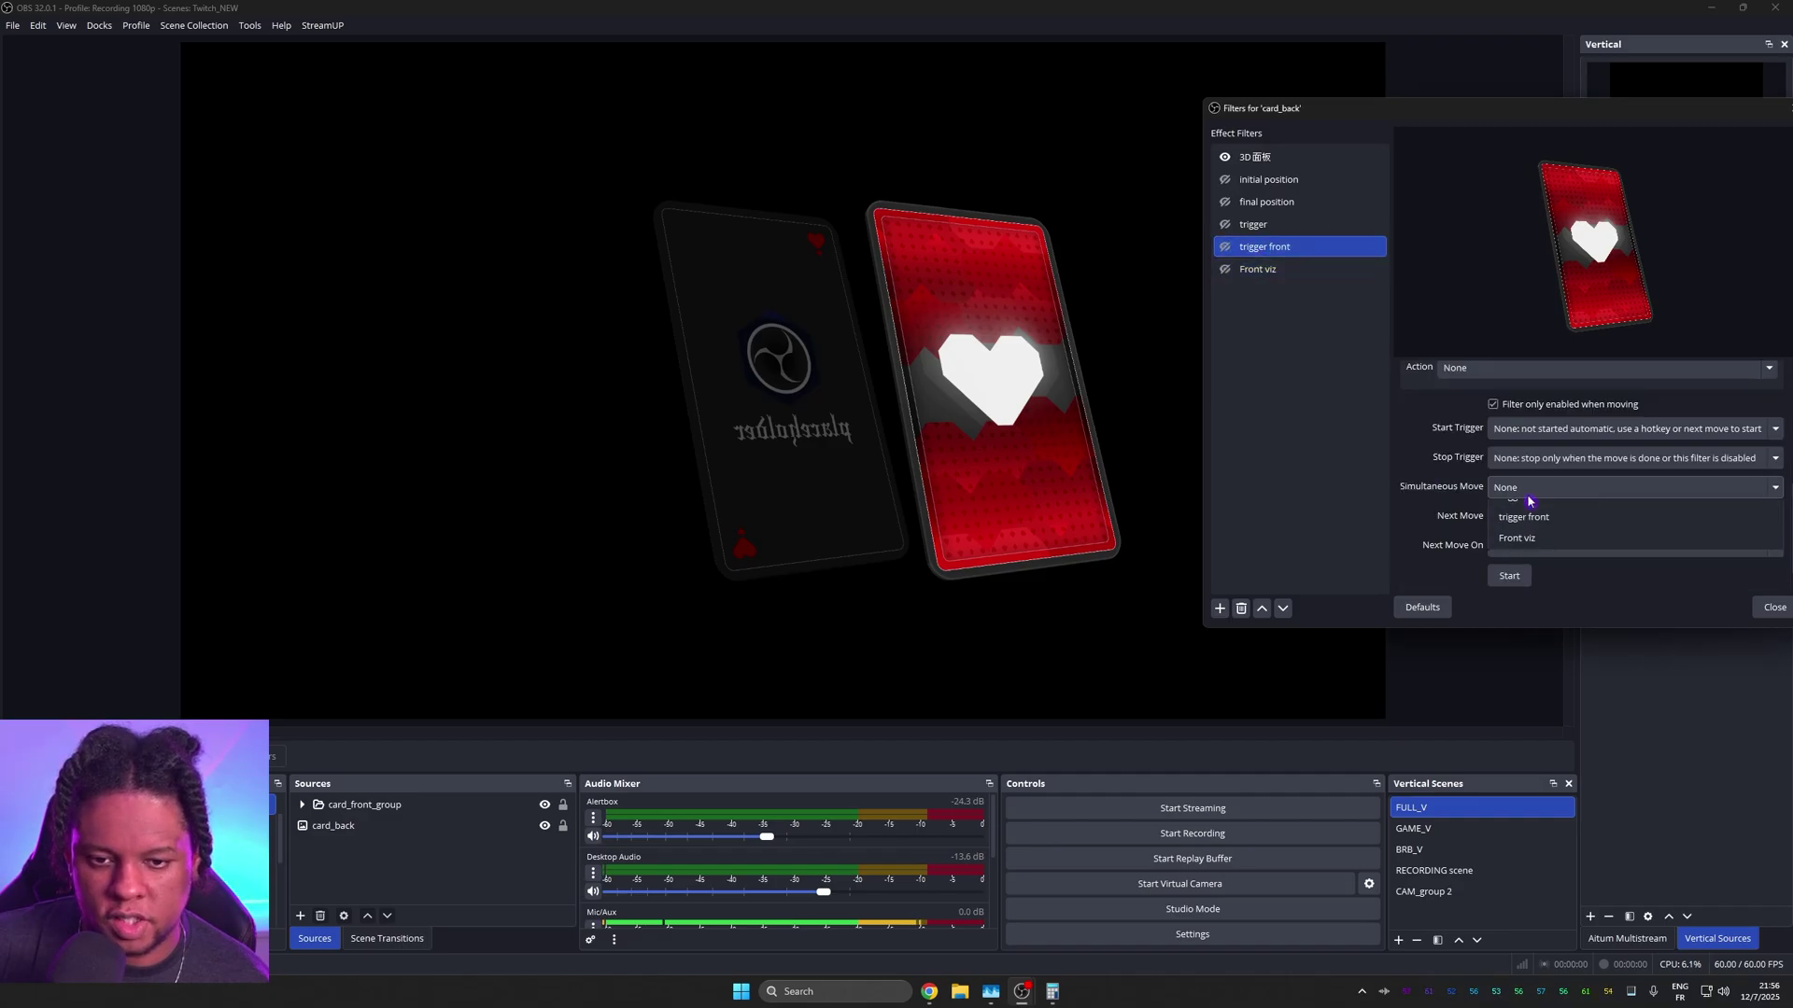
{"action": "left_click", "coordinate": [1587, 487]}
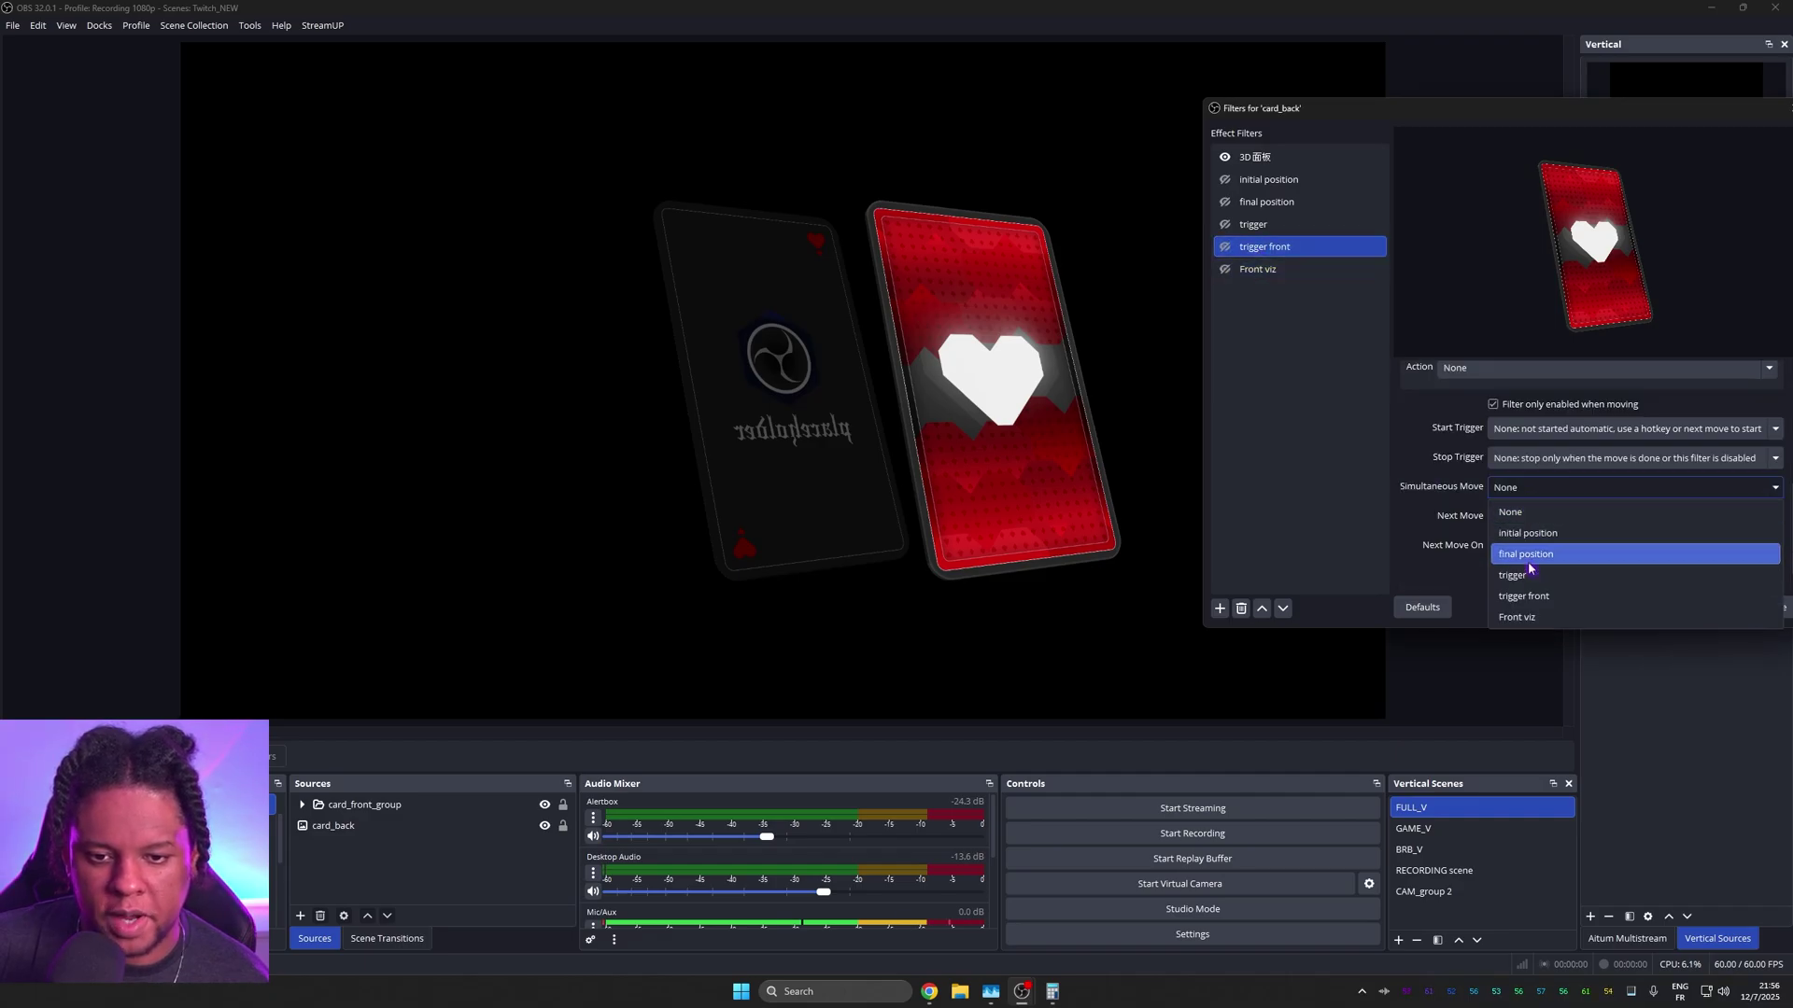
{"action": "left_click", "coordinate": [1538, 617]}
{"action": "scroll", "coordinate": [1405, 504], "scroll_direction": "up", "scroll_amount": 5}
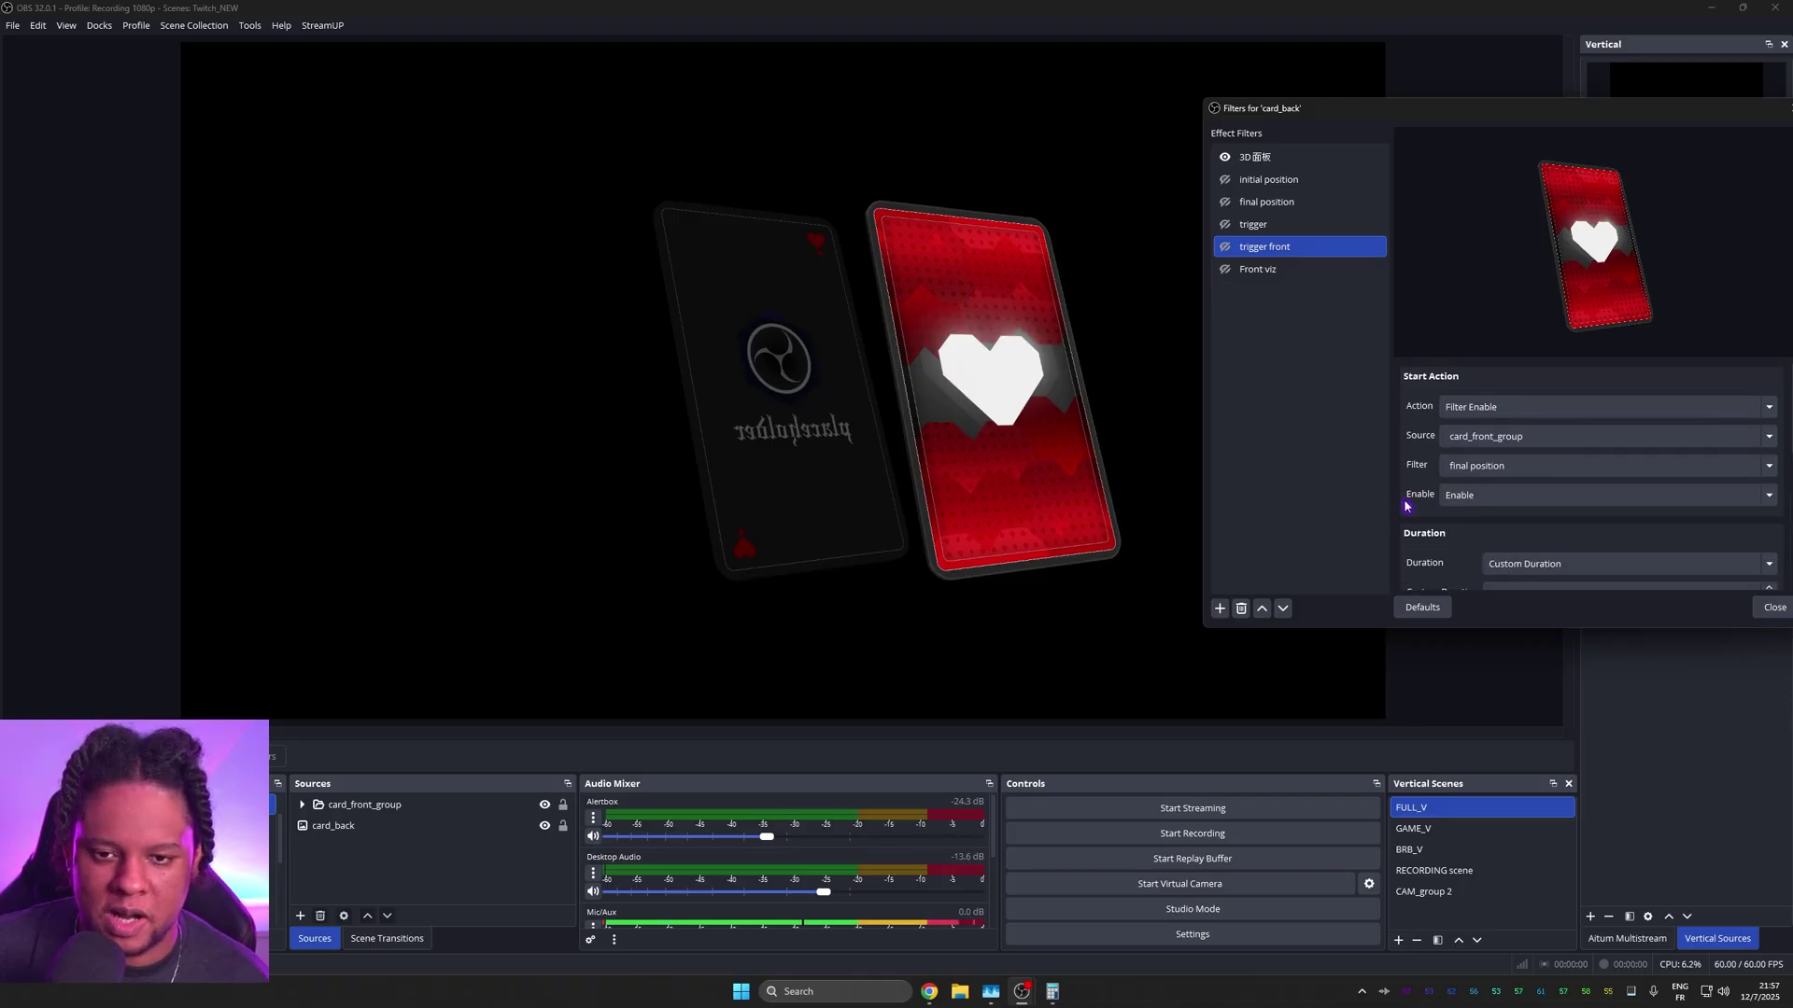
{"action": "scroll", "coordinate": [1401, 502], "scroll_direction": "down", "scroll_amount": 3}
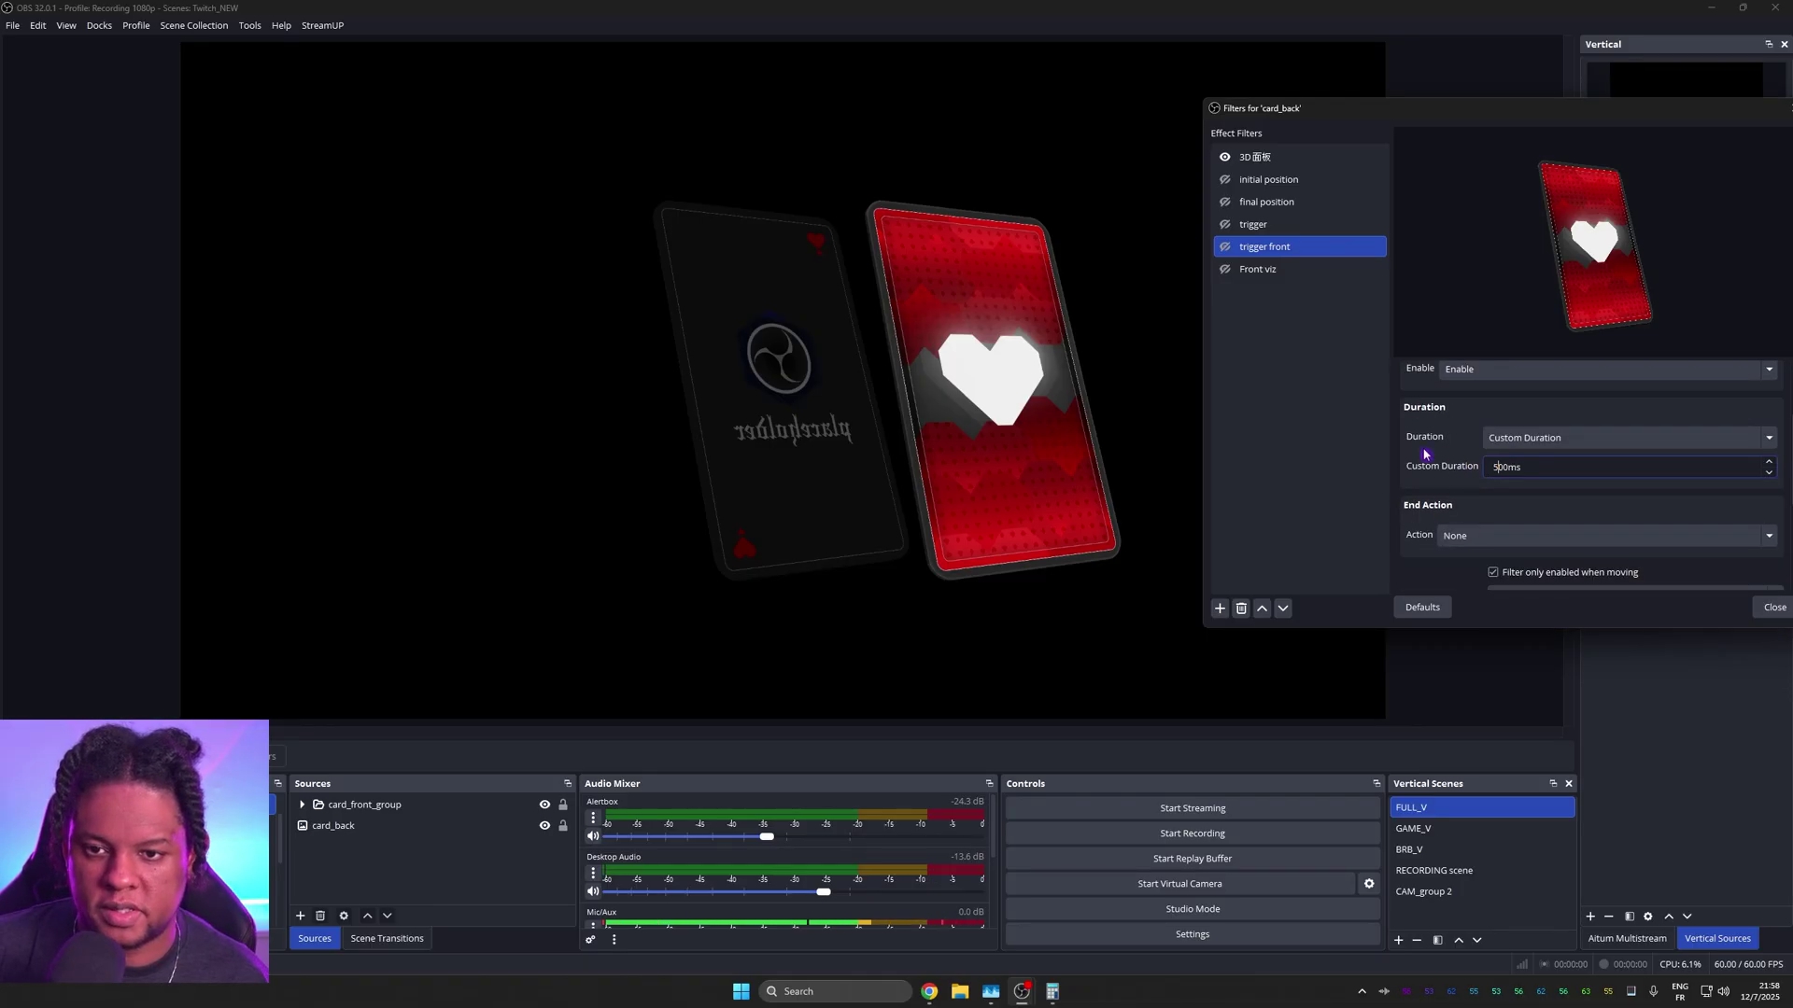
{"action": "left_click", "coordinate": [545, 804]}
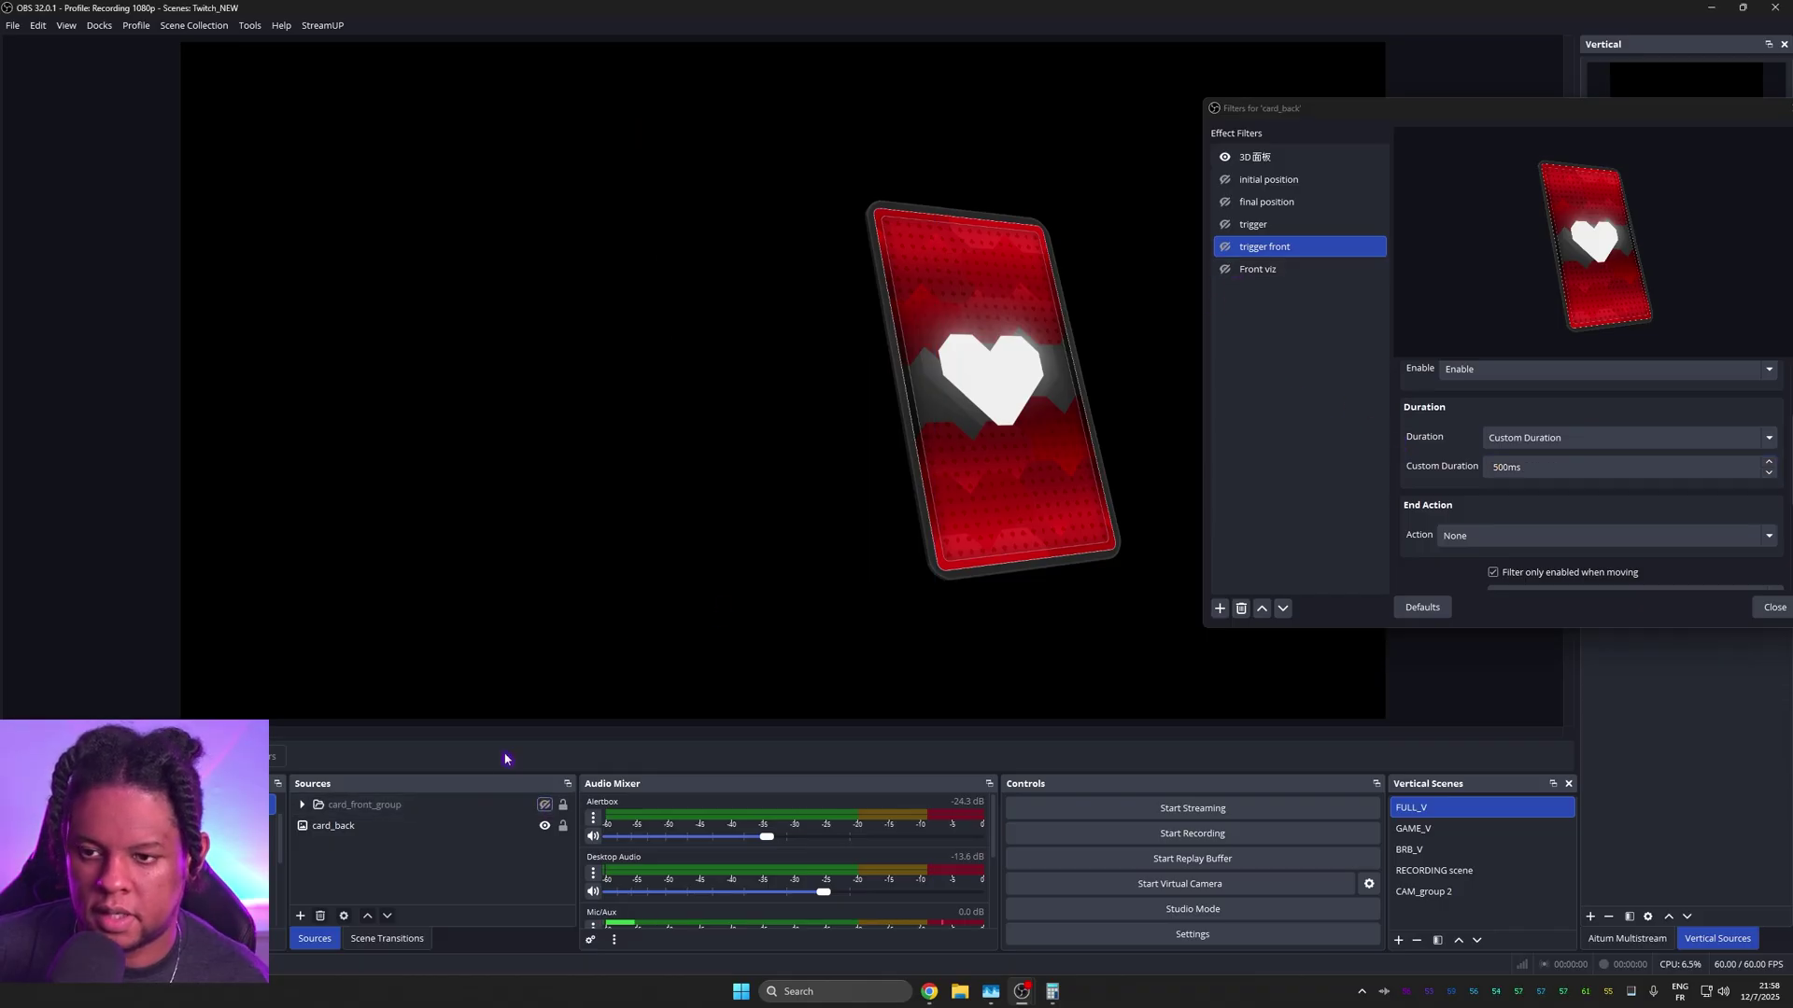
Step: Test the flip, then set trigger front's Next Move to Front viz
{"action": "left_click", "coordinate": [1228, 230]}
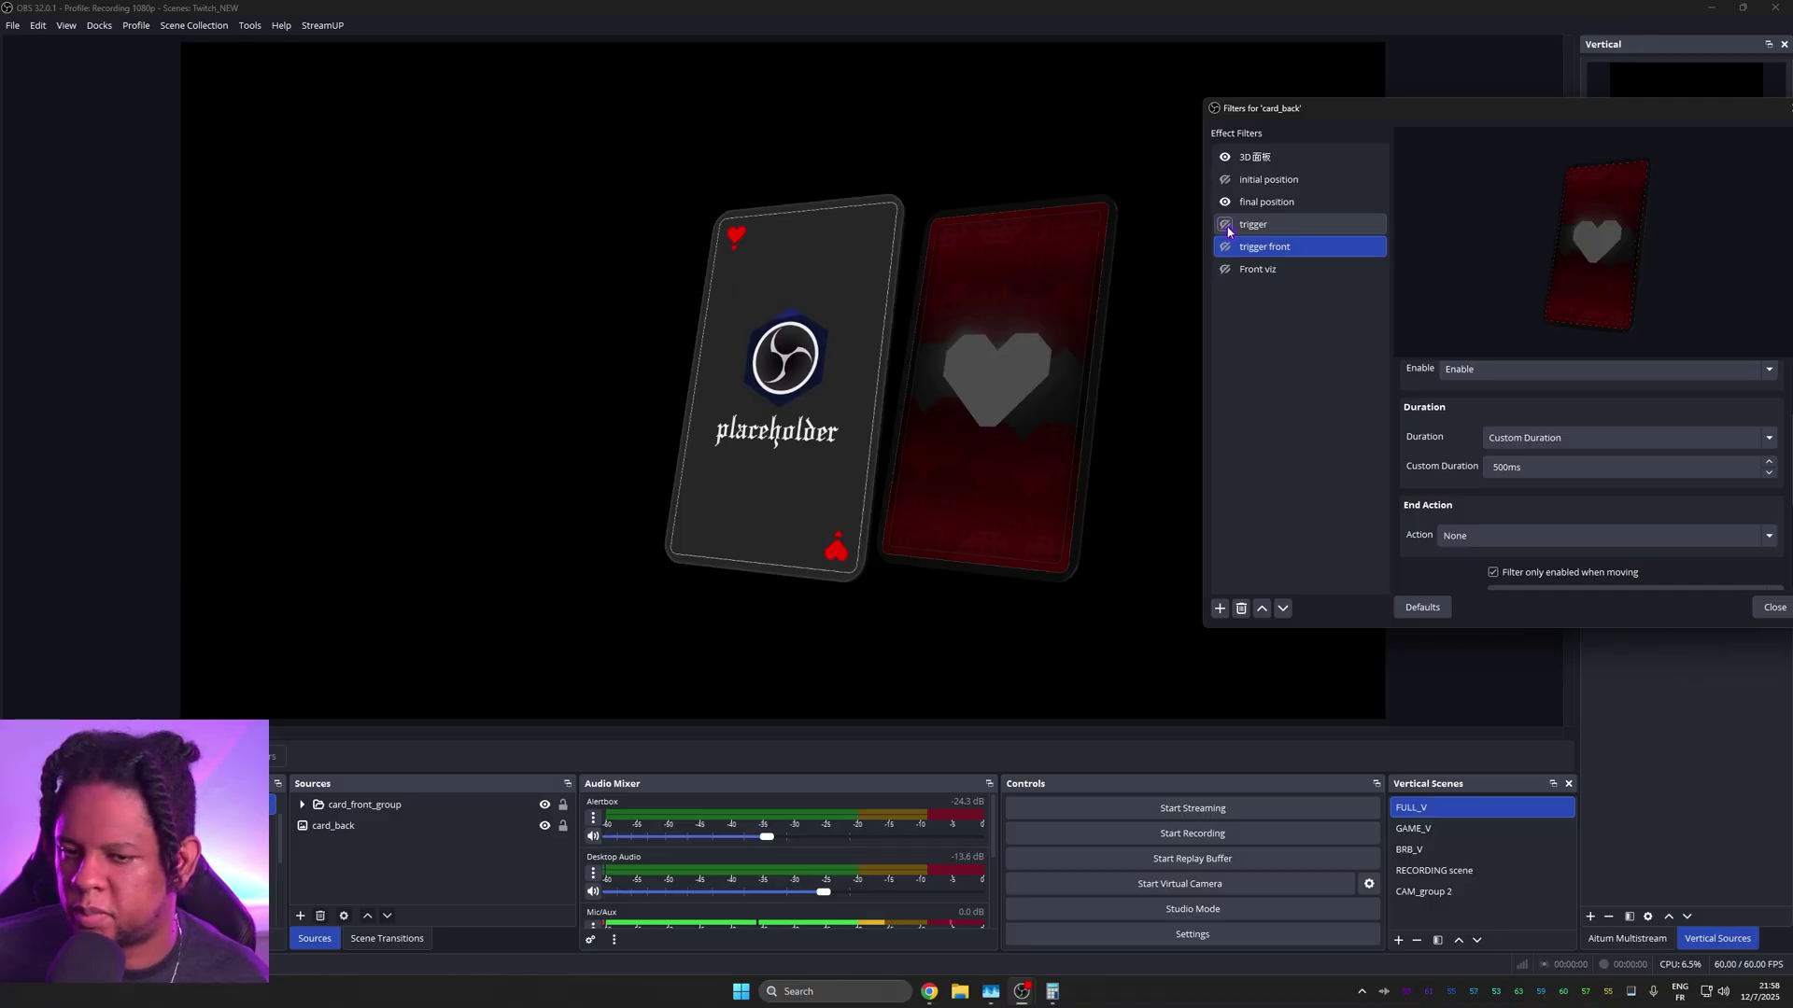
{"action": "left_click", "coordinate": [1242, 269]}
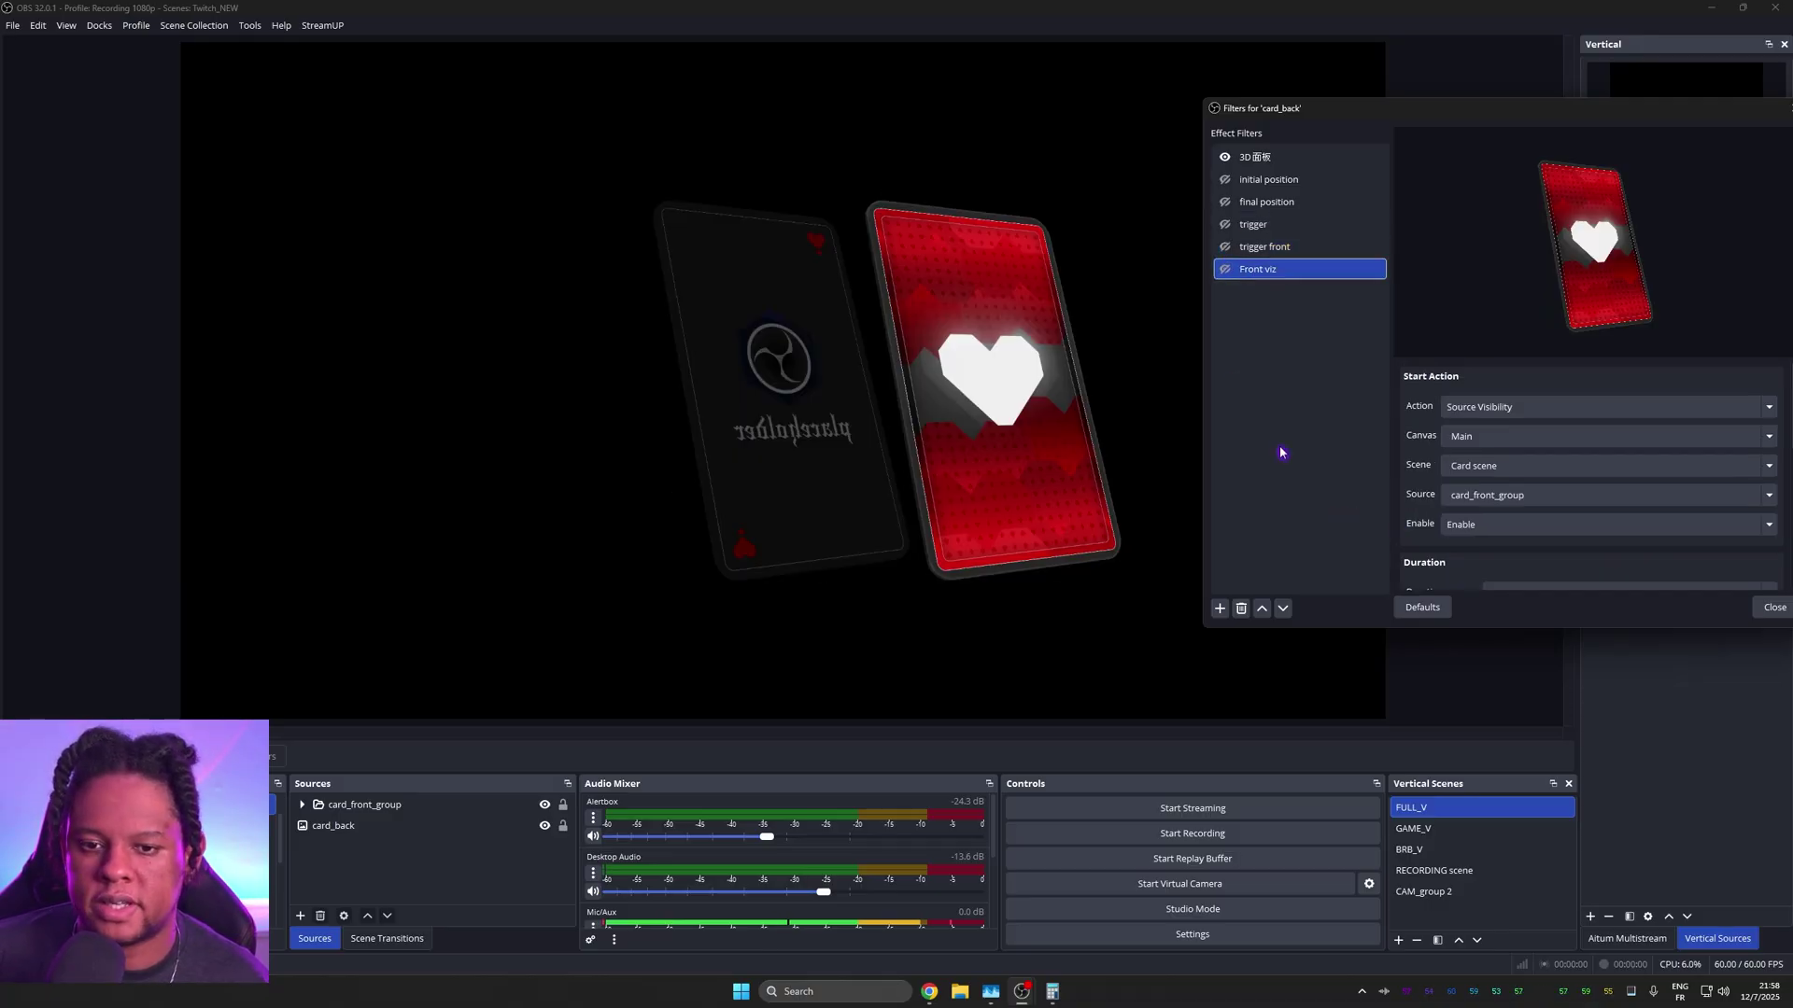
{"action": "left_click", "coordinate": [1257, 248]}
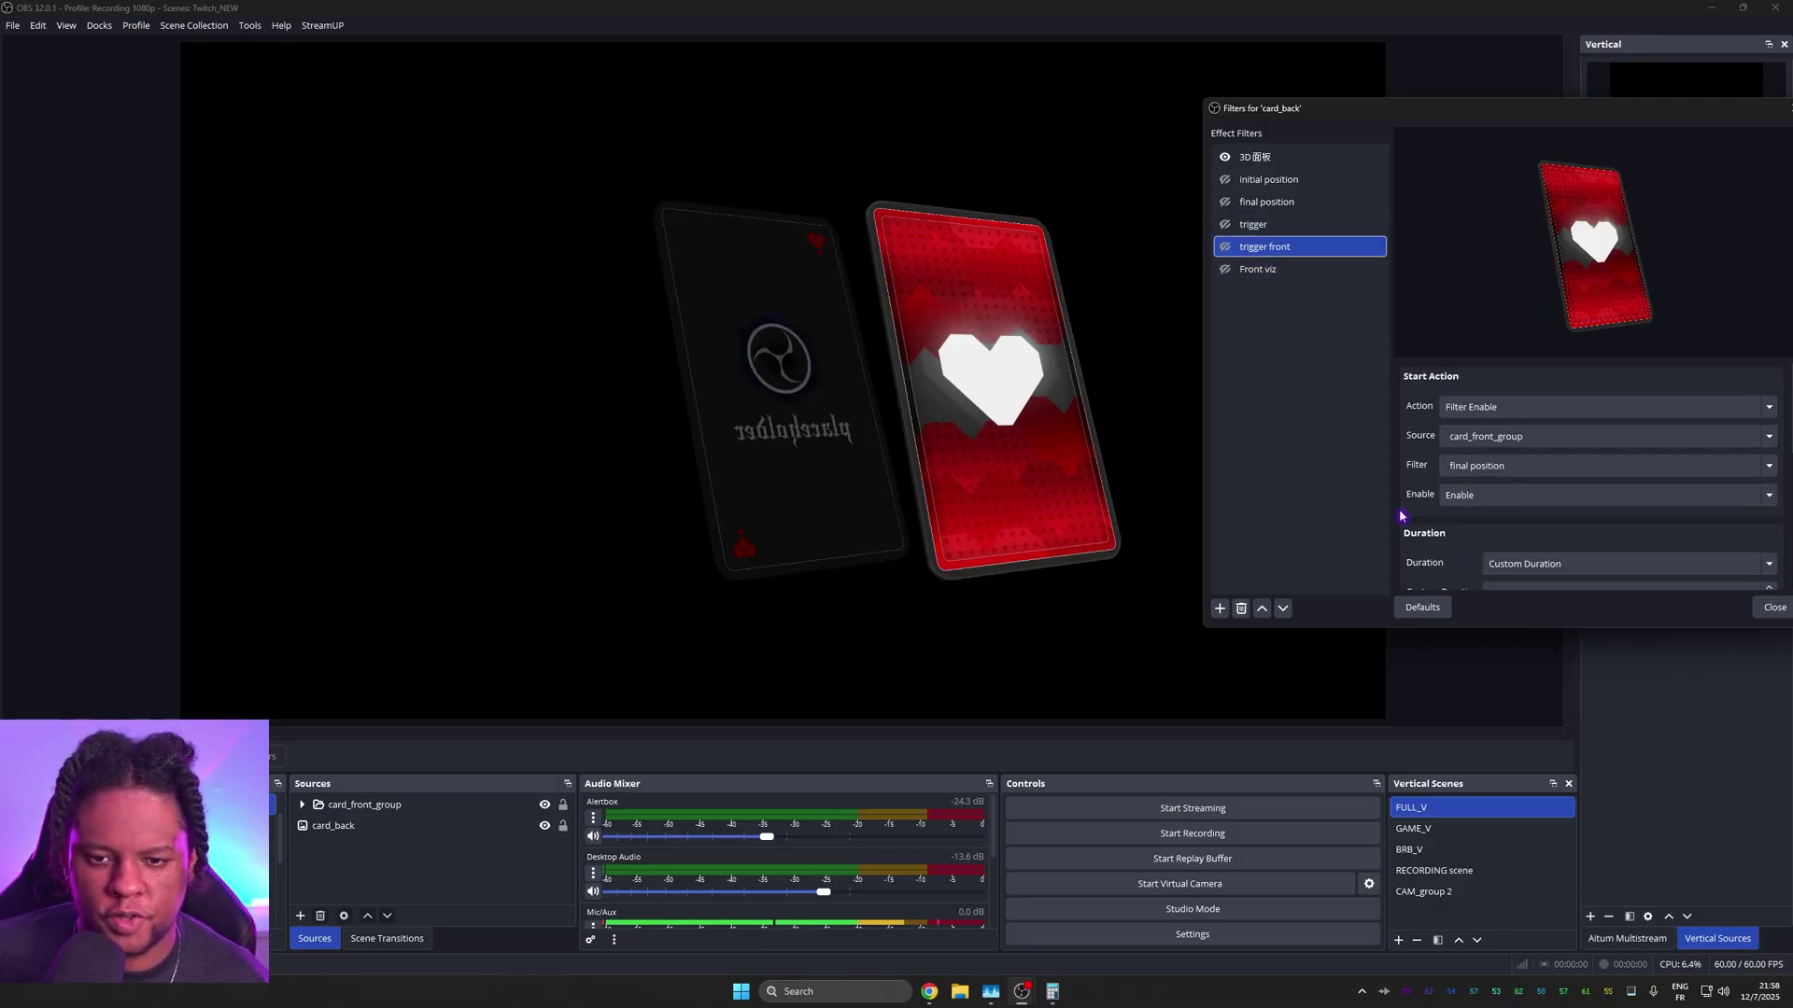
{"action": "scroll", "coordinate": [1400, 514], "scroll_direction": "down", "scroll_amount": 5}
{"action": "left_click", "coordinate": [1521, 483]}
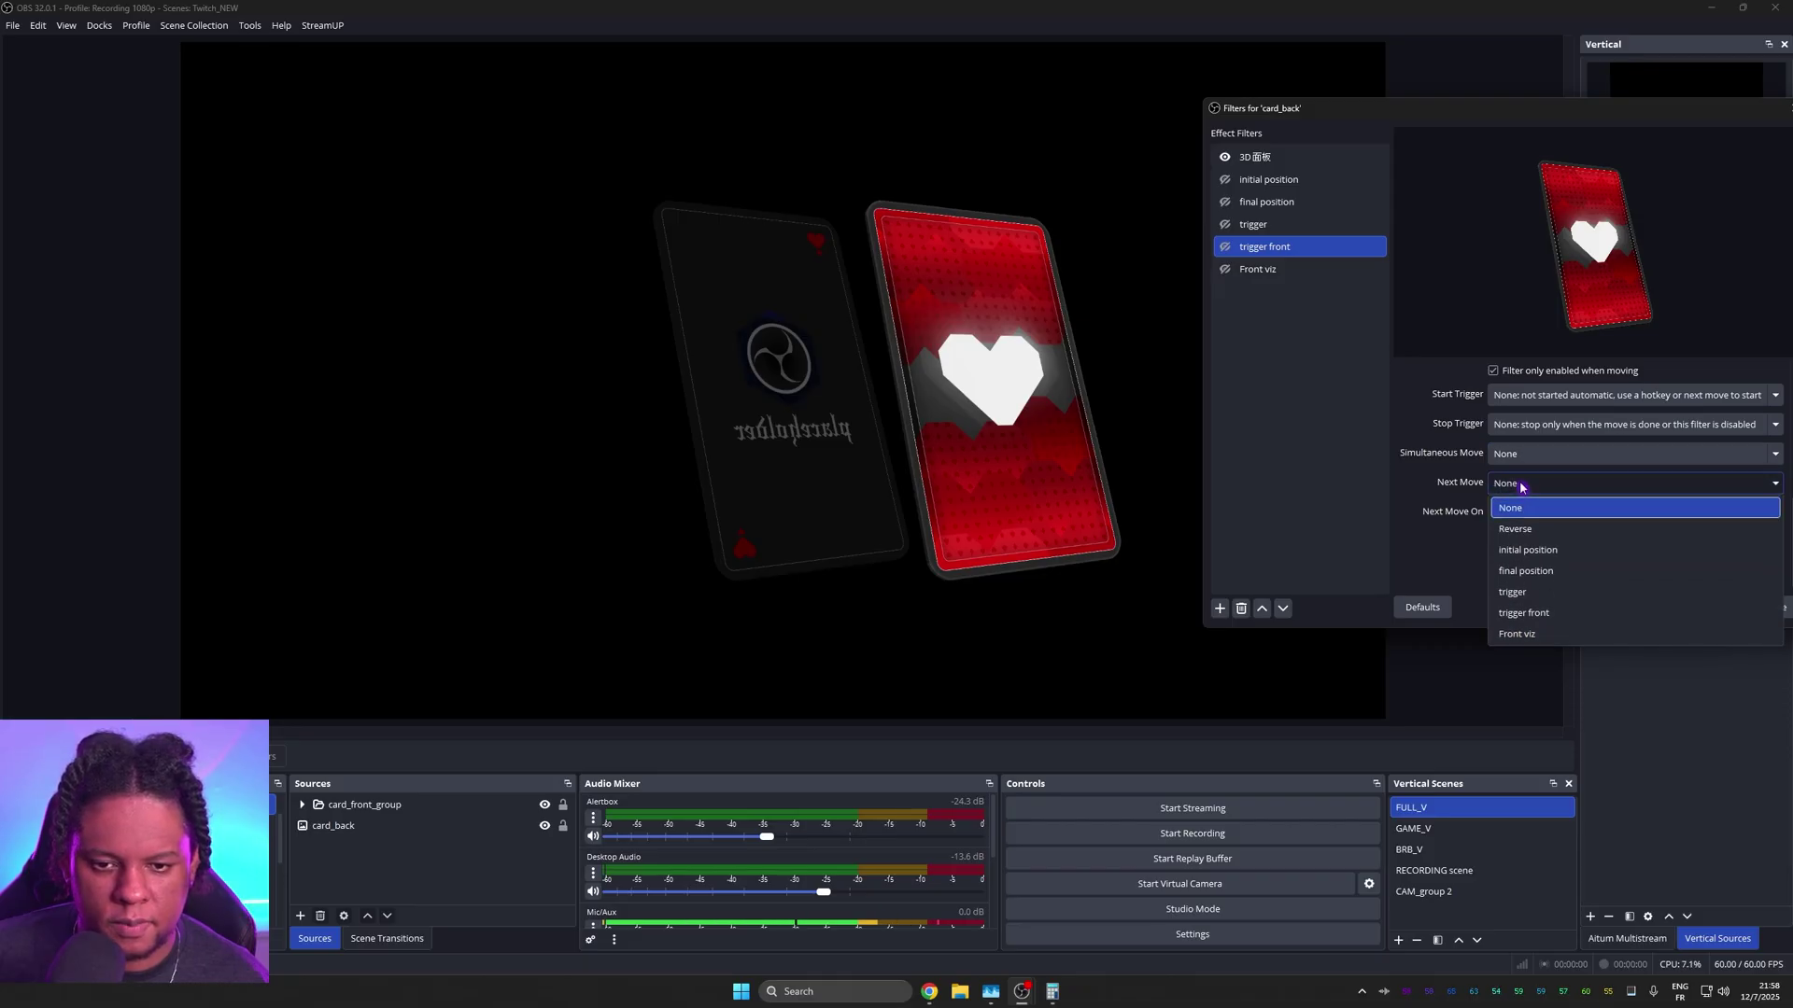
{"action": "left_click", "coordinate": [1538, 635]}
Step: Play and reset the flip, then review the trigger, trigger front and Front viz settings
{"action": "left_click", "coordinate": [1225, 225]}
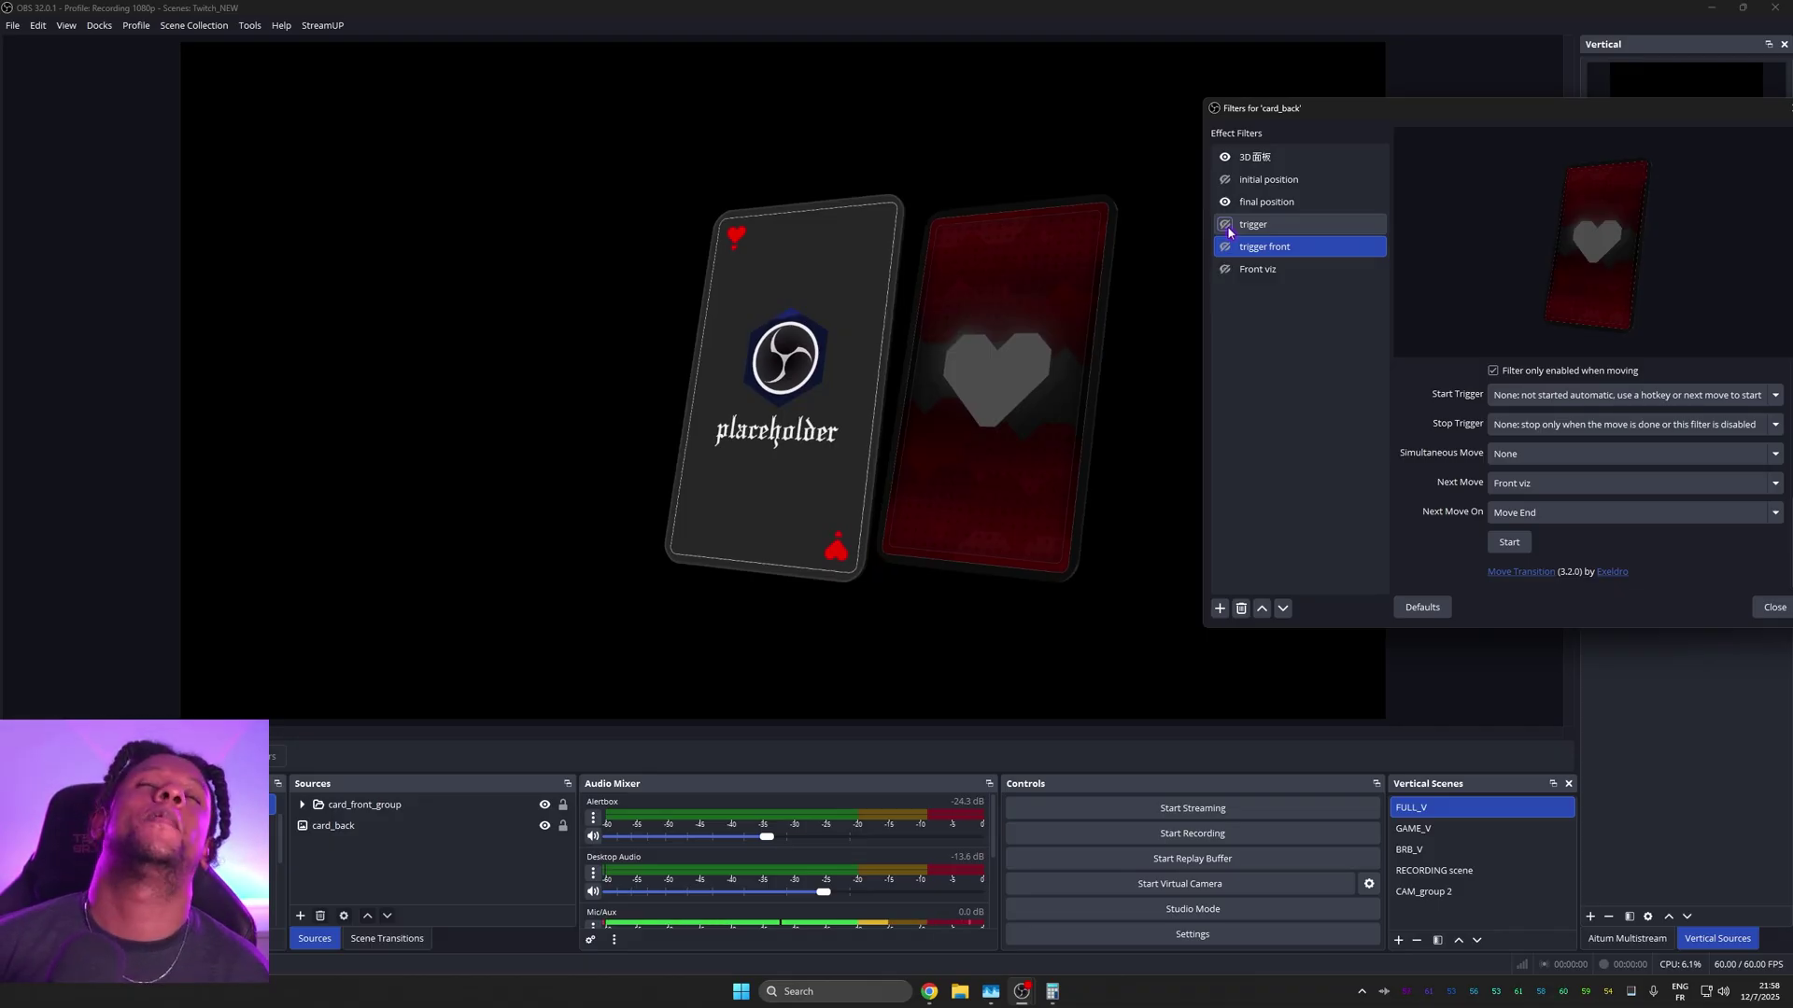
{"action": "left_click", "coordinate": [1225, 225]}
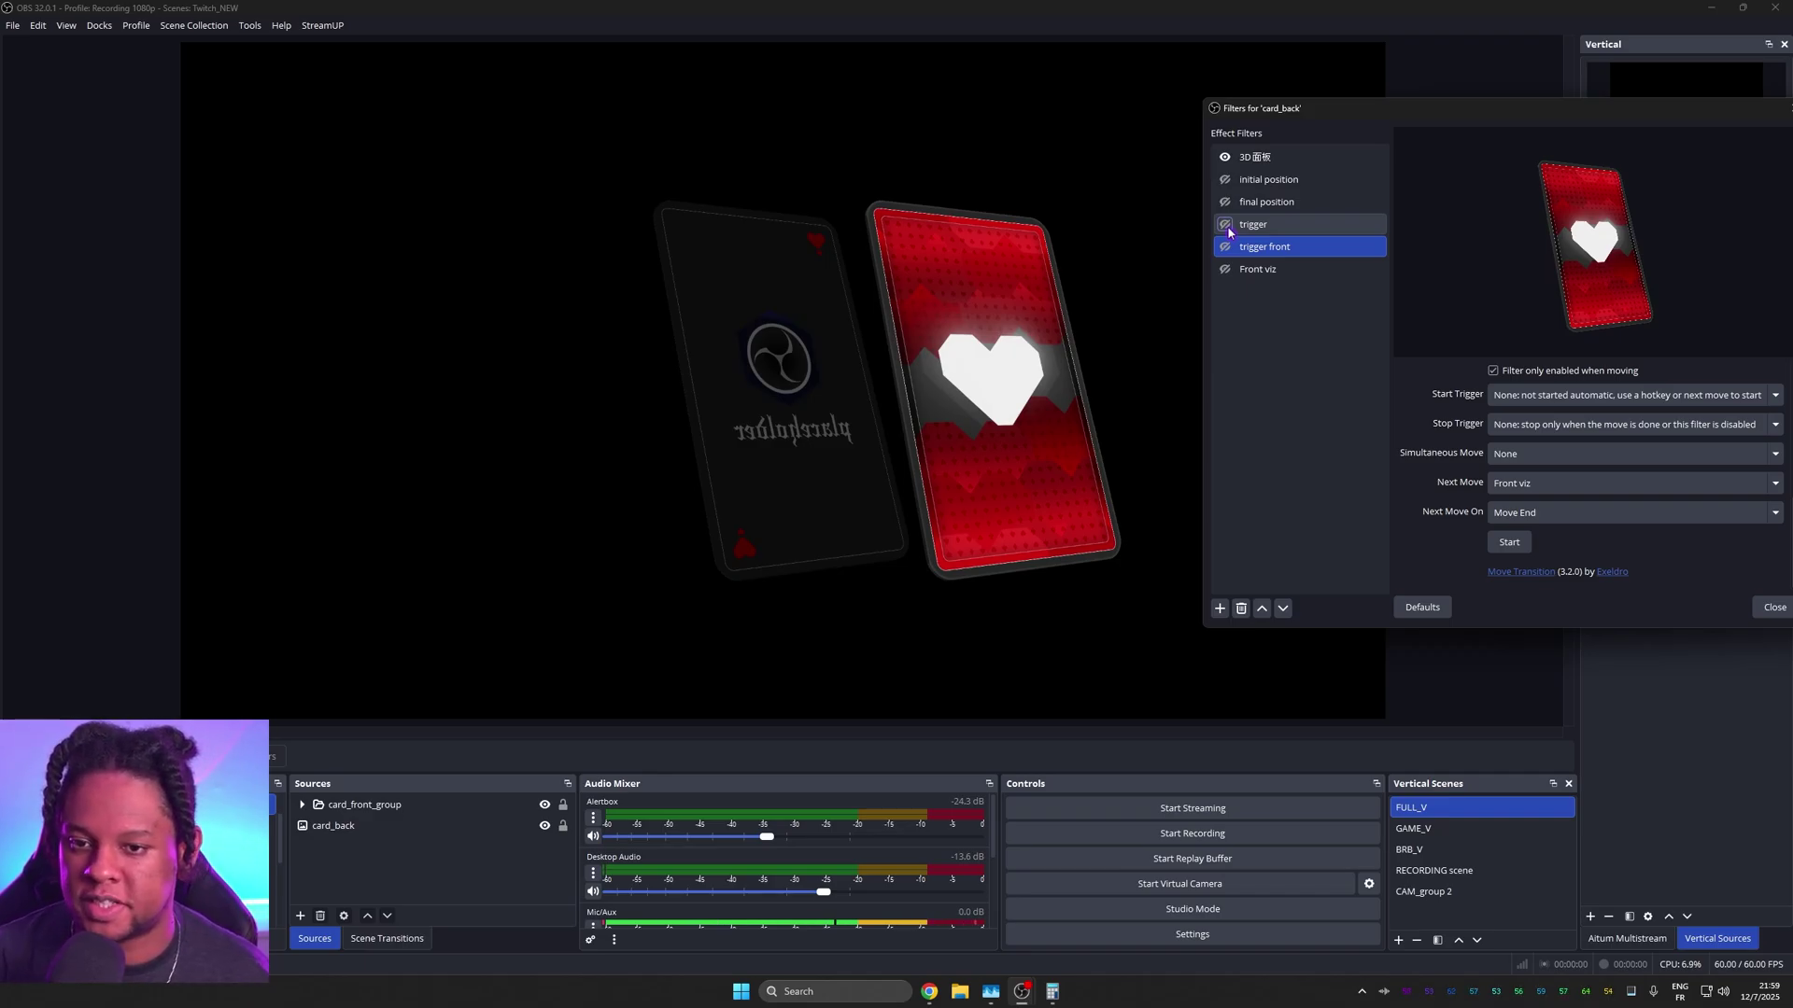
{"action": "left_click", "coordinate": [1237, 228]}
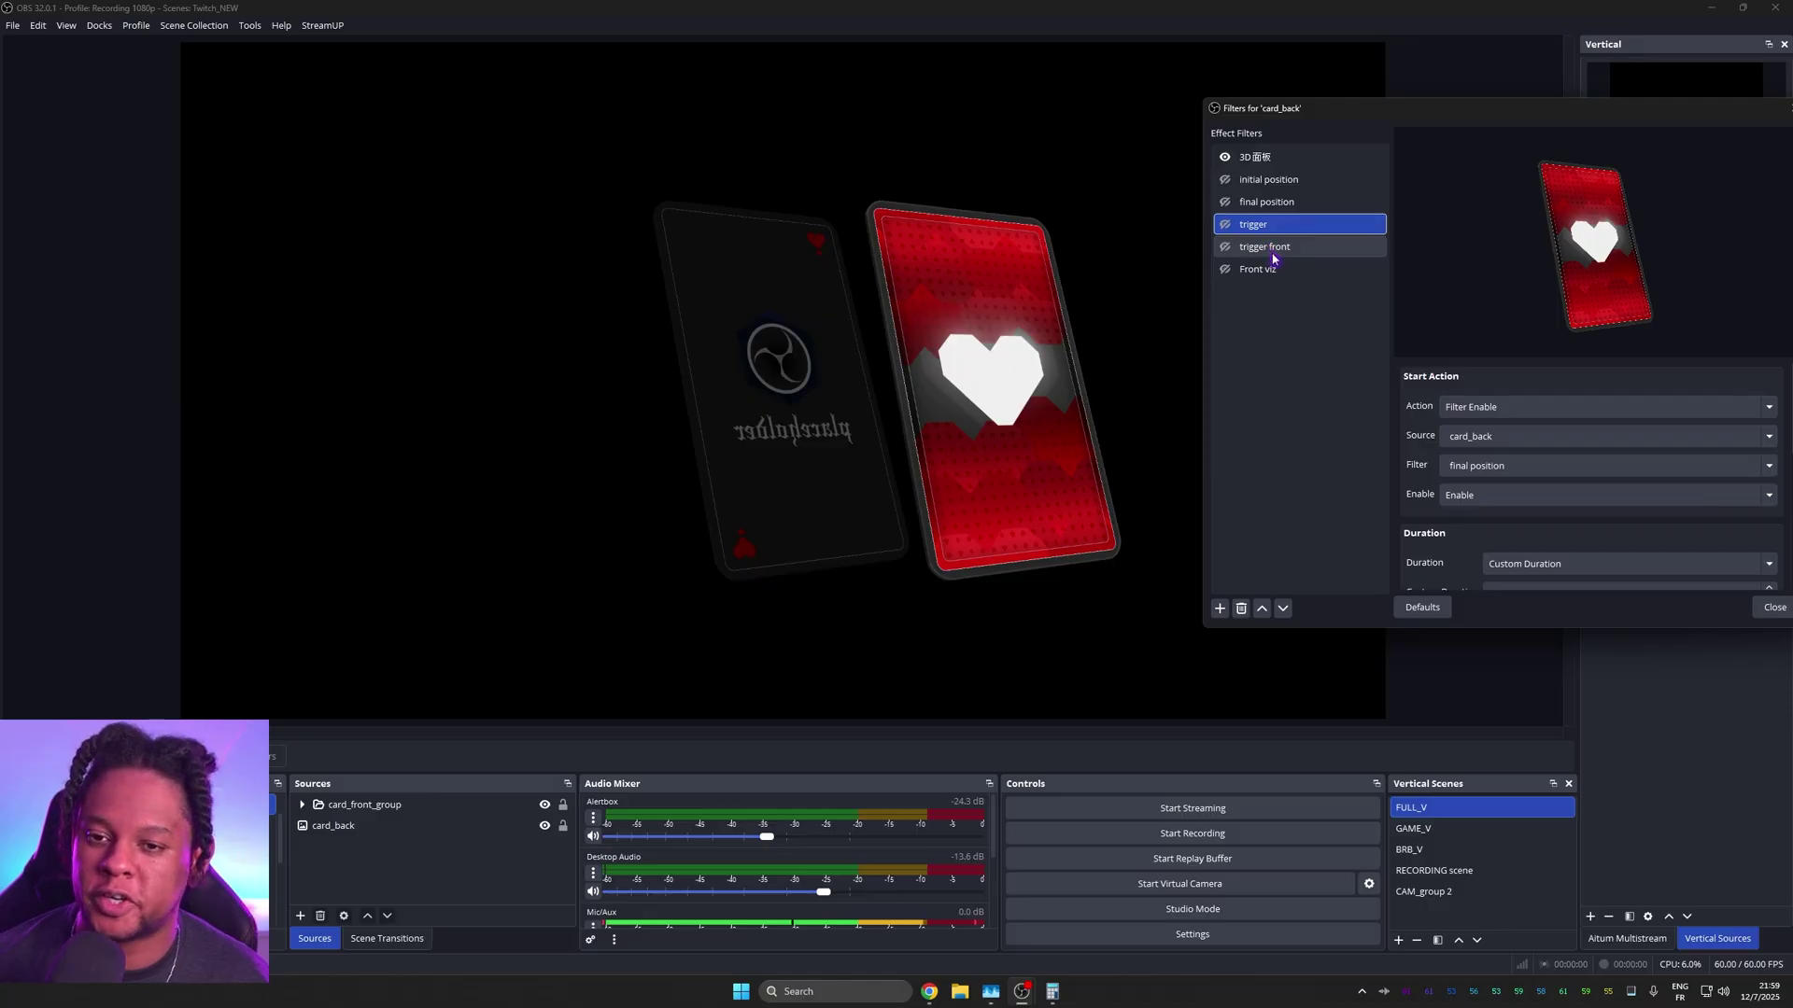
{"action": "left_click", "coordinate": [1272, 252]}
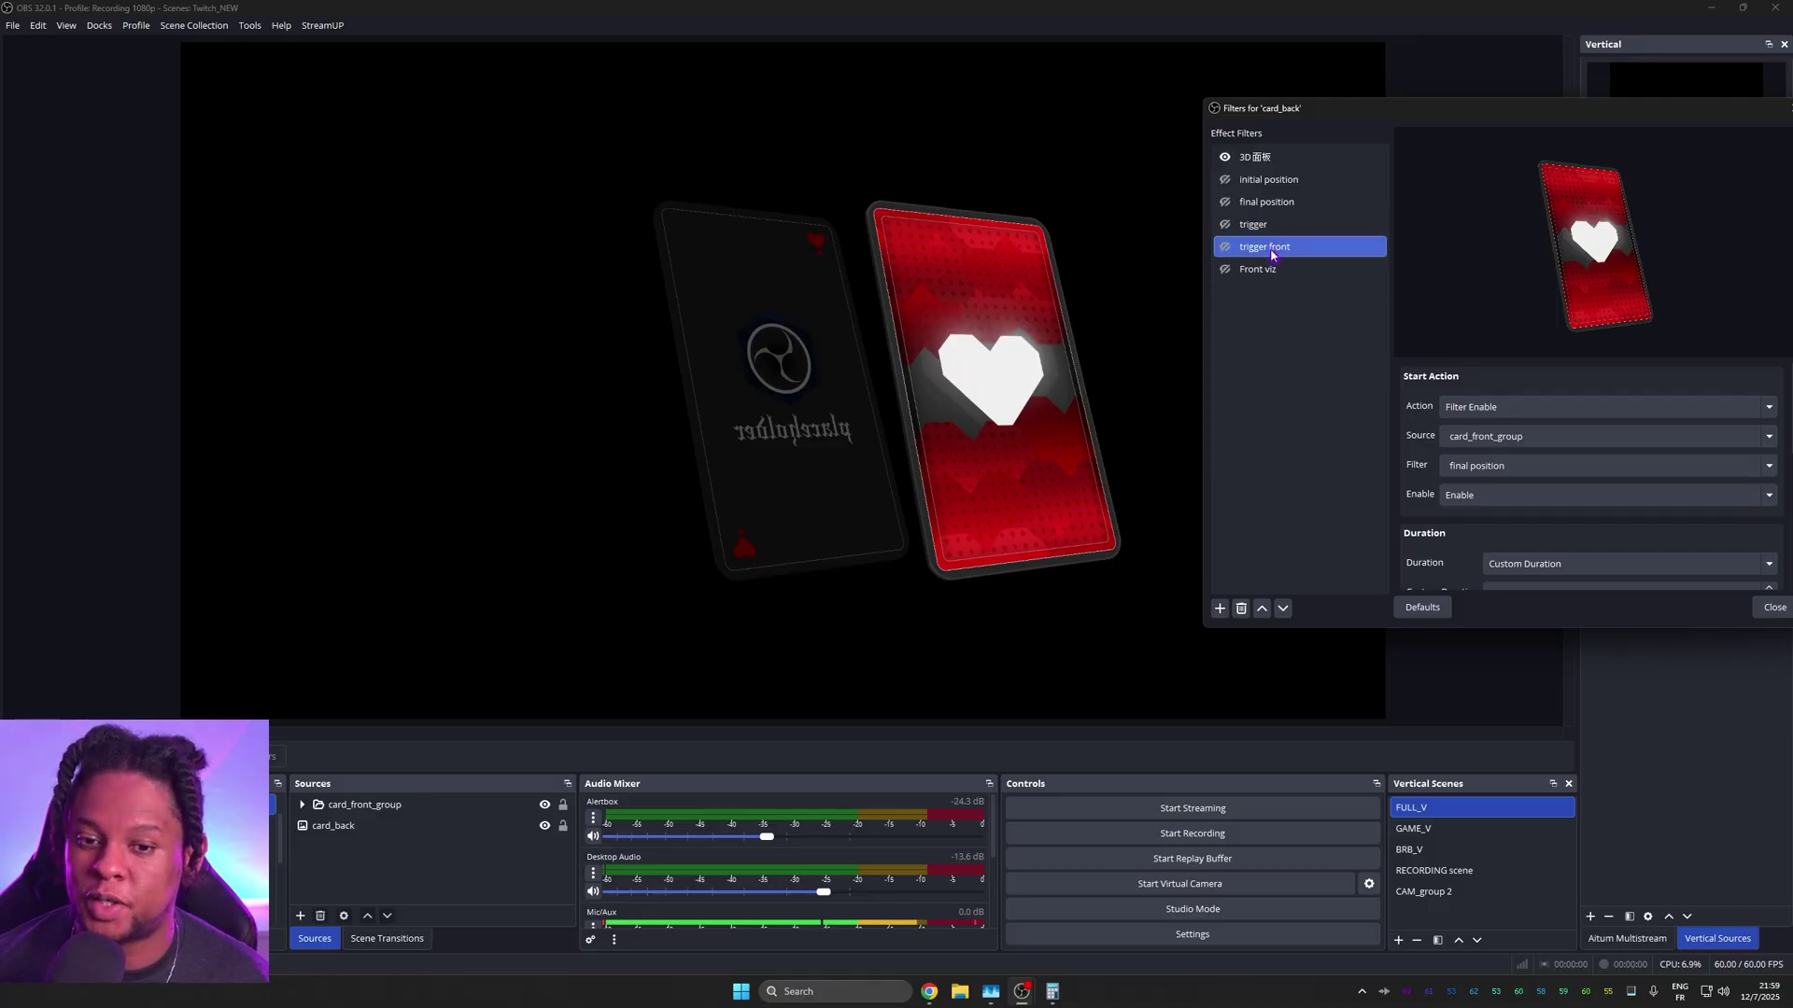
{"action": "scroll", "coordinate": [1400, 486], "scroll_direction": "down", "scroll_amount": 2}
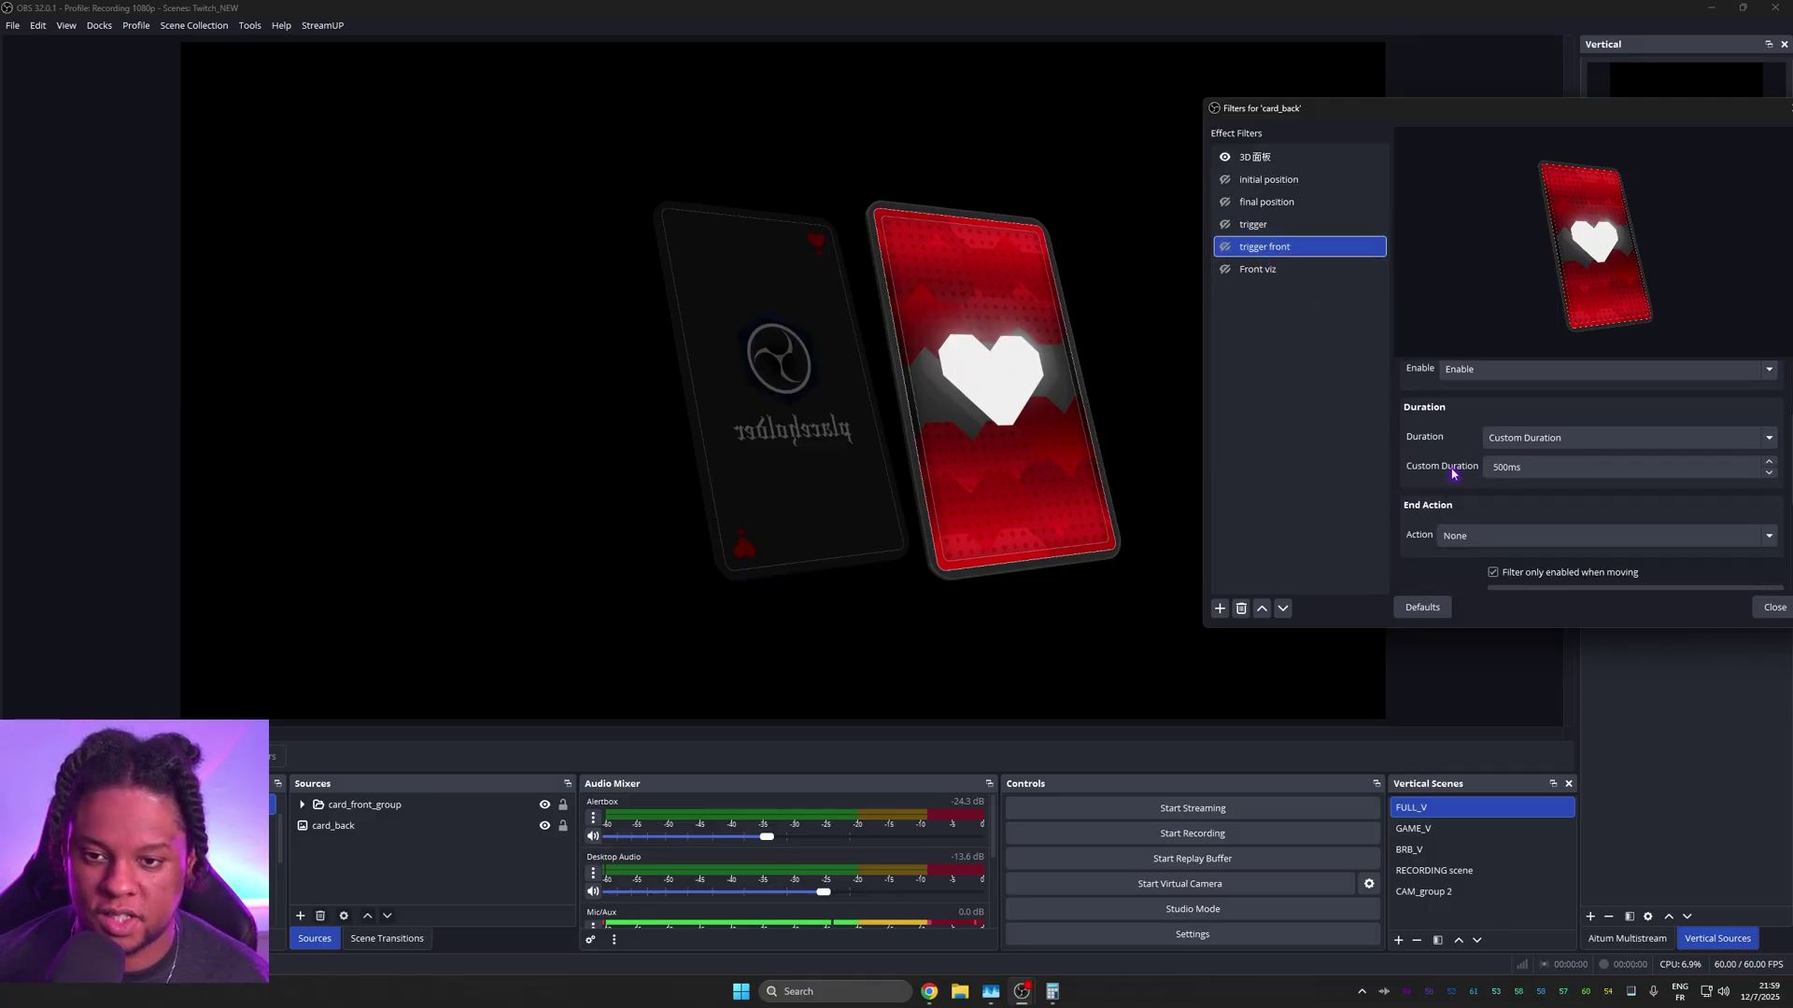
{"action": "left_click", "coordinate": [1270, 269]}
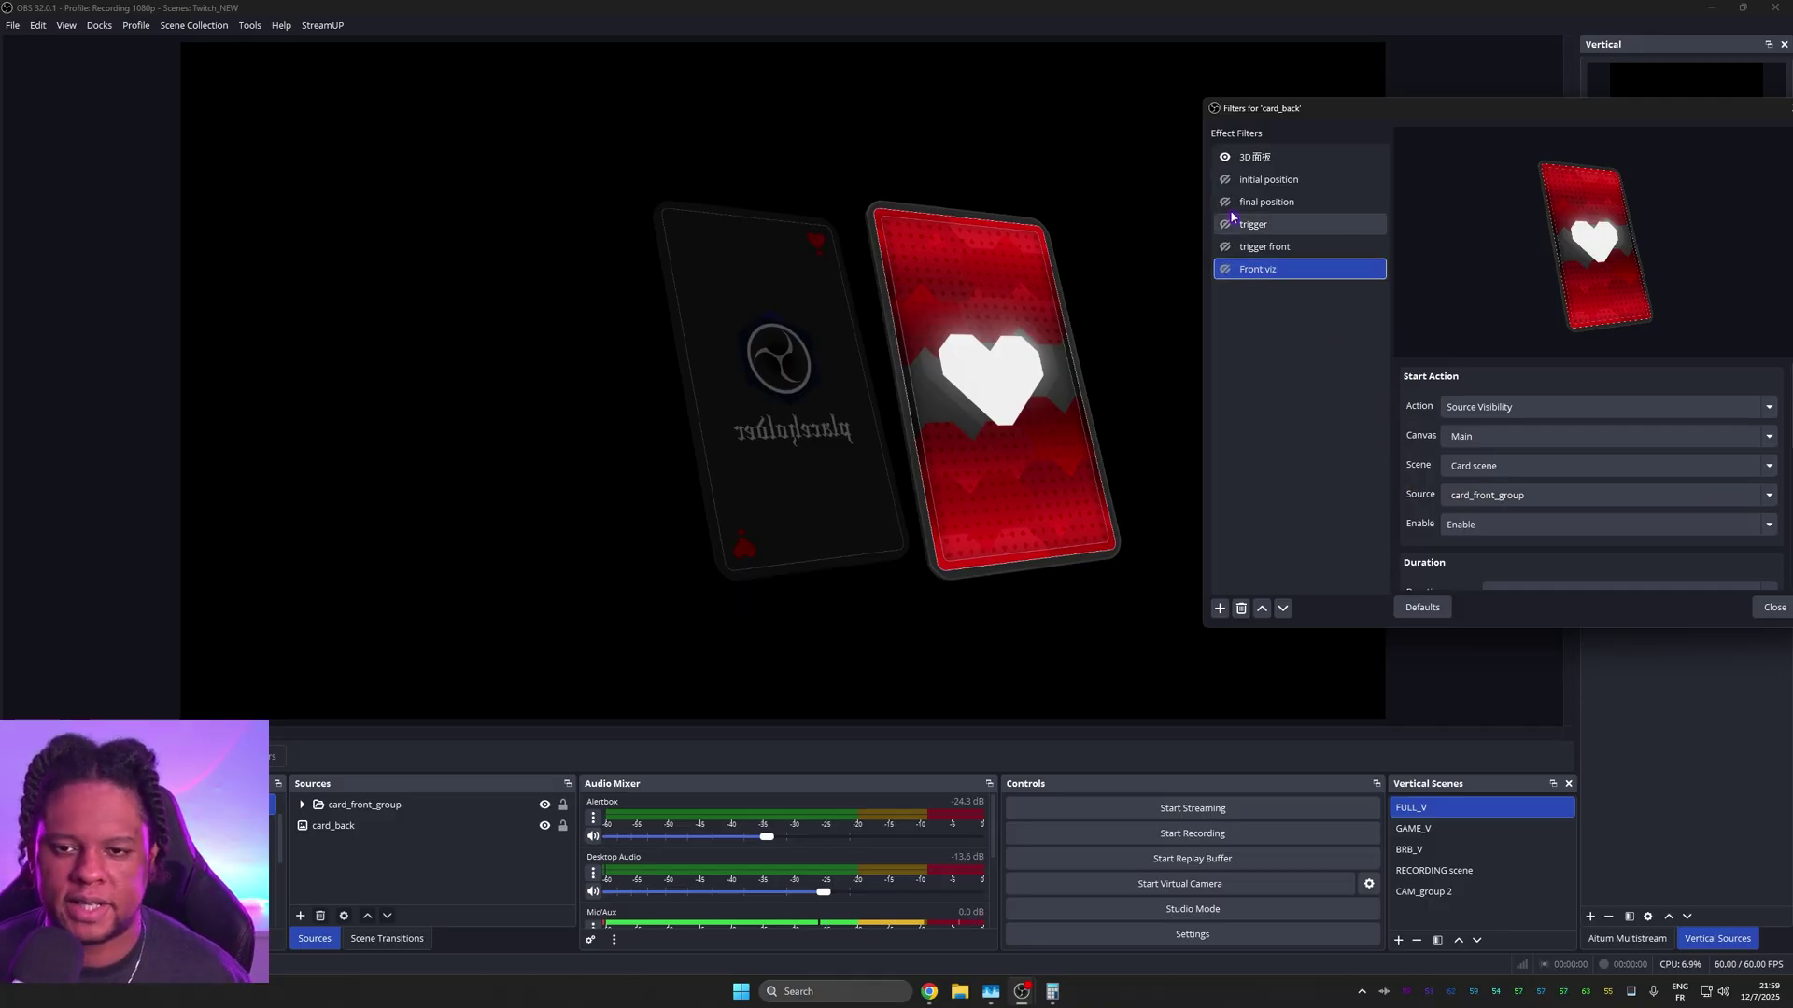
Step: Duplicate Front viz as 'Front inviz' set to hide card_front_group
{"action": "right_click", "coordinate": [1257, 277]}
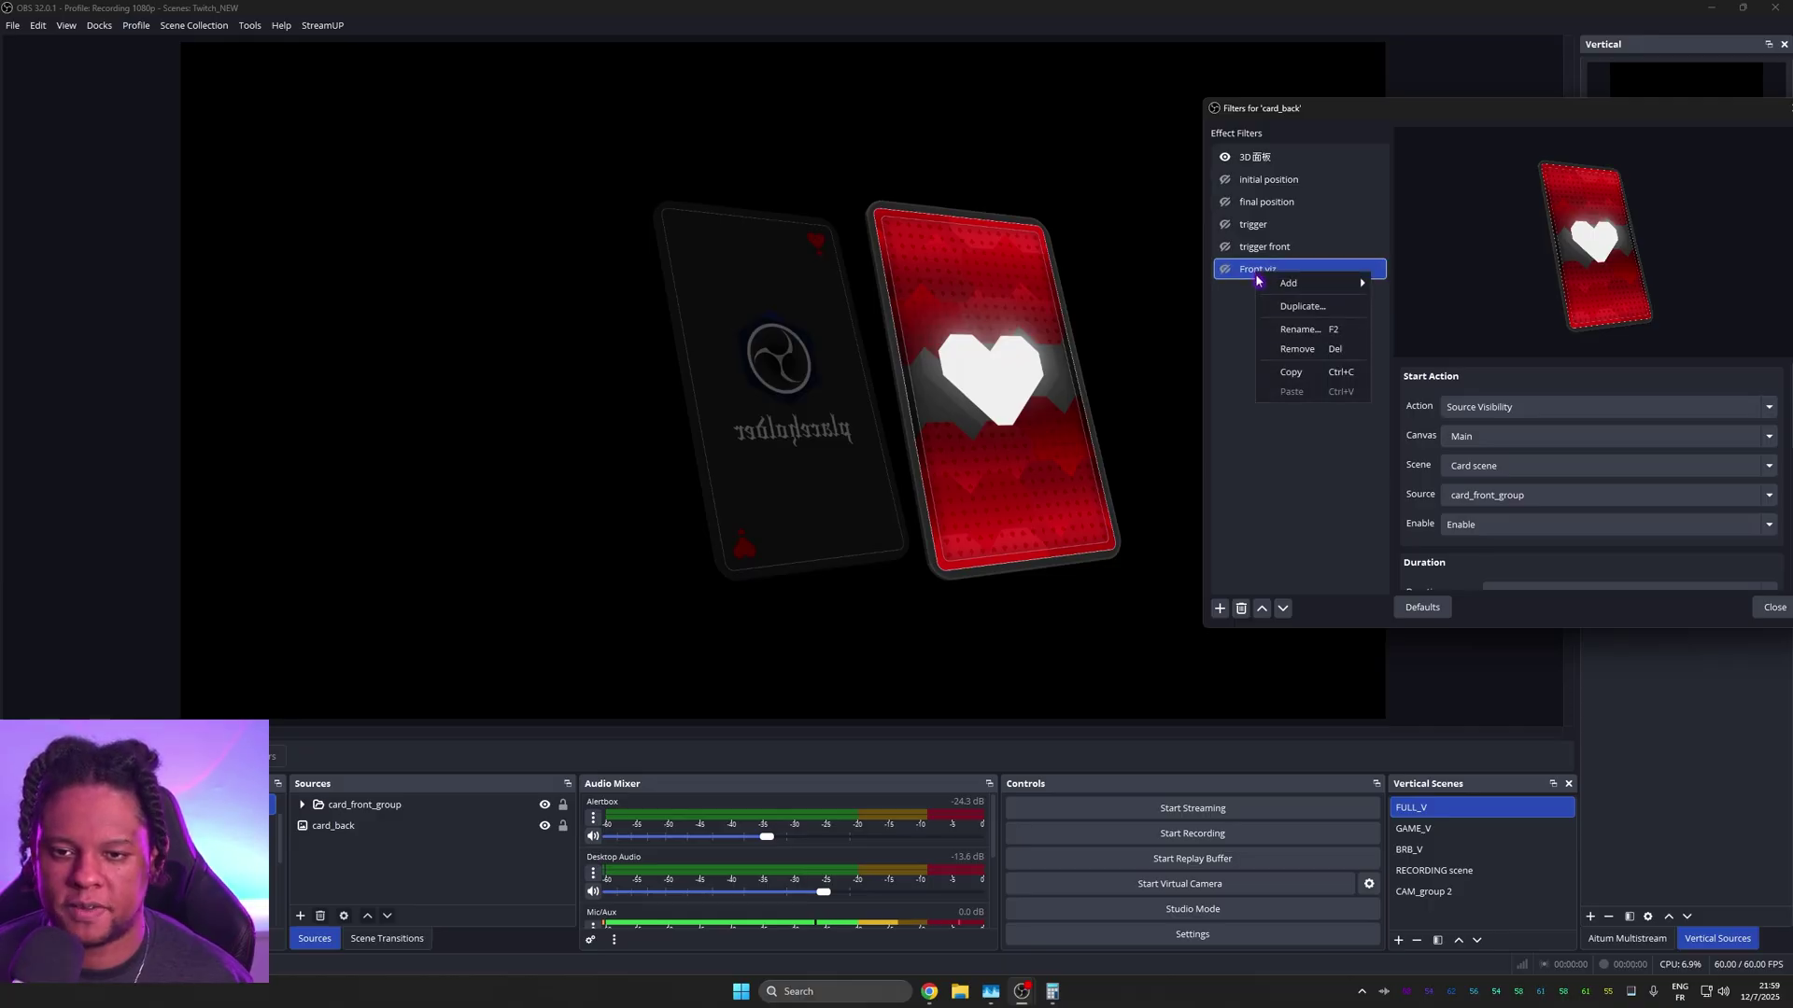
{"action": "left_click", "coordinate": [1293, 328]}
{"action": "type", "text": "in"}
{"action": "key", "text": "End"}
{"action": "key", "text": "BackSpace"}
{"action": "key", "text": "BackSpace"}
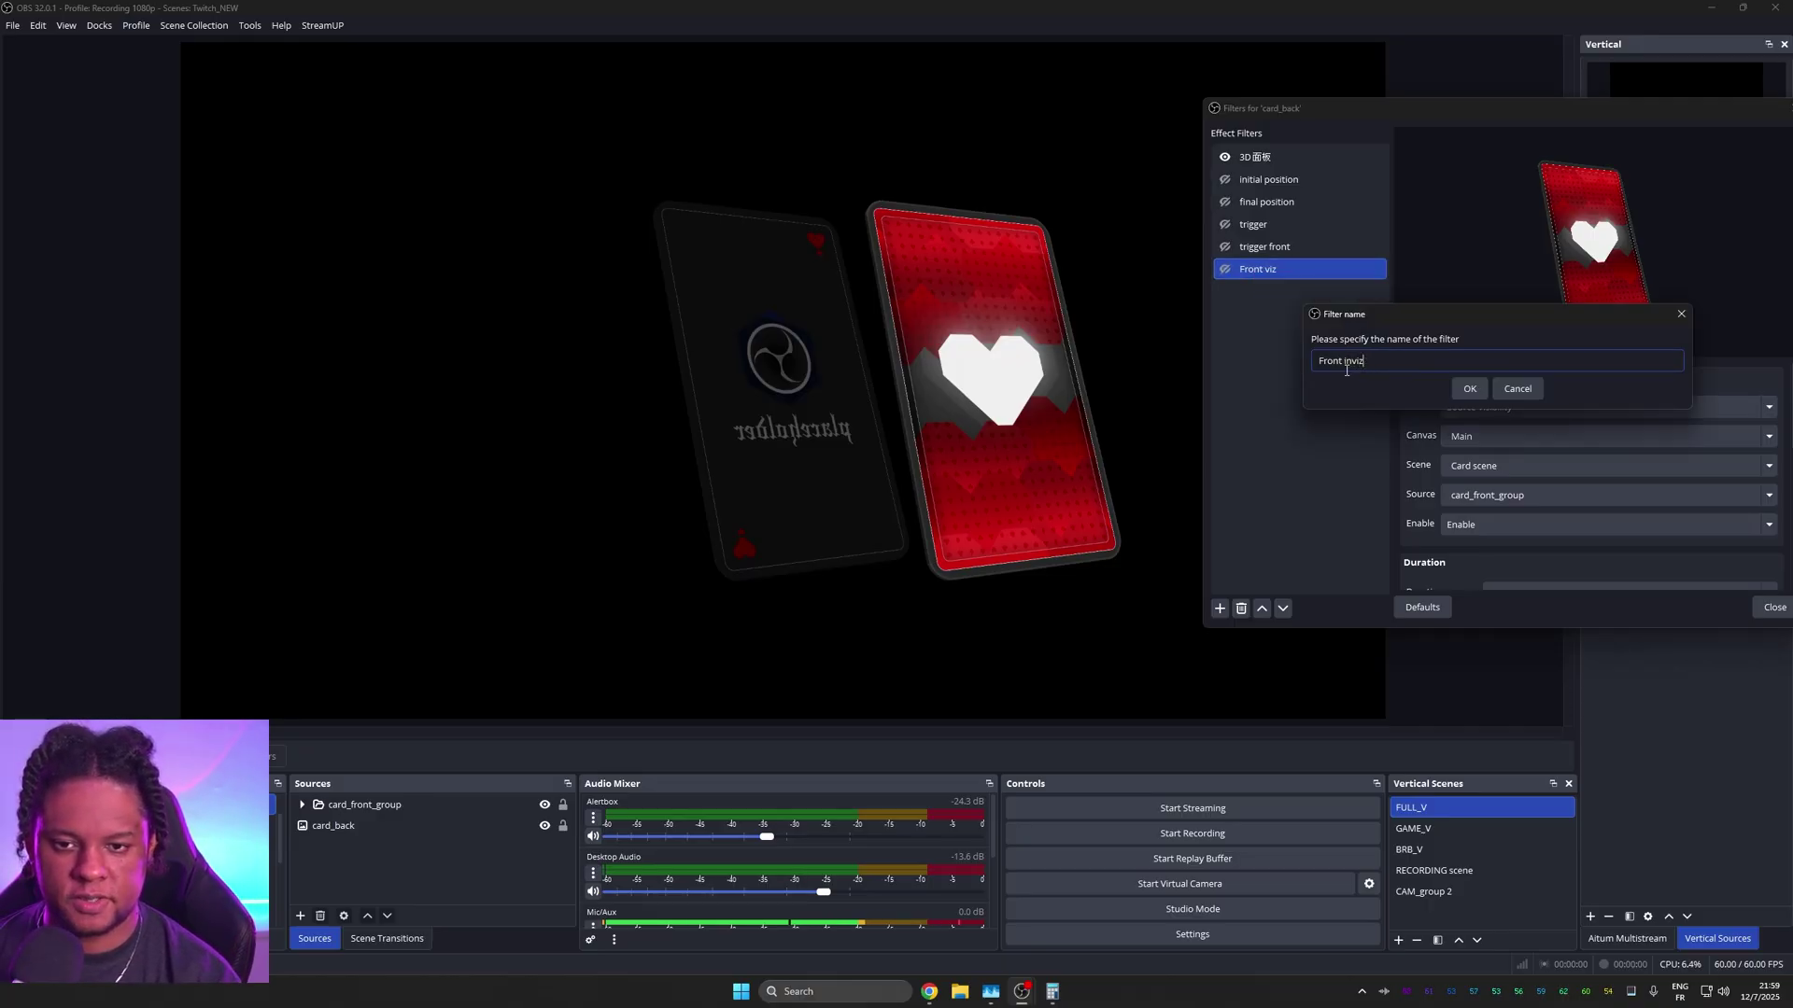
{"action": "key", "text": "Return"}
{"action": "left_click", "coordinate": [1587, 524]}
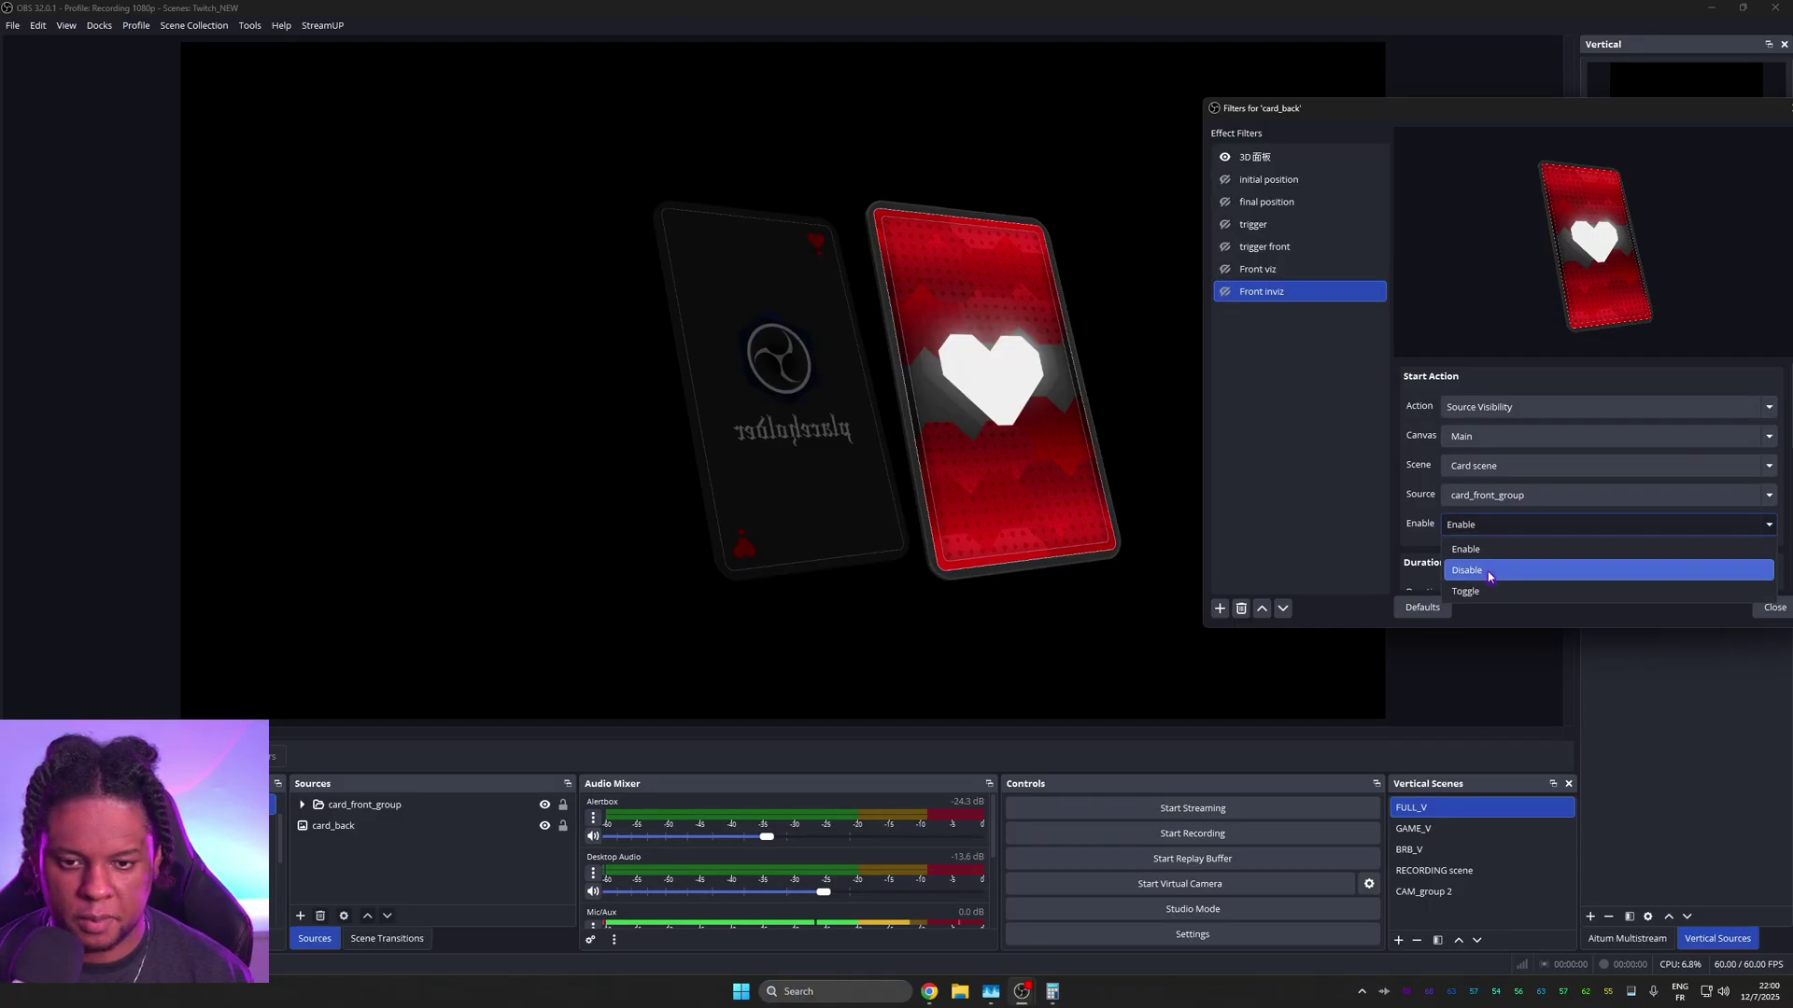
{"action": "left_click", "coordinate": [1489, 571]}
Step: Set Front viz's Next Move to Front inviz
{"action": "scroll", "coordinate": [1398, 441], "scroll_direction": "down", "scroll_amount": 2}
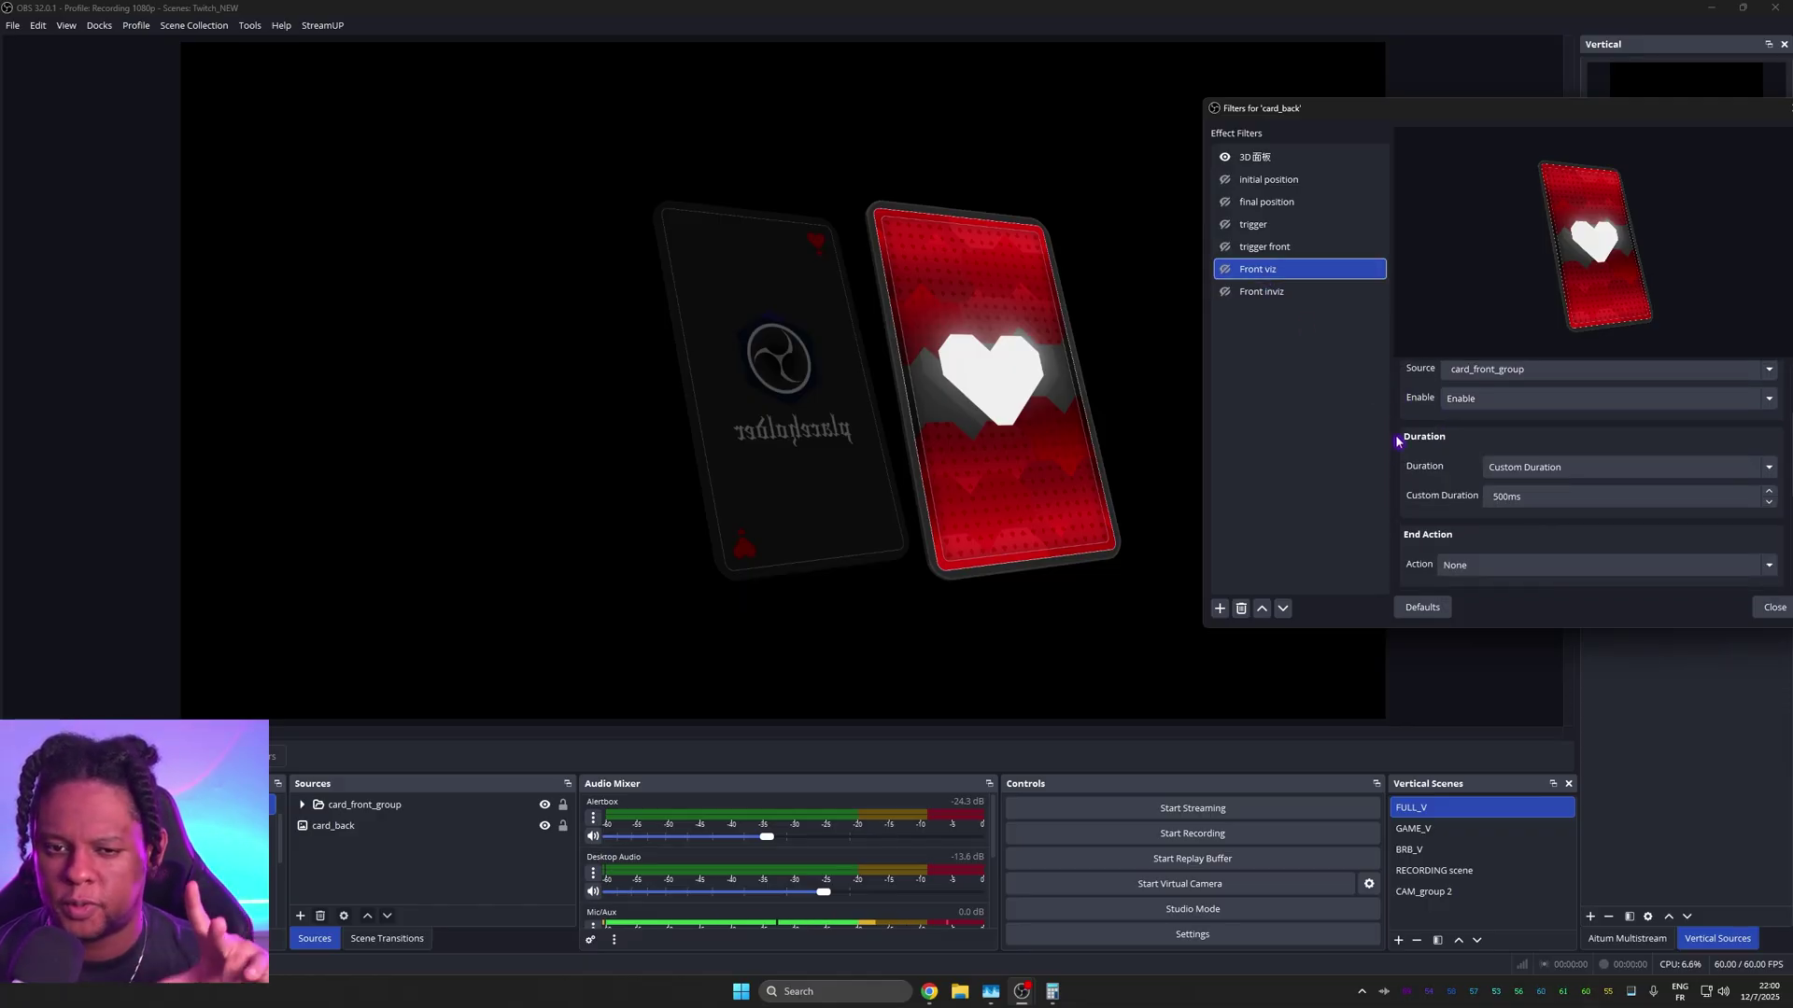
{"action": "scroll", "coordinate": [1398, 441], "scroll_direction": "down", "scroll_amount": 2}
{"action": "scroll", "coordinate": [1499, 554], "scroll_direction": "up", "scroll_amount": 2}
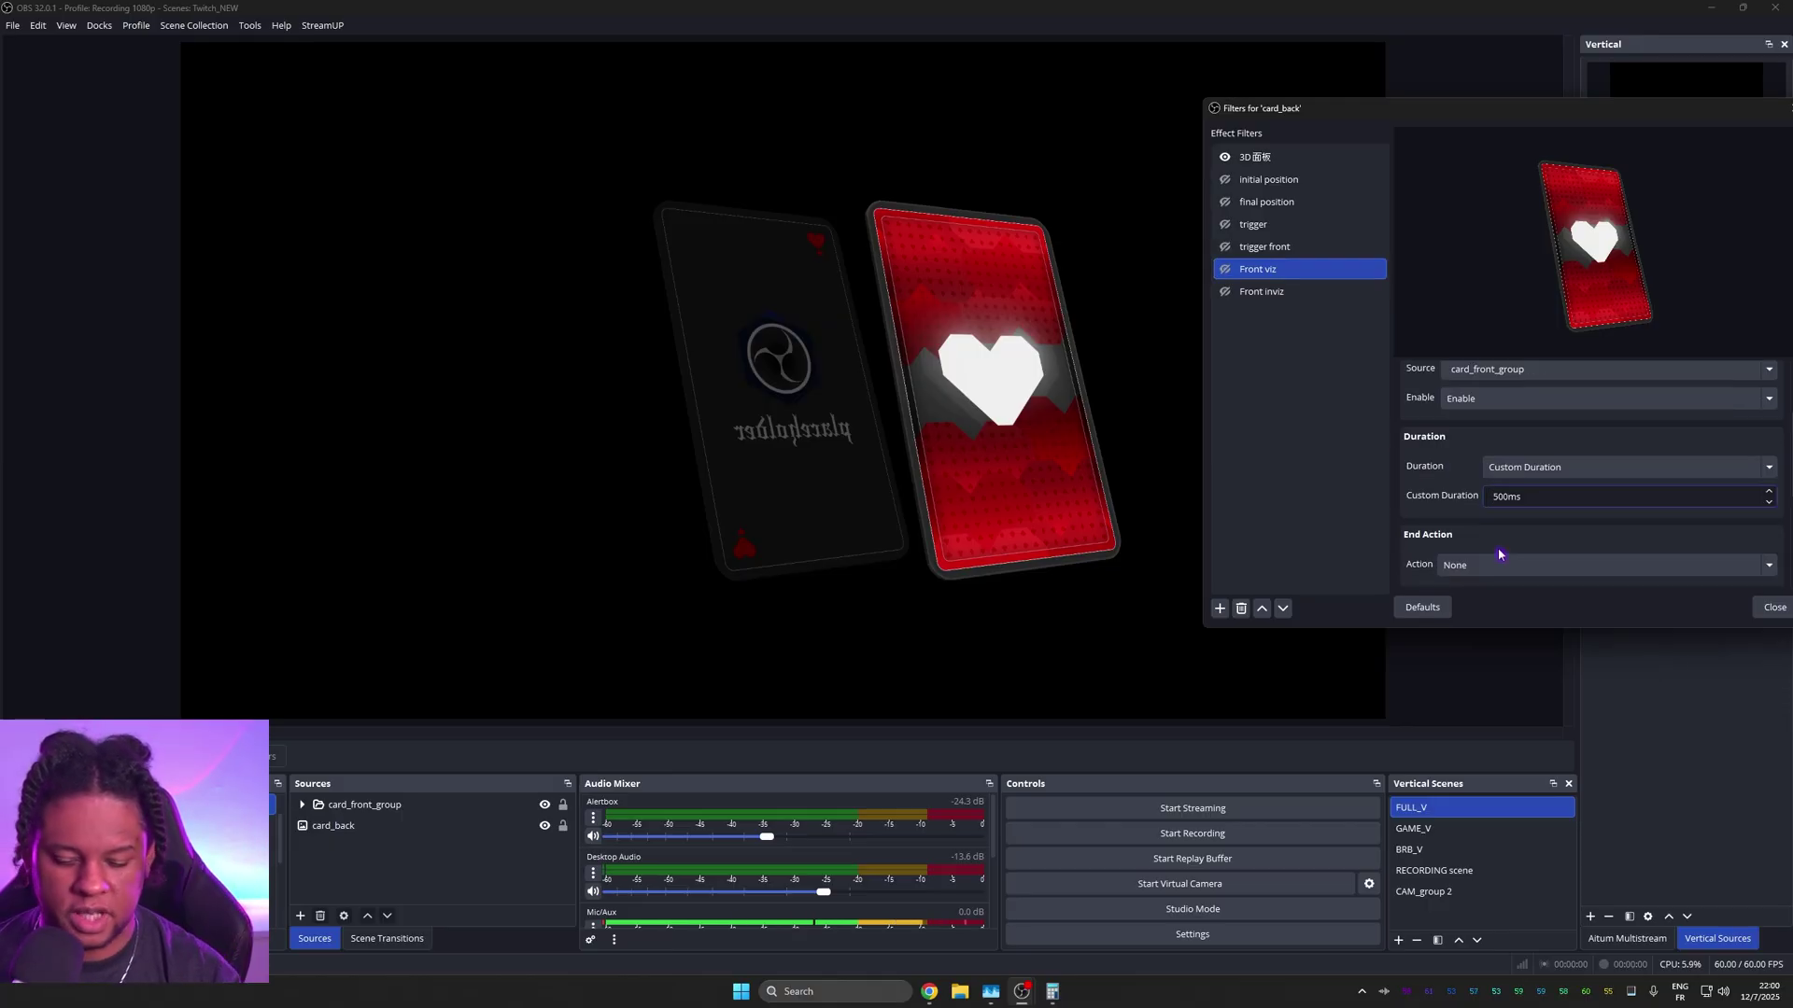
{"action": "scroll", "coordinate": [1500, 555], "scroll_direction": "down", "scroll_amount": 3}
{"action": "left_click", "coordinate": [1511, 483]}
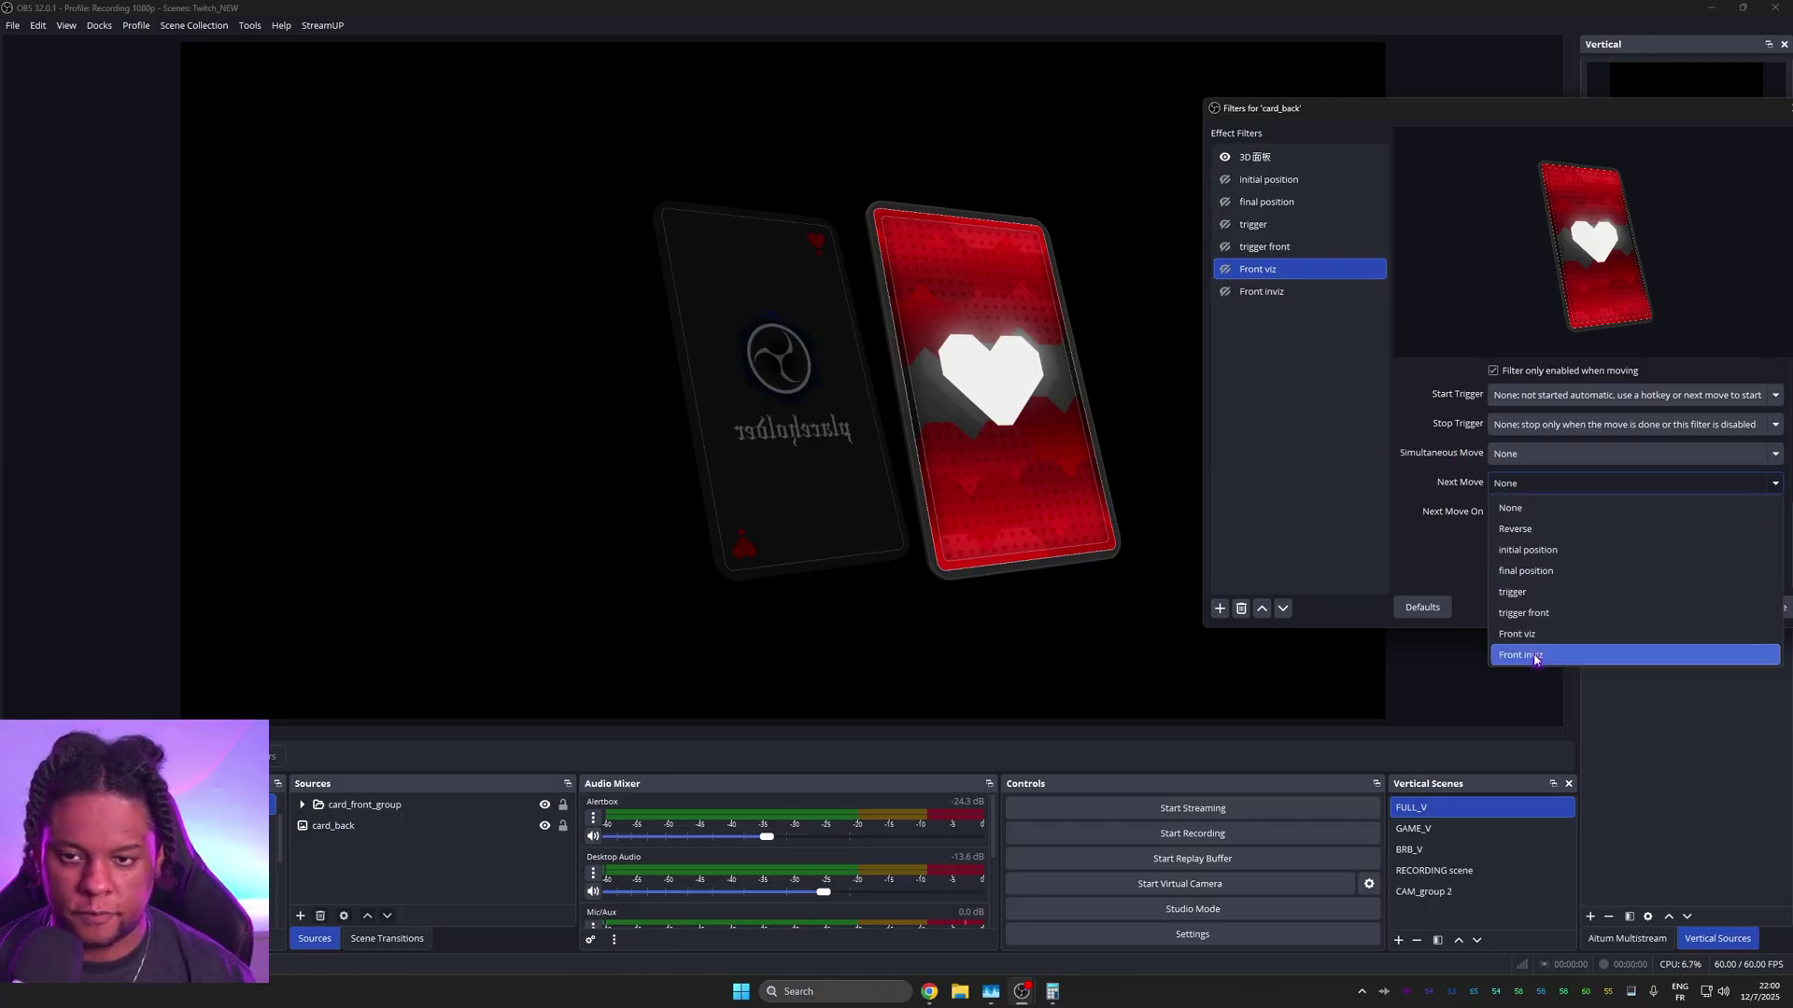
{"action": "left_click", "coordinate": [1534, 657]}
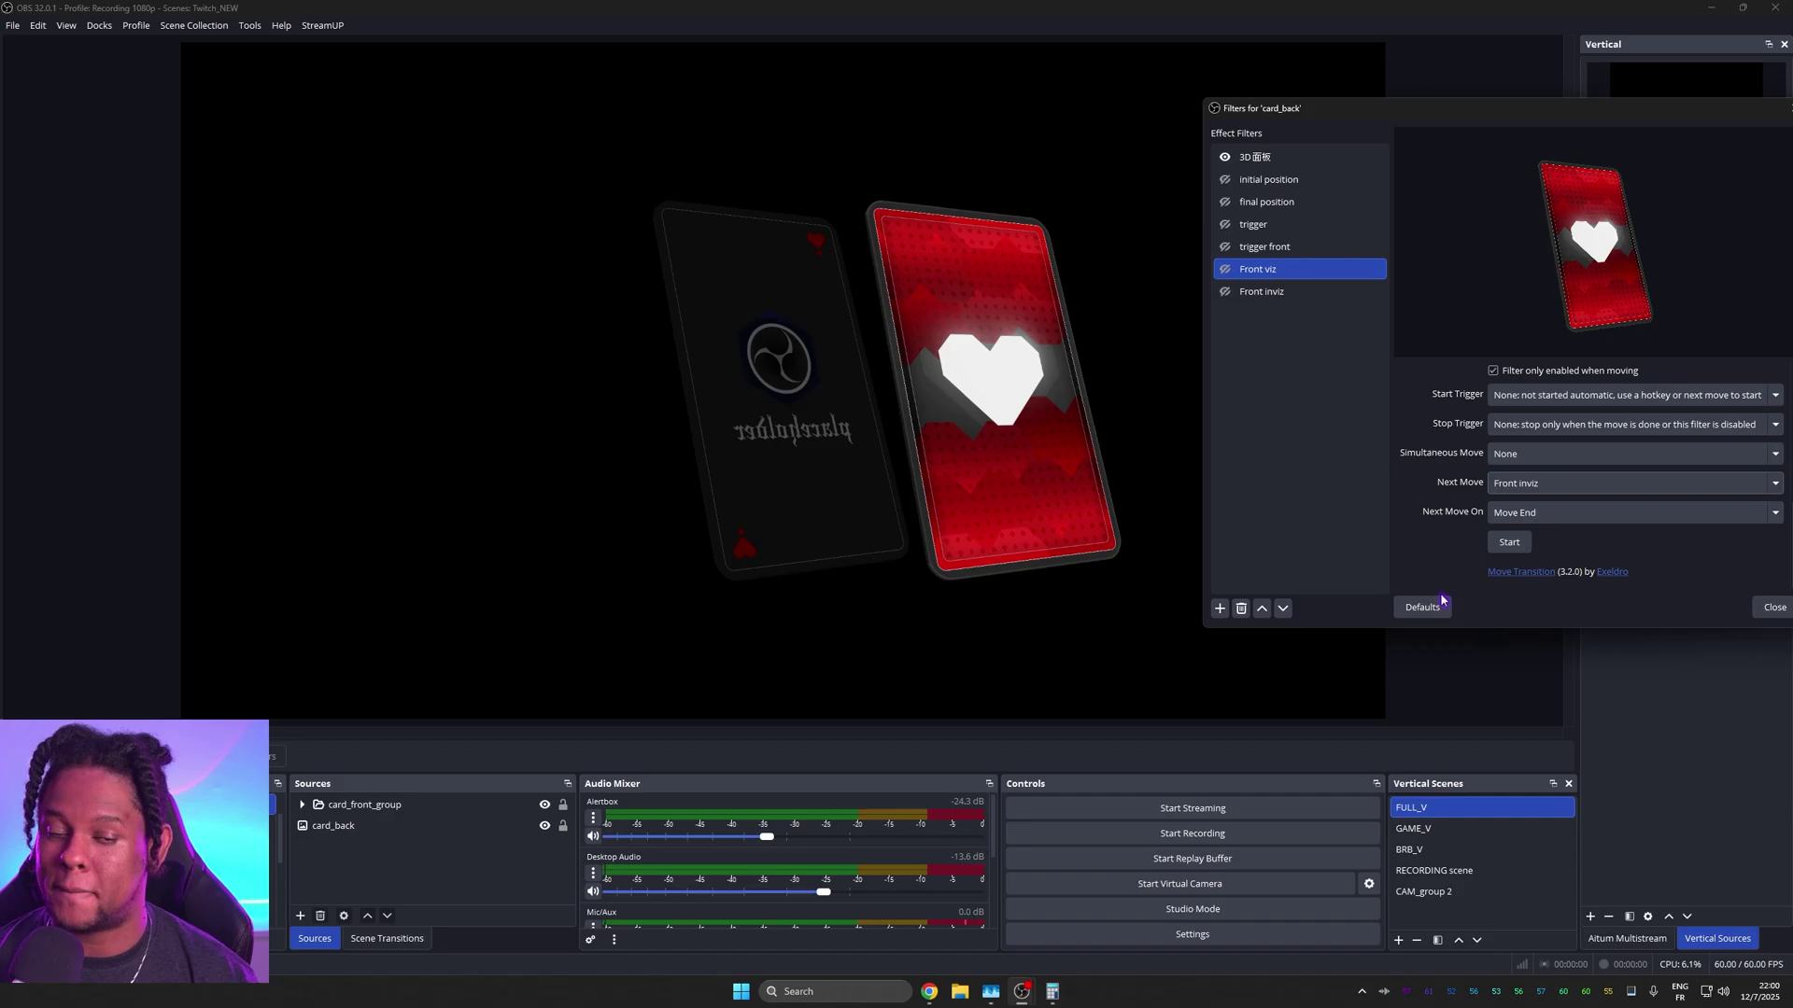
Step: Lengthen Front viz's duration to 4000 ms and replay the card flip to check the longer front display
{"action": "left_click", "coordinate": [1224, 226]}
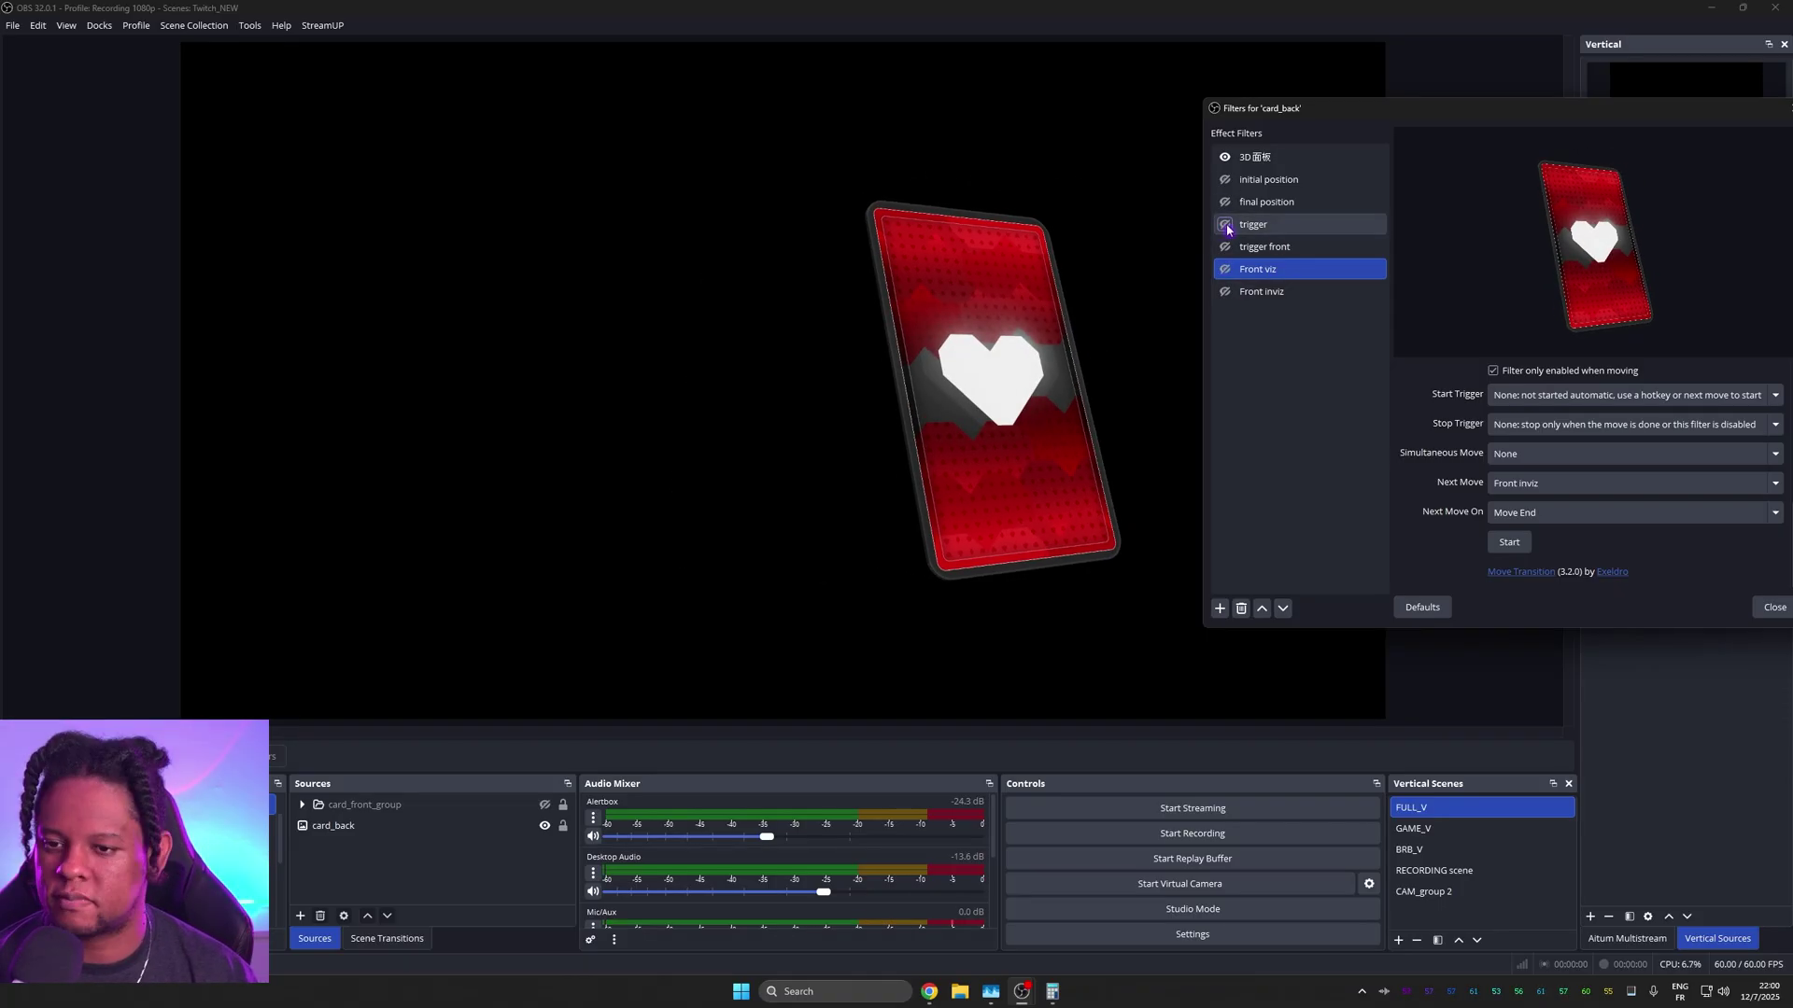
{"action": "left_click", "coordinate": [1226, 225]}
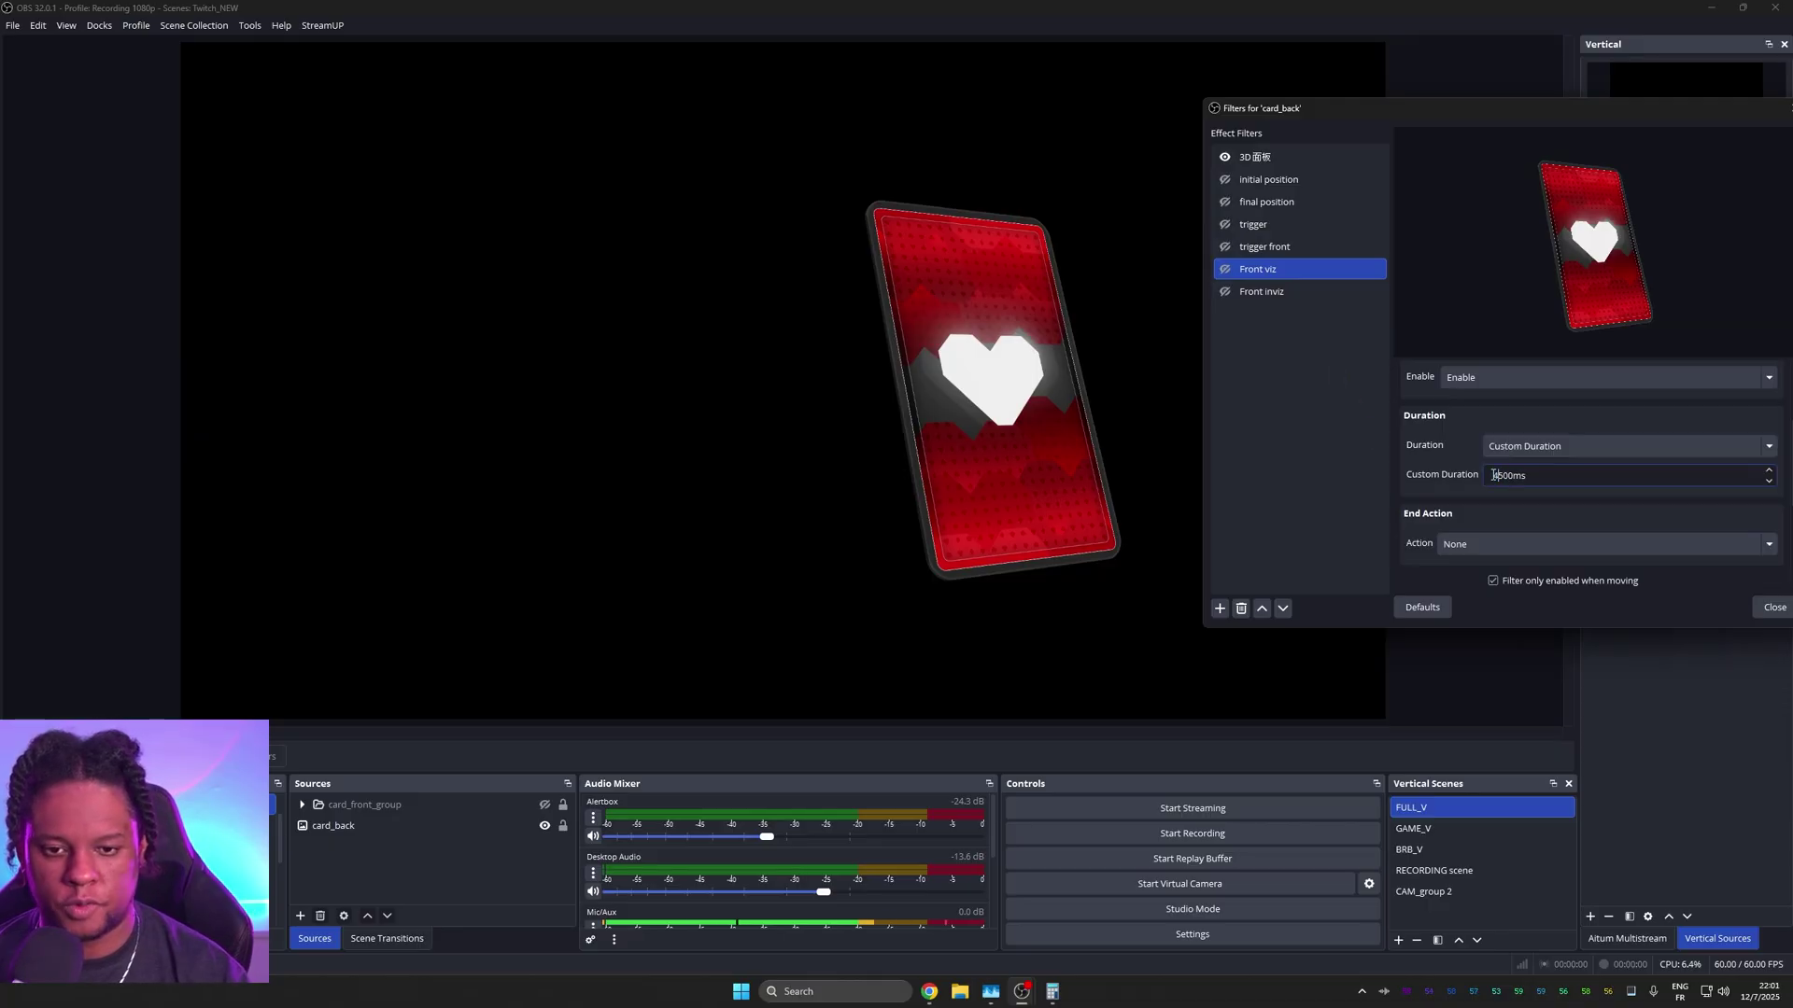
{"action": "key", "text": "Delete"}
{"action": "type", "text": "0"}
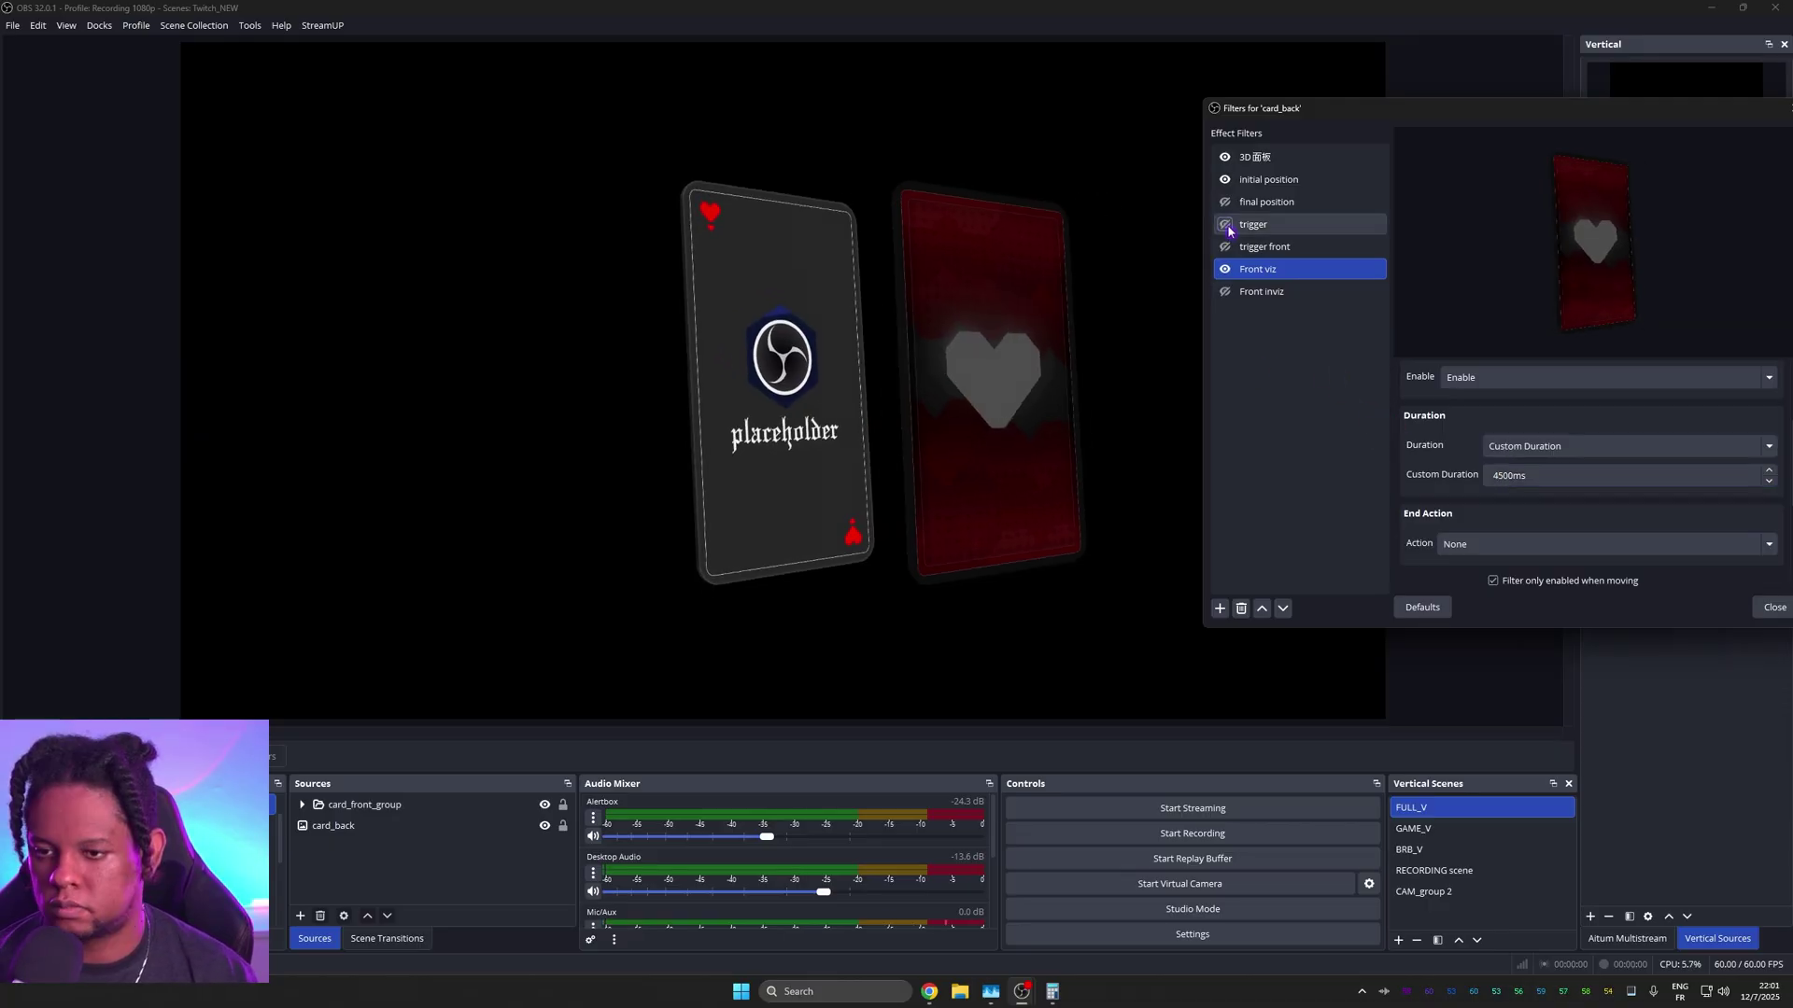
{"action": "scroll", "coordinate": [1510, 435], "scroll_direction": "down", "scroll_amount": 1}
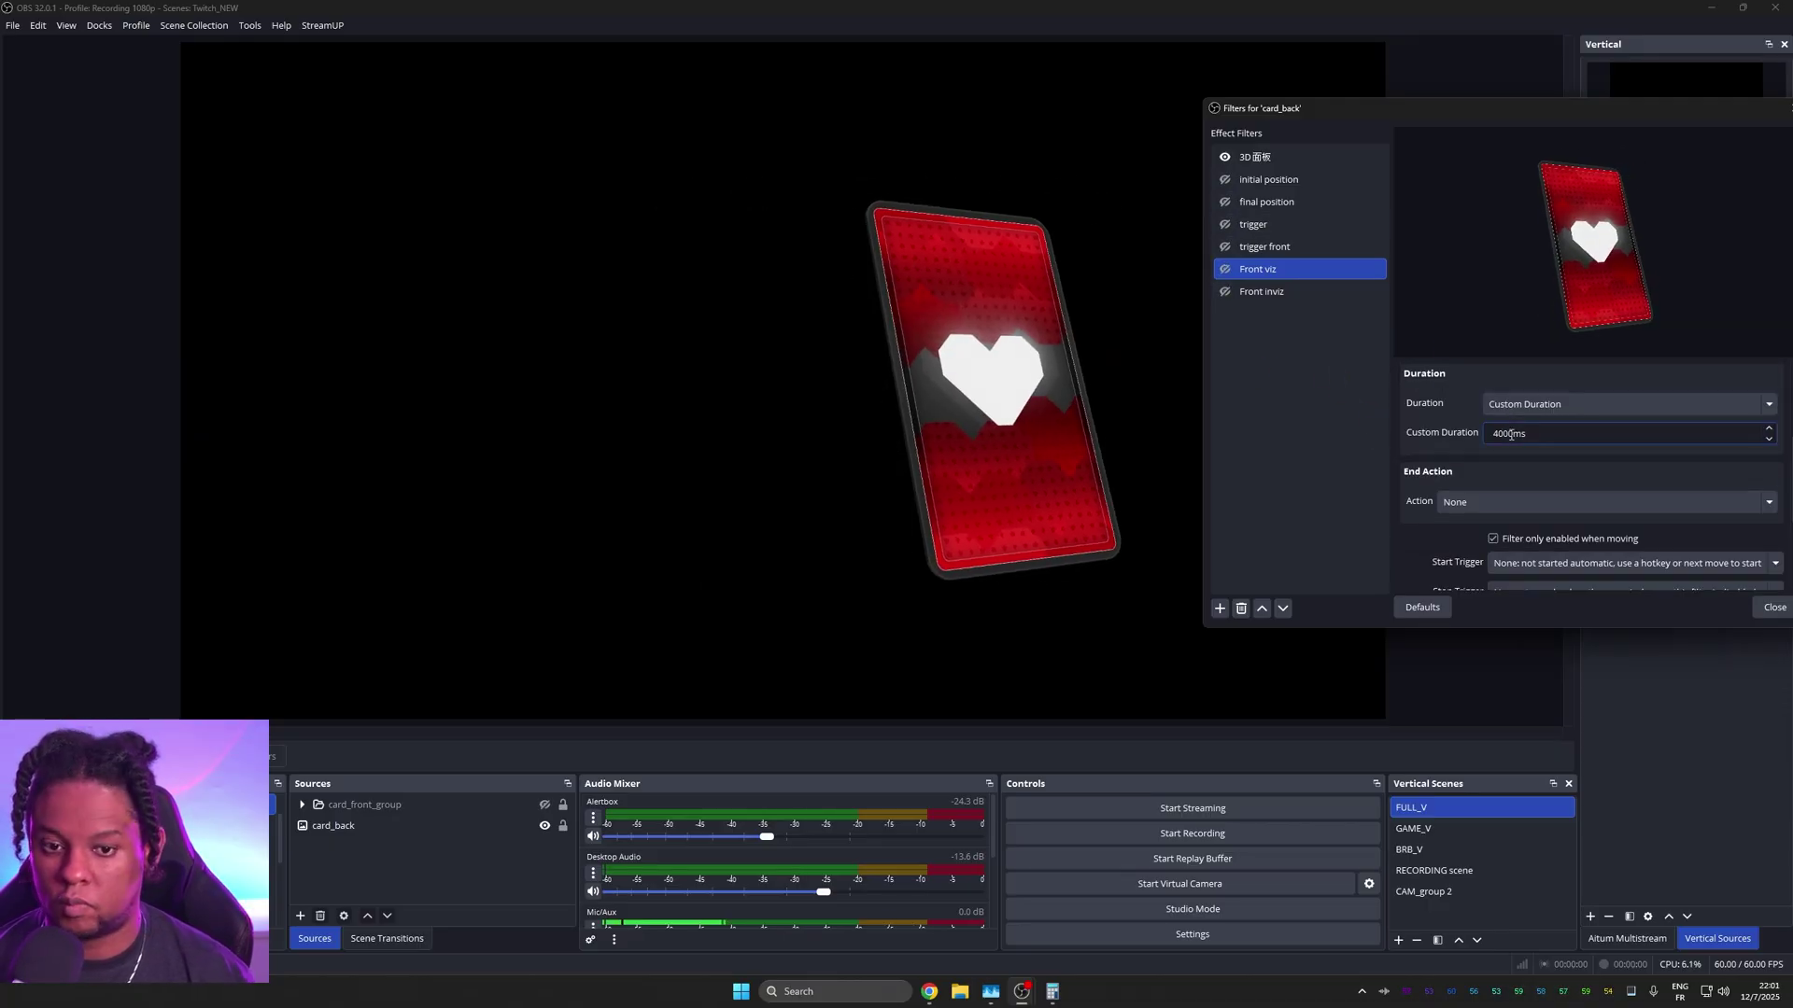
{"action": "left_click", "coordinate": [1225, 225]}
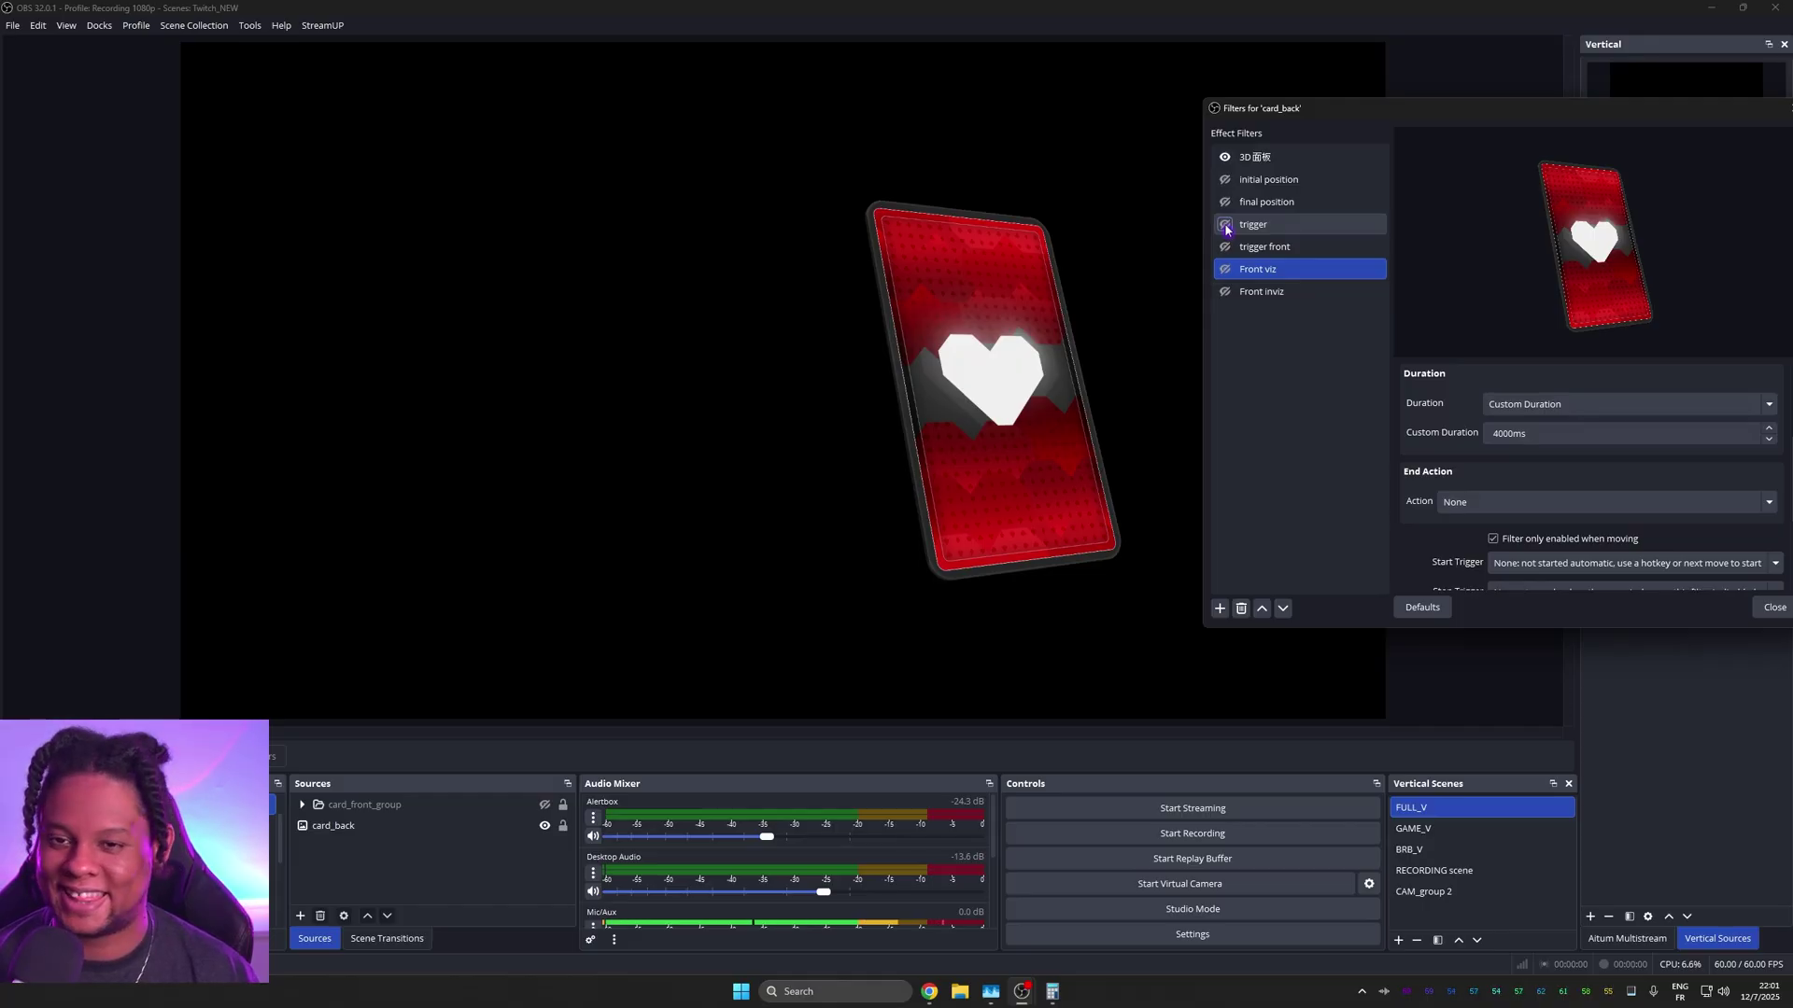
{"action": "left_click", "coordinate": [1224, 225]}
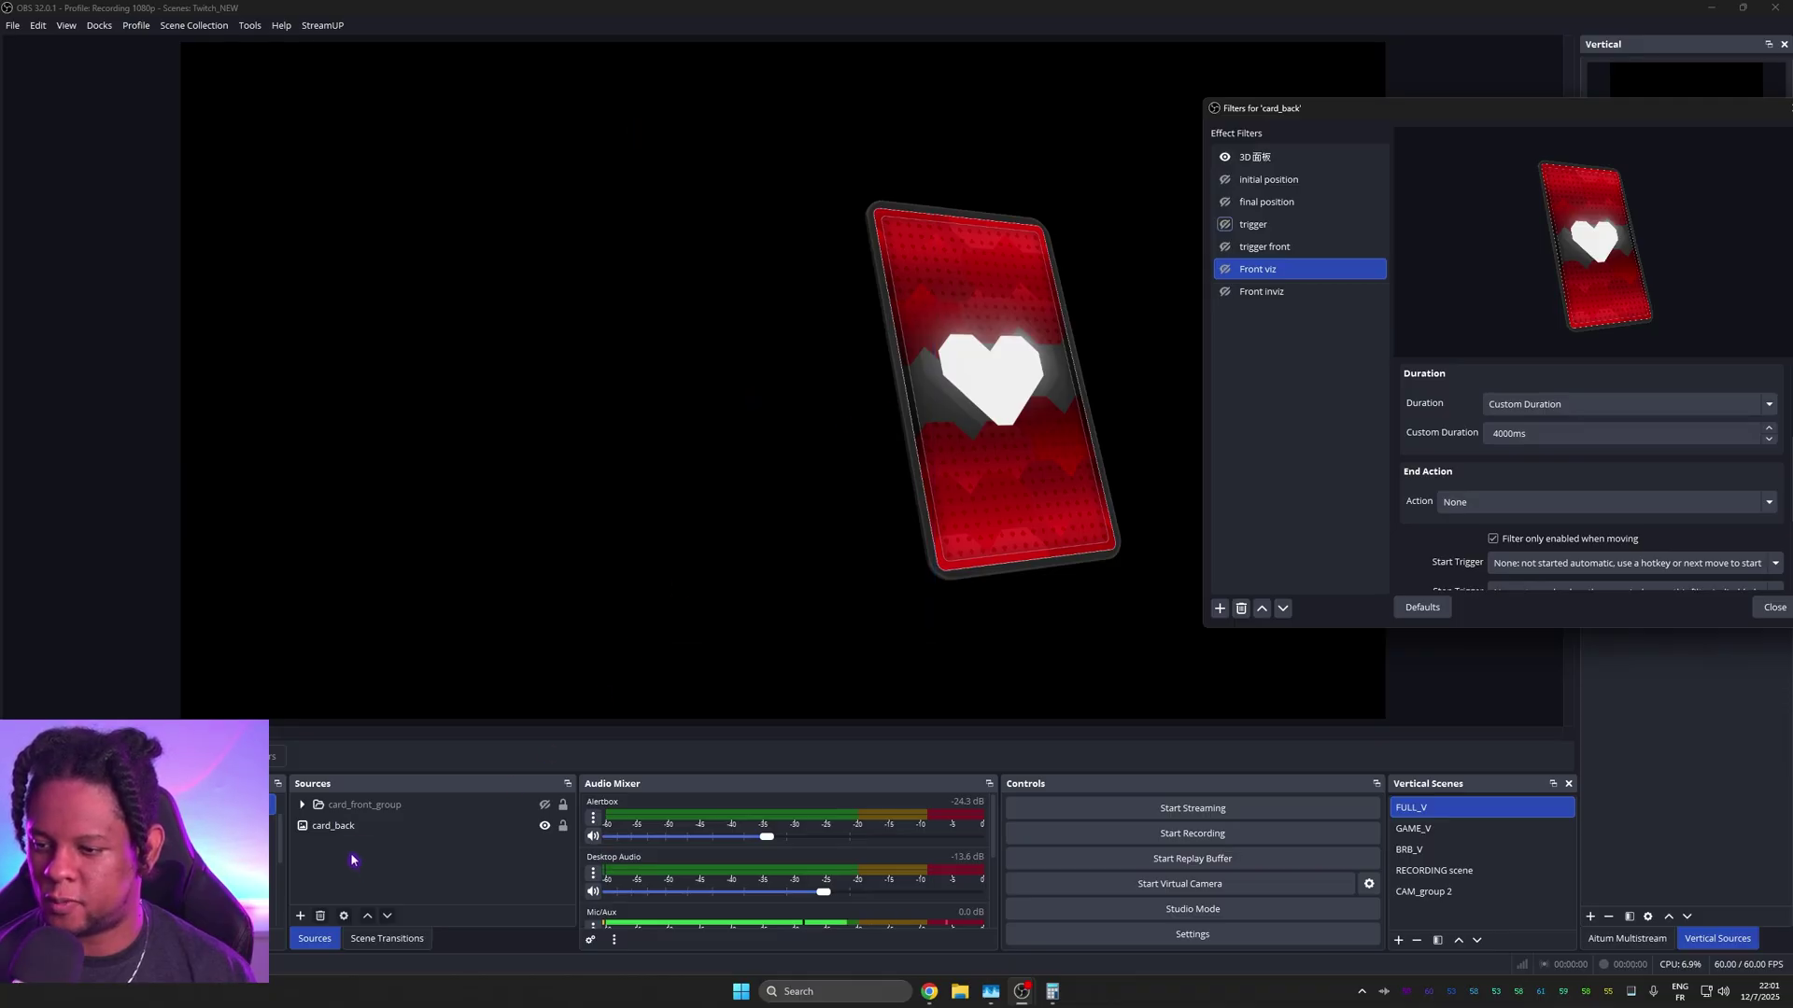
{"action": "left_click", "coordinate": [520, 809]}
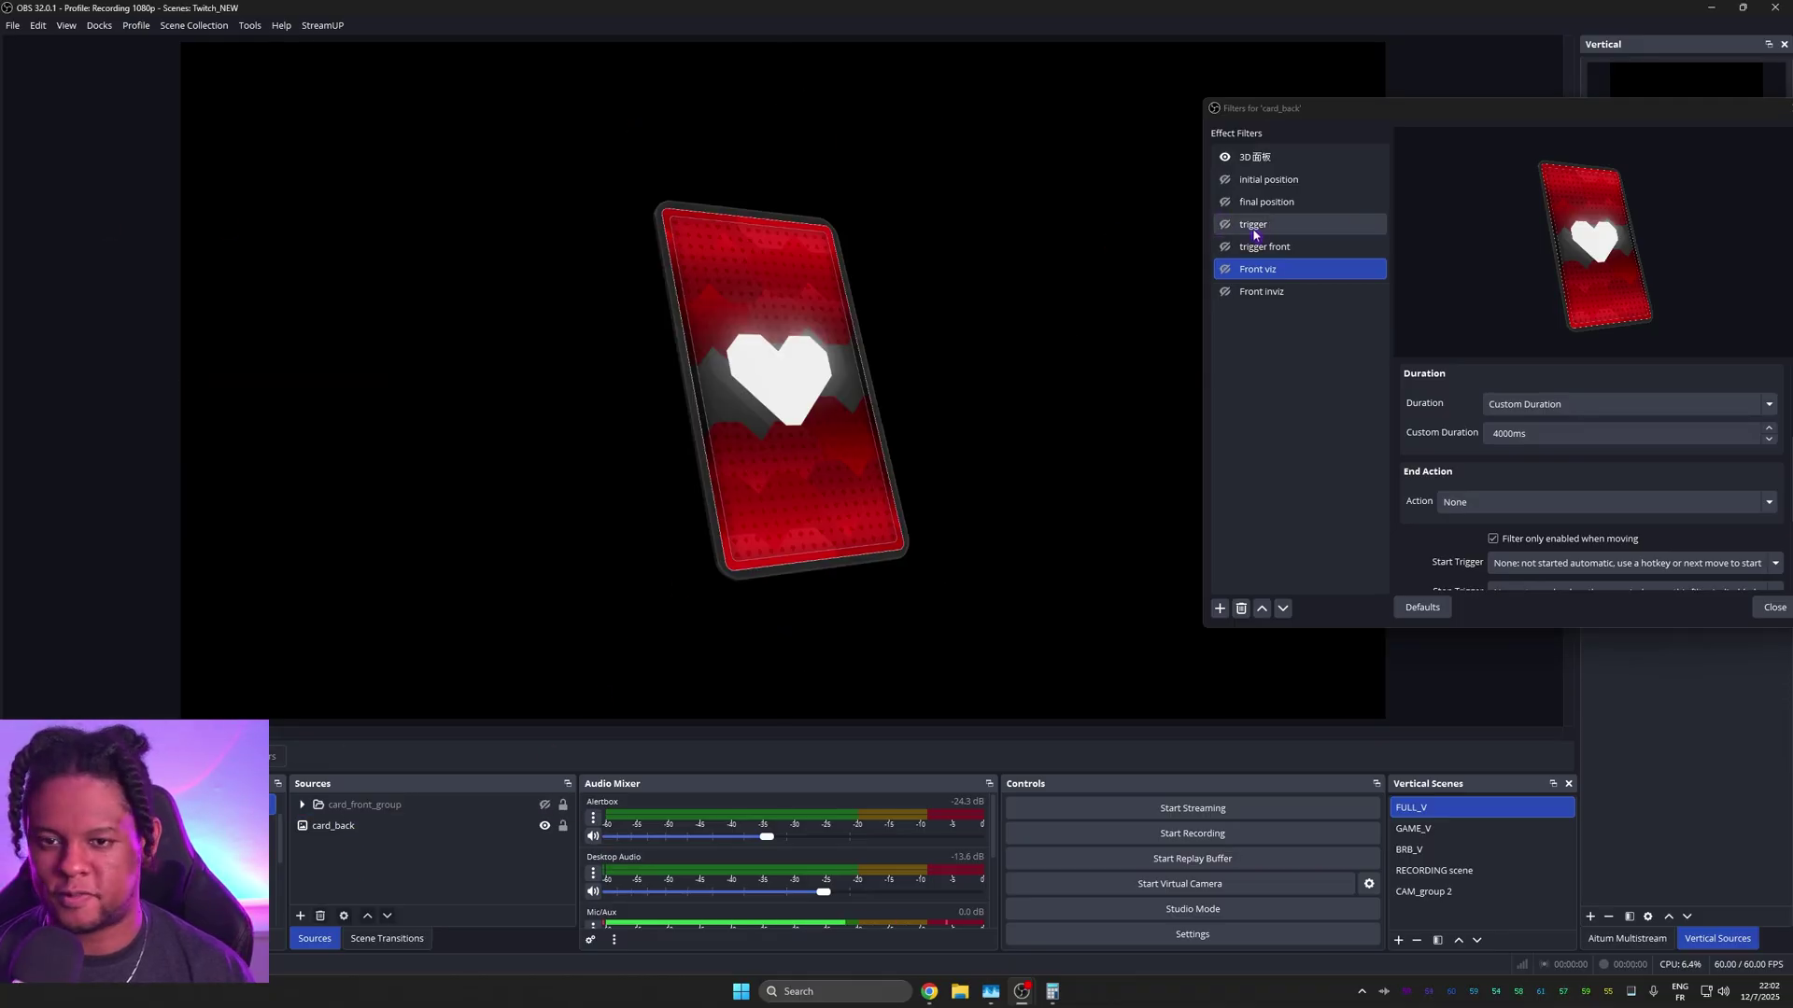
{"action": "left_click", "coordinate": [1224, 226]}
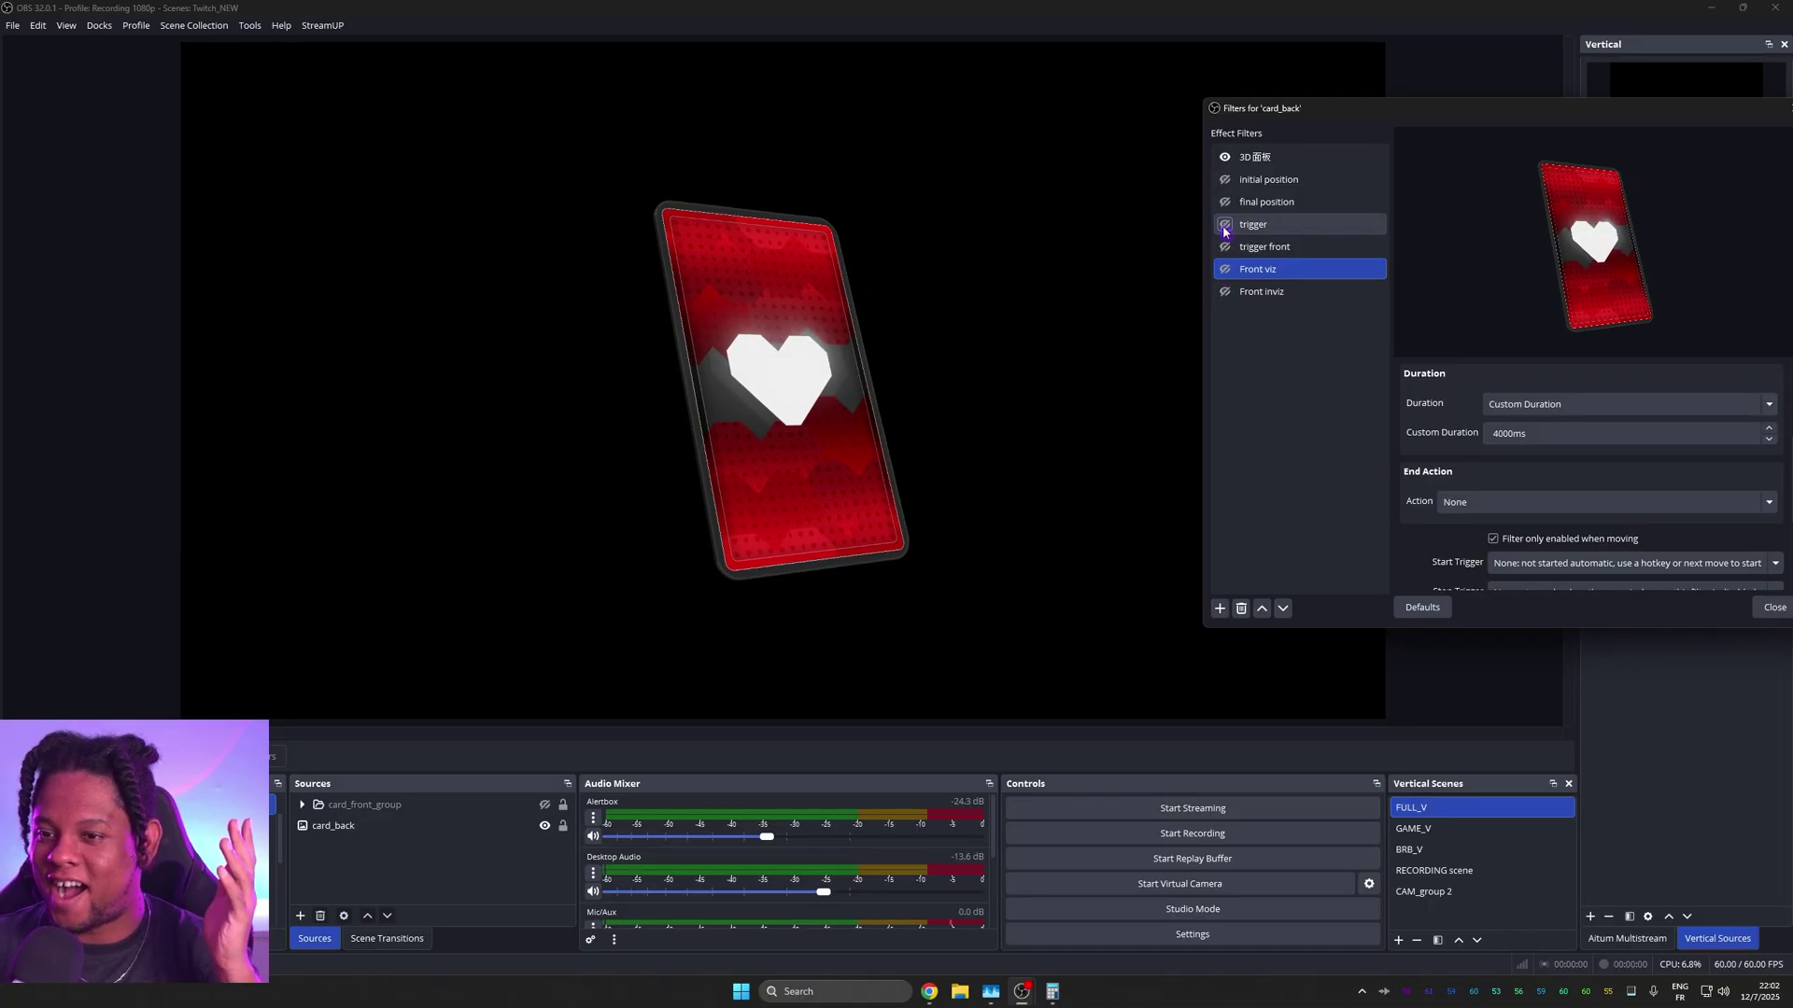
{"action": "left_click", "coordinate": [782, 6]}
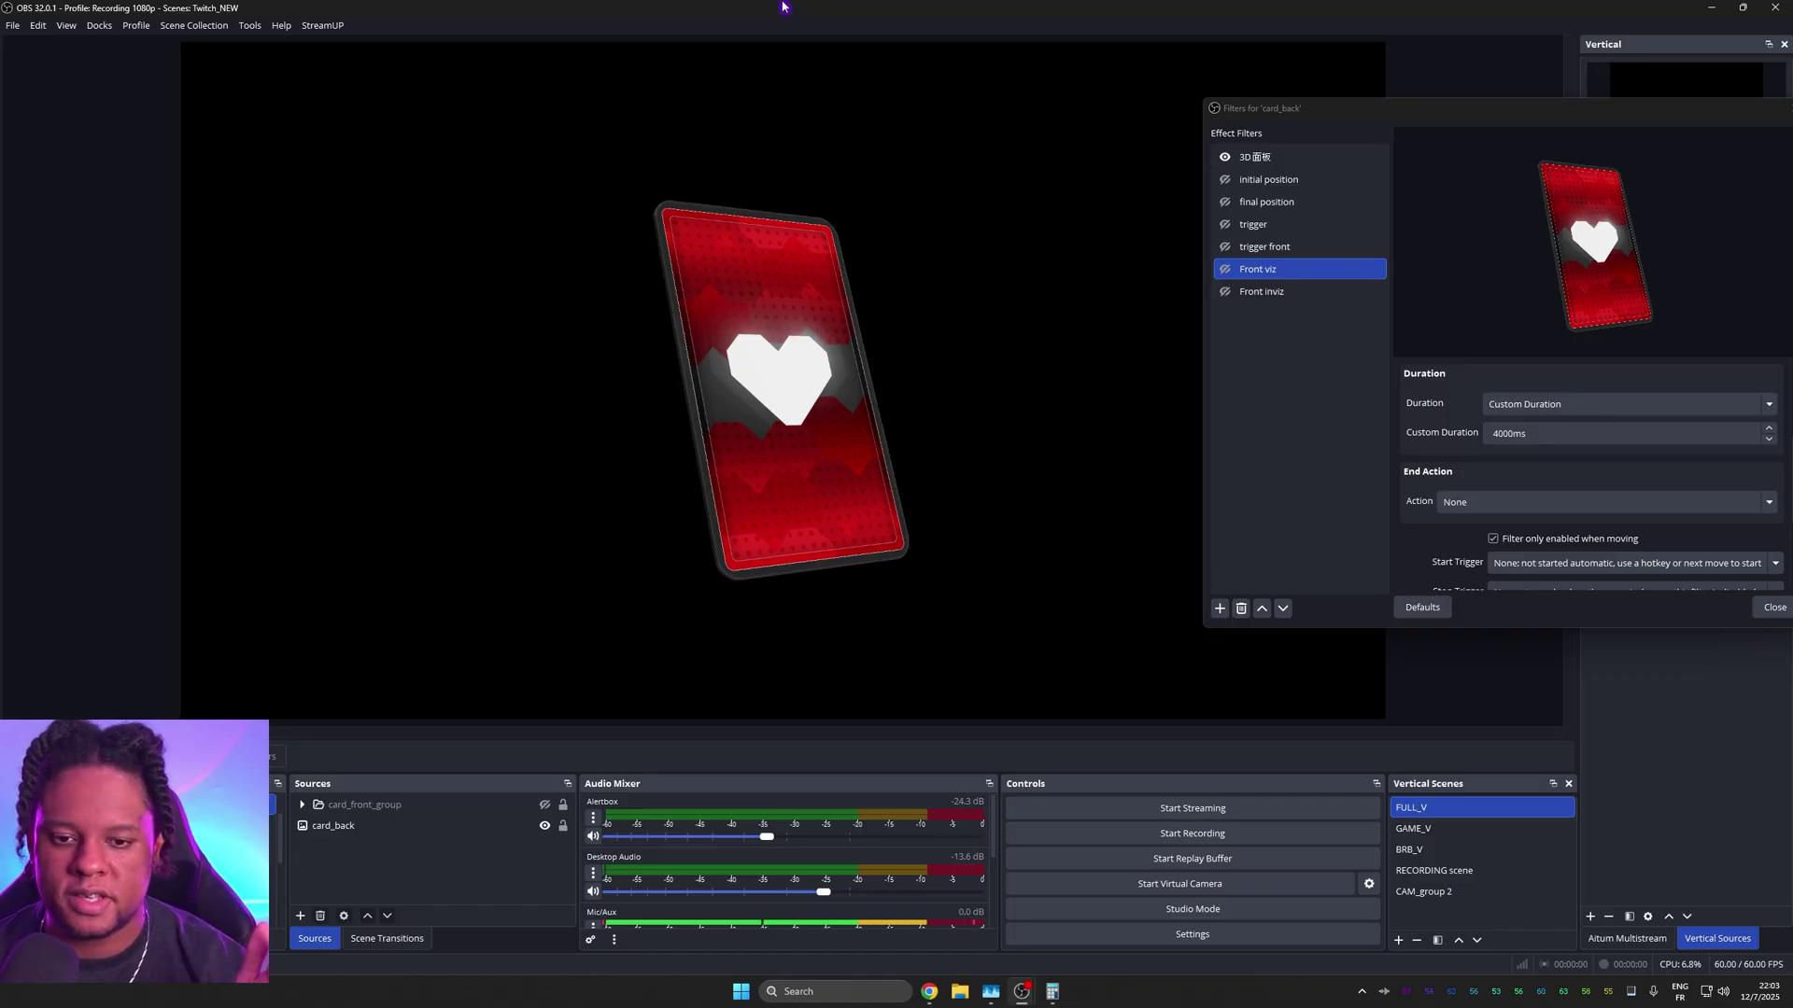
Step: Set the trigger filter's Start Trigger to Activate, firing when card_back becomes actively shown in the final mix
{"action": "left_click", "coordinate": [1267, 179]}
{"action": "left_click_drag", "start_coordinate": [1510, 114], "coordinate": [1376, 103]}
{"action": "scroll", "coordinate": [1260, 434], "scroll_direction": "down", "scroll_amount": 5}
{"action": "scroll", "coordinate": [1260, 434], "scroll_direction": "down", "scroll_amount": 3}
{"action": "scroll", "coordinate": [1261, 434], "scroll_direction": "down", "scroll_amount": 2}
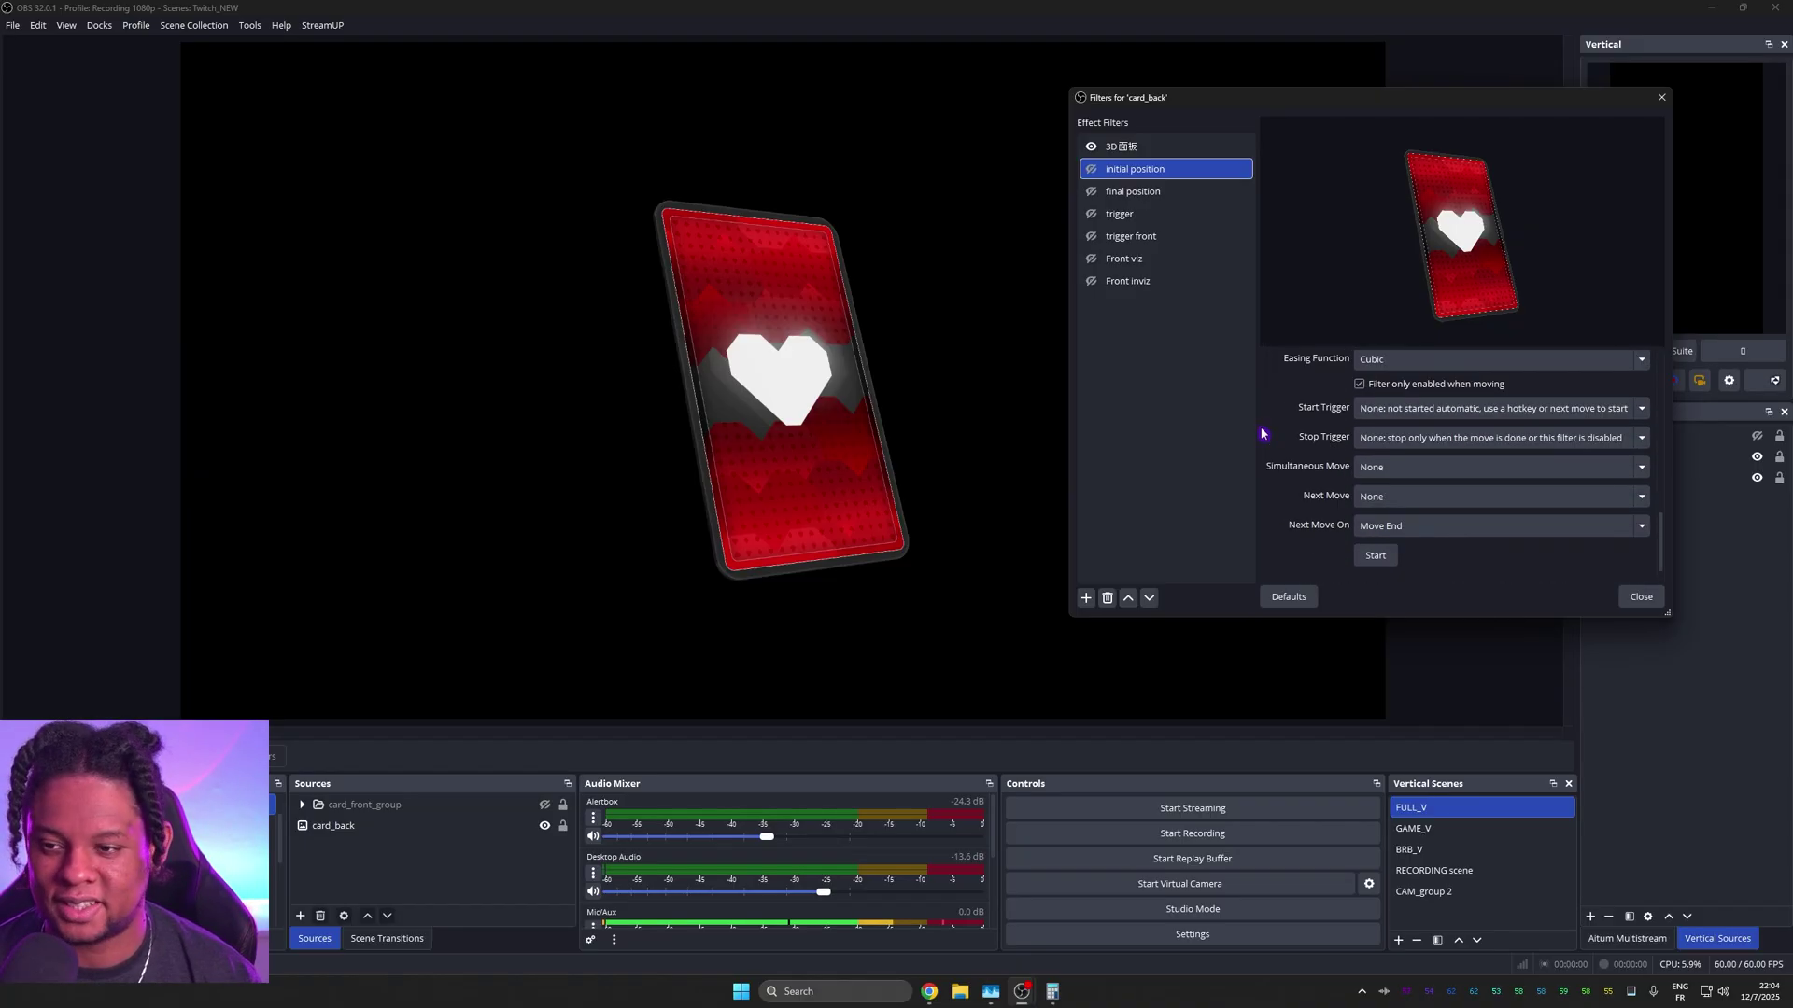
{"action": "scroll", "coordinate": [1260, 434], "scroll_direction": "up", "scroll_amount": 2}
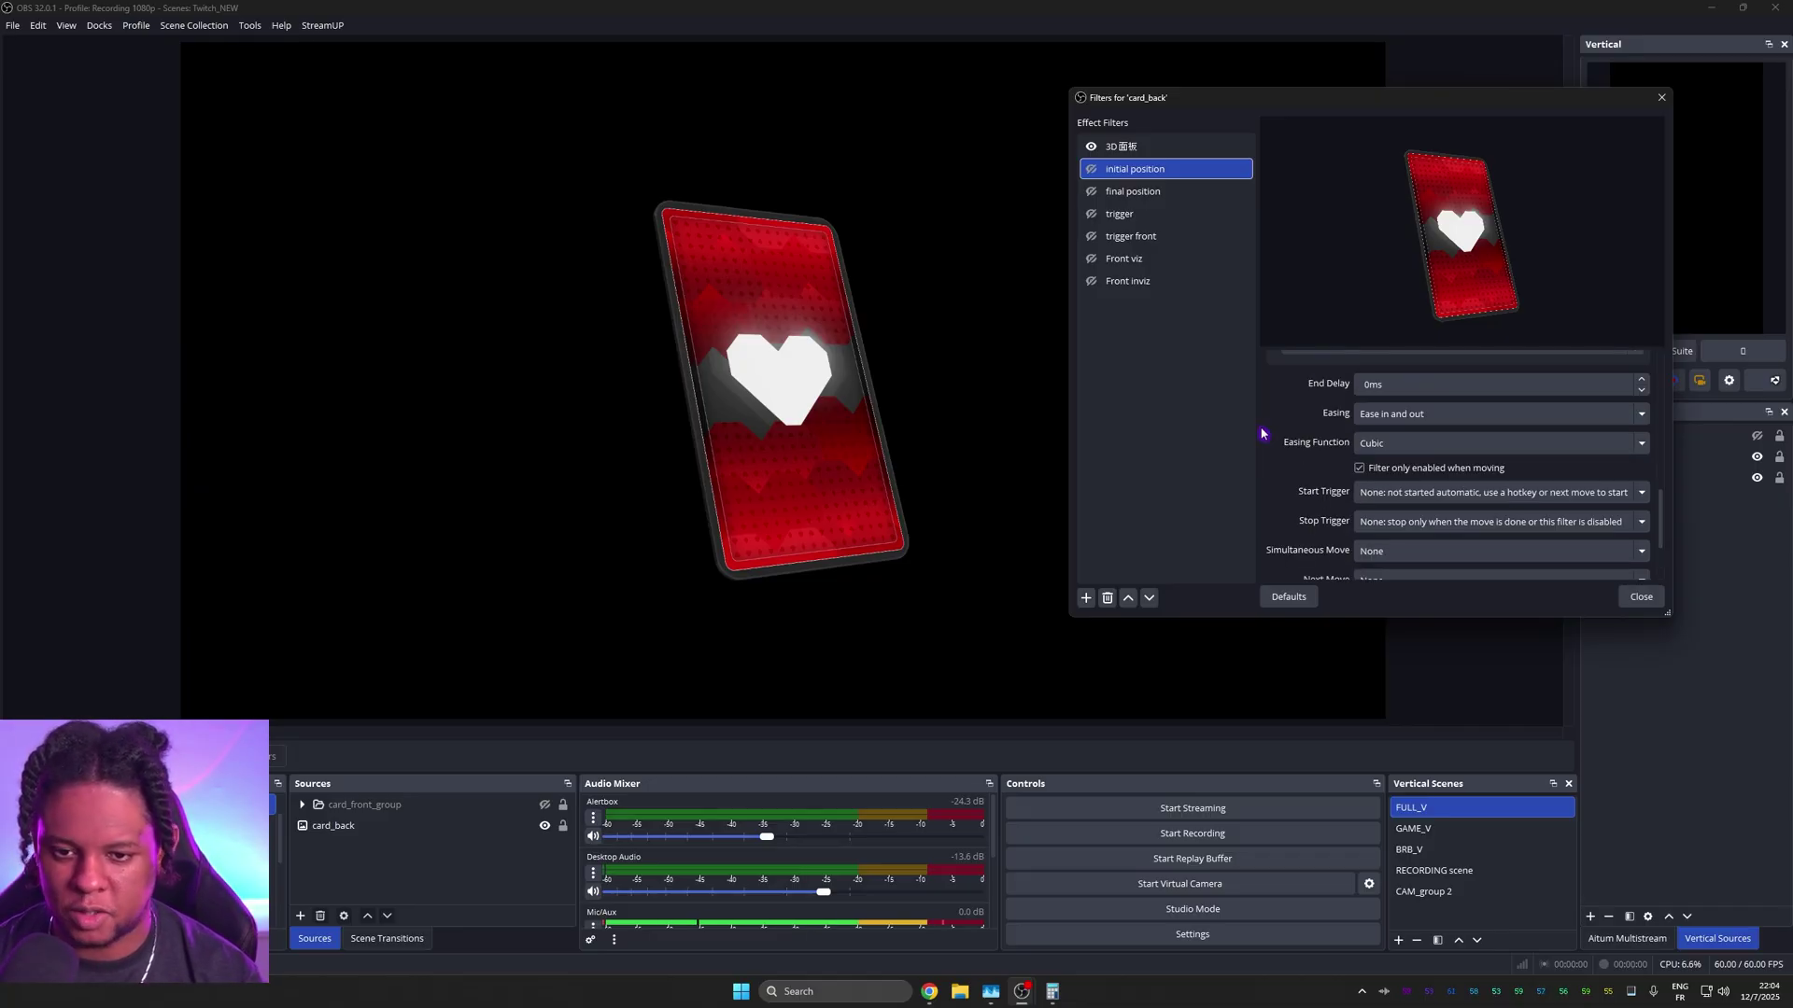
{"action": "key", "text": "Down"}
{"action": "key", "text": "Down"}
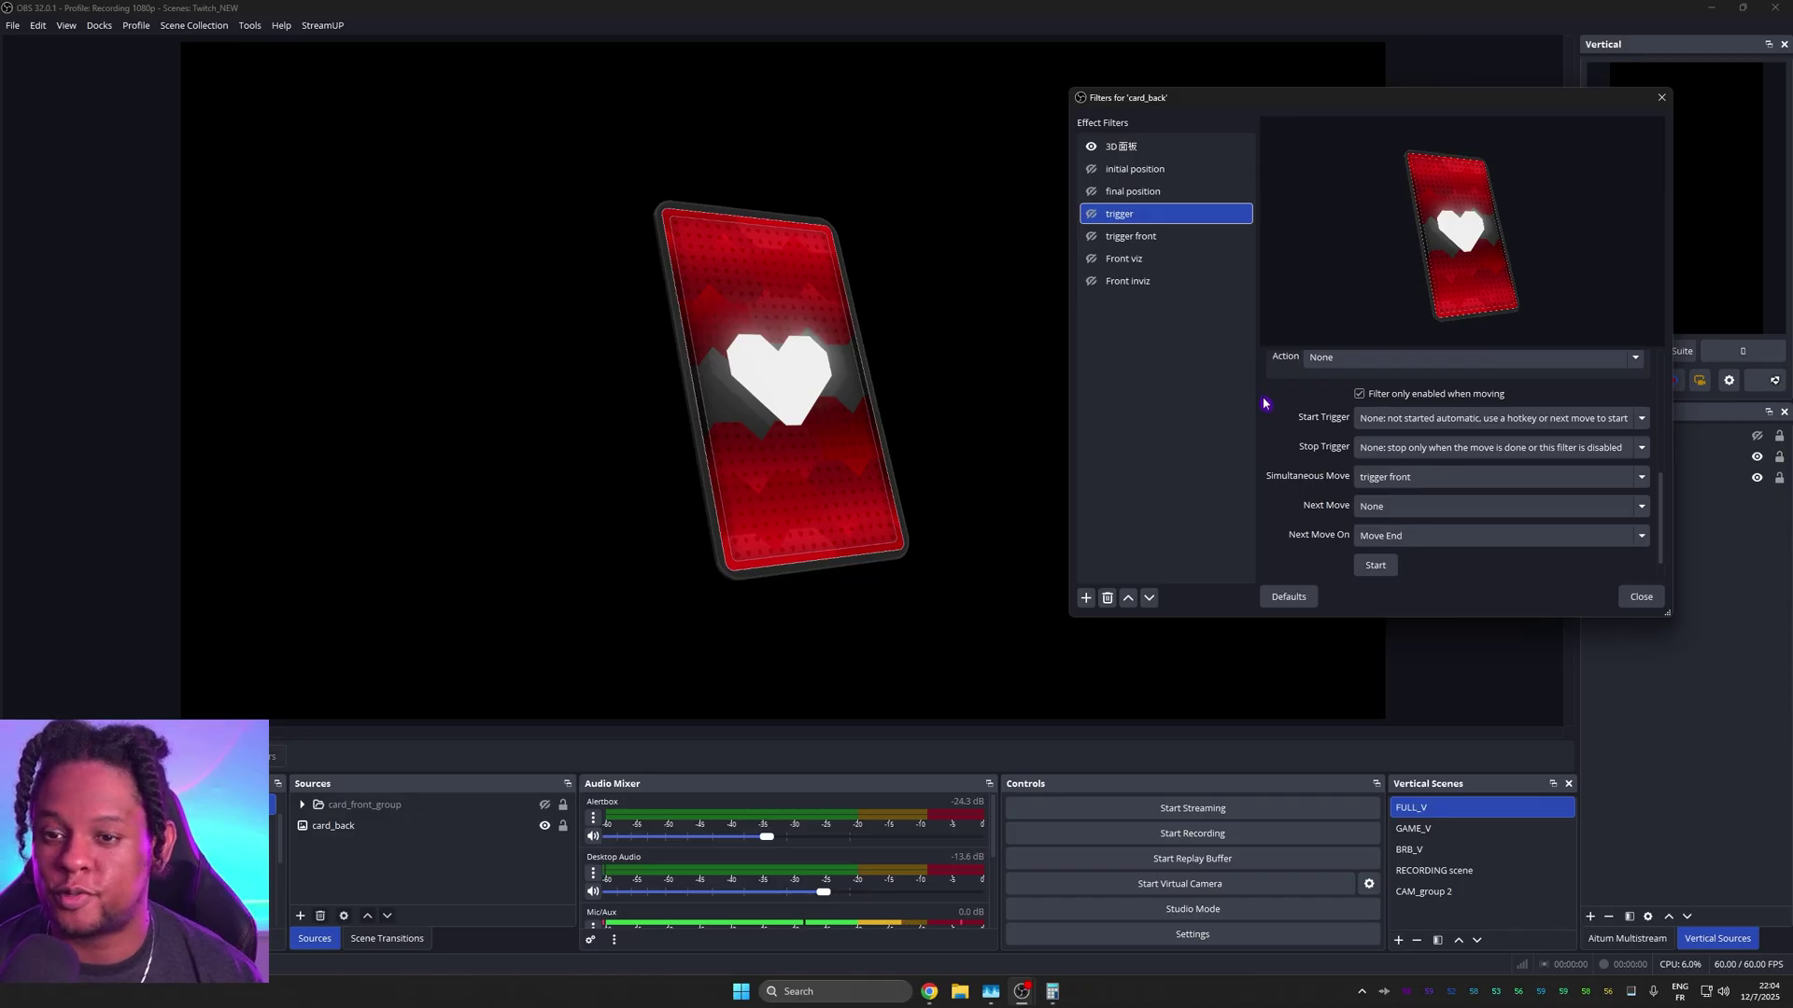
{"action": "left_click", "coordinate": [1426, 420]}
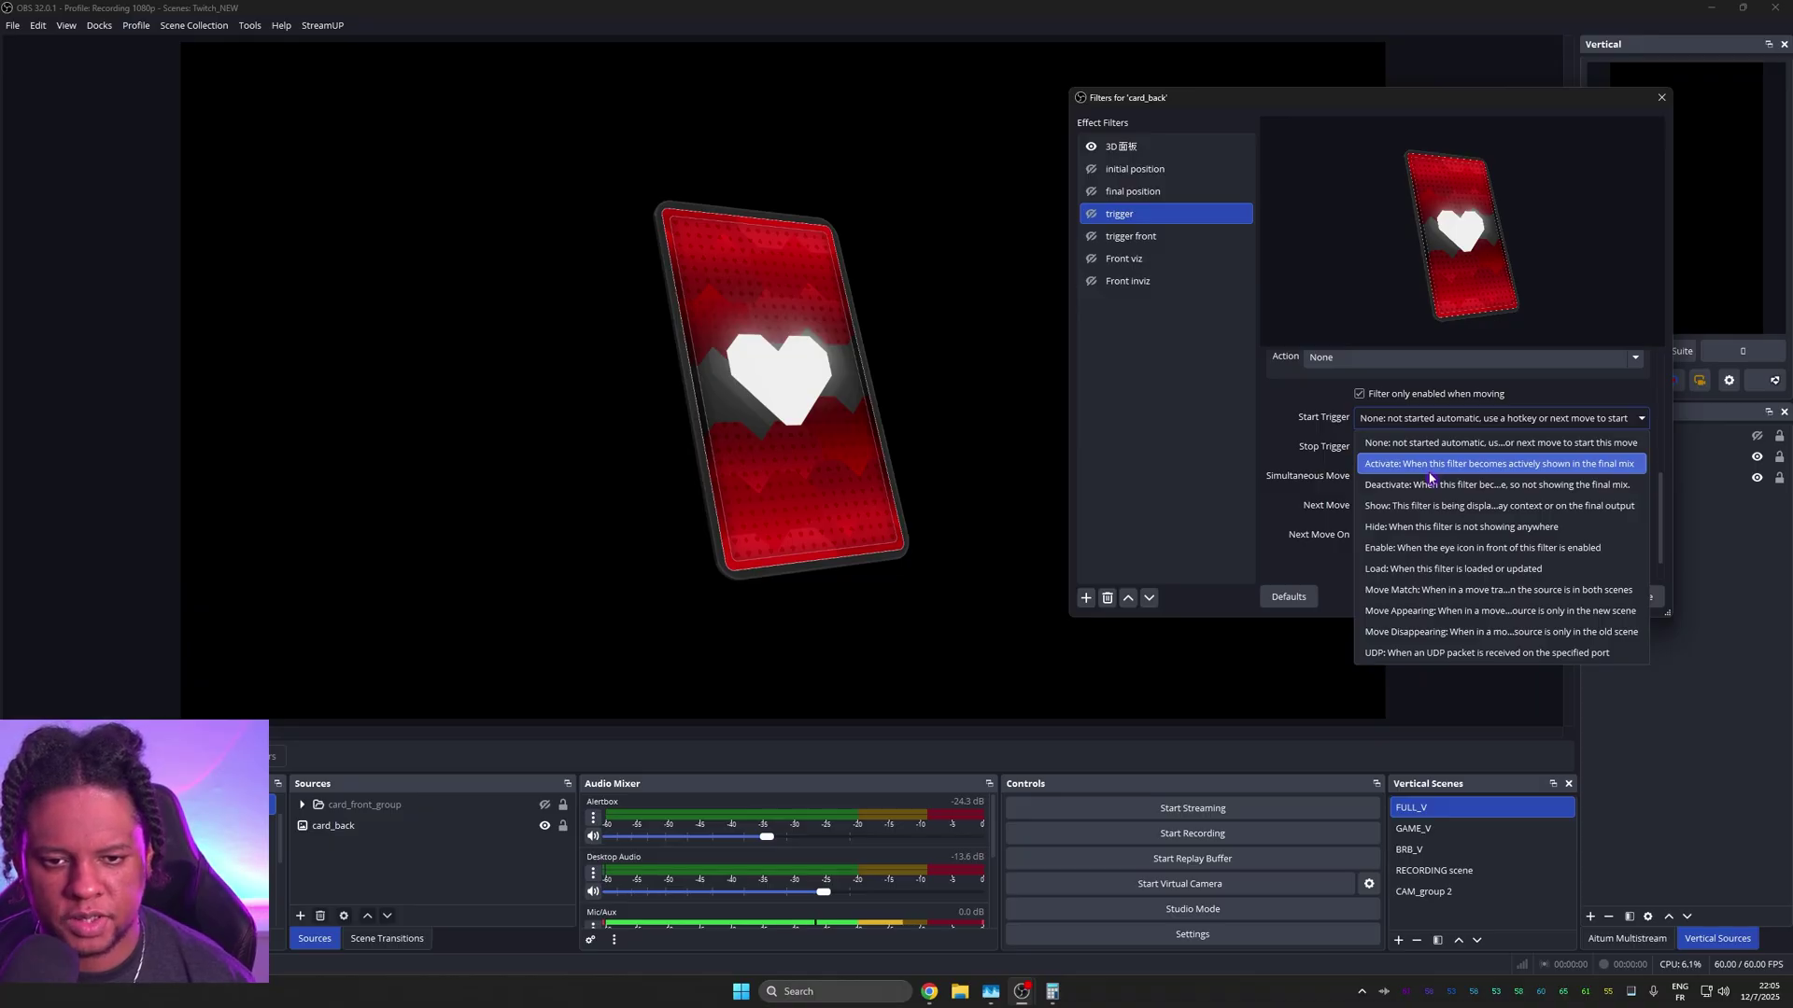
{"action": "left_click", "coordinate": [1429, 464]}
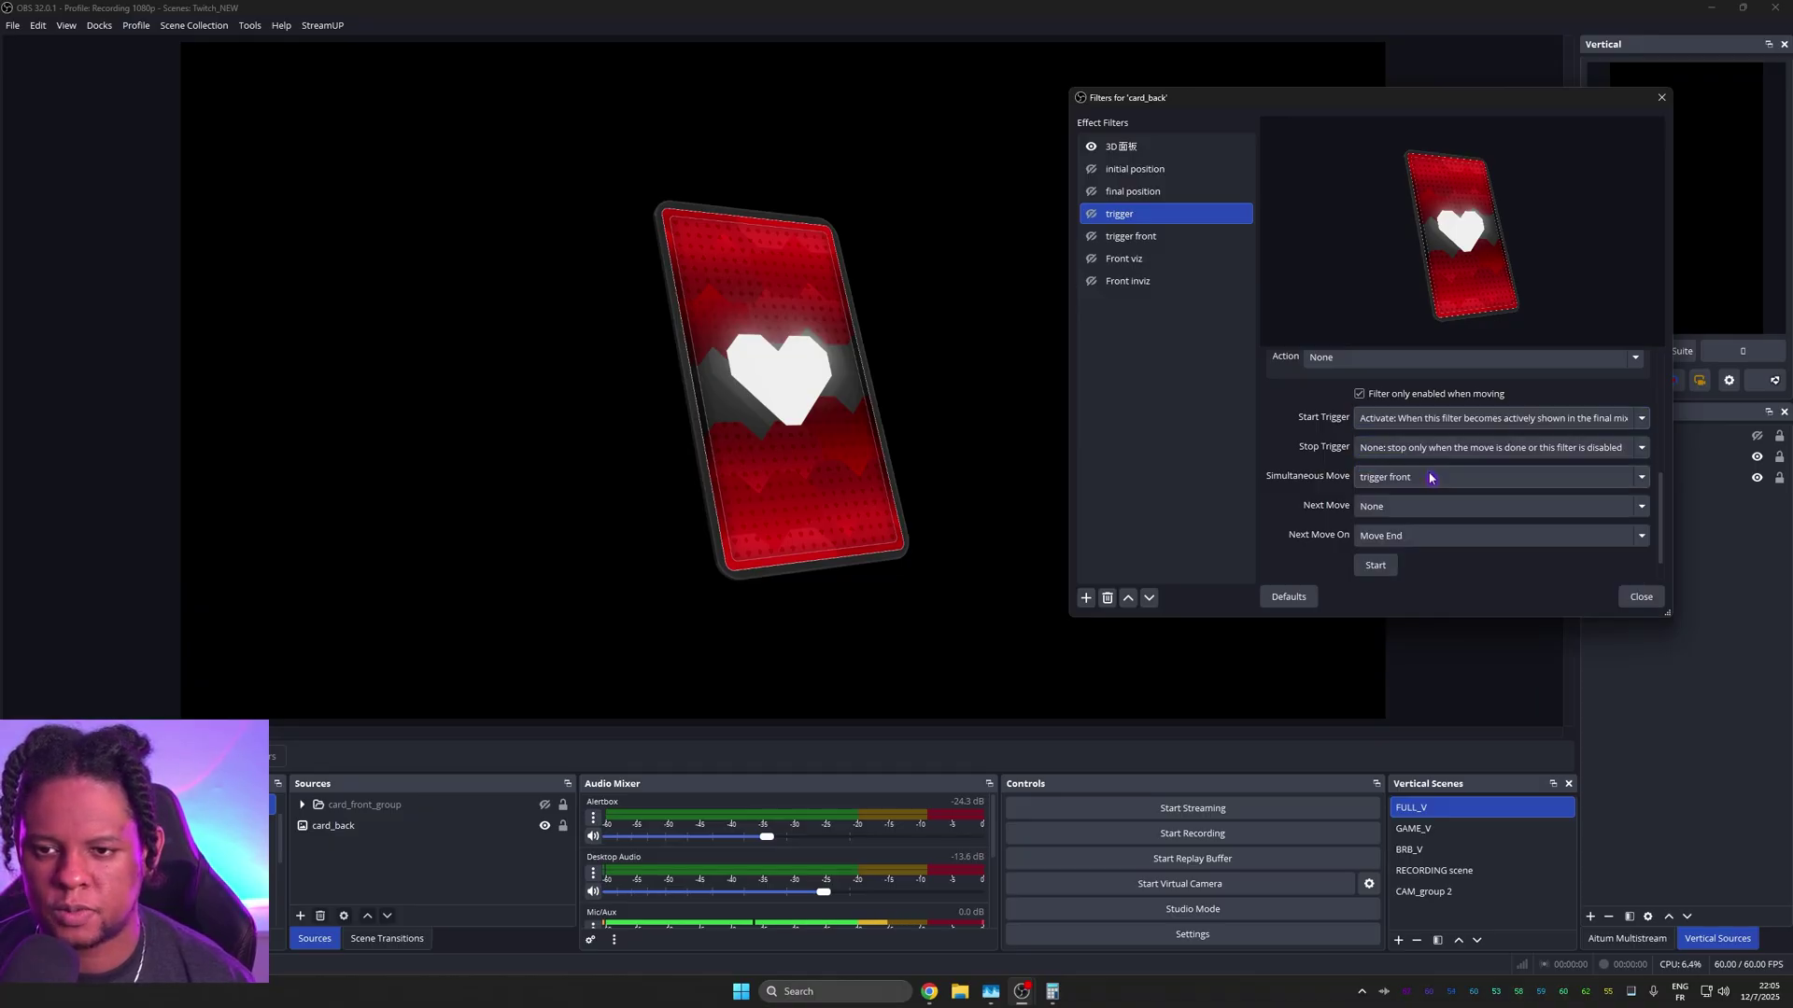
Step: Hide and re-show card_back twice to confirm the flip animation replays
{"action": "left_click", "coordinate": [544, 826]}
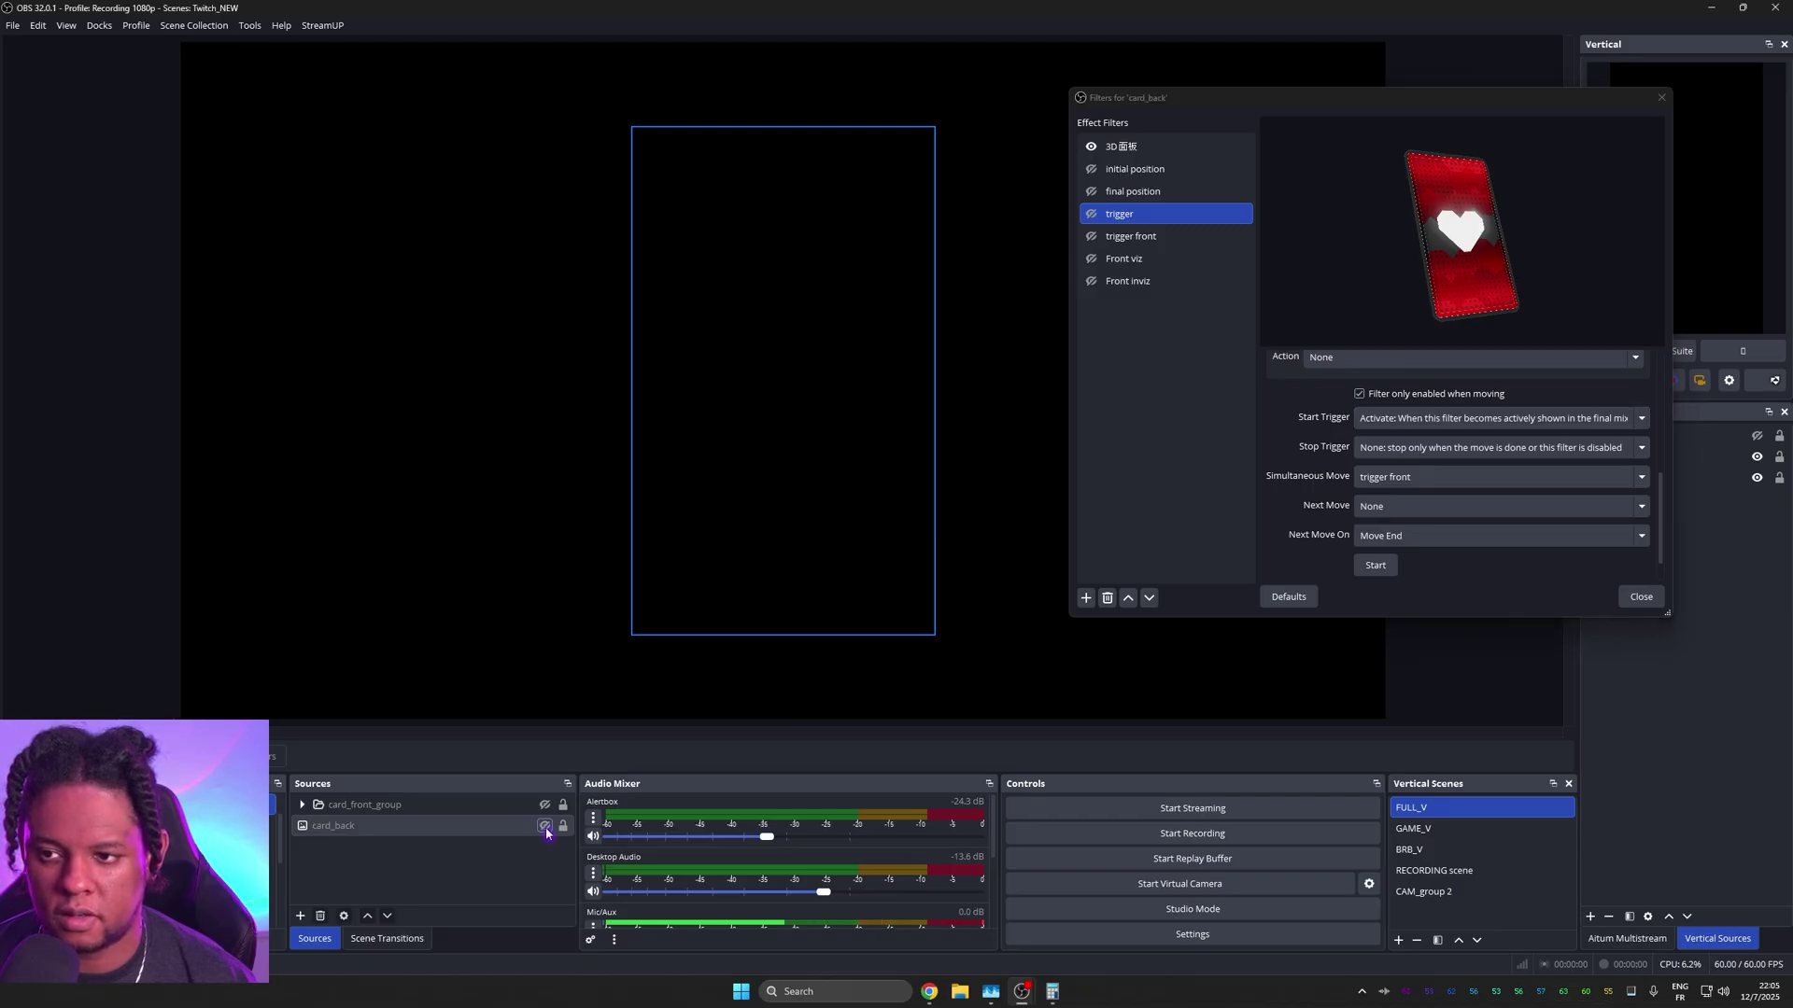
{"action": "left_click", "coordinate": [544, 826]}
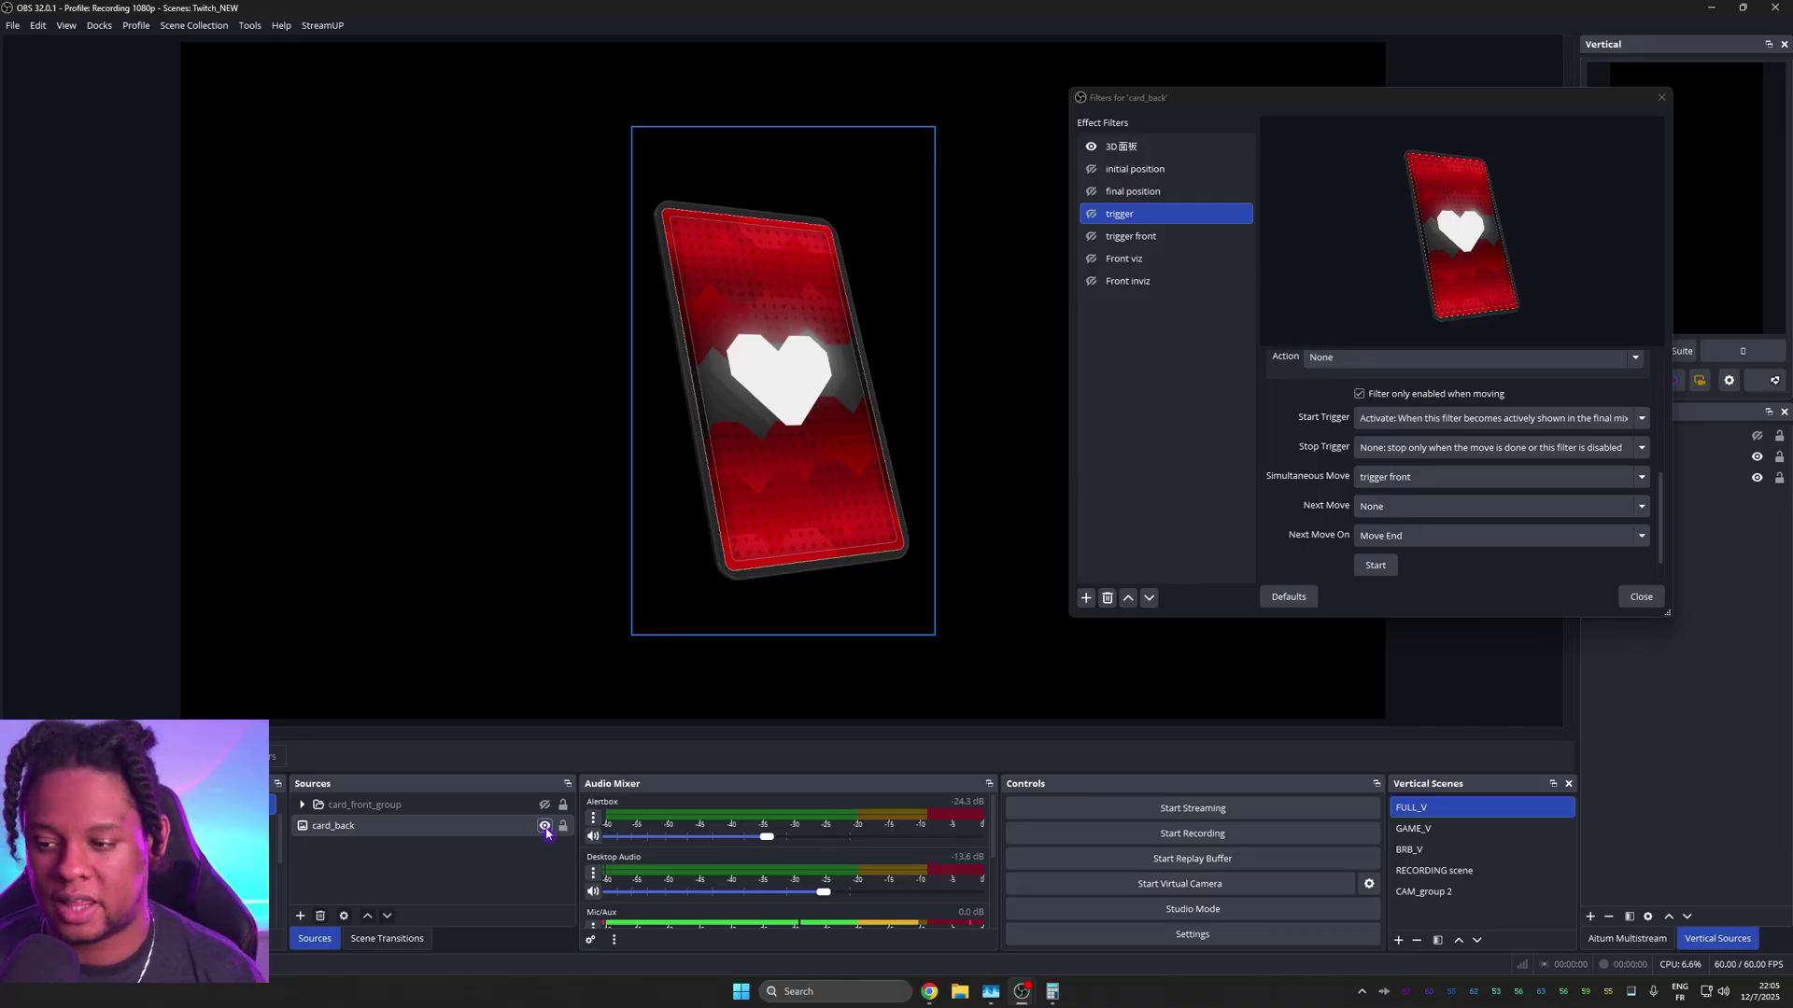
{"action": "left_click", "coordinate": [544, 826]}
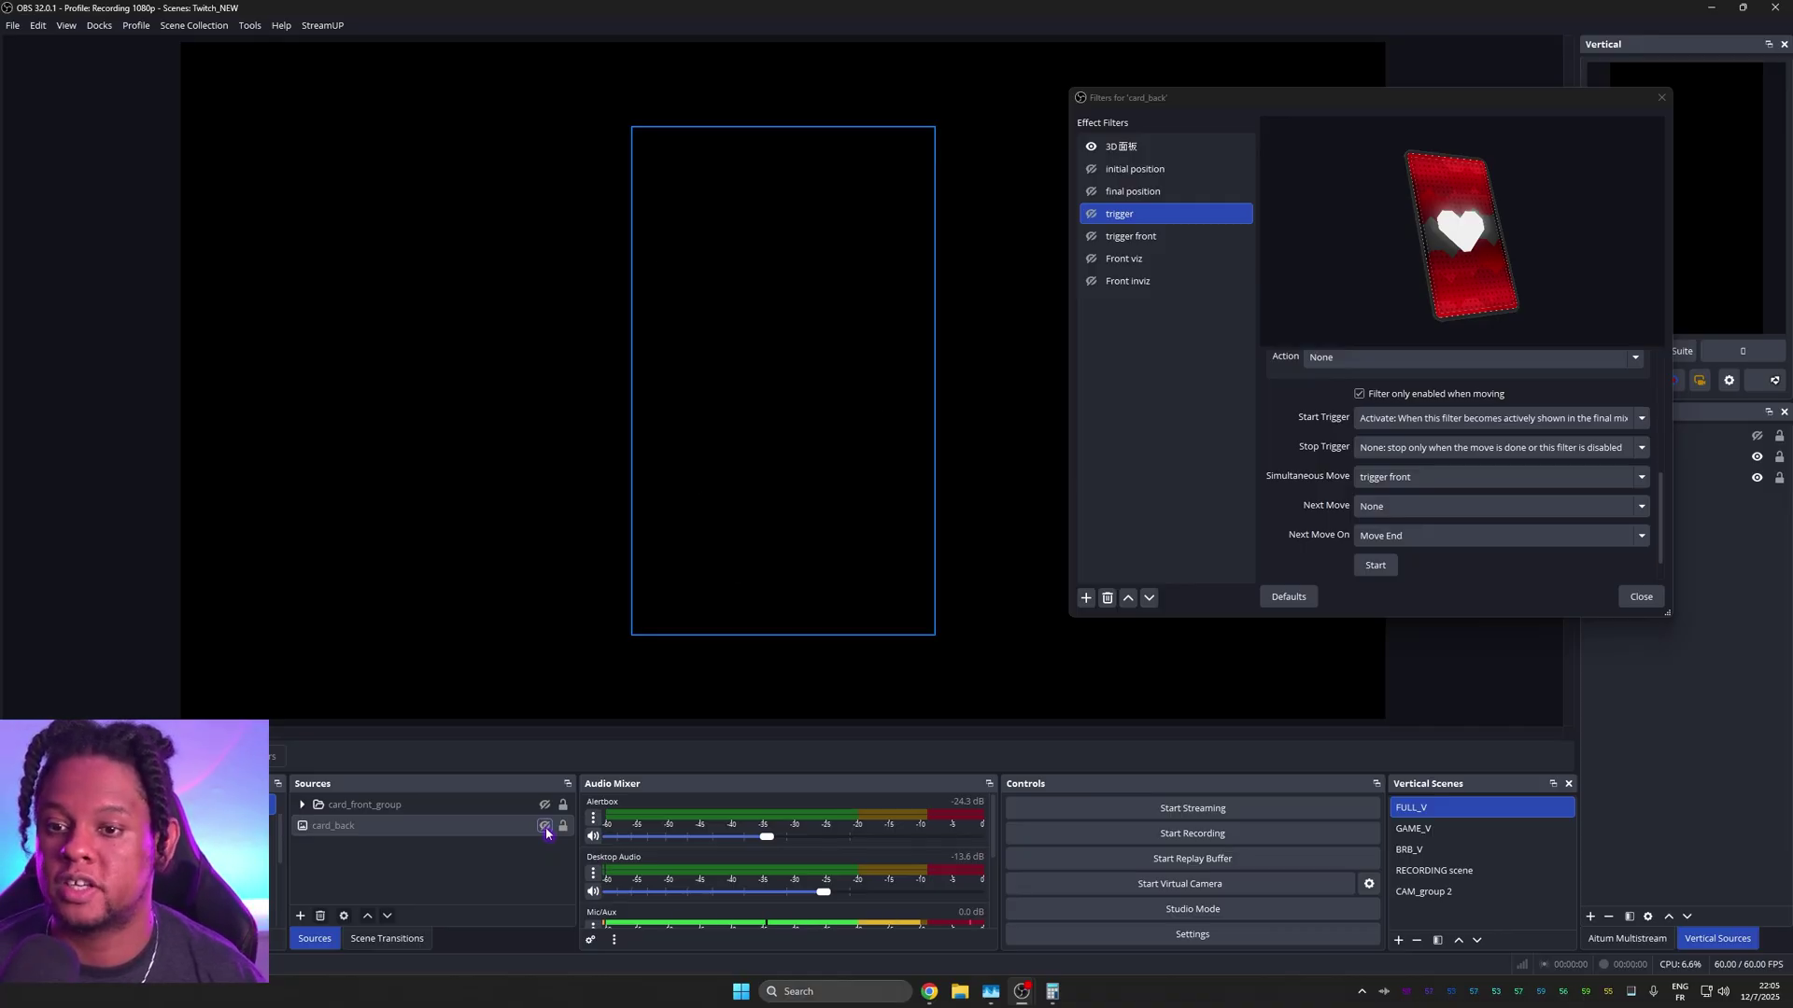
{"action": "left_click", "coordinate": [545, 825]}
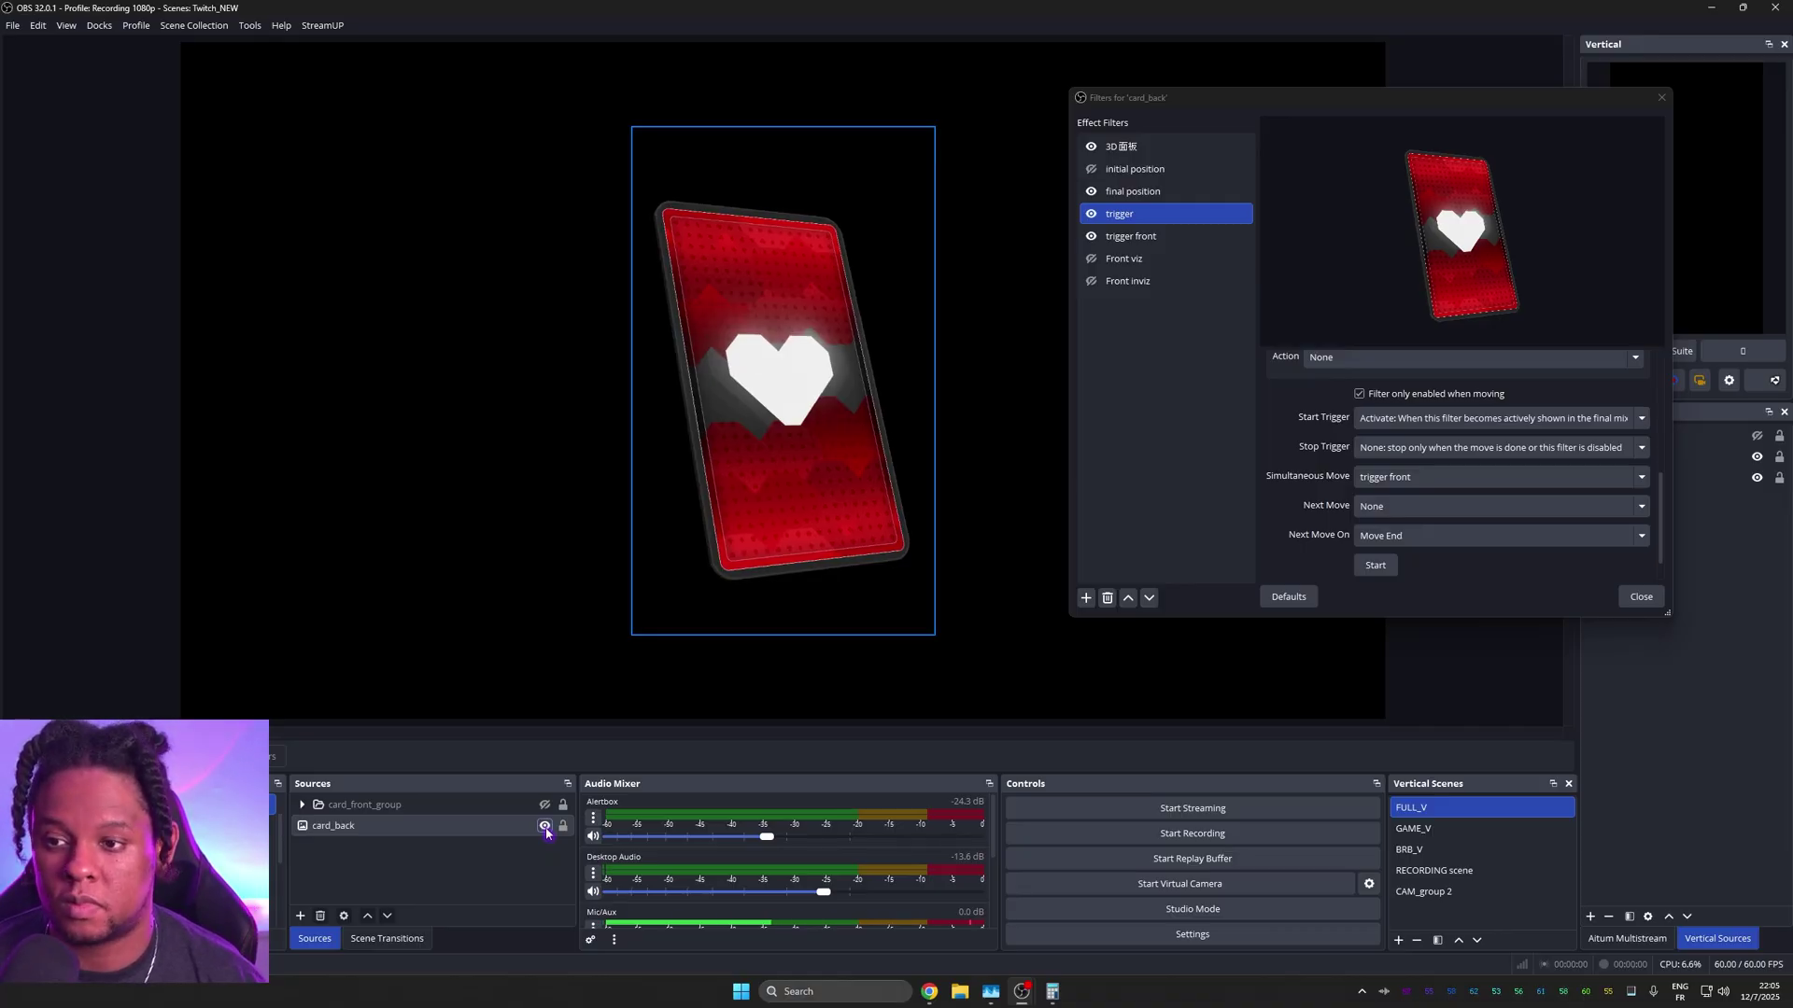
Step: Select the final position filter and look through its settings
{"action": "left_click", "coordinate": [1141, 192]}
{"action": "scroll", "coordinate": [1274, 420], "scroll_direction": "down", "scroll_amount": 6}
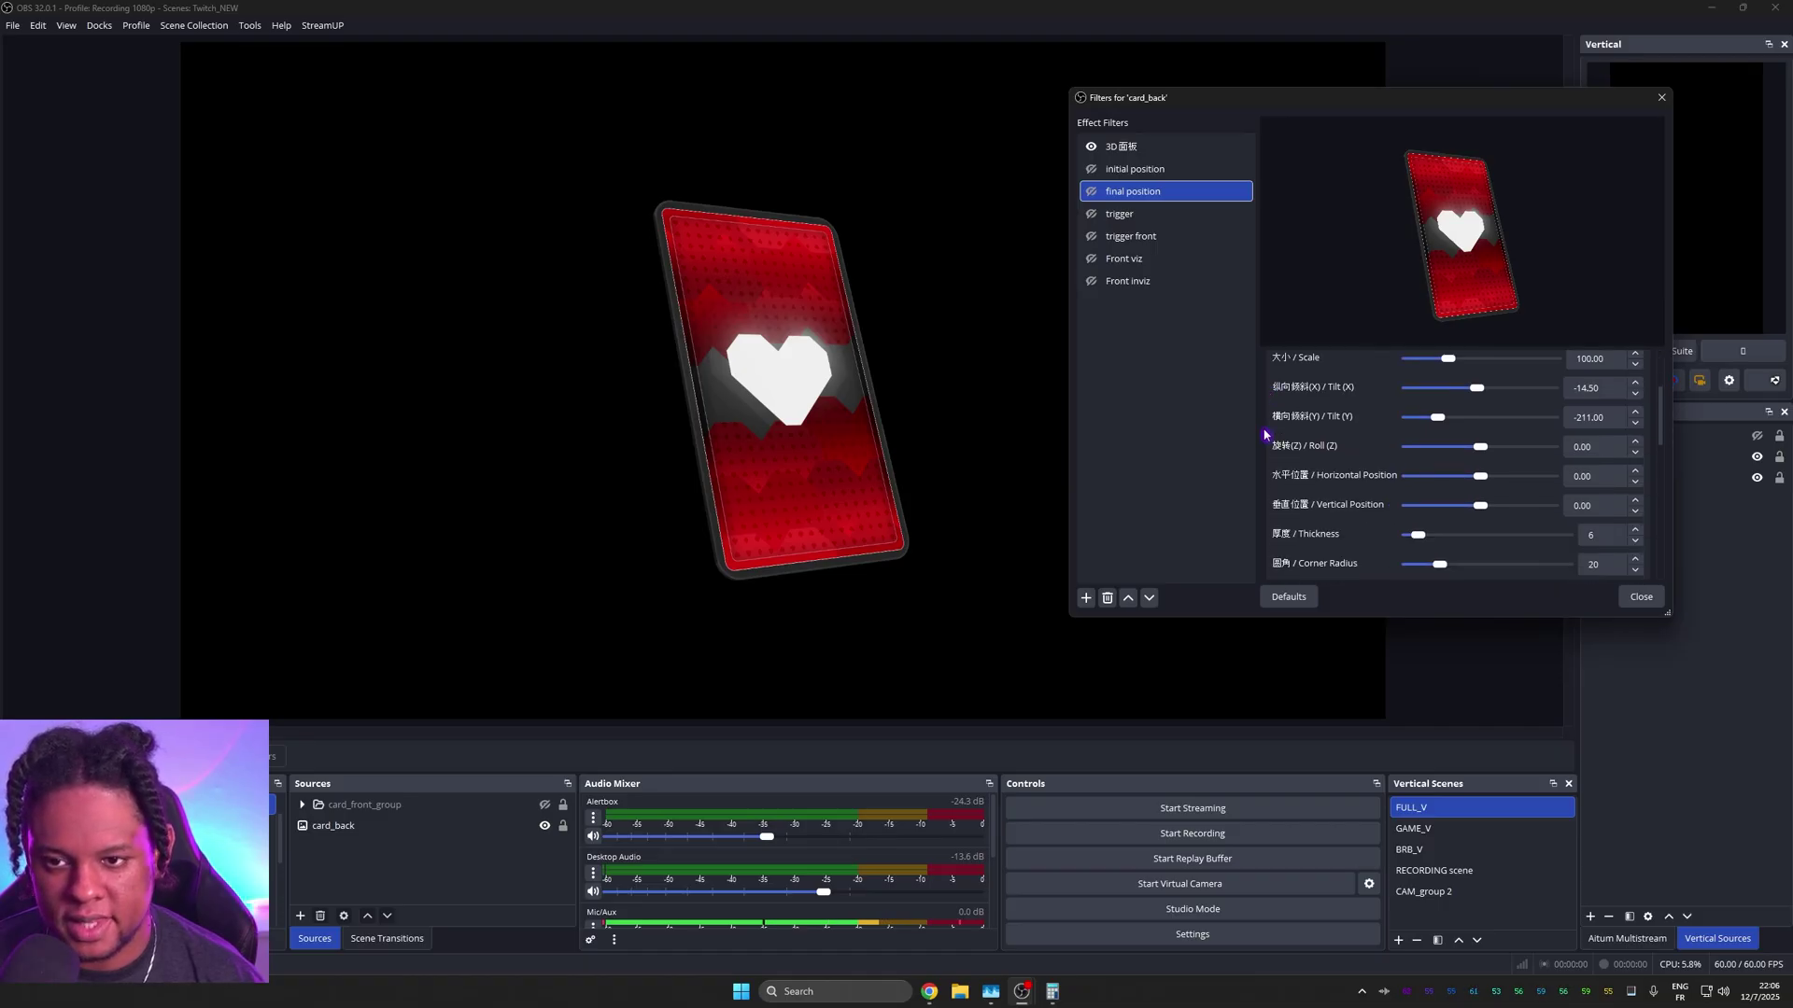
{"action": "scroll", "coordinate": [1266, 435], "scroll_direction": "down", "scroll_amount": 2}
{"action": "scroll", "coordinate": [1275, 420], "scroll_direction": "up", "scroll_amount": 10}
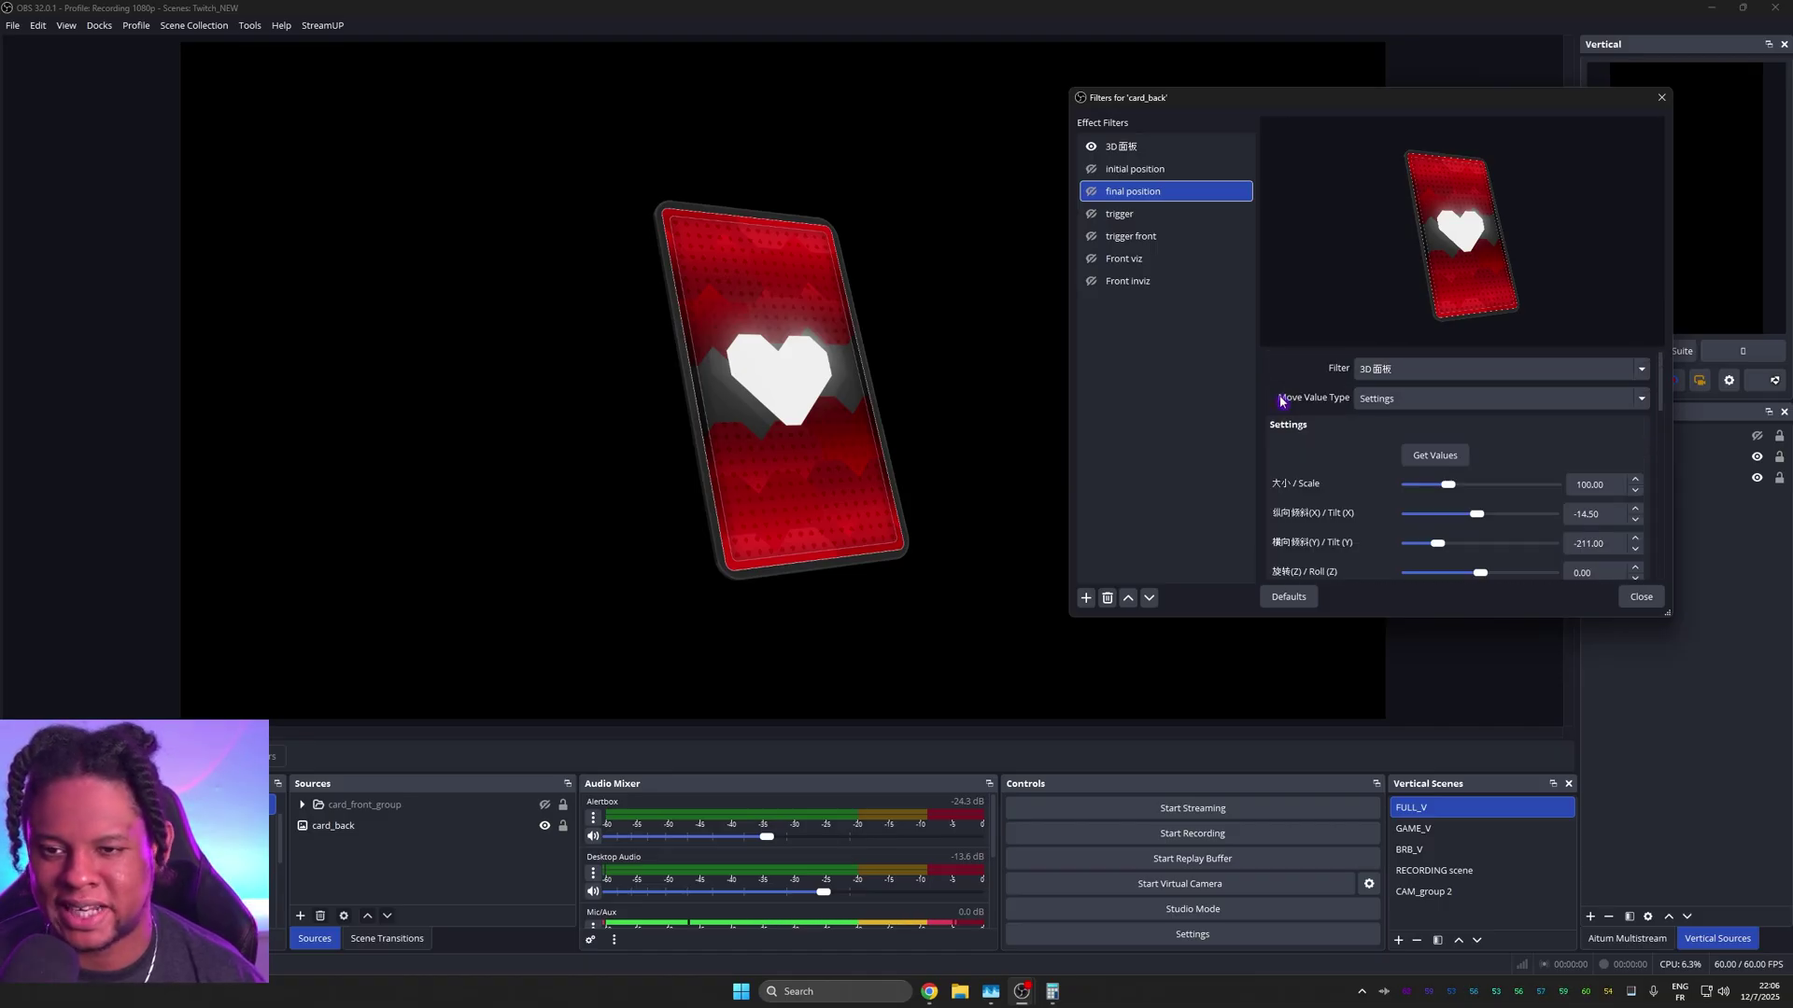
Step: Duplicate Front inviz as 'back inviz' and set its source to card_back
{"action": "right_click", "coordinate": [1128, 286]}
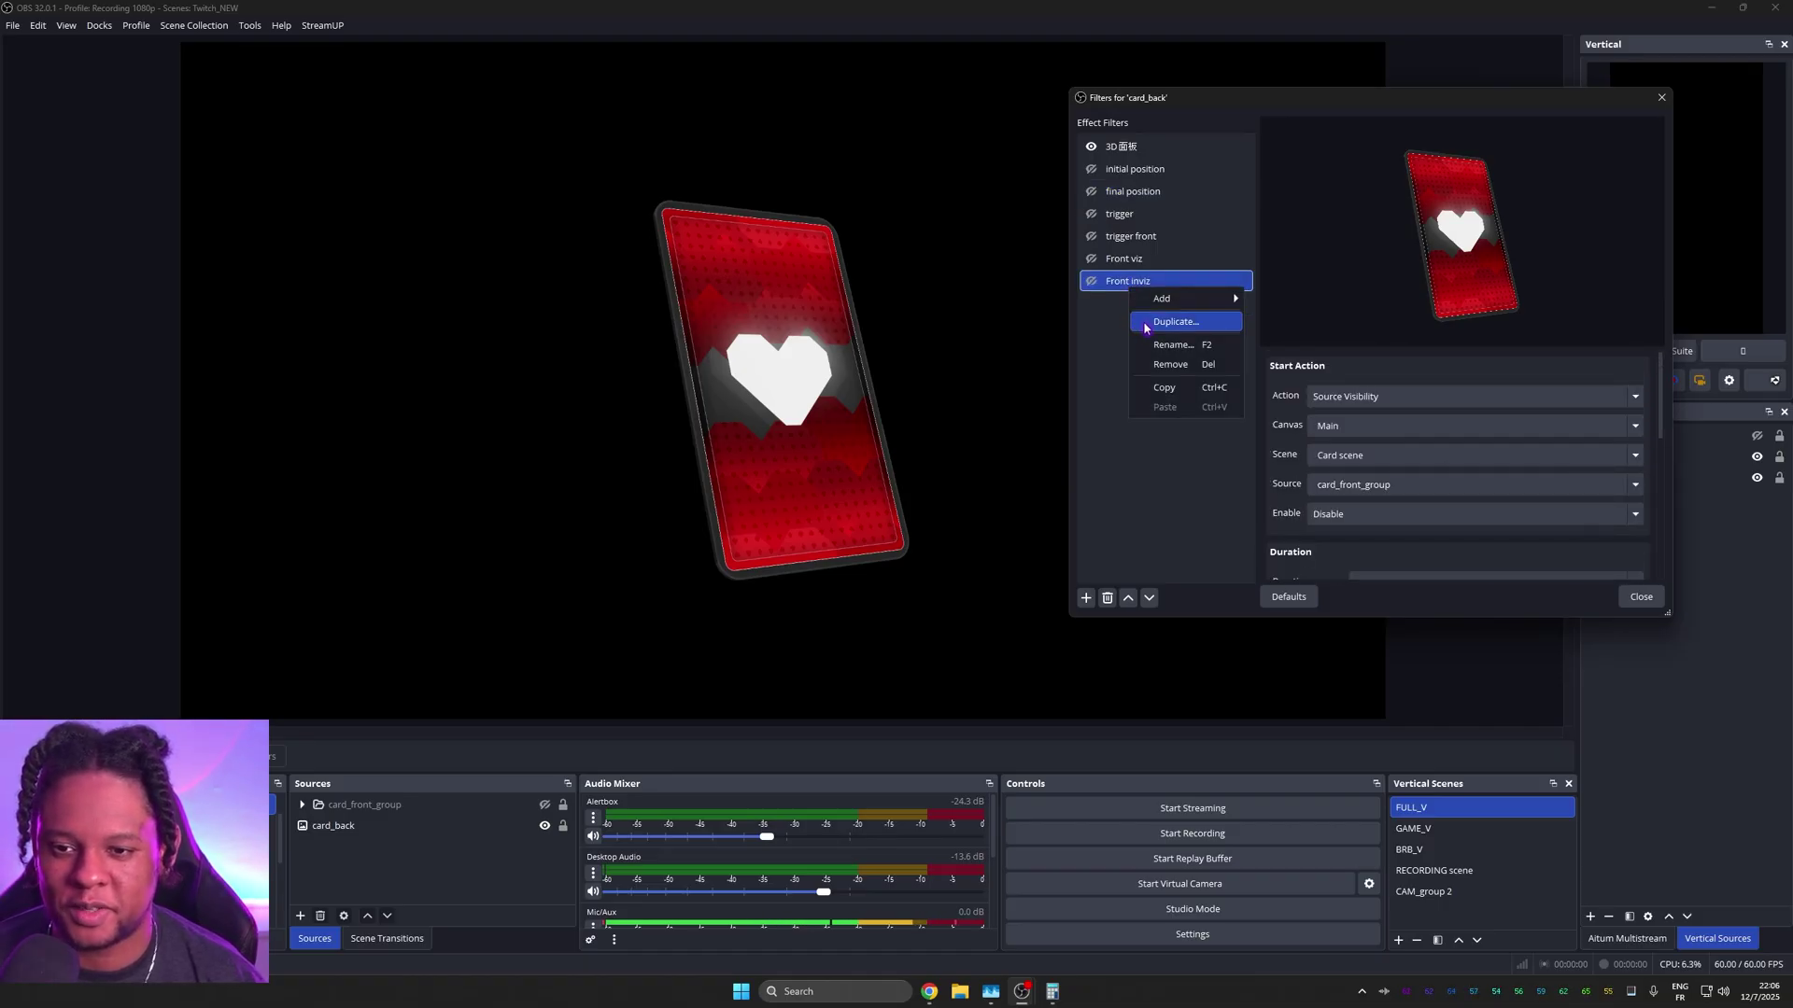
{"action": "left_click", "coordinate": [1175, 321]}
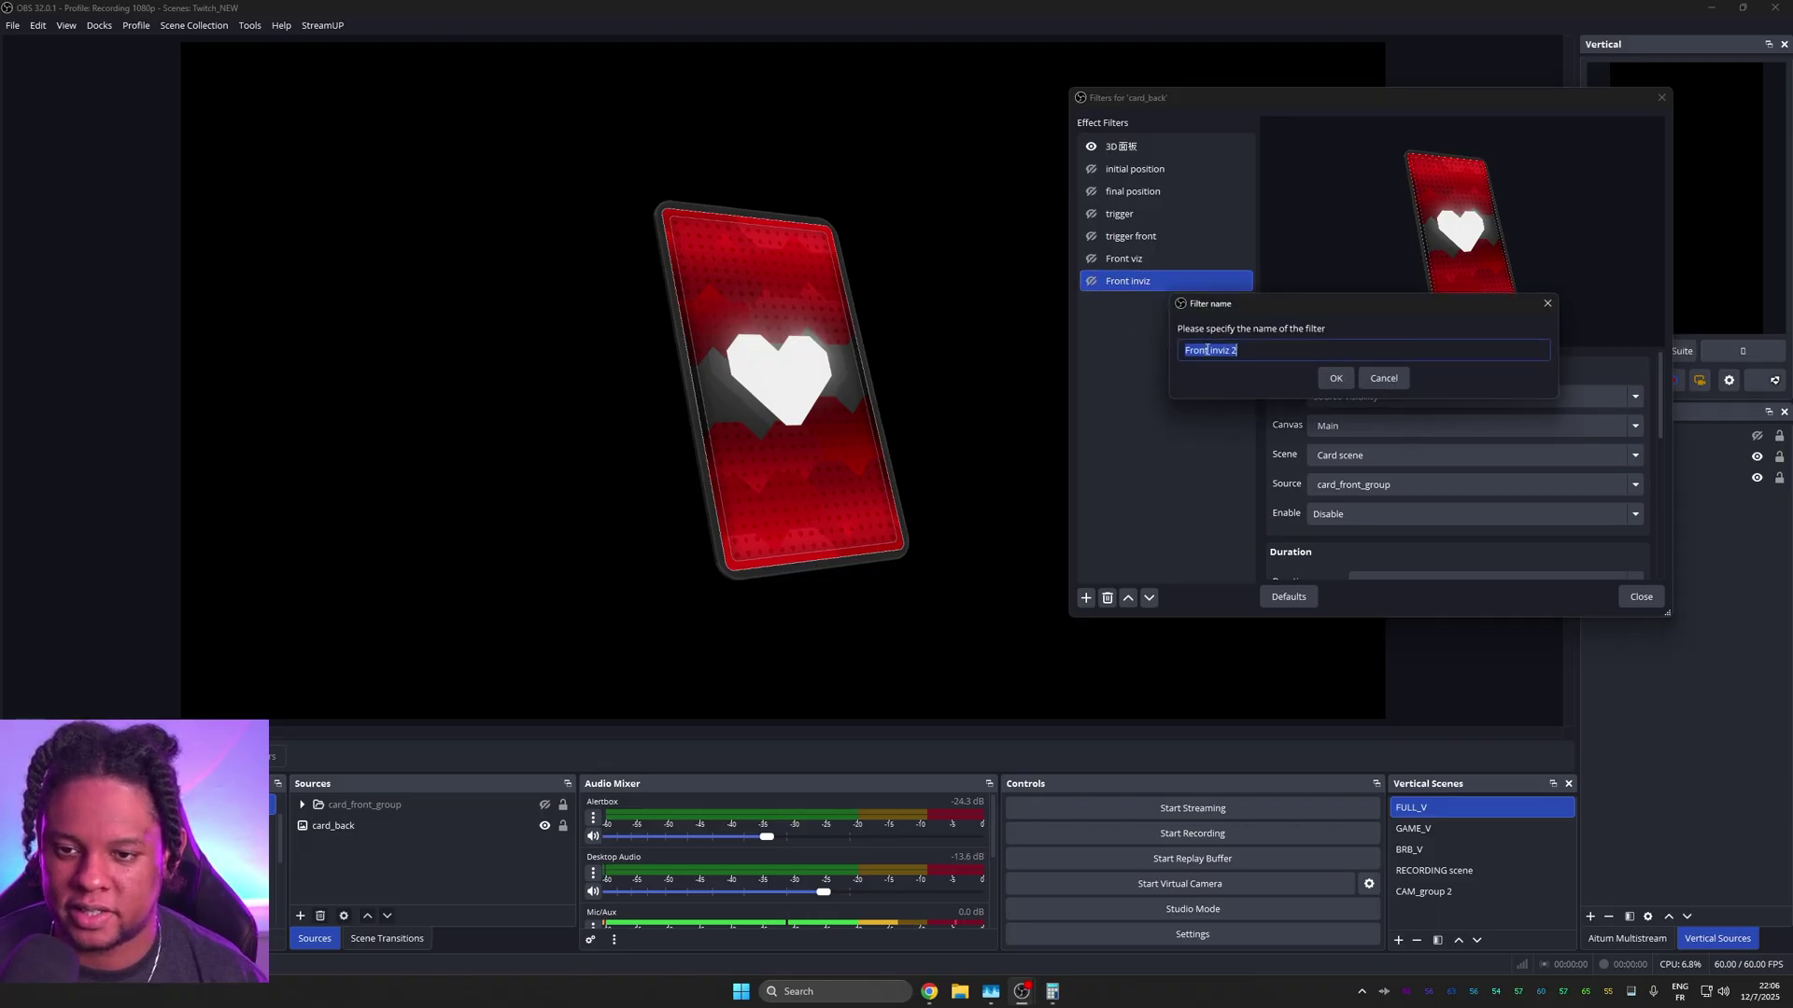
{"action": "left_click", "coordinate": [1209, 350]}
{"action": "key", "text": "ctrl+a"}
{"action": "type", "text": "back inviz"}
{"action": "key", "text": "Return"}
{"action": "left_click", "coordinate": [1635, 484]}
{"action": "left_click", "coordinate": [1527, 516]}
Step: Chain back inviz as Front inviz's Next Move, then toggle card_back to test the full sequence
{"action": "left_click", "coordinate": [1127, 280]}
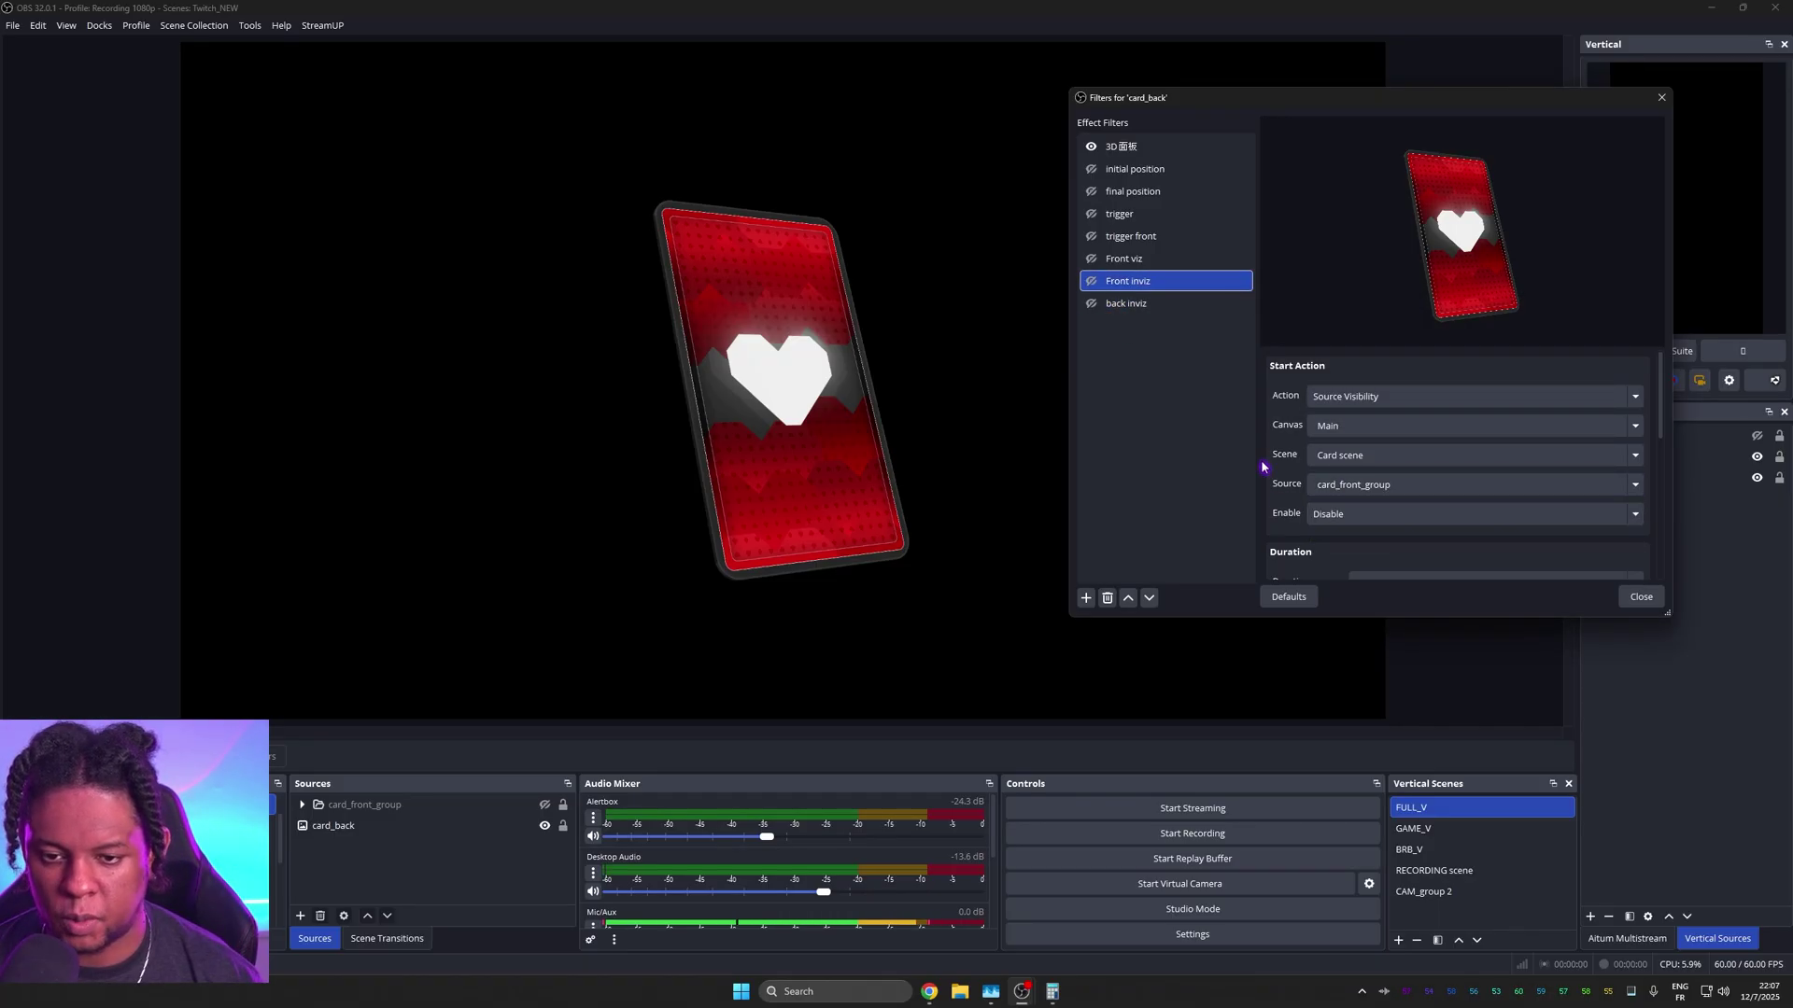
{"action": "scroll", "coordinate": [1260, 459], "scroll_direction": "down", "scroll_amount": 3}
{"action": "scroll", "coordinate": [1262, 462], "scroll_direction": "up", "scroll_amount": 2}
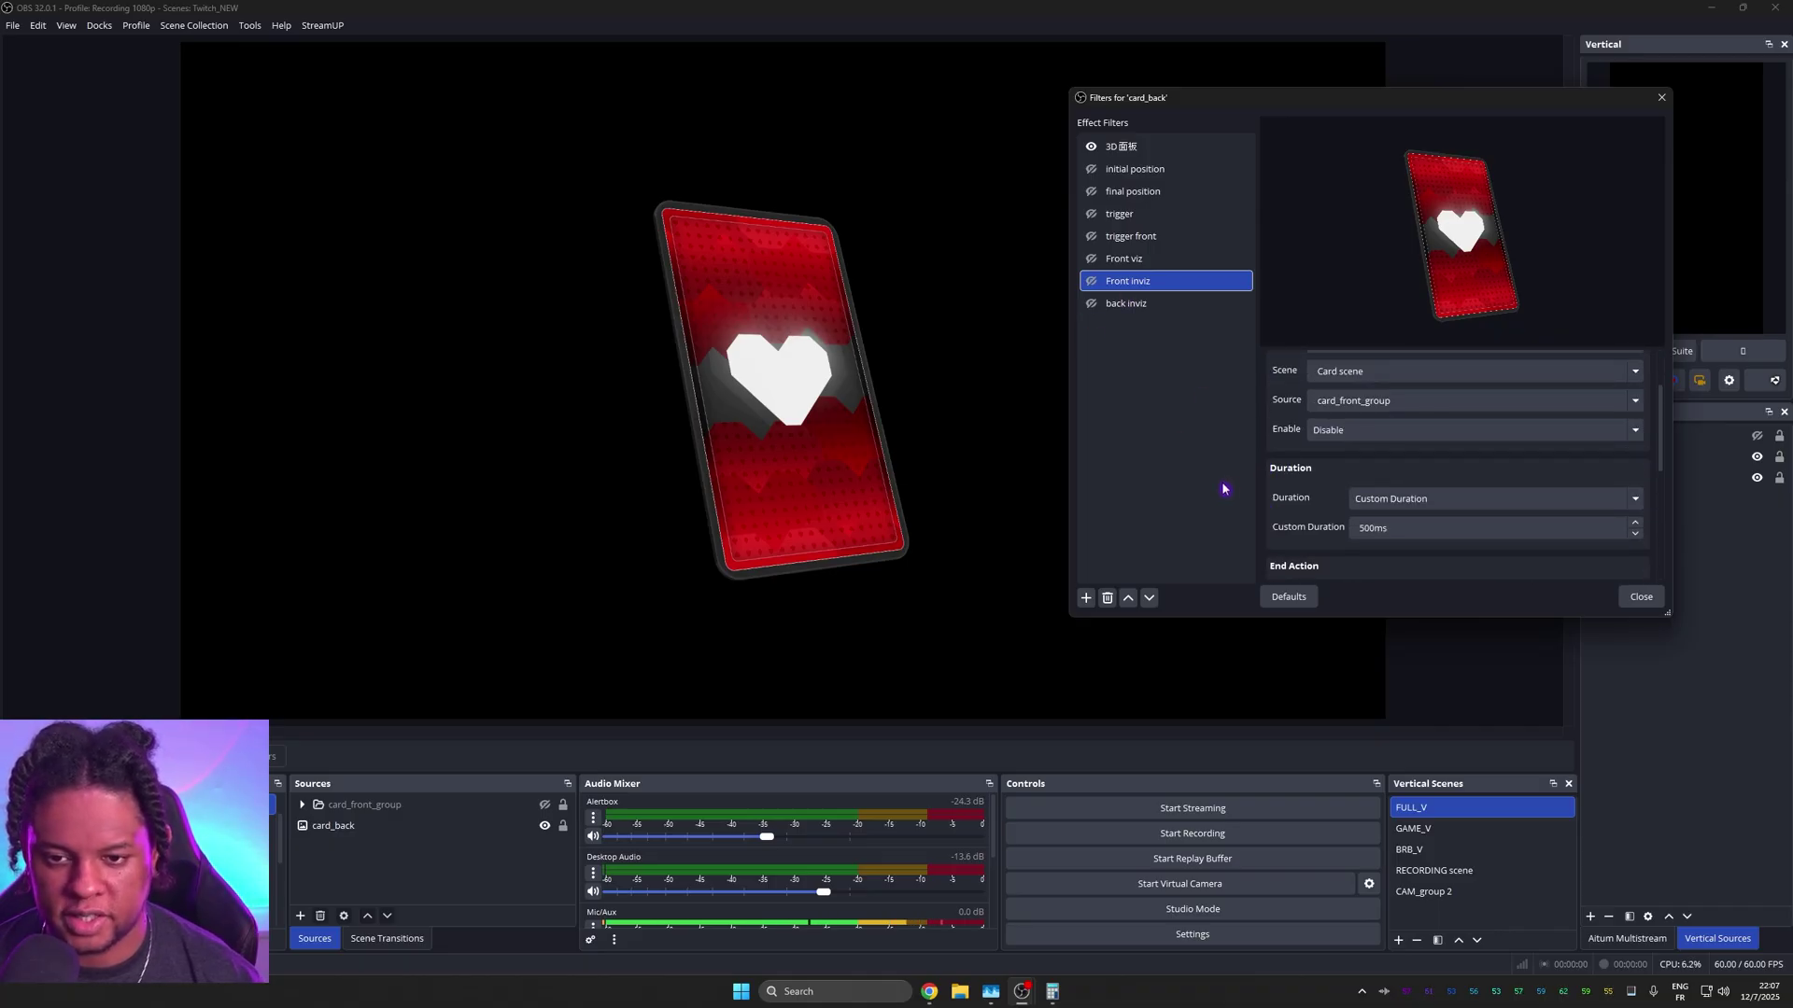
{"action": "scroll", "coordinate": [1271, 498], "scroll_direction": "down", "scroll_amount": 4}
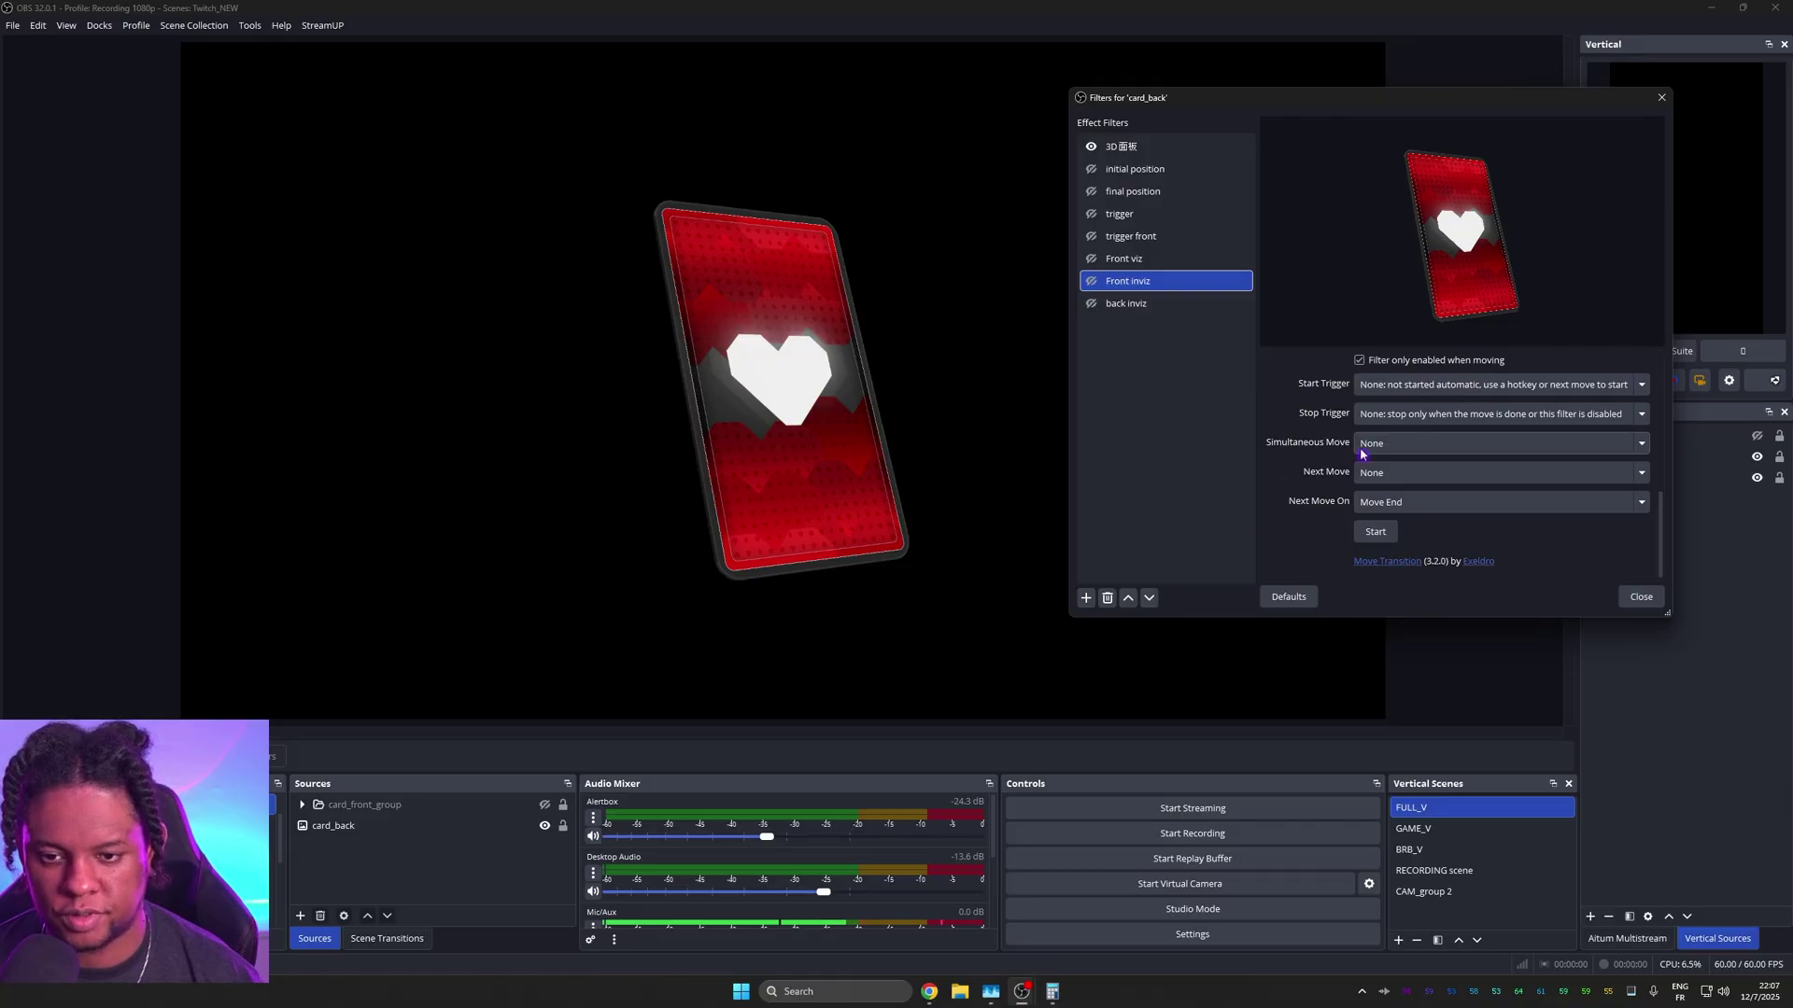
{"action": "left_click", "coordinate": [1494, 472]}
{"action": "left_click", "coordinate": [1400, 665]}
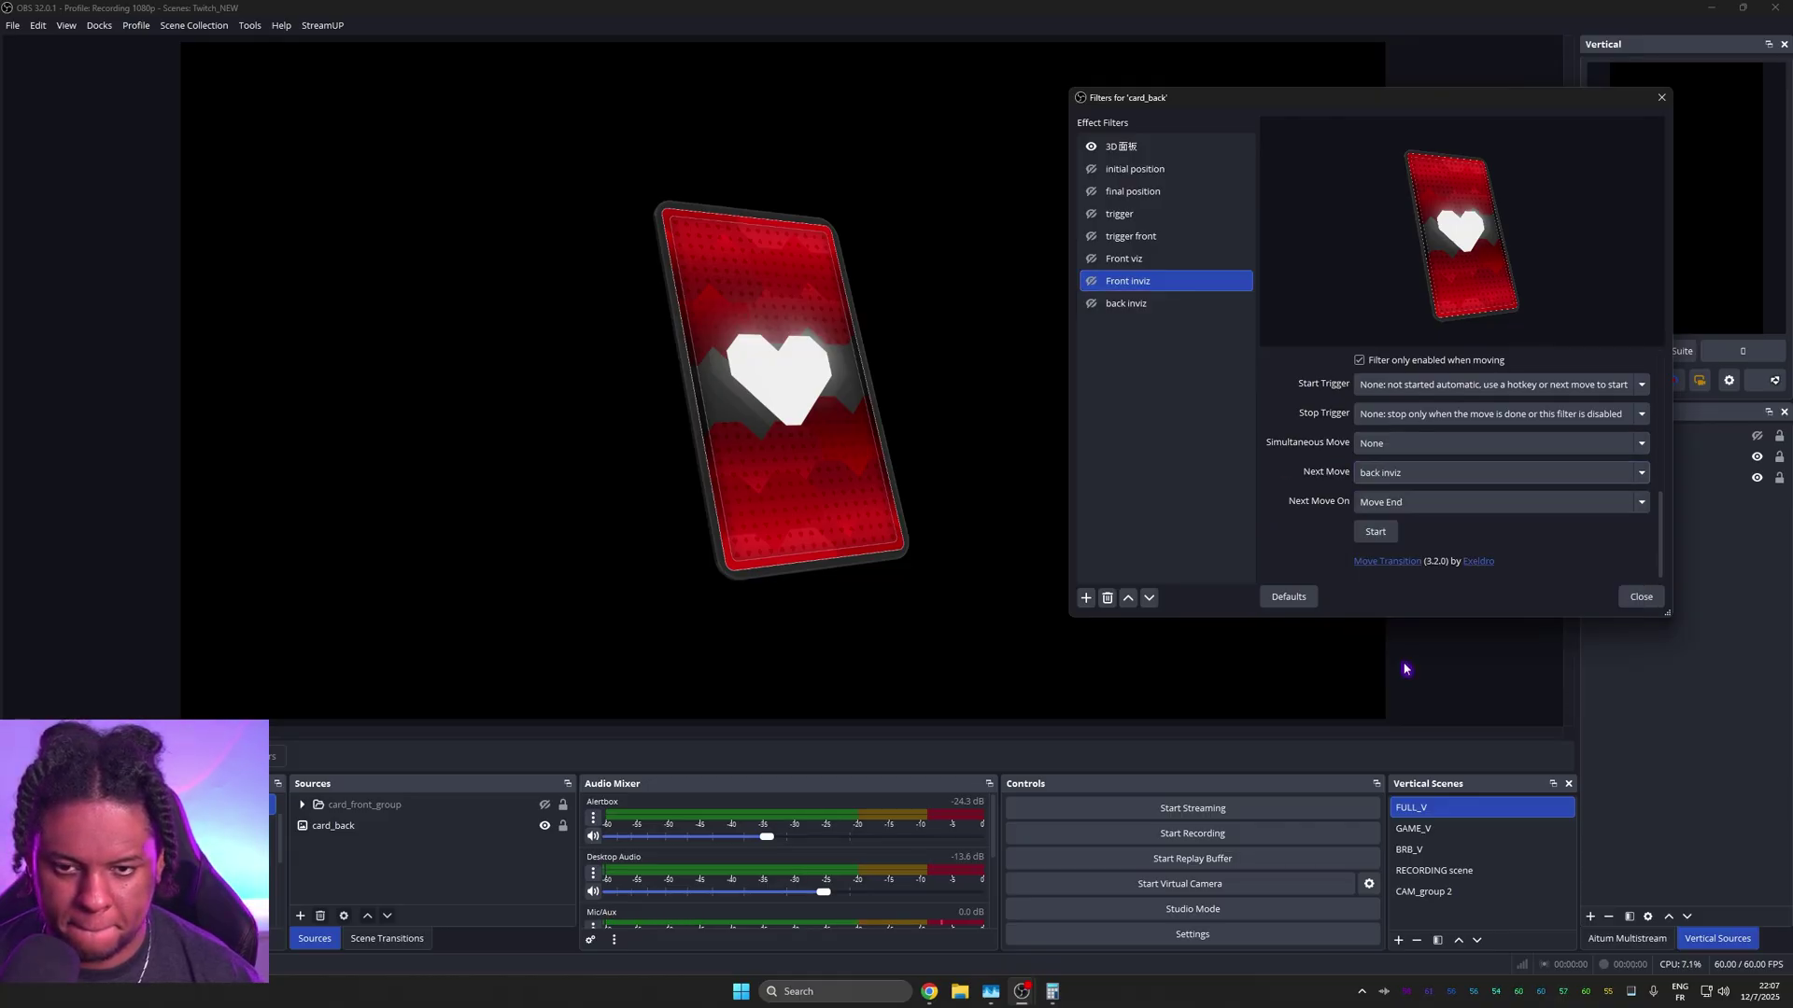
{"action": "scroll", "coordinate": [1270, 483], "scroll_direction": "up", "scroll_amount": 5}
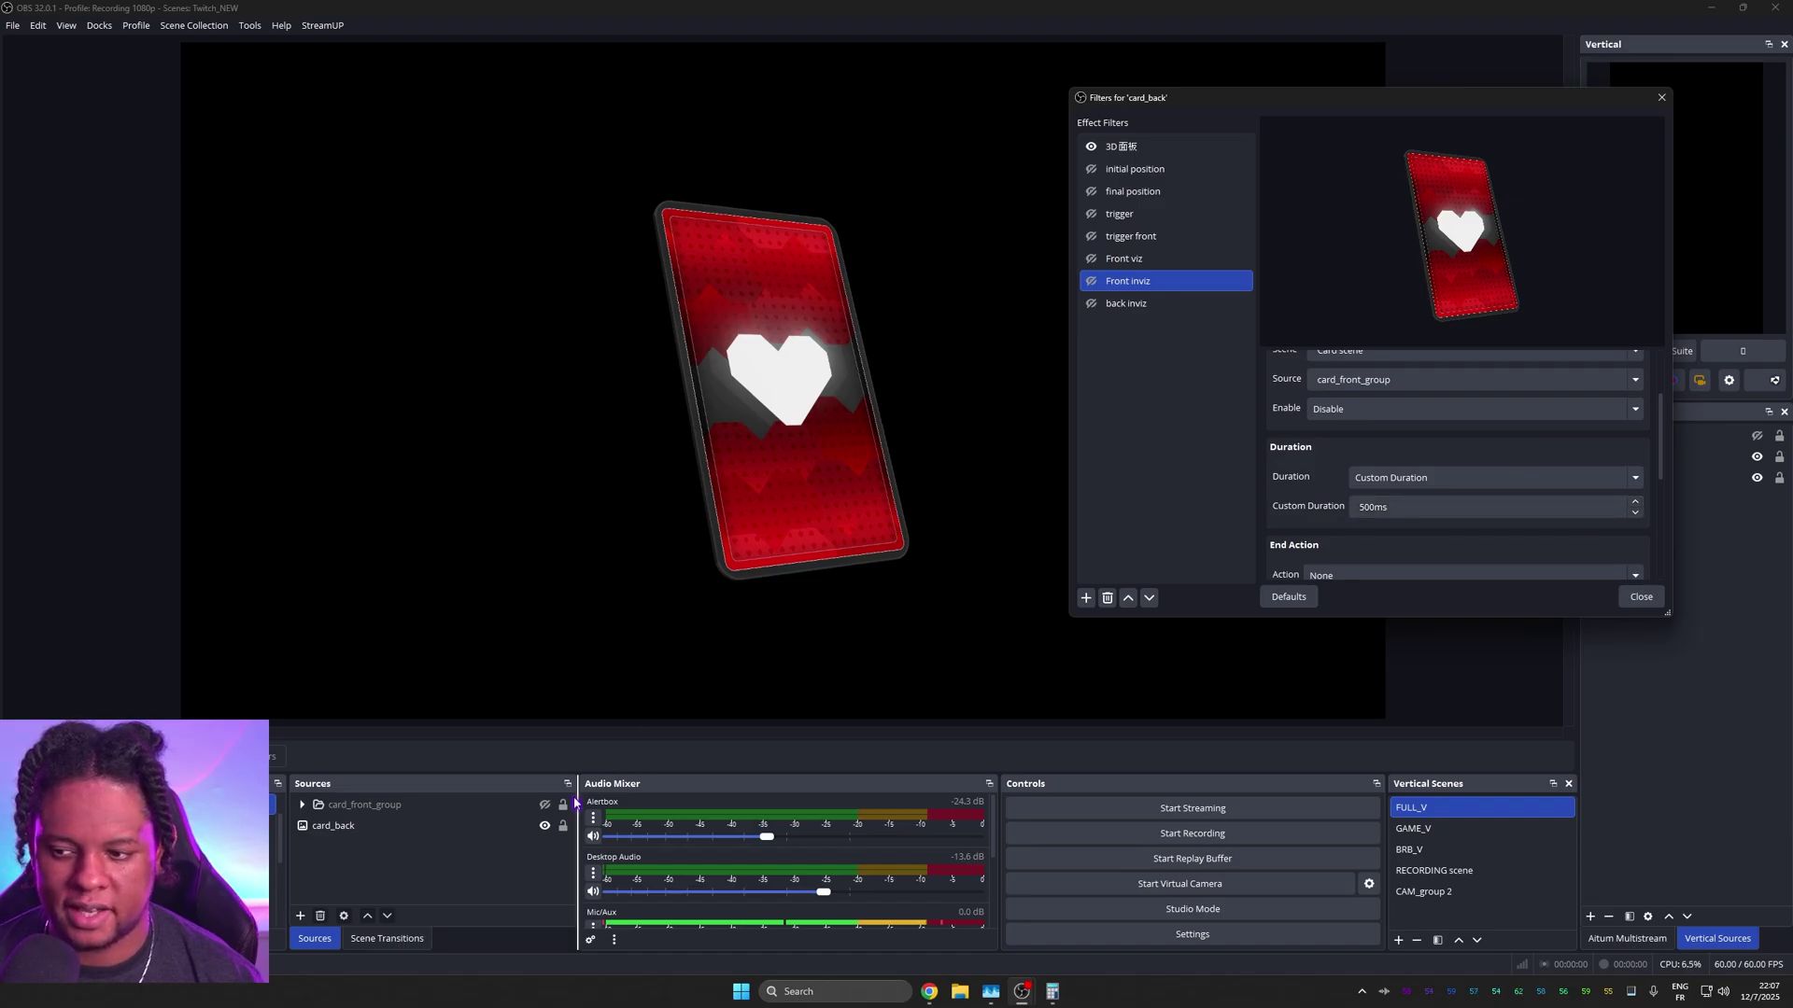
{"action": "left_click", "coordinate": [544, 825]}
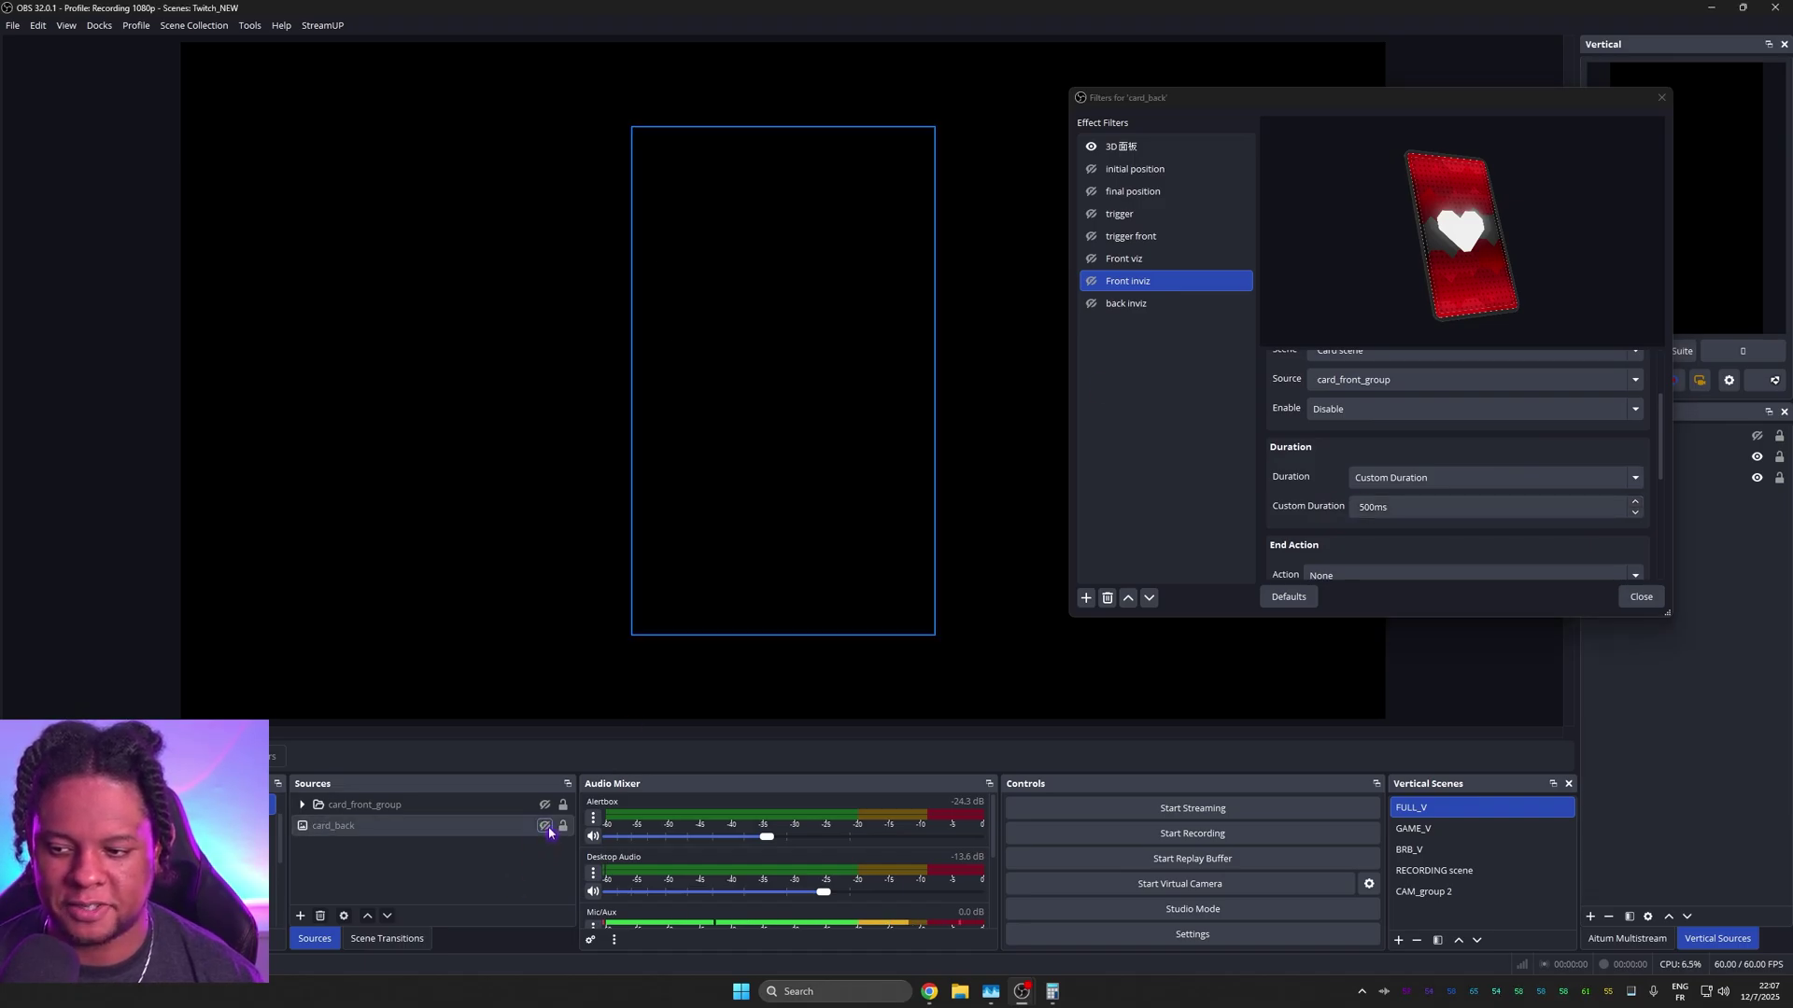
{"action": "left_click", "coordinate": [545, 825]}
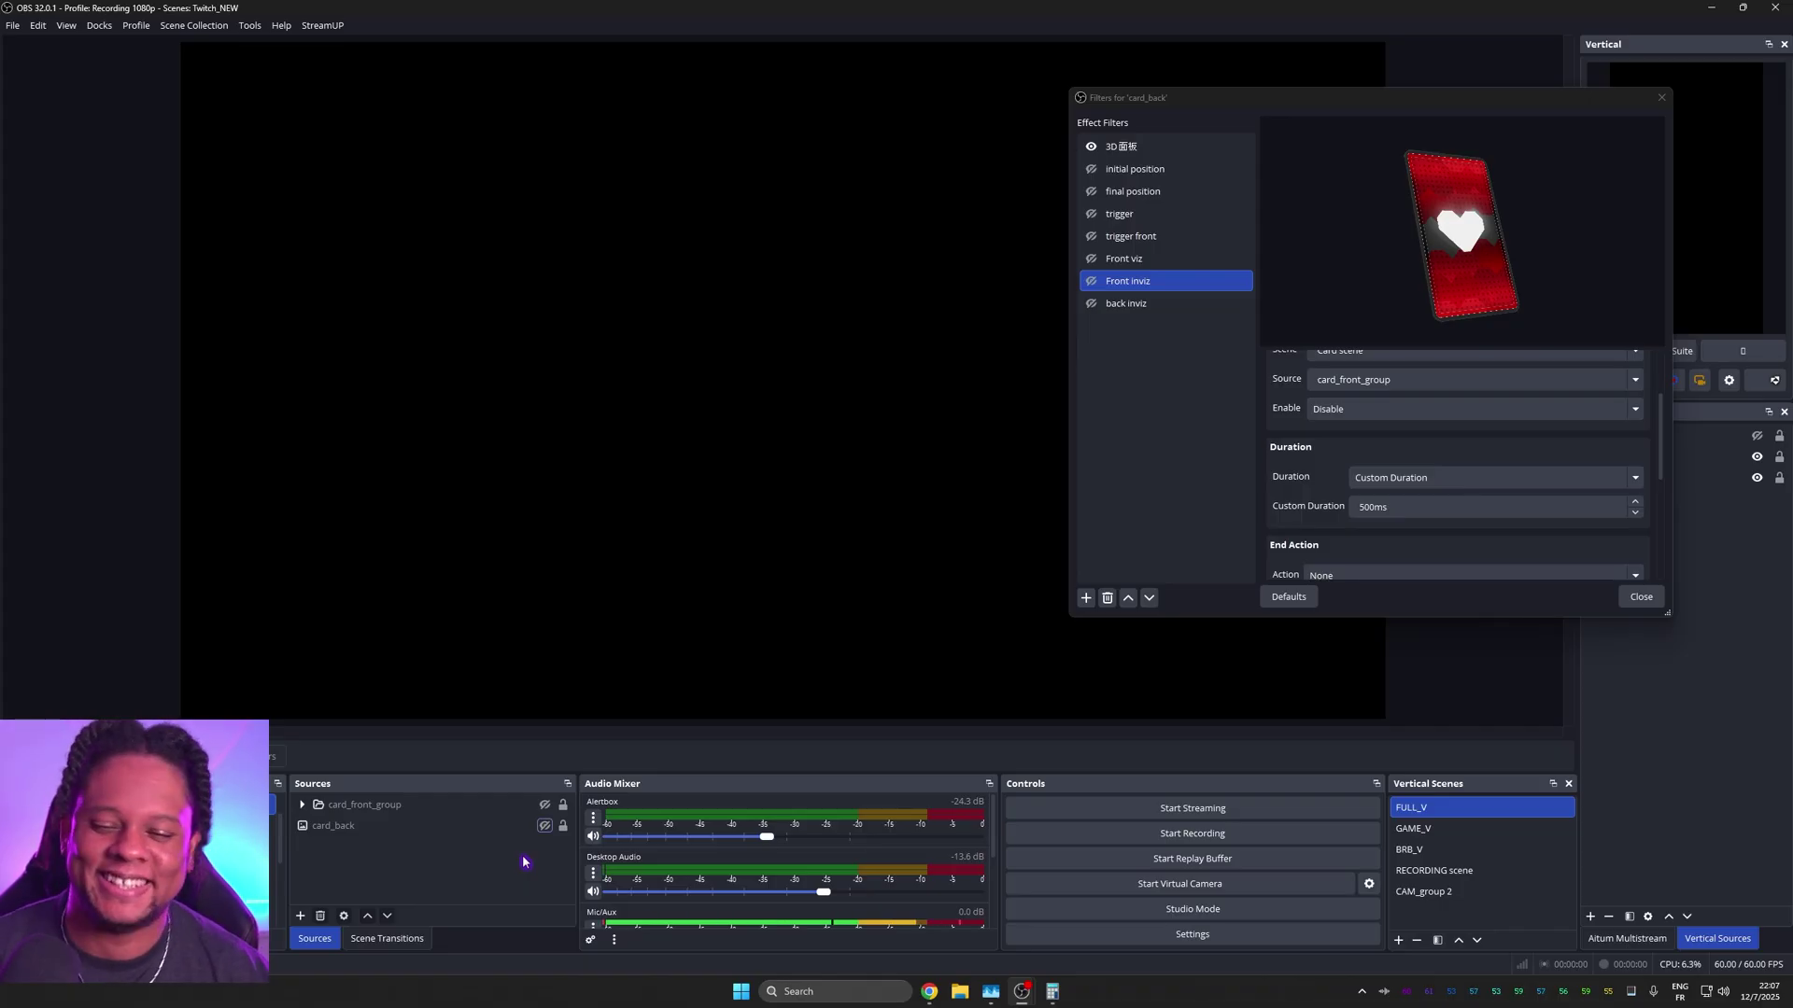
Step: Give card_back a Luma Wipe show transition using the Fractal image, shortened to 100 ms
{"action": "right_click", "coordinate": [457, 826]}
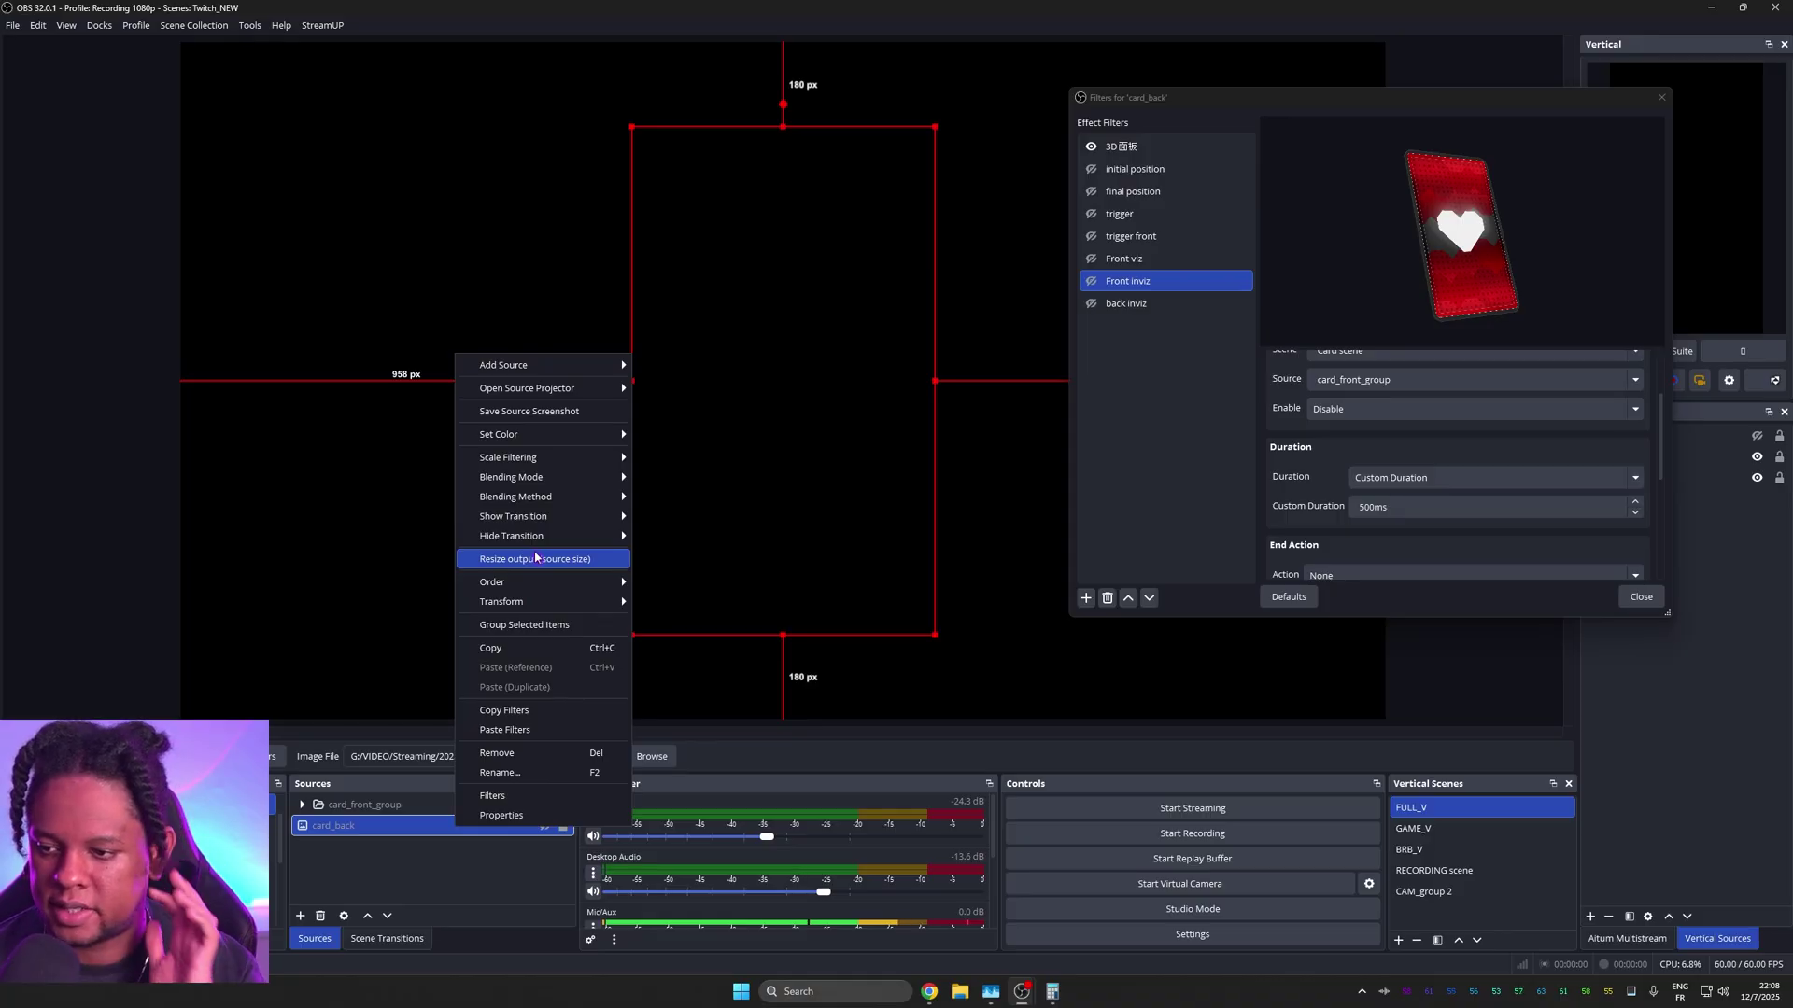
{"action": "mouse_move", "coordinate": [576, 524]}
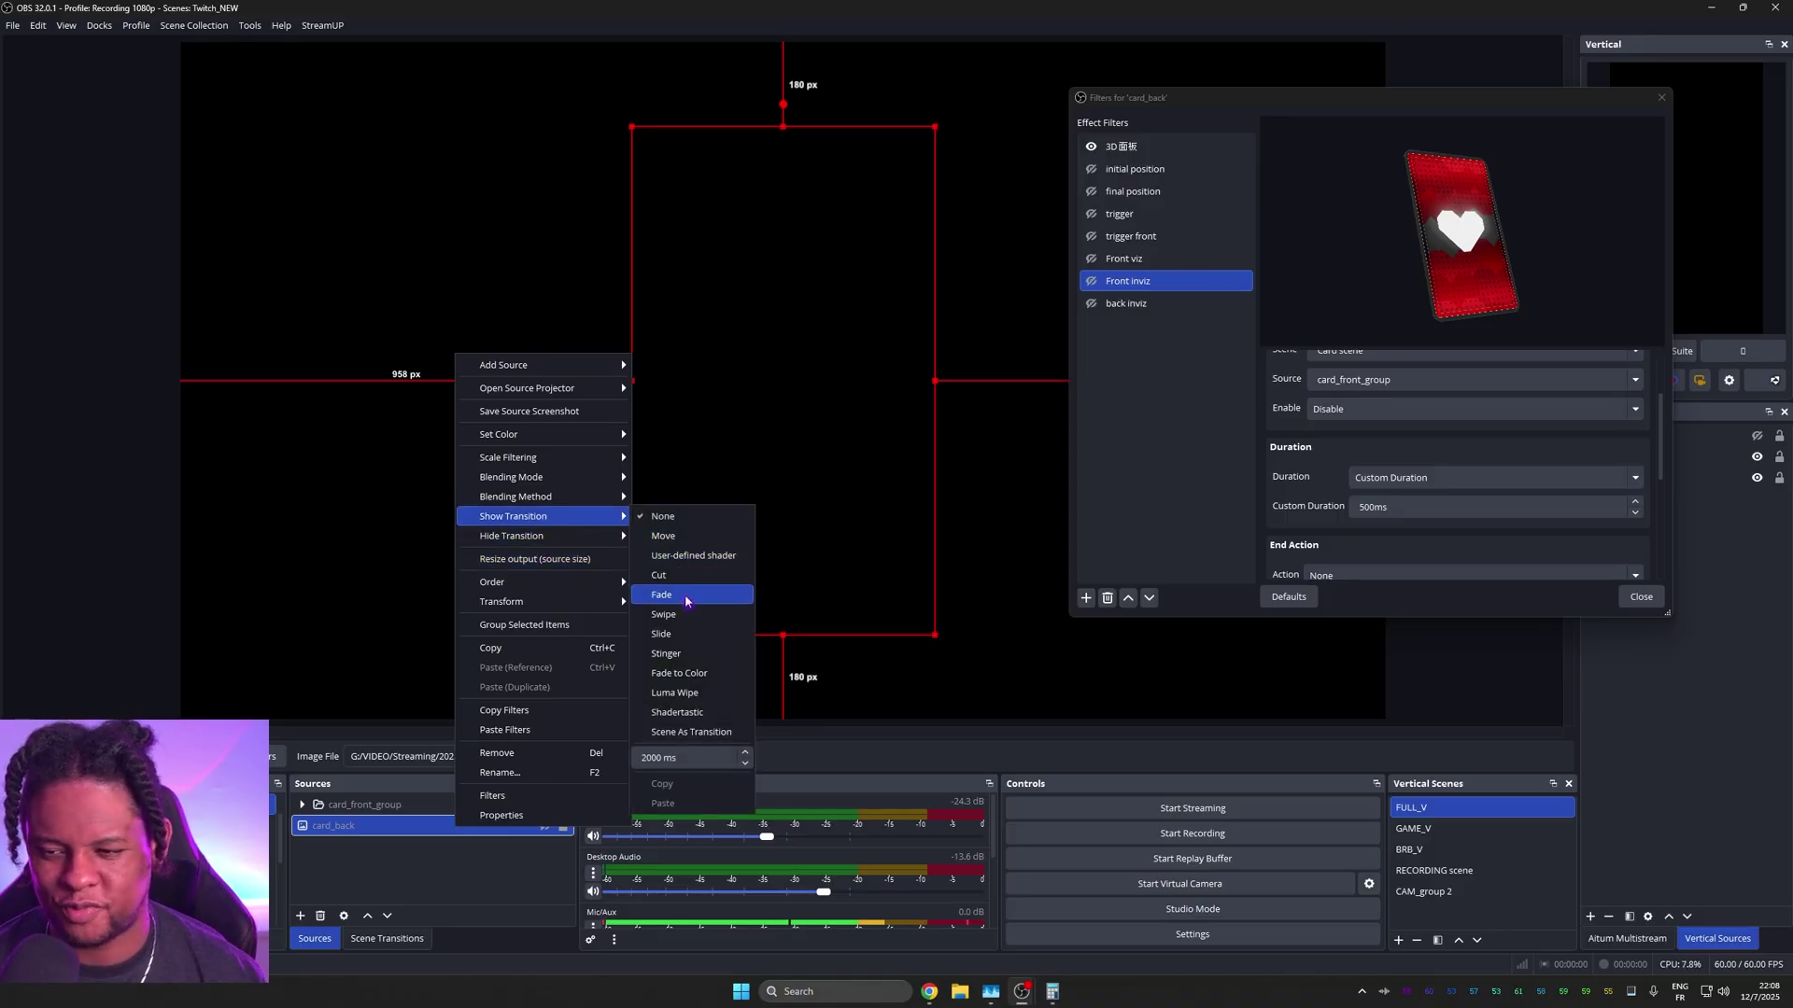
{"action": "left_click", "coordinate": [686, 696]}
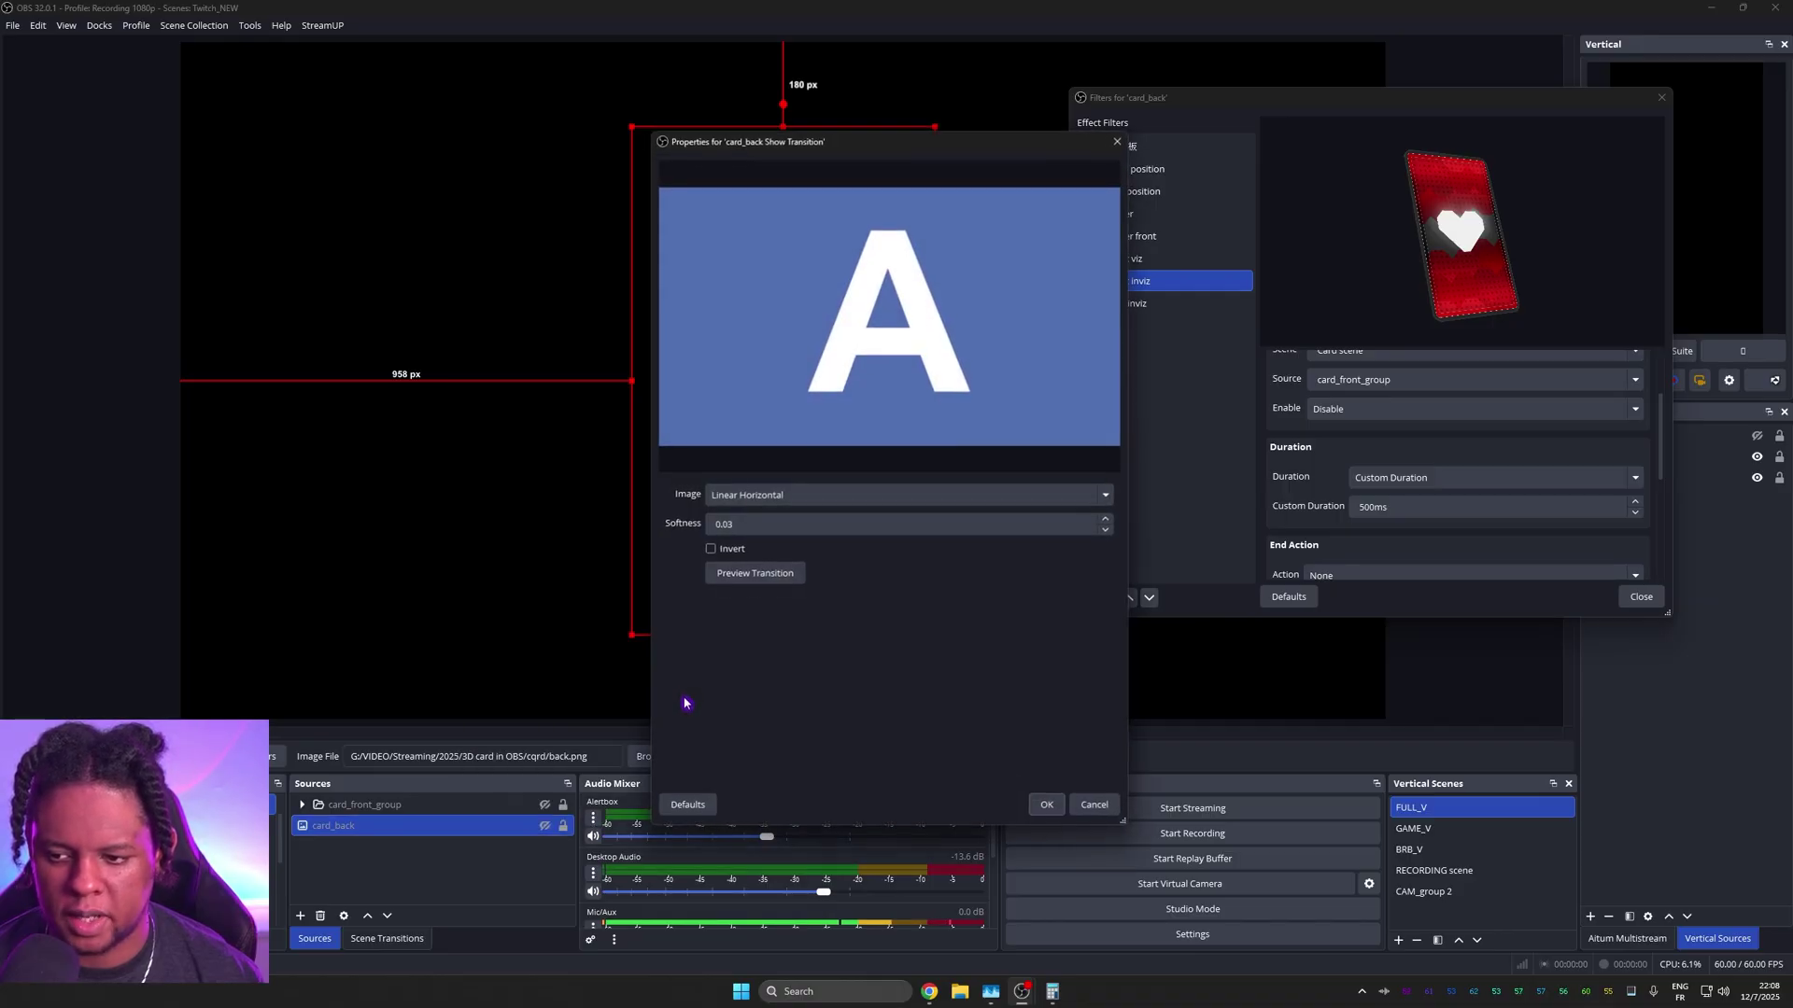
{"action": "left_click", "coordinate": [1045, 495]}
{"action": "left_click", "coordinate": [787, 811]}
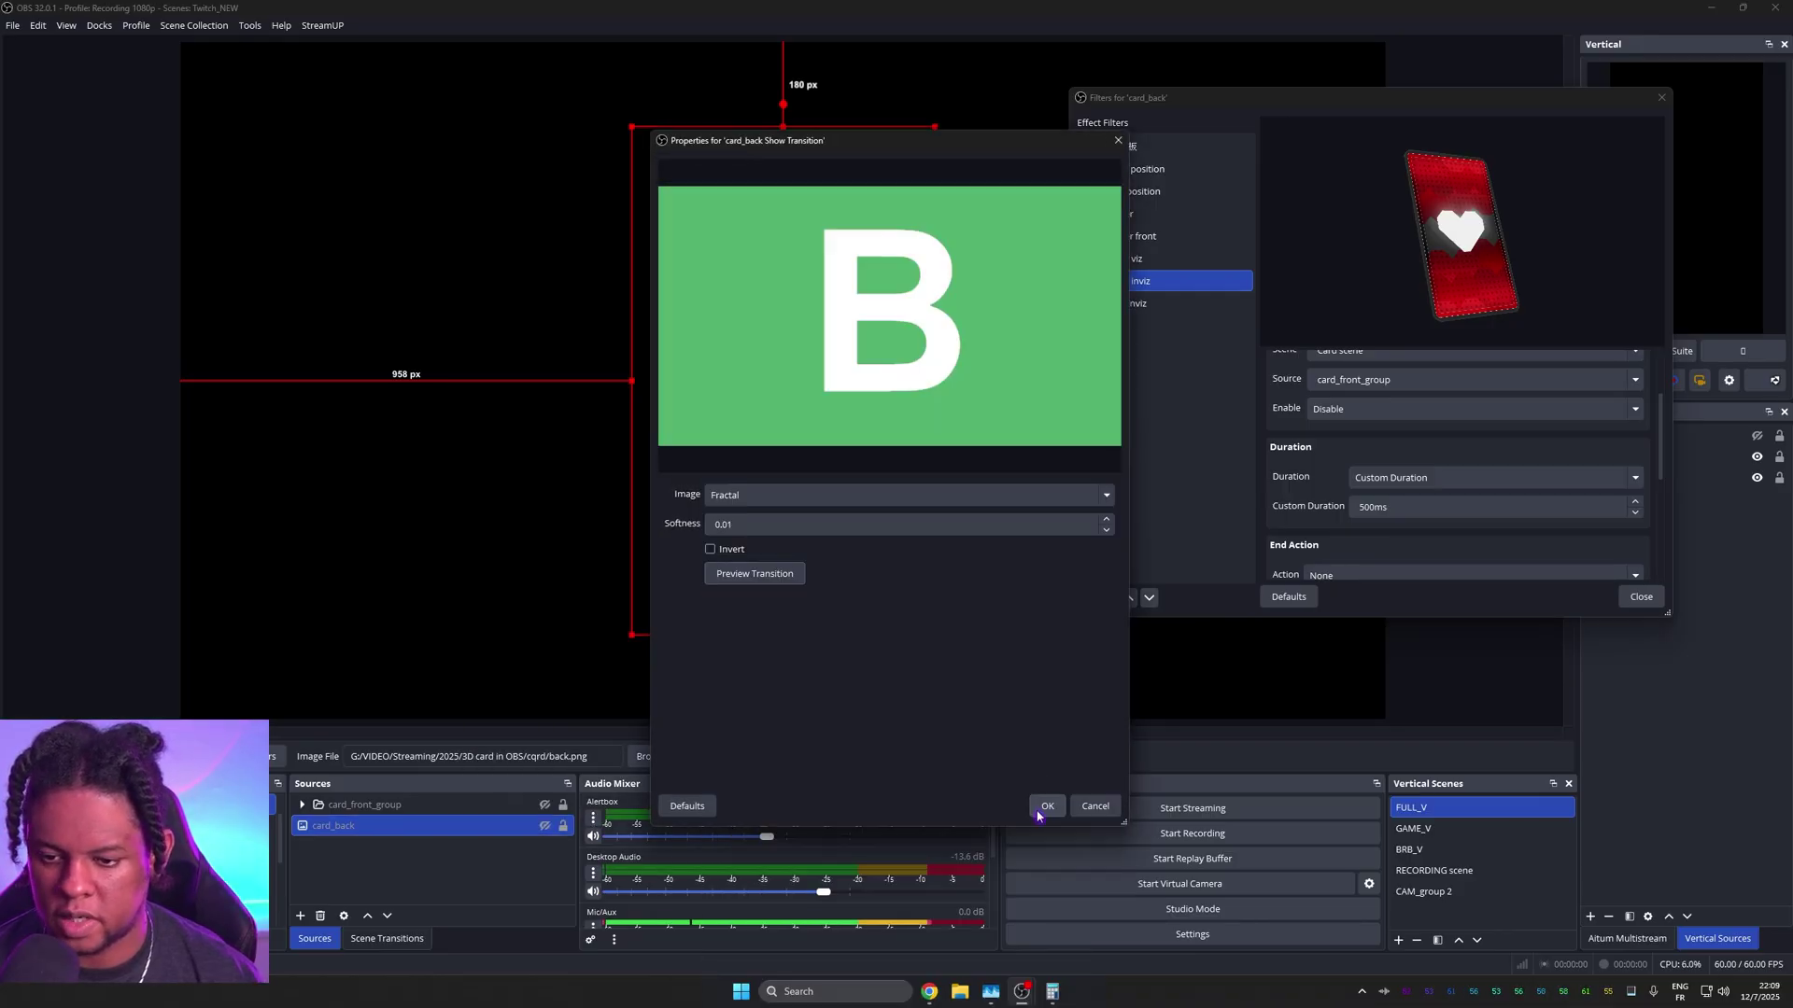
{"action": "left_click", "coordinate": [1041, 808]}
{"action": "right_click", "coordinate": [358, 833]}
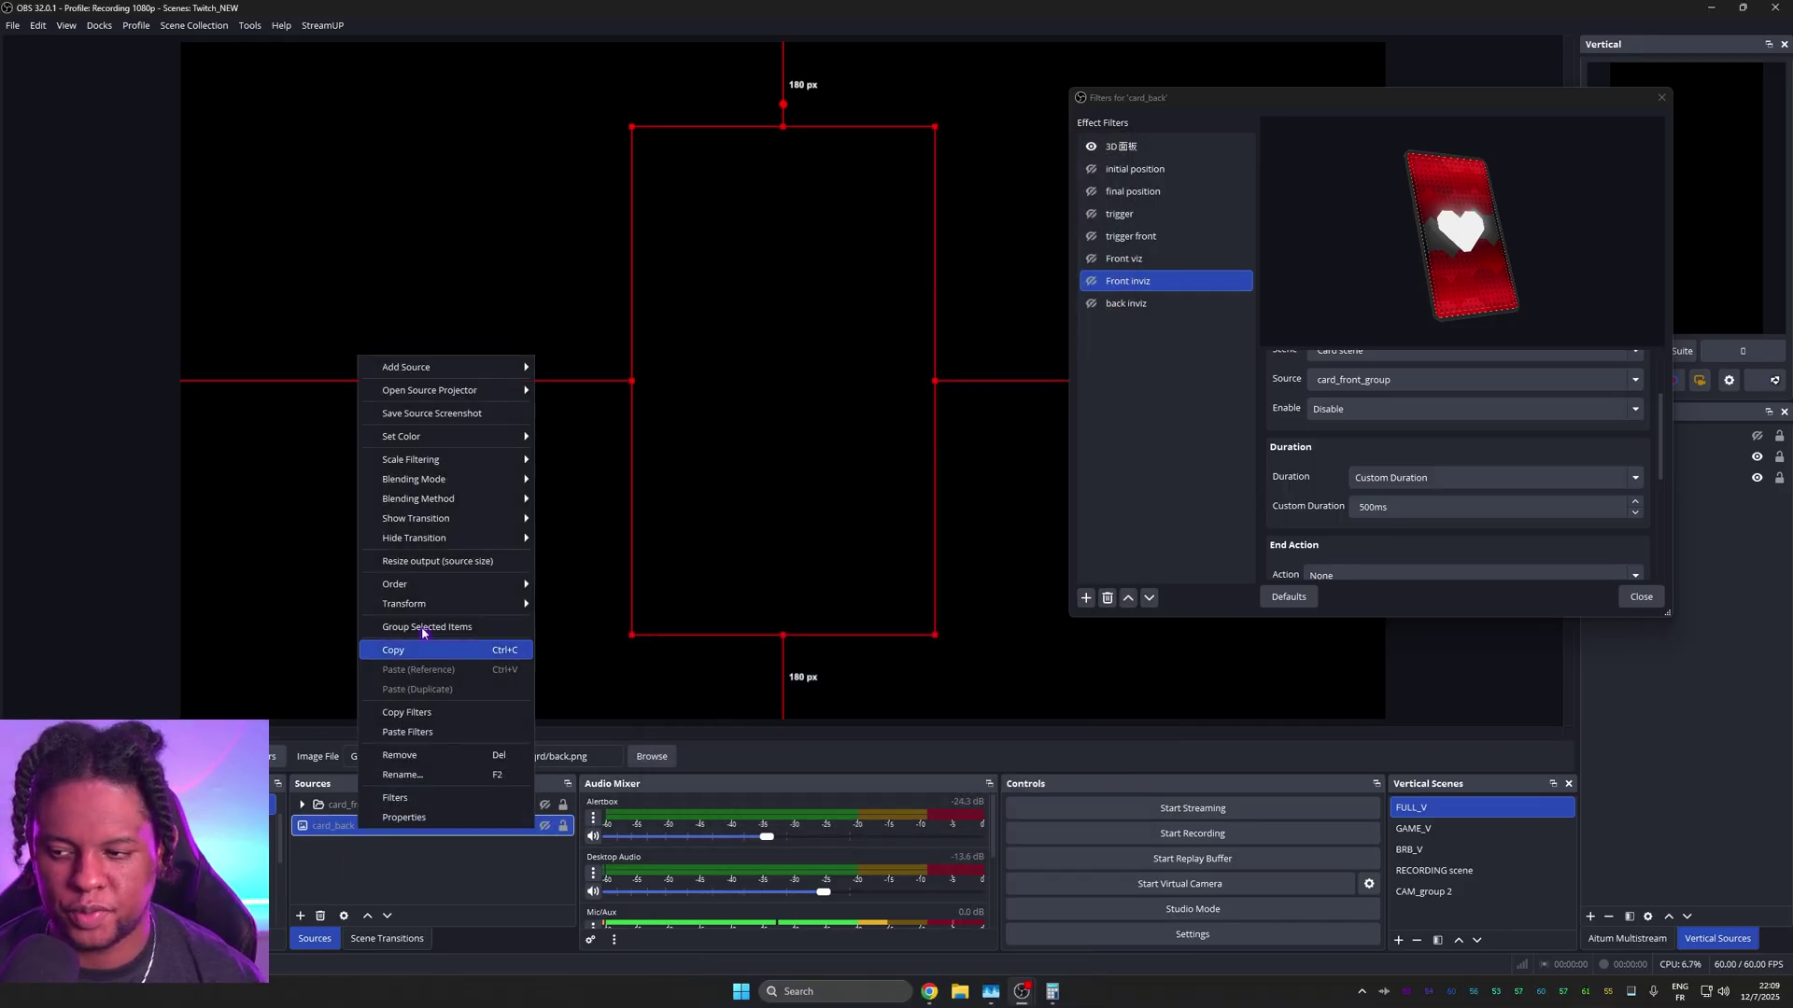
{"action": "mouse_move", "coordinate": [473, 478]}
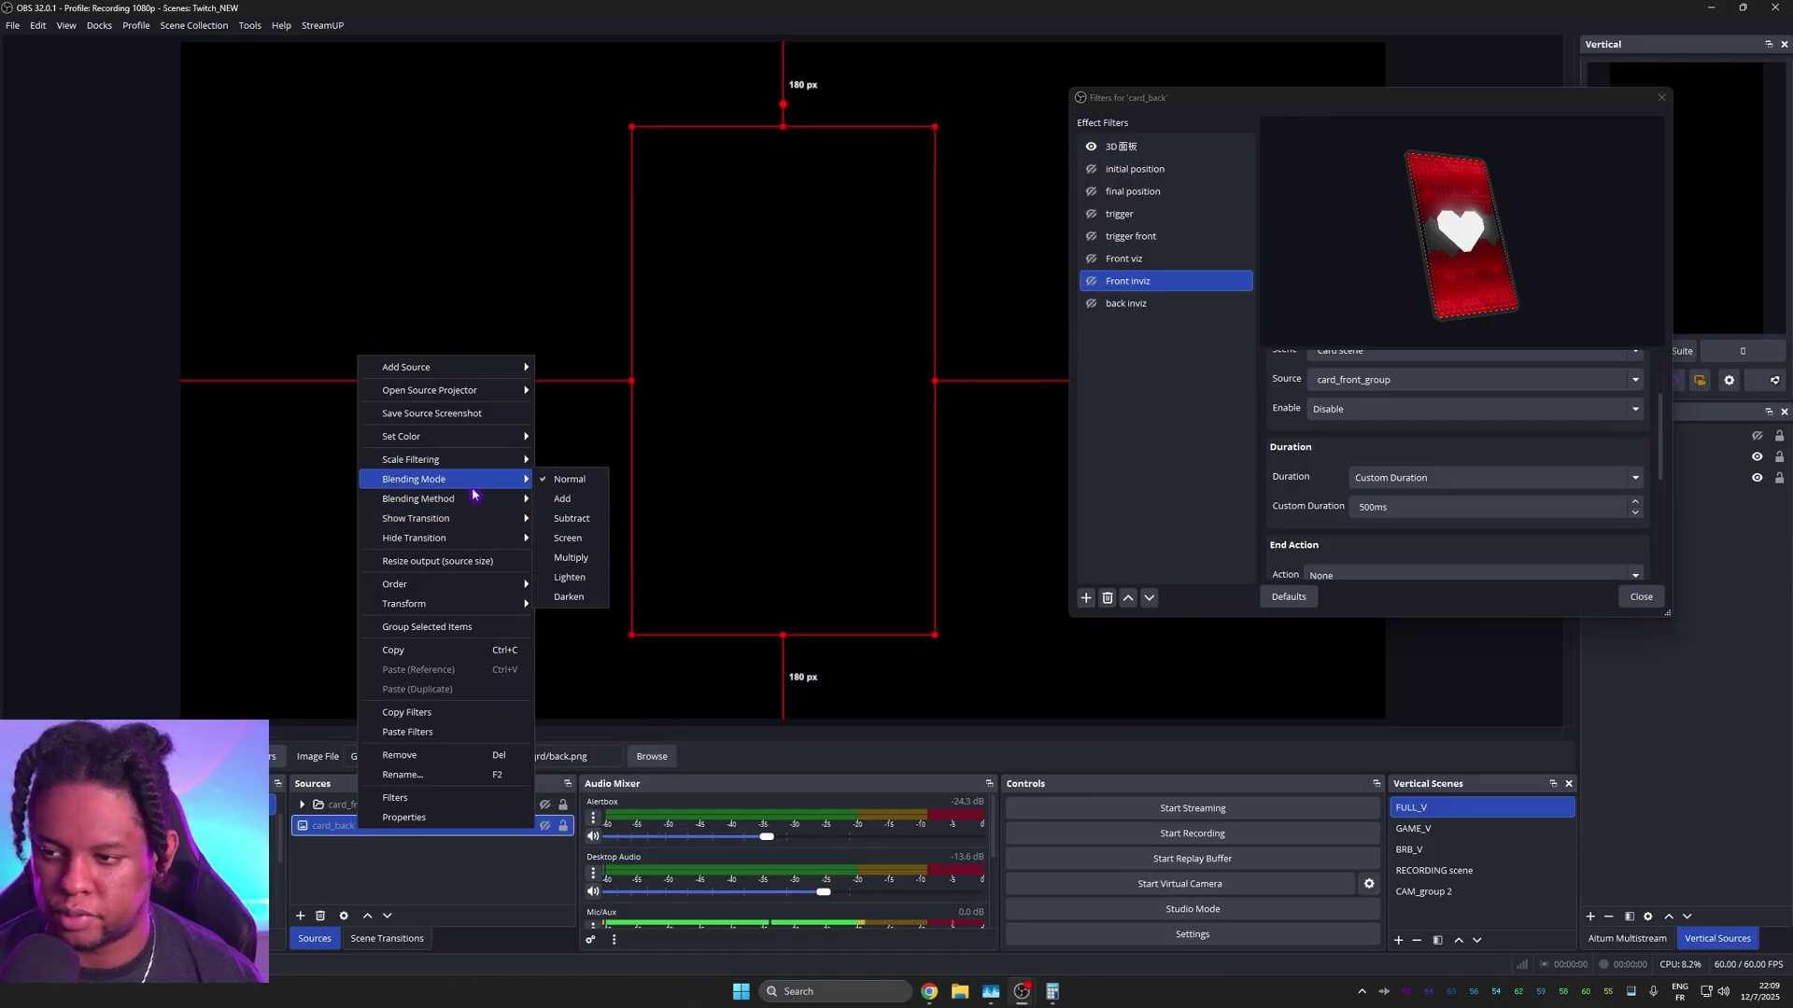
{"action": "mouse_move", "coordinate": [477, 519]}
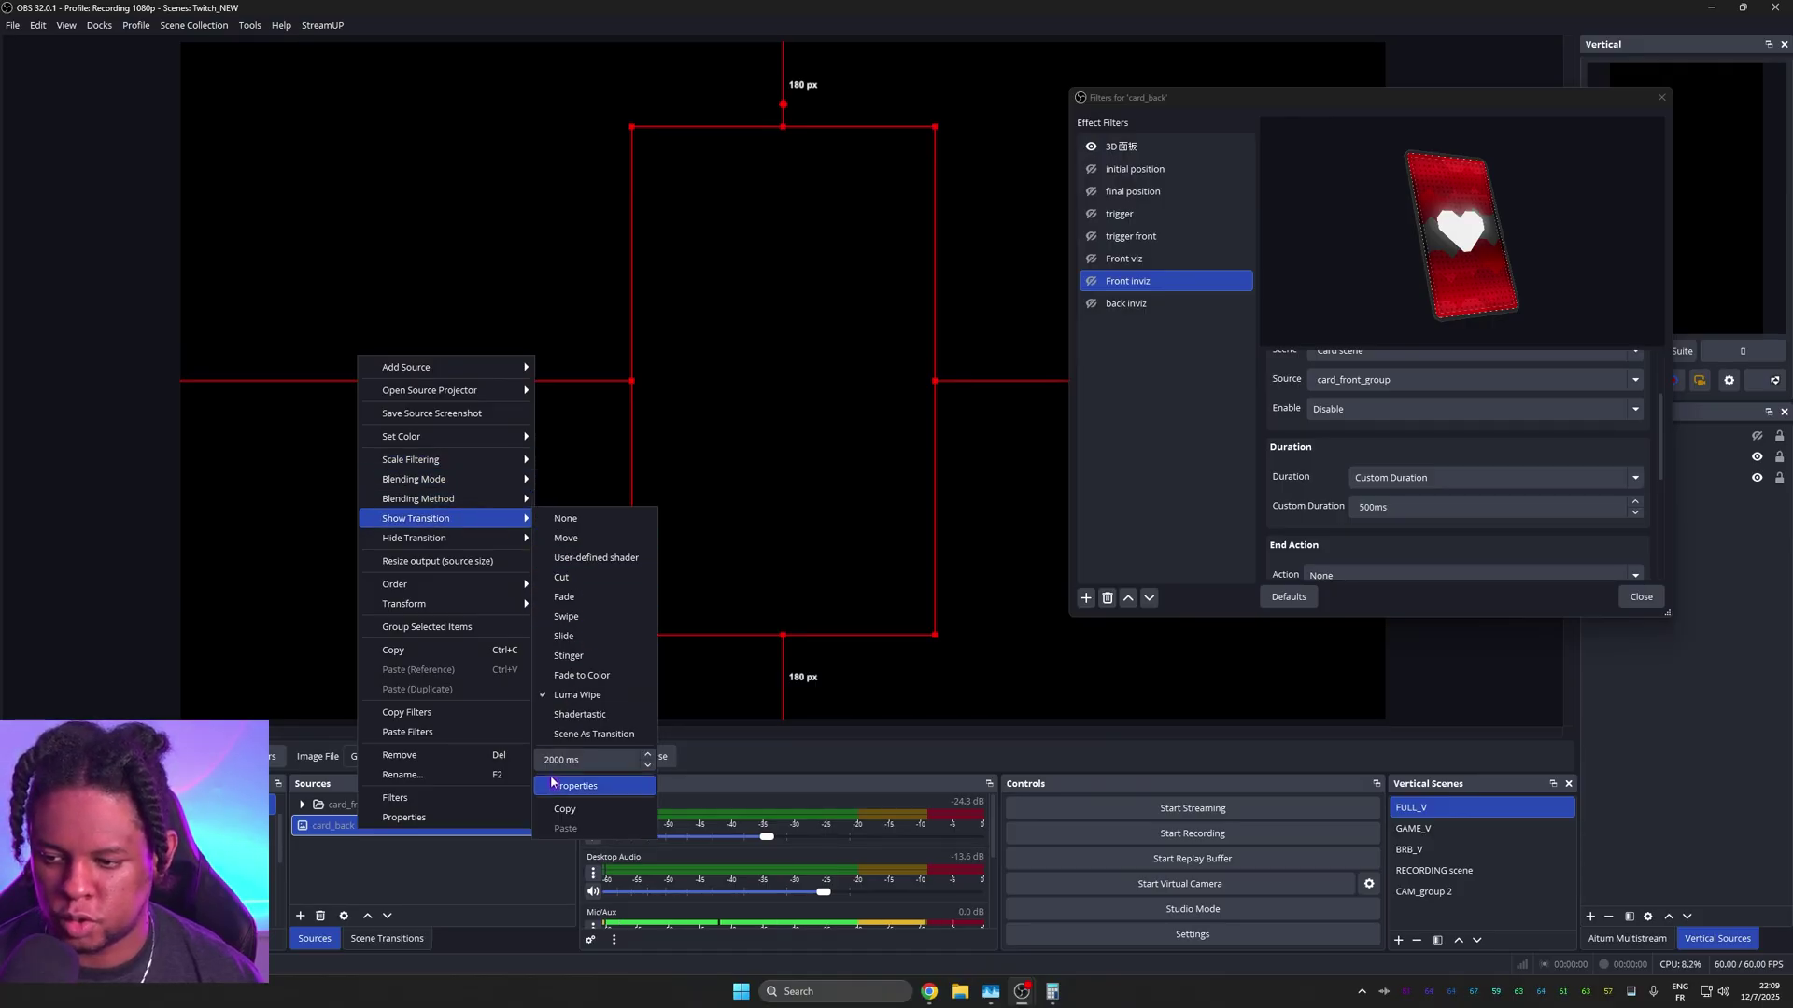
{"action": "double_click", "coordinate": [559, 756]}
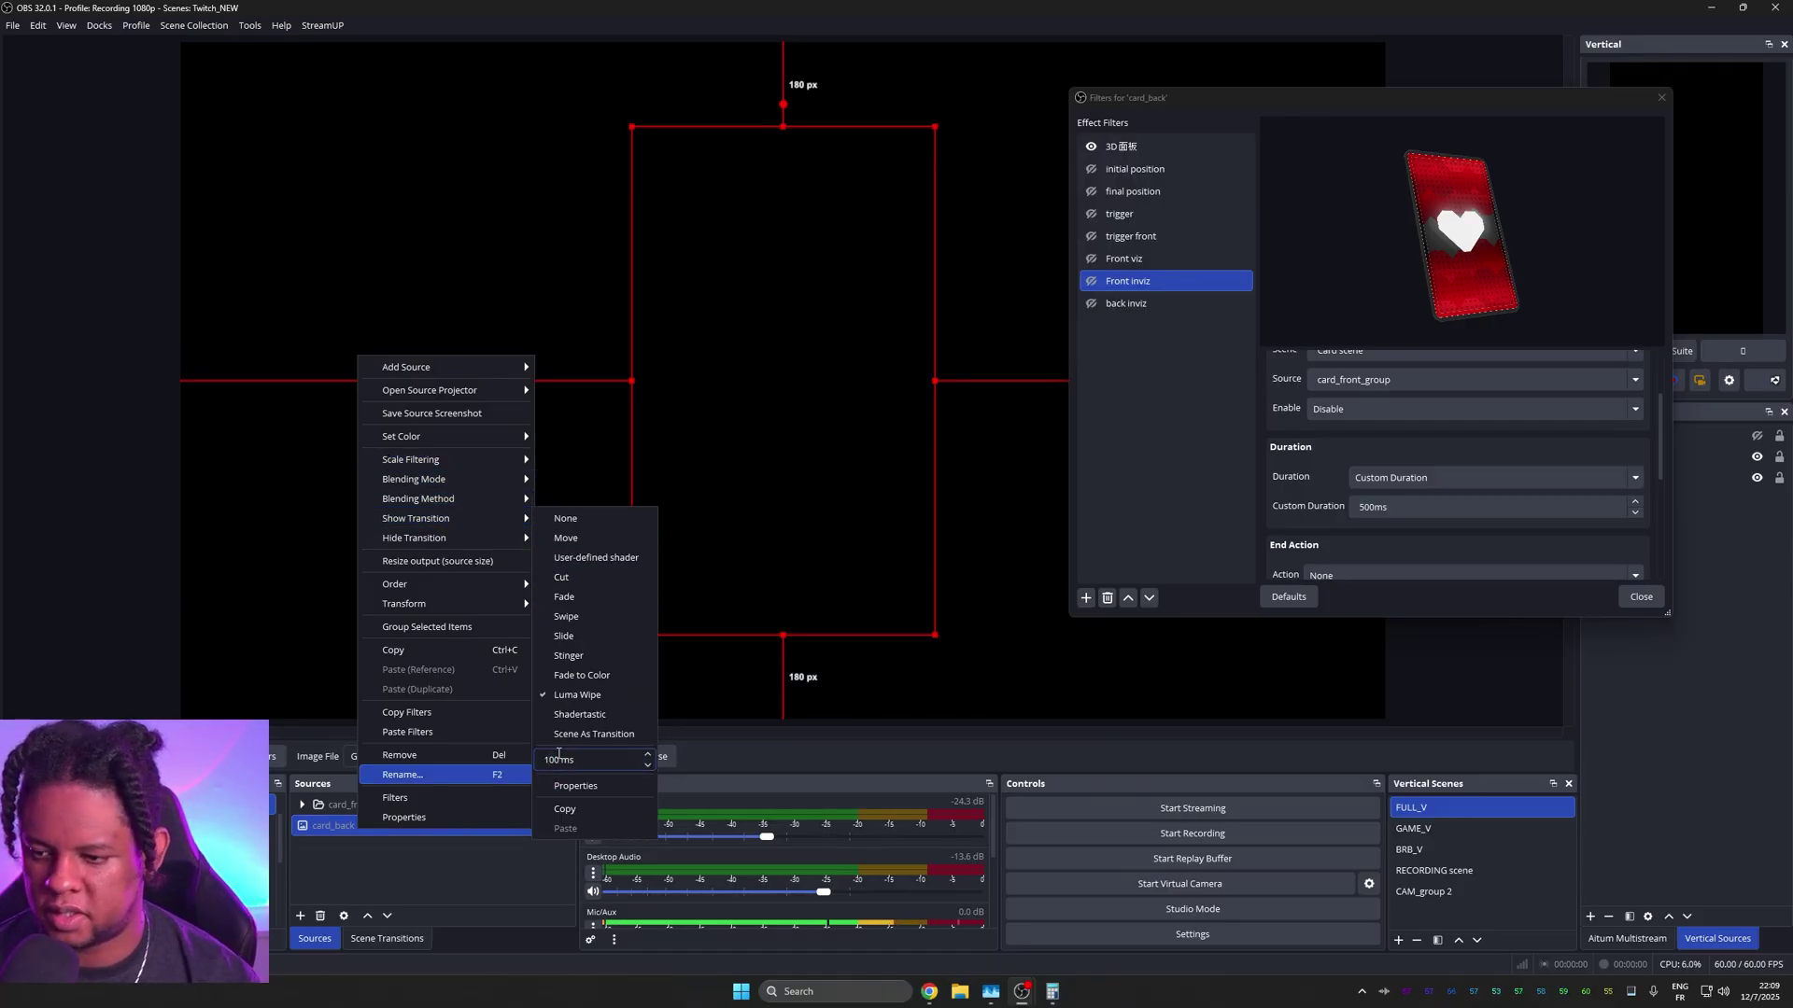
Step: Set card_back's hide transition to Luma Wipe, trying Sinus 9 before settling on Fractal
{"action": "mouse_move", "coordinate": [448, 538]}
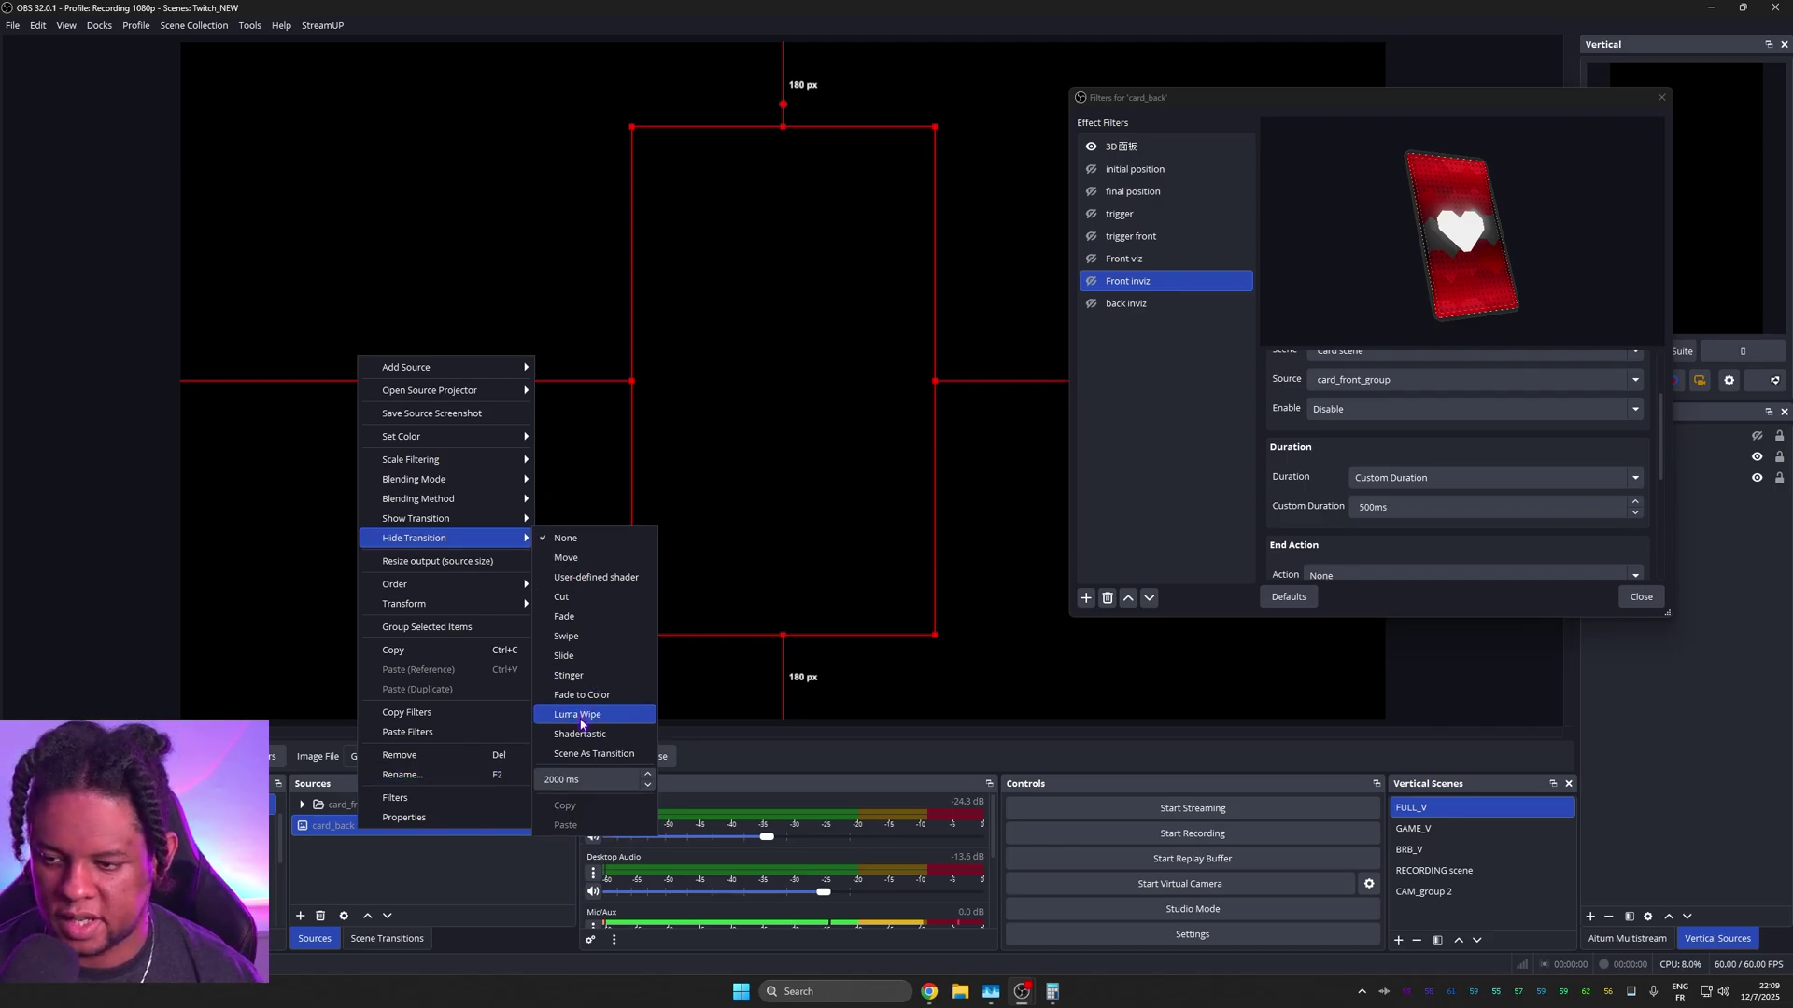
{"action": "left_click", "coordinate": [575, 805]}
{"action": "left_click", "coordinate": [1104, 497]}
{"action": "left_click", "coordinate": [840, 896]}
{"action": "left_click", "coordinate": [742, 571]}
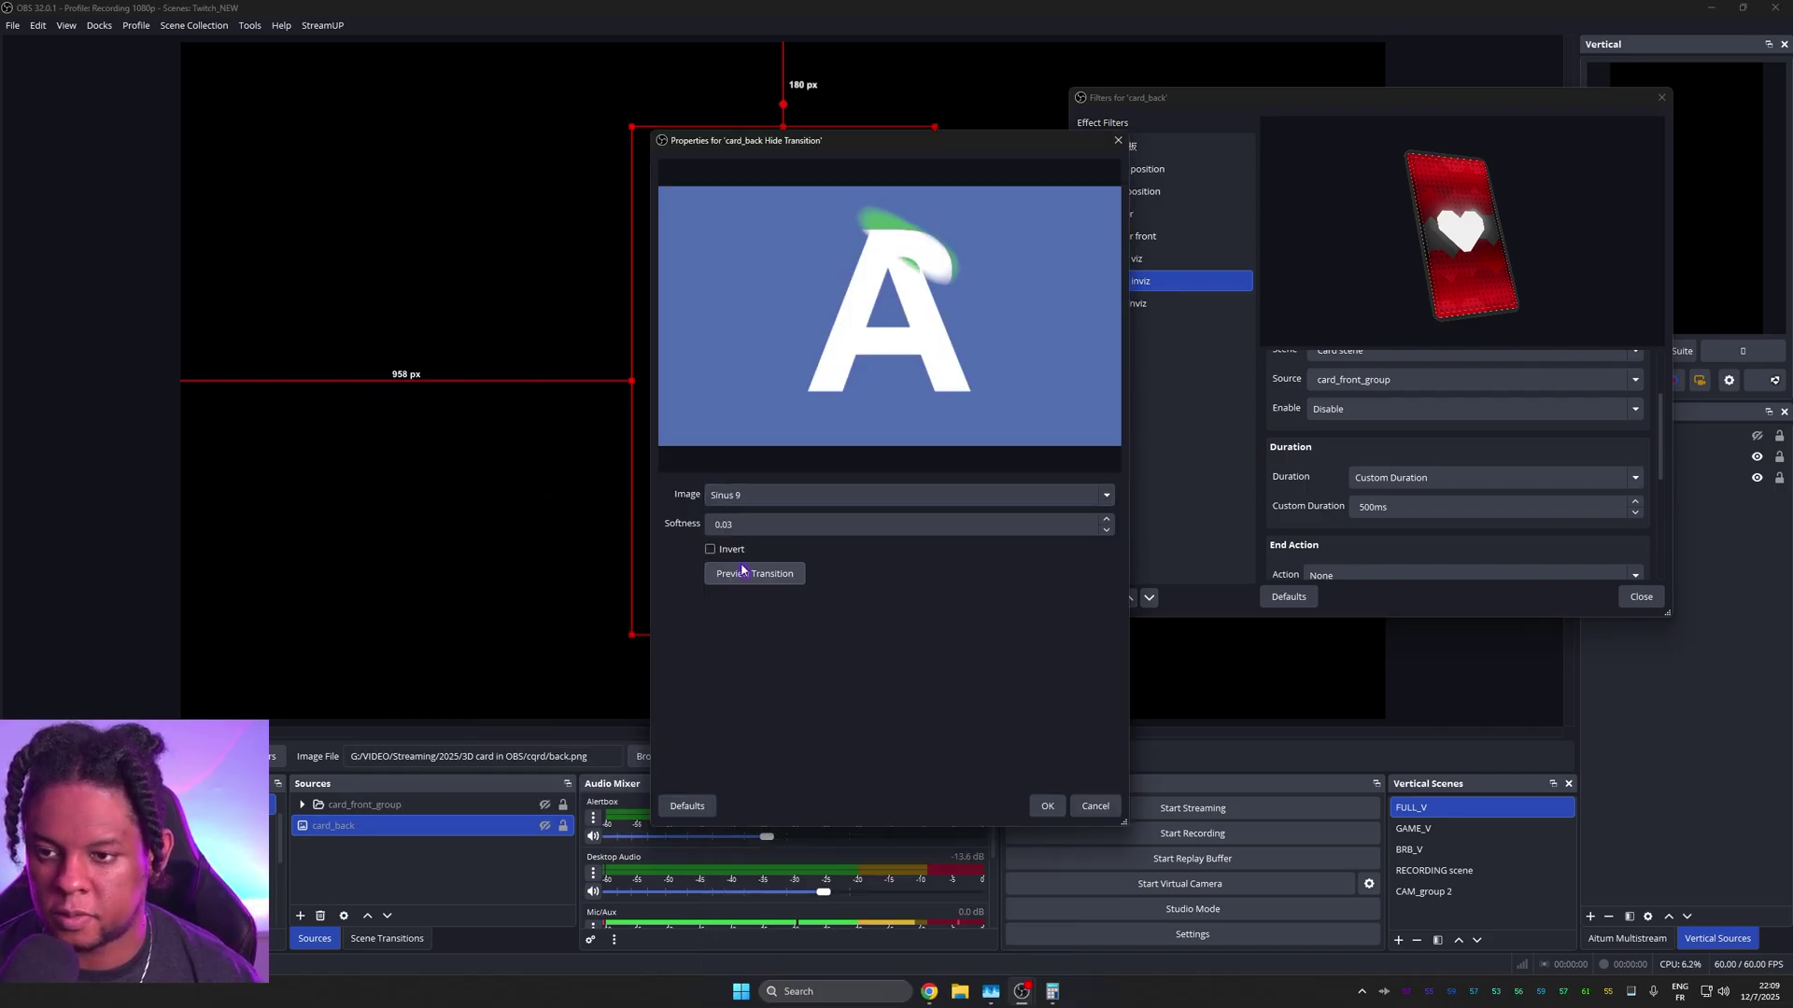
{"action": "left_click", "coordinate": [1107, 495]}
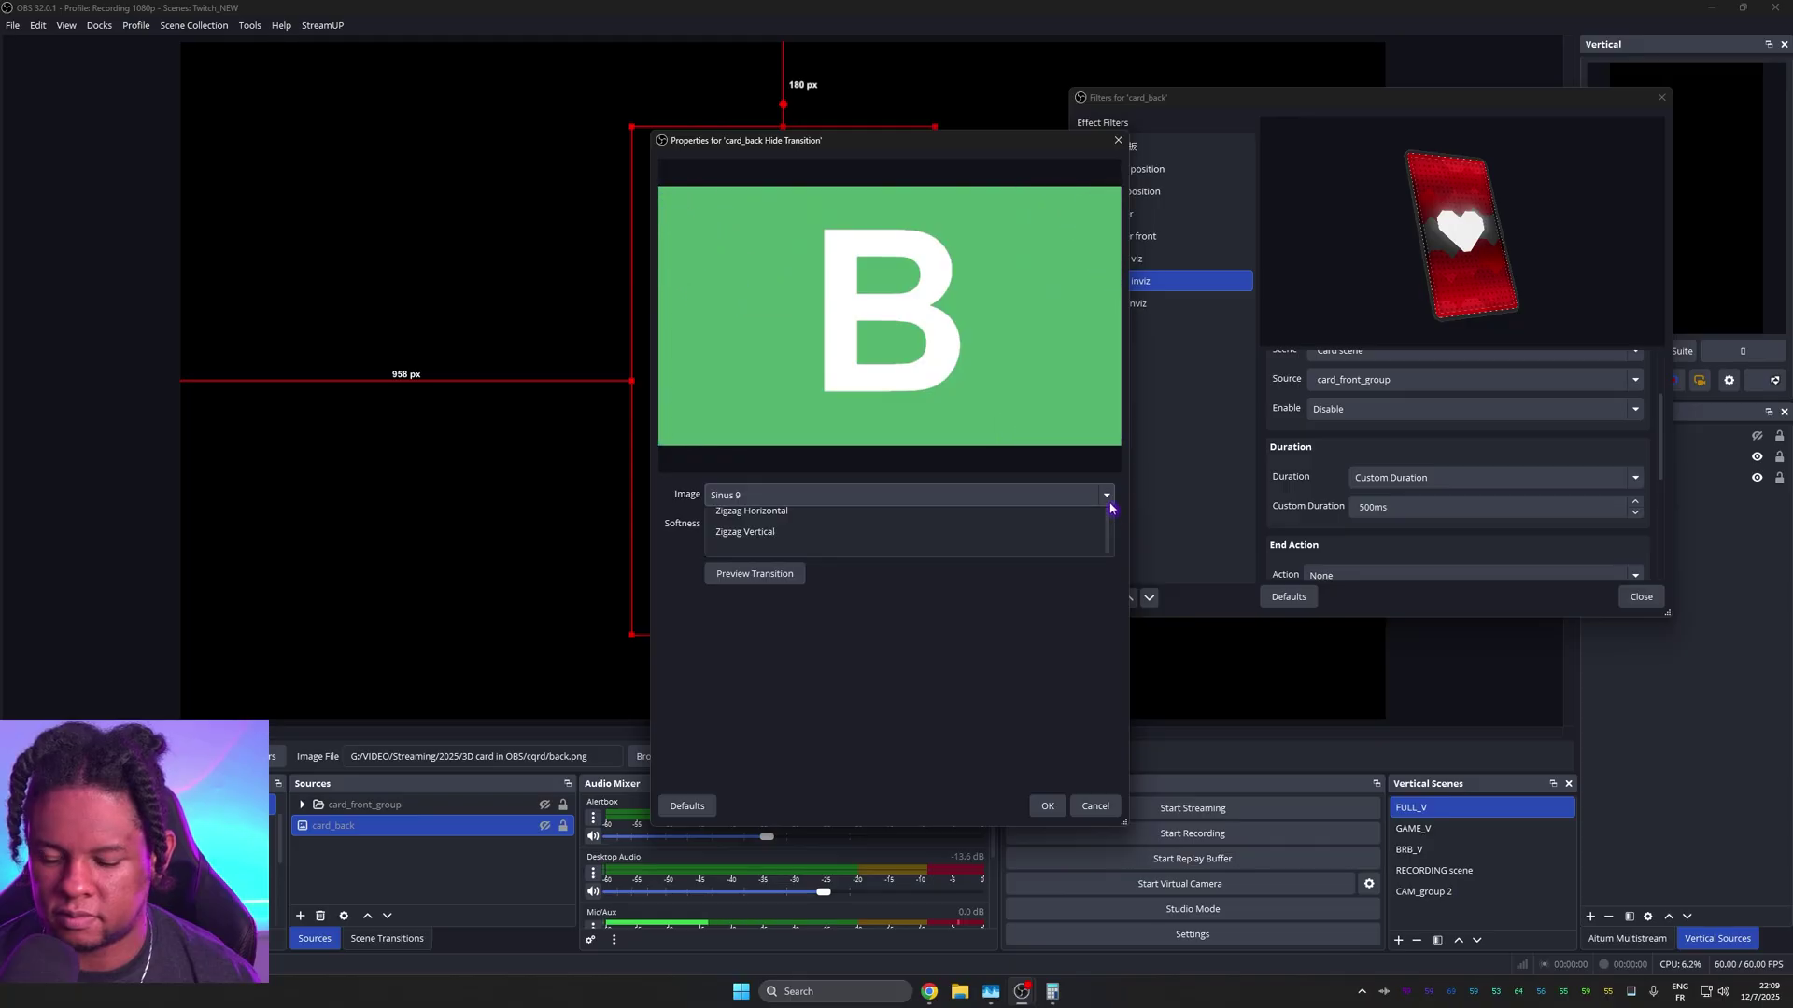
{"action": "left_click", "coordinate": [962, 626]}
{"action": "left_click", "coordinate": [781, 577]}
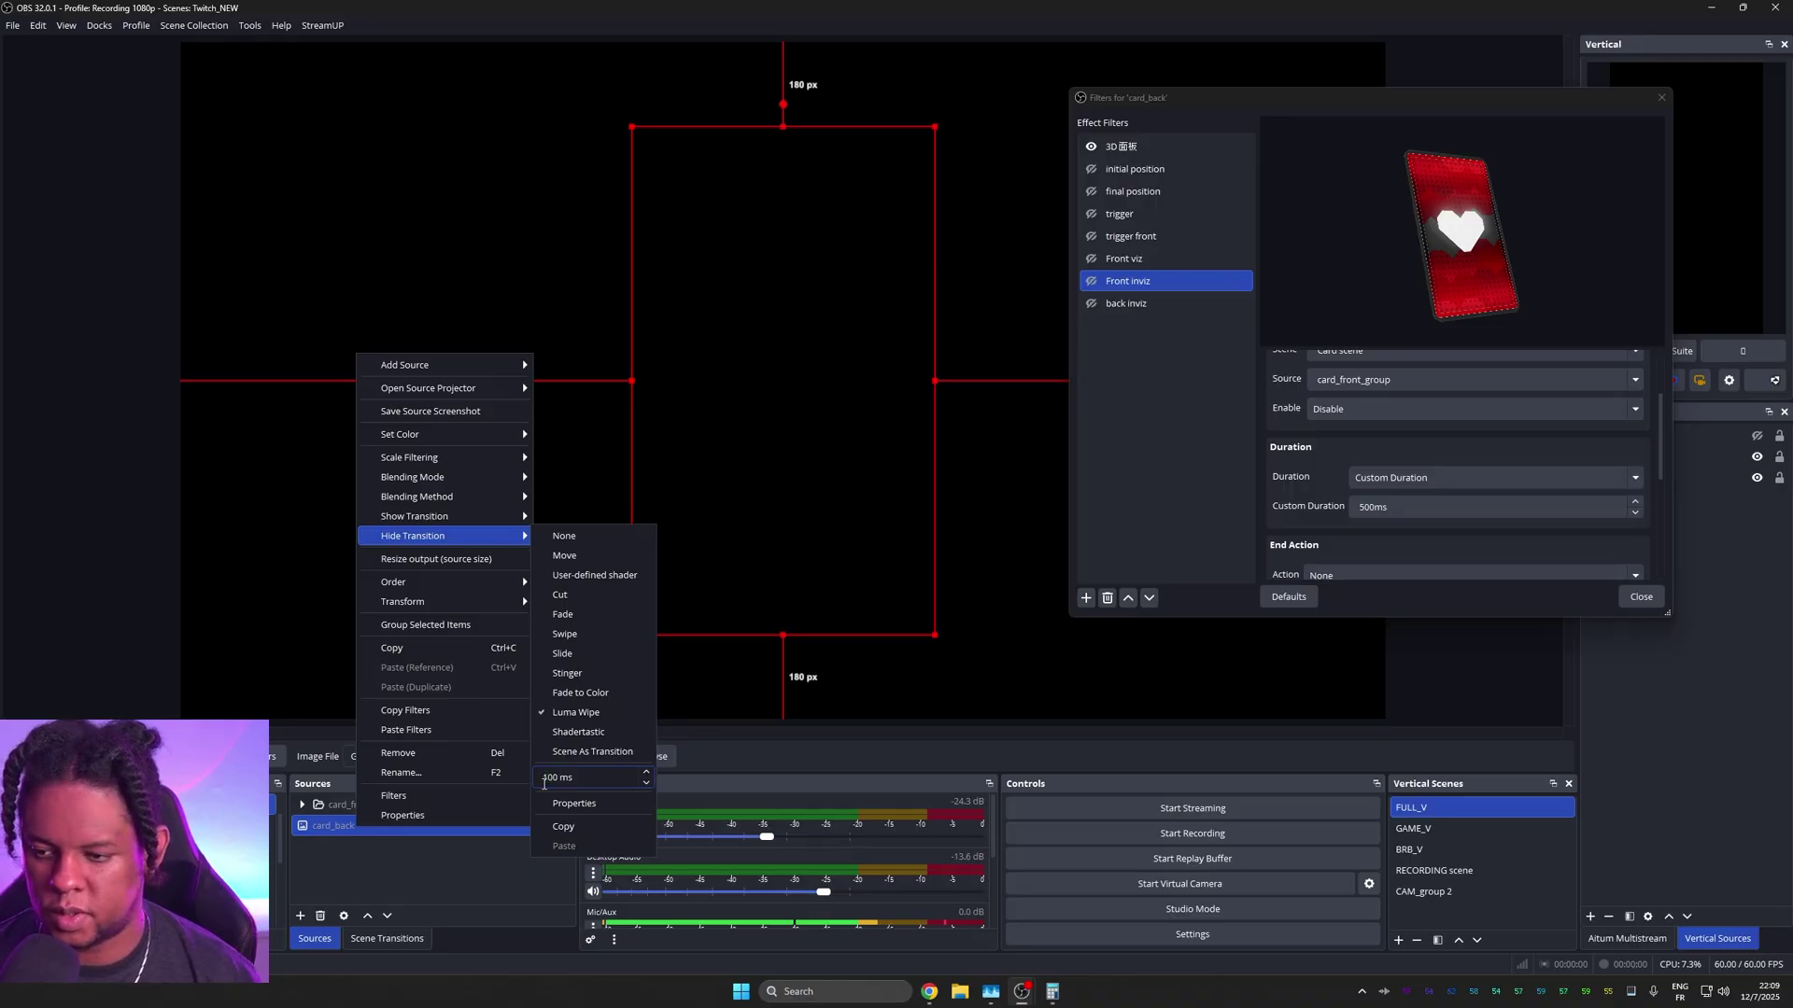
{"action": "left_click", "coordinate": [492, 856]}
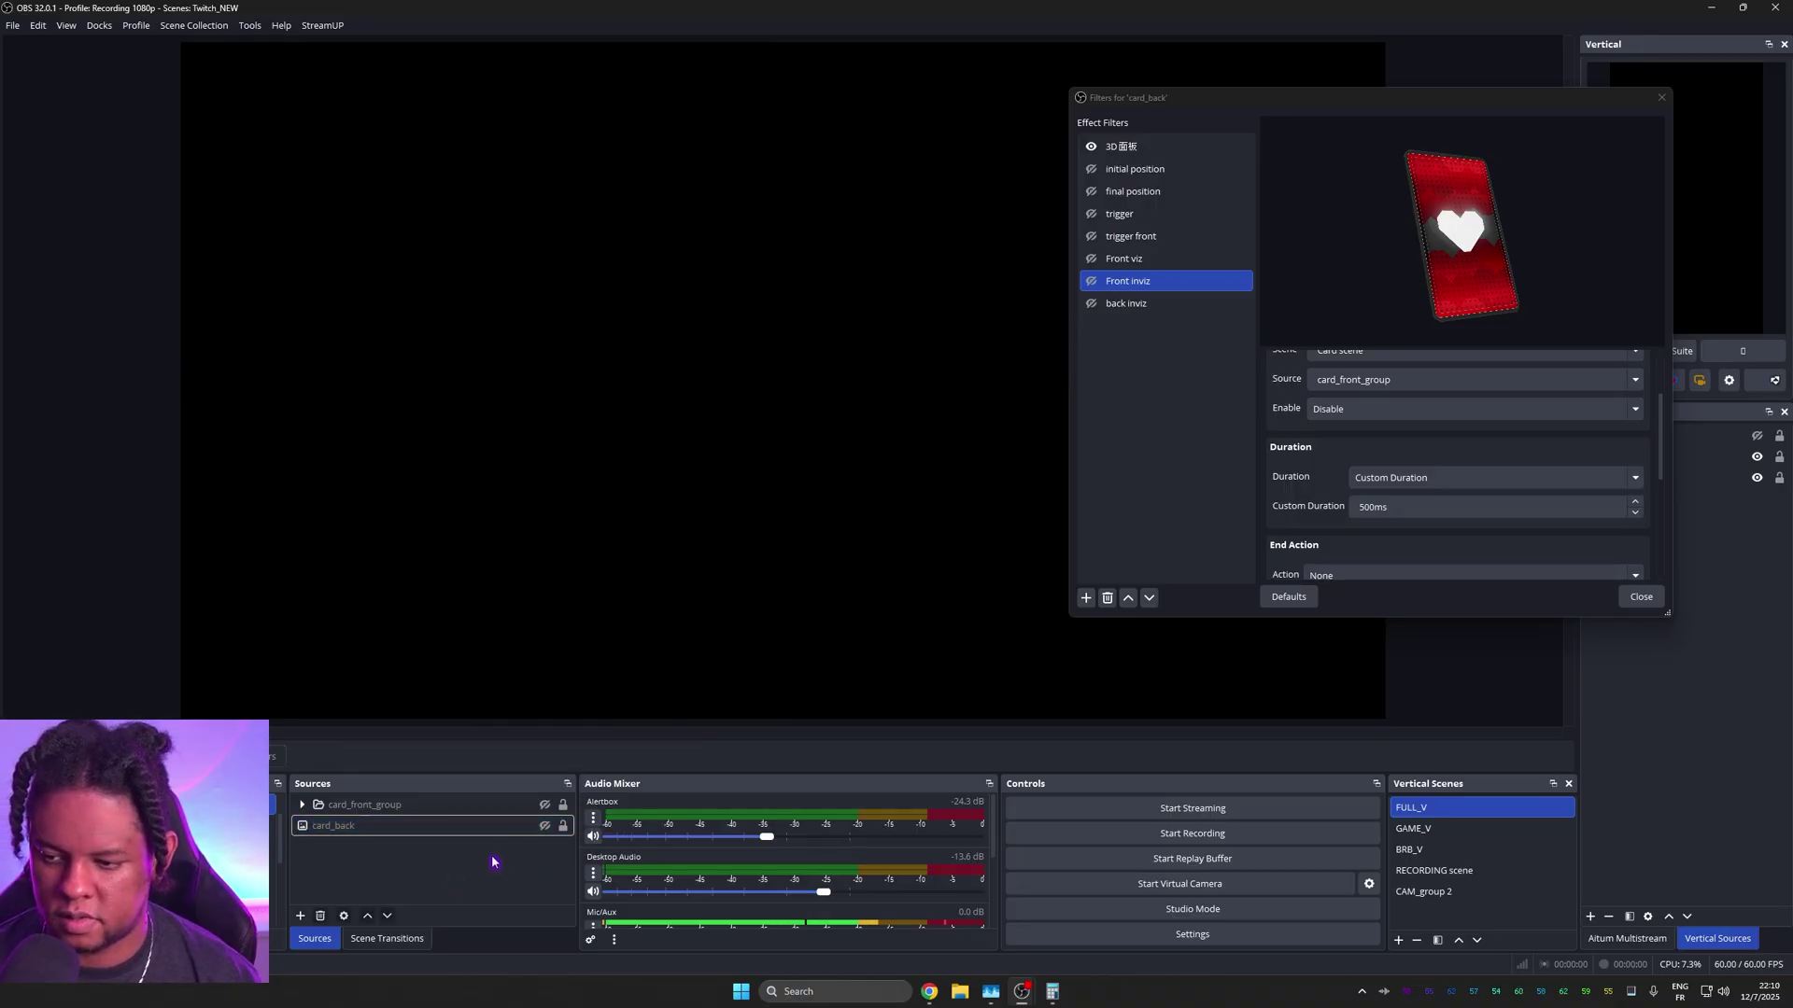
Step: Show card_back and check its Show/Hide Transition options without changing anything
{"action": "left_click", "coordinate": [545, 827]}
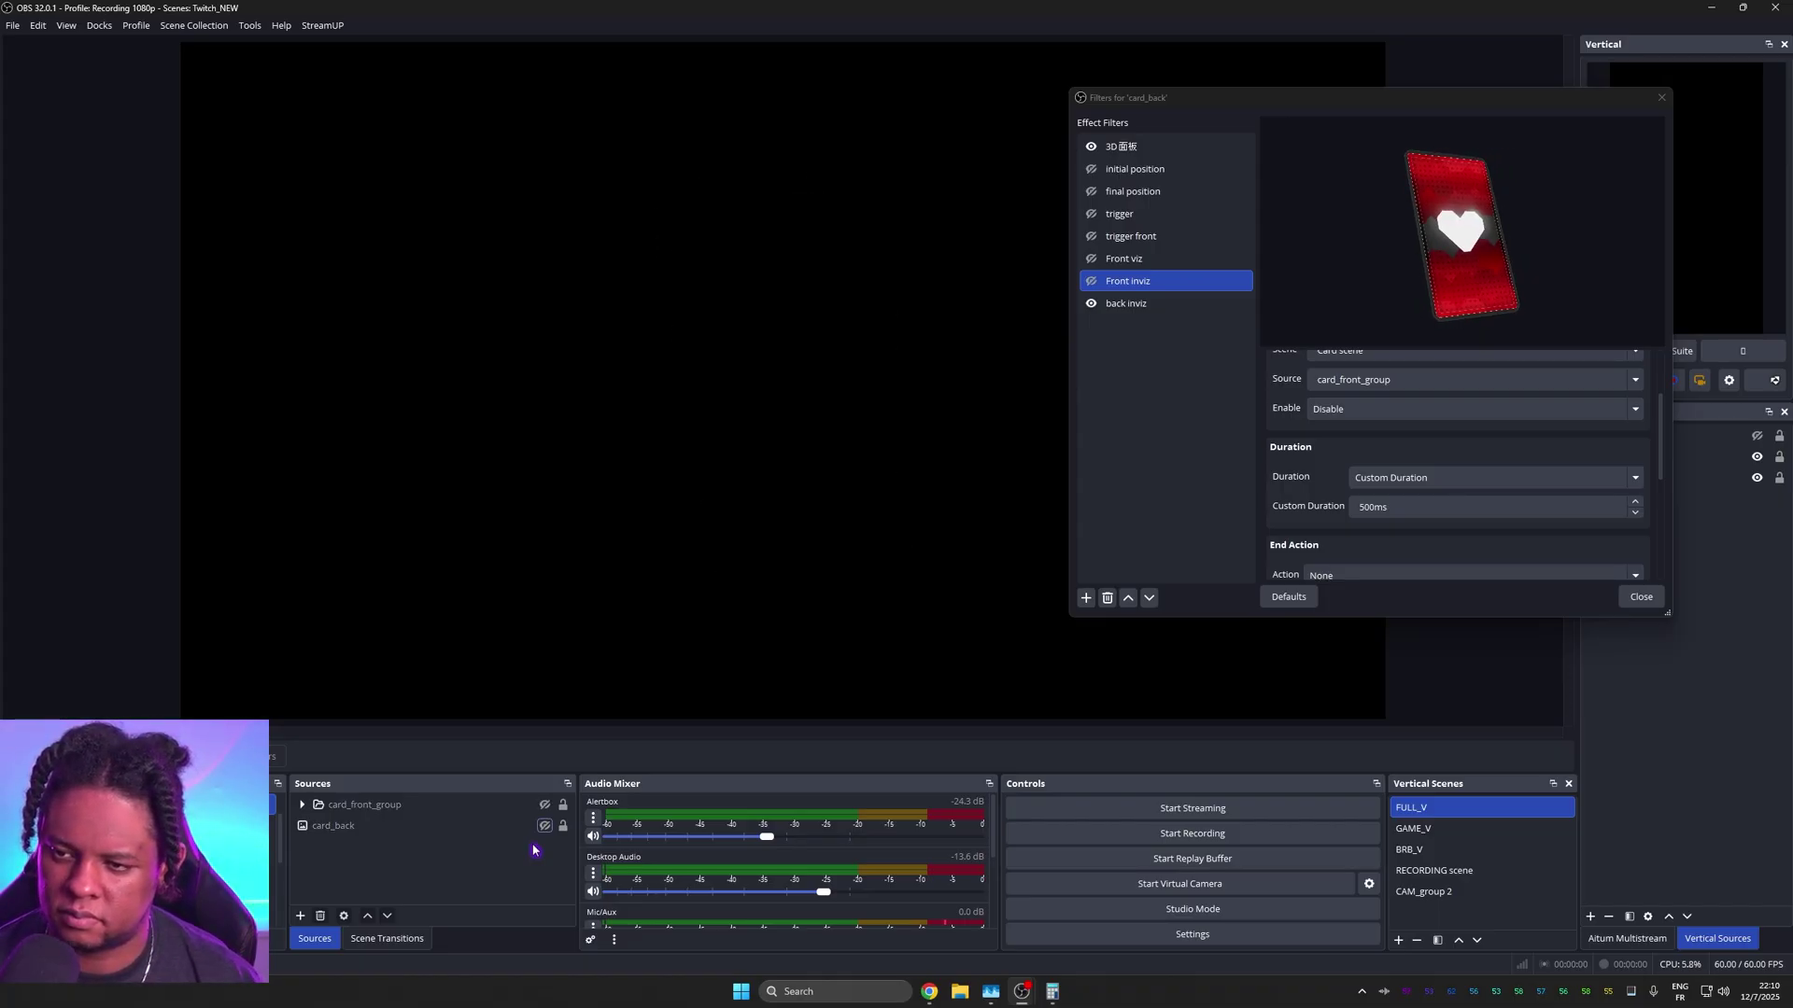
{"action": "left_click", "coordinate": [445, 834]}
{"action": "right_click", "coordinate": [445, 830]}
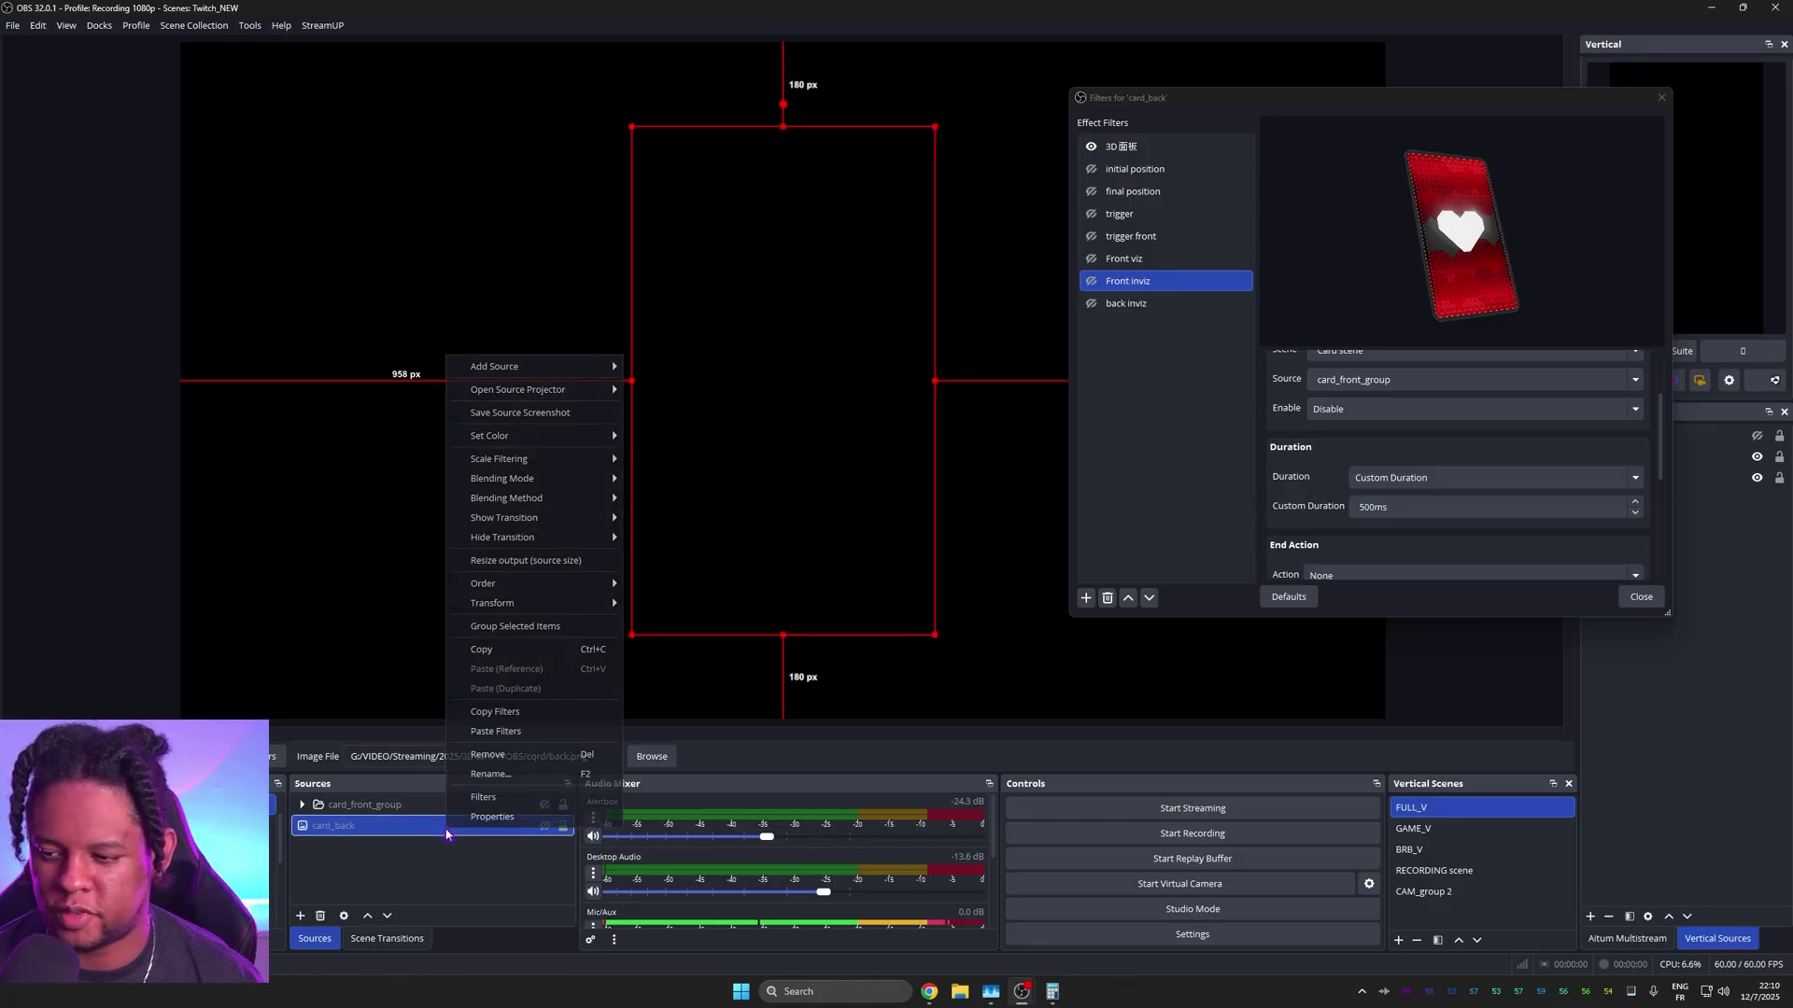
{"action": "mouse_move", "coordinate": [546, 517]}
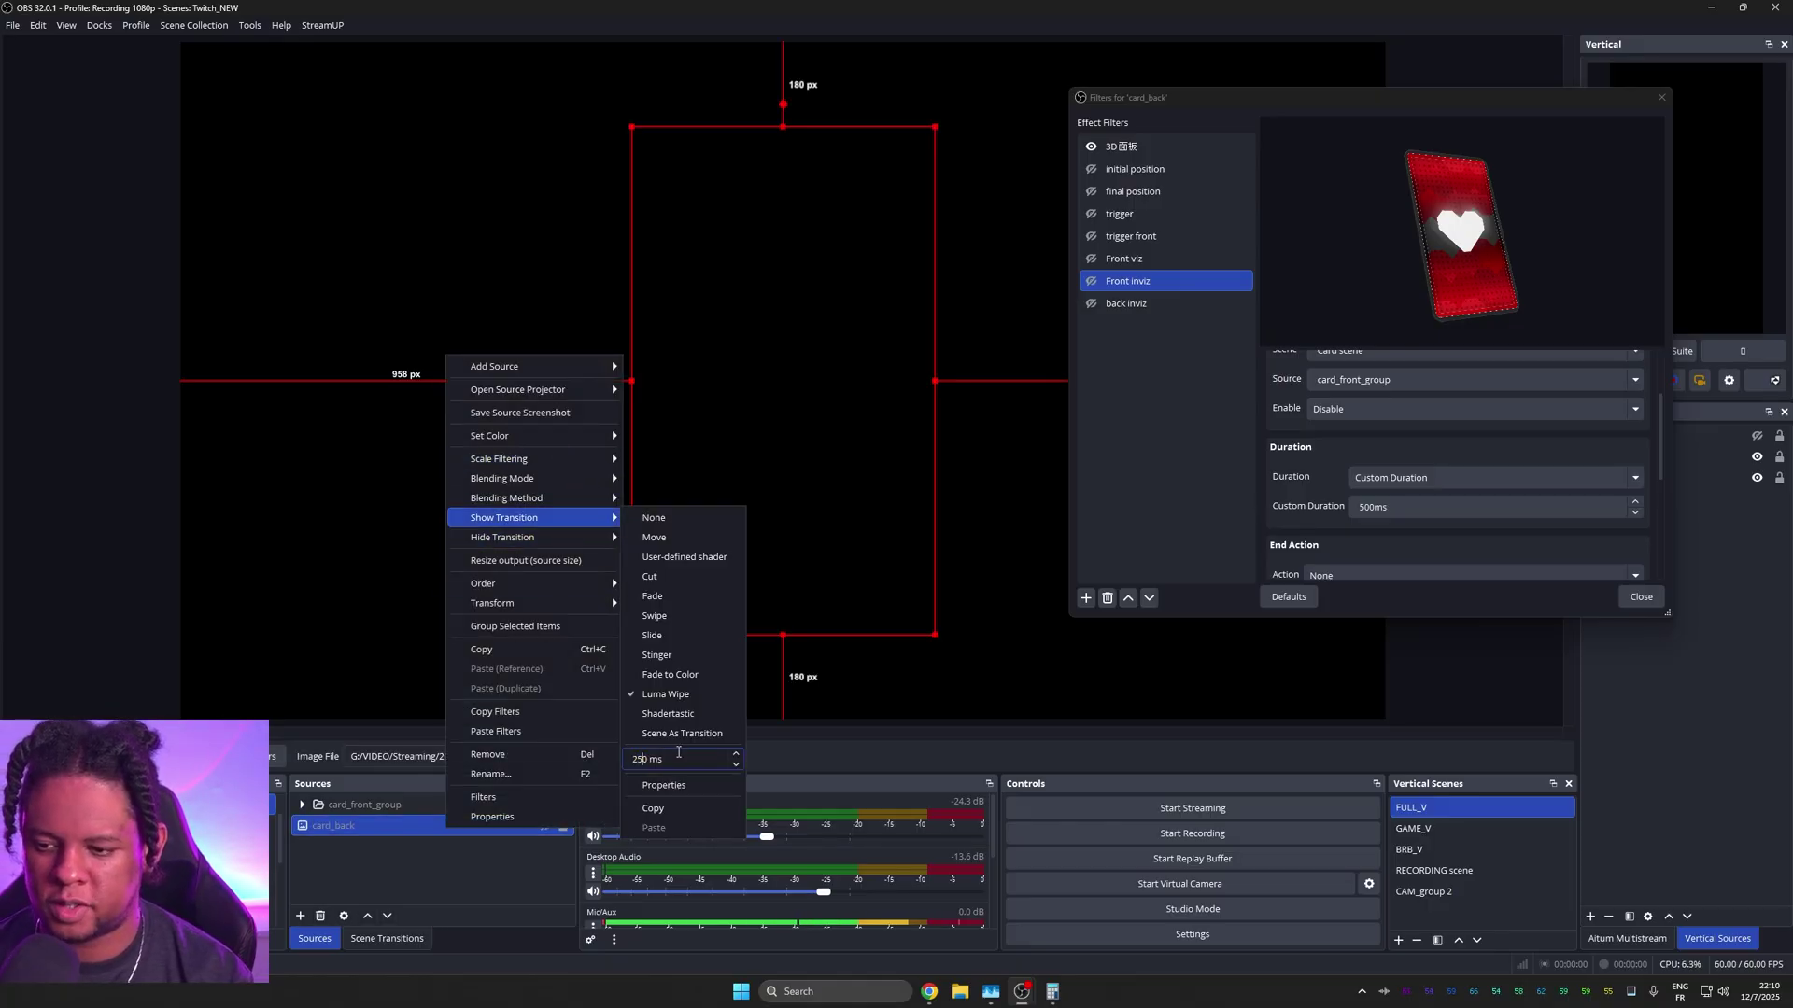
{"action": "left_click", "coordinate": [389, 876]}
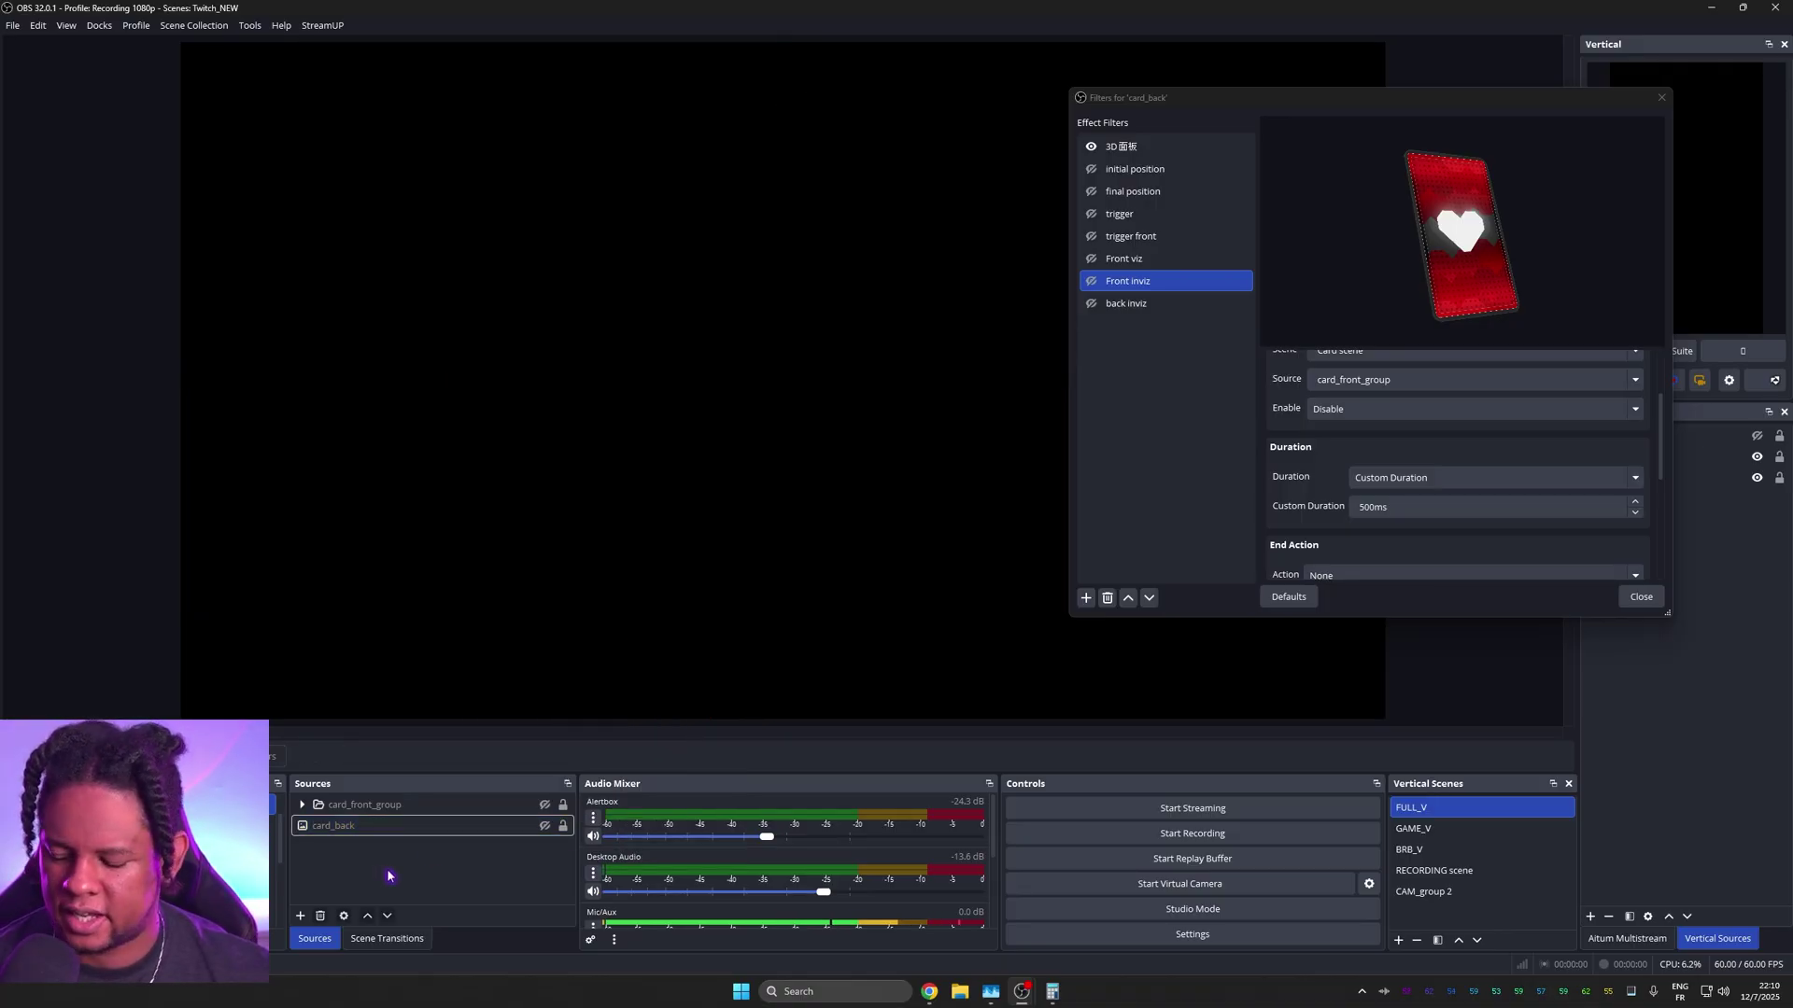
Step: Toggle card_back's visibility repeatedly to test the flip-in with placeholder front and flip-out
{"action": "left_click", "coordinate": [543, 827]}
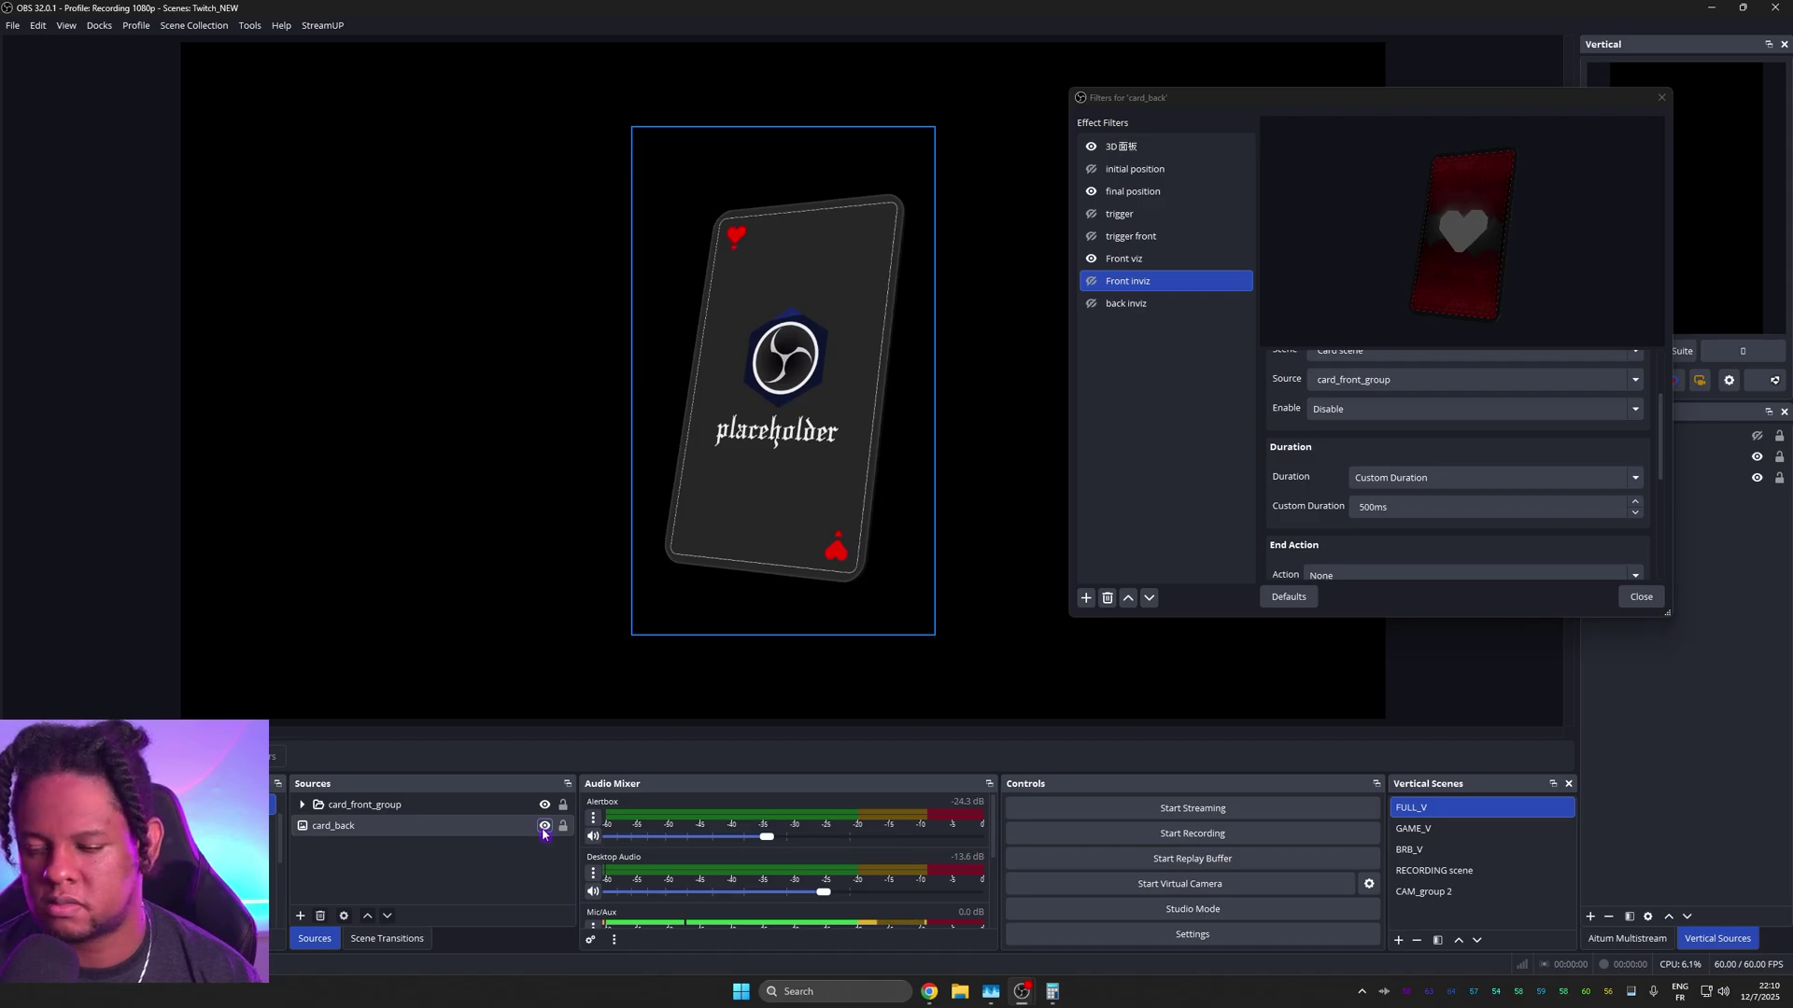
{"action": "left_click", "coordinate": [543, 826]}
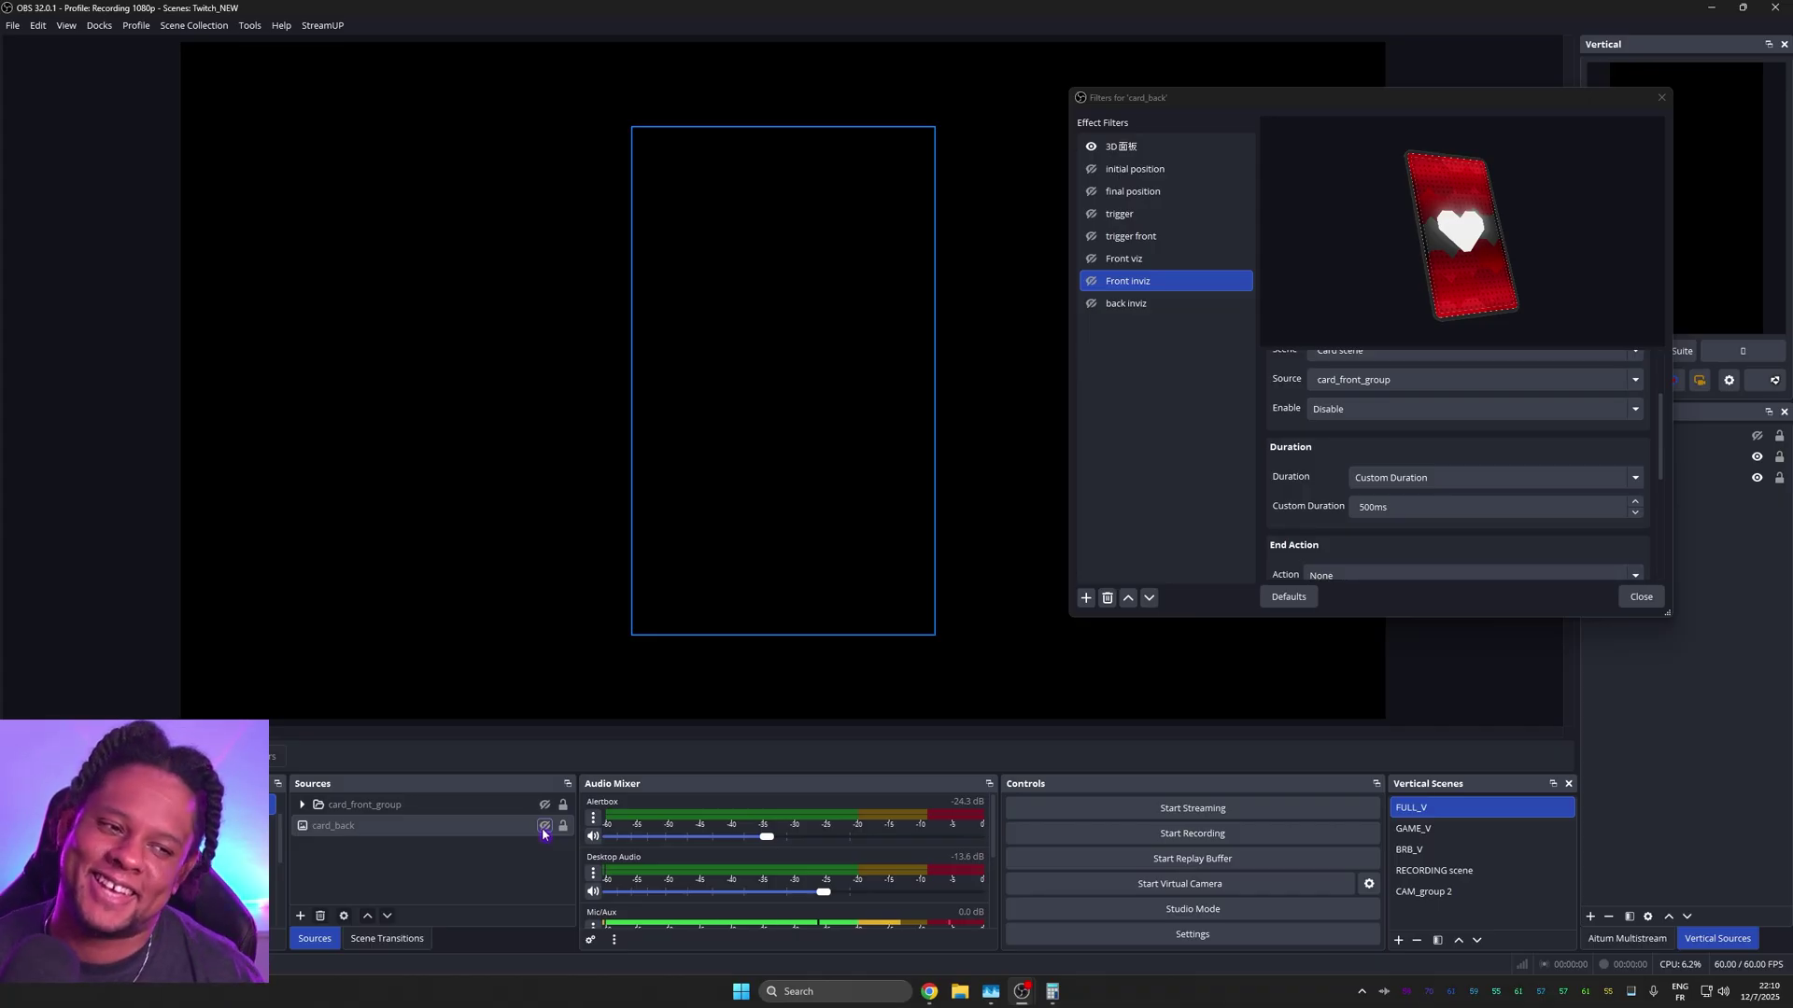
{"action": "left_click", "coordinate": [543, 826]}
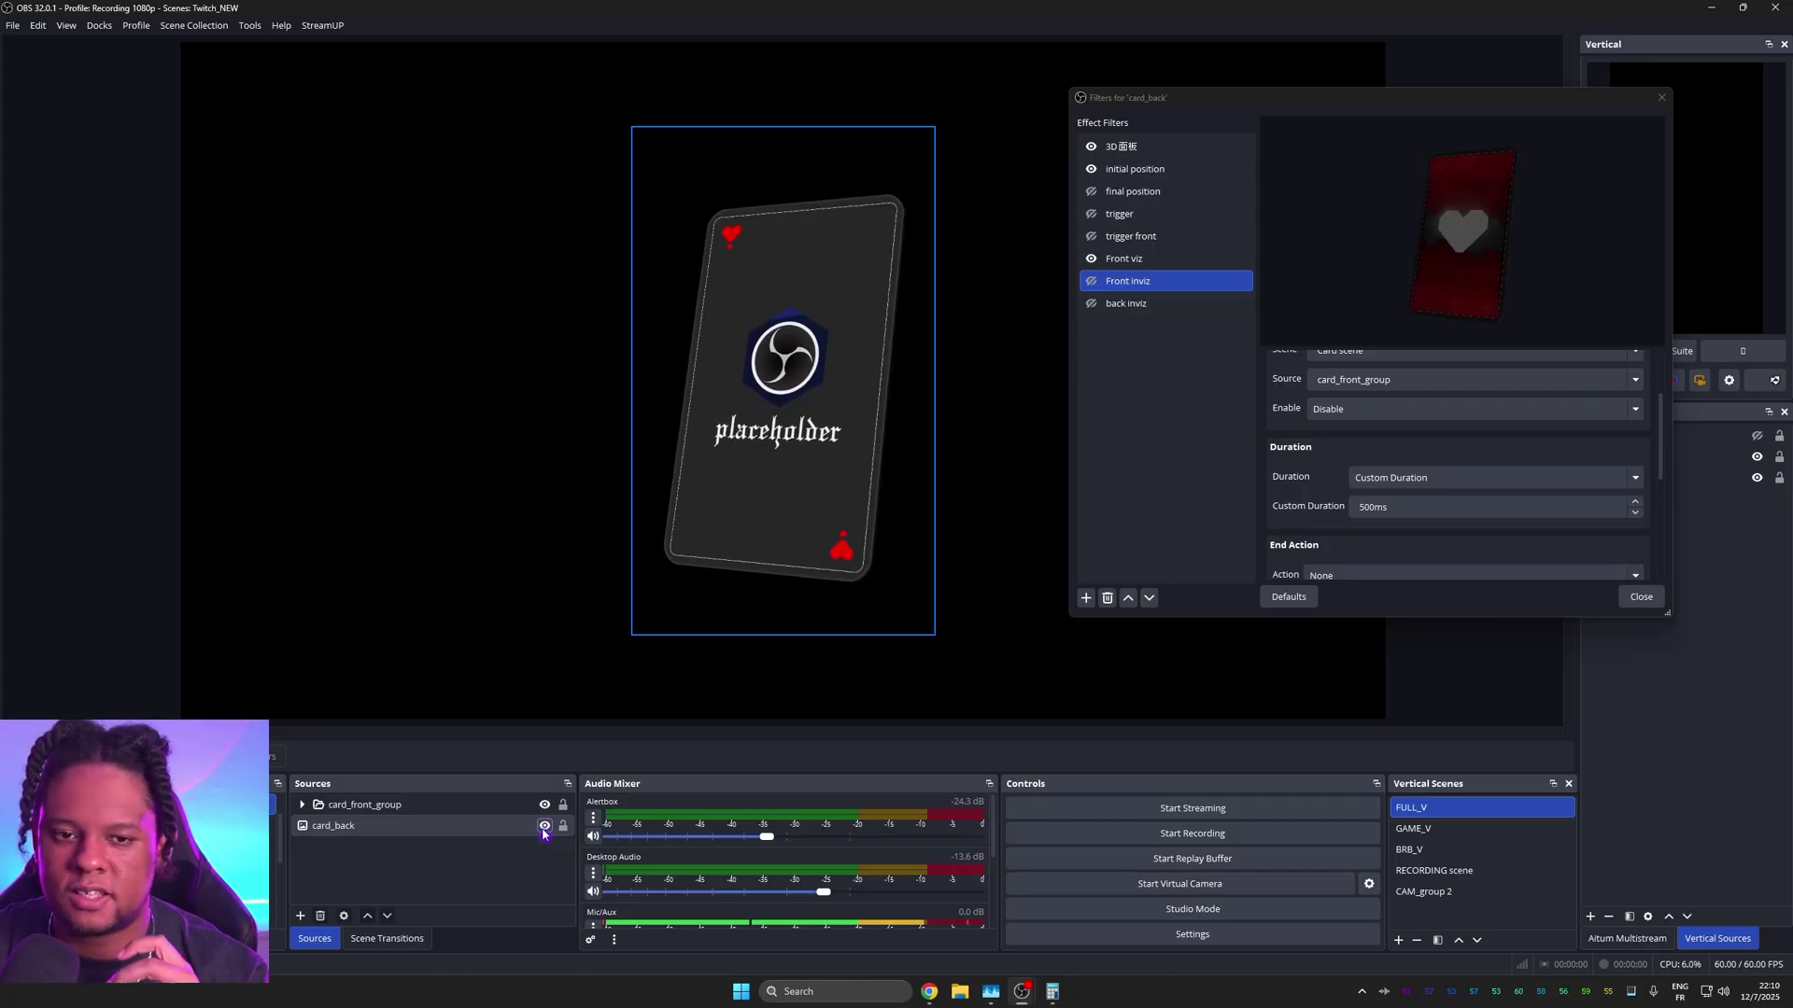
{"action": "left_click", "coordinate": [543, 826]}
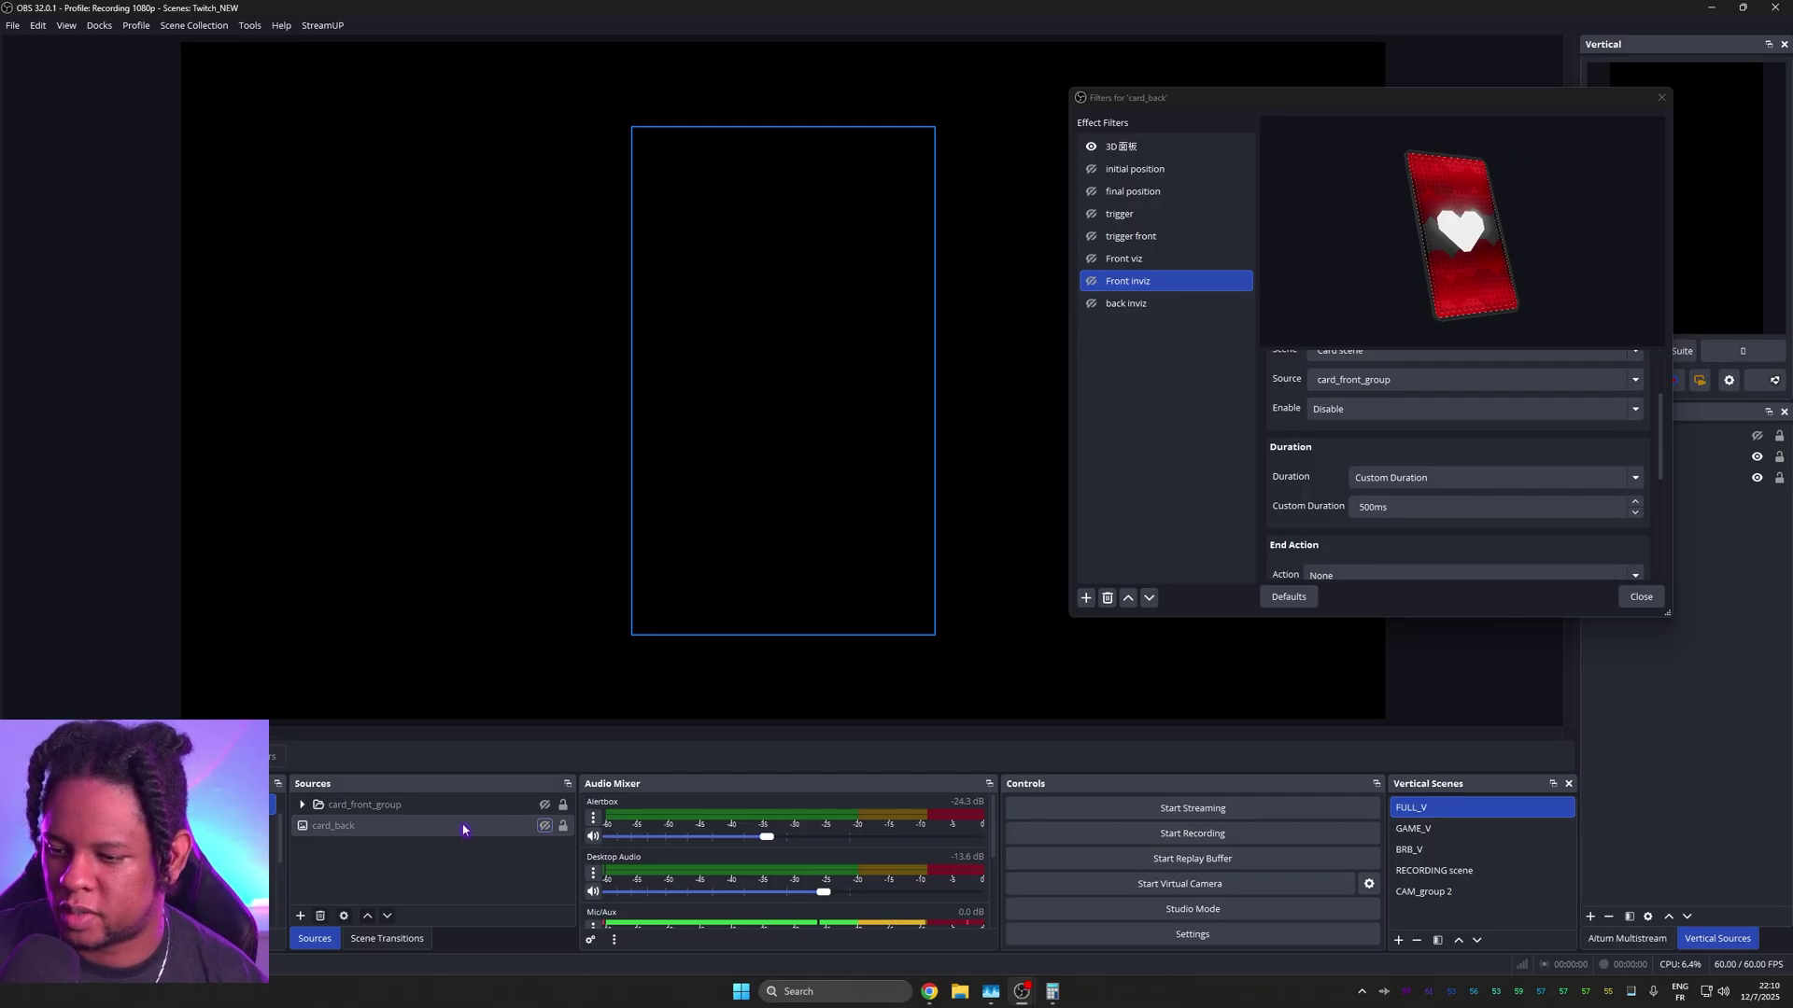
{"action": "right_click", "coordinate": [461, 829]}
{"action": "mouse_move", "coordinate": [471, 515]}
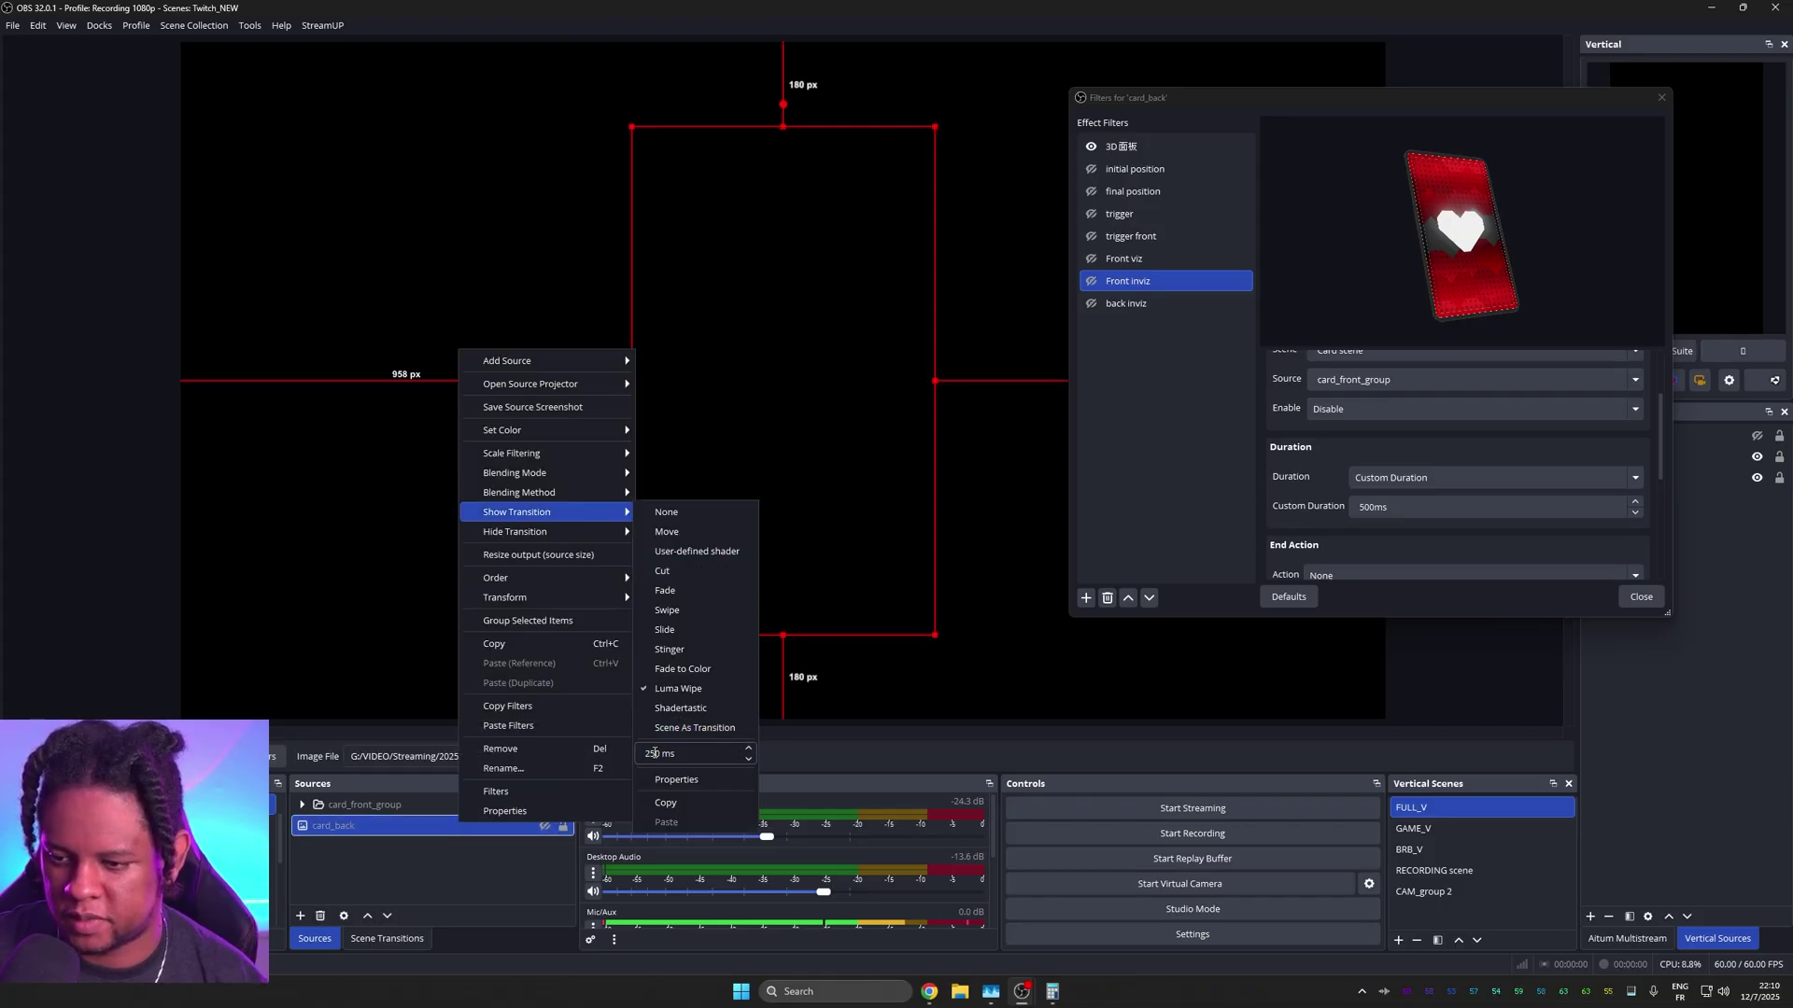
{"action": "left_click", "coordinate": [545, 828]}
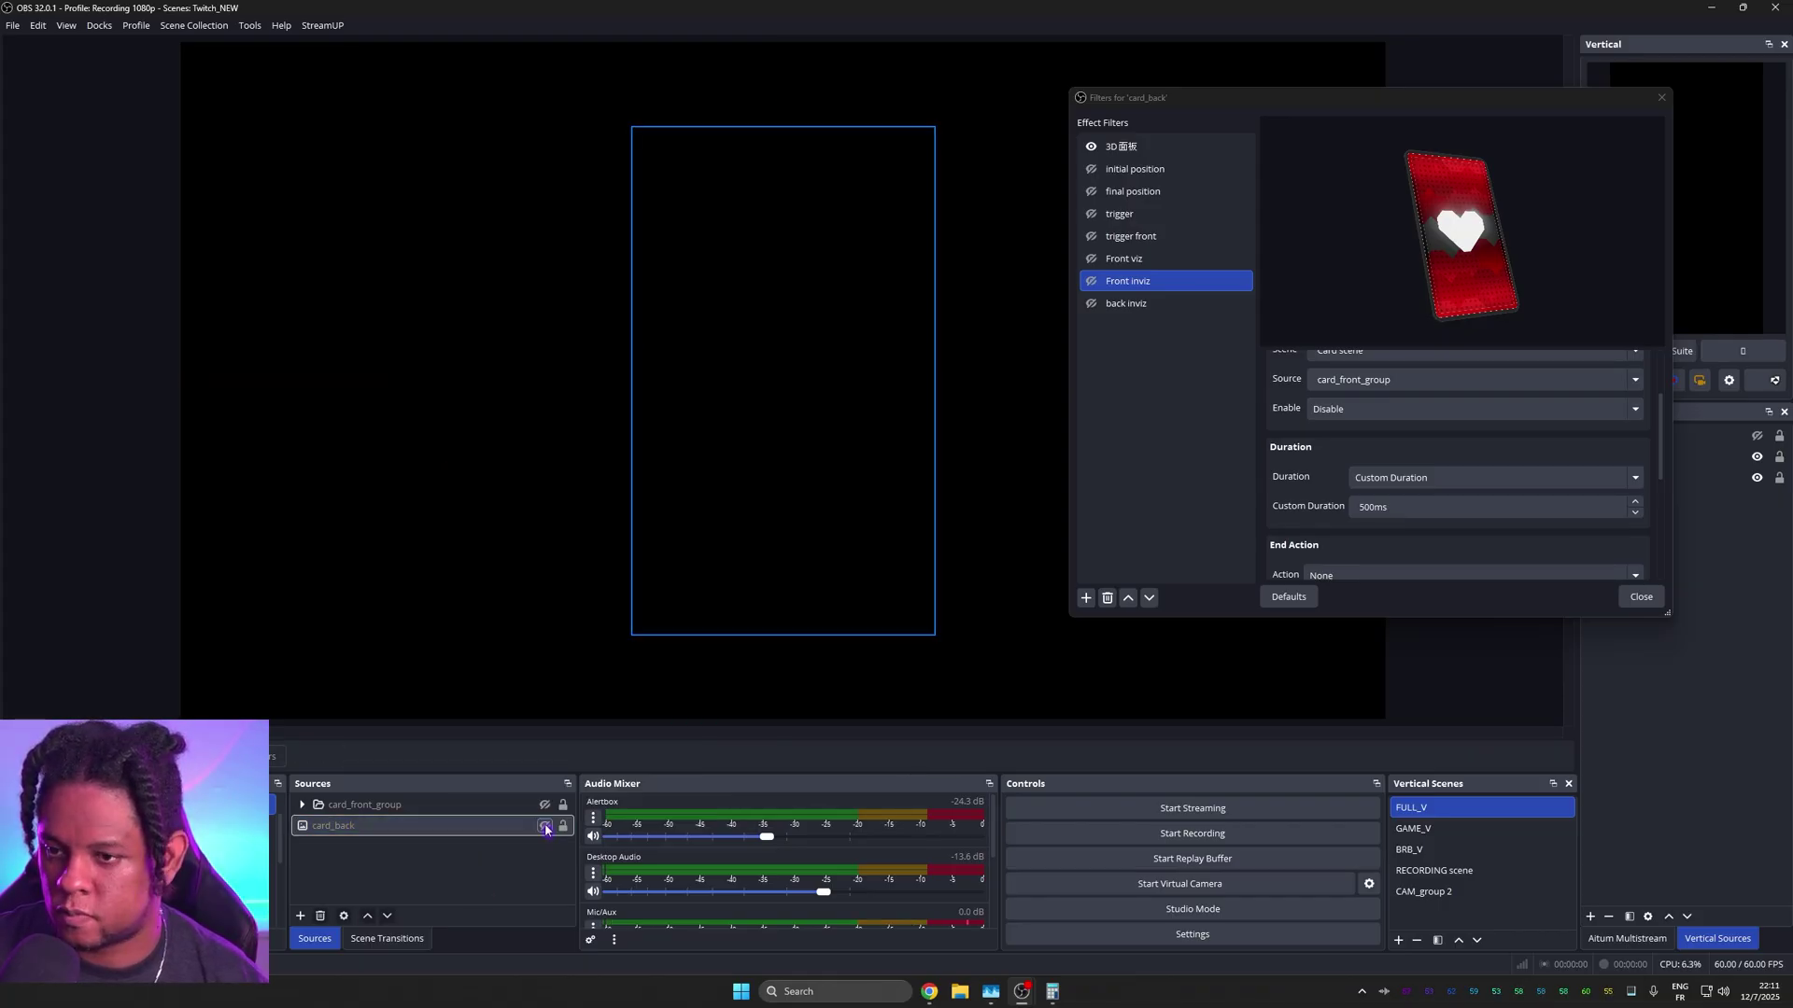
{"action": "left_click", "coordinate": [546, 828]}
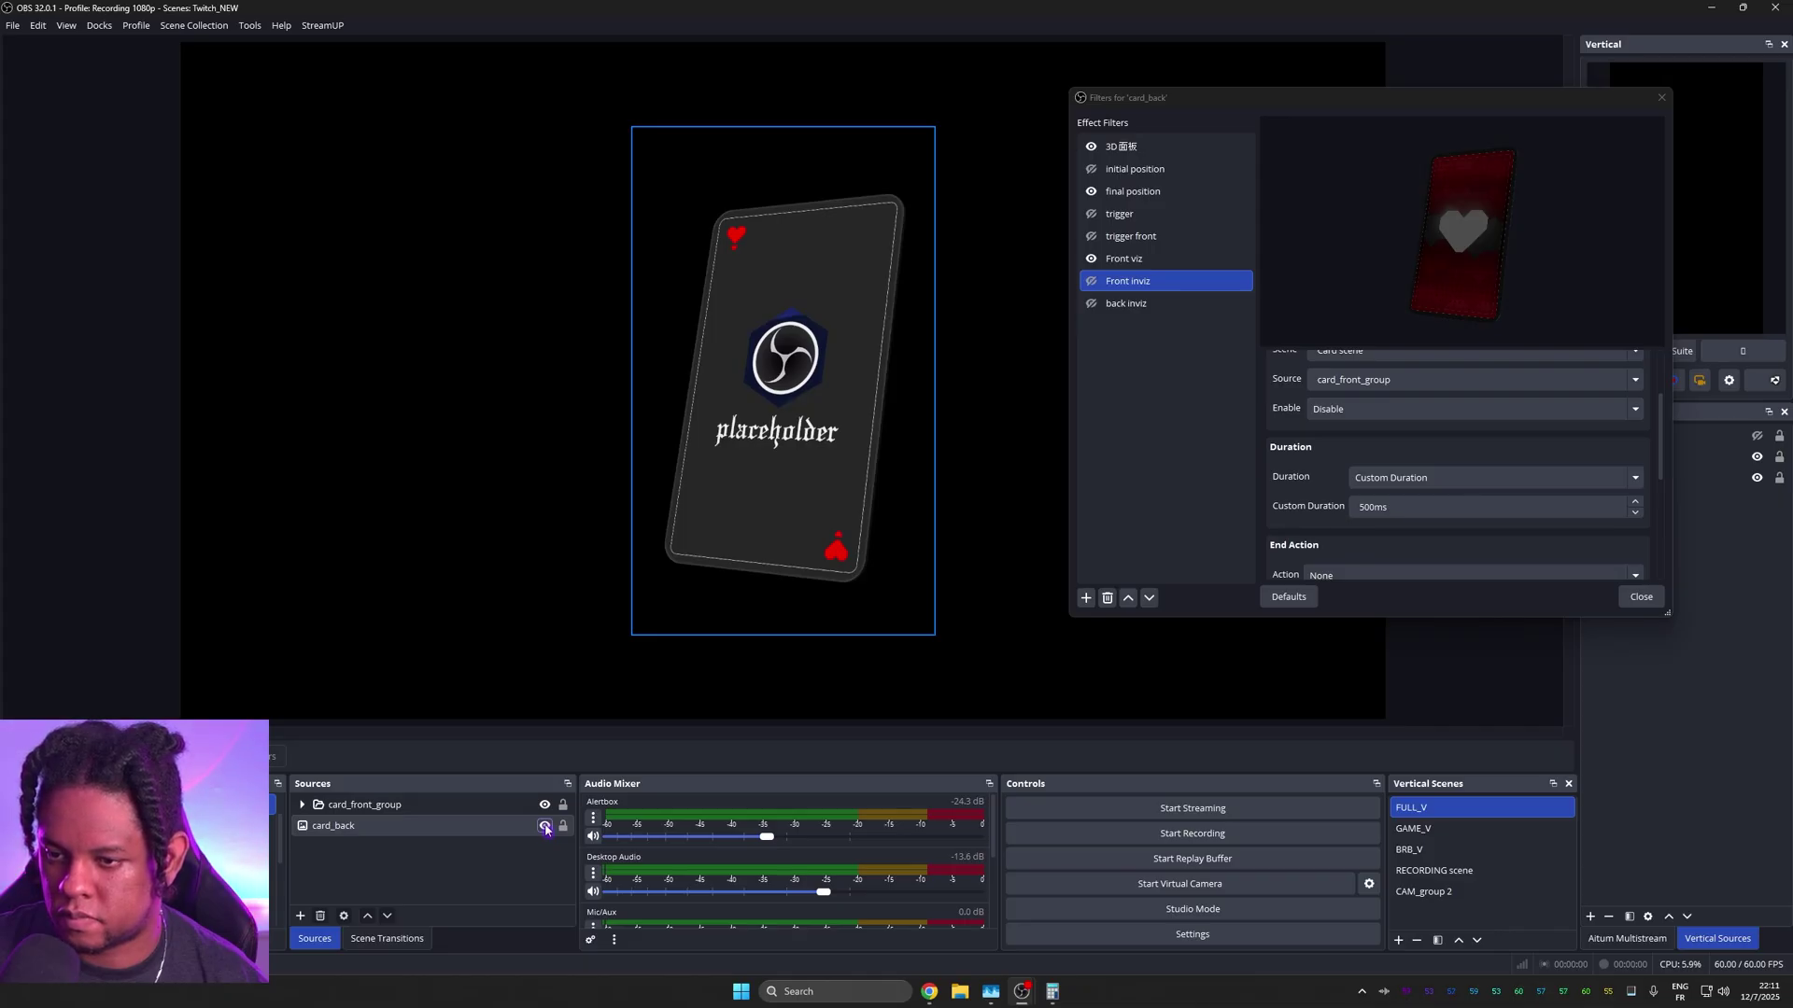
{"action": "left_click", "coordinate": [545, 828]}
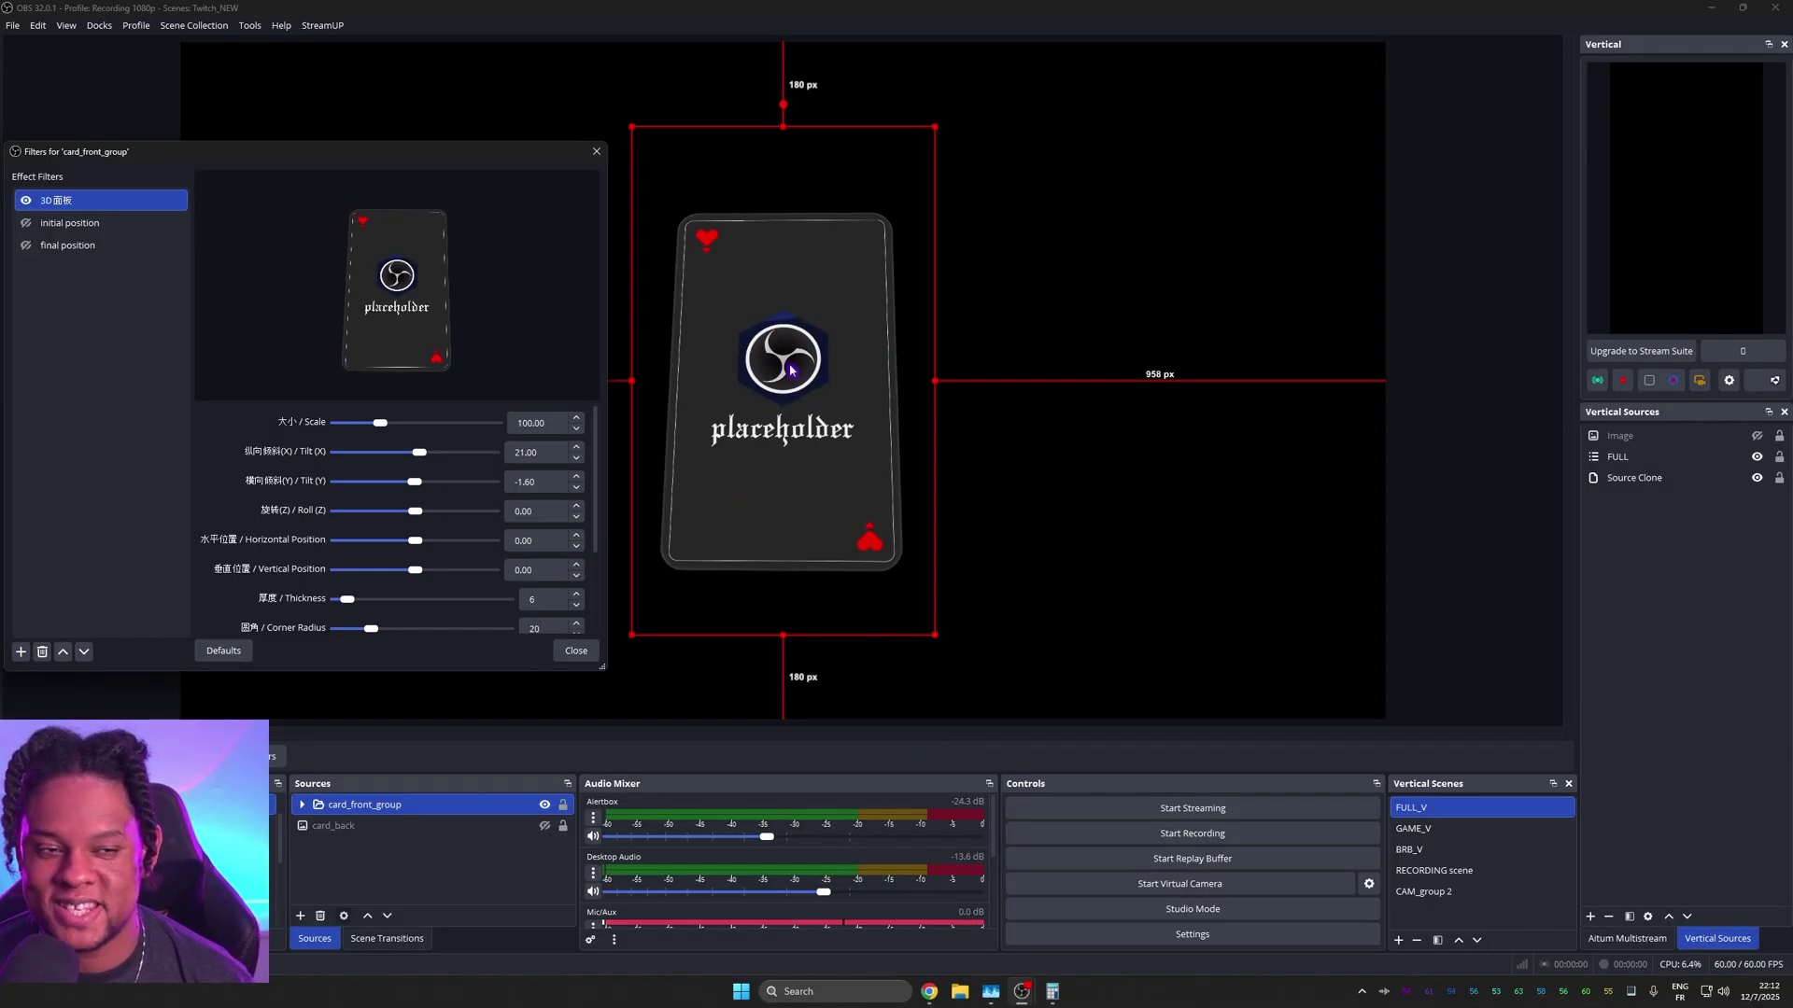
Step: Launch Streamer.bot, place it as a narrow window beside OBS, and open Actions & Queues > Actions
{"action": "left_click", "coordinate": [743, 992]}
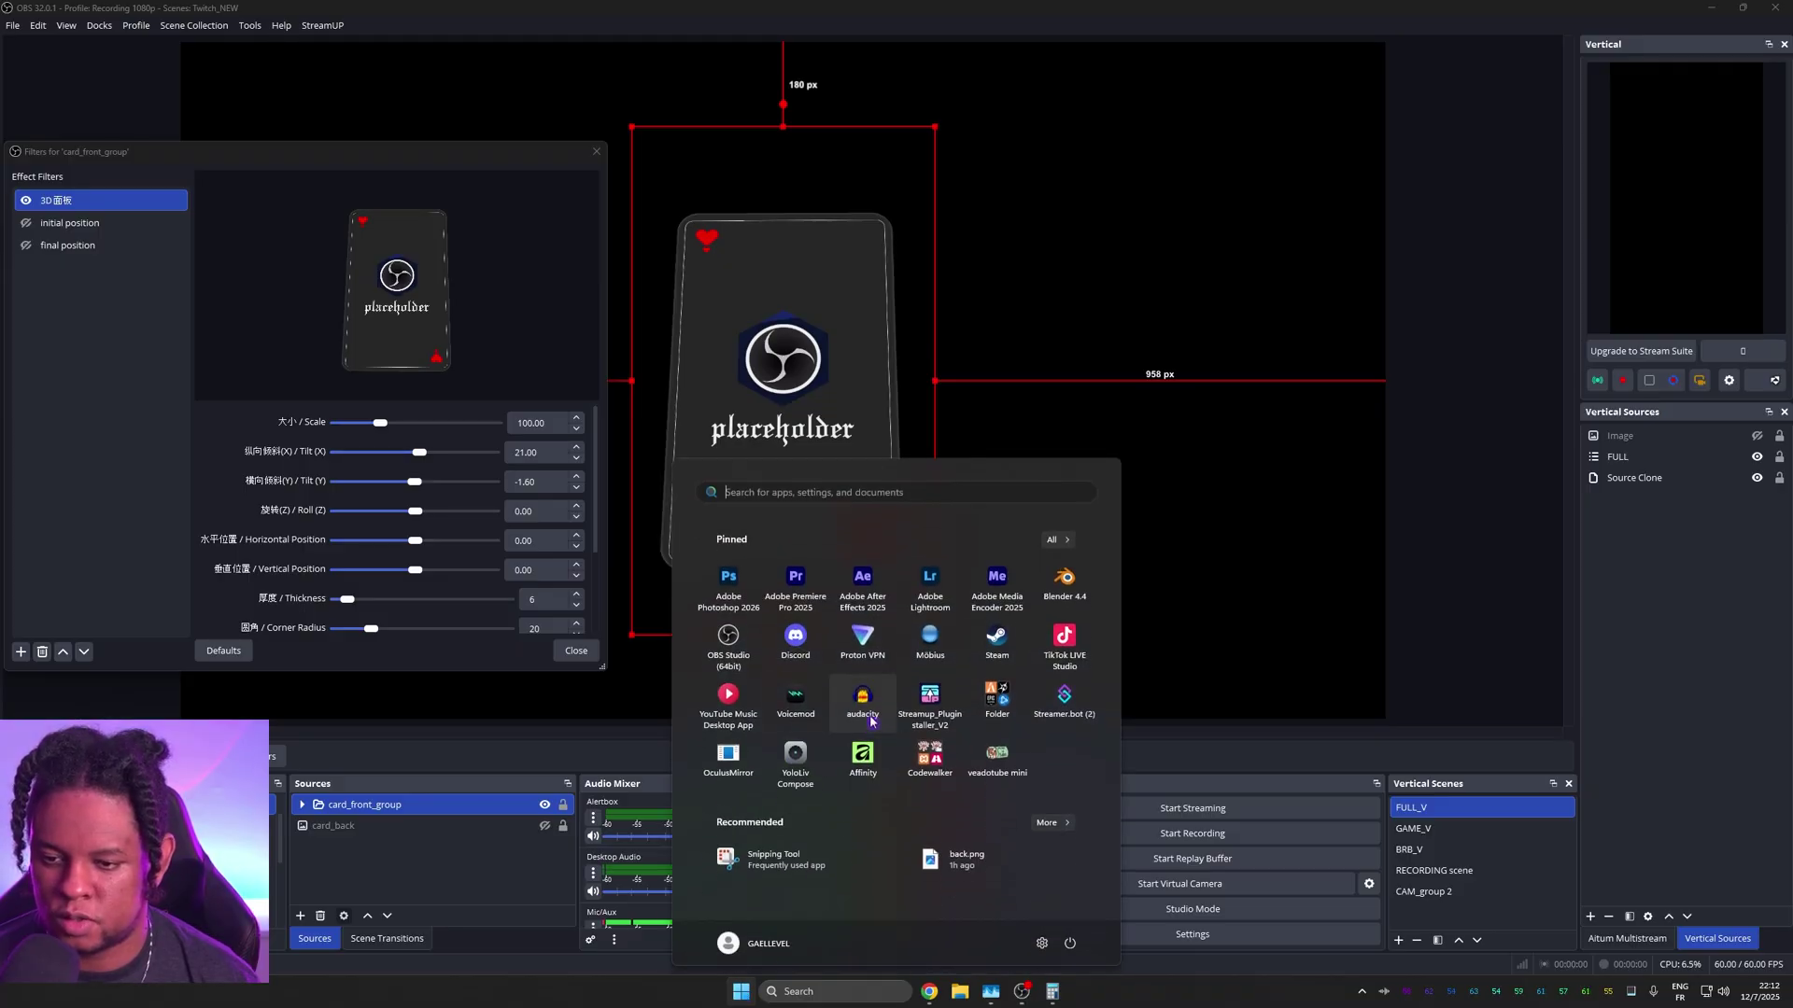
{"action": "left_click", "coordinate": [1071, 698]}
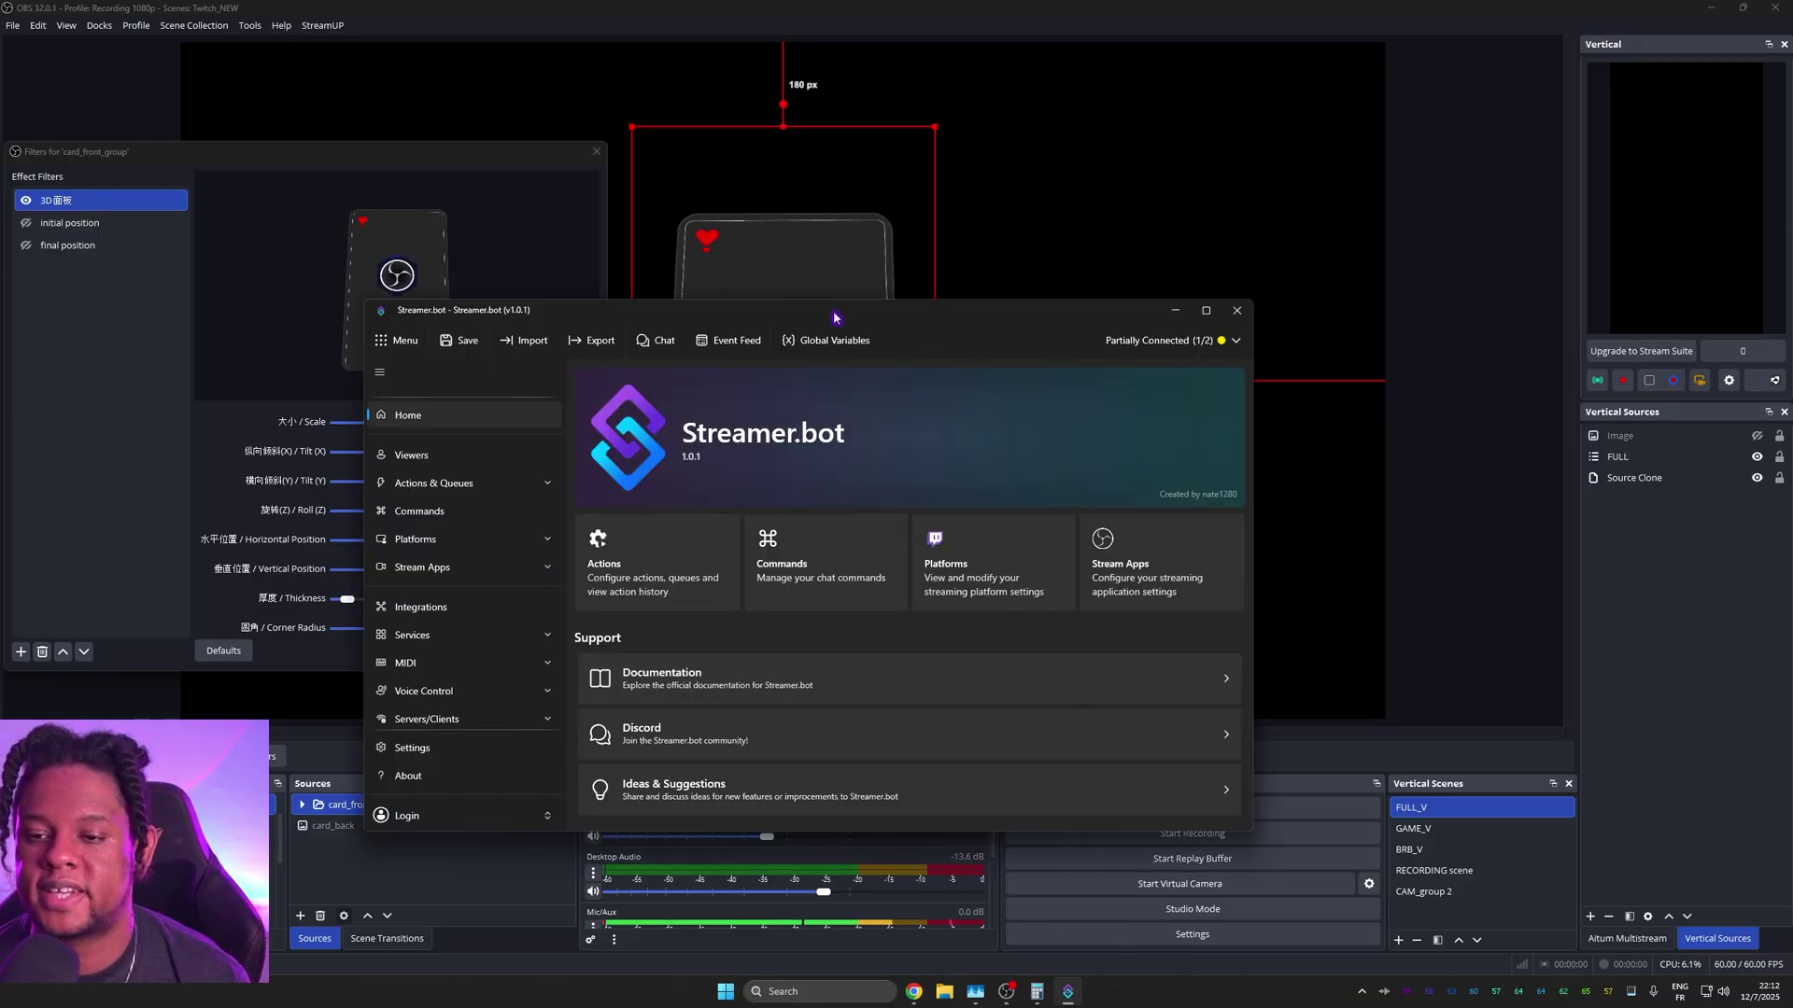
{"action": "left_click_drag", "start_coordinate": [787, 316], "coordinate": [1277, 141]}
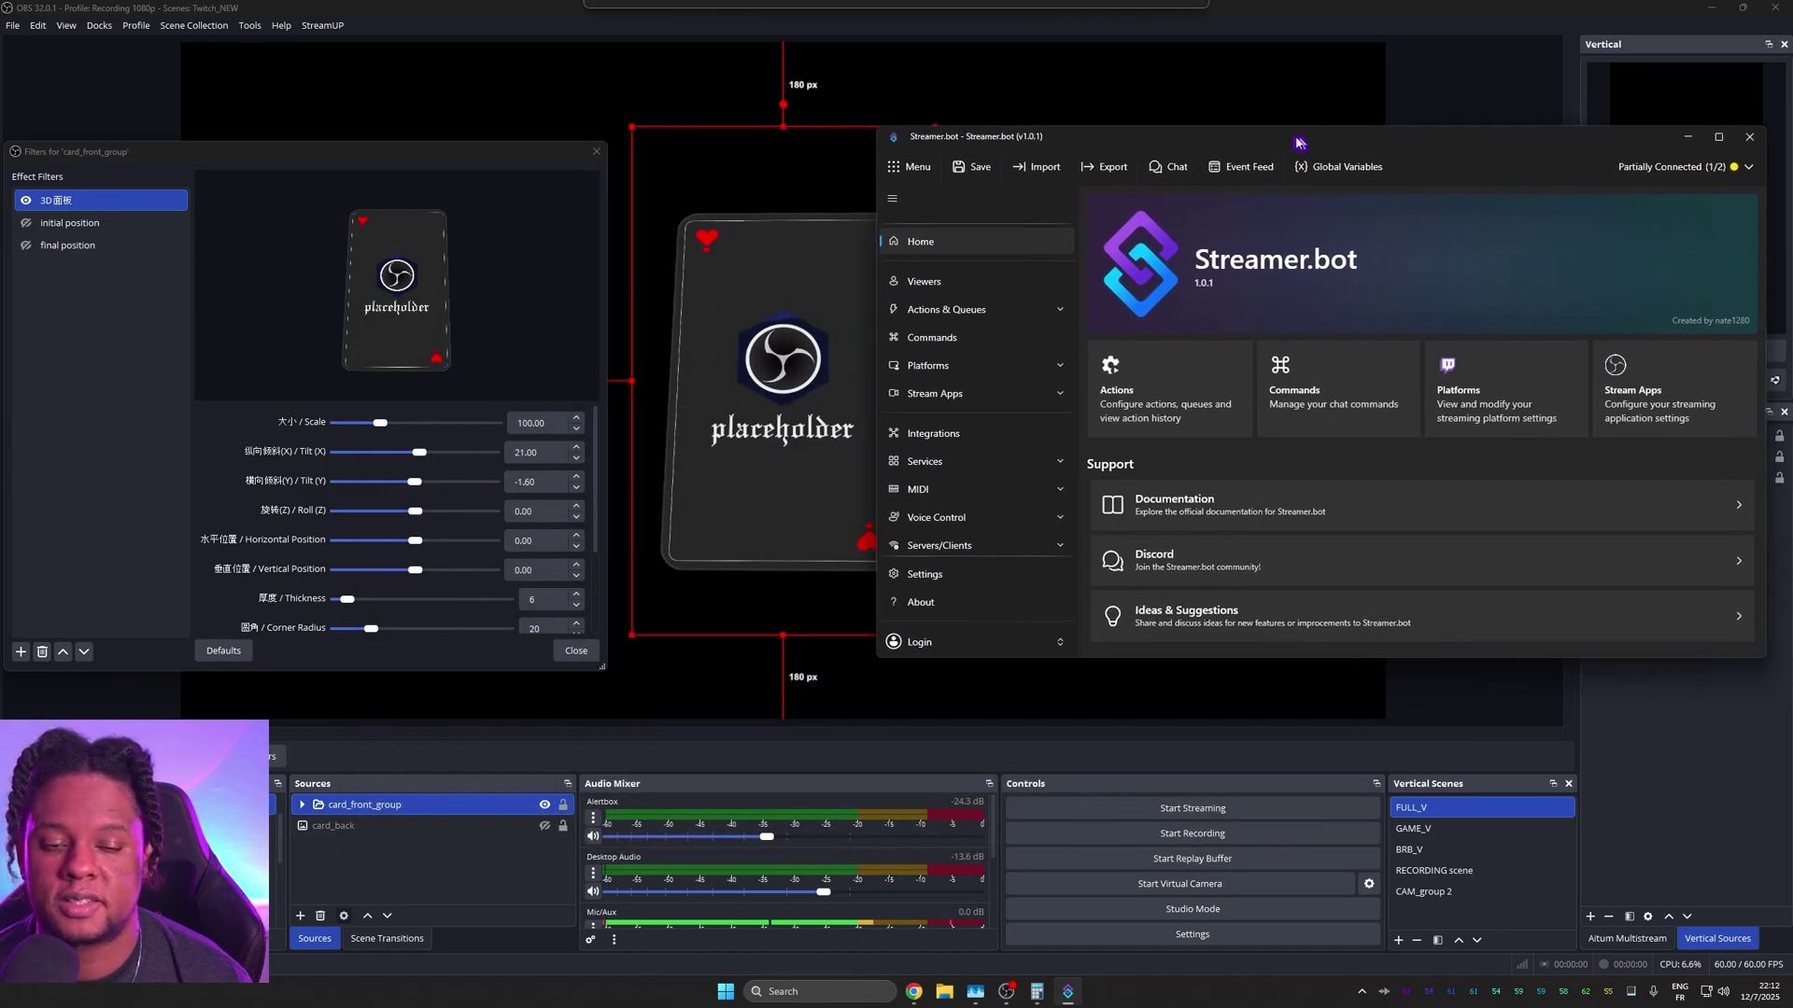
{"action": "left_click_drag", "start_coordinate": [1737, 254], "coordinate": [1528, 254]}
{"action": "left_click", "coordinate": [1125, 253]}
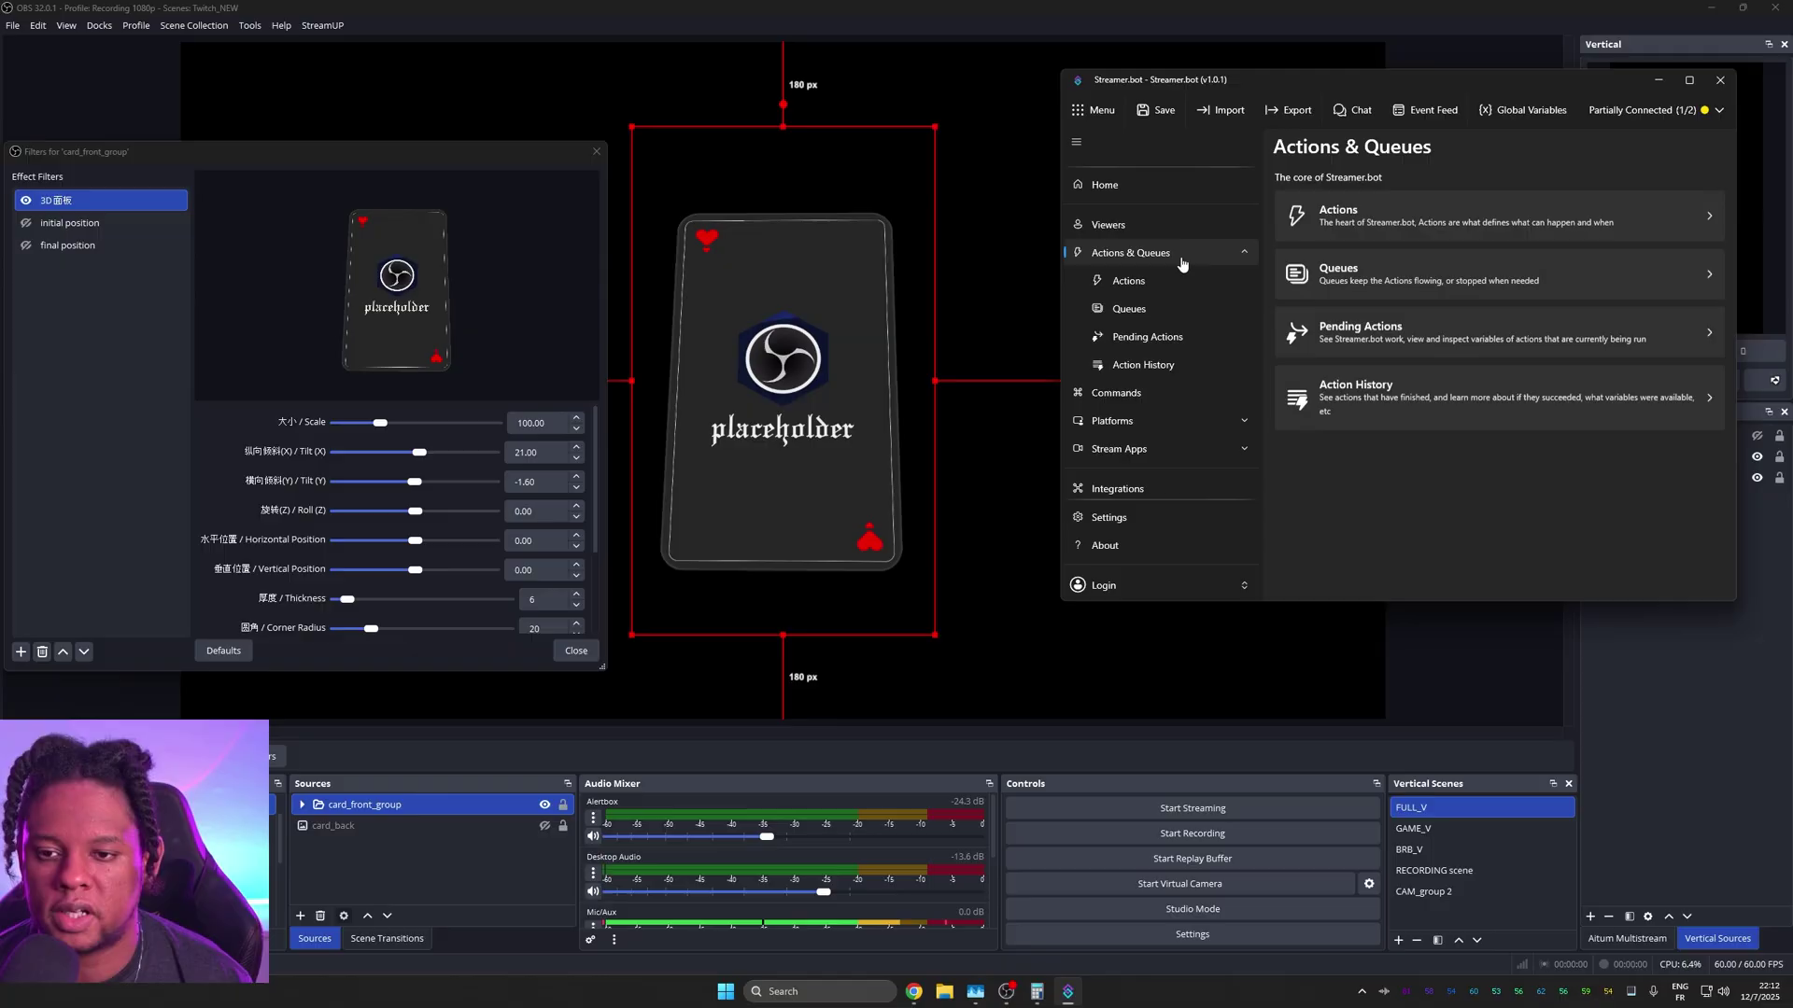
{"action": "left_click", "coordinate": [1133, 283]}
Step: Create the Card anim action with a Twitch Get User Info for Target sub-action
{"action": "right_click", "coordinate": [1357, 269]}
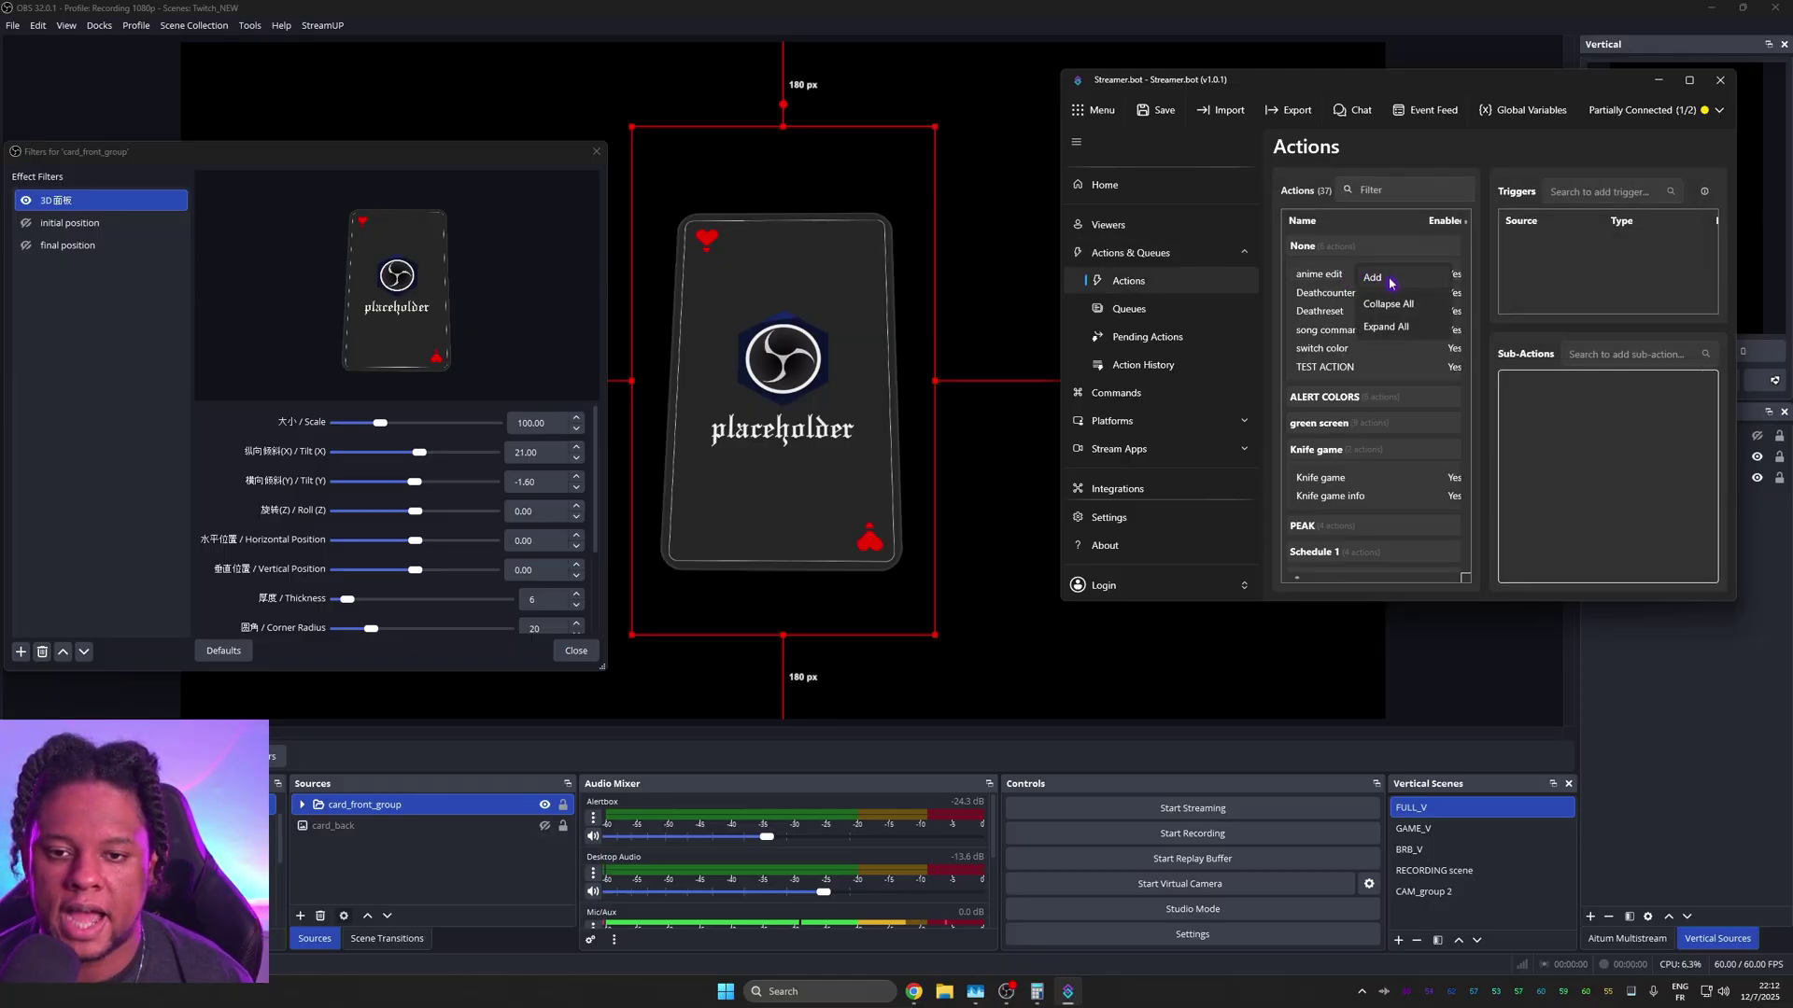
{"action": "left_click", "coordinate": [1390, 278]}
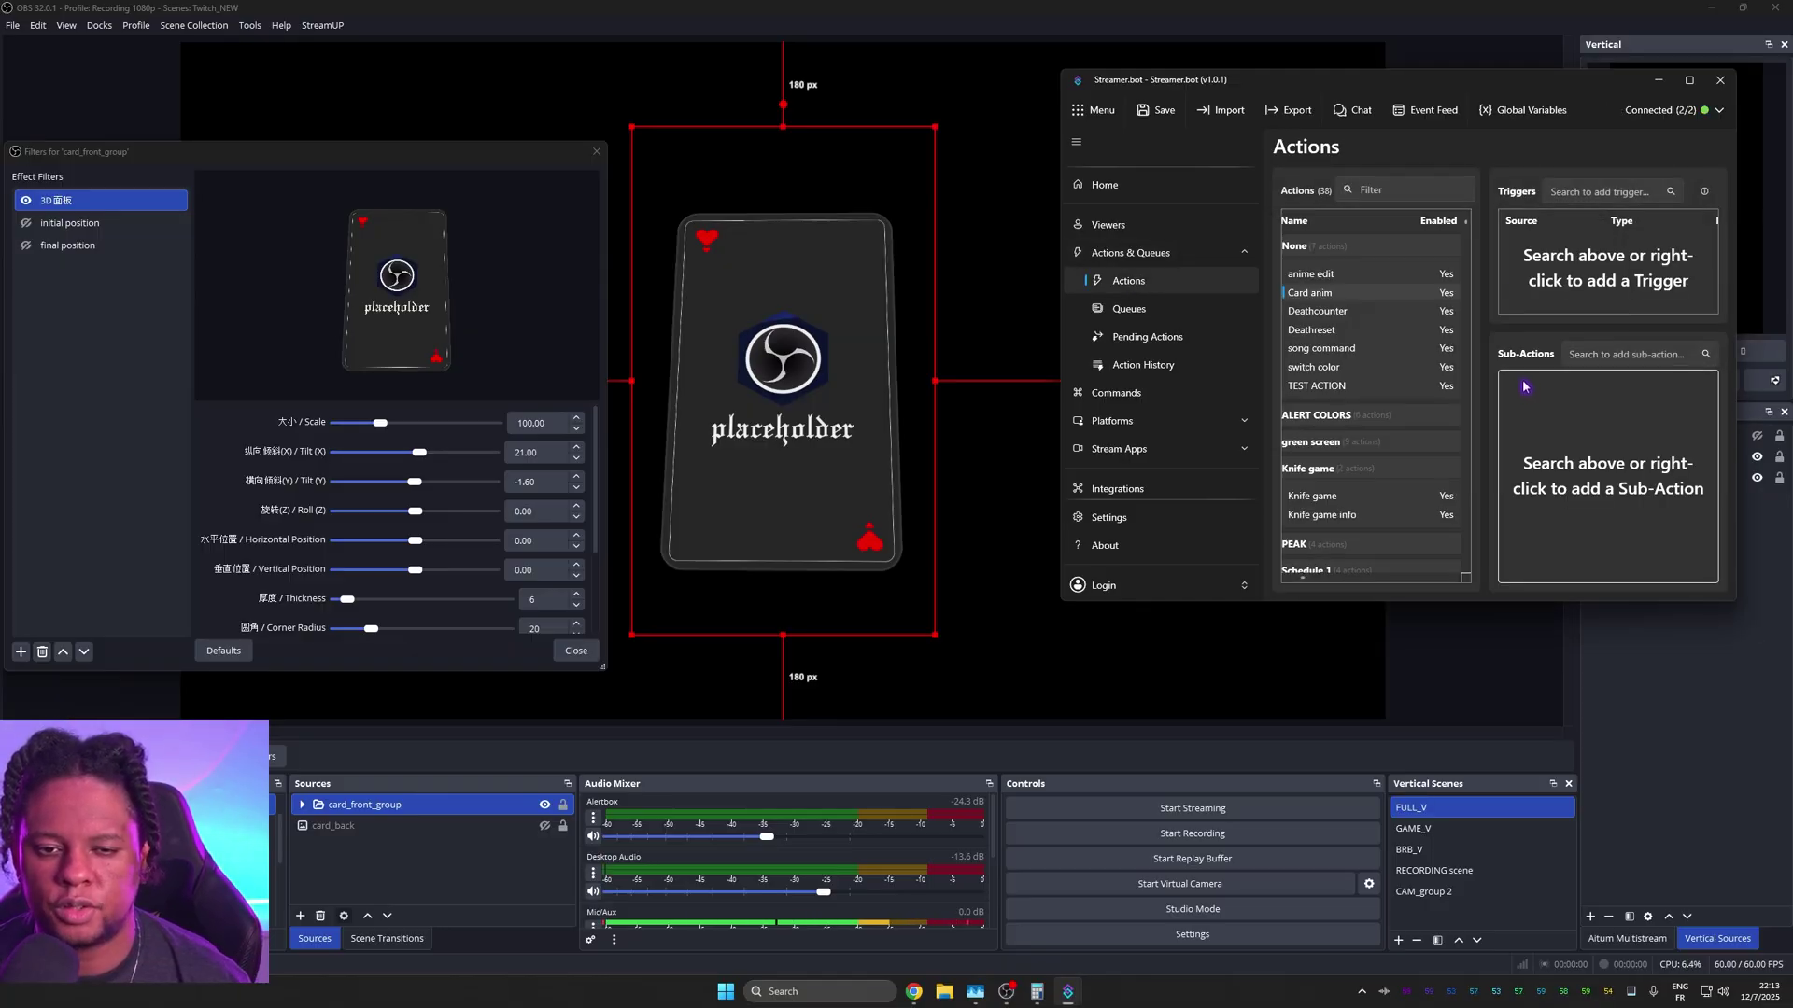
{"action": "right_click", "coordinate": [1525, 386]}
{"action": "mouse_move", "coordinate": [1545, 504]}
{"action": "mouse_move", "coordinate": [1680, 808]}
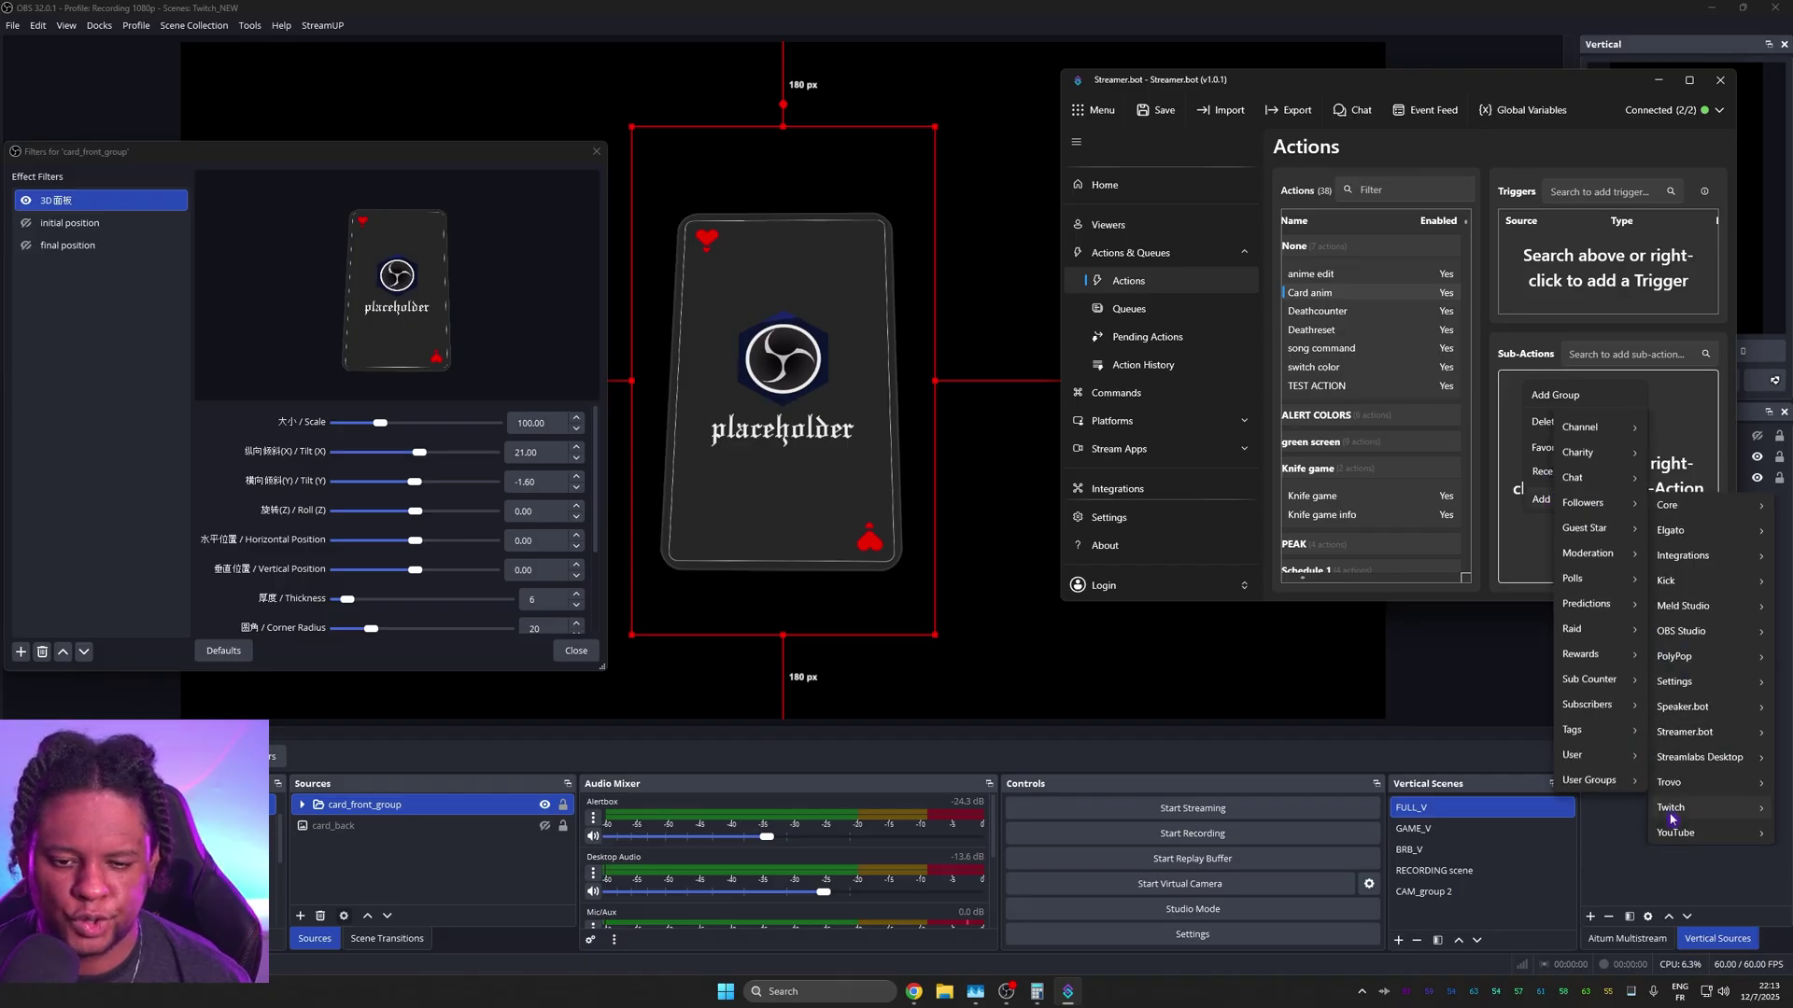
{"action": "mouse_move", "coordinate": [1600, 783]}
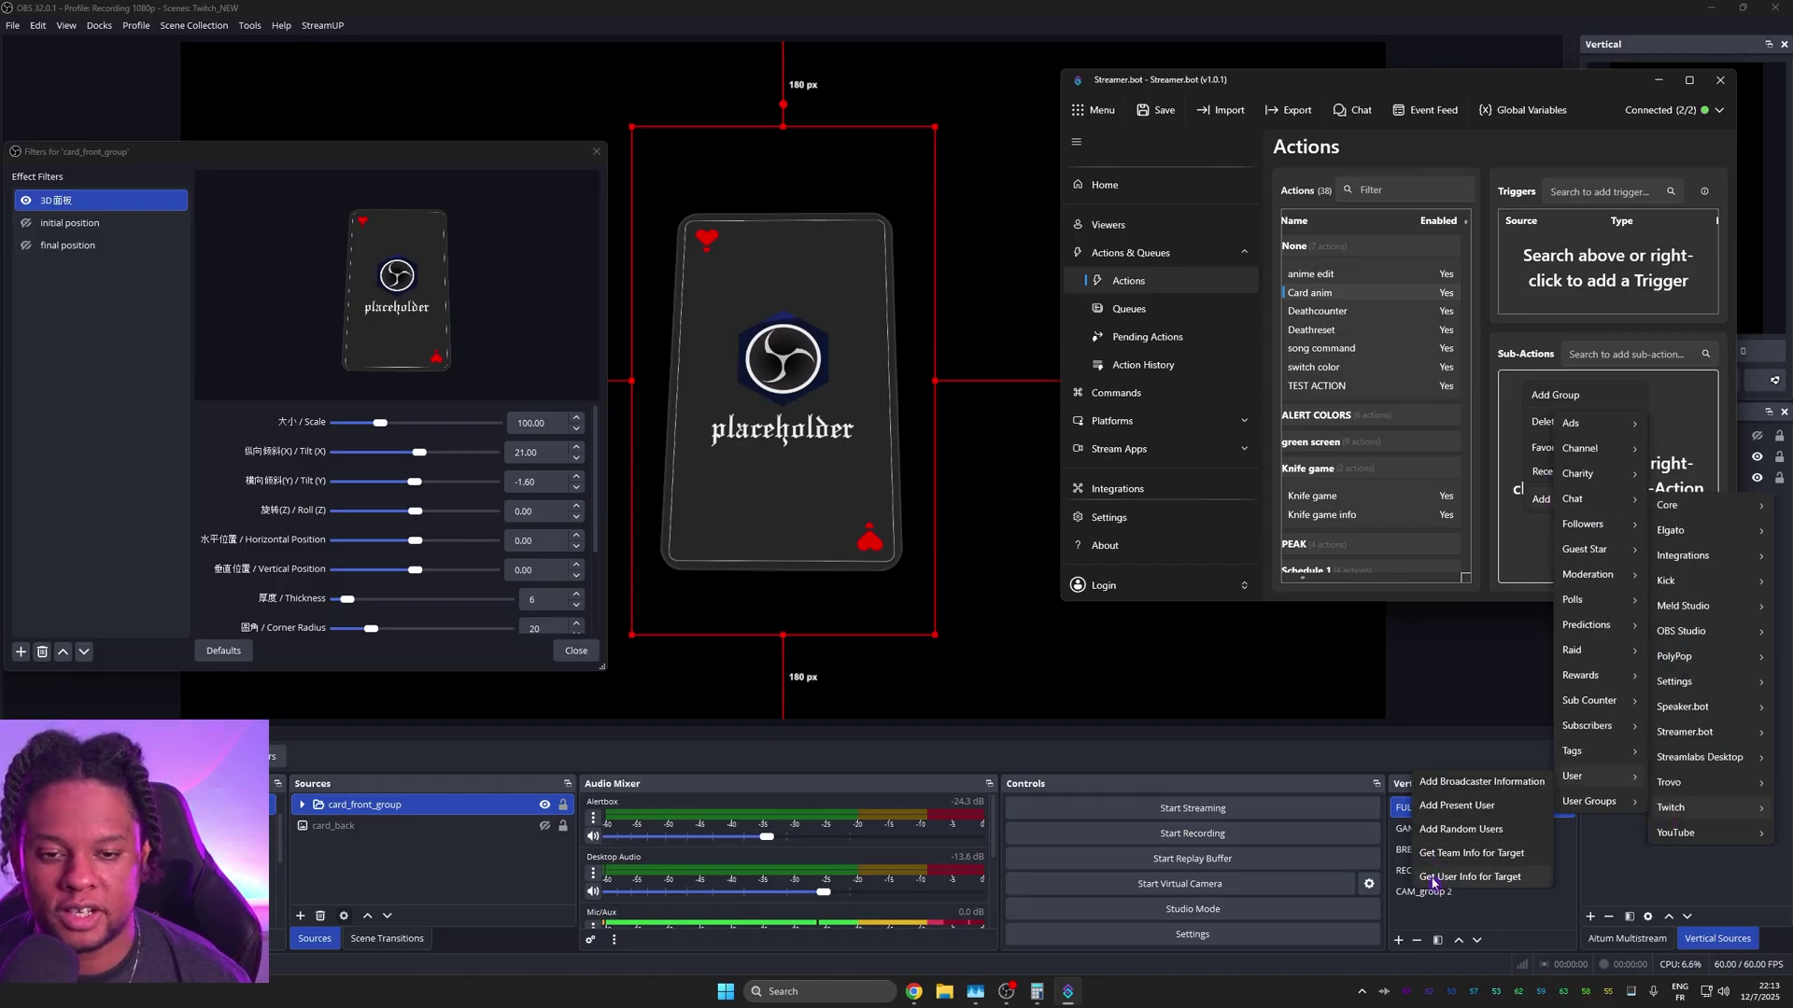
{"action": "left_click", "coordinate": [1470, 877]}
{"action": "type", "text": "%use%"}
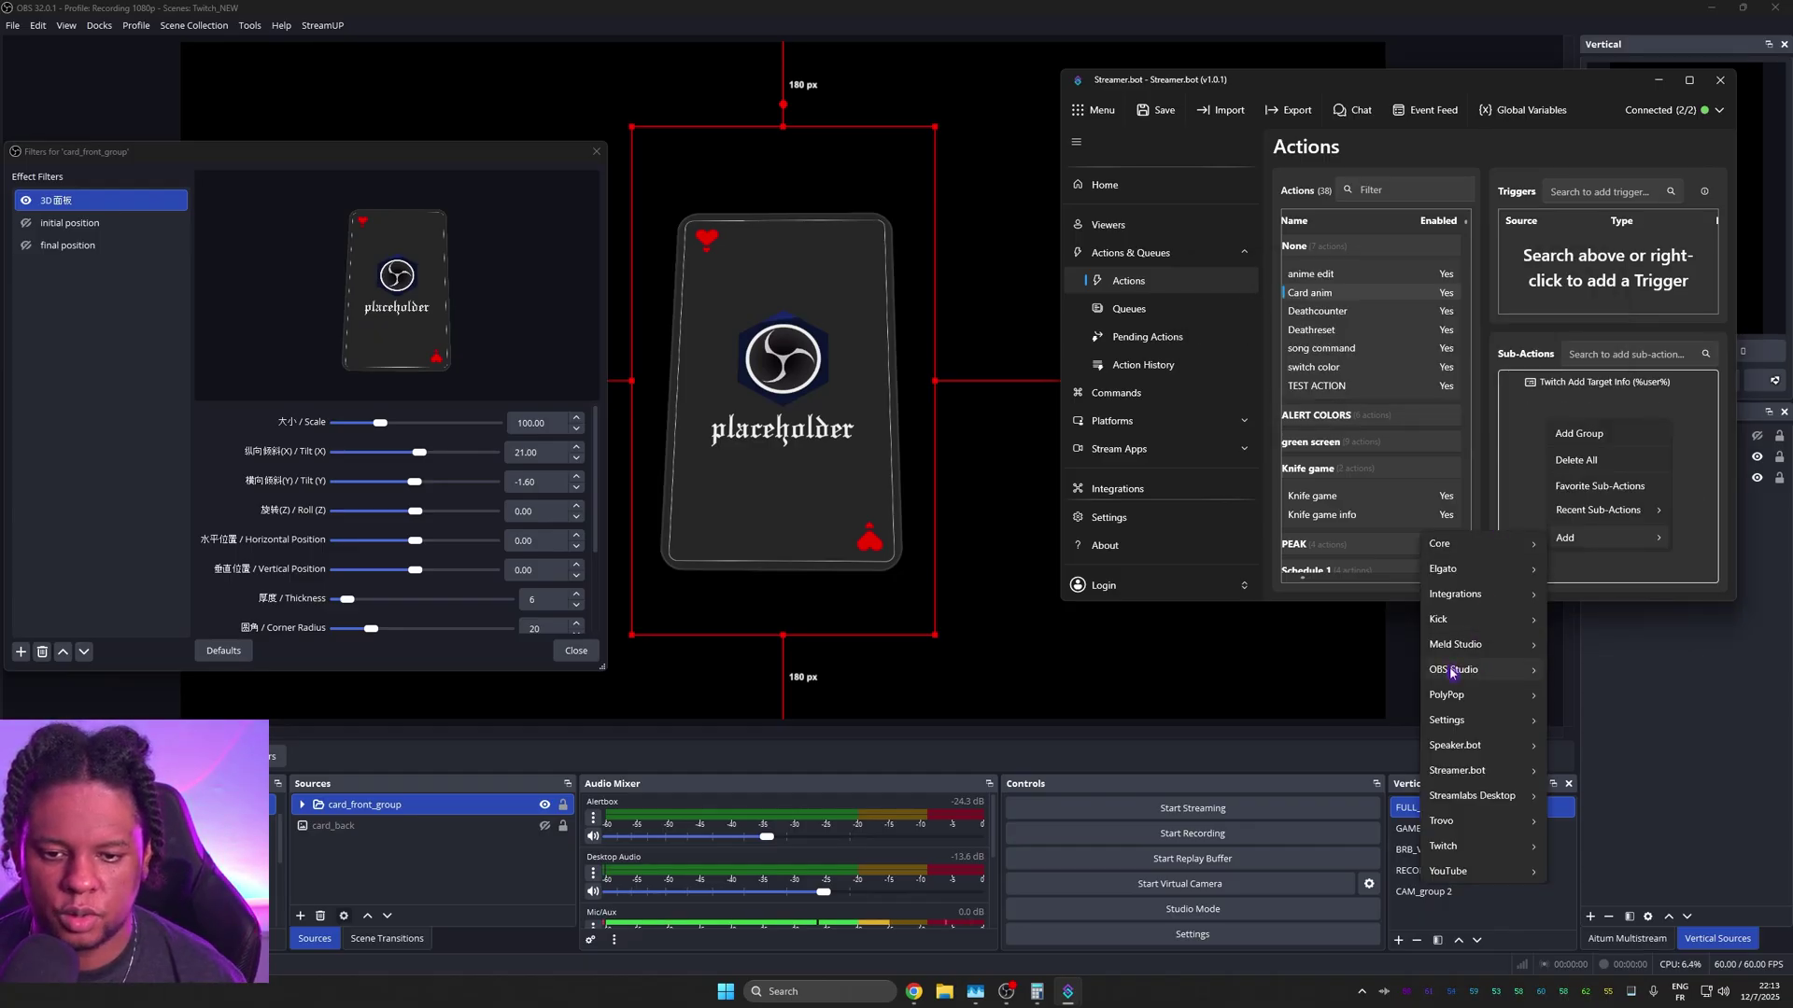
Step: Add a Set Browser Source URL sub-action in Card scene using %targetUserProfileImageUrl%
{"action": "mouse_move", "coordinate": [1453, 670]}
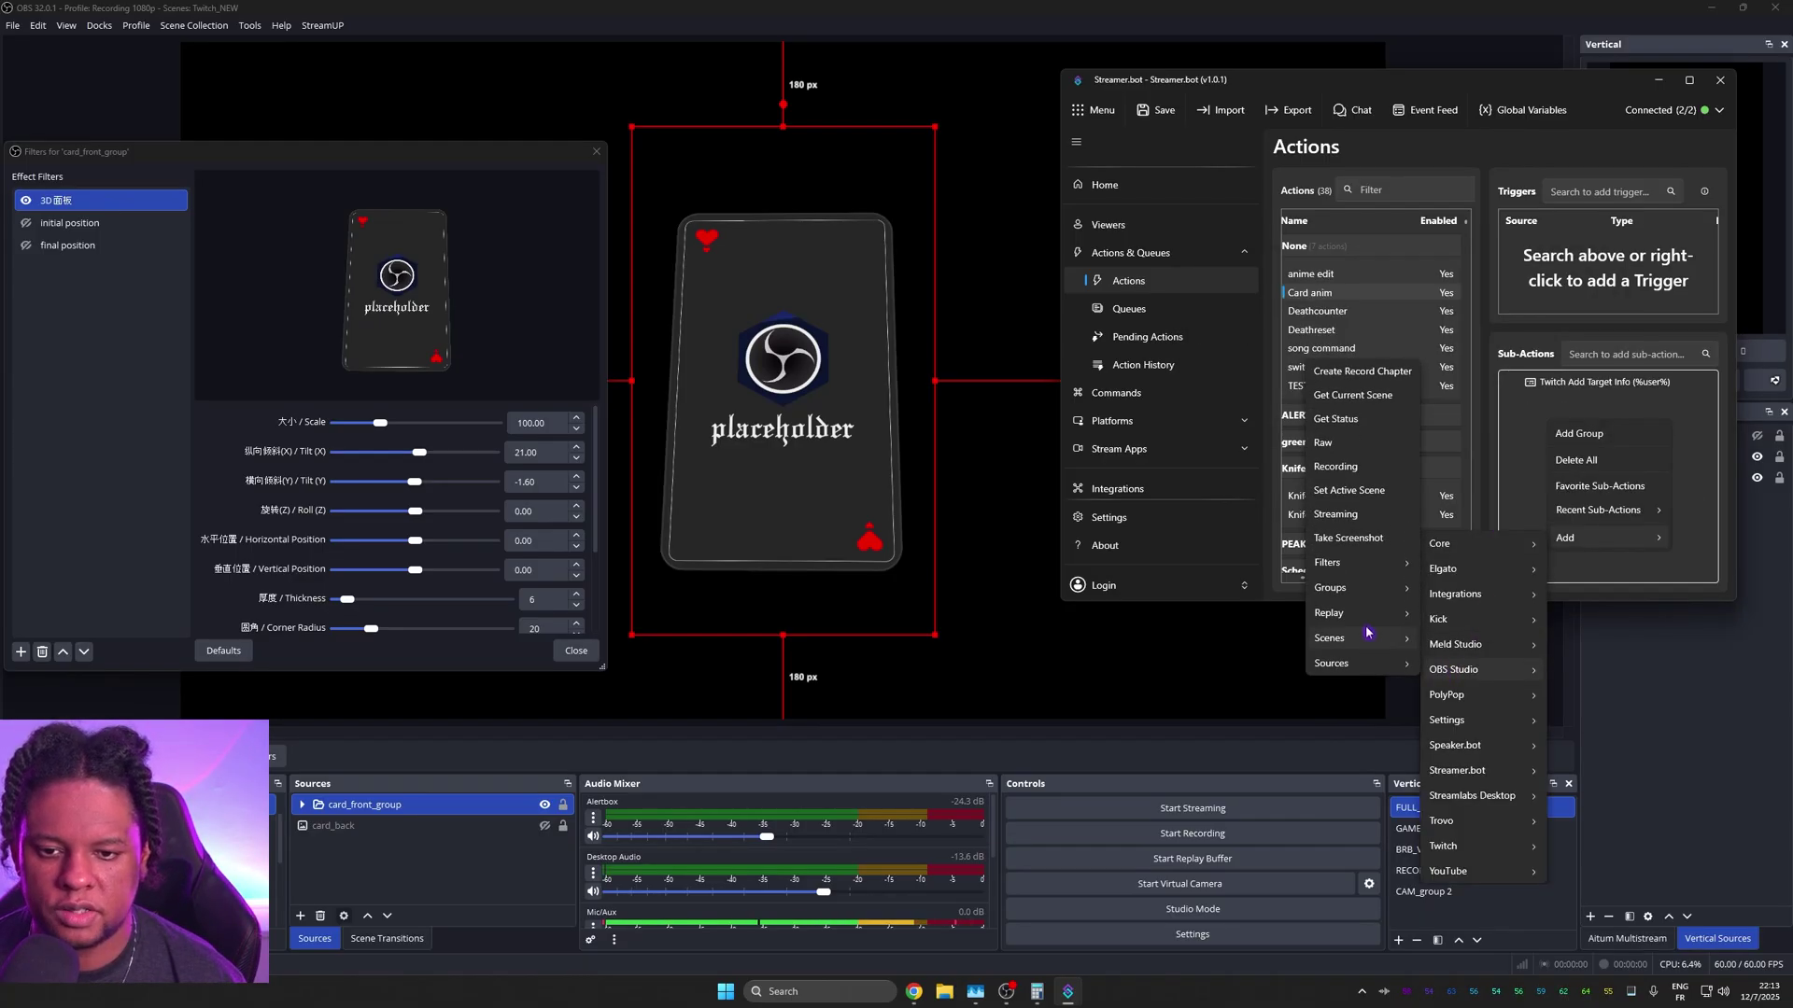
{"action": "mouse_move", "coordinate": [1326, 667]}
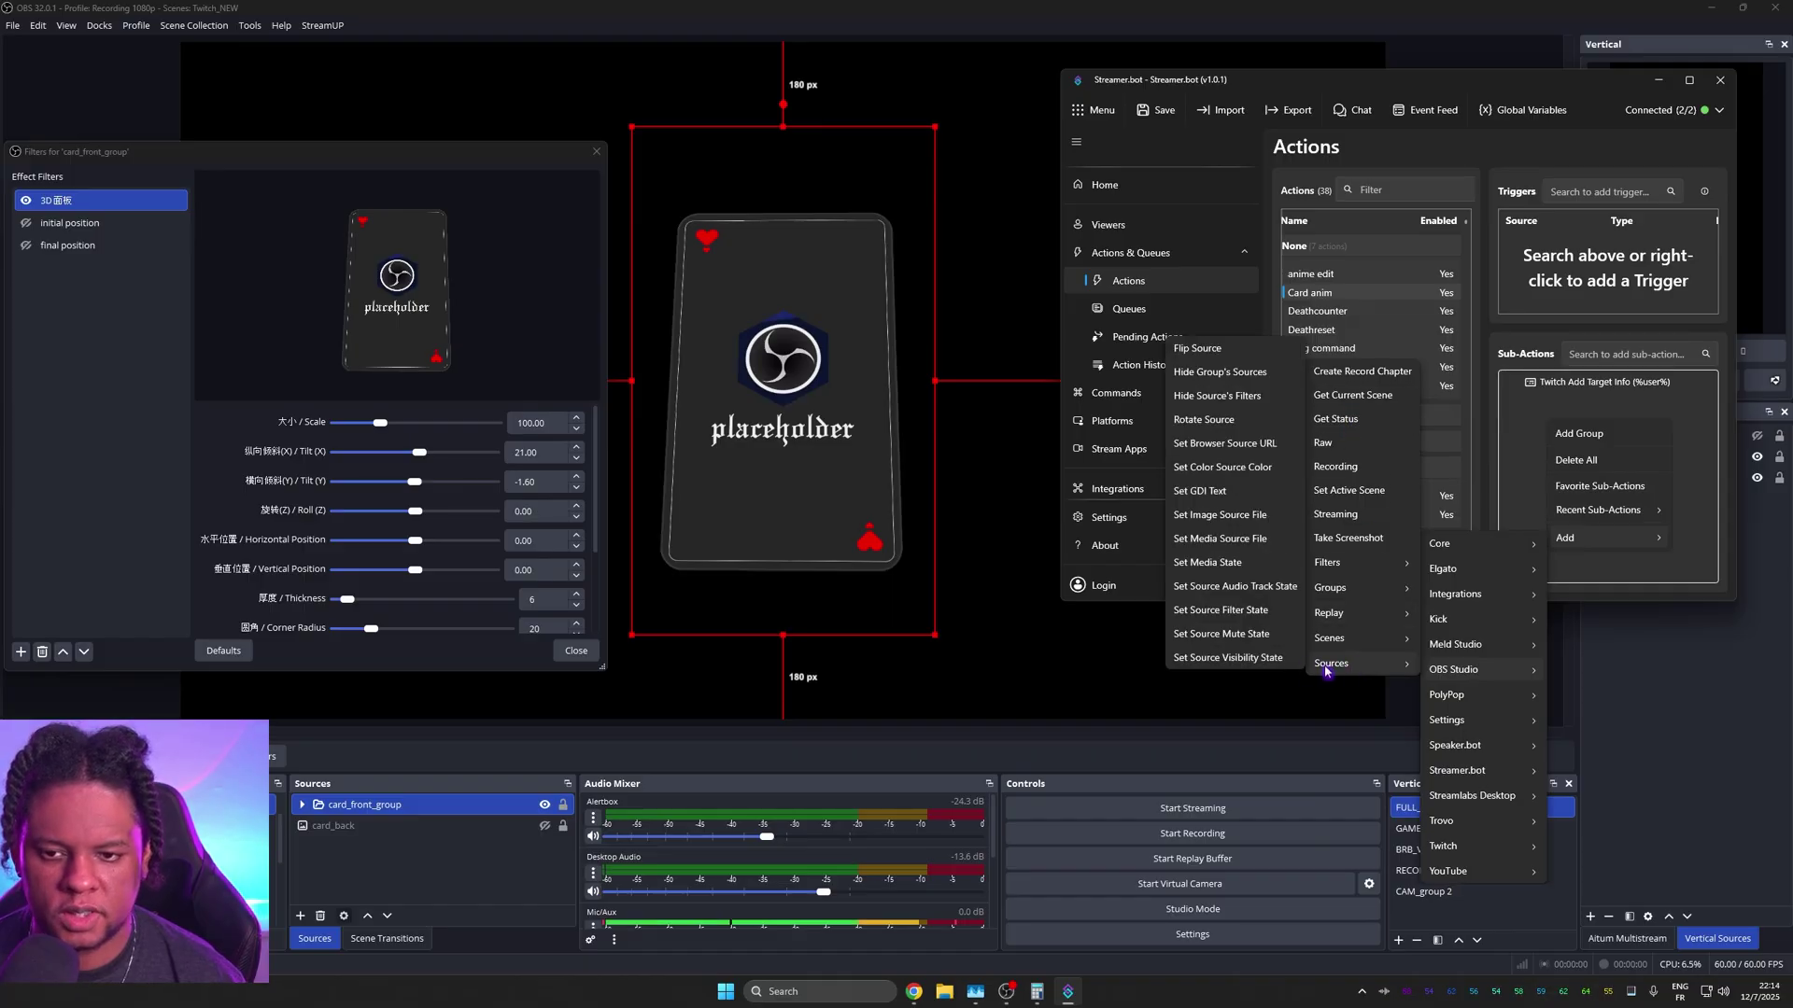
{"action": "left_click", "coordinate": [1231, 443]}
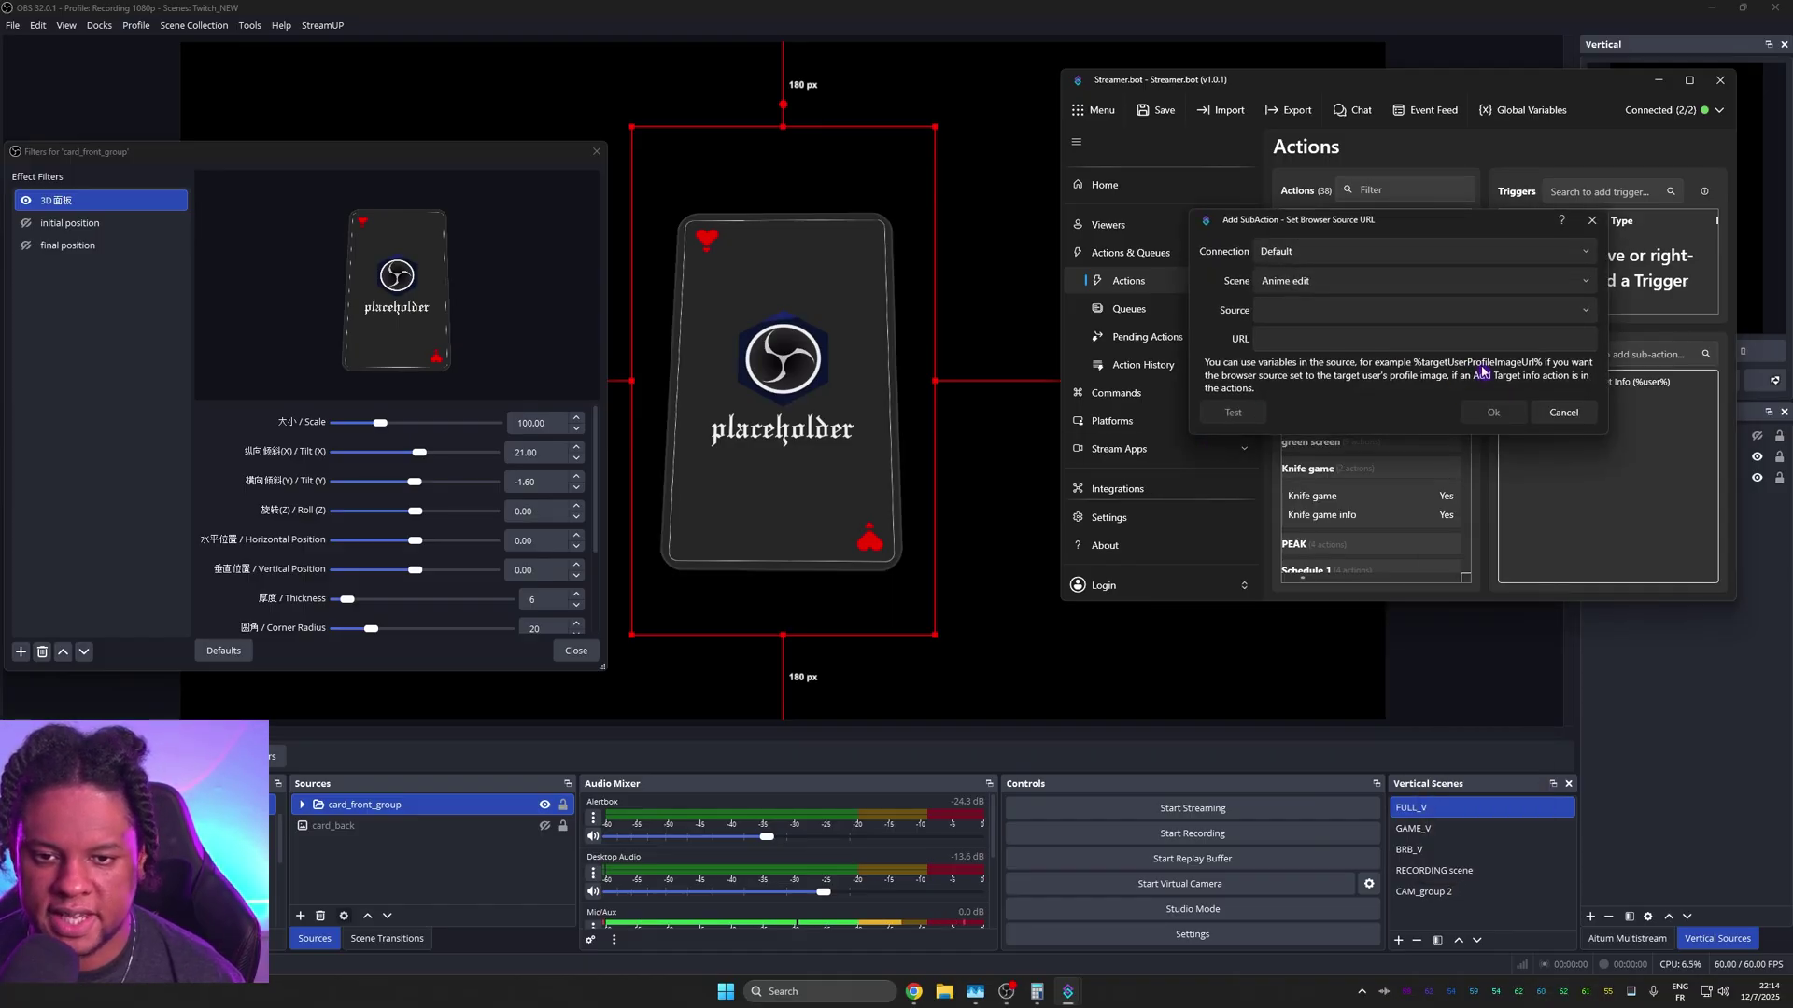
{"action": "left_click", "coordinate": [1586, 280]}
{"action": "left_click", "coordinate": [1307, 448]}
{"action": "left_click", "coordinate": [1409, 342]}
{"action": "type", "text": "%targetUserPro"}
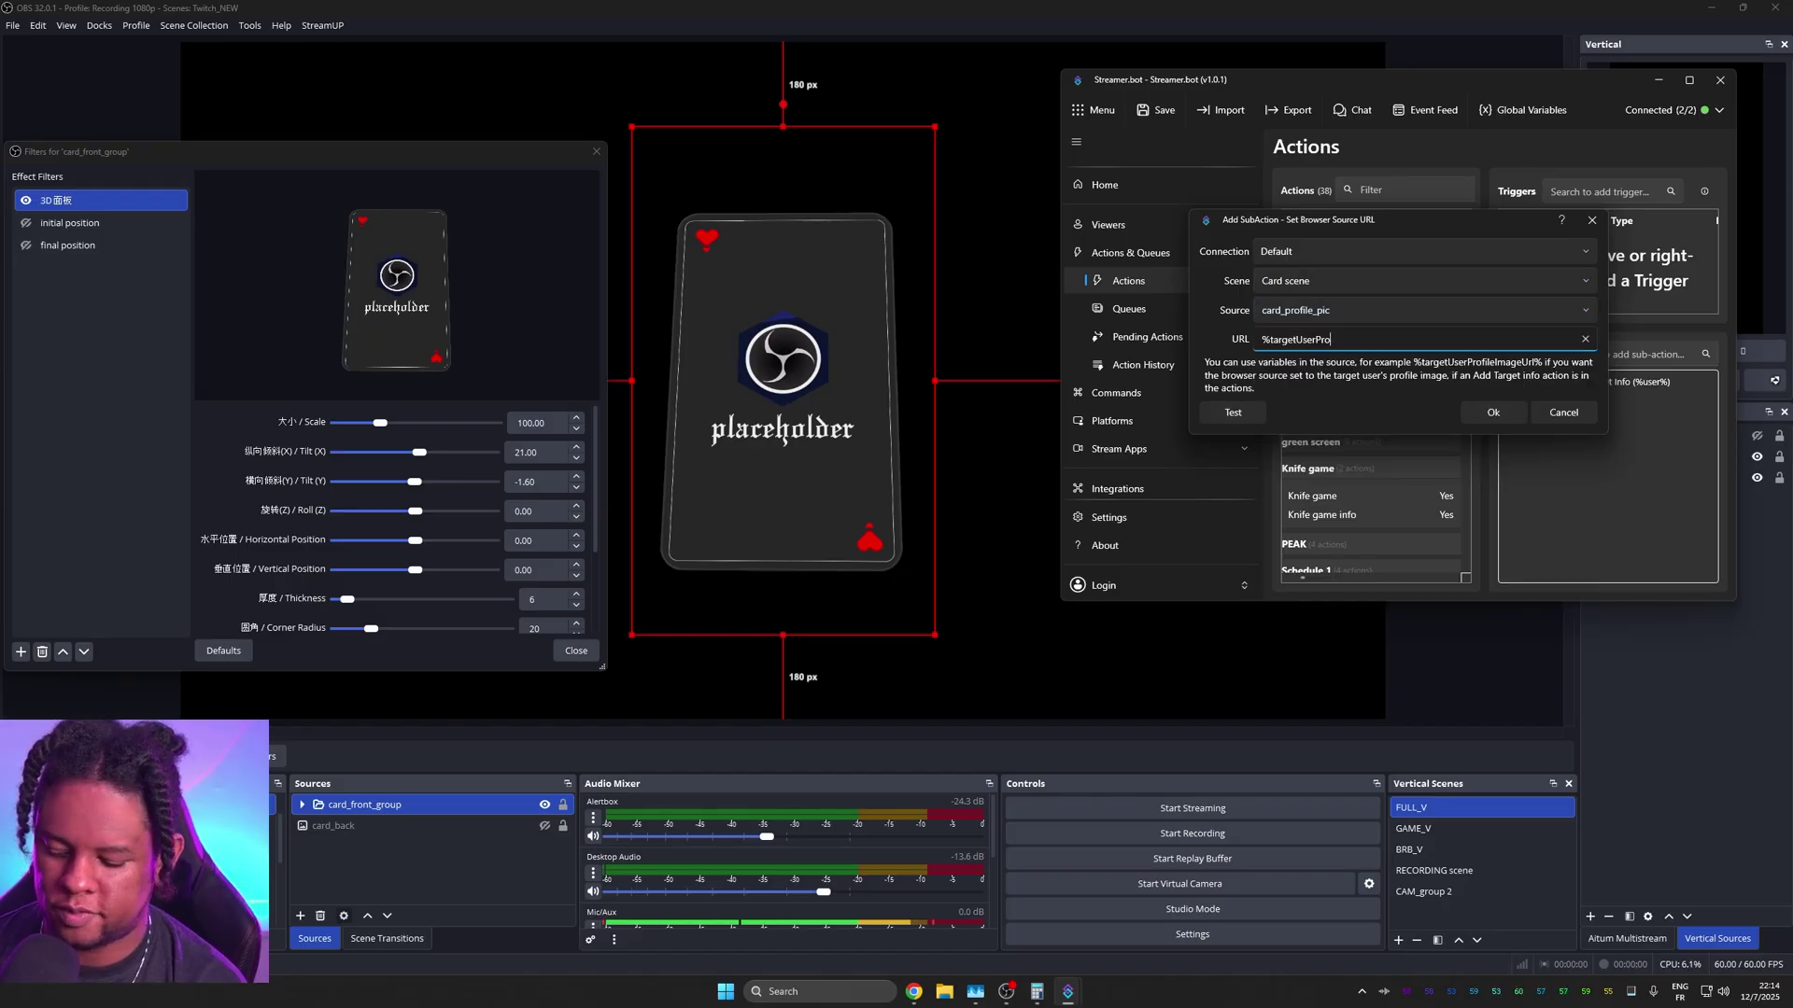
{"action": "type", "text": "fileImageUrl%"}
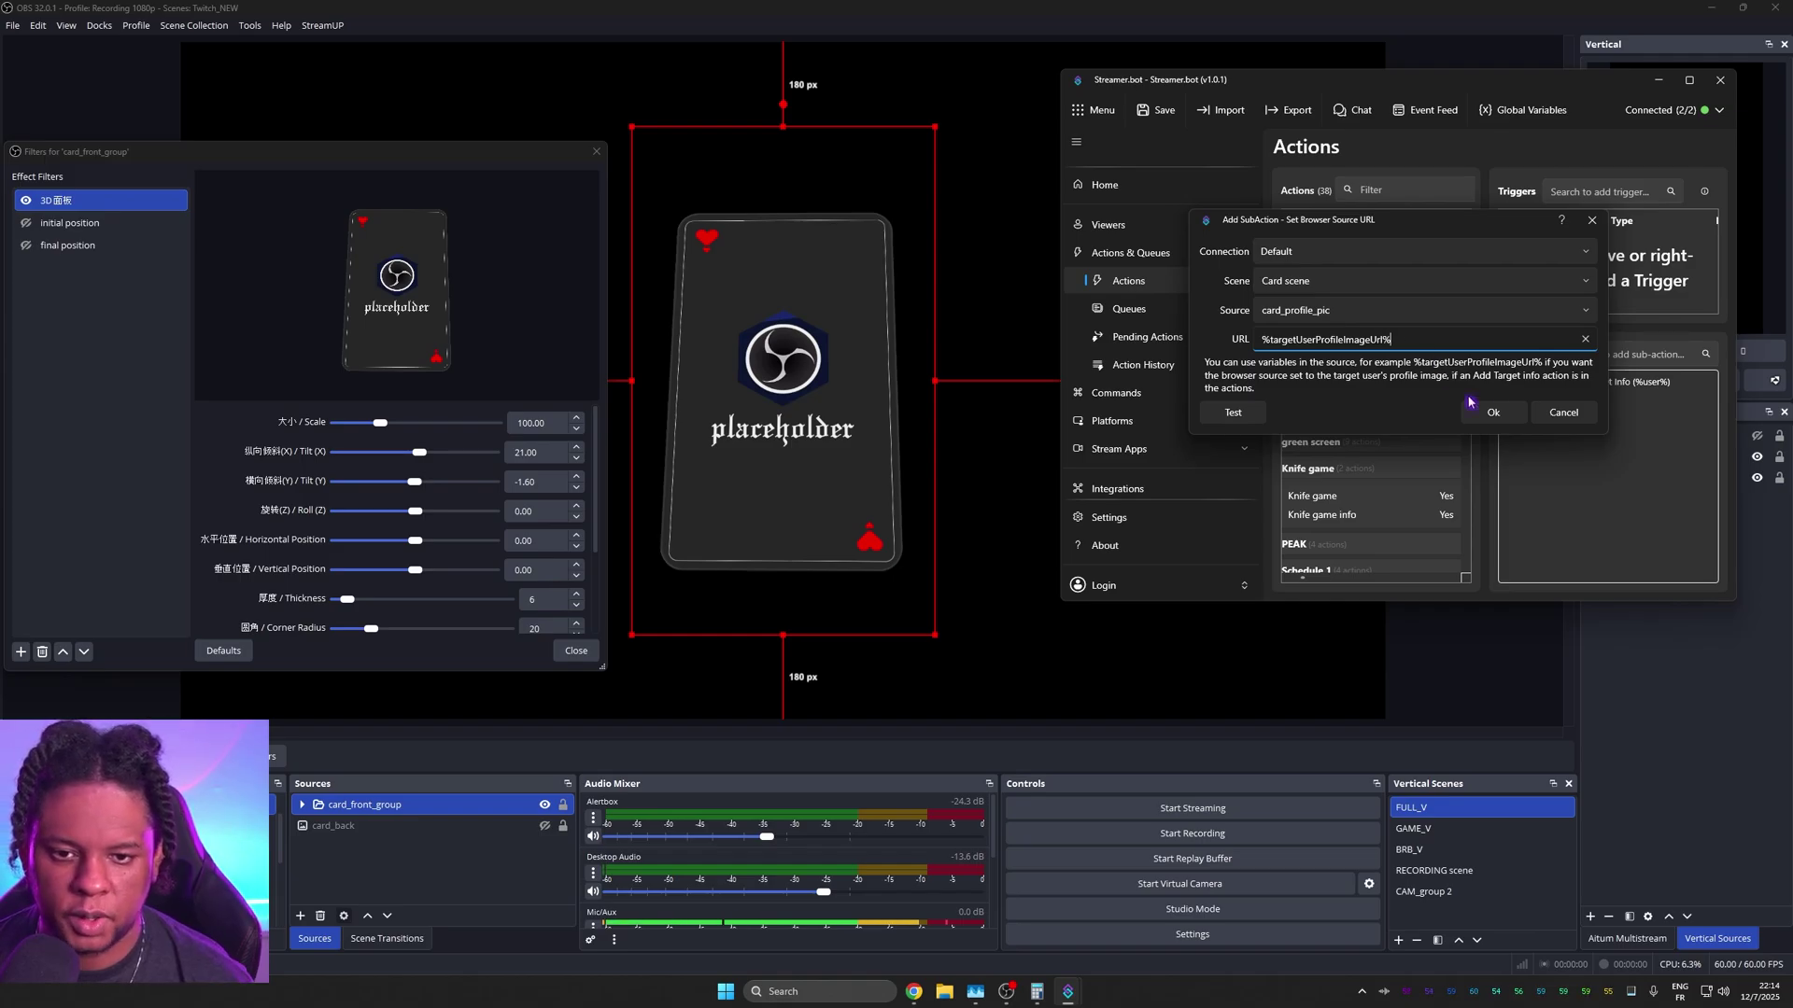
{"action": "left_click", "coordinate": [1492, 414]}
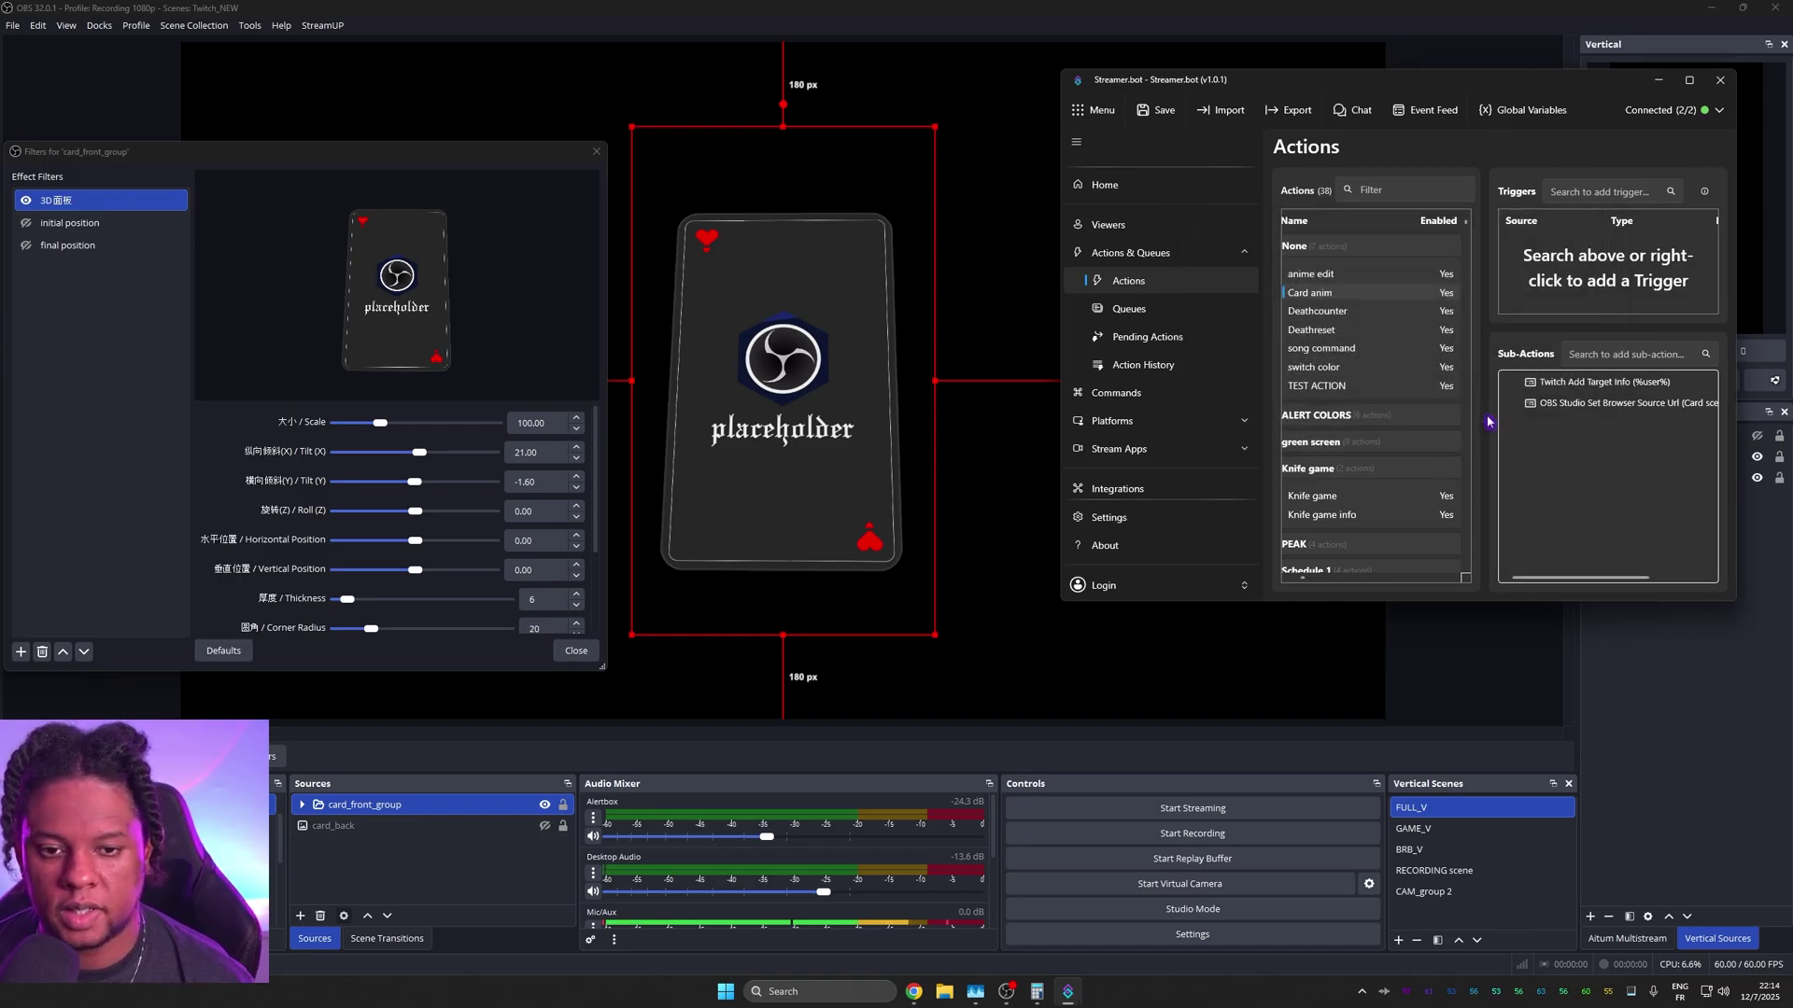
Step: Add a Set GDI Text sub-action putting the target user's name into card_username
{"action": "right_click", "coordinate": [1554, 423]}
{"action": "mouse_move", "coordinate": [1578, 535]}
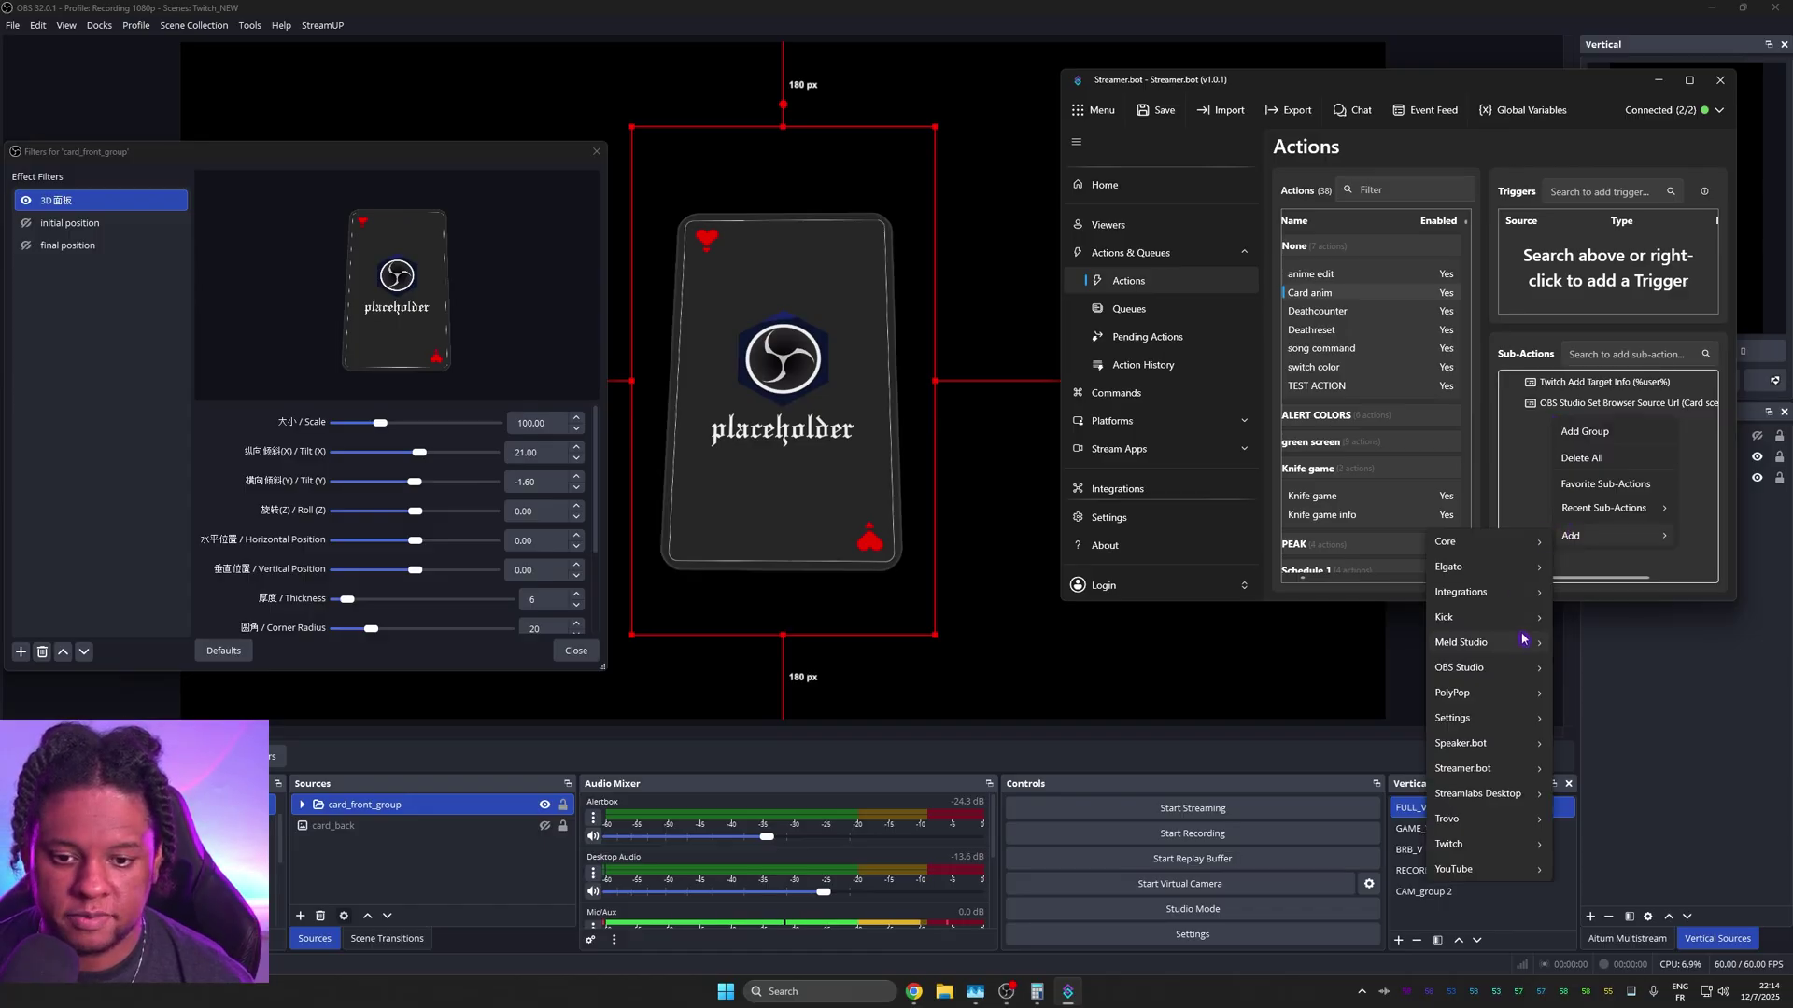
{"action": "mouse_move", "coordinate": [1475, 667]}
{"action": "mouse_move", "coordinate": [1373, 665]}
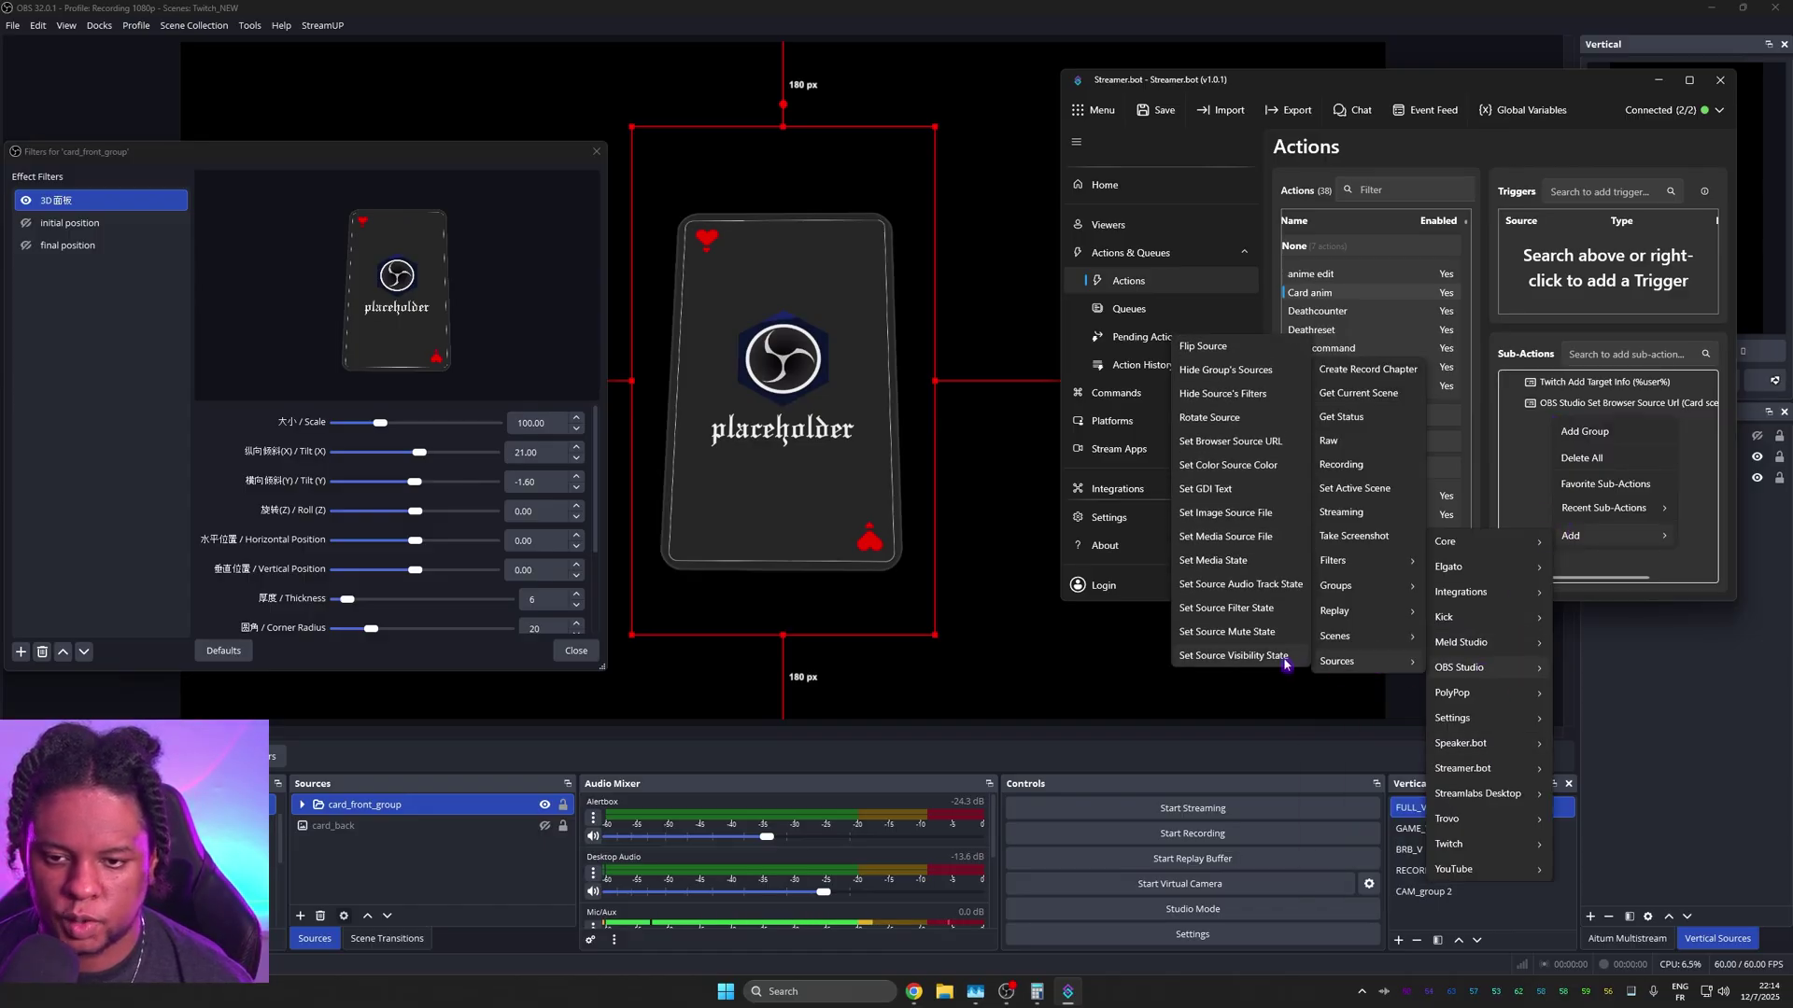
{"action": "left_click", "coordinate": [1233, 492]}
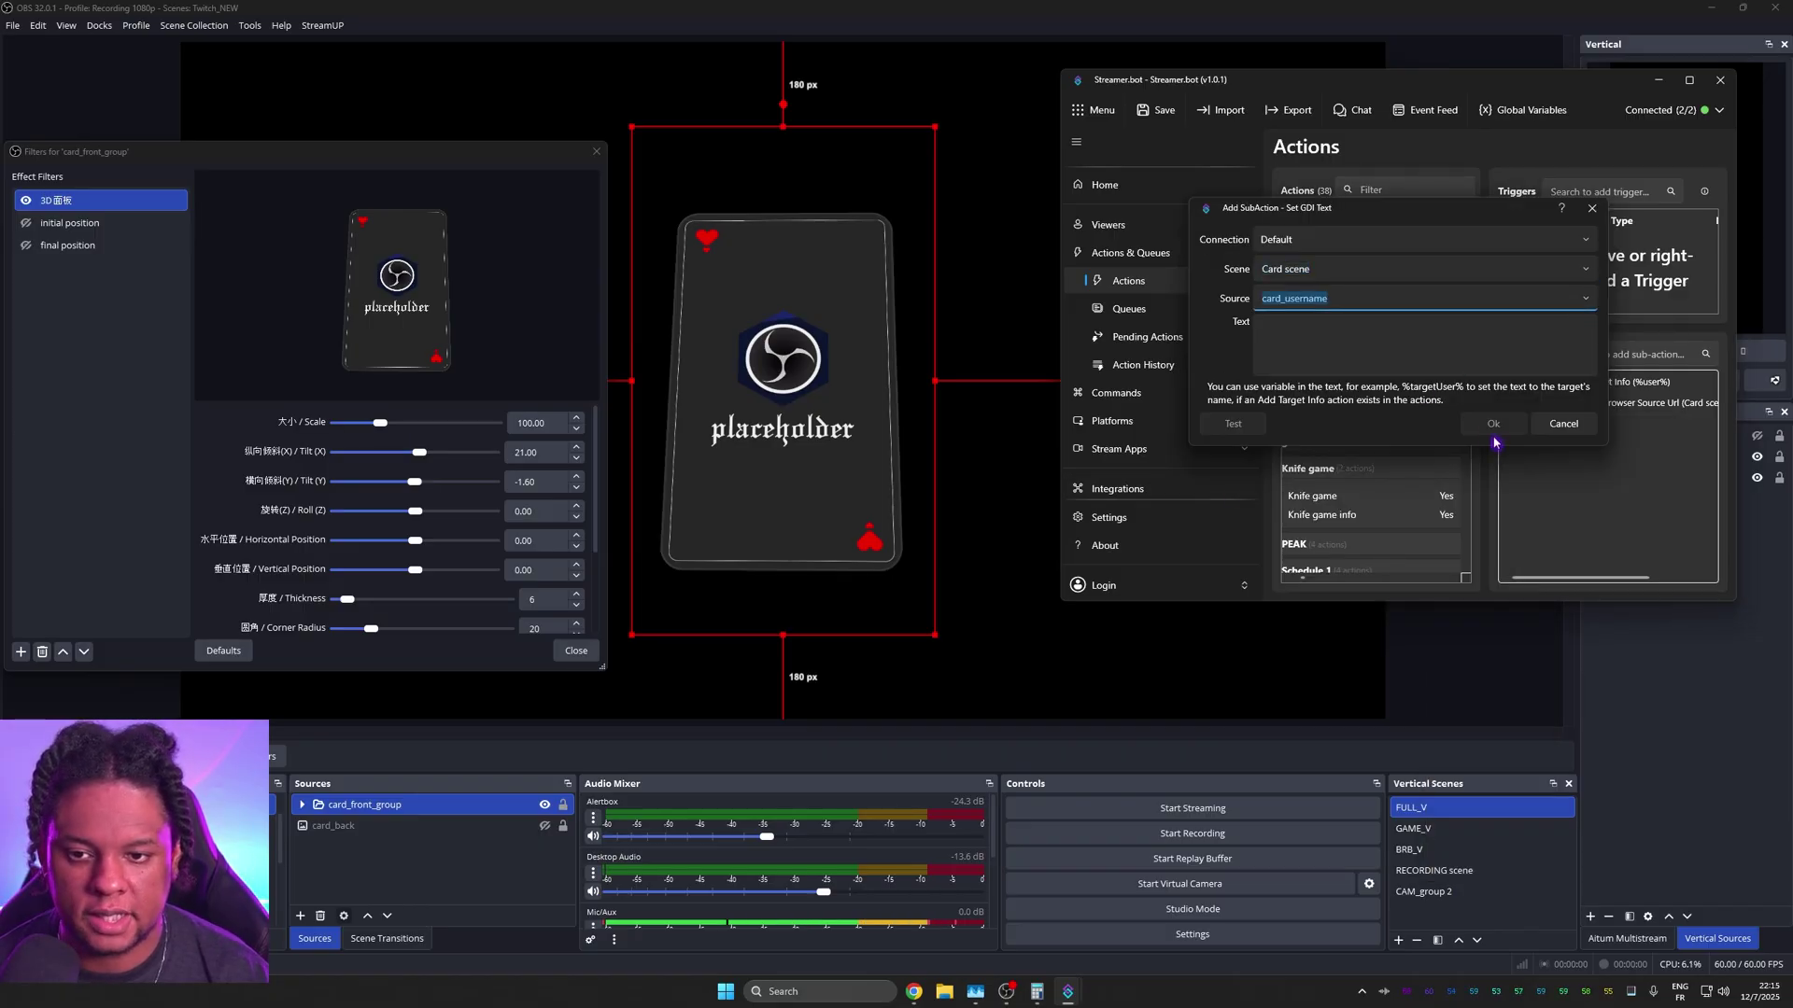
{"action": "left_click", "coordinate": [1425, 320]}
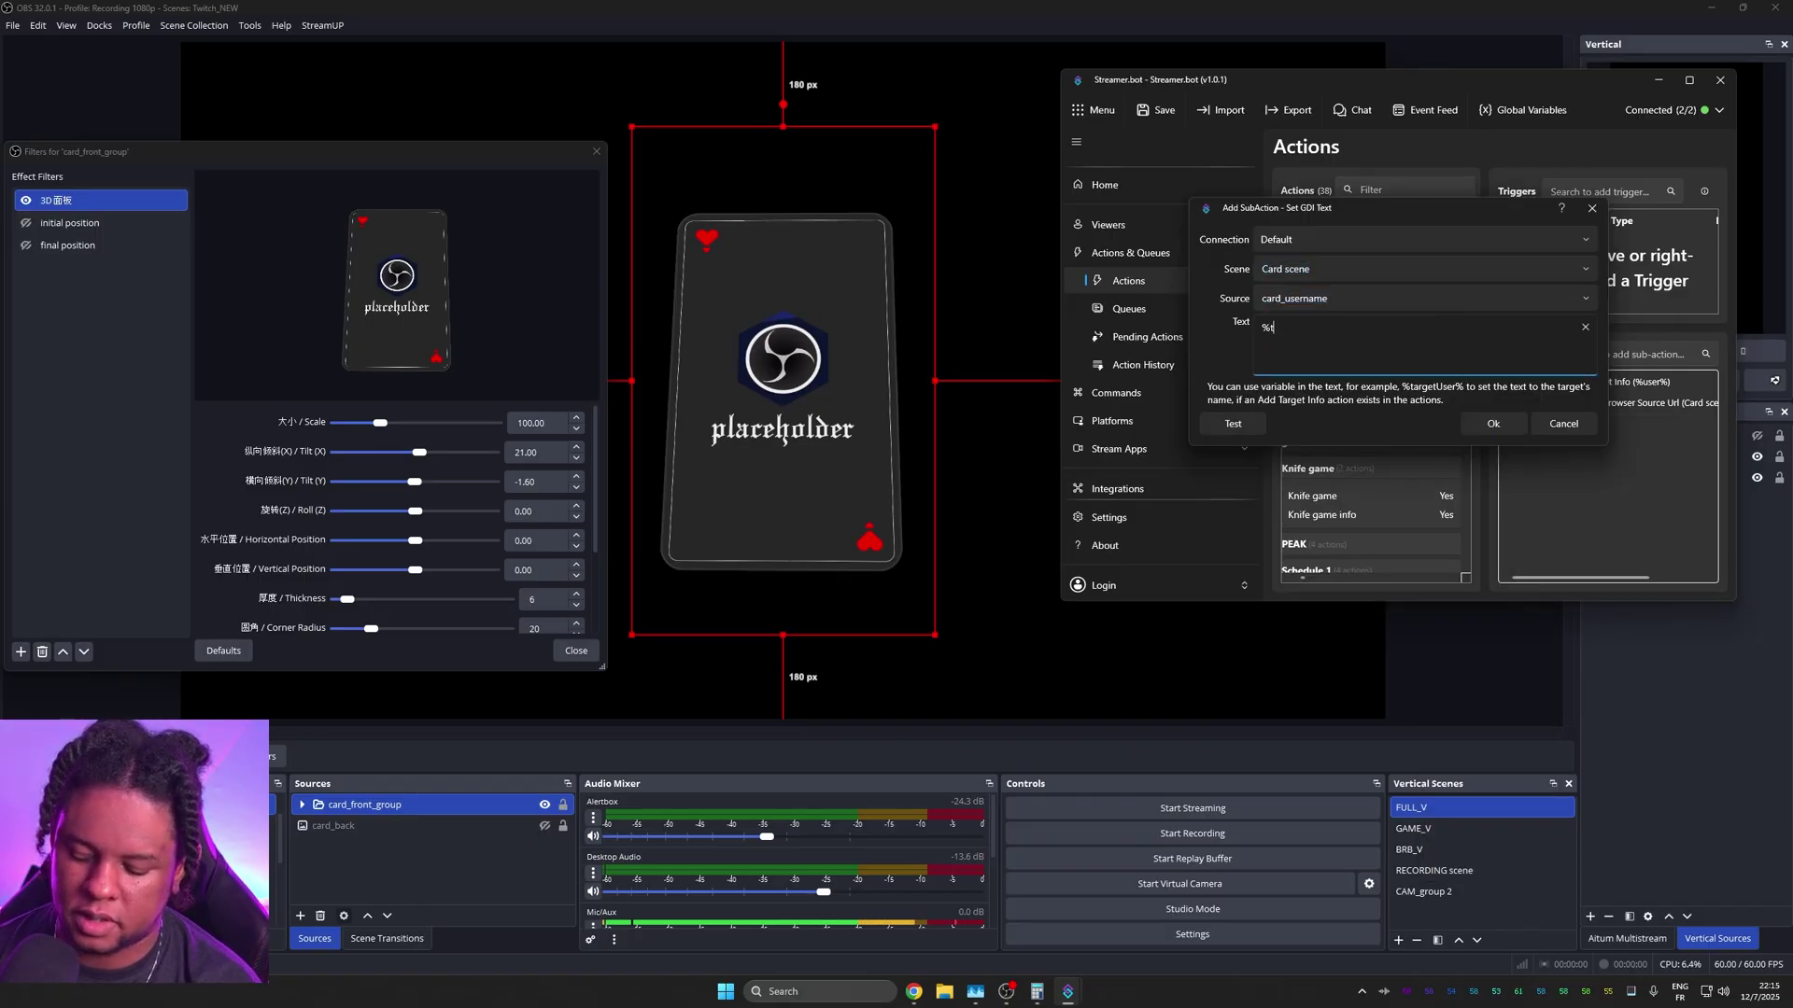
{"action": "type", "text": "%targetUser%"}
{"action": "left_click", "coordinate": [1493, 423]}
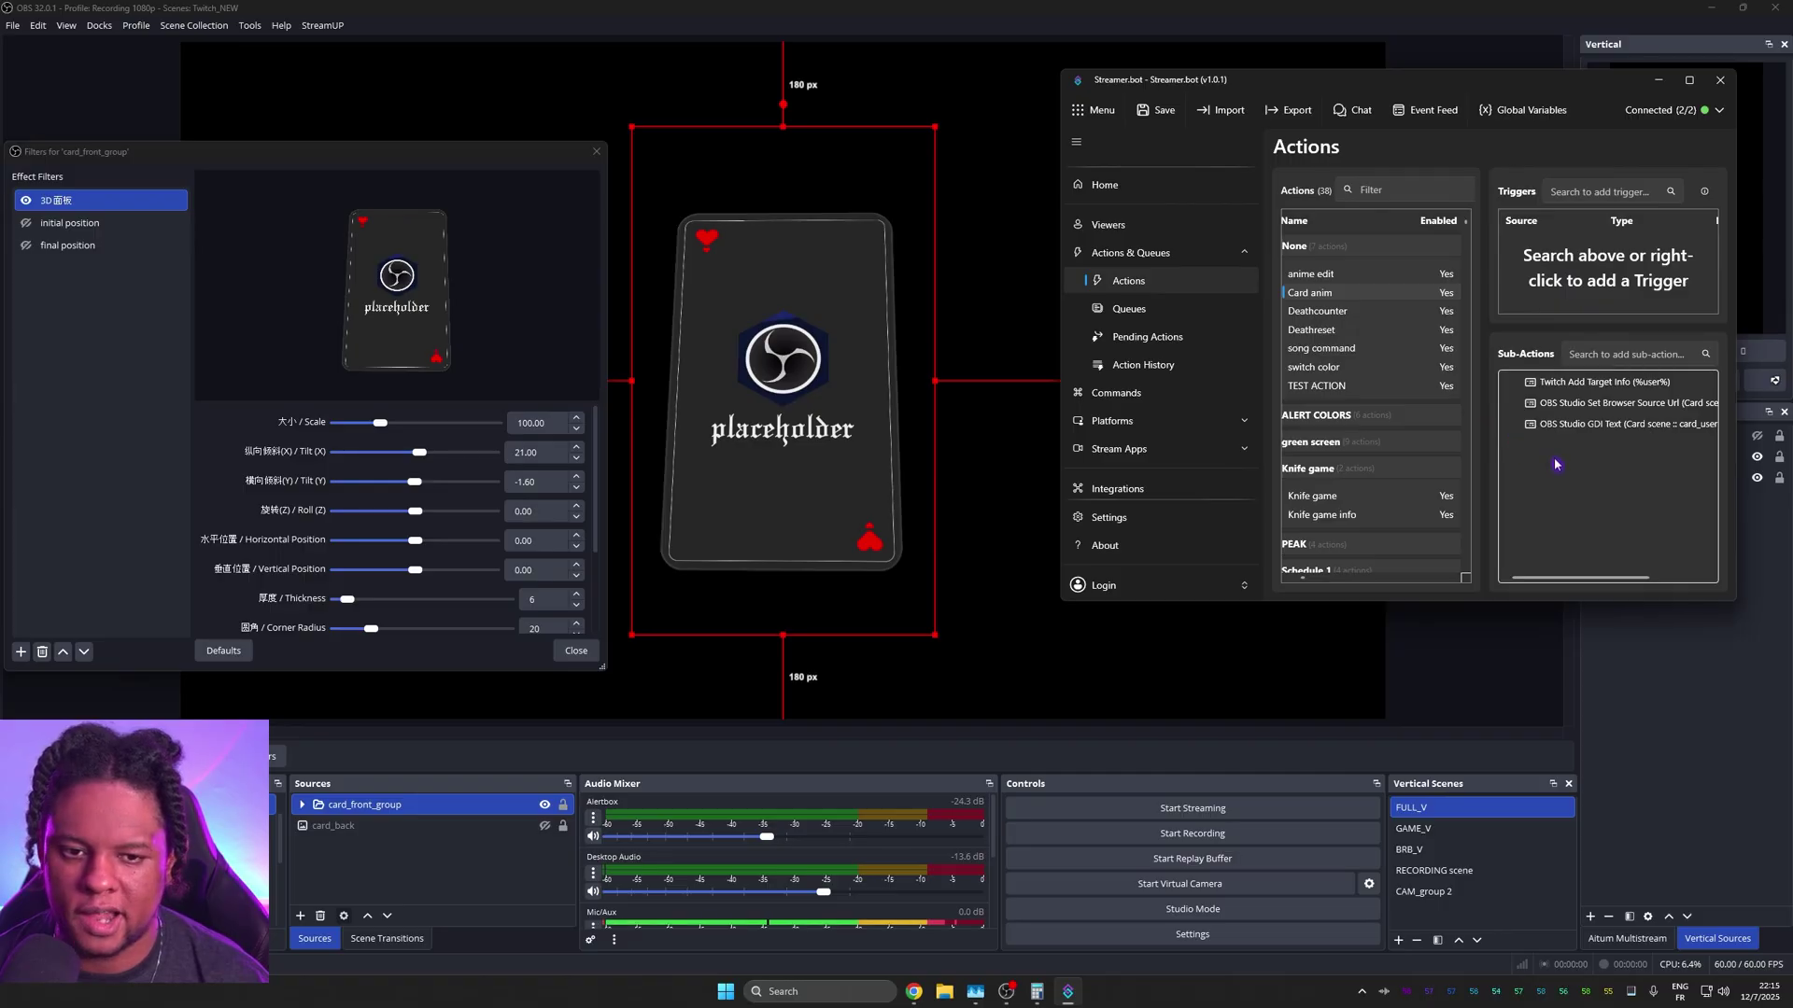
Step: Add a Core Delay sub-action of 250 ms
{"action": "right_click", "coordinate": [1598, 481]}
{"action": "mouse_move", "coordinate": [1598, 581]}
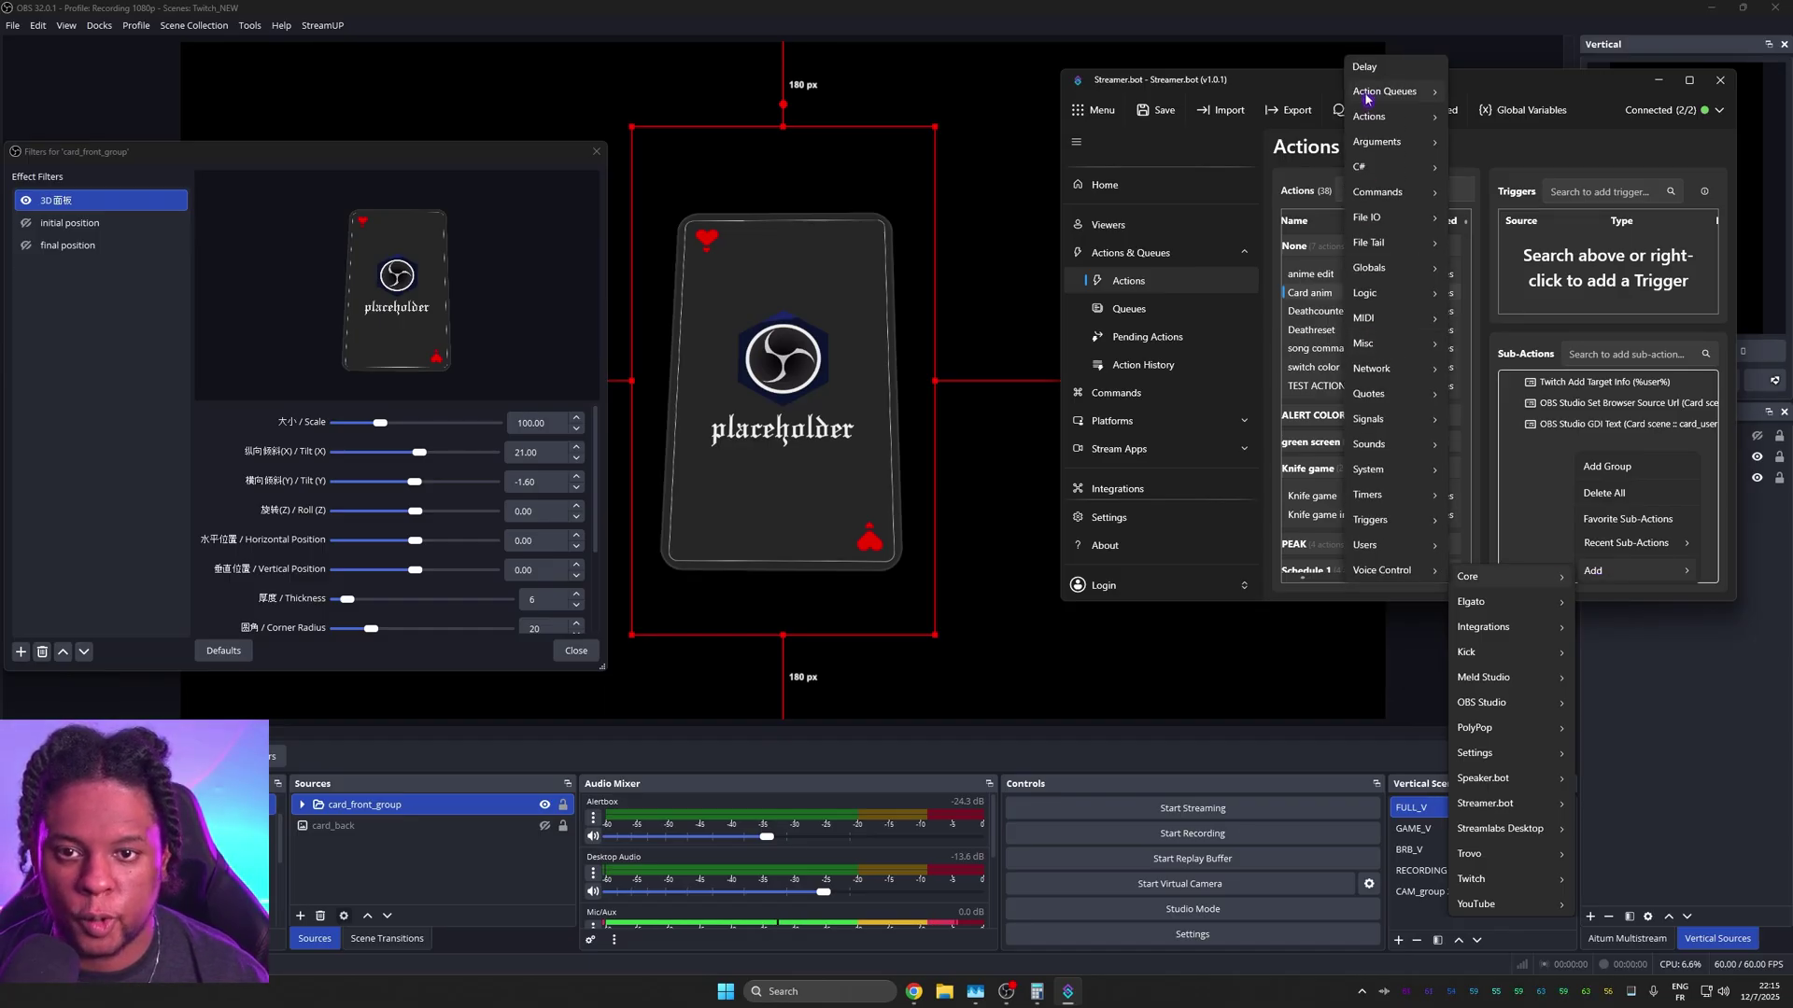
{"action": "left_click", "coordinate": [1375, 68]}
{"action": "type", "text": "250"}
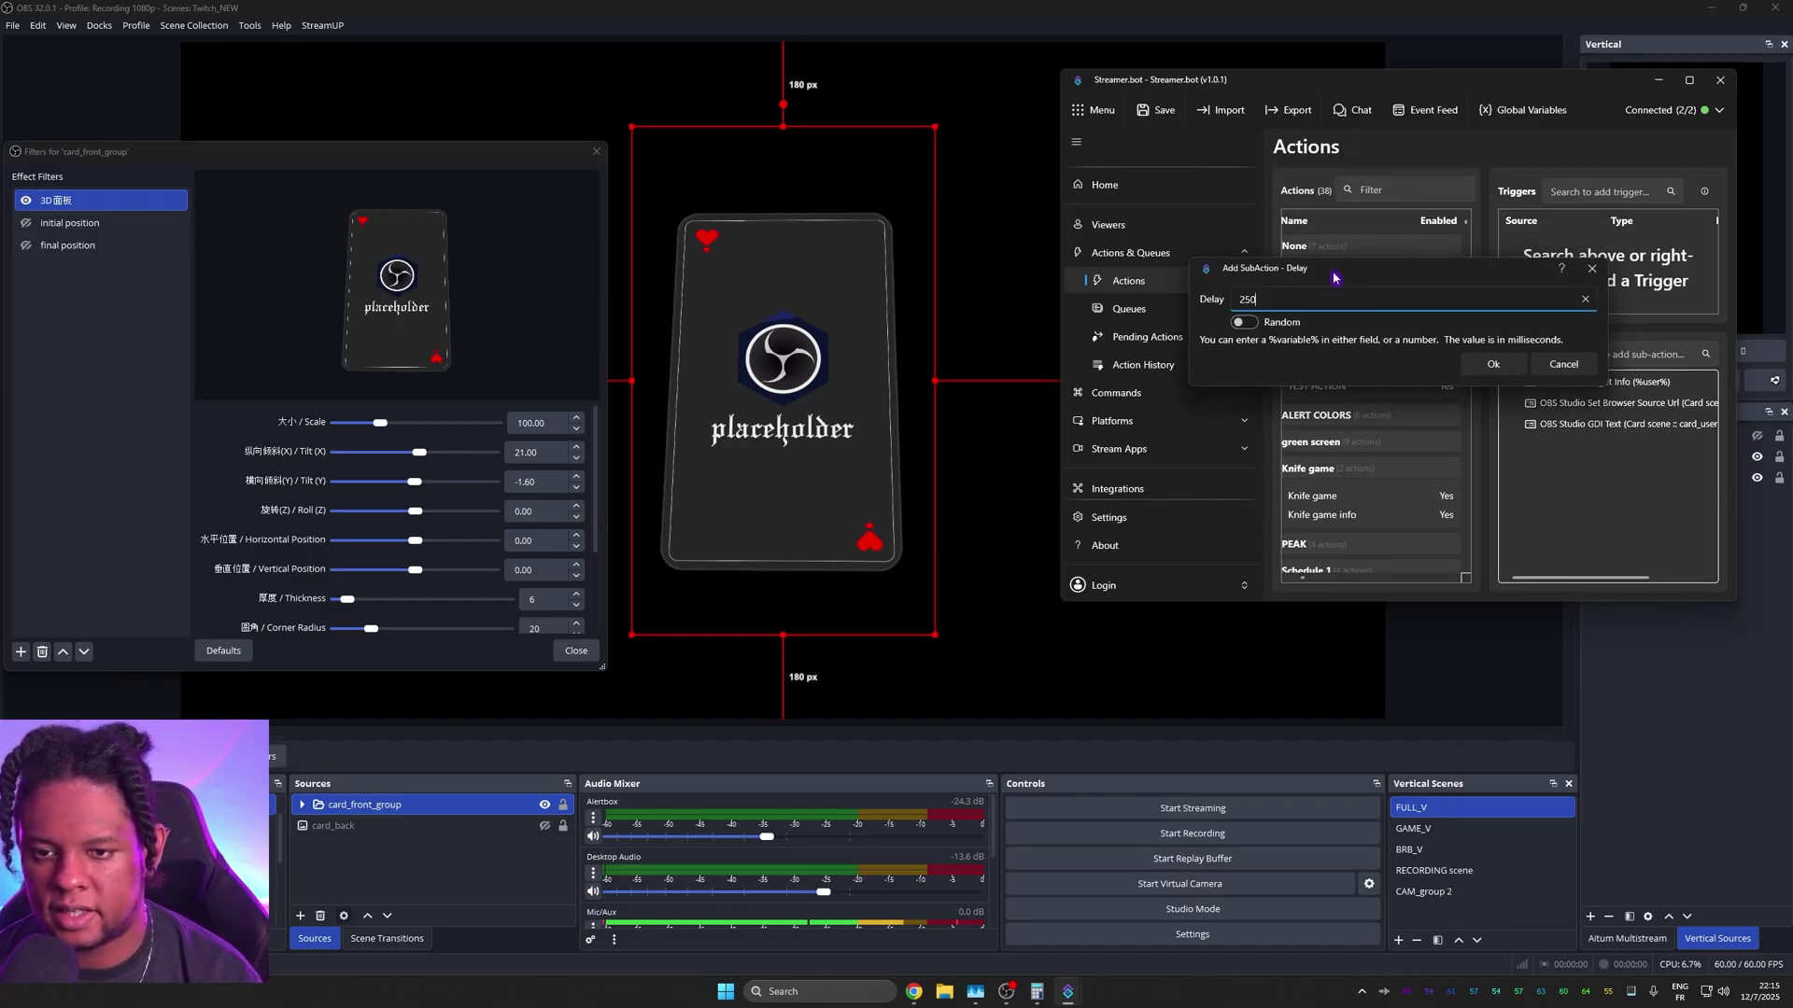
{"action": "left_click", "coordinate": [1479, 365]}
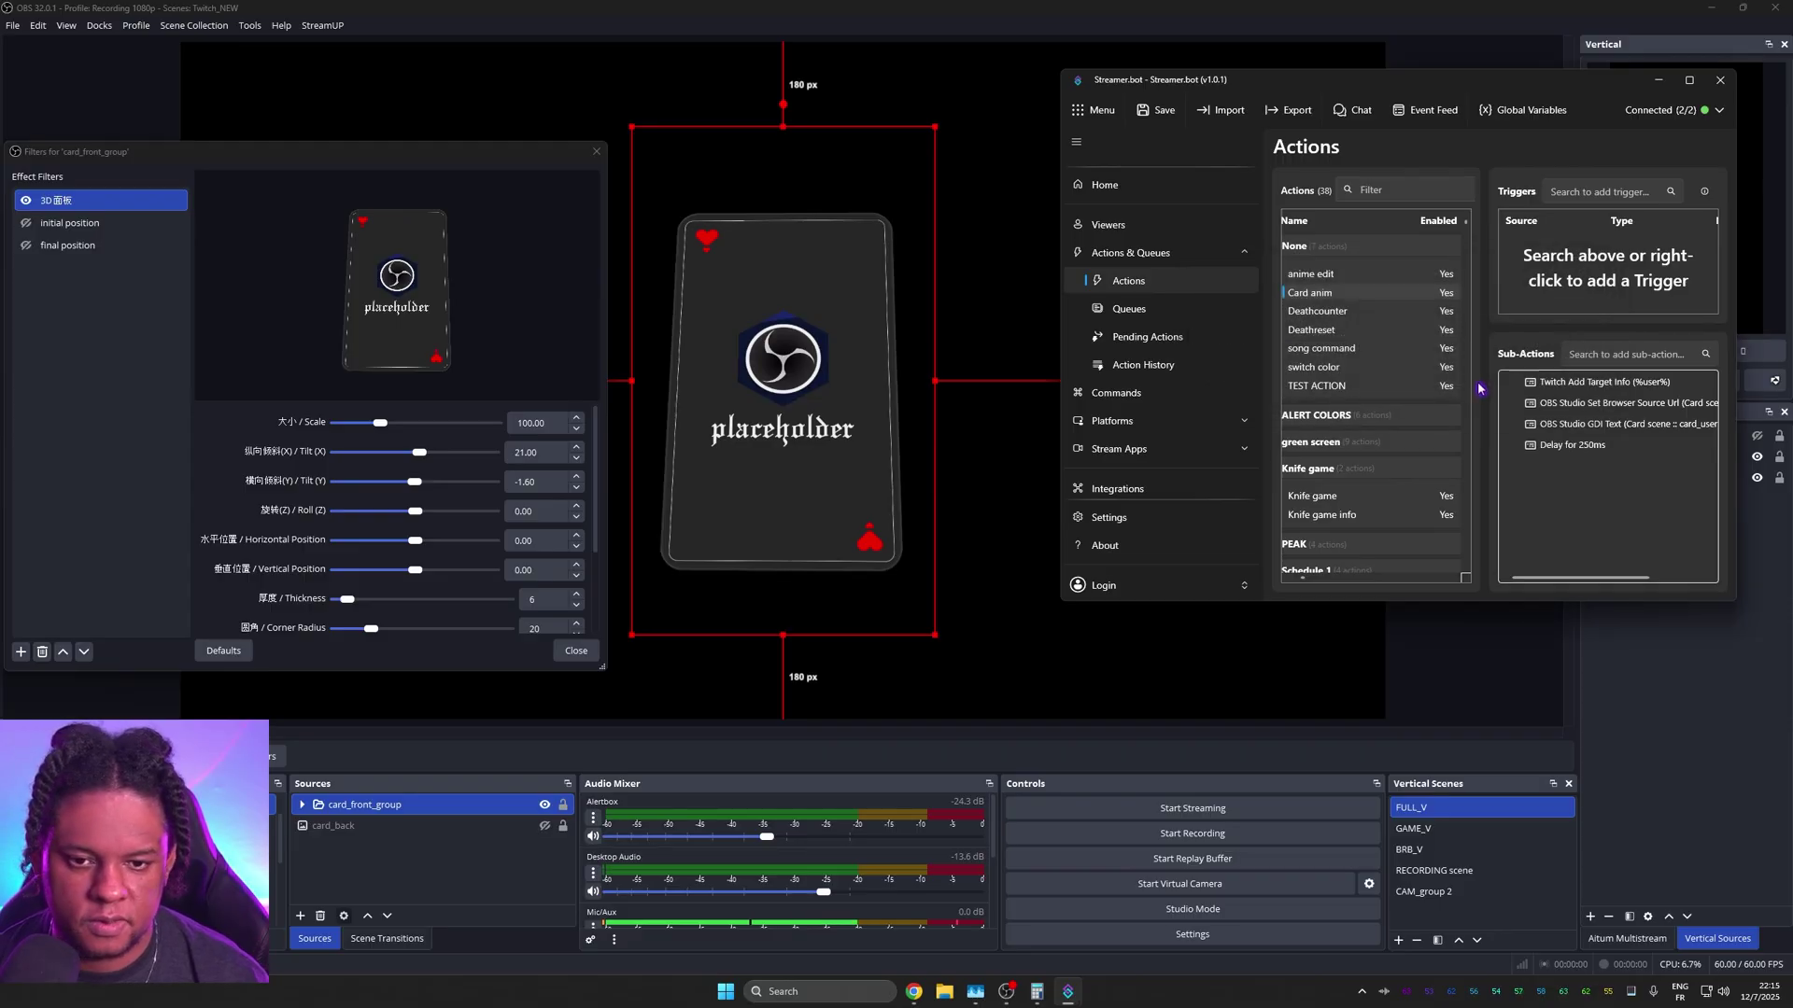
Step: Add an OBS Studio Set Source Filter State sub-action after the delay
{"action": "right_click", "coordinate": [1557, 467]}
{"action": "mouse_move", "coordinate": [1593, 580]}
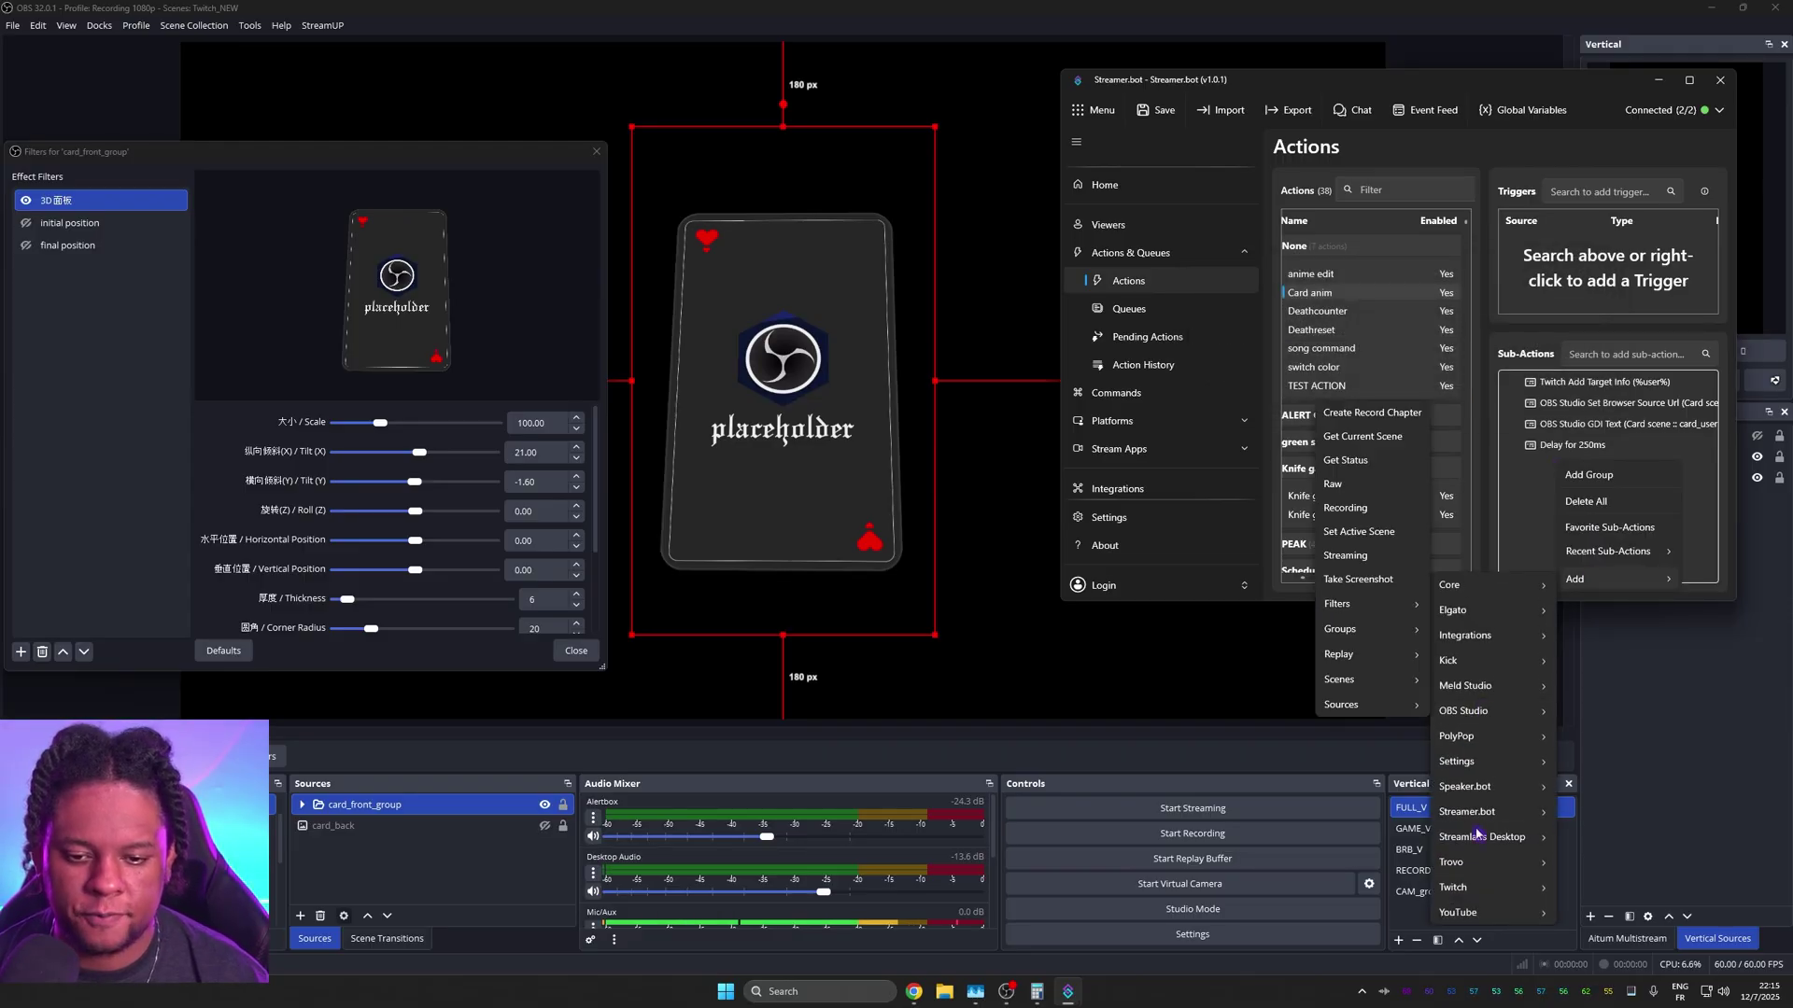
{"action": "mouse_move", "coordinate": [1463, 710]}
{"action": "mouse_move", "coordinate": [1340, 704]}
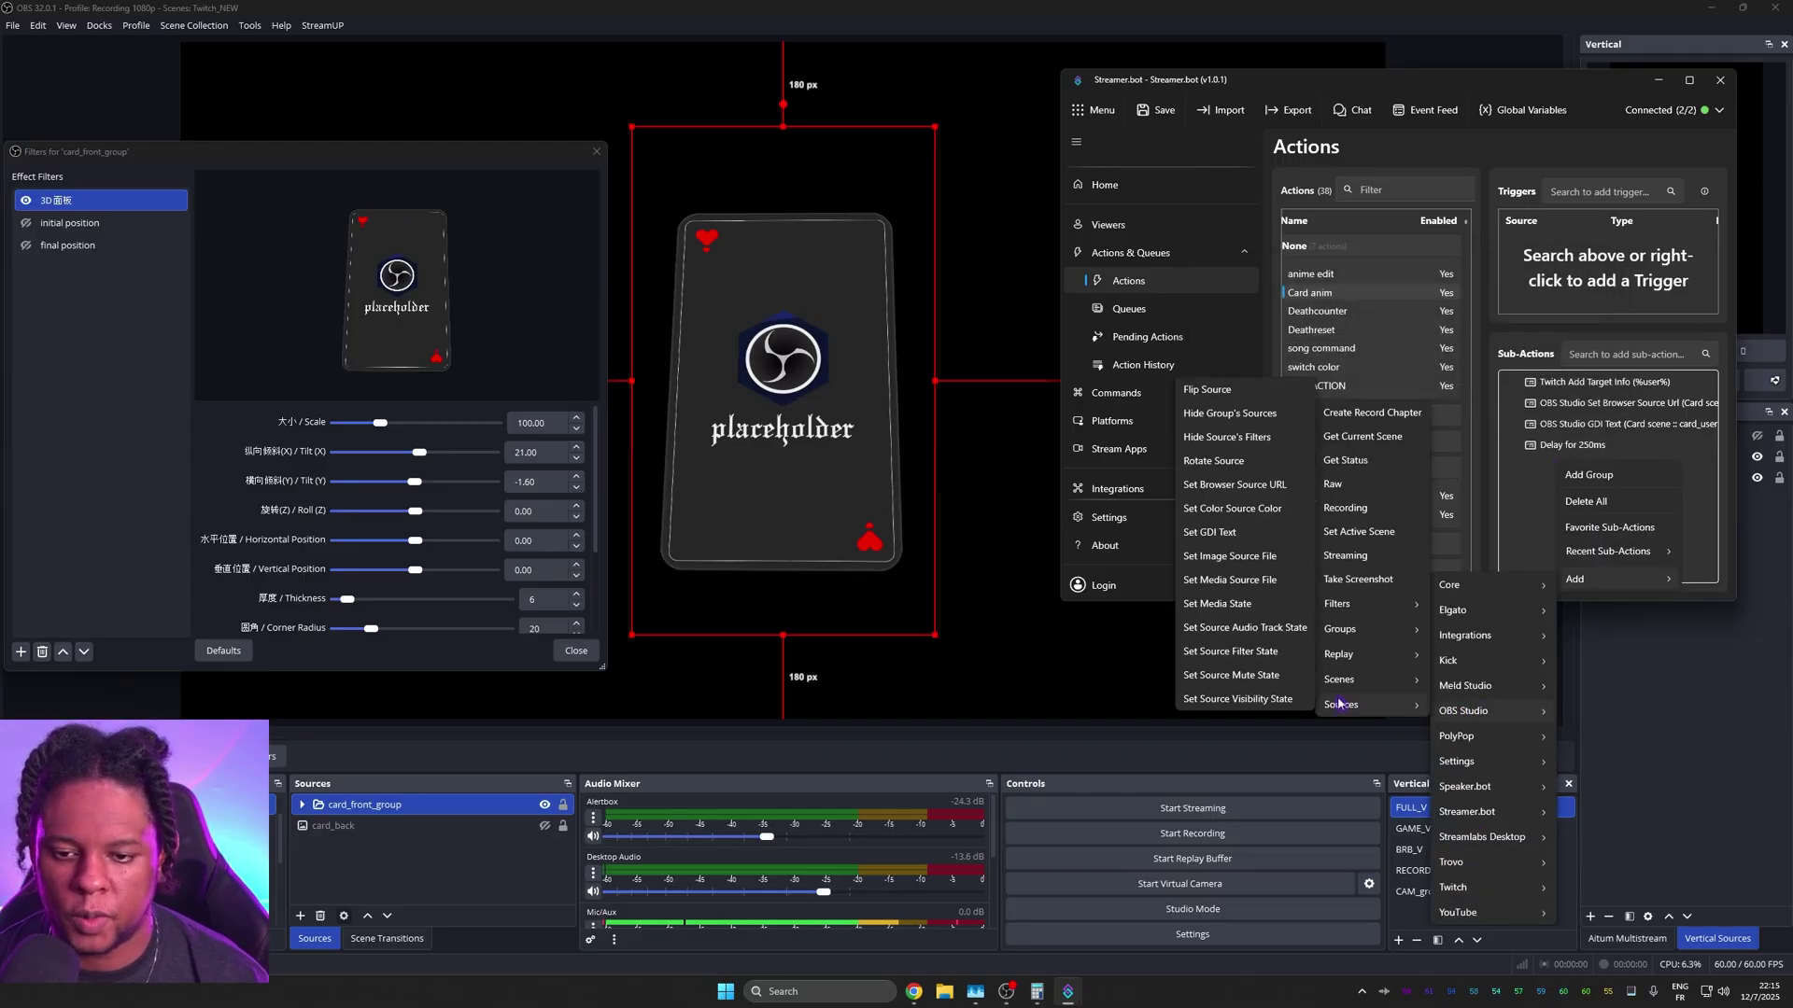
{"action": "key", "text": "Escape"}
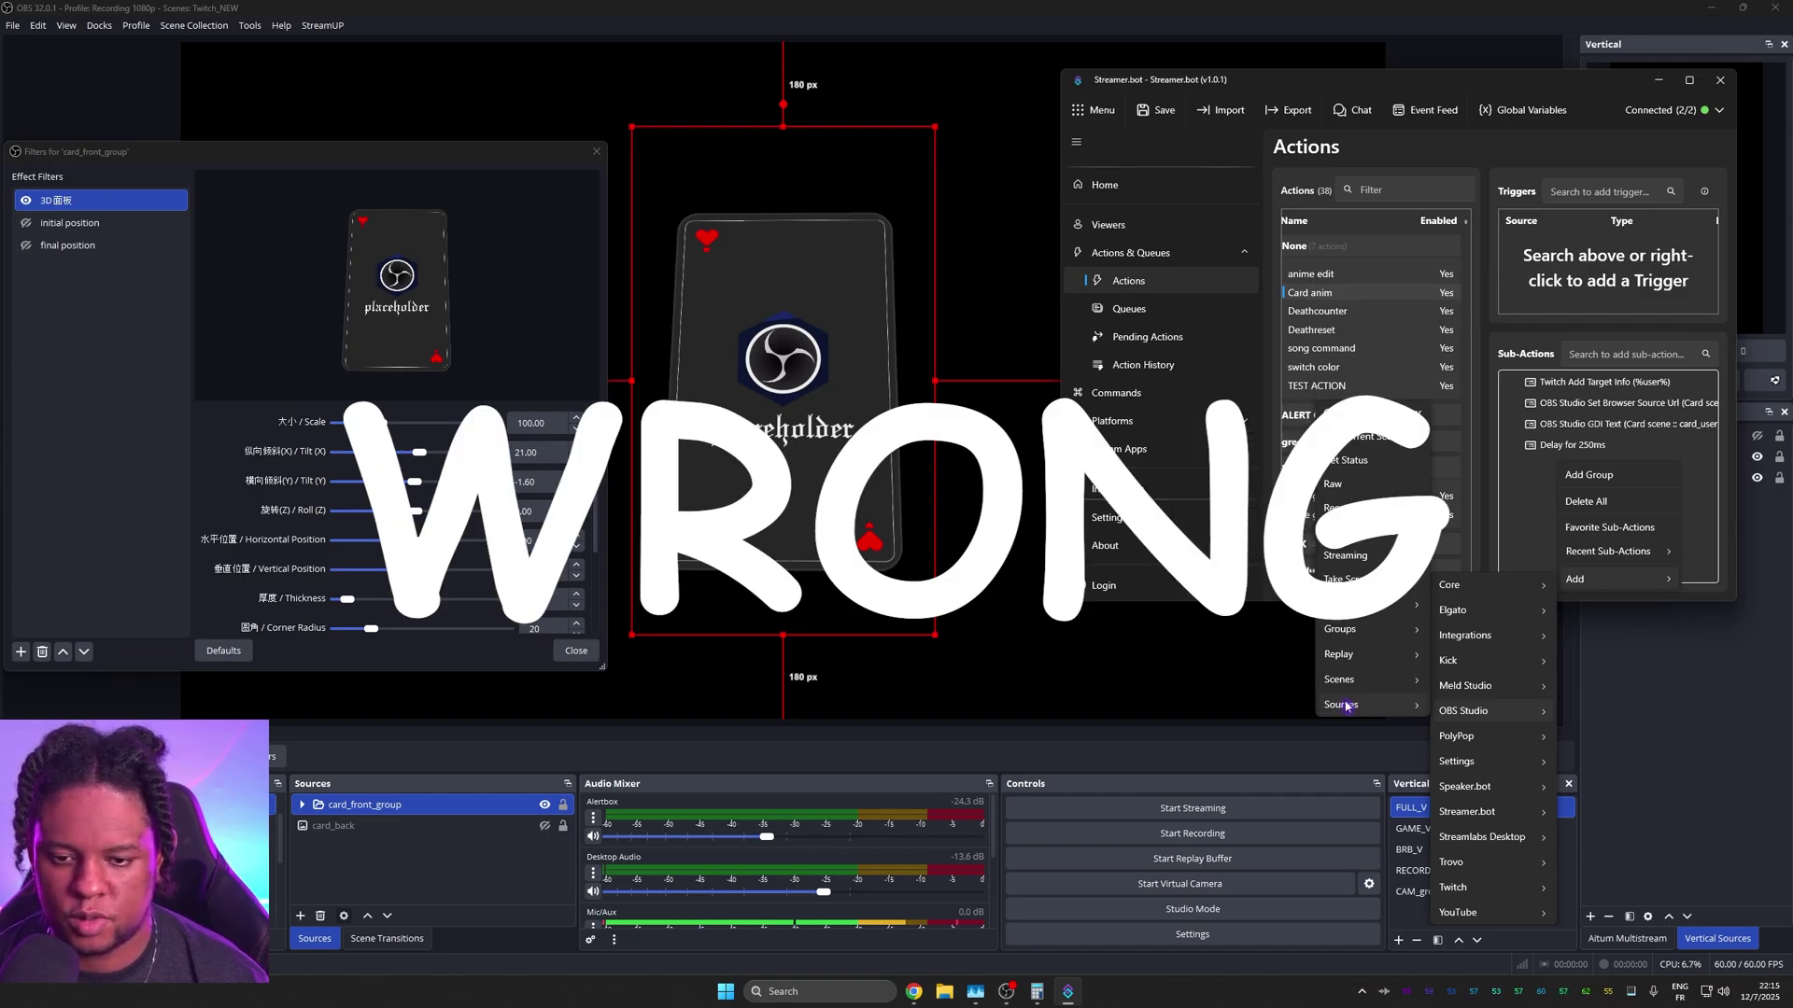
{"action": "left_click", "coordinate": [1200, 652]}
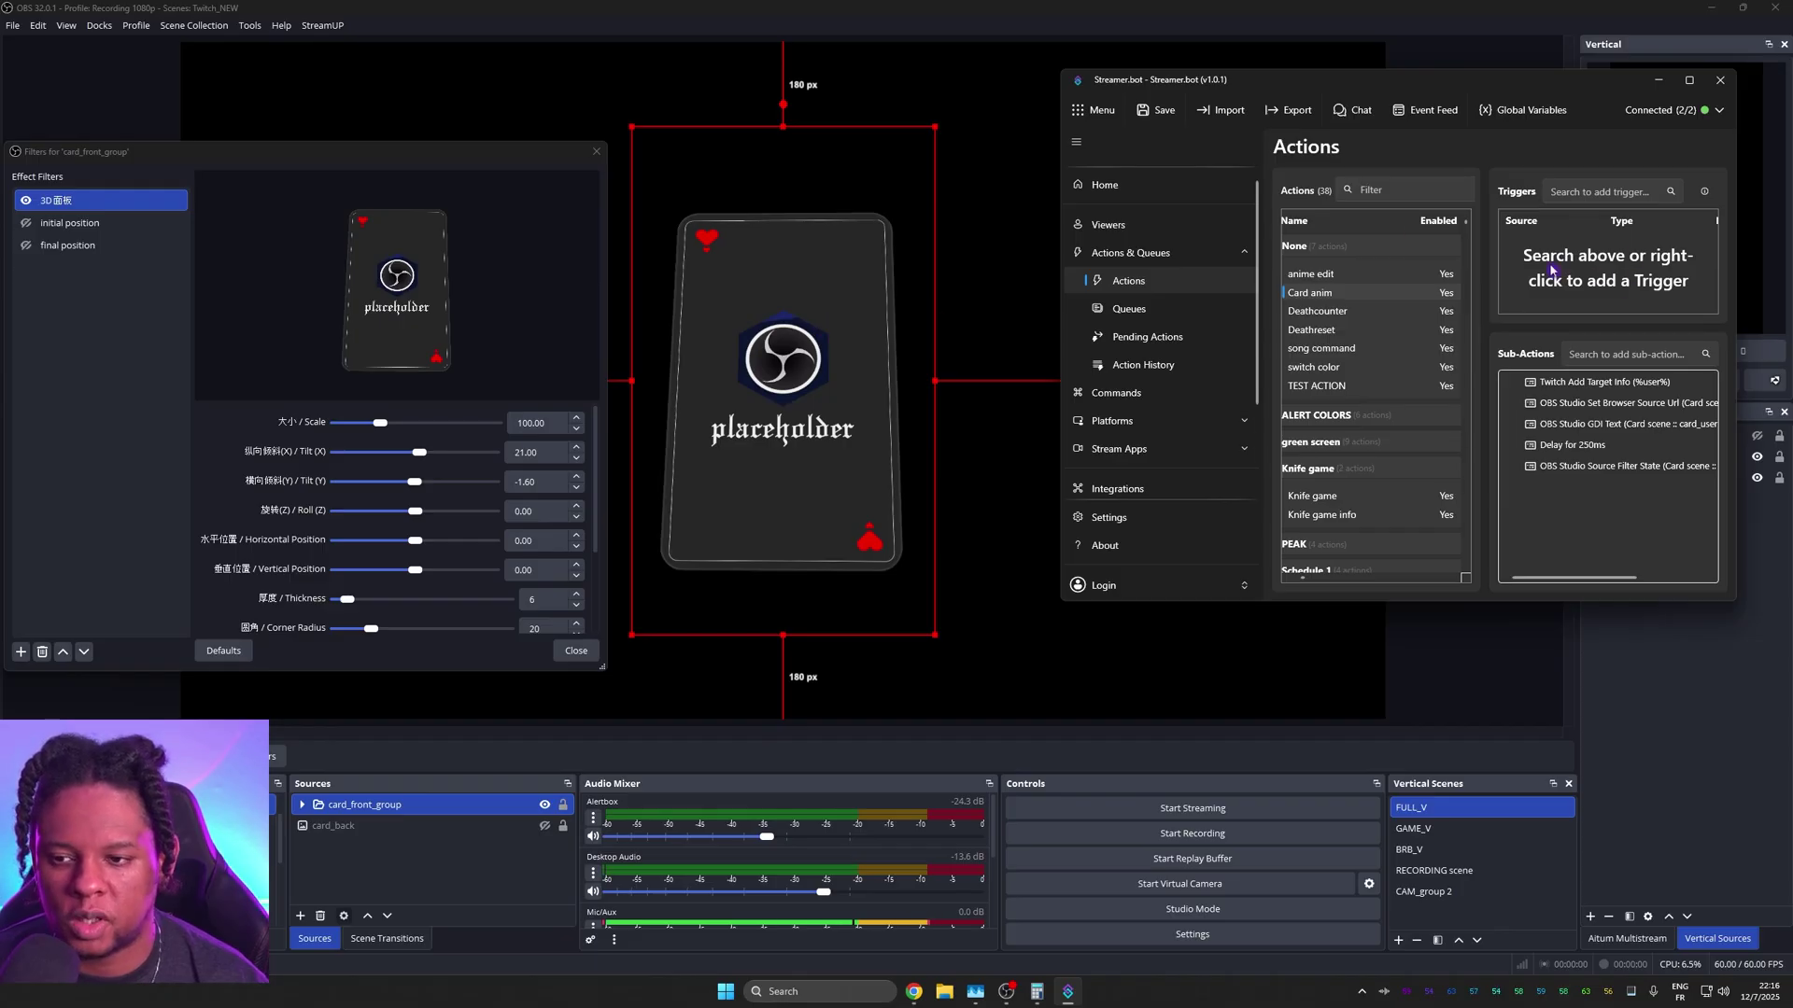
Step: Add a Follow trigger to Card anim, then delete it again
{"action": "right_click", "coordinate": [1551, 271]}
{"action": "mouse_move", "coordinate": [1581, 407]}
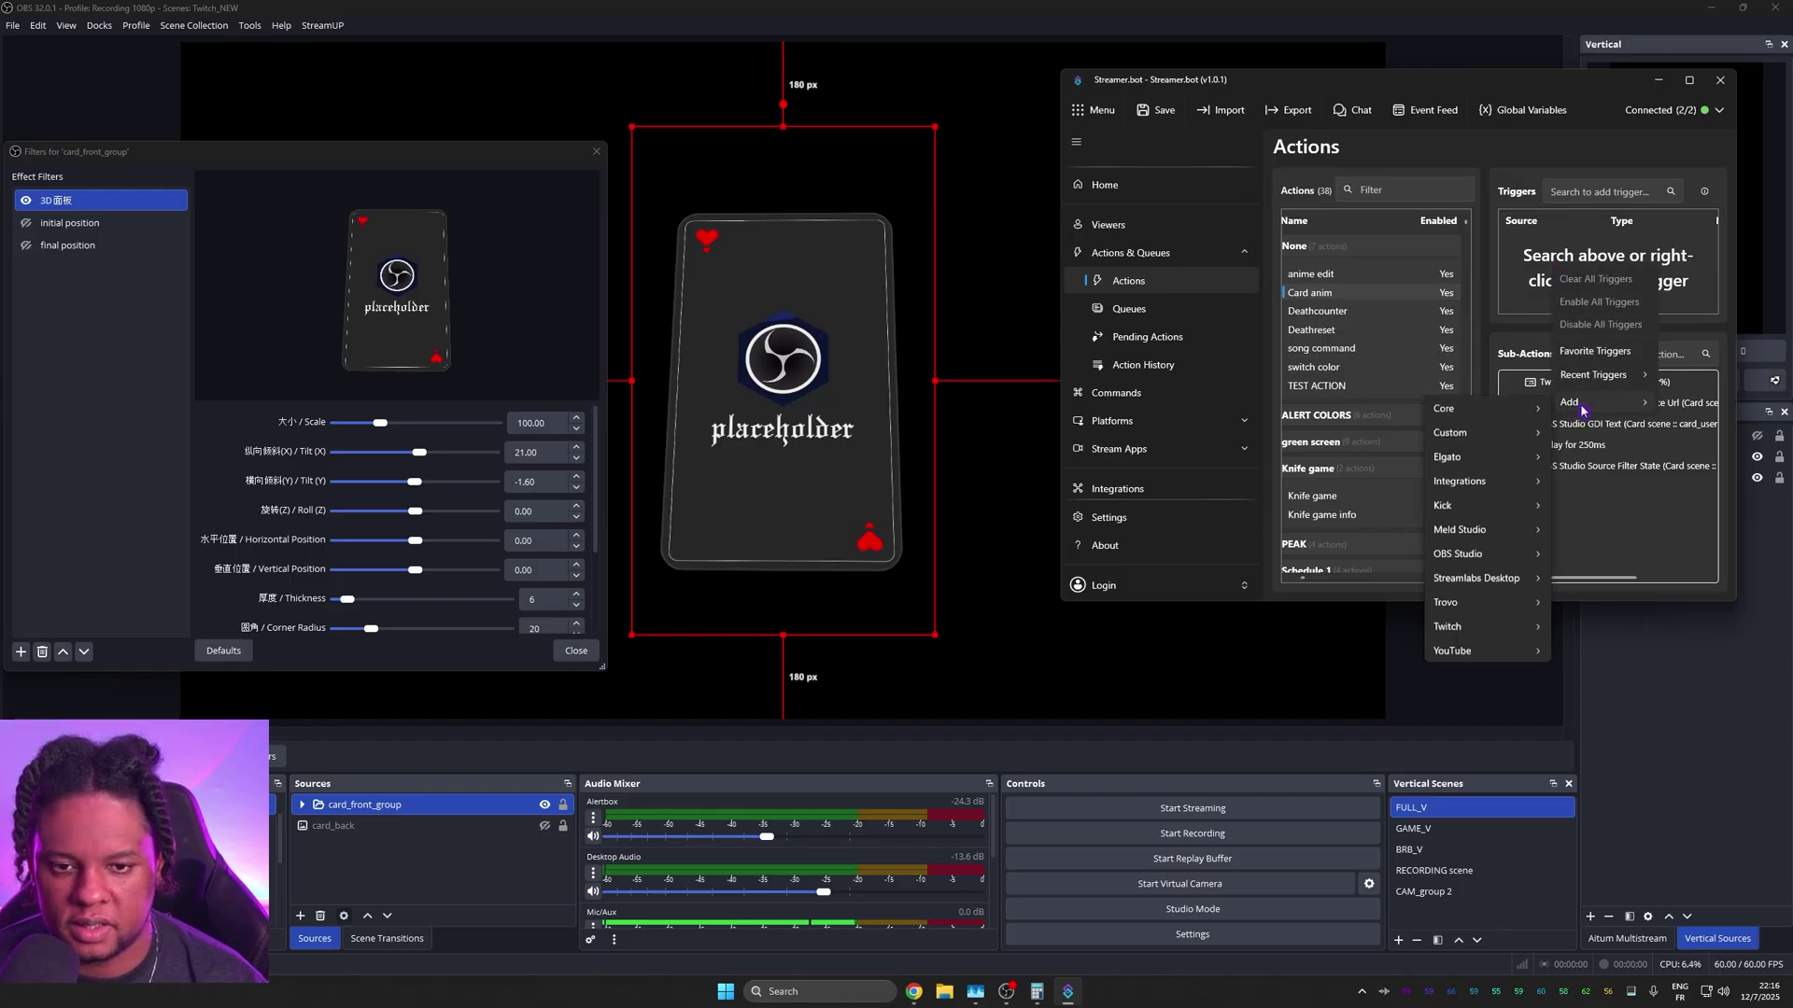
{"action": "mouse_move", "coordinate": [1462, 632]}
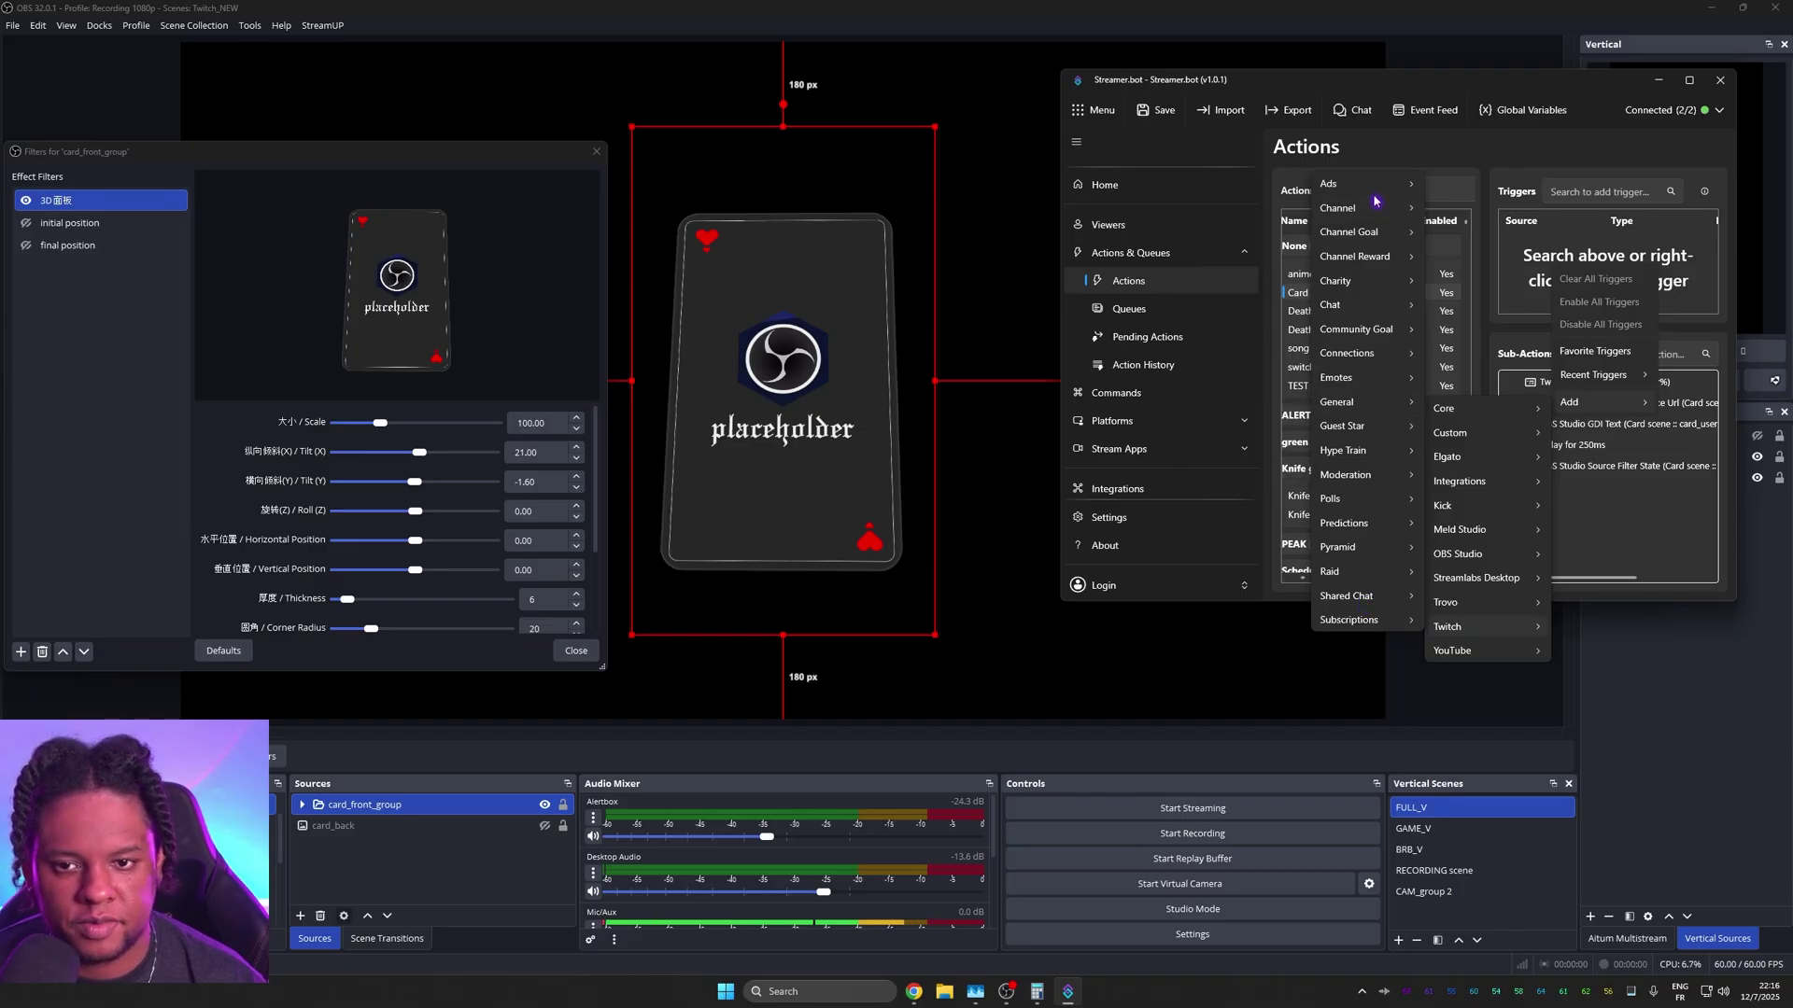
{"action": "mouse_move", "coordinate": [1356, 213]}
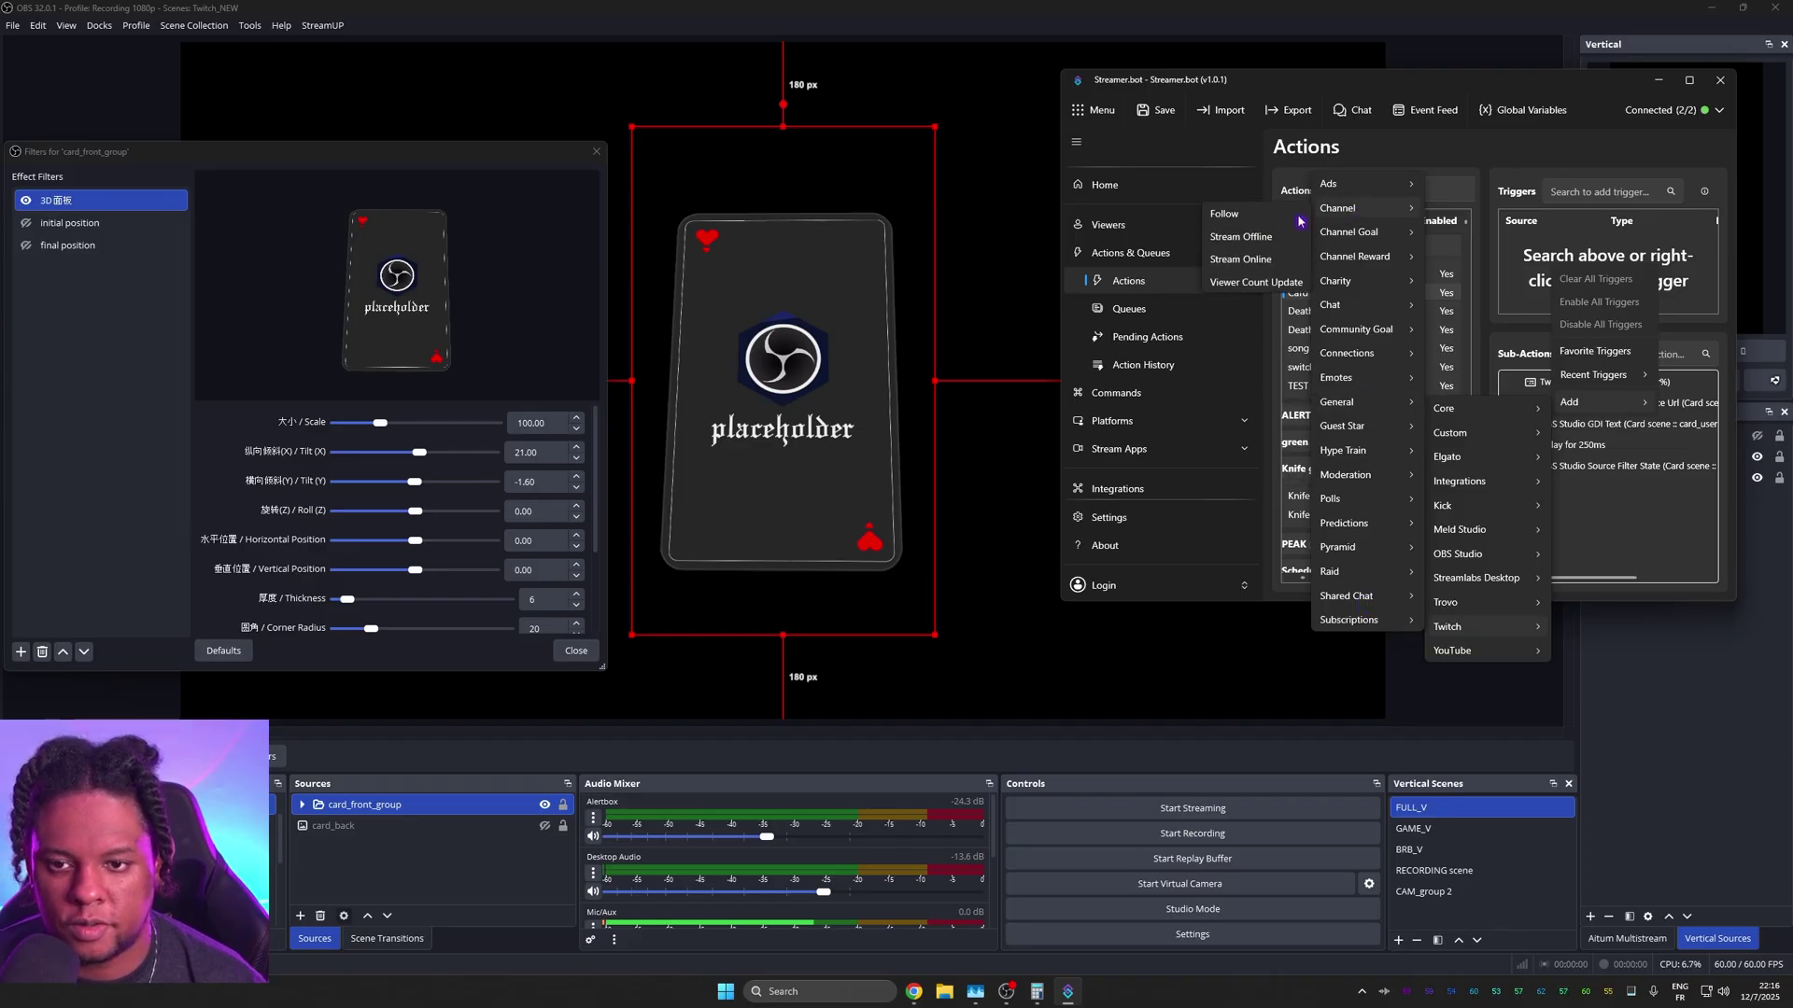
{"action": "left_click", "coordinate": [1240, 217]}
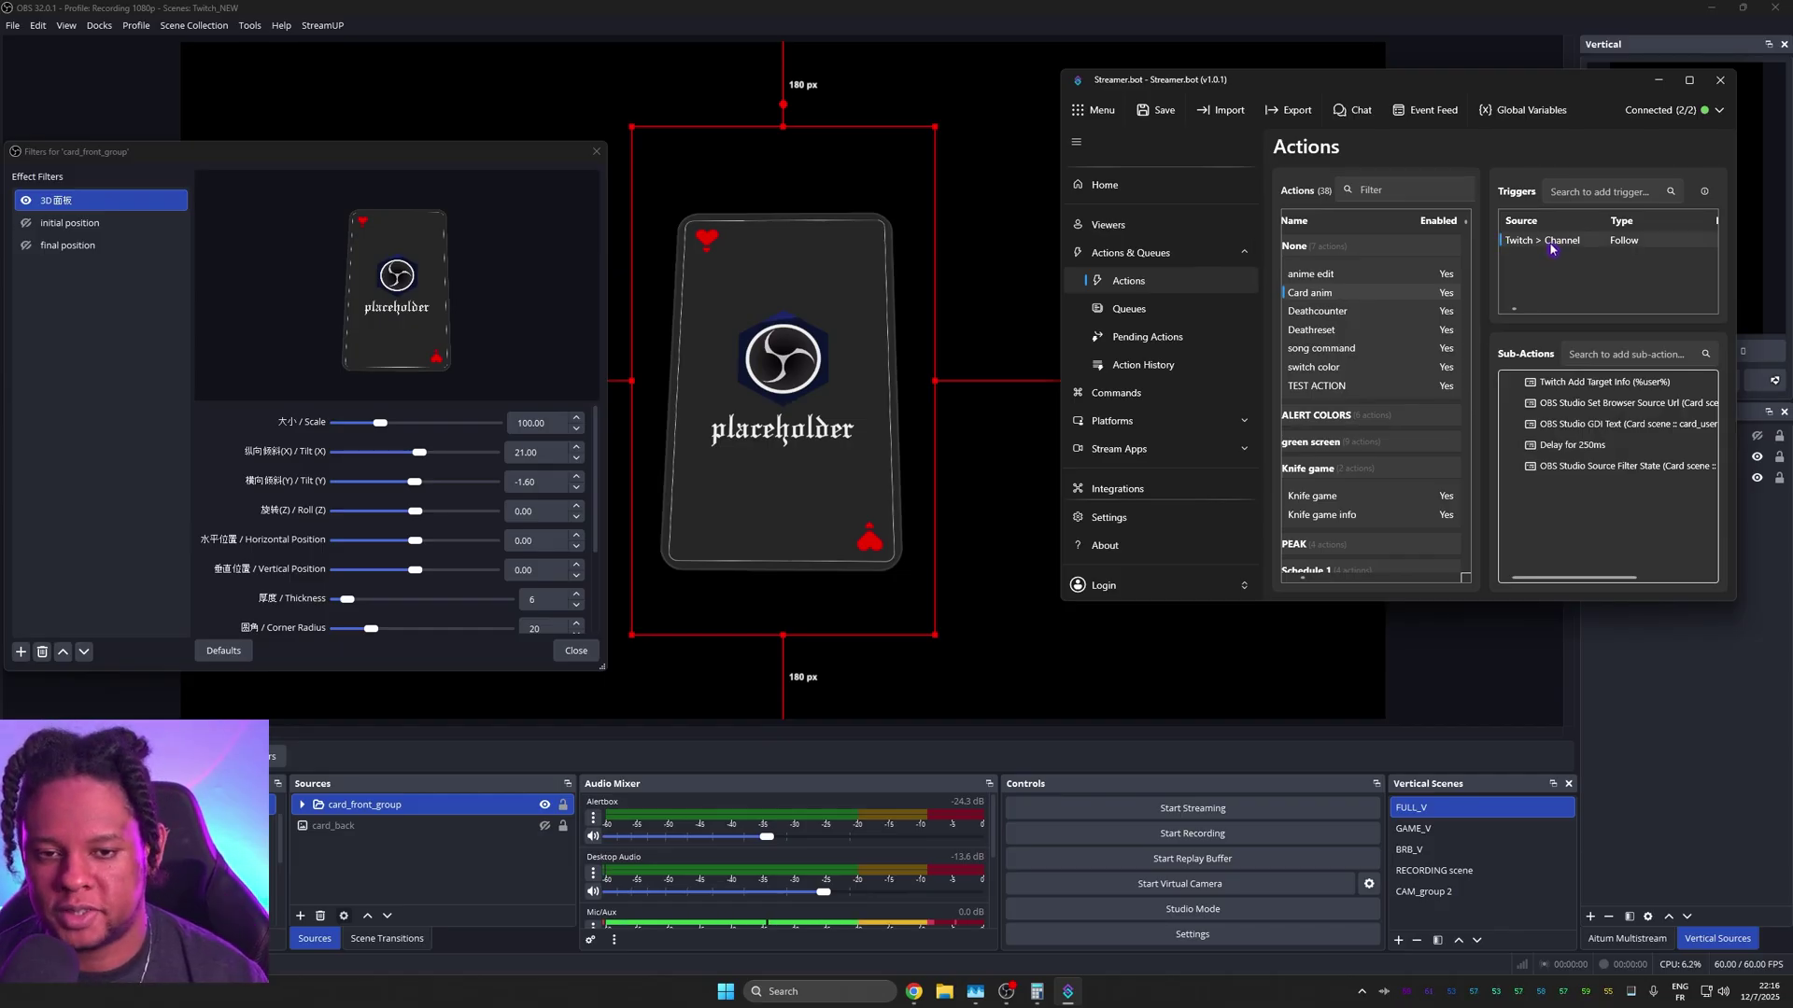
{"action": "key", "text": "Delete"}
{"action": "key", "text": "Return"}
Step: Trigger Card anim from a new 'Card test' chat command, then minimize Streamer.bot
{"action": "right_click", "coordinate": [1578, 265]}
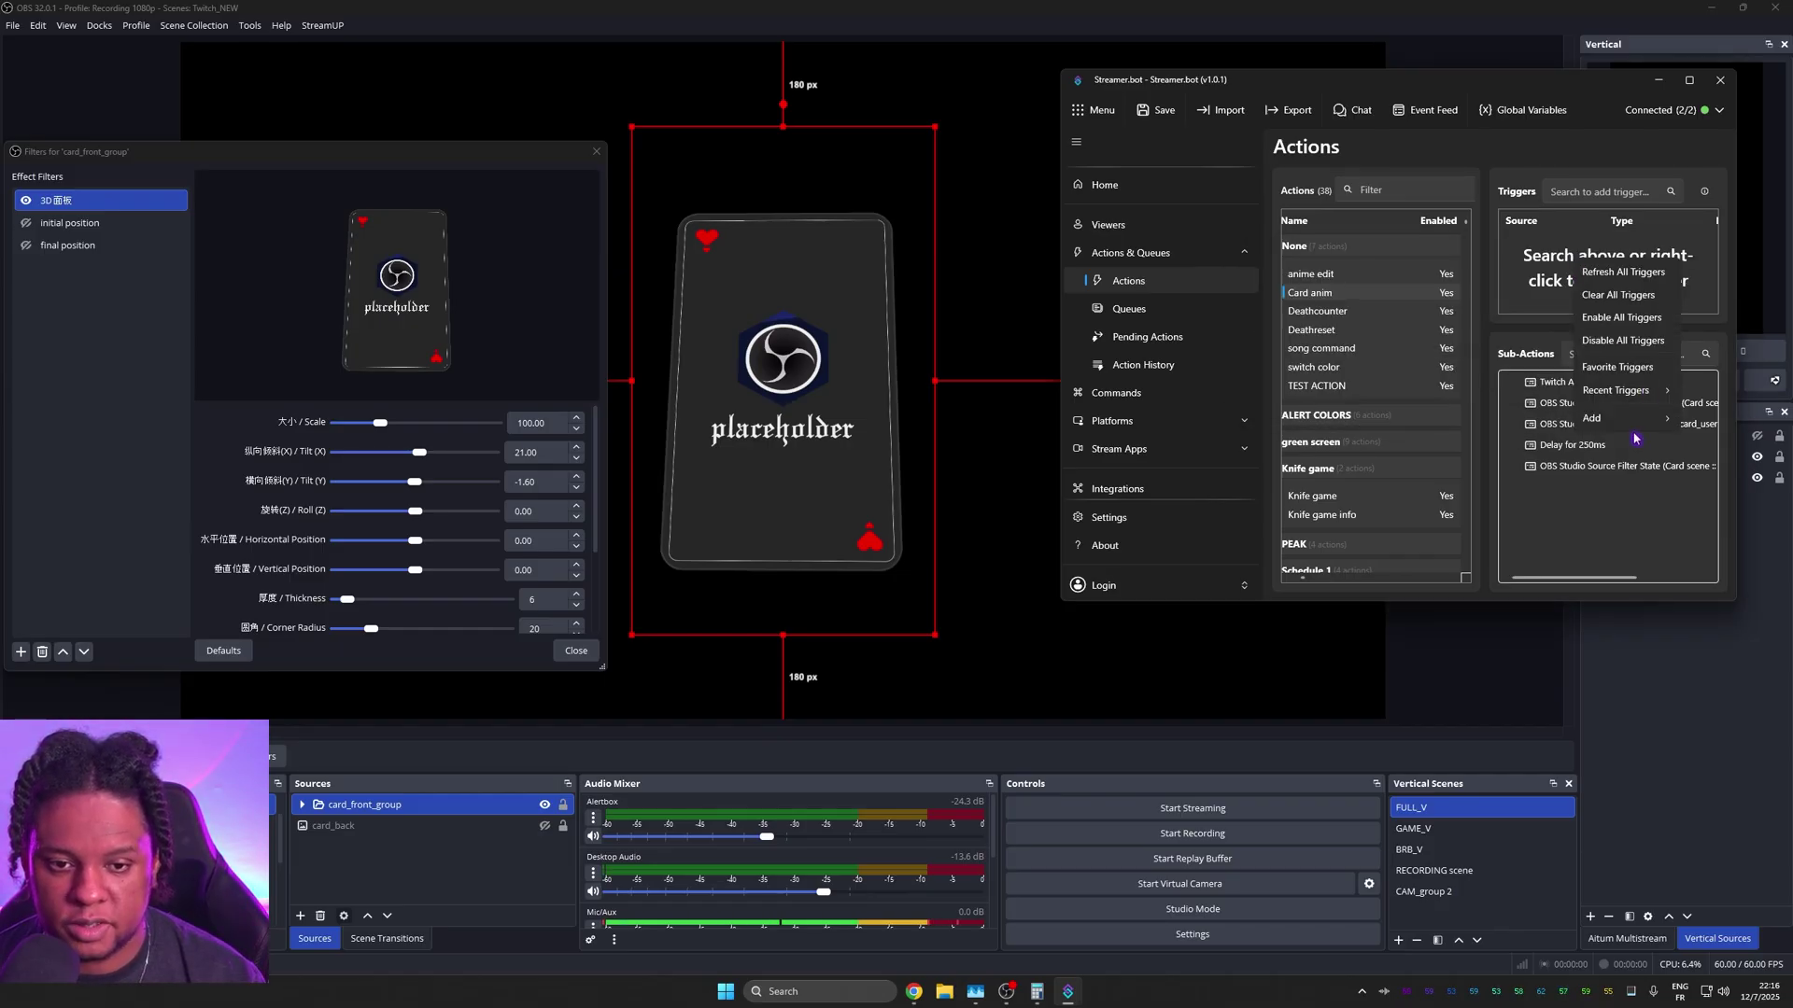
{"action": "mouse_move", "coordinate": [1636, 418]}
{"action": "mouse_move", "coordinate": [1470, 425]}
{"action": "mouse_move", "coordinate": [1359, 499]}
{"action": "left_click", "coordinate": [1246, 529]}
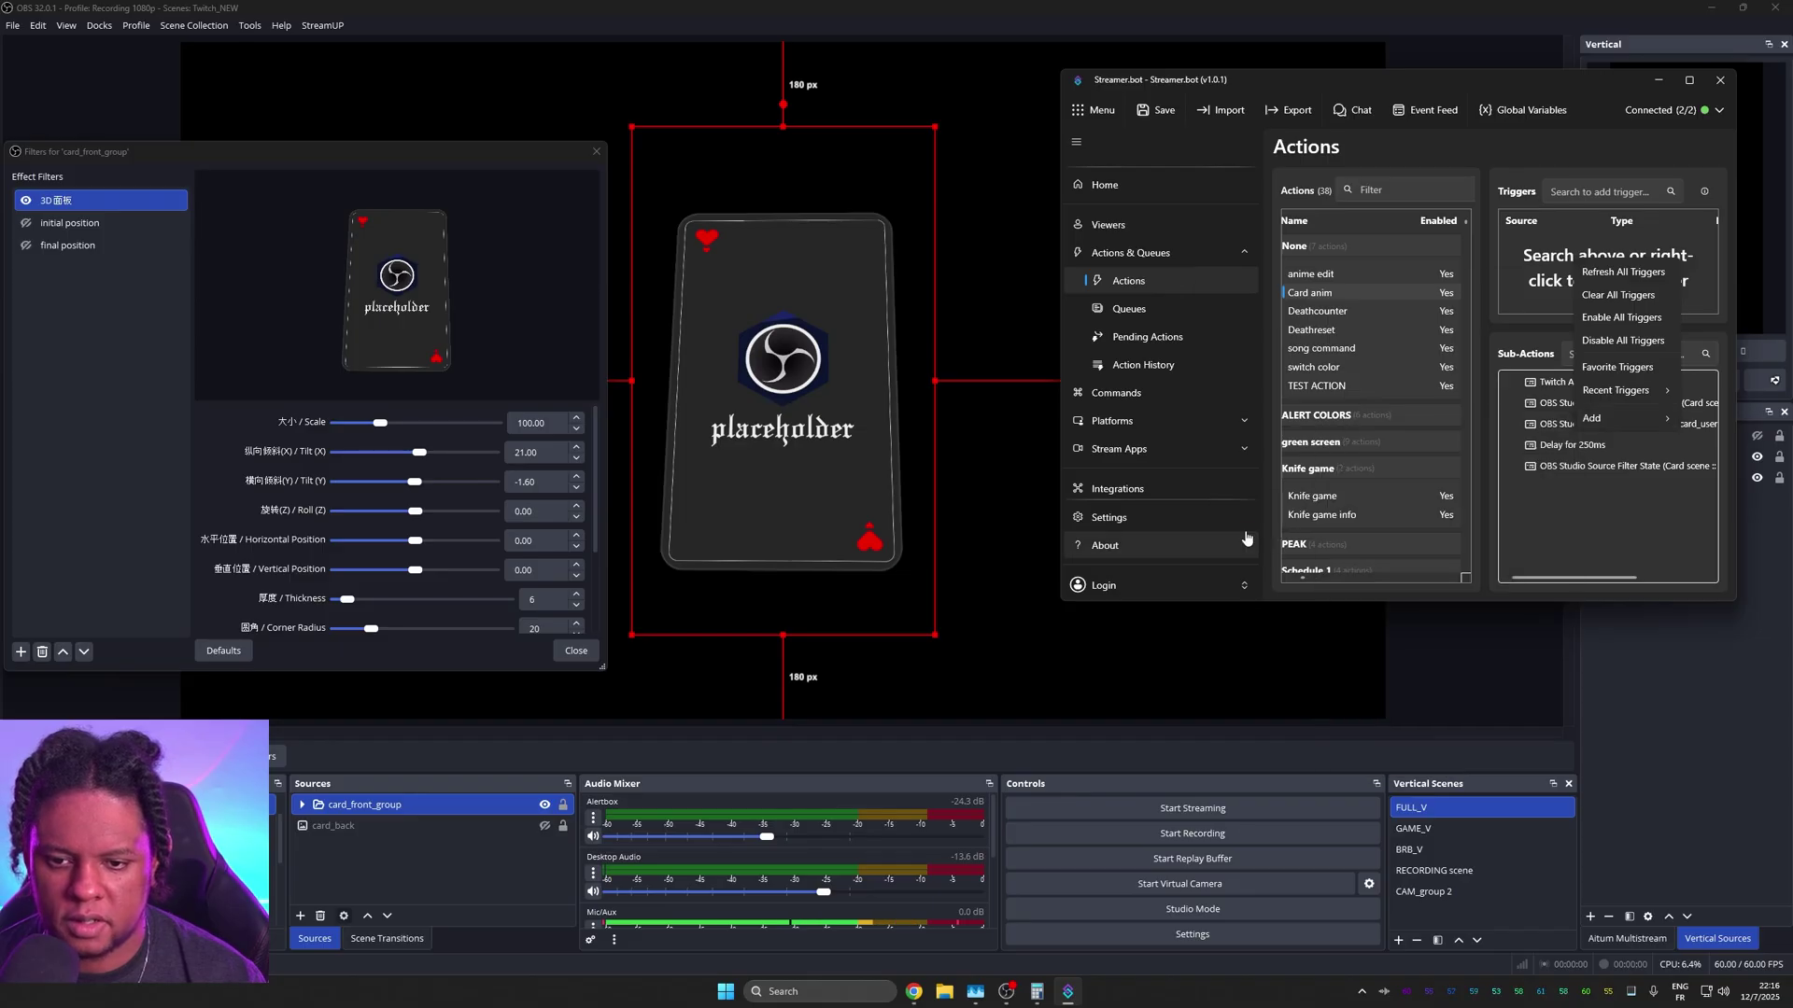
{"action": "left_click", "coordinate": [1266, 348]}
{"action": "type", "text": "Card test"}
{"action": "left_click", "coordinate": [1176, 250]}
{"action": "type", "text": "!card"}
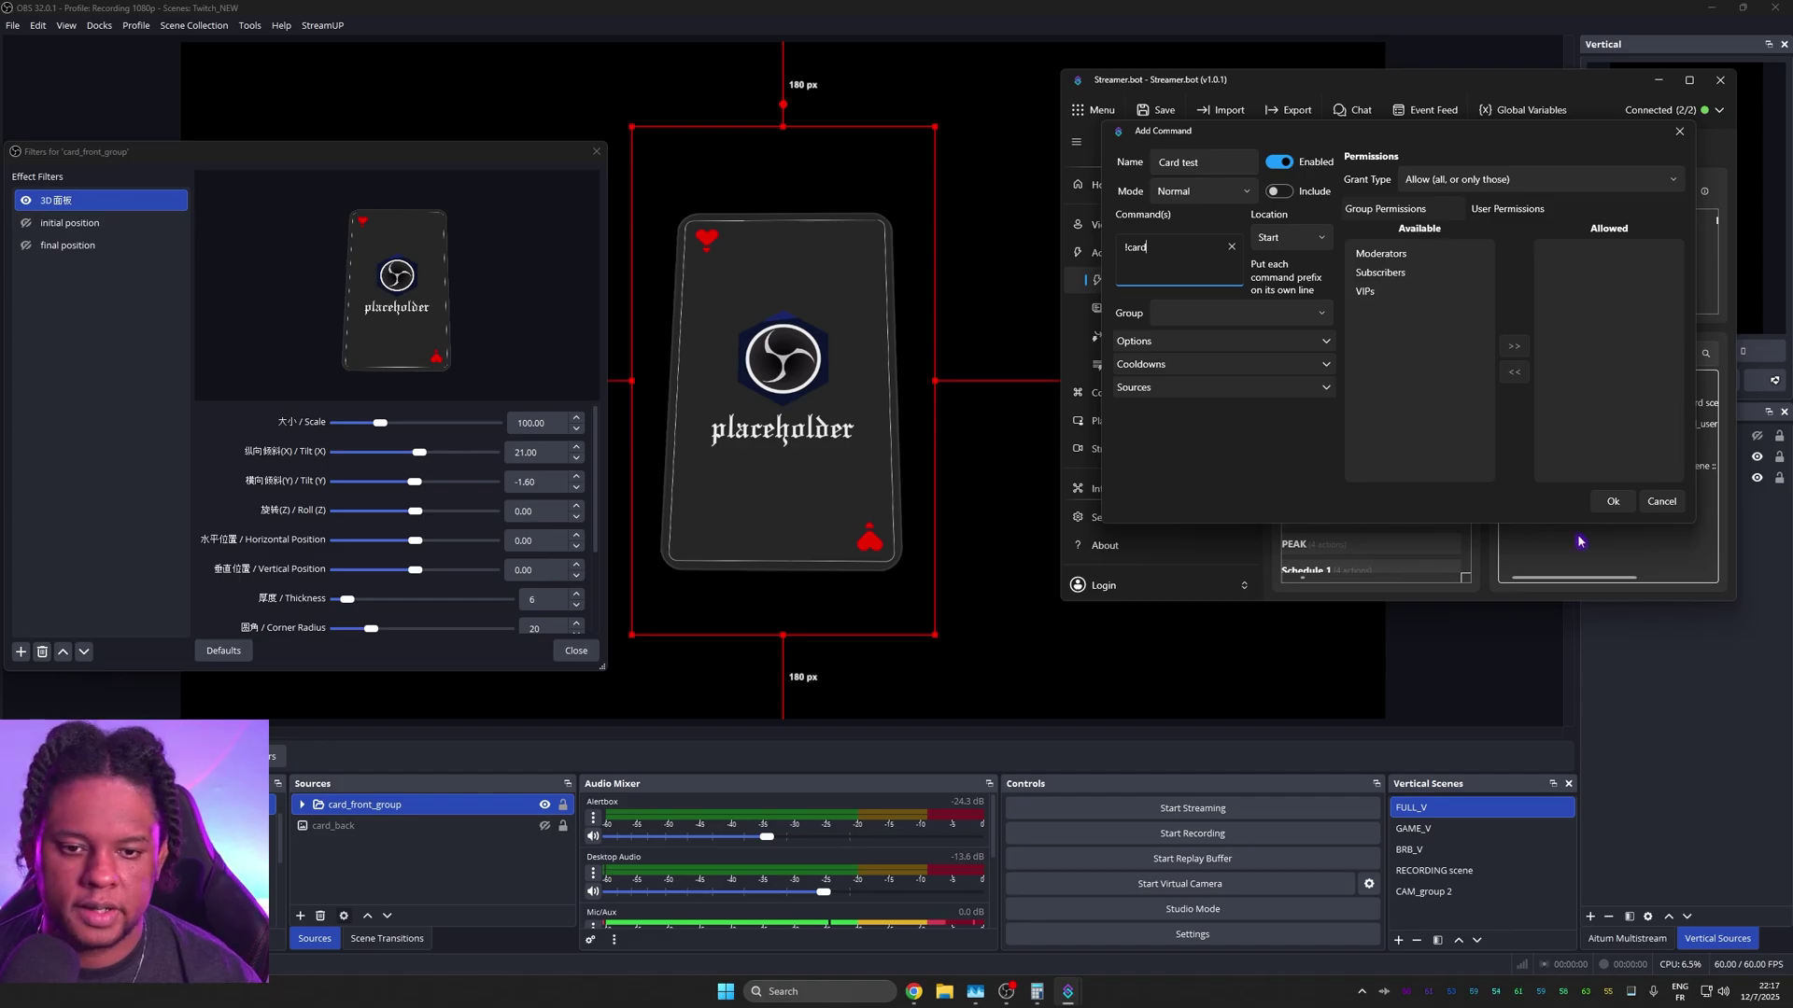
{"action": "left_click", "coordinate": [1612, 502]}
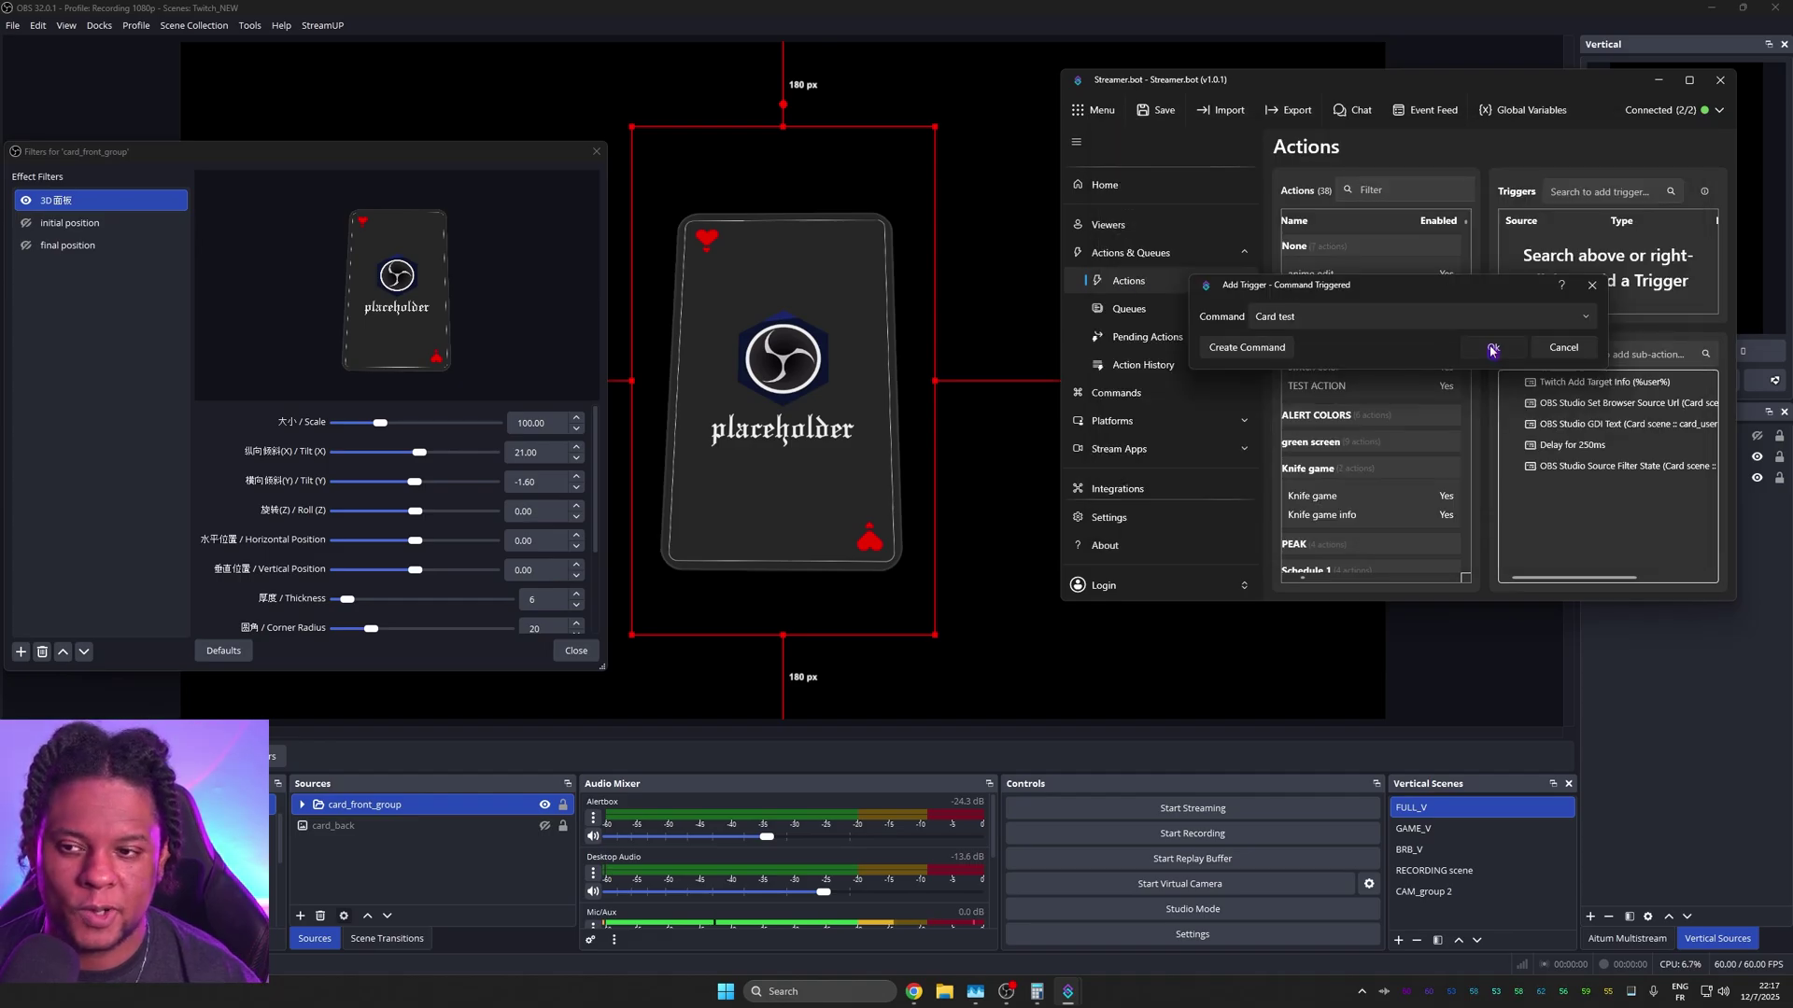
{"action": "left_click", "coordinate": [1660, 84]}
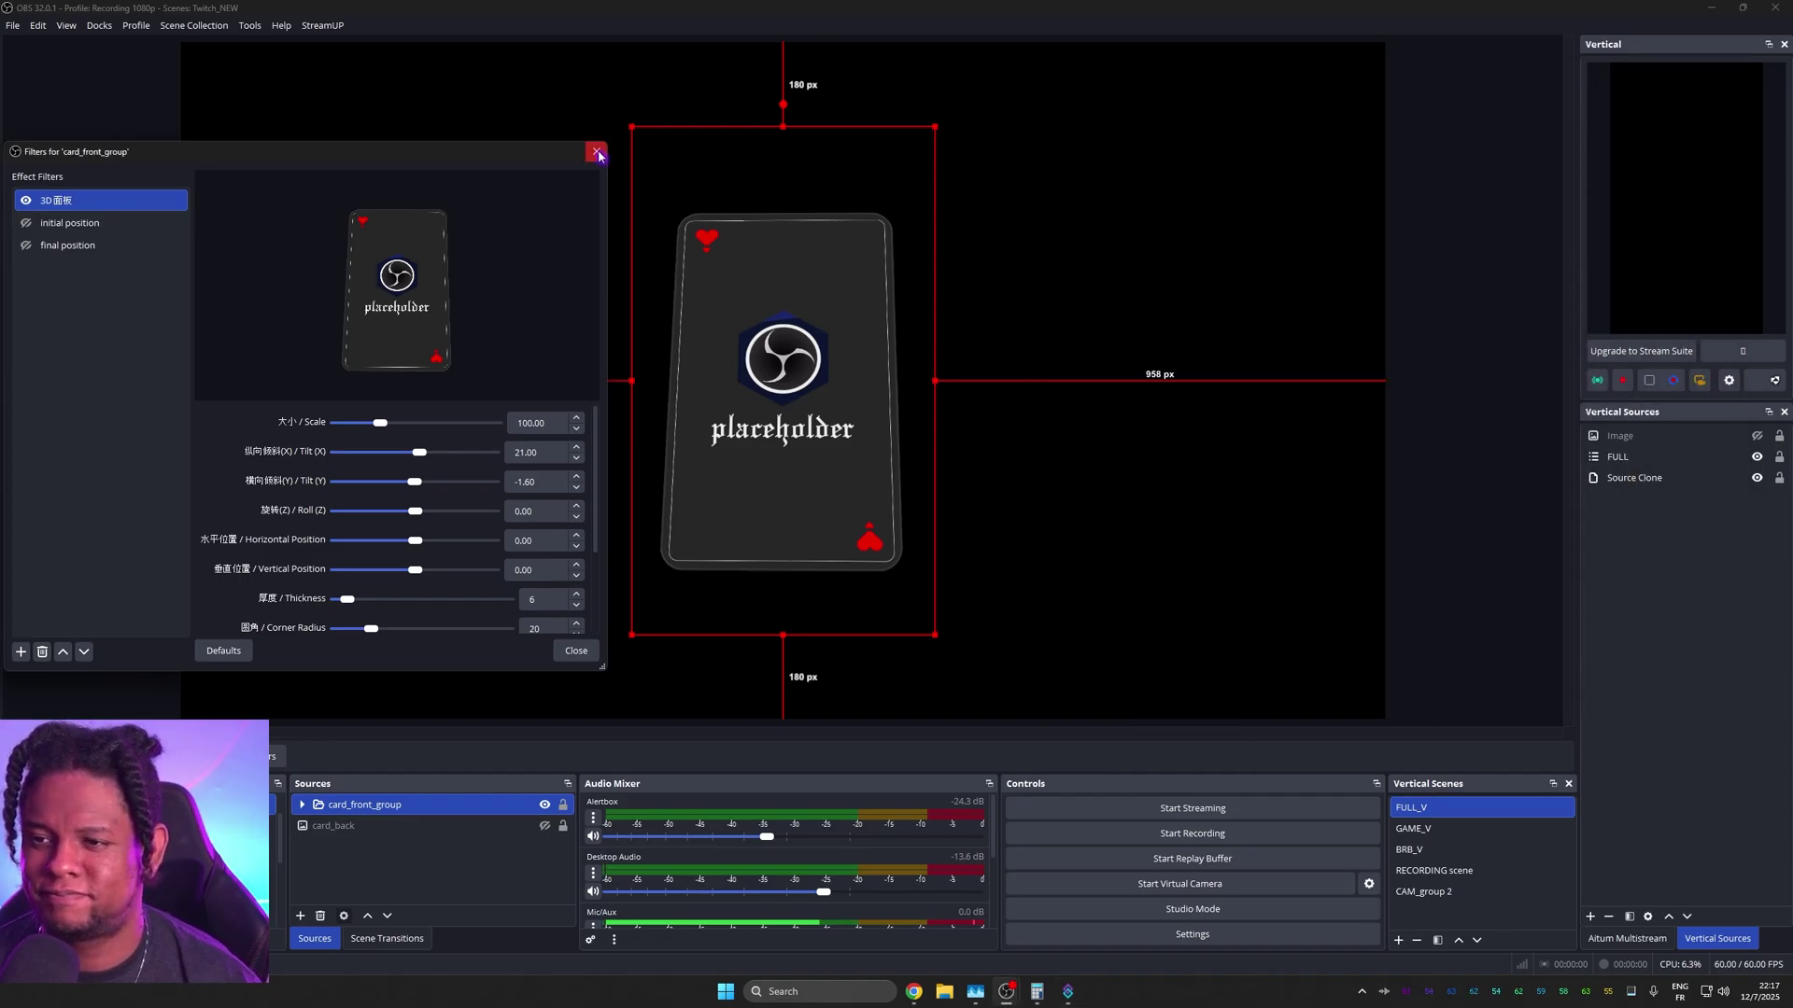
Step: Close the card's filter settings and dock the Twitch chat panel beside the preview
{"action": "left_click", "coordinate": [597, 152]}
{"action": "left_click", "coordinate": [99, 25]}
{"action": "left_click", "coordinate": [140, 504]}
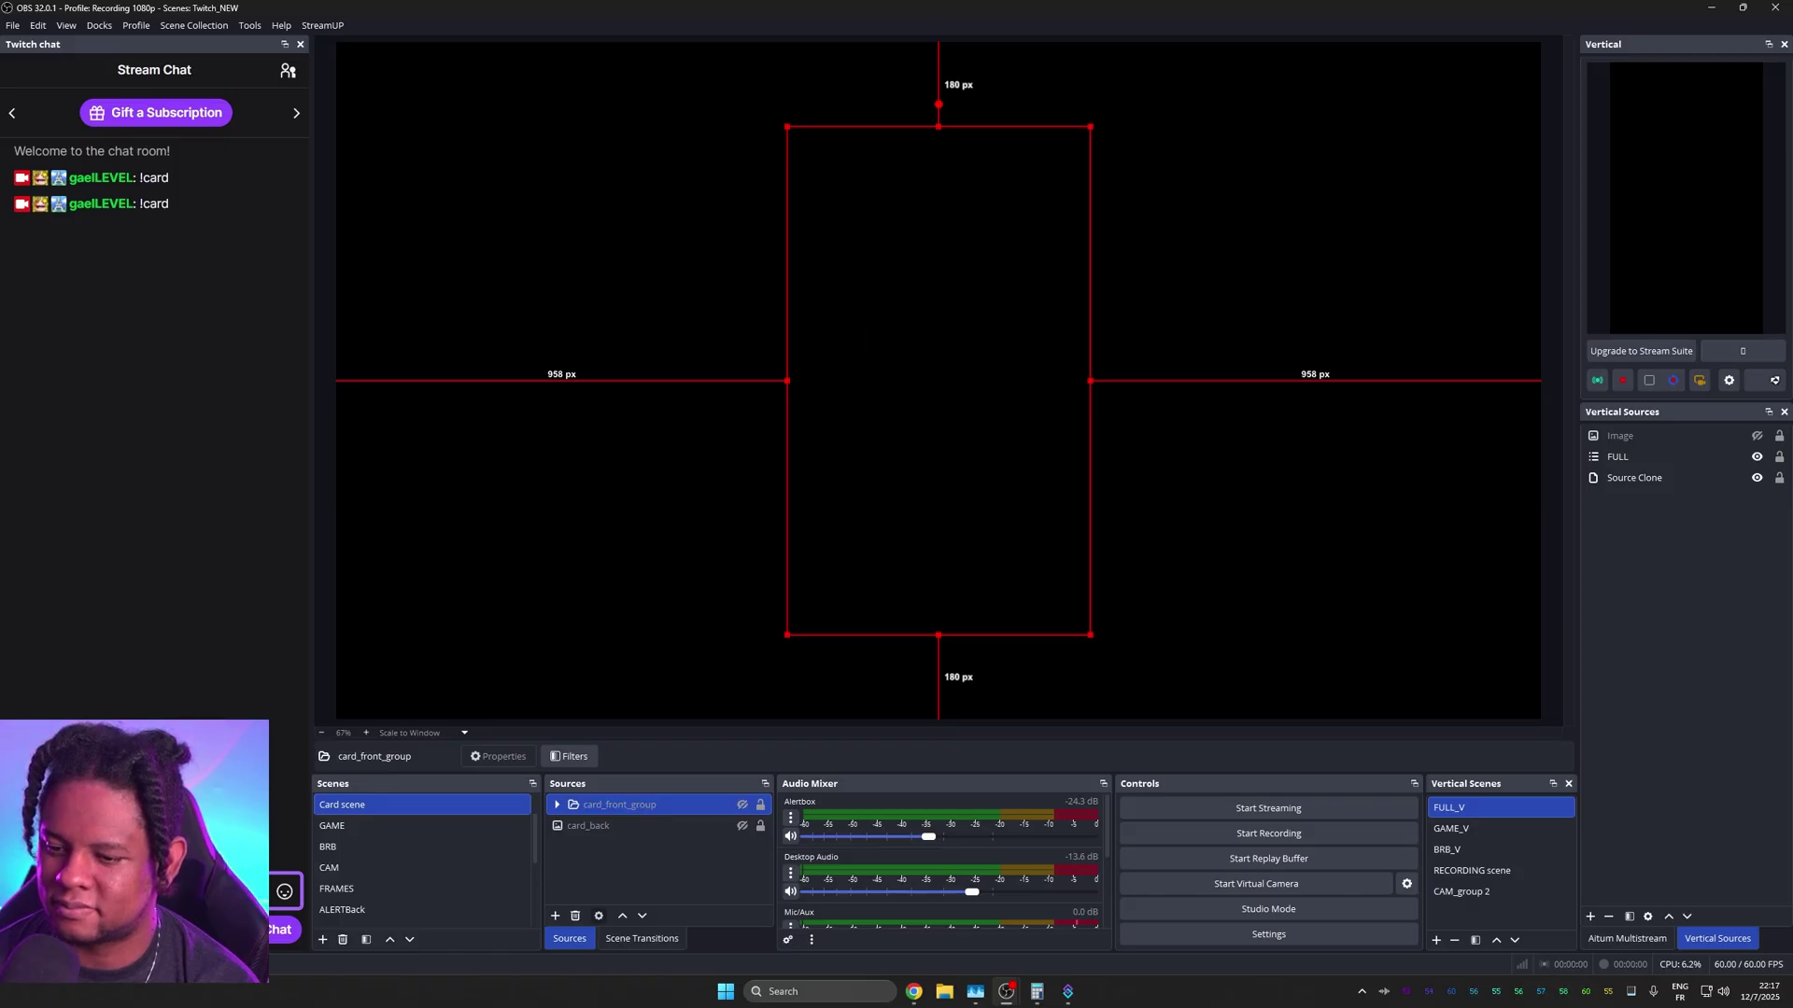
Step: Move Streamer.bot off the card preview, toggle card_back's visibility, and return to Streamer.bot
{"action": "left_click", "coordinate": [1069, 992]}
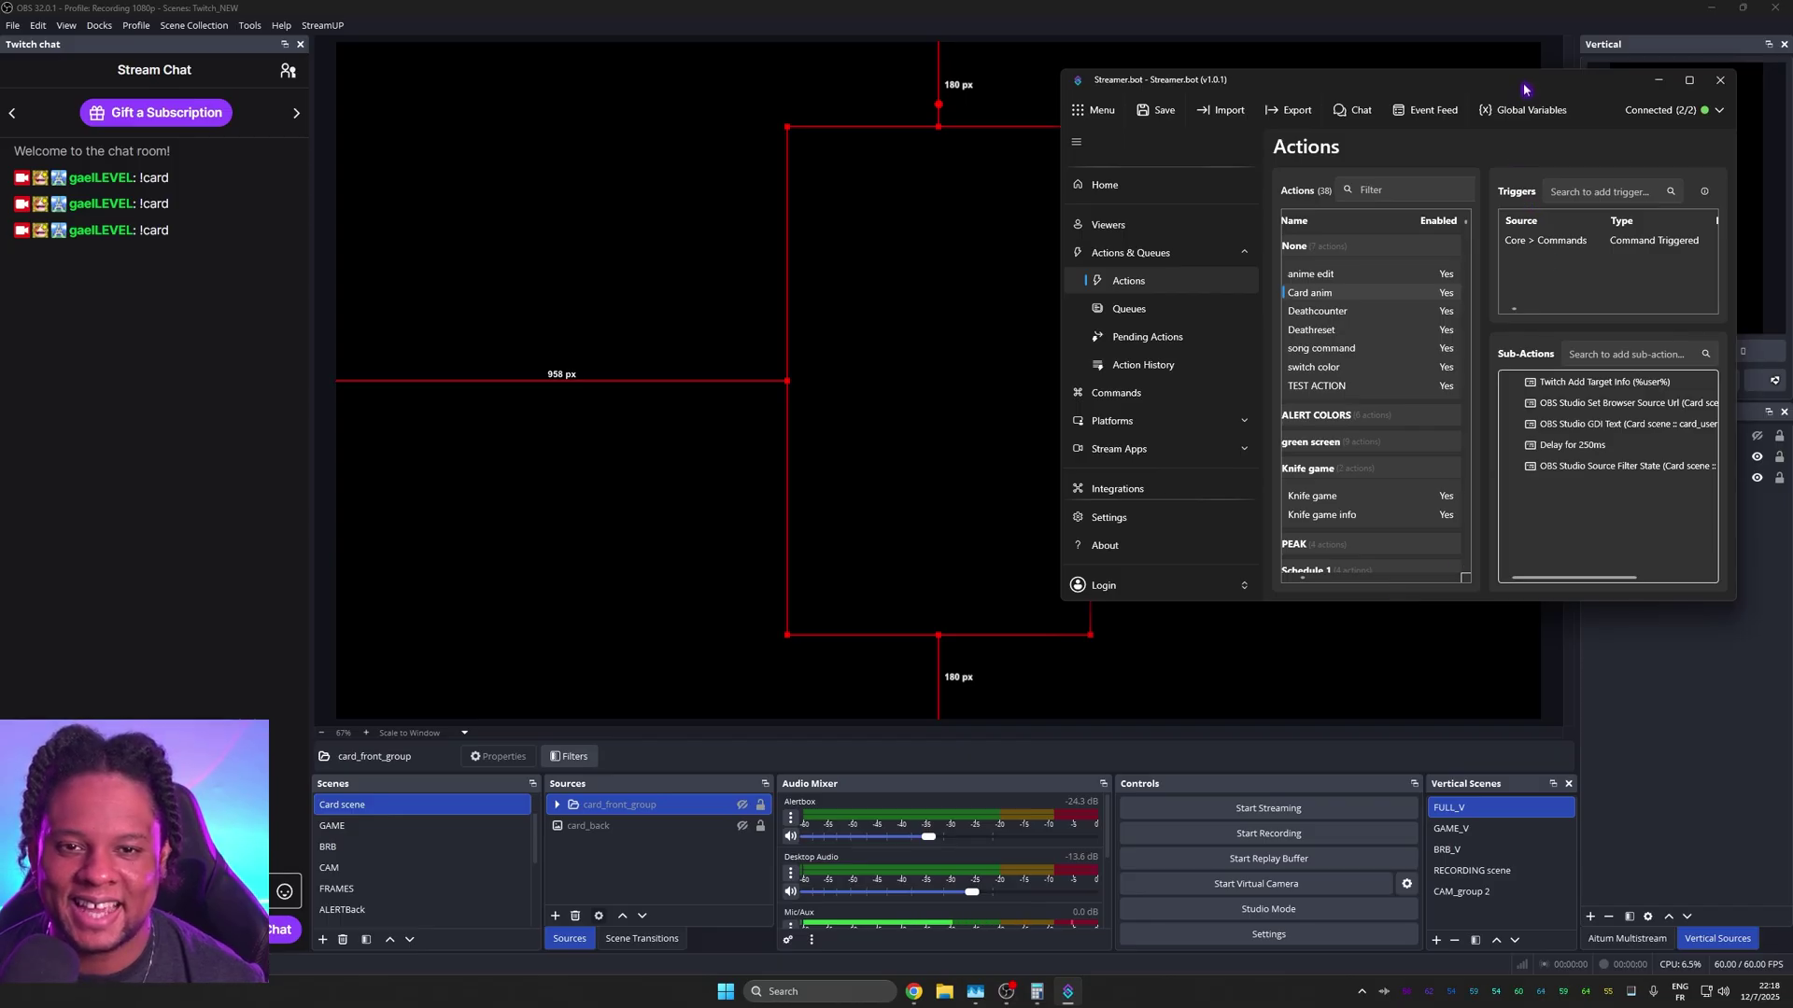
{"action": "left_click_drag", "start_coordinate": [1524, 88], "coordinate": [1373, 94]}
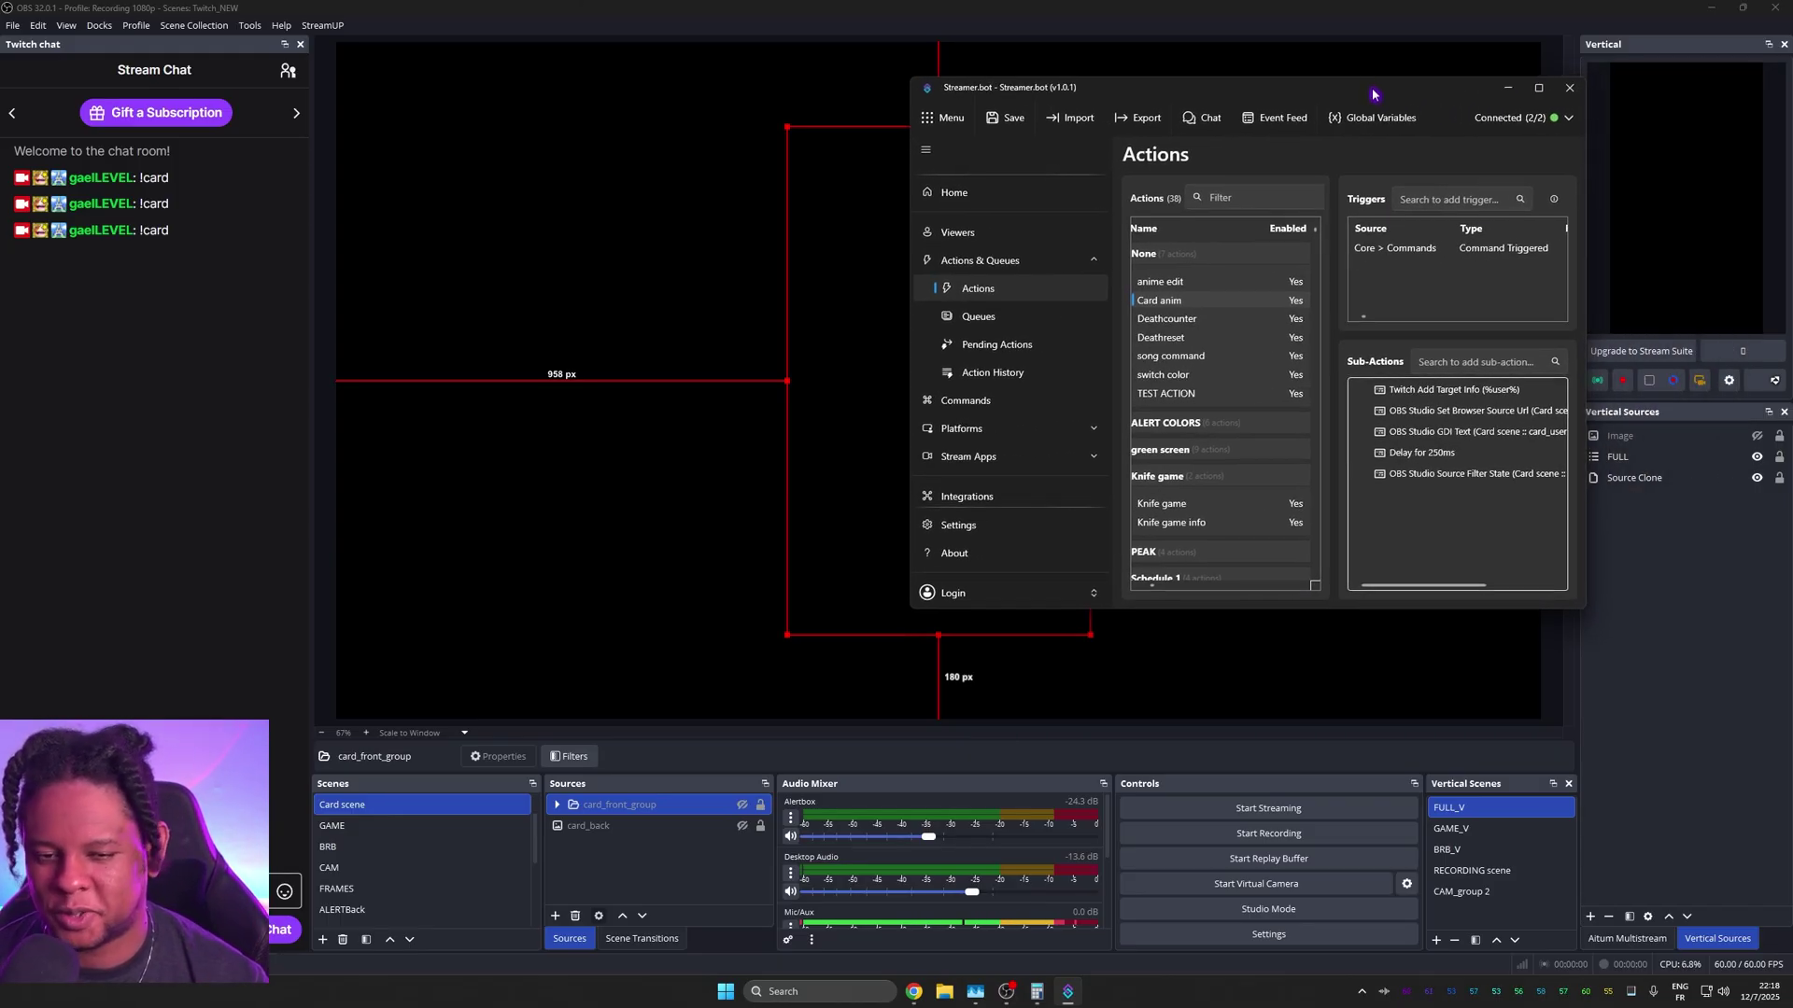
{"action": "left_click_drag", "start_coordinate": [1121, 93], "coordinate": [1429, 121]}
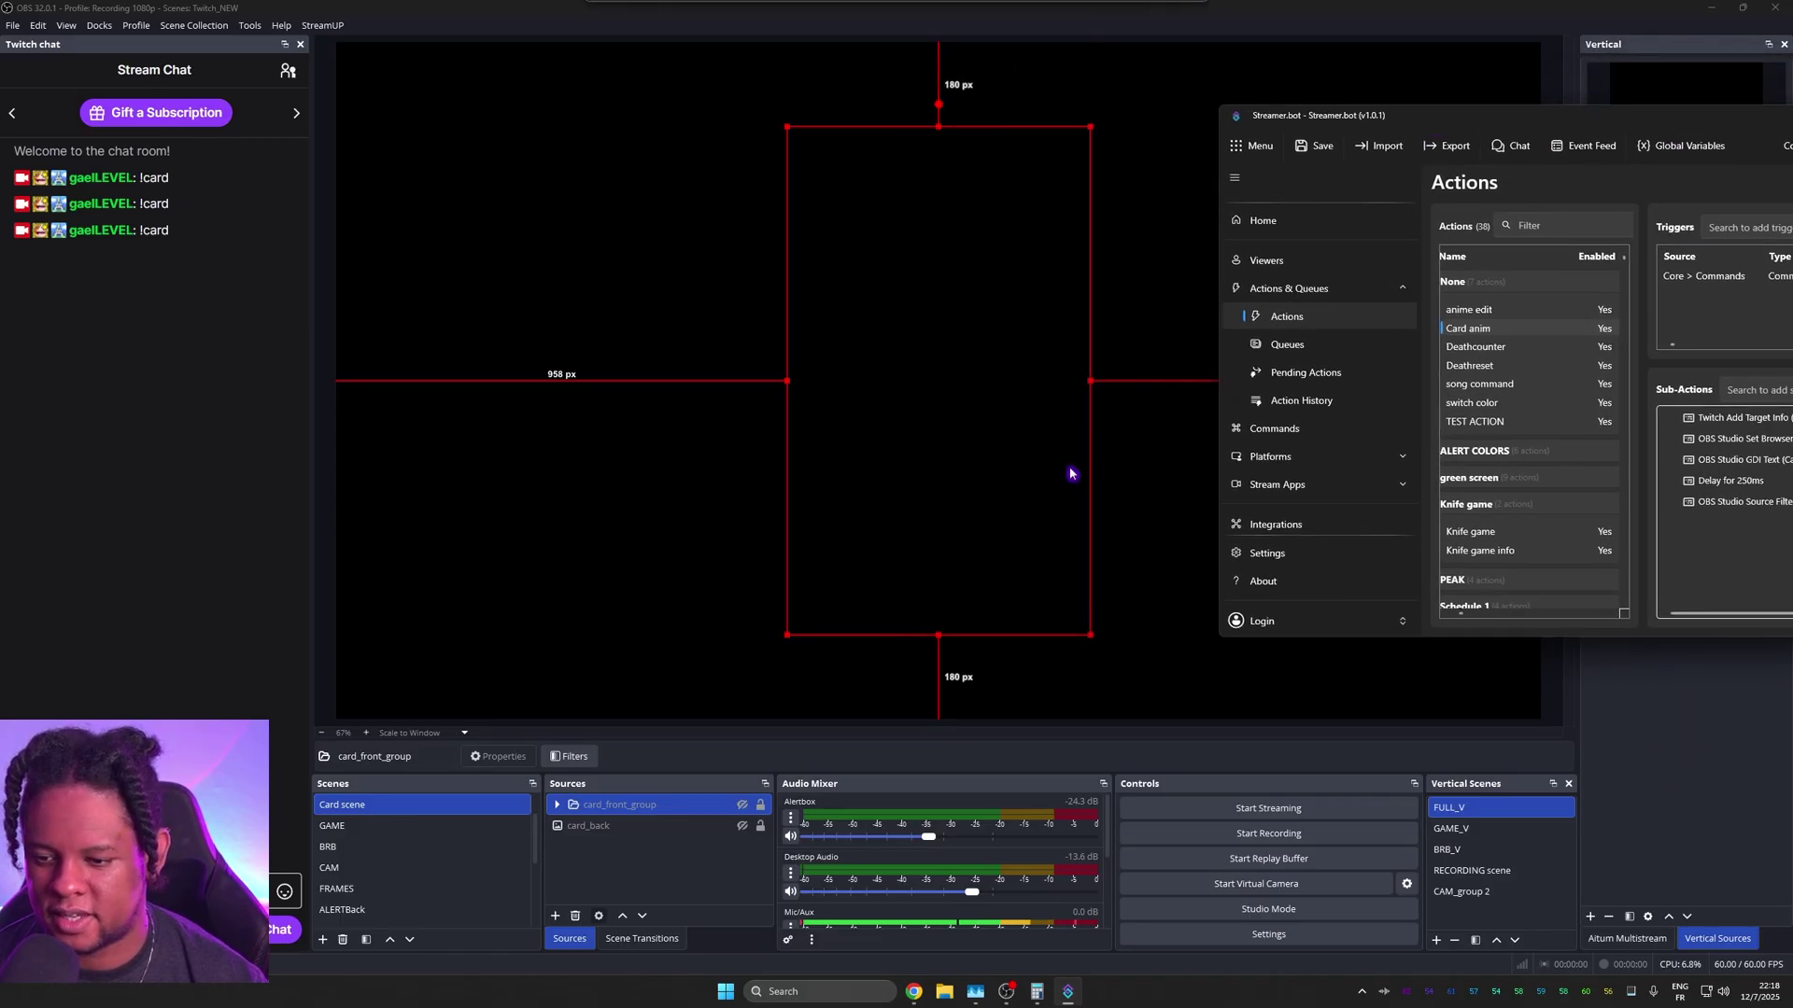
{"action": "left_click", "coordinate": [742, 827]}
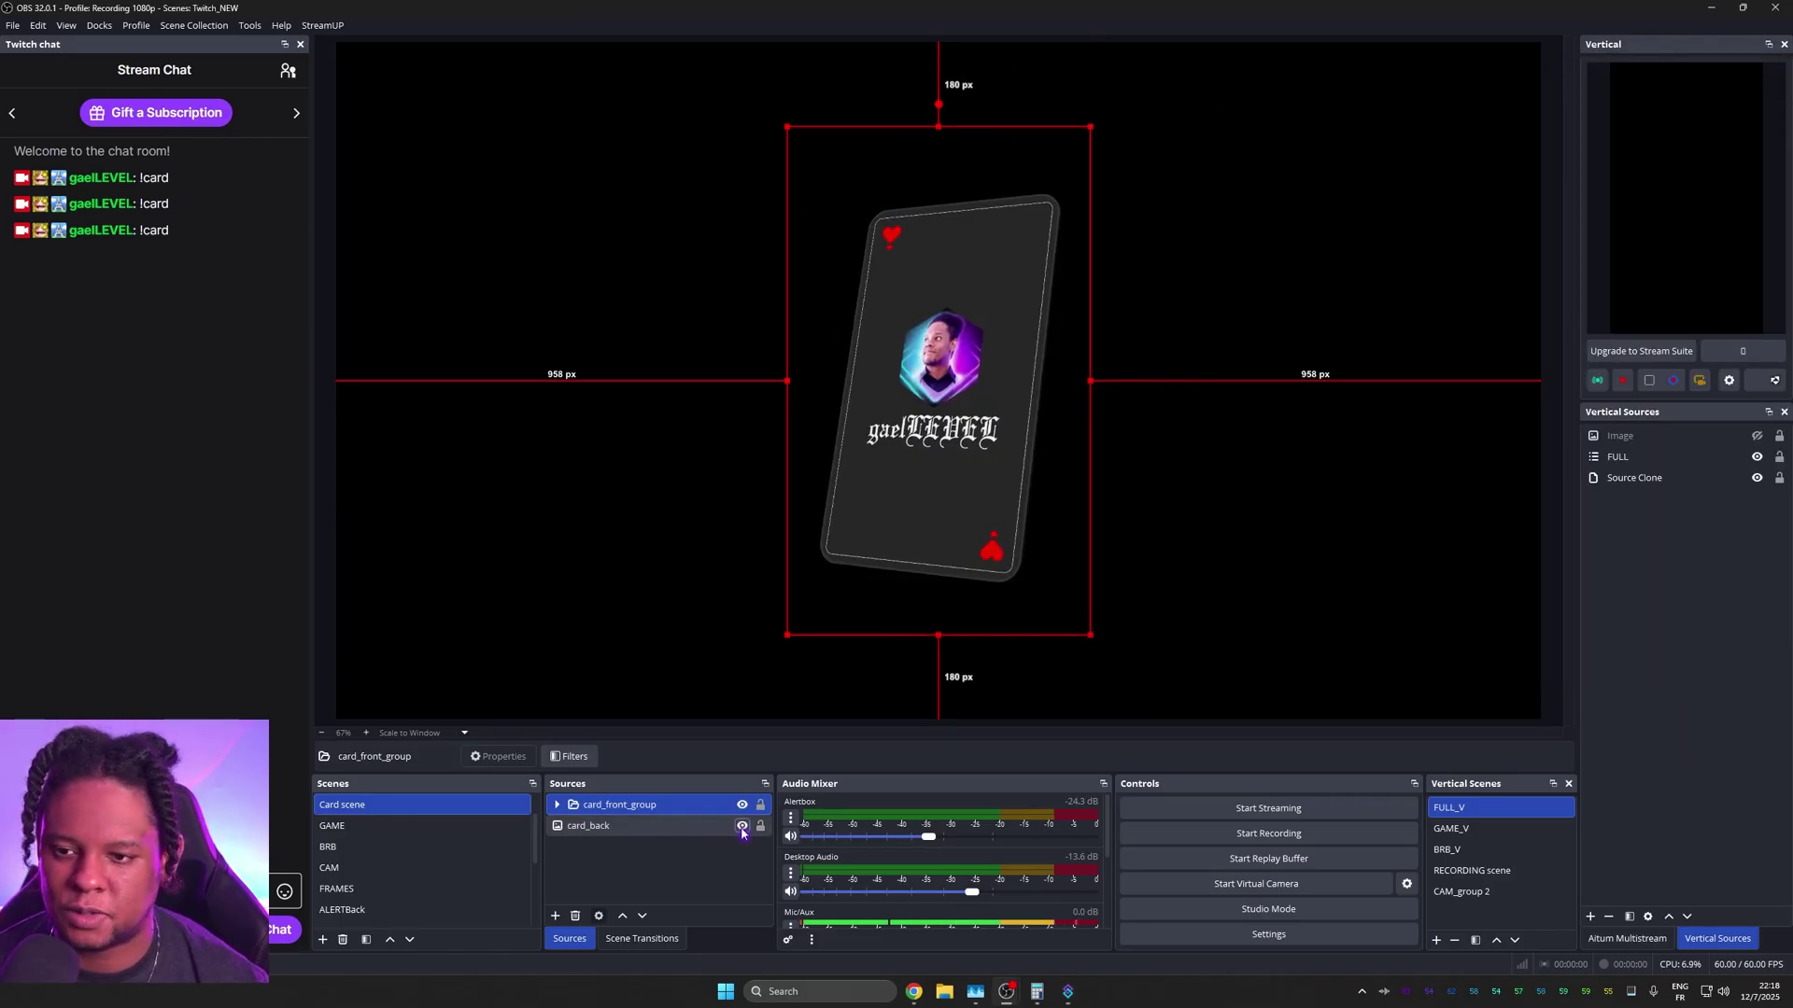
{"action": "key", "text": "alt+Tab"}
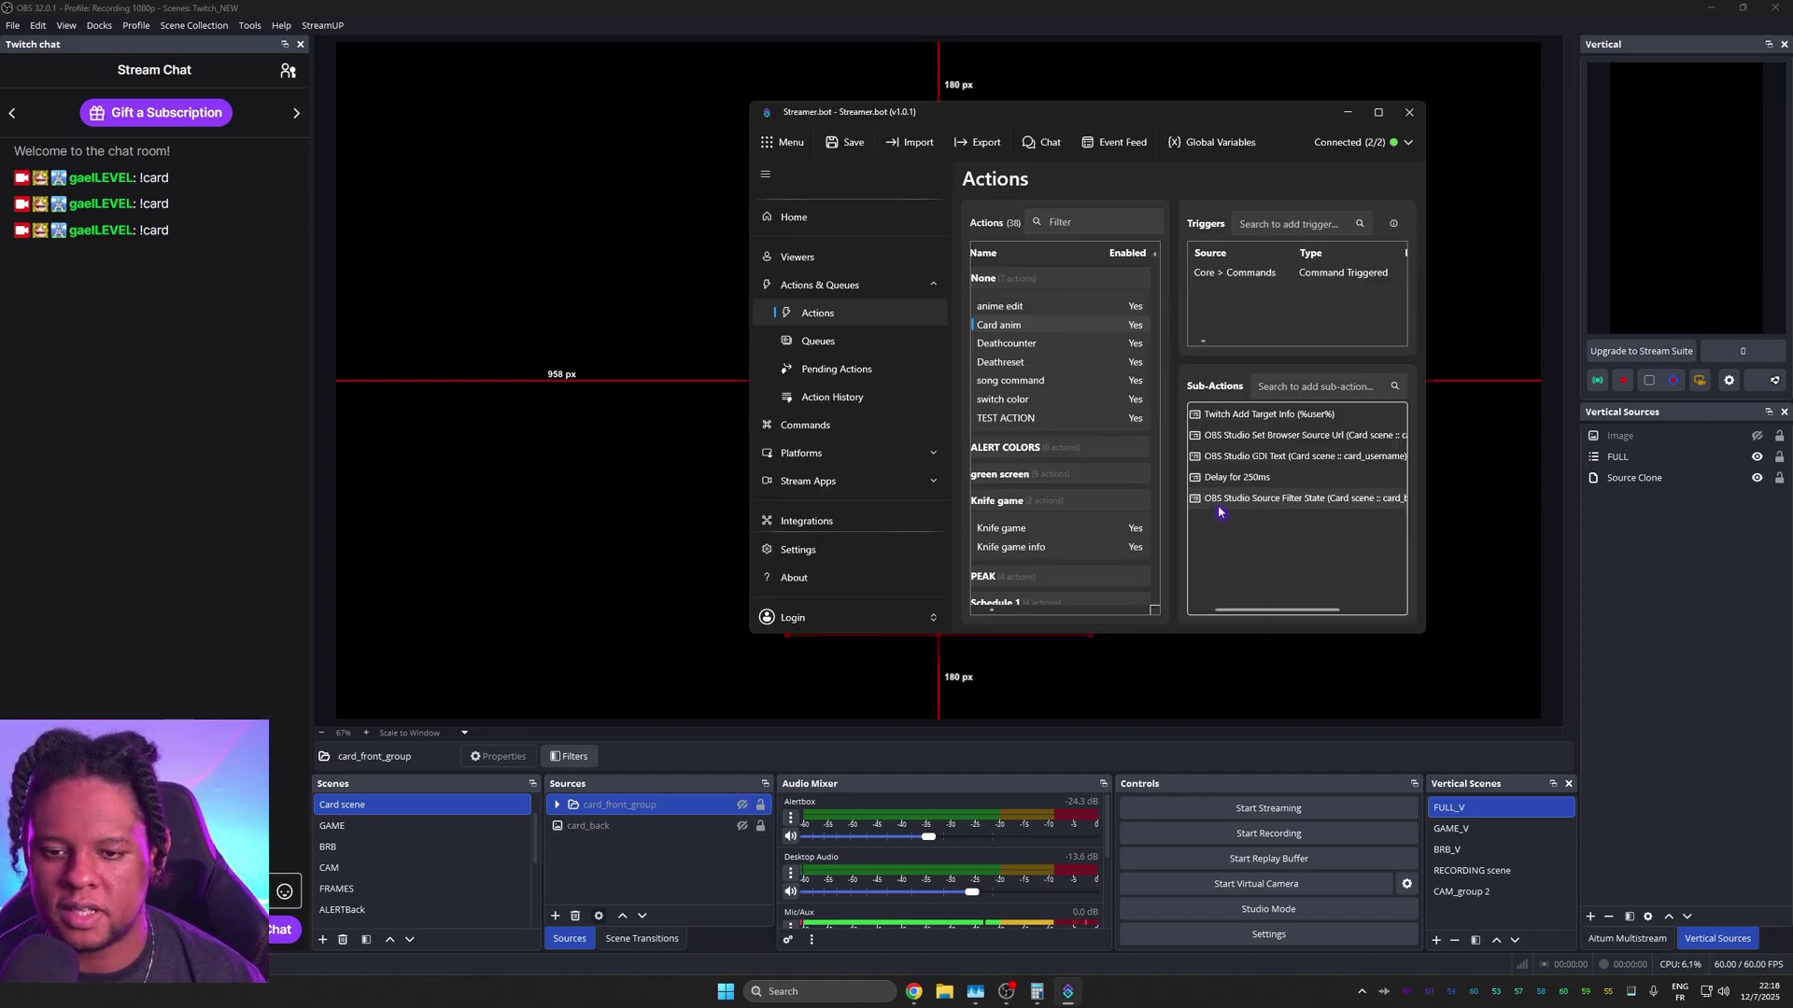
Step: Replace the Source Filter State sub-action with Set Source Visibility State: Card scene, card_back, Visible
{"action": "key", "text": "Delete"}
{"action": "right_click", "coordinate": [1242, 506]}
{"action": "mouse_move", "coordinate": [1341, 624]}
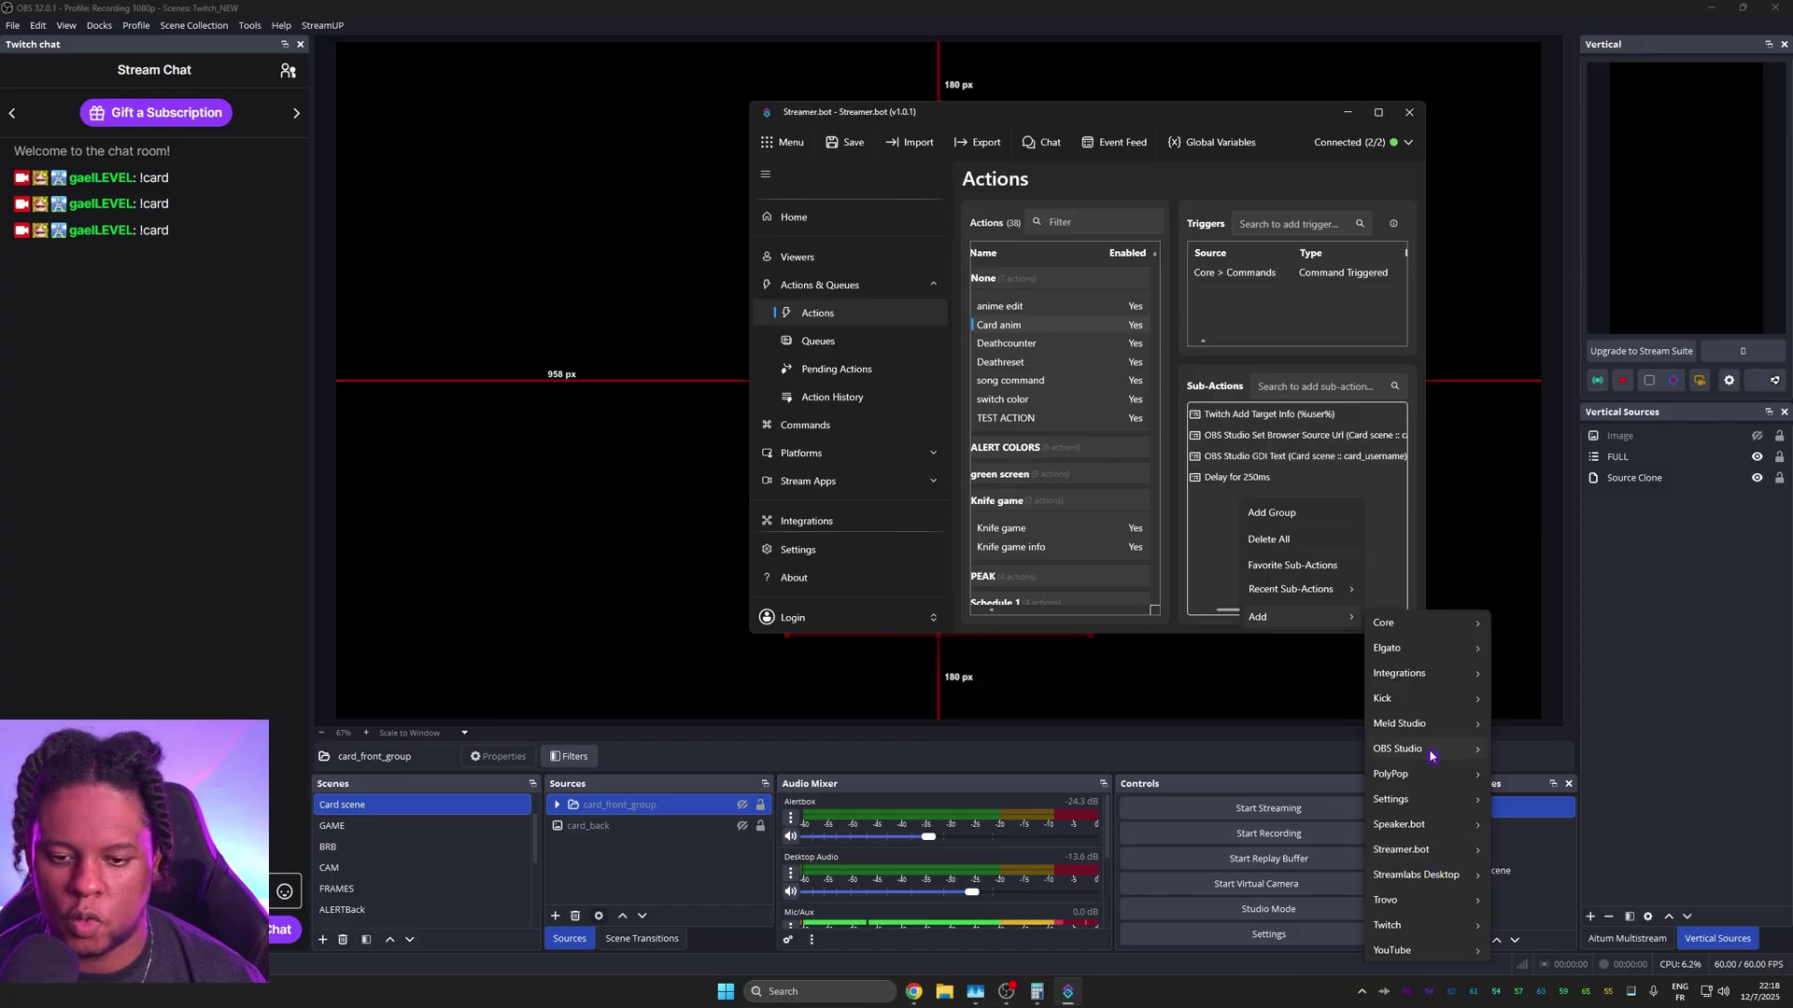
{"action": "mouse_move", "coordinate": [1431, 751]}
{"action": "mouse_move", "coordinate": [1524, 744]}
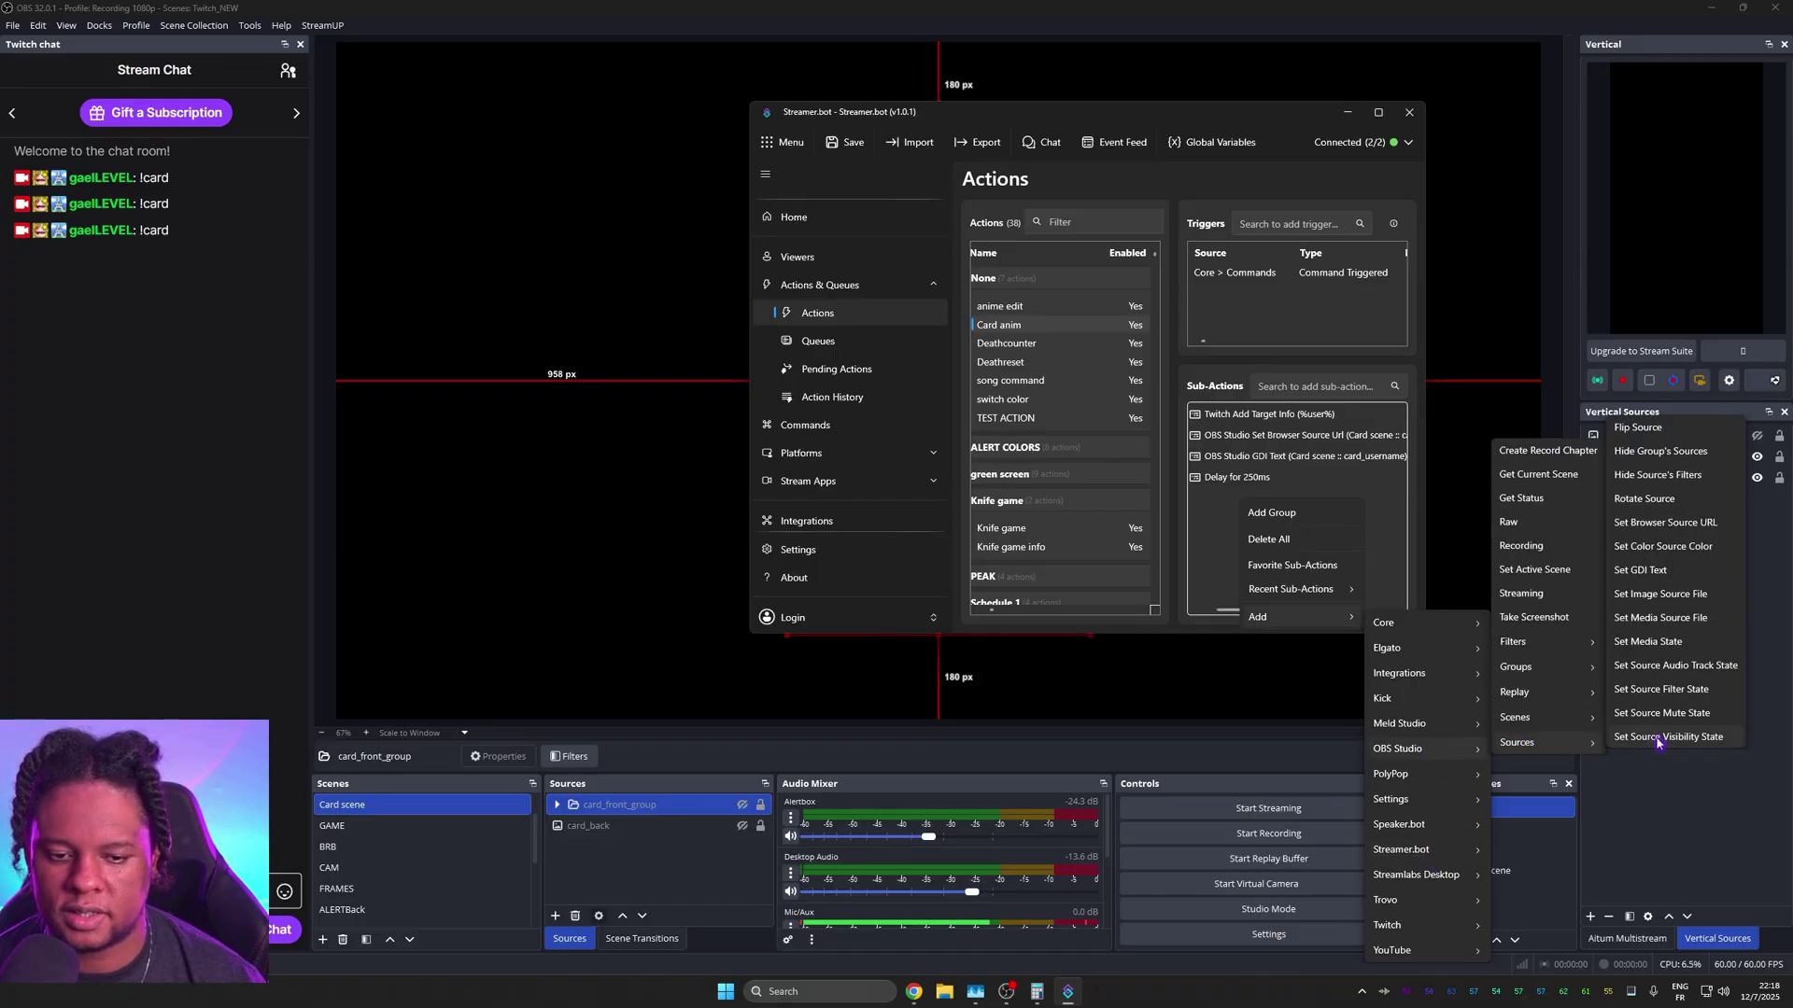
{"action": "left_click", "coordinate": [1659, 740]}
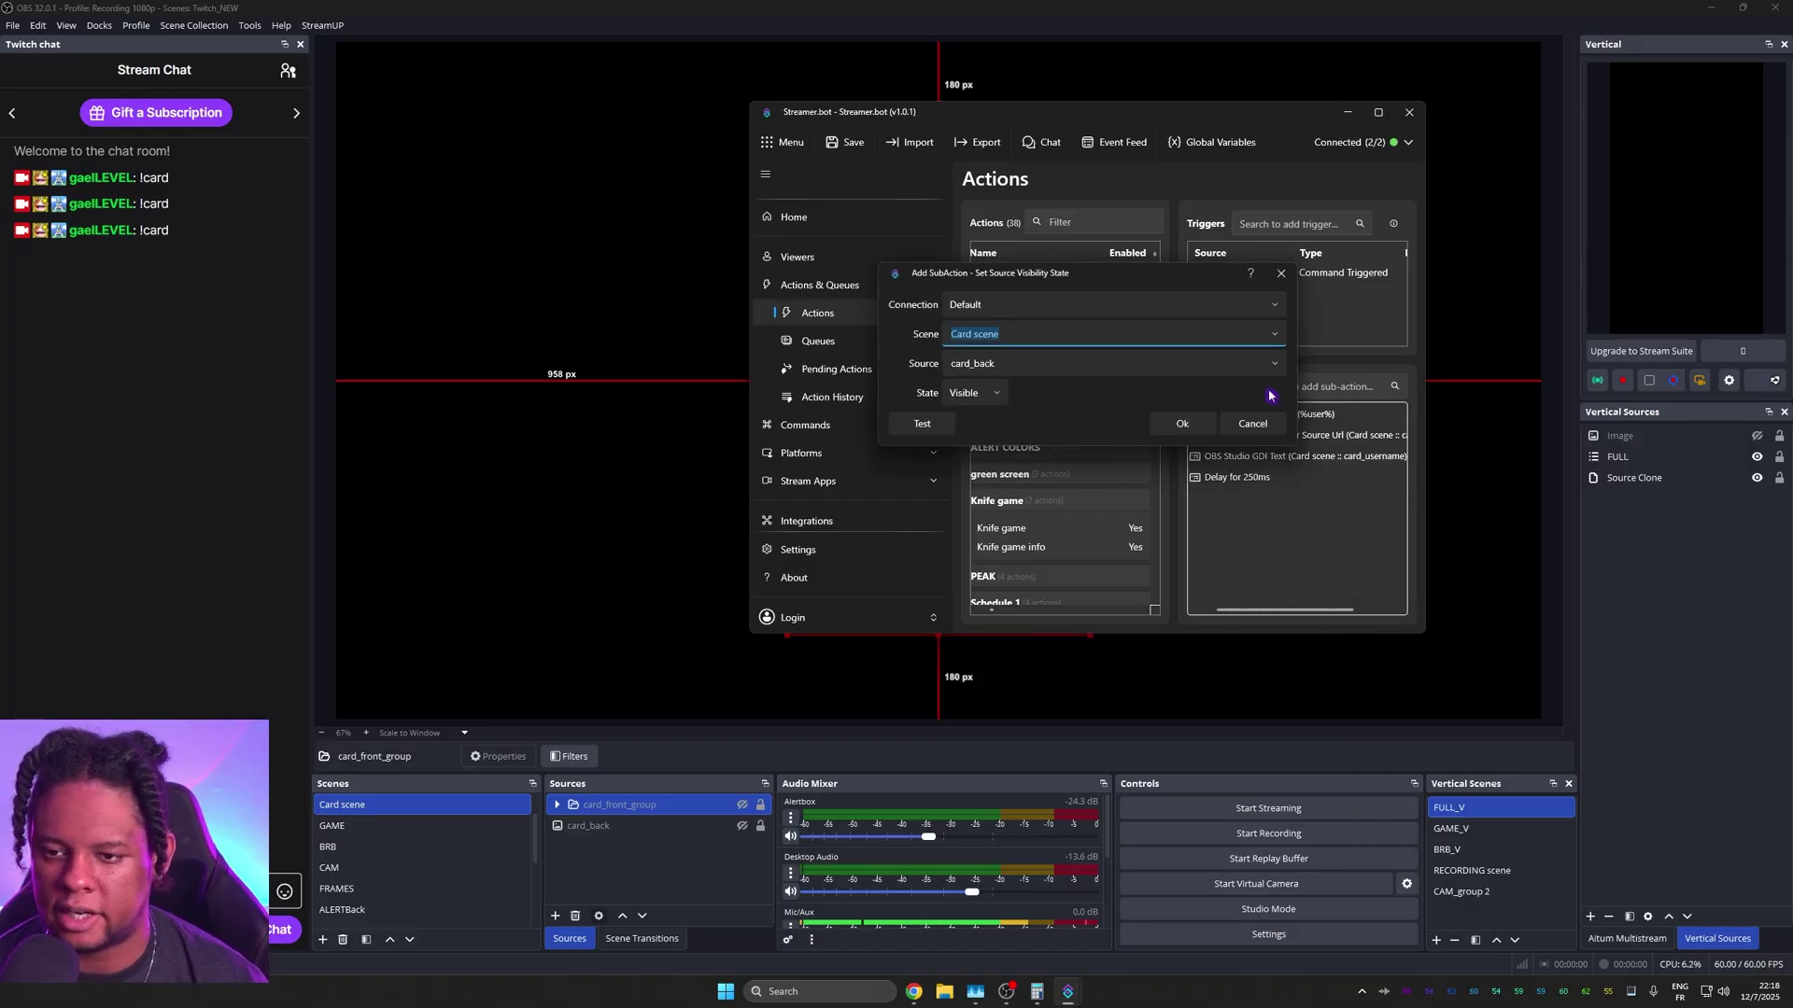
{"action": "left_click", "coordinate": [1181, 425]}
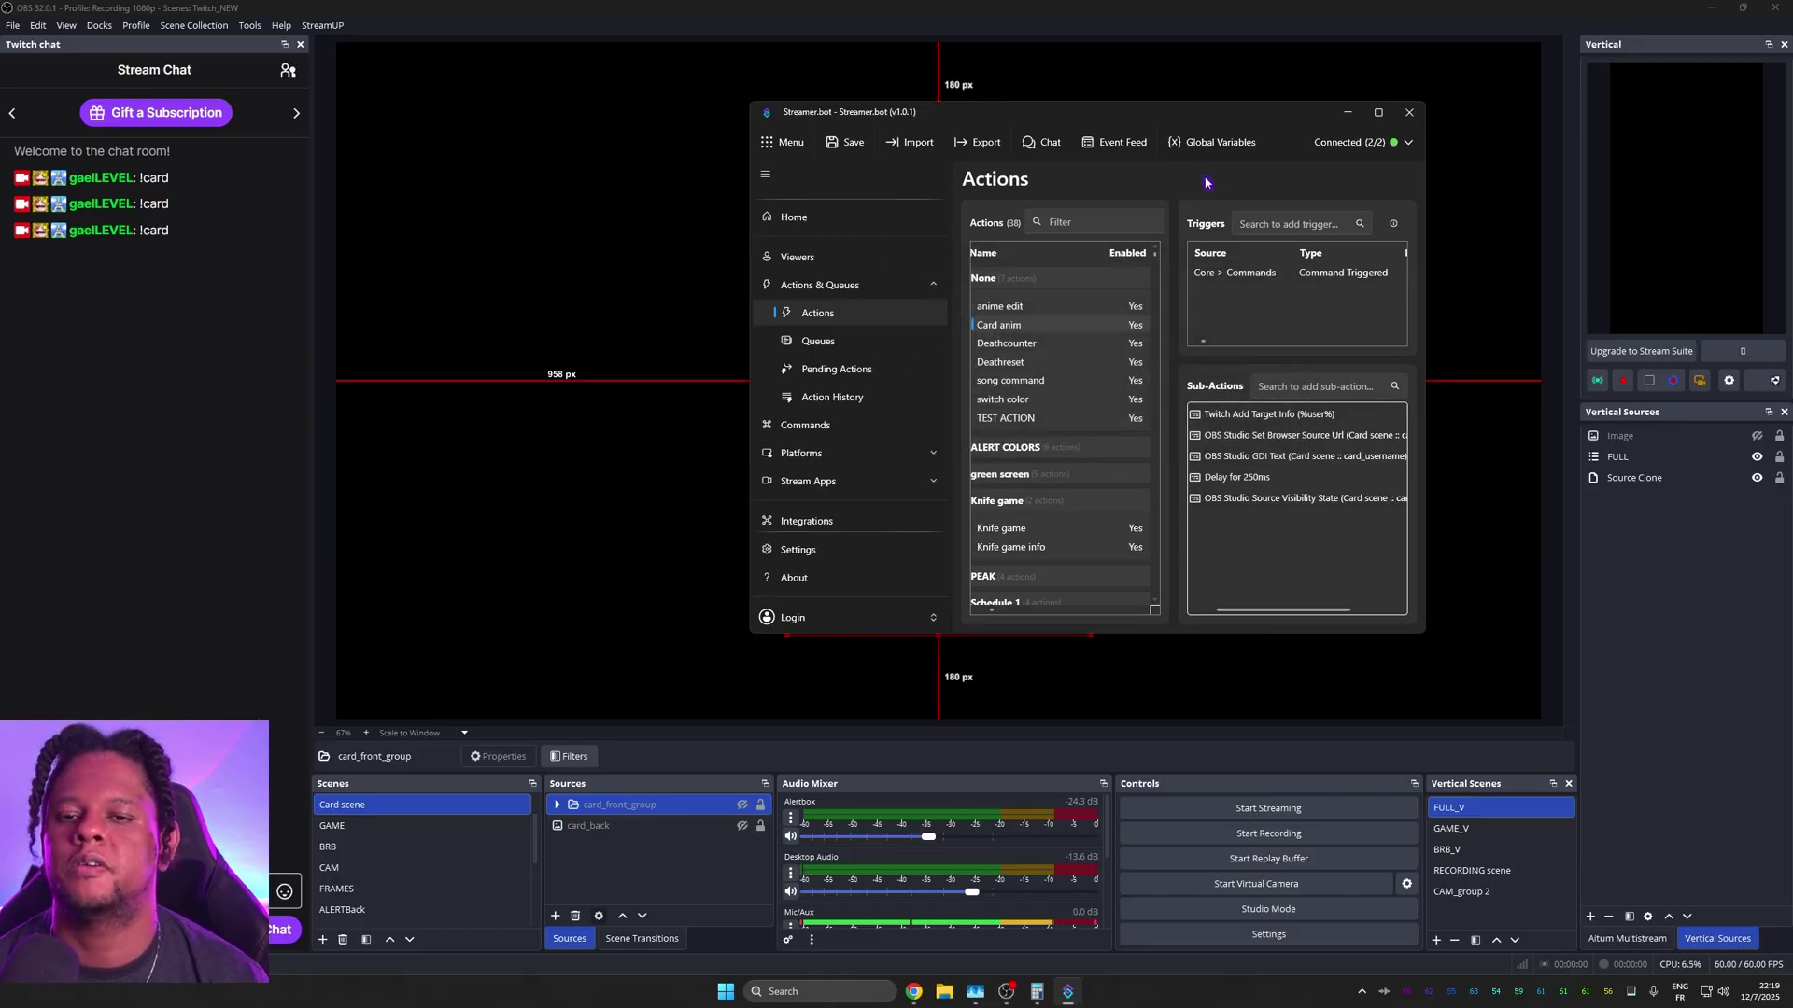
{"action": "left_click", "coordinate": [1350, 112]}
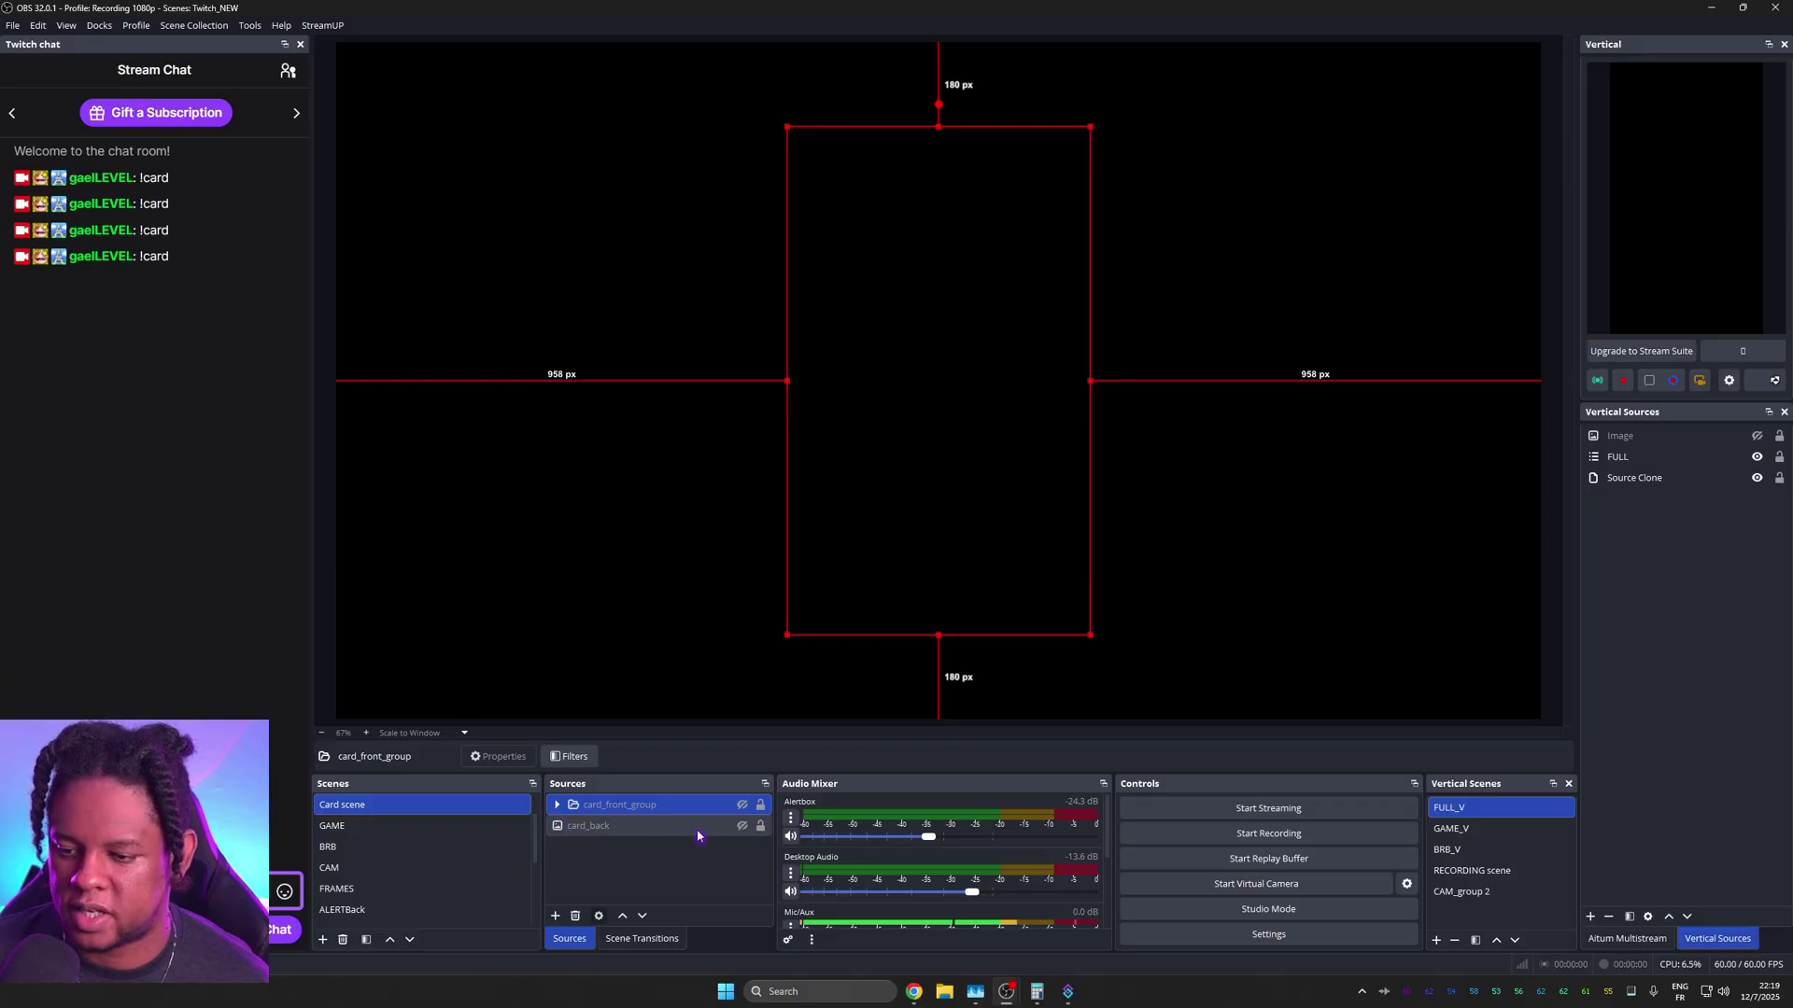
Step: Make card_front_group visible, expand it, and select card_profile_pic
{"action": "left_click", "coordinate": [742, 804]}
{"action": "left_click", "coordinate": [557, 805]}
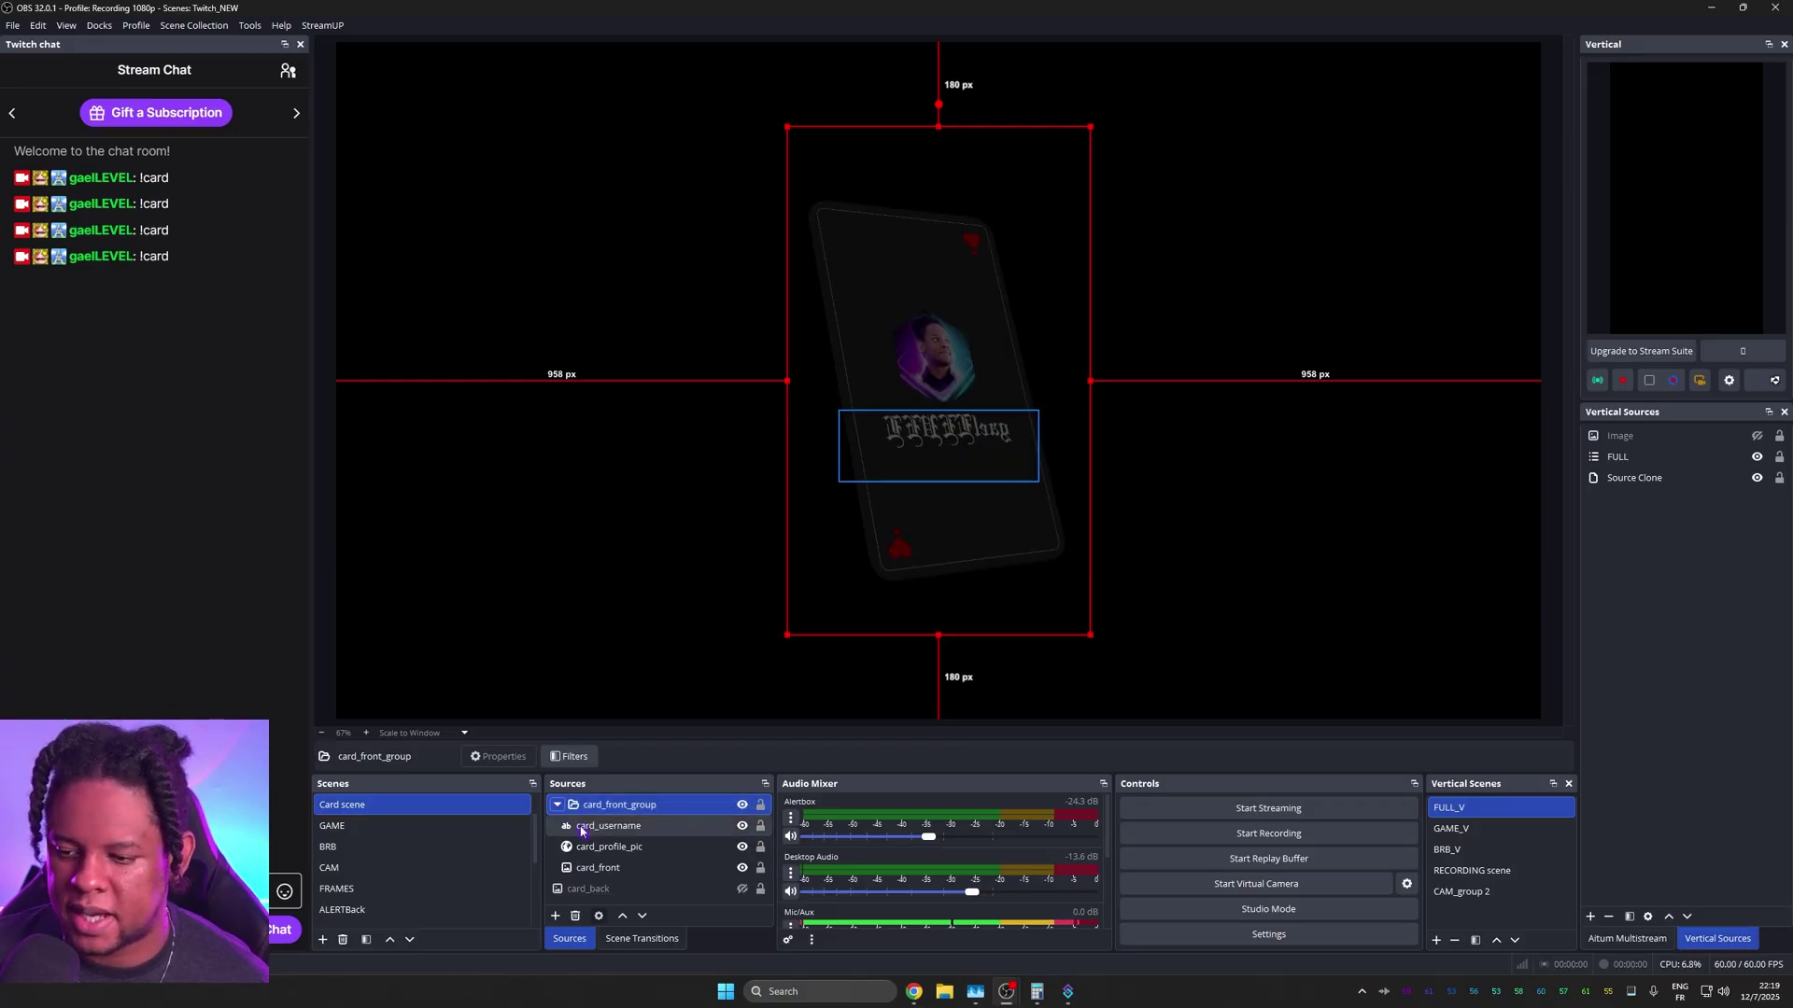
{"action": "left_click", "coordinate": [602, 846]}
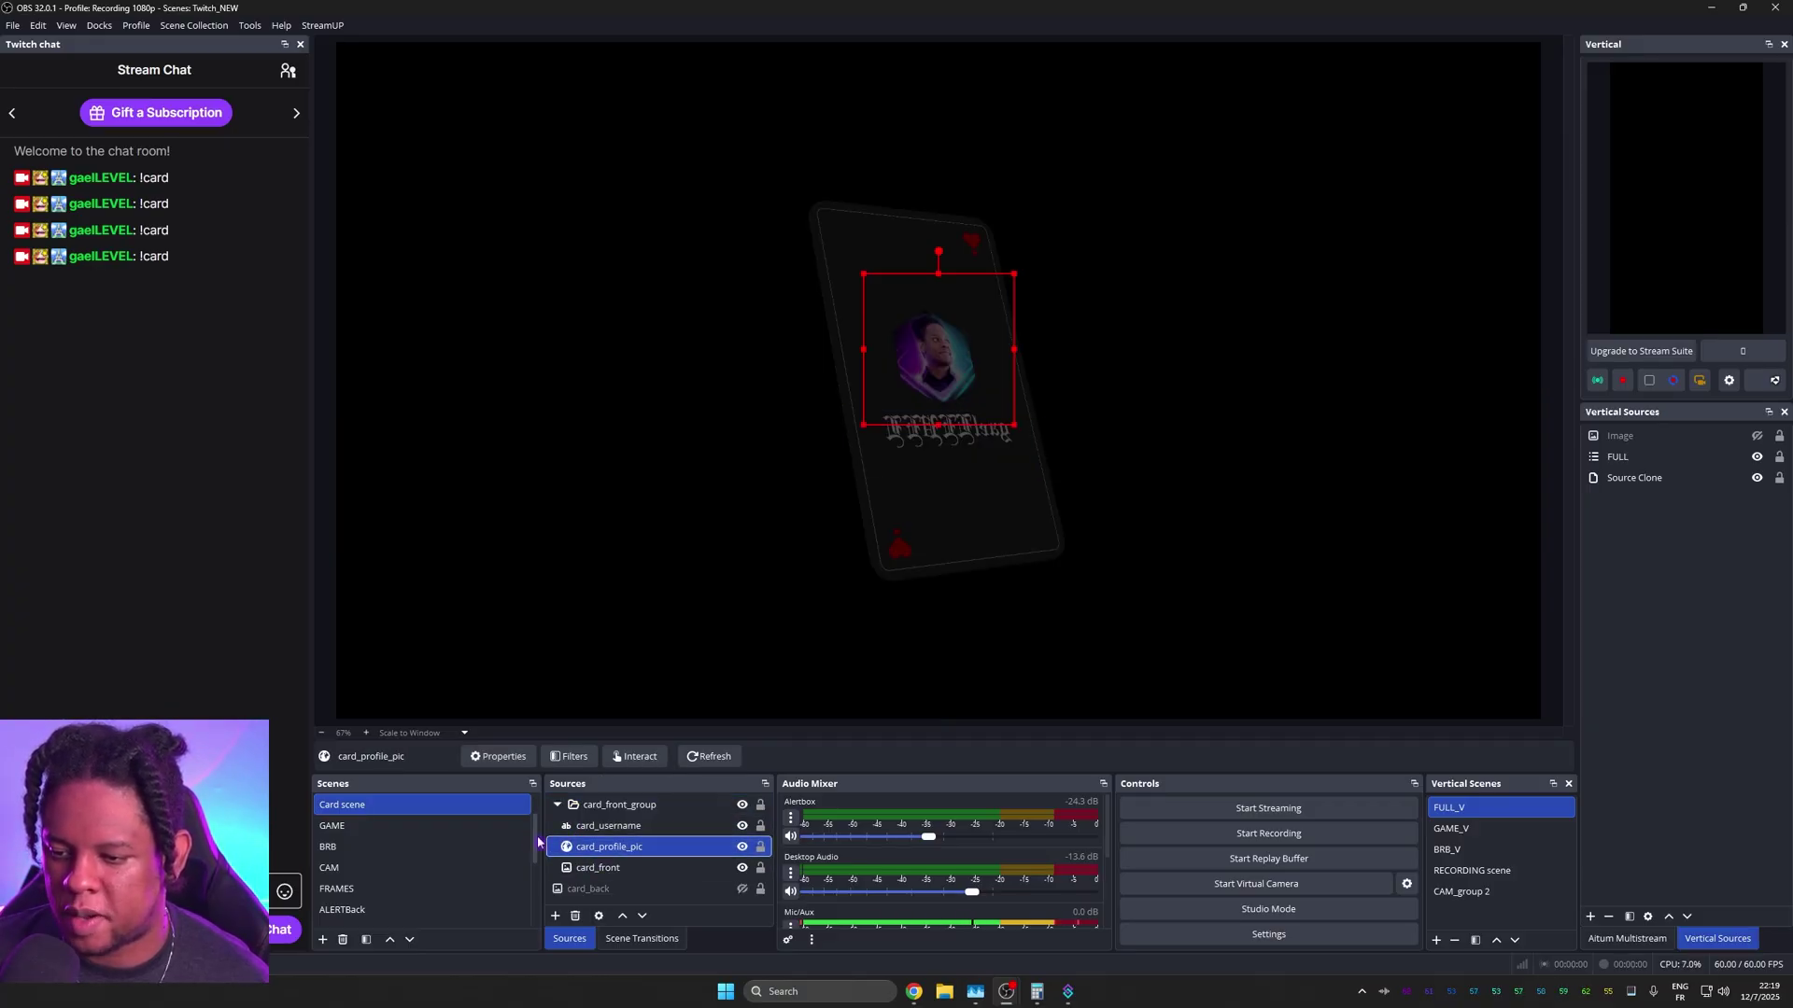
Step: Add a Glow filter to card_profile_pic and close its filters
{"action": "left_click", "coordinate": [568, 756]}
{"action": "left_click", "coordinate": [605, 725]}
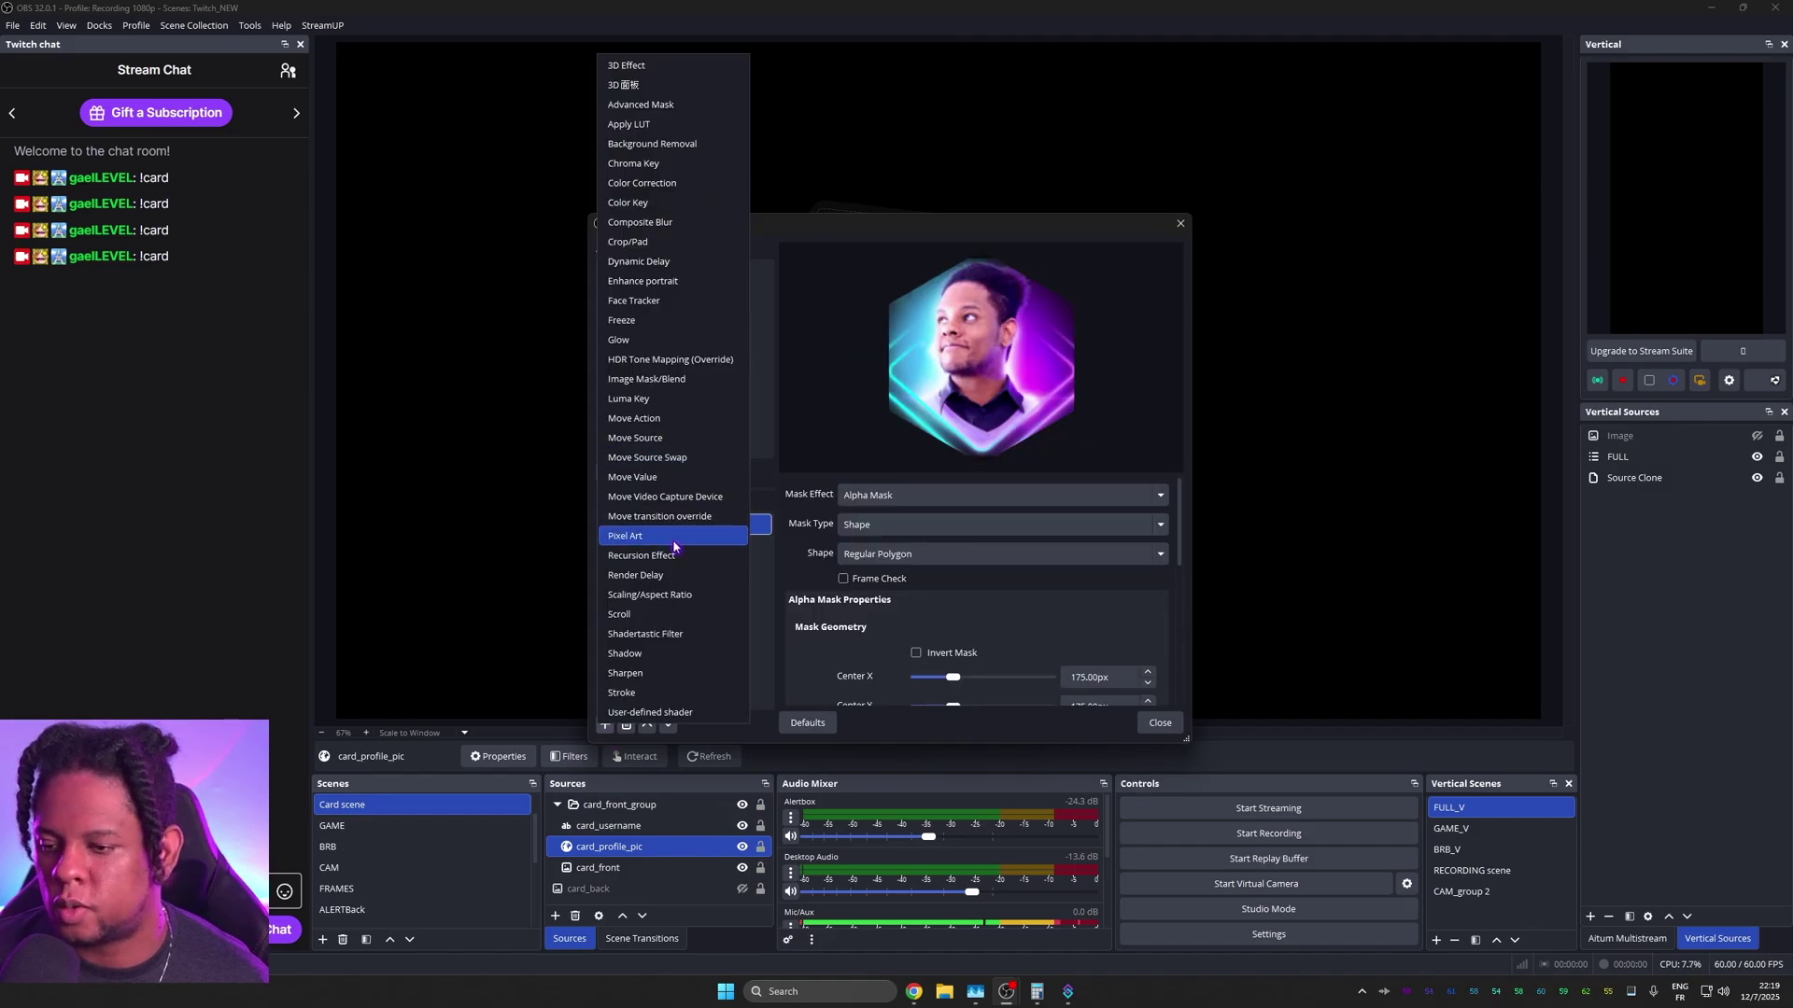
{"action": "left_click", "coordinate": [644, 677]}
{"action": "scroll", "coordinate": [801, 641], "scroll_direction": "down", "scroll_amount": 1}
{"action": "key", "text": "Escape"}
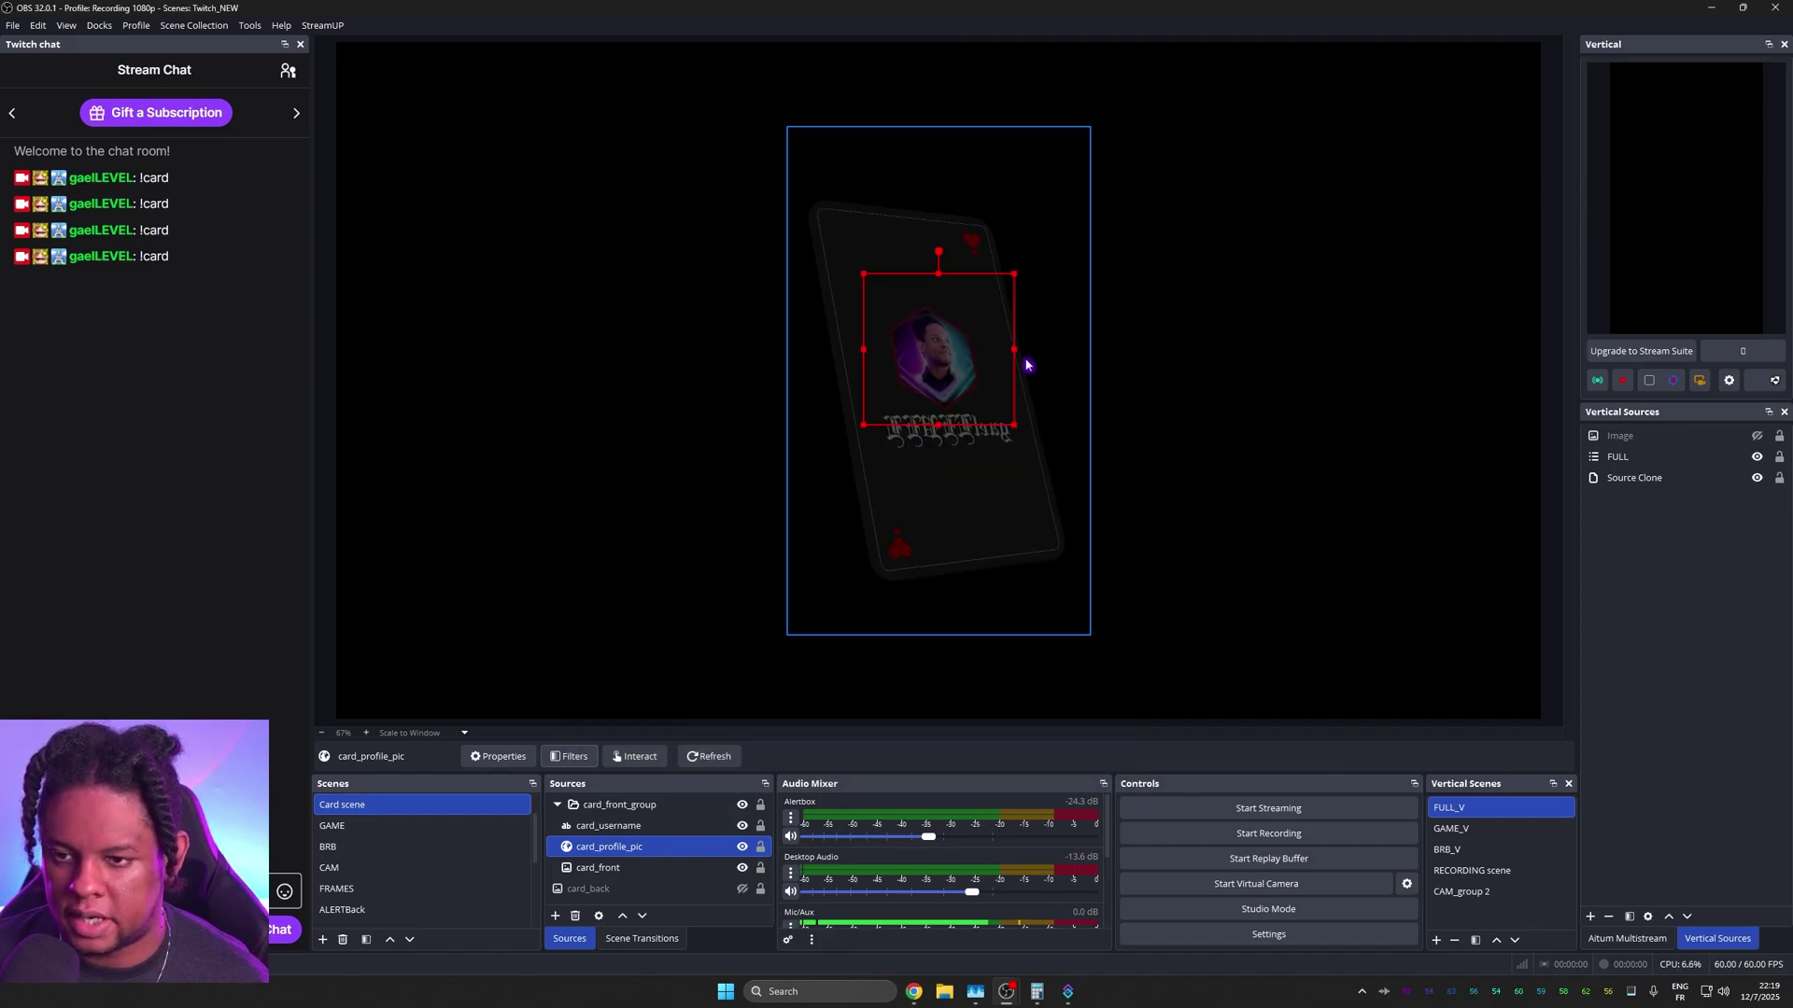